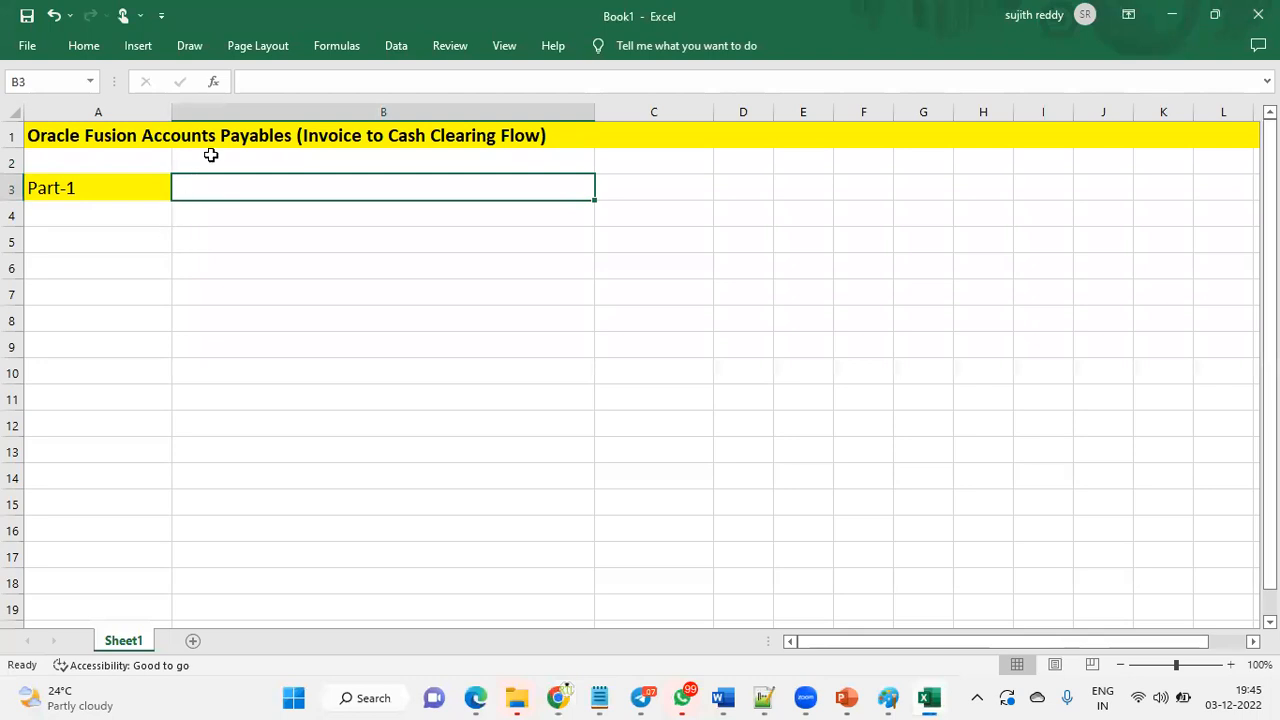
- Enter 'Transaction - 10000 $ 5000$ Cash - Clearining' in B2
click(210, 137)
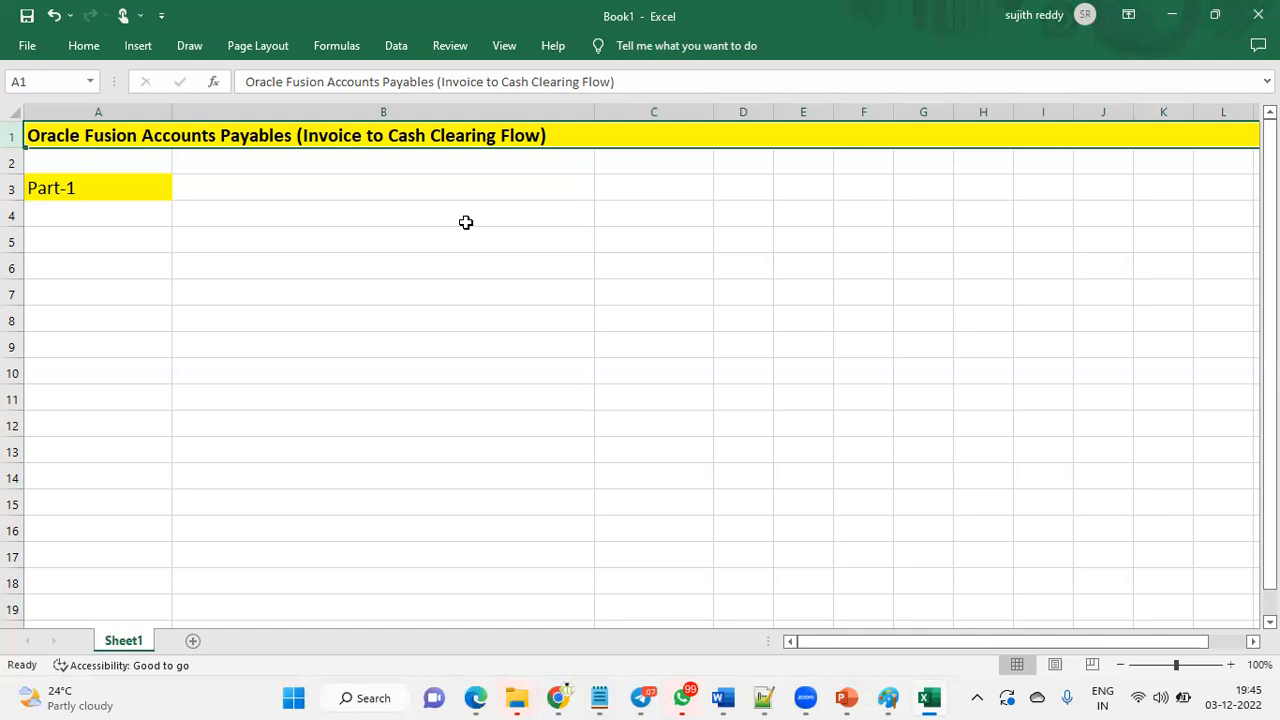
click(331, 178)
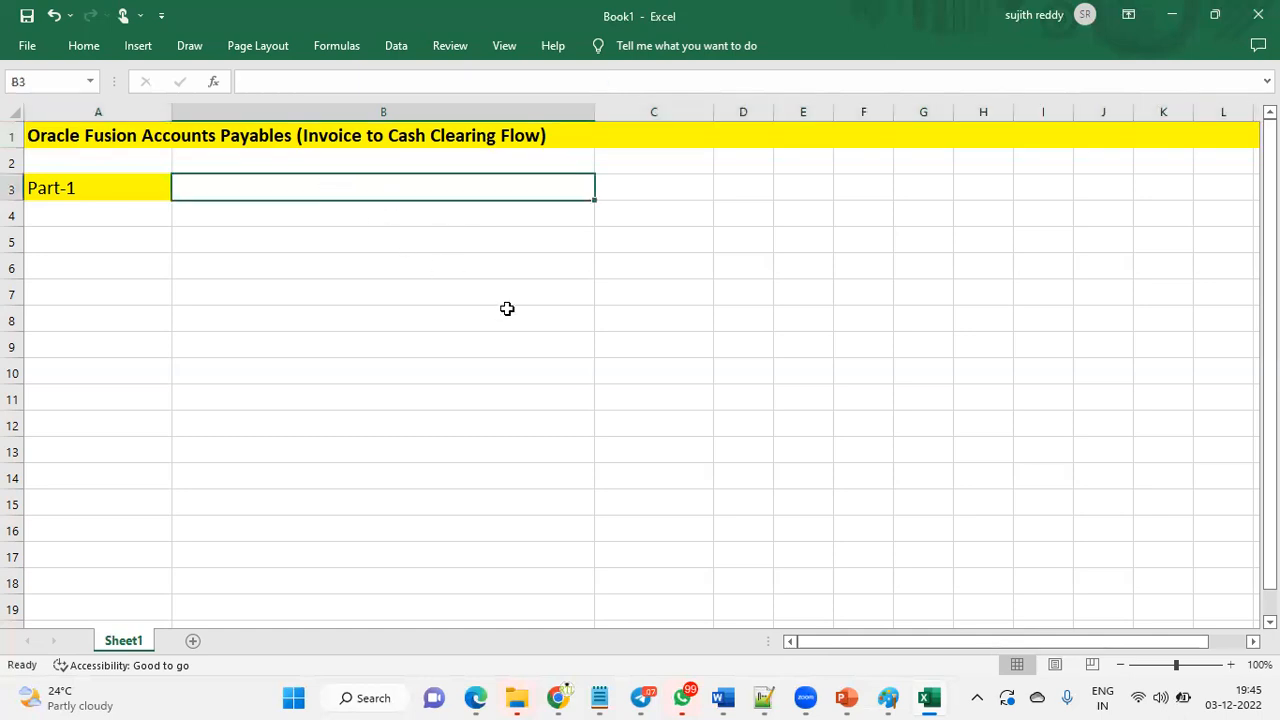
click(441, 163)
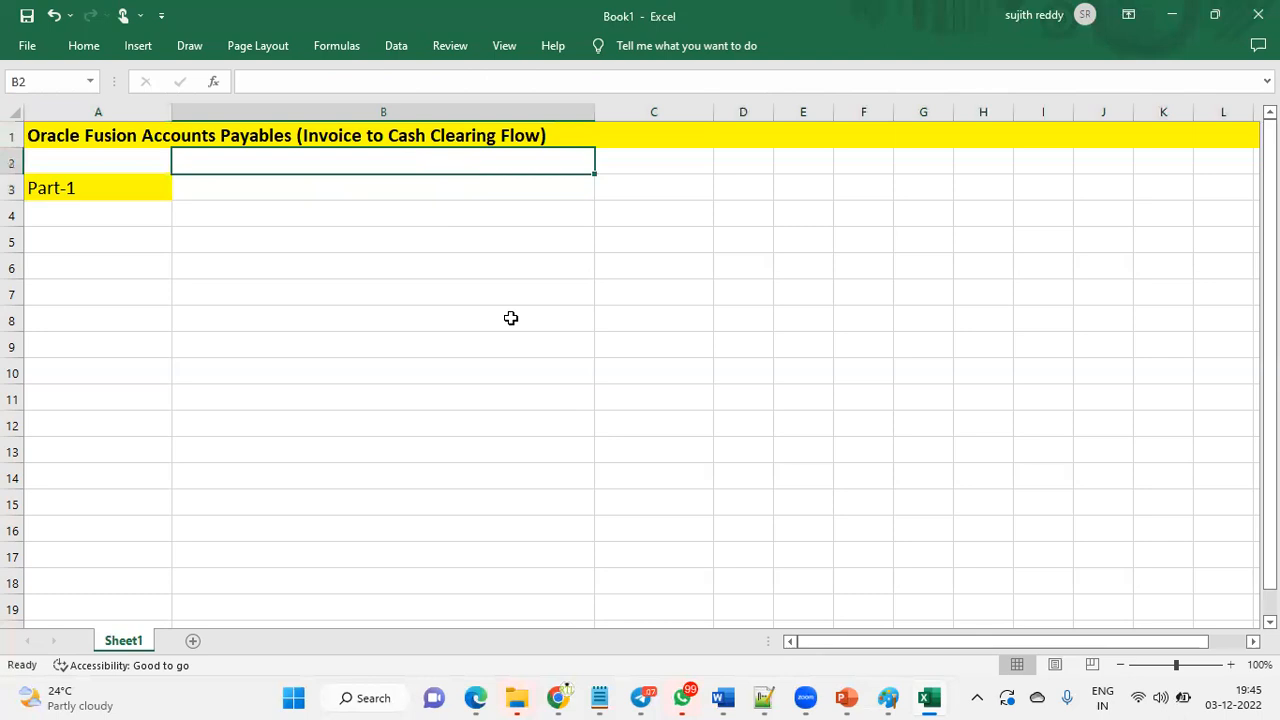
text(Transaction - 100)
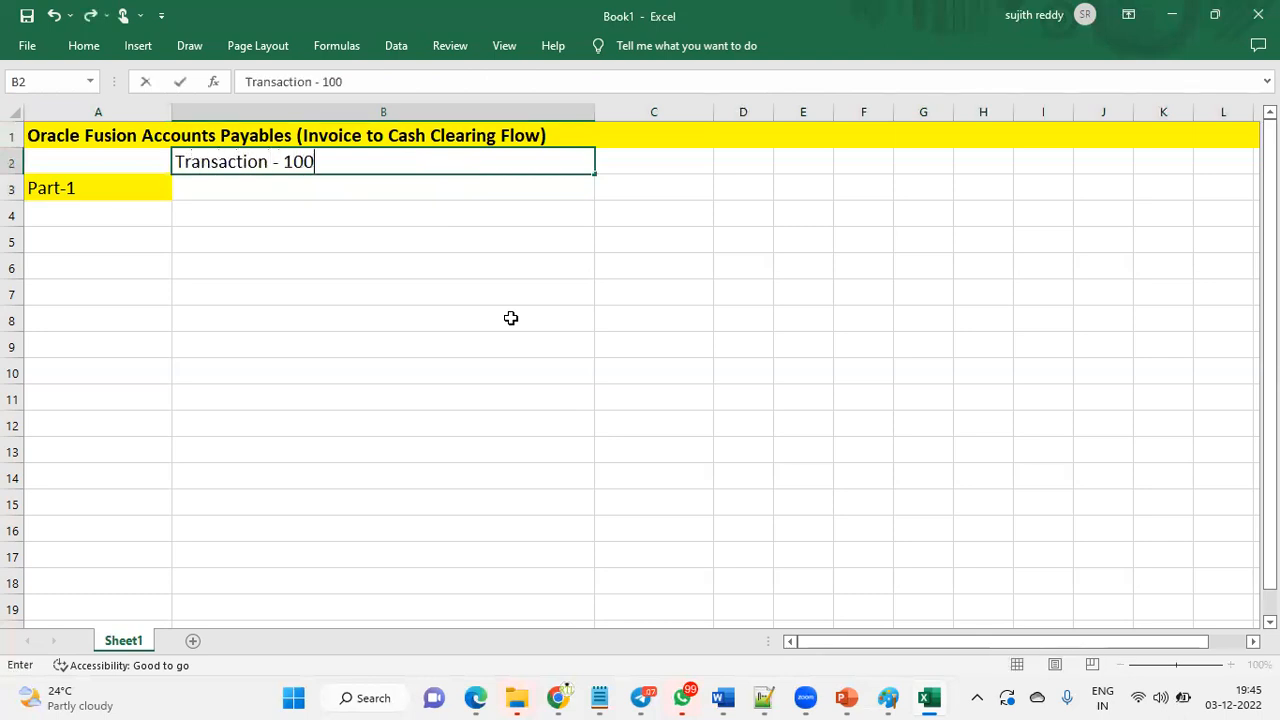
text(00 $ 5000$ Csh)
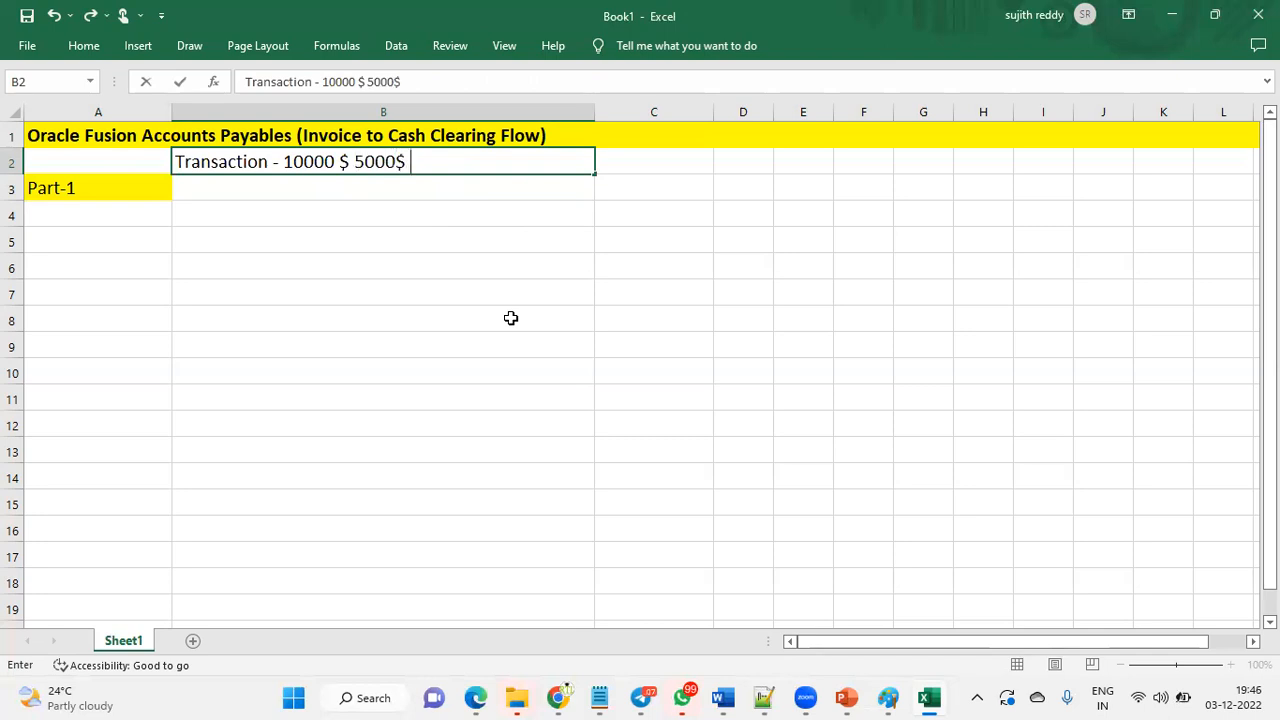
key(BackSpace)
text(a)
key(BackSpace)
key(BackSpace)
text(ash - Imme)
key(BackSpace)
key(BackSpace)
key(BackSpace)
key(BackSpace)
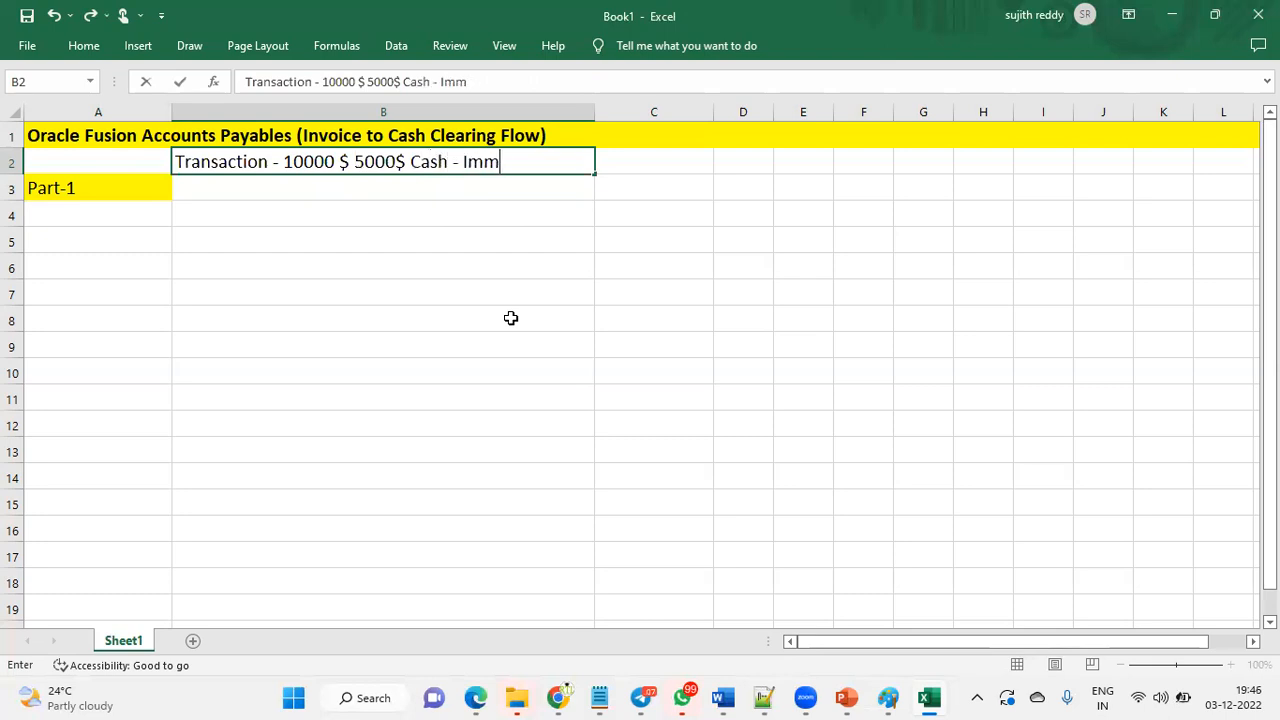
text(Clearining)
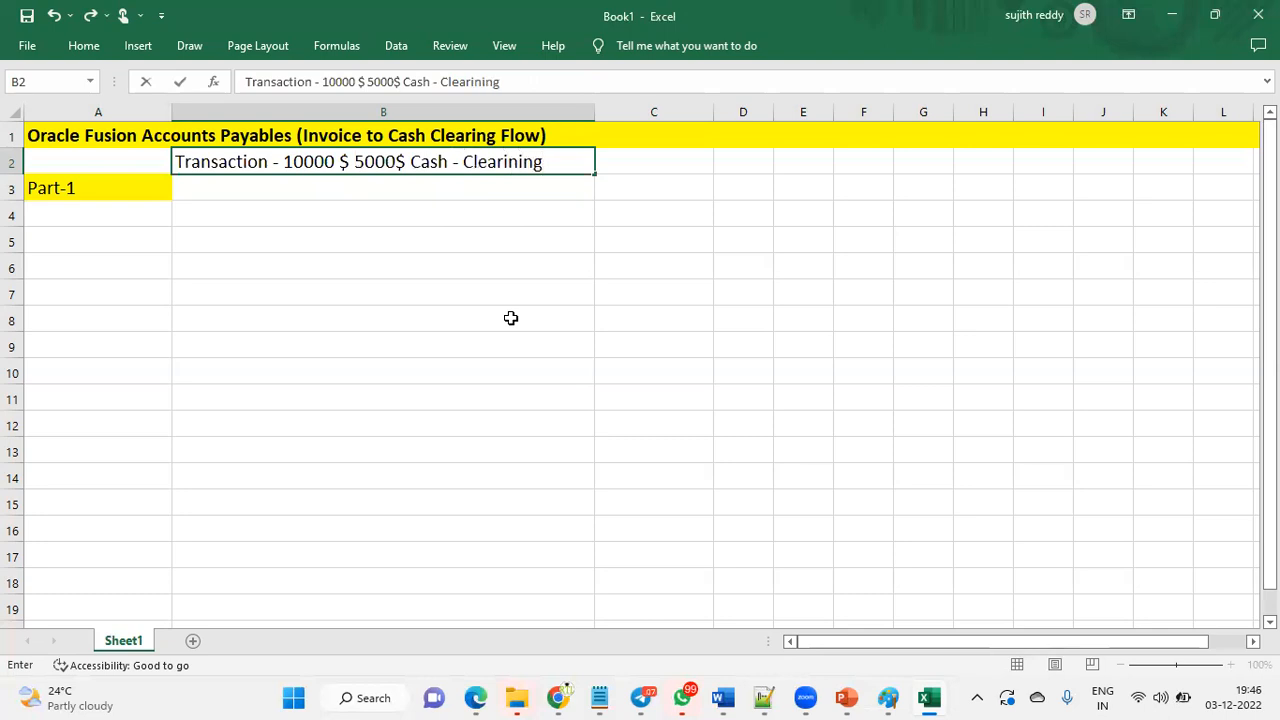
click(662, 166)
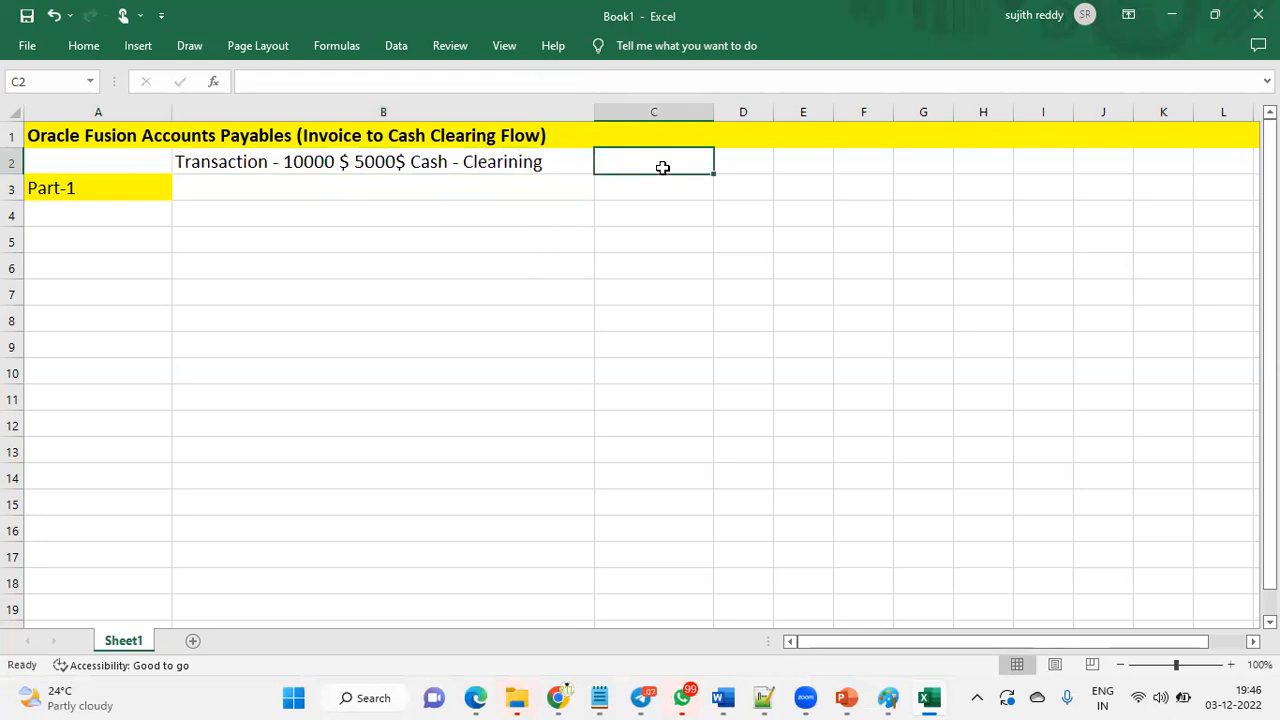
- Move '5000$ Cash - Clearining' out of B2 into D2 and widen column D
double_click(377, 163)
drag(350, 162, 548, 161)
key(ctrl+c)
key(BackSpace)
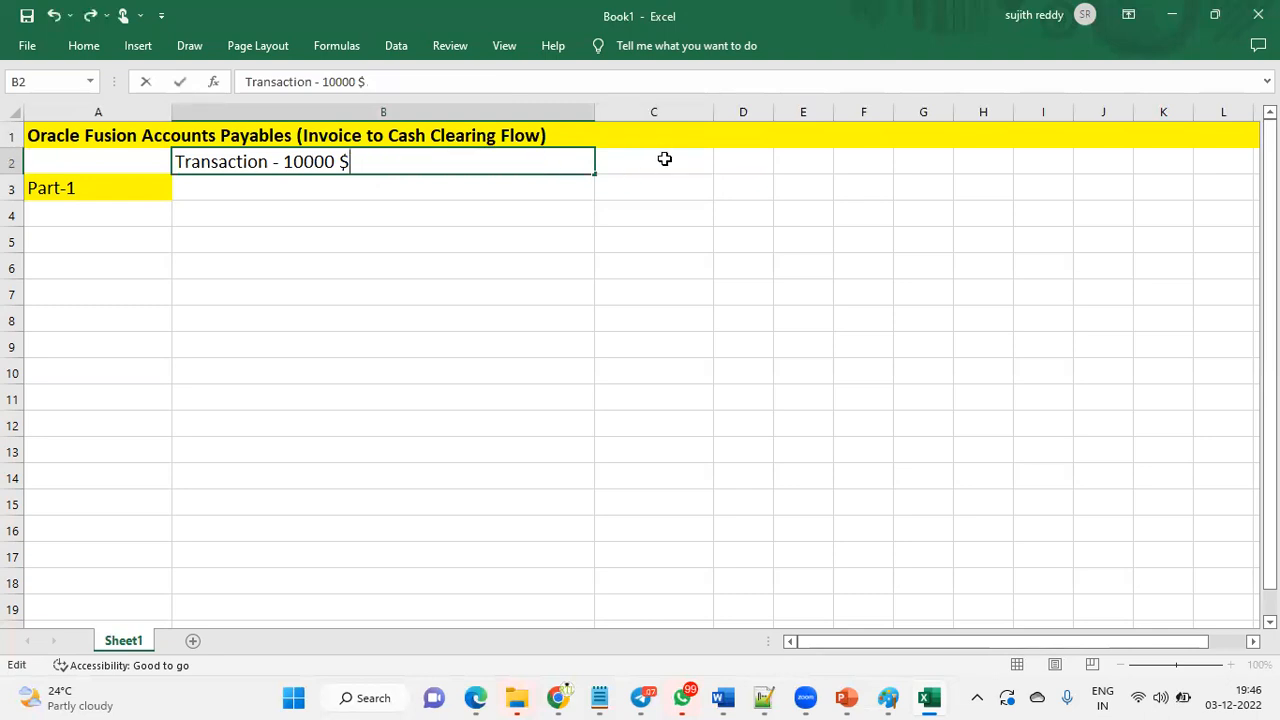
click(763, 167)
drag(776, 117, 935, 114)
key(ctrl+v)
- Move the remaining 'Transaction - 10000 $' note from B2 to C2
click(241, 163)
key(ctrl+x)
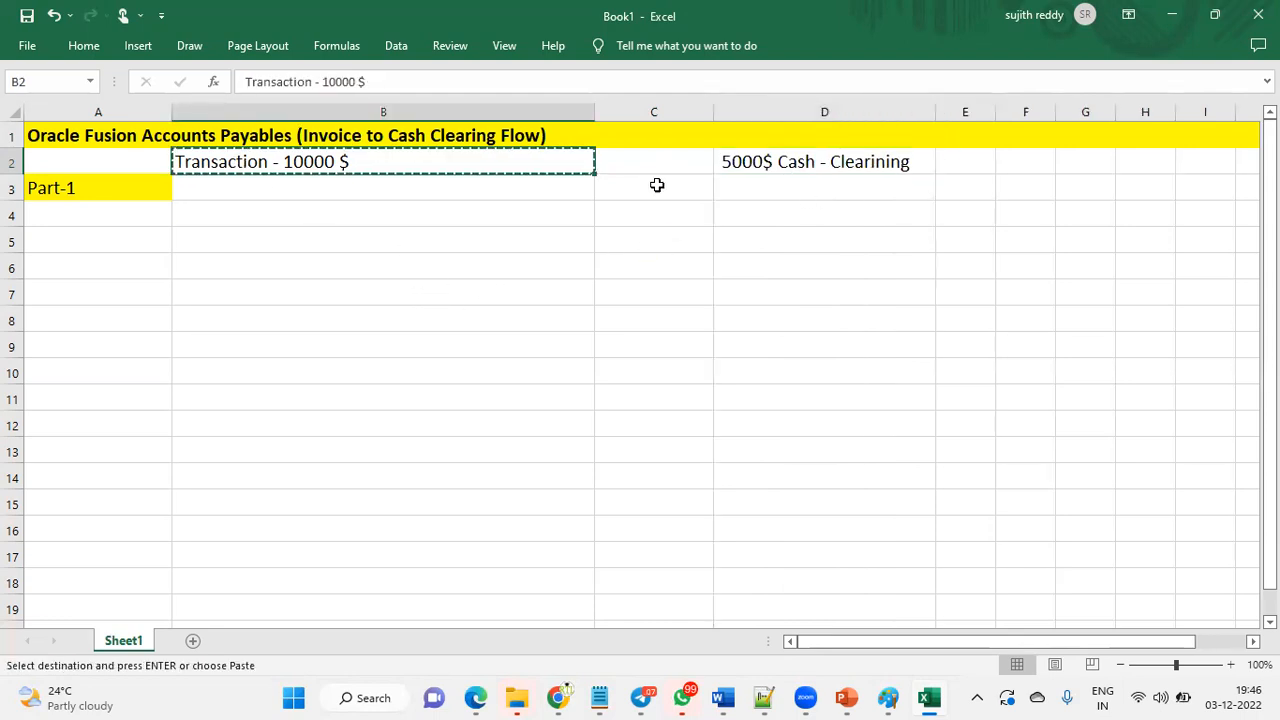
click(655, 168)
key(ctrl+v)
- Widen column C and start typing '5000$ Check- Remited - Cleared' in D3
click(825, 165)
click(766, 182)
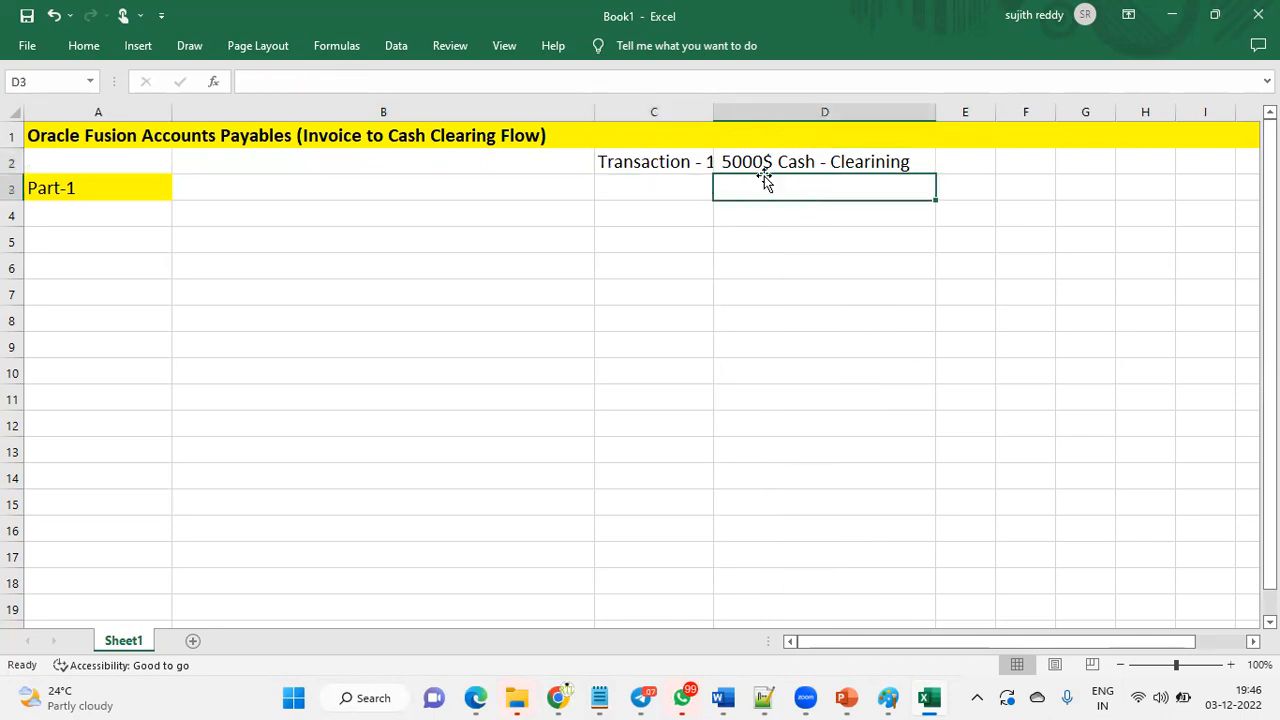
drag(713, 113, 802, 113)
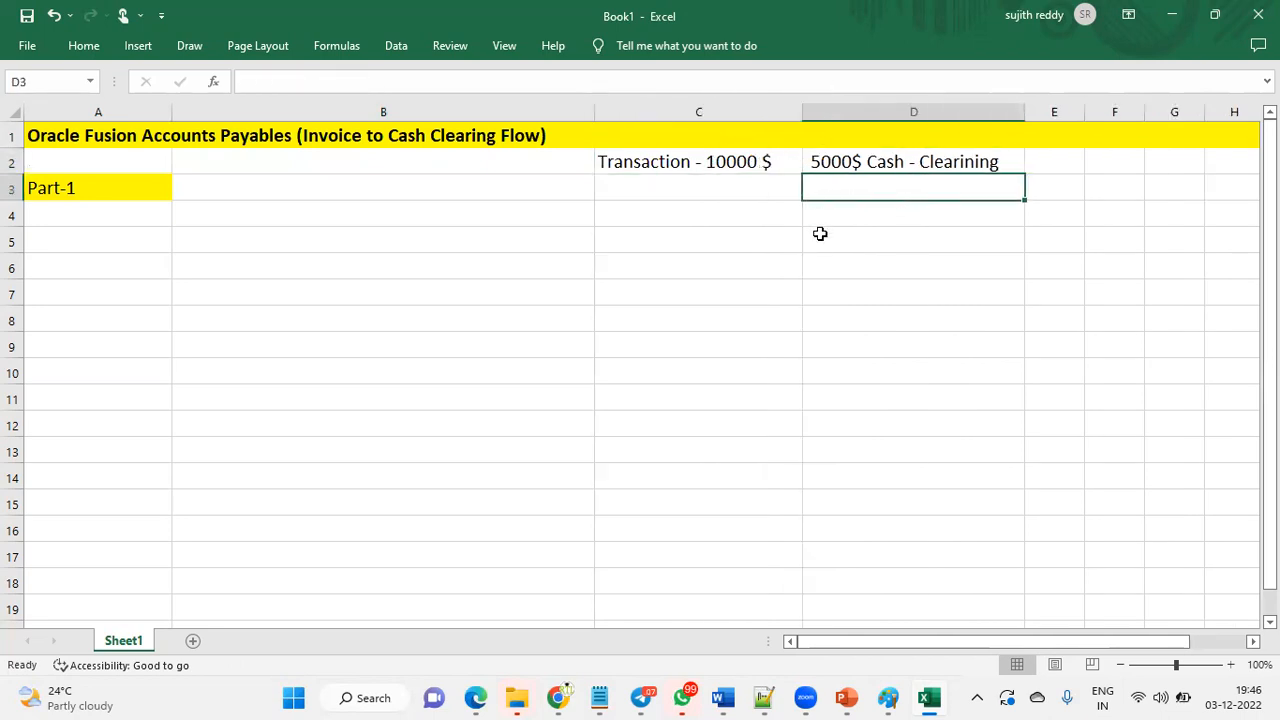
text(5000$ Che)
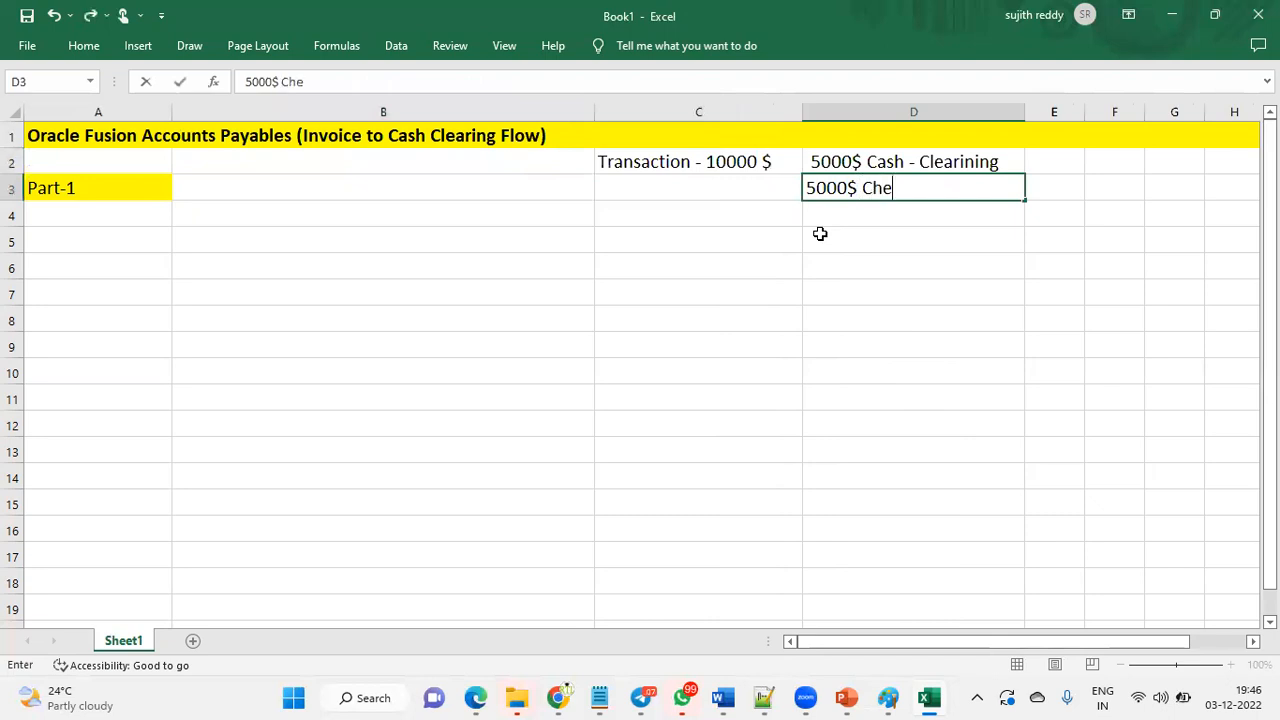
text(ck- Remited)
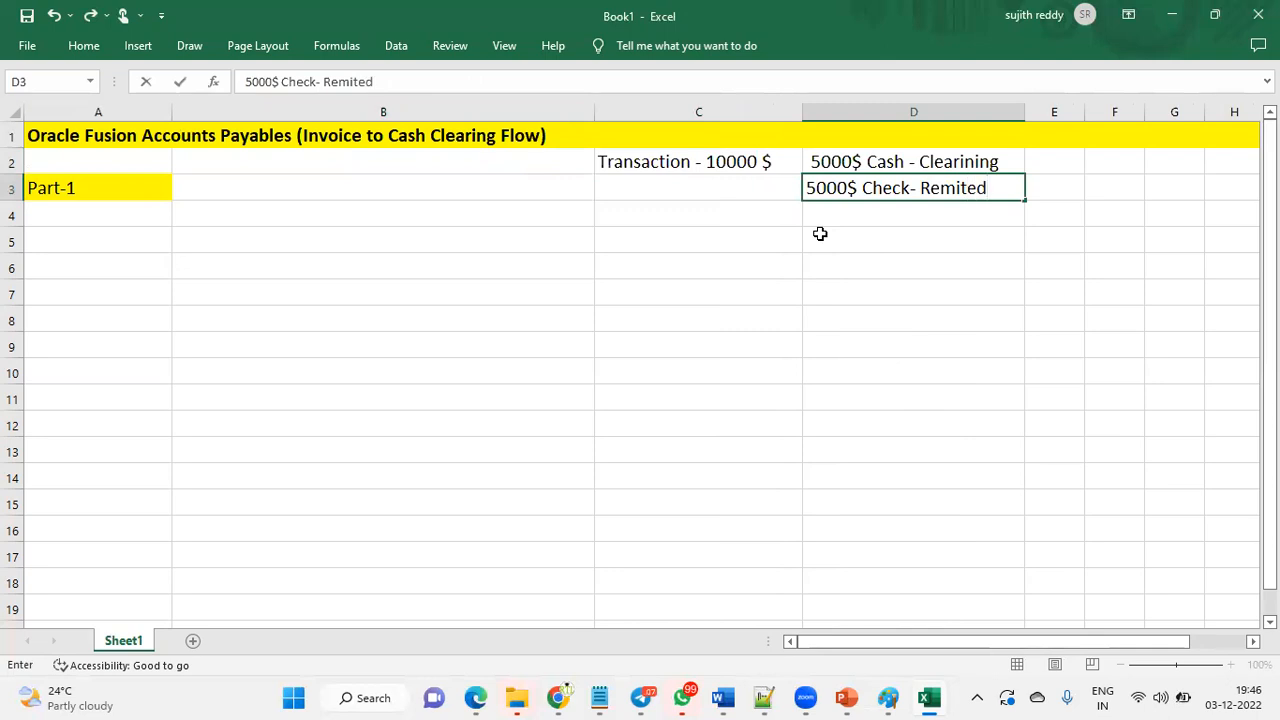
text( - Cleared)
- Commit '5000$ Check- Remited - Cleared' in D3, then review the notes in C2, D2 and D3
key(Return)
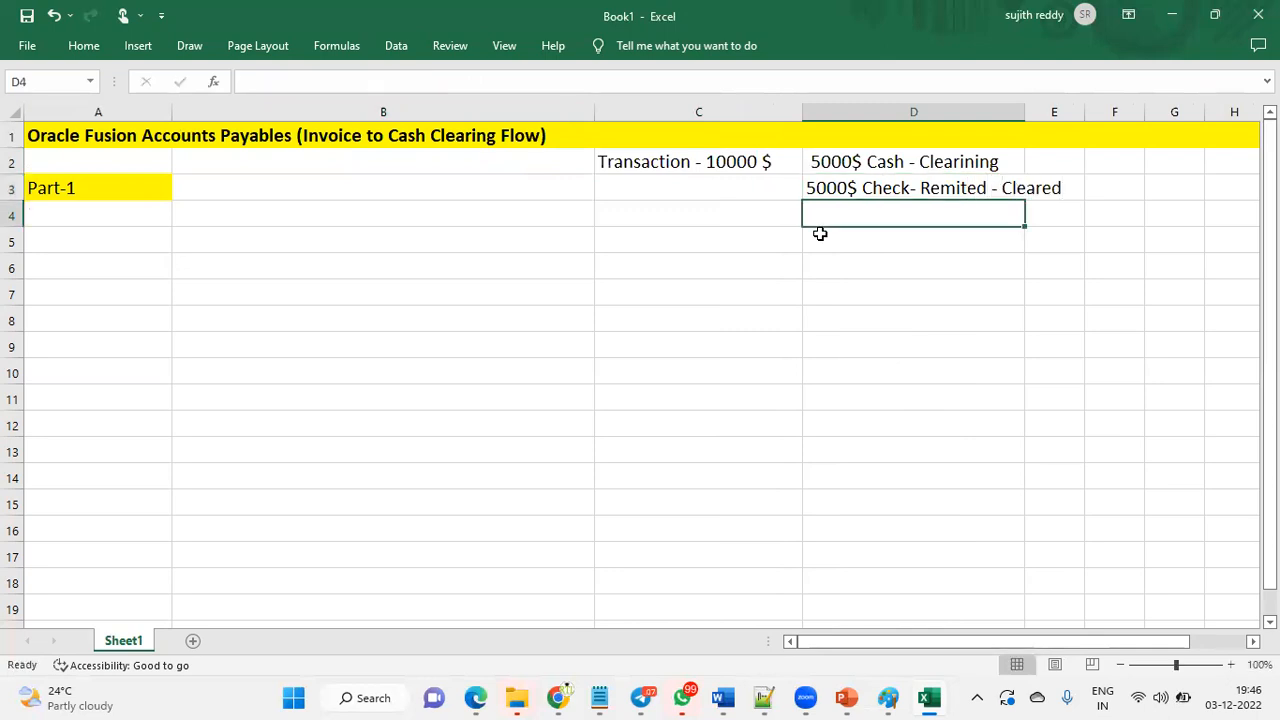
click(836, 160)
double_click(834, 164)
click(808, 163)
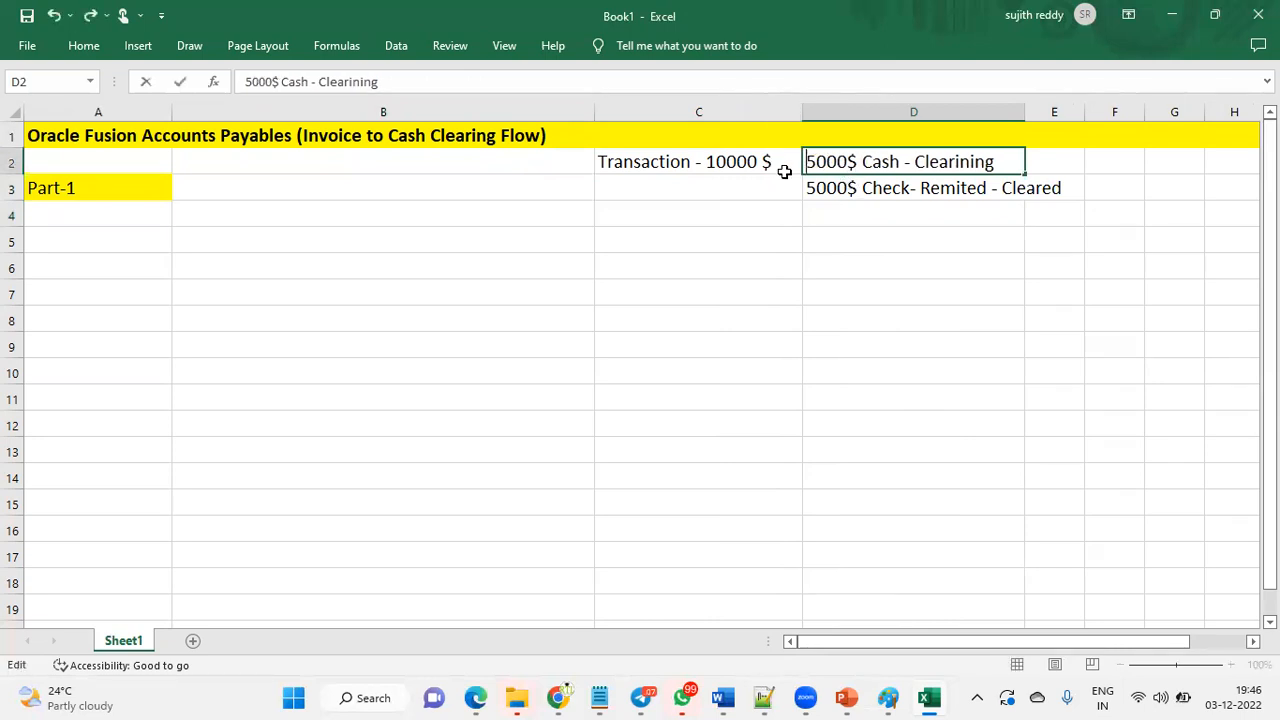
click(826, 189)
click(758, 160)
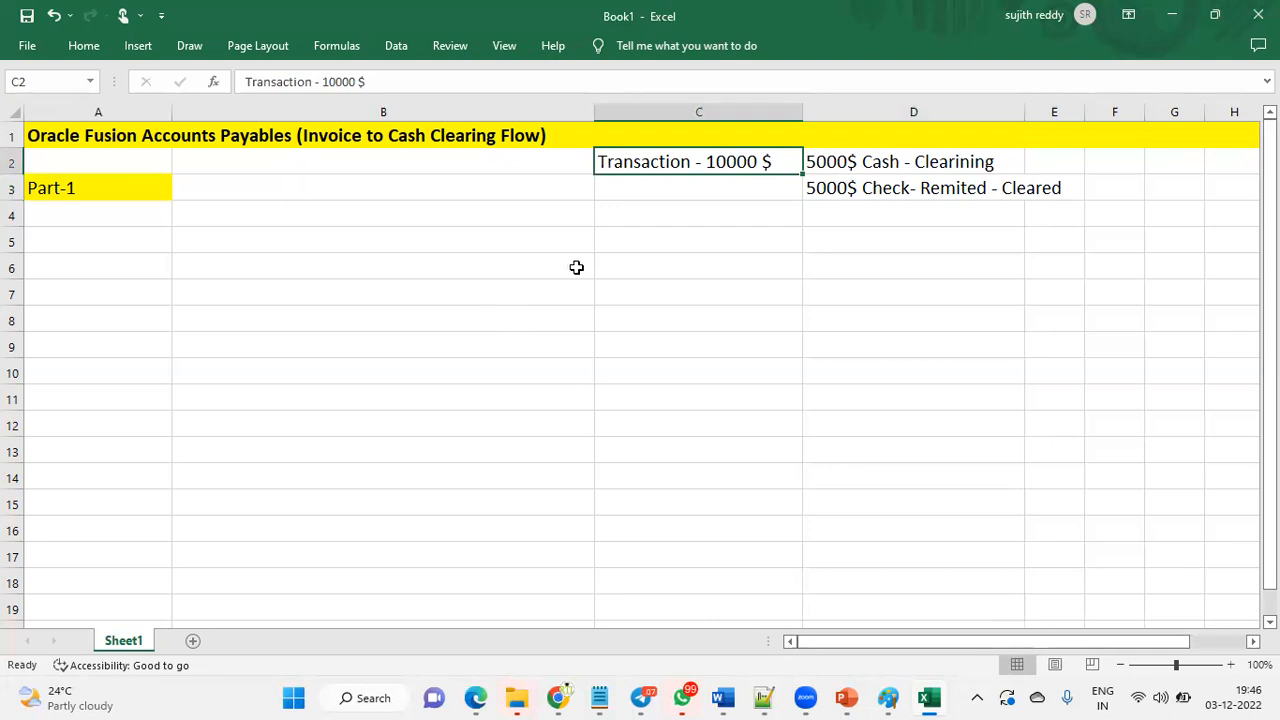
click(924, 160)
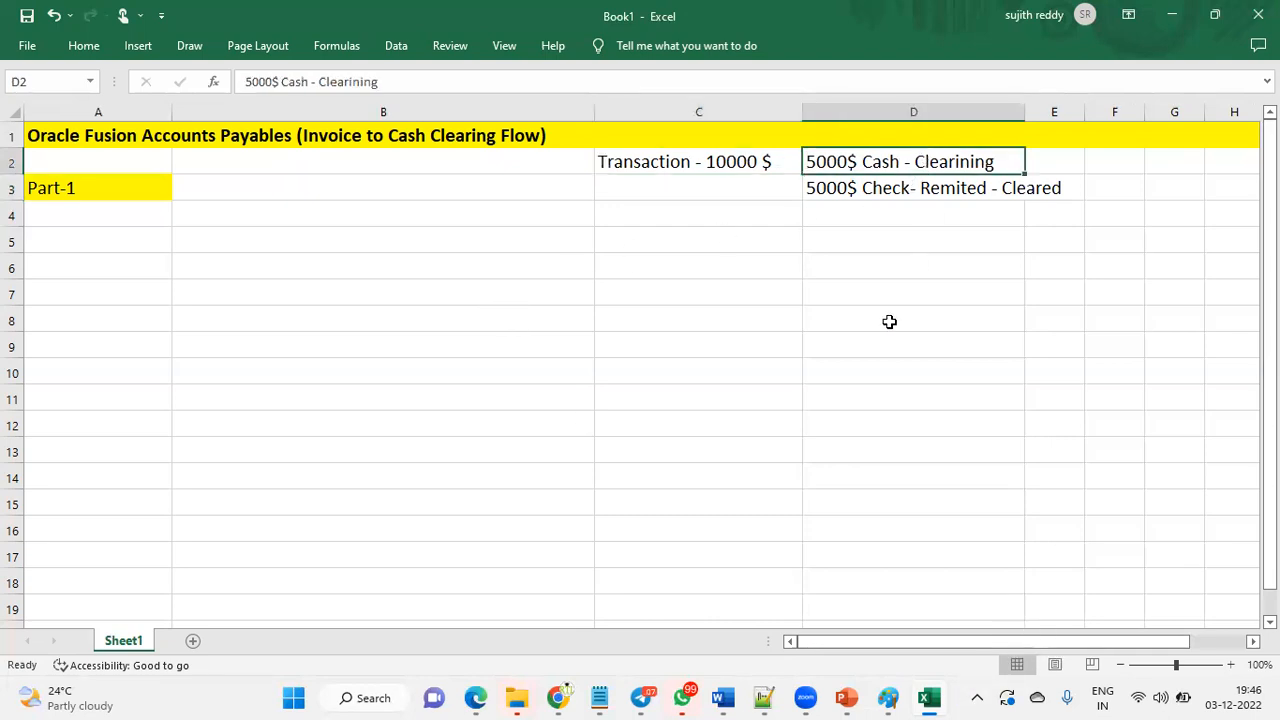
click(944, 186)
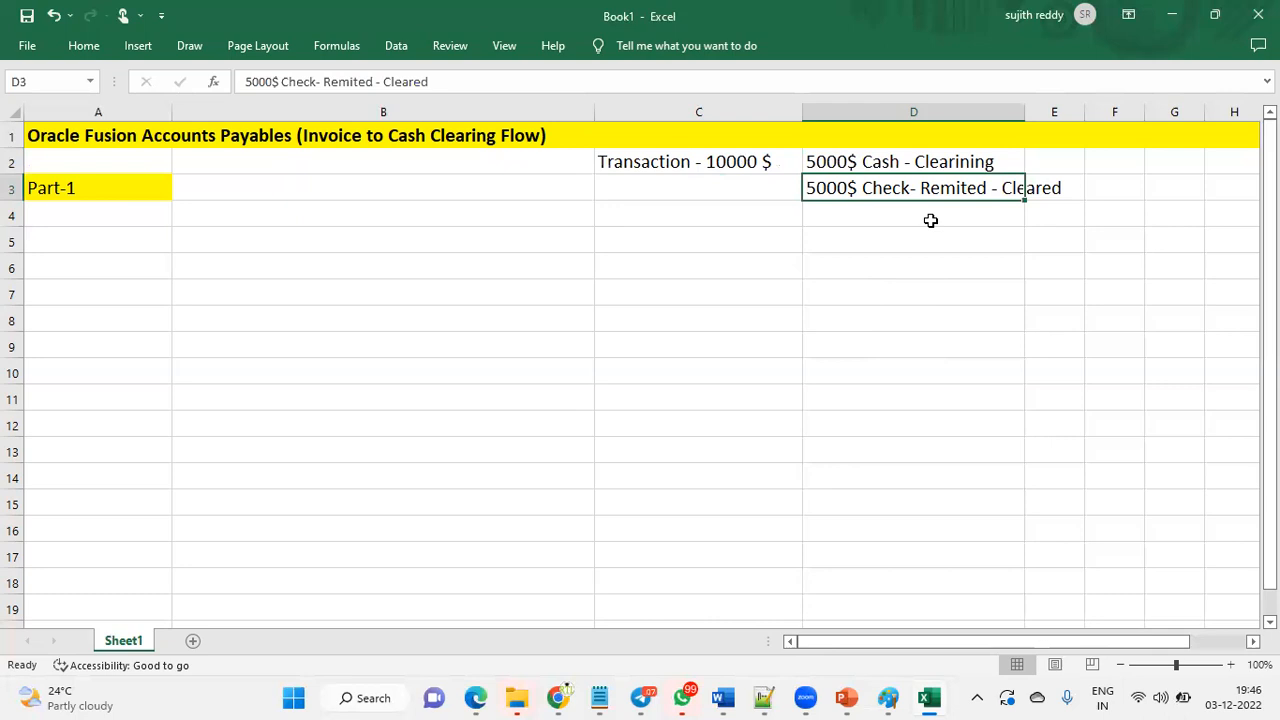
- Enter Hire New Employee, Add AR Roles and Add Data Access in B3 to B5
click(112, 185)
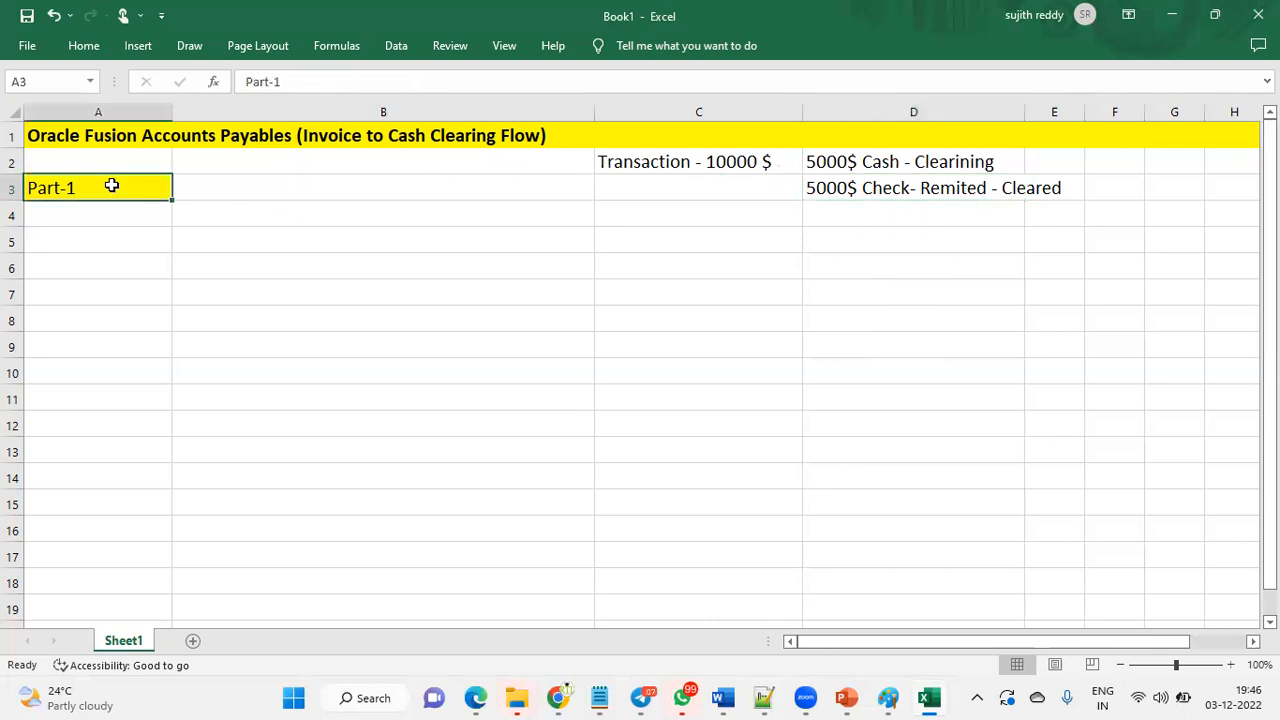
click(254, 177)
text(Hie)
key(BackSpace)
text(re New Em)
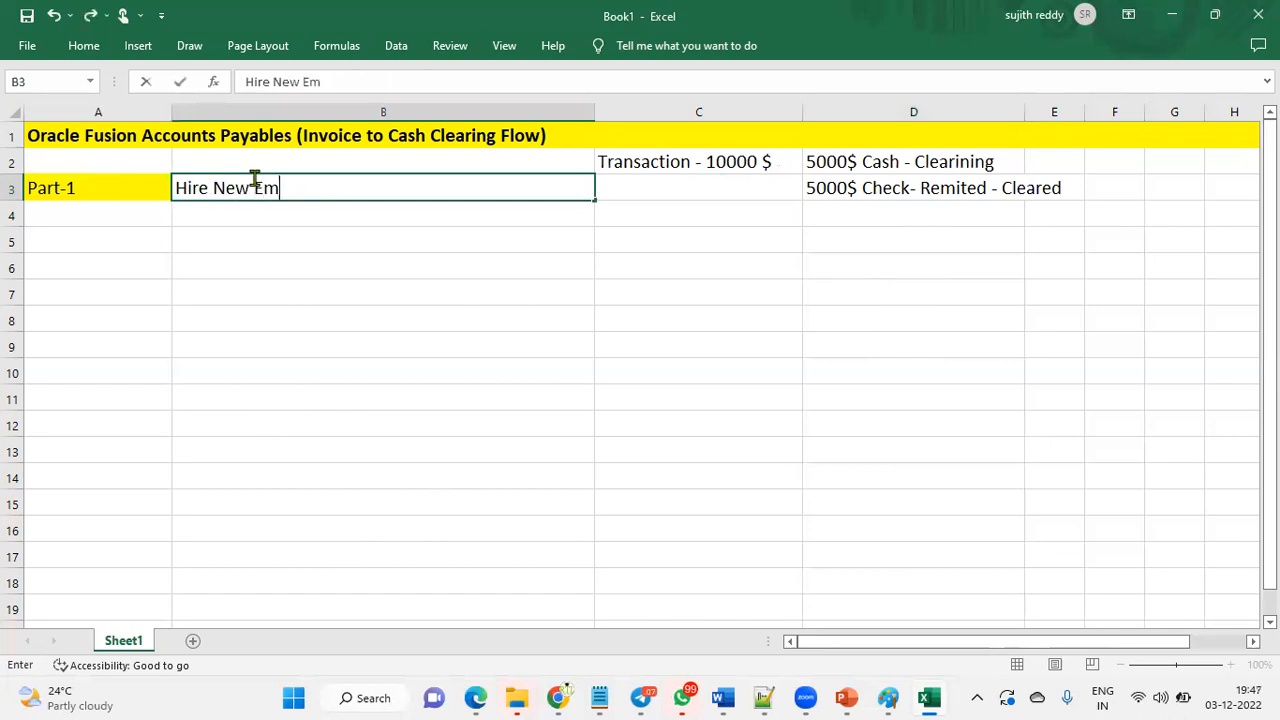
text(ployee)
key(Return)
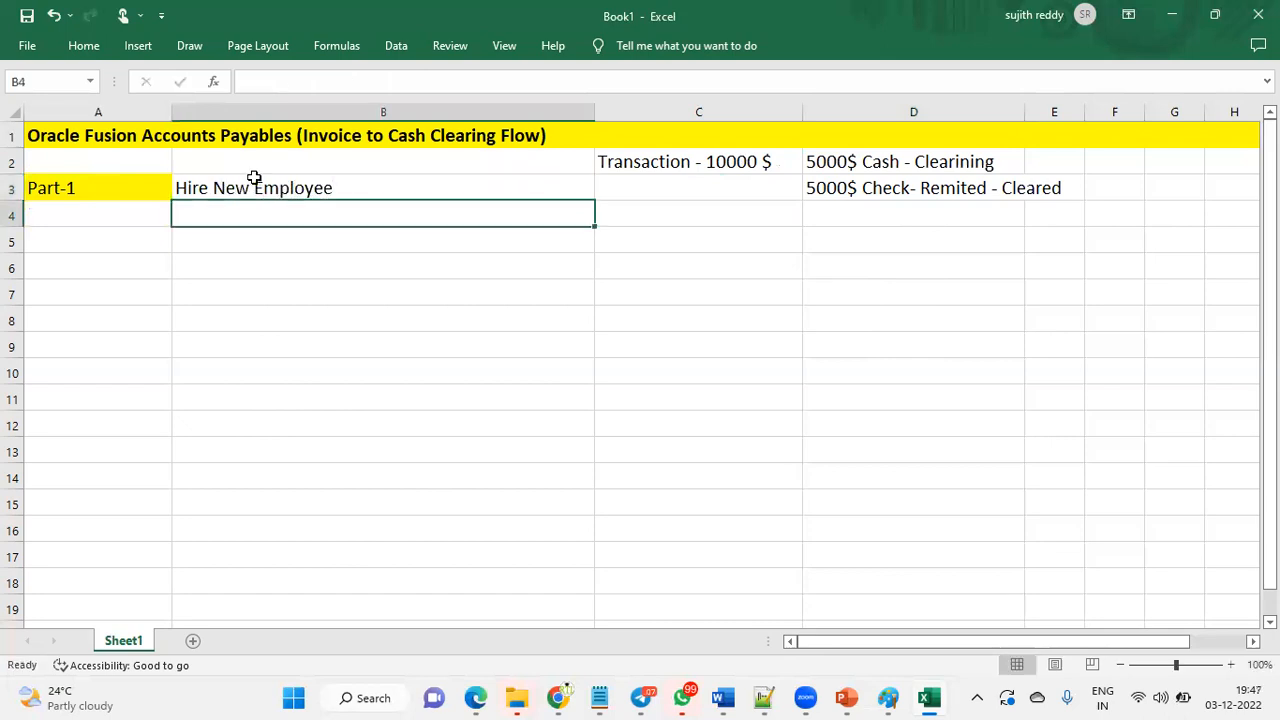
text(Add A)
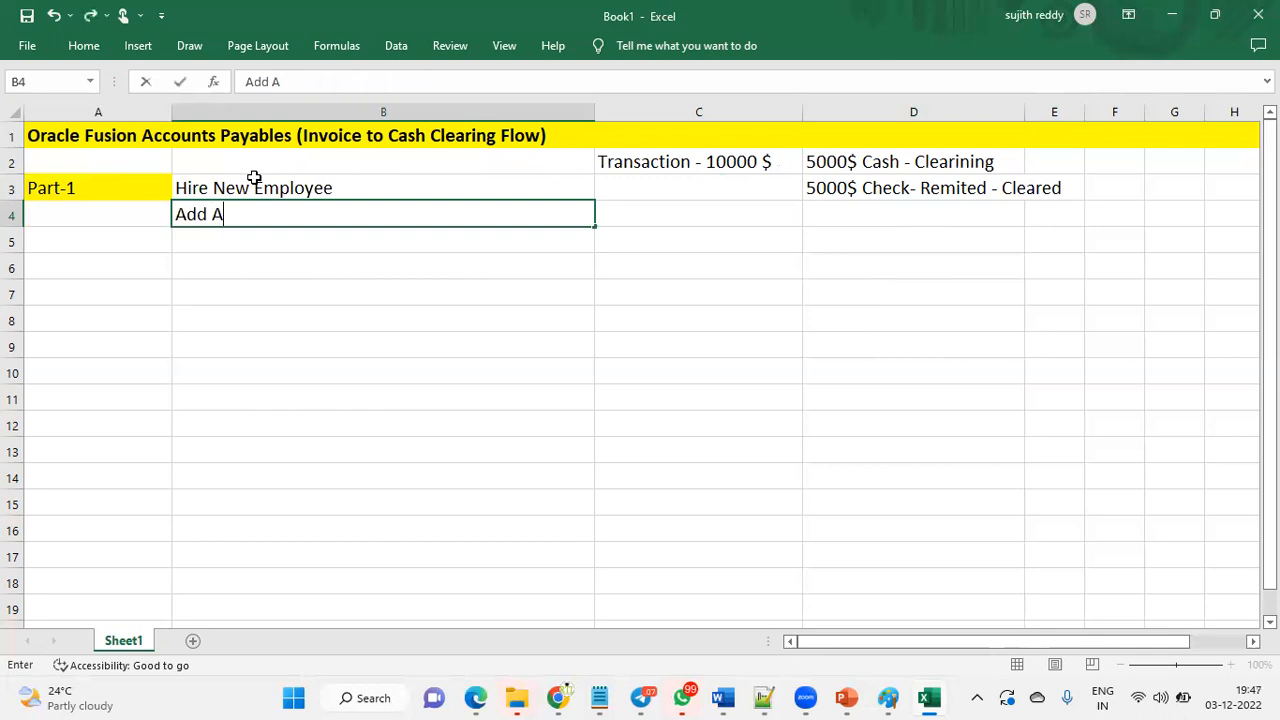
text(R Roles)
key(Return)
text(Add )
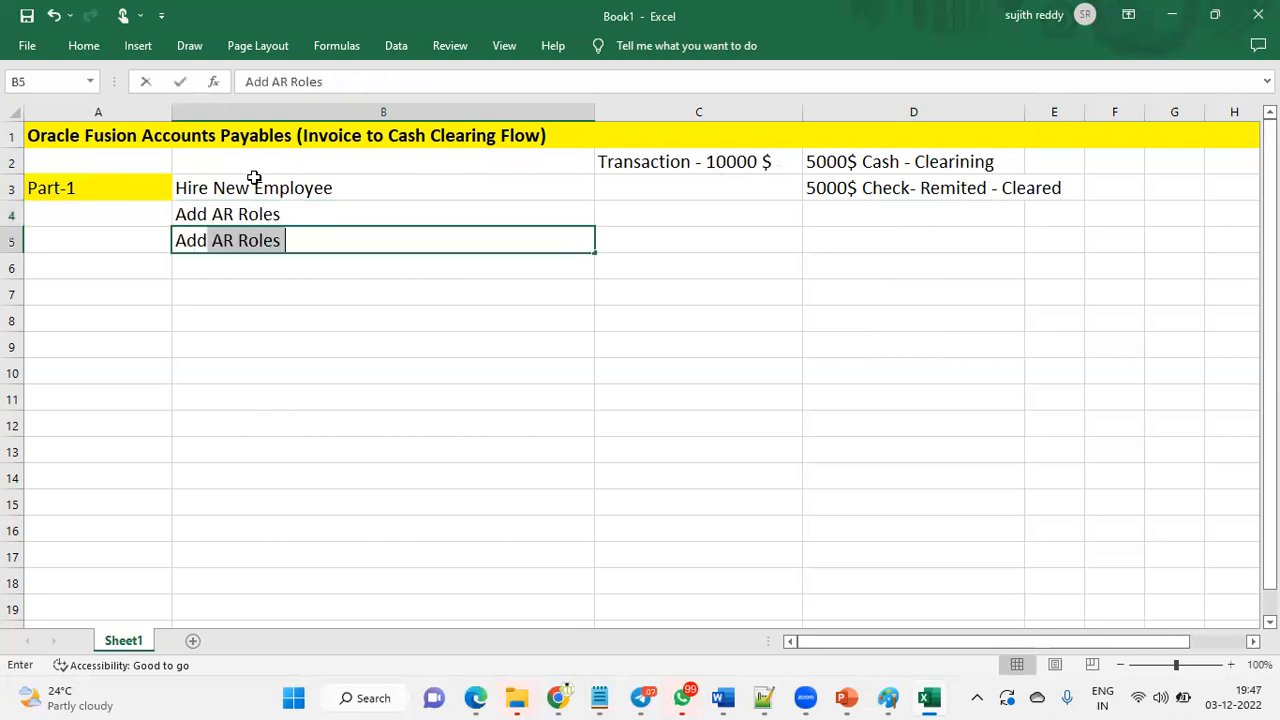
text(Data Access)
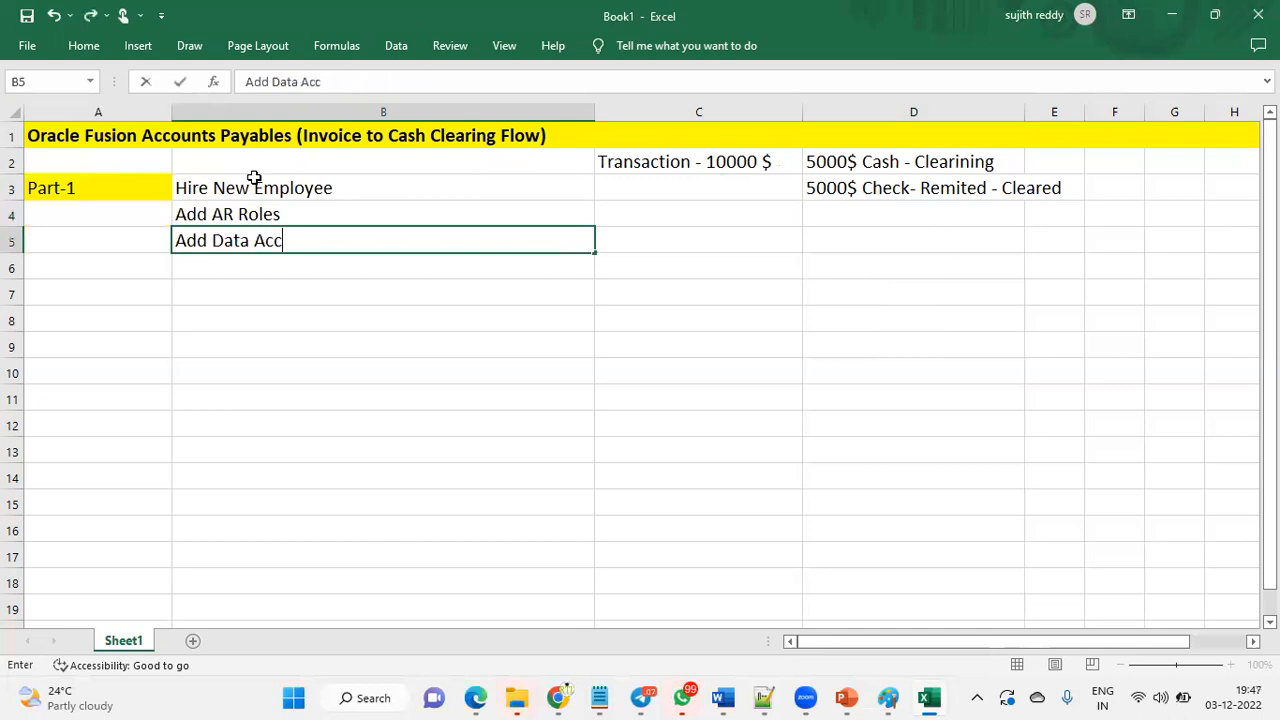
key(ctrl+Return)
key(Return)
- Enter Run LDAP Process, Create Transaction, Complete Transaction and Manage Transactions in B6 to B9
text(R)
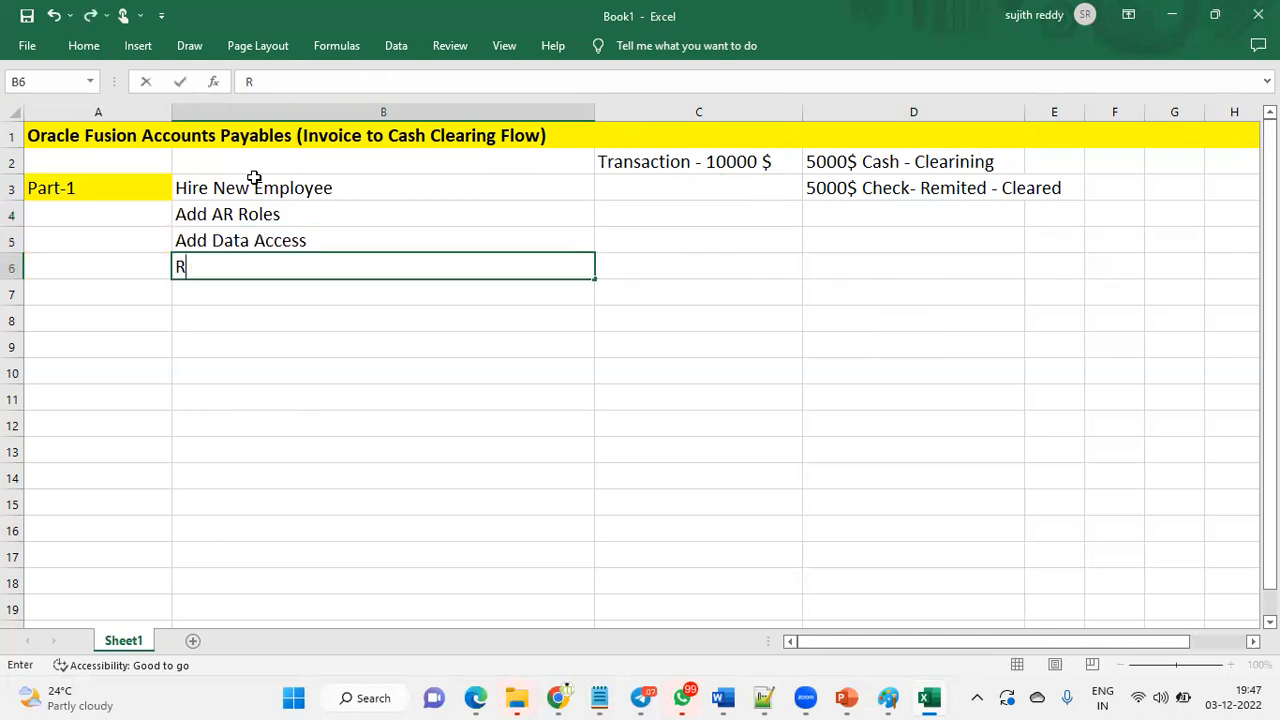
text(un LDAP Process)
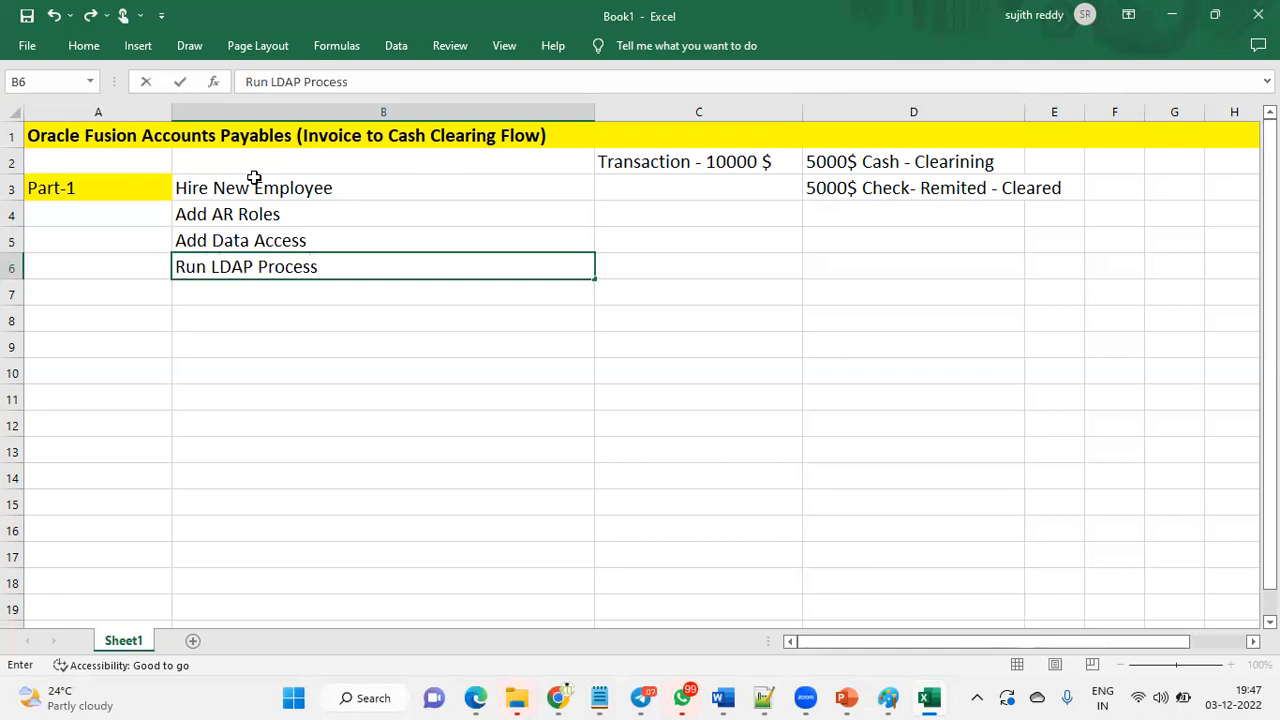
key(Return)
text(Create T)
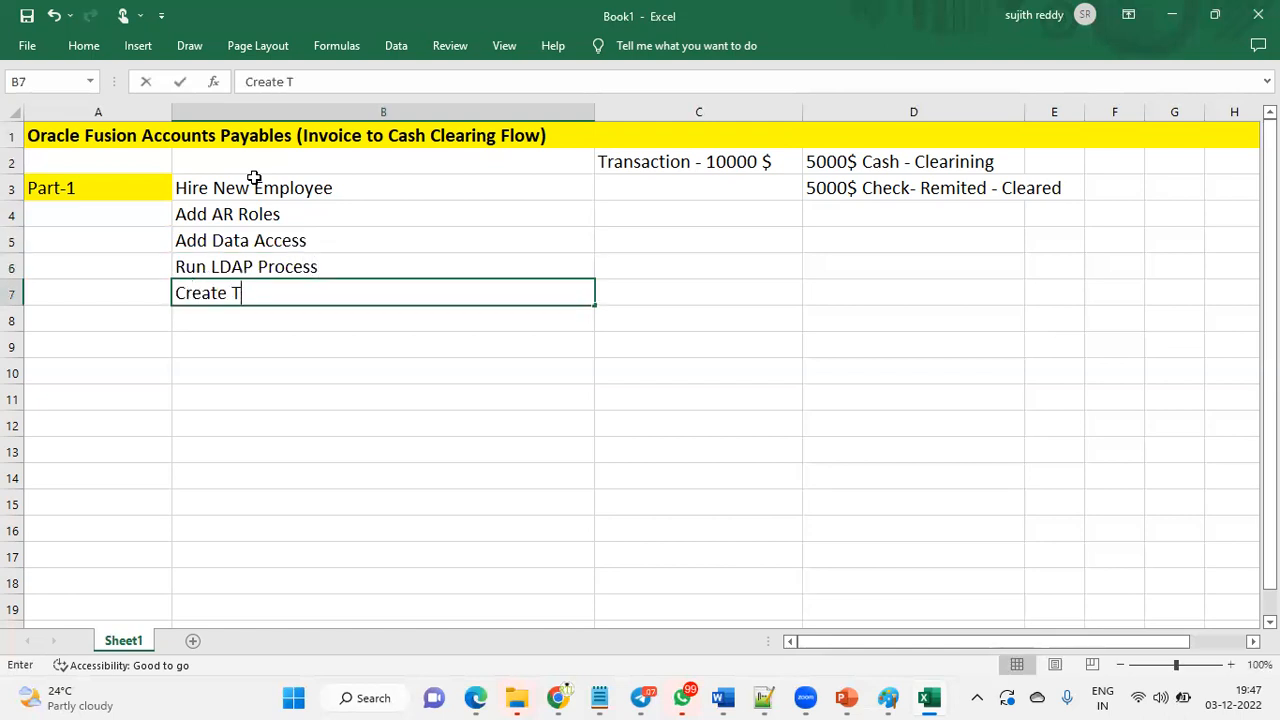
text(ransaction)
key(Return)
text(Completed)
key(BackSpace)
text(Transaction)
key(Return)
text(Manage )
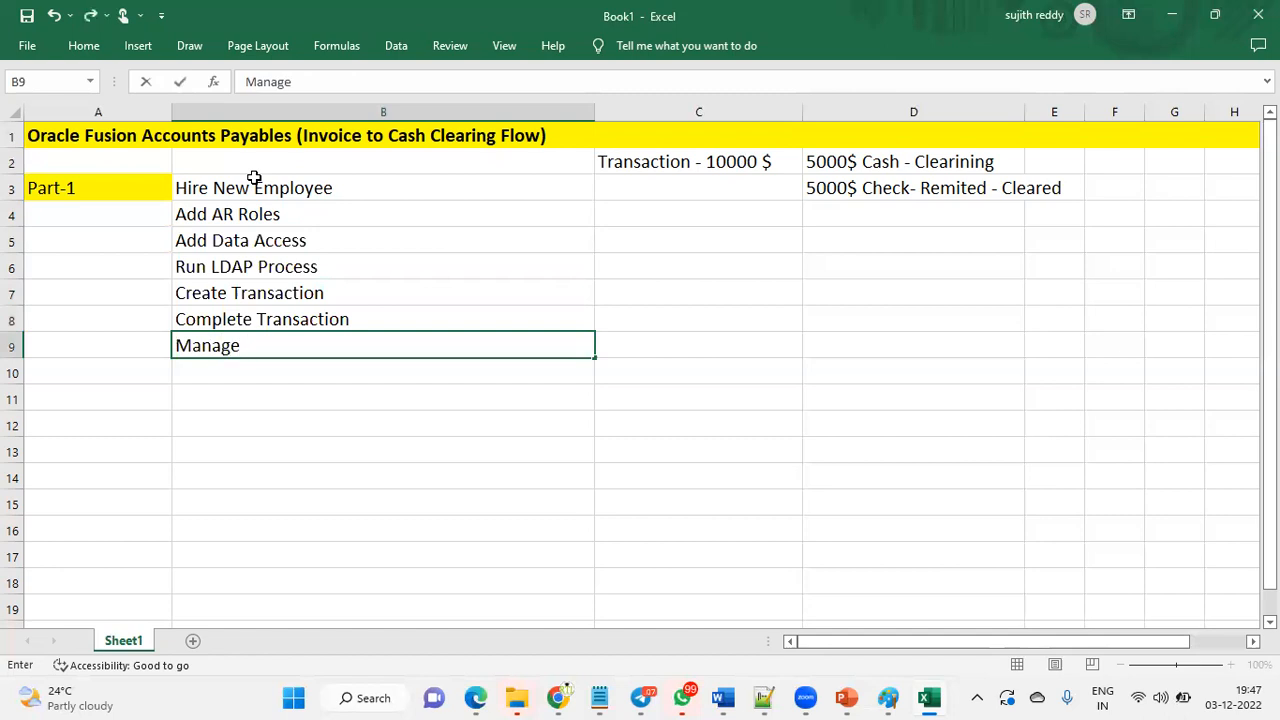
text(Transactions)
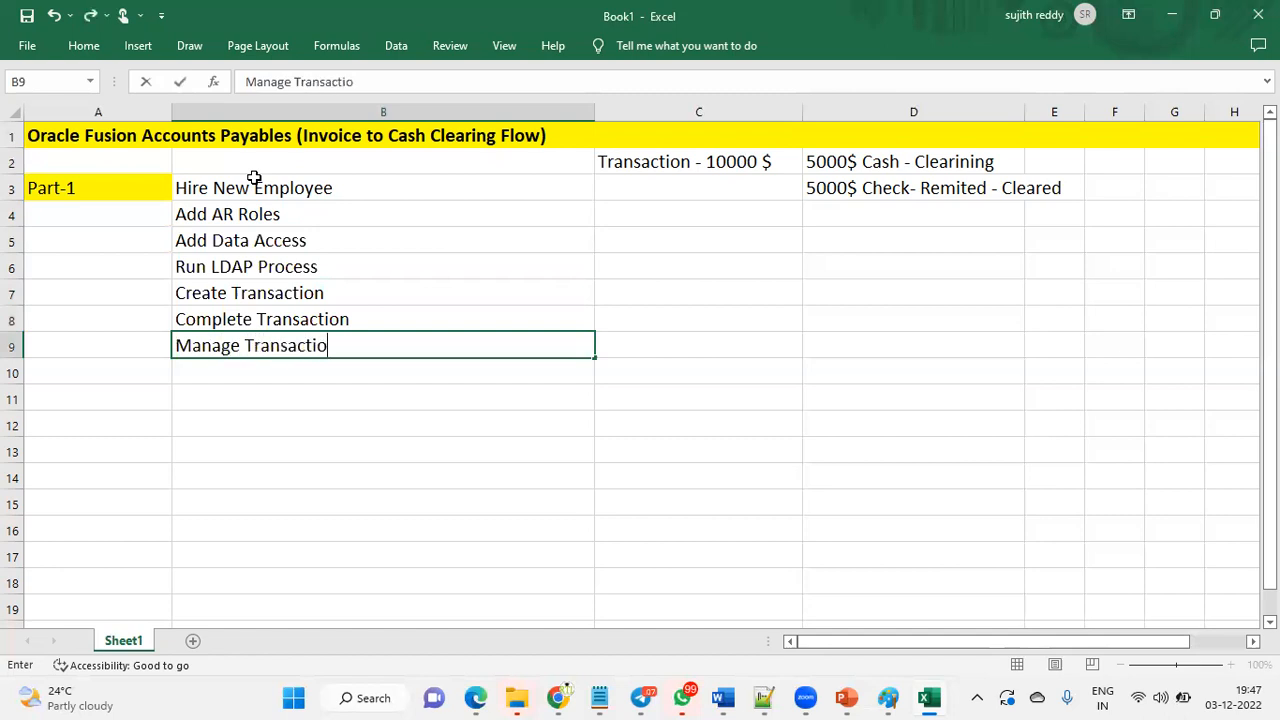
key(Return)
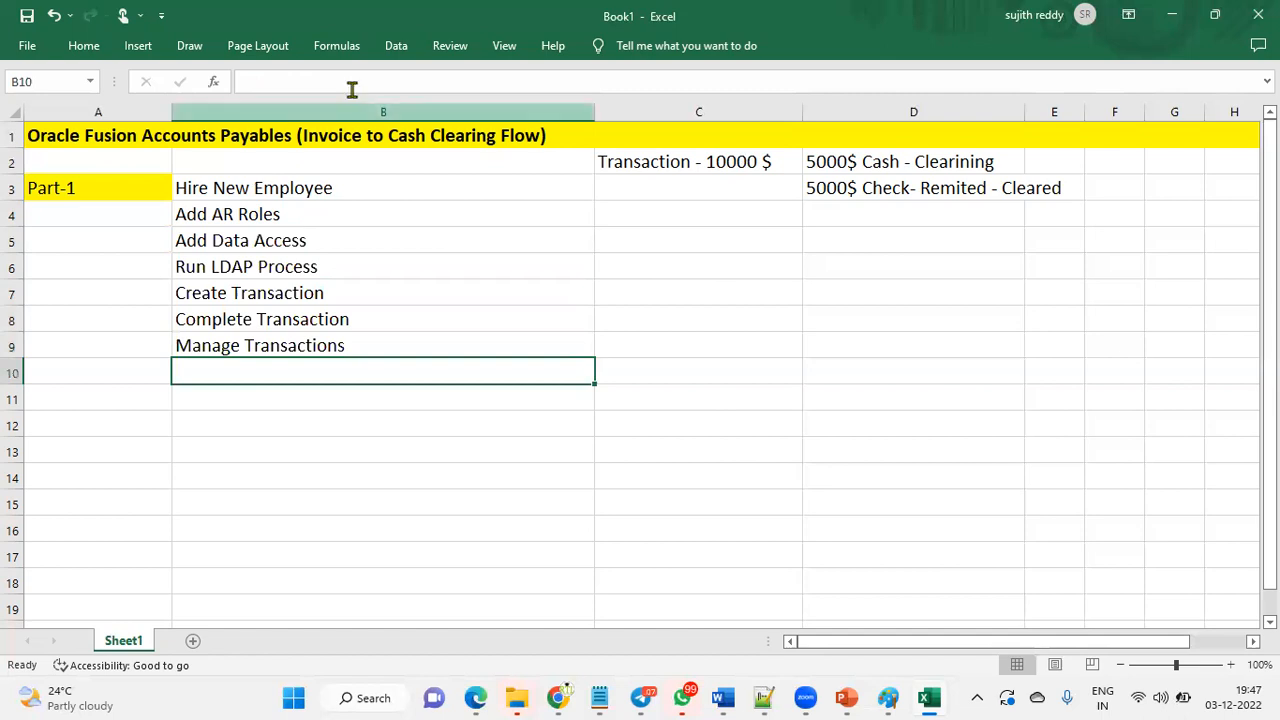
click(112, 190)
- Copy the Part-1 label into A11 and change it to Part-2
key(ctrl+c)
click(97, 398)
key(ctrl+v)
double_click(80, 398)
drag(68, 398, 80, 398)
text(2)
click(264, 406)
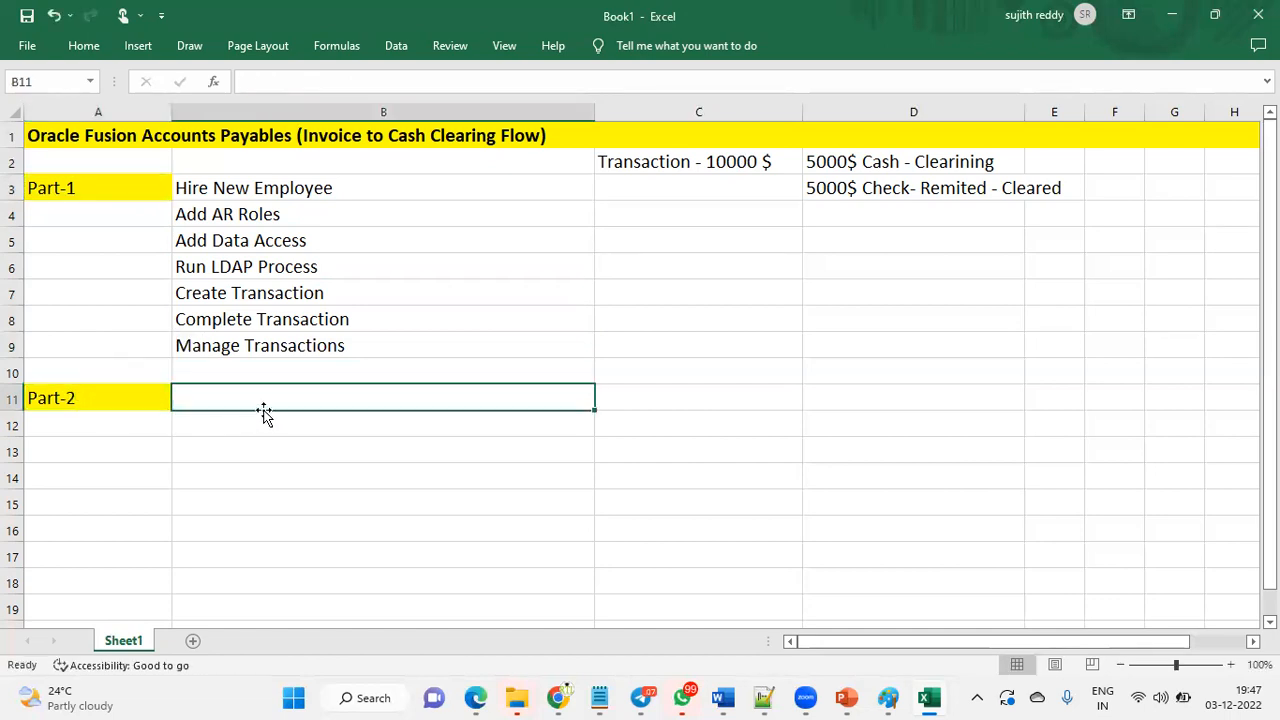
- Enter Create Receipt Class - Direct Clear, Create Receipt Class -2 Remited and Create Receipt - Direct Clear in B11 to B13
text(Cr)
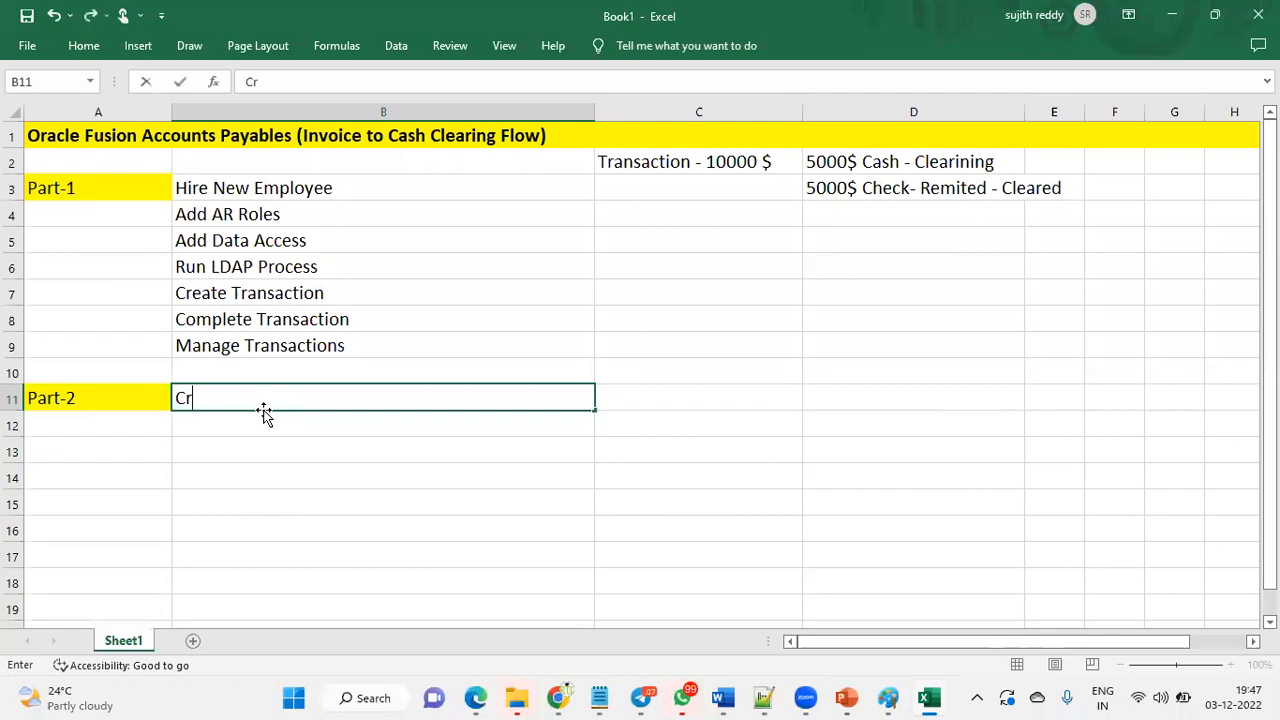
text(eate Receip)
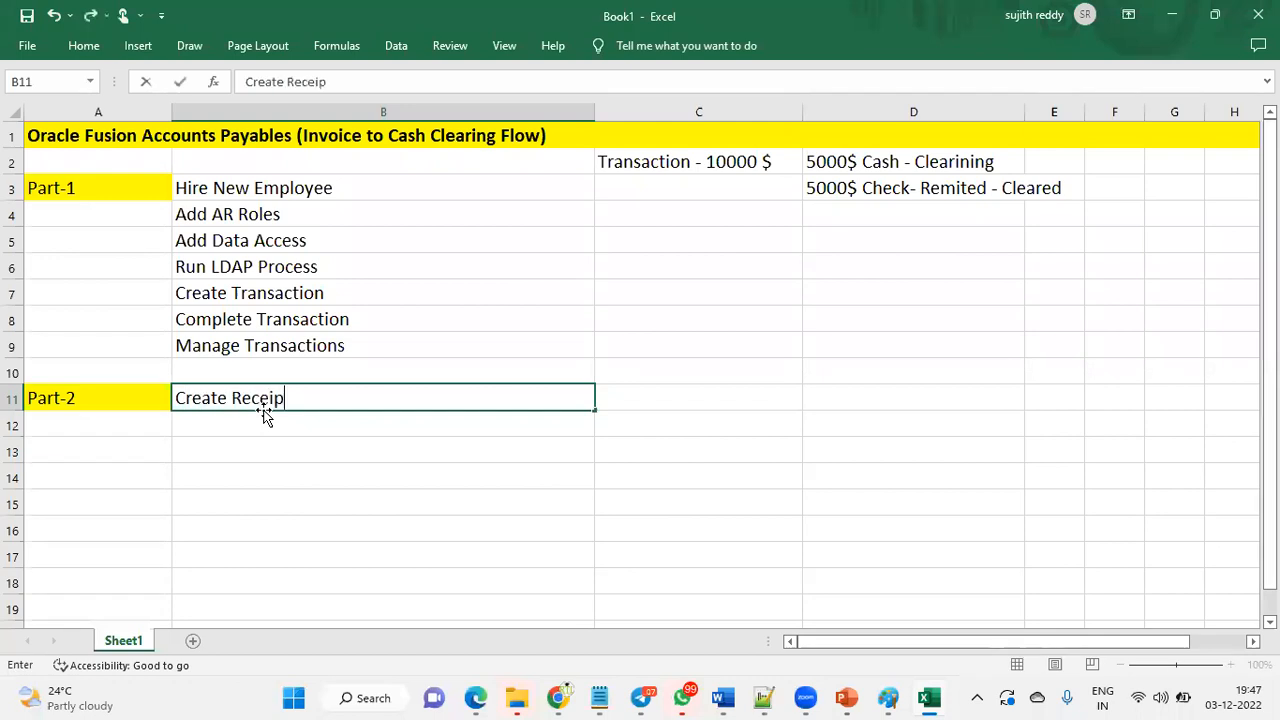
text(t Class - Direct Clear)
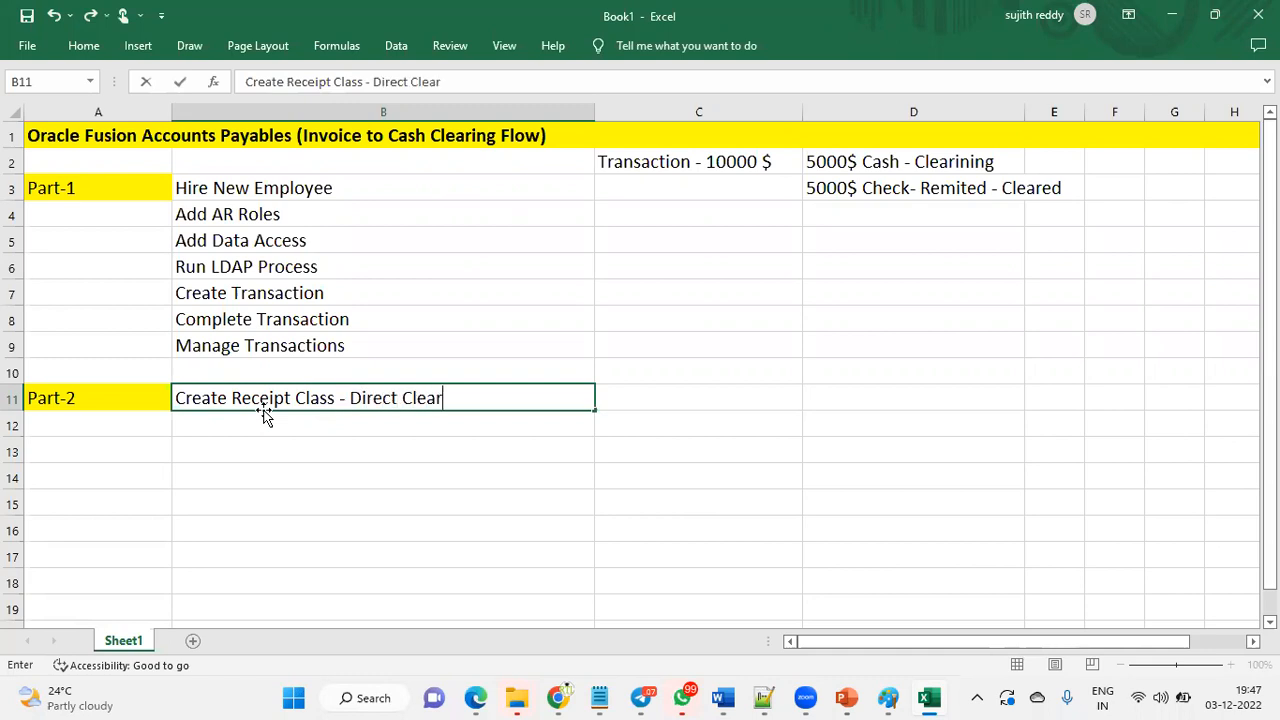
key(Return)
text(Creat)
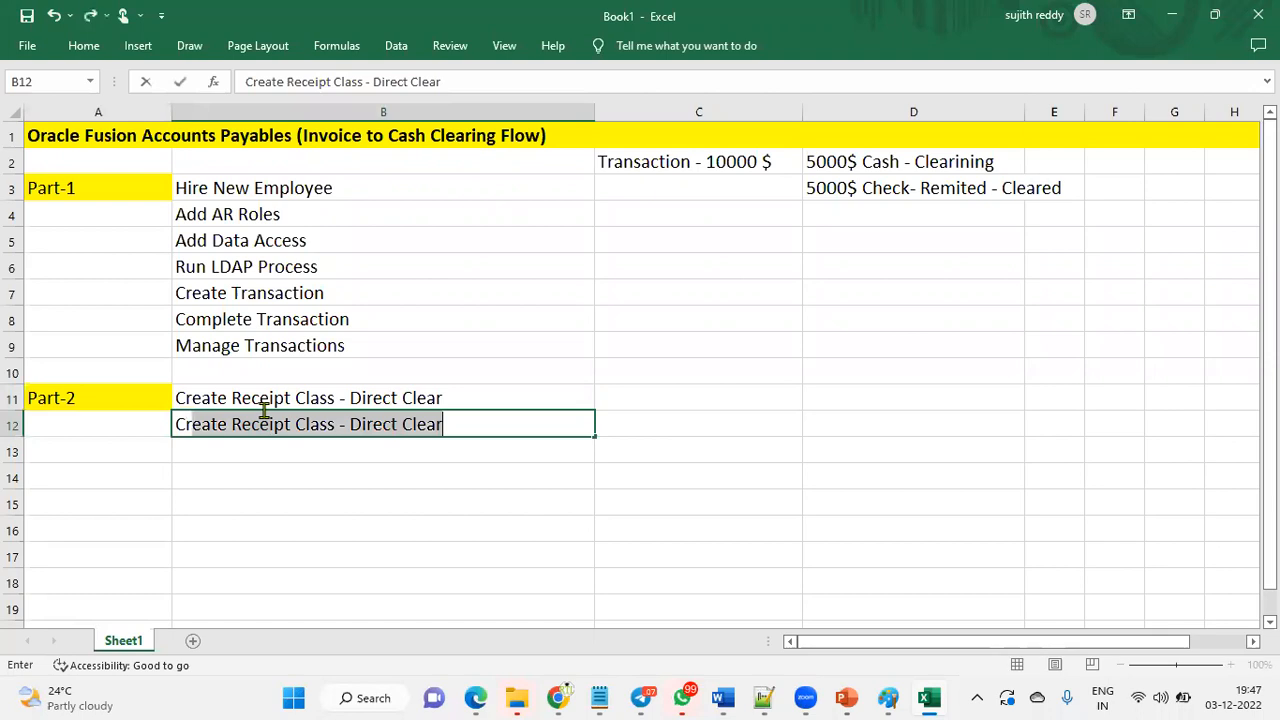
text(e Receipt )
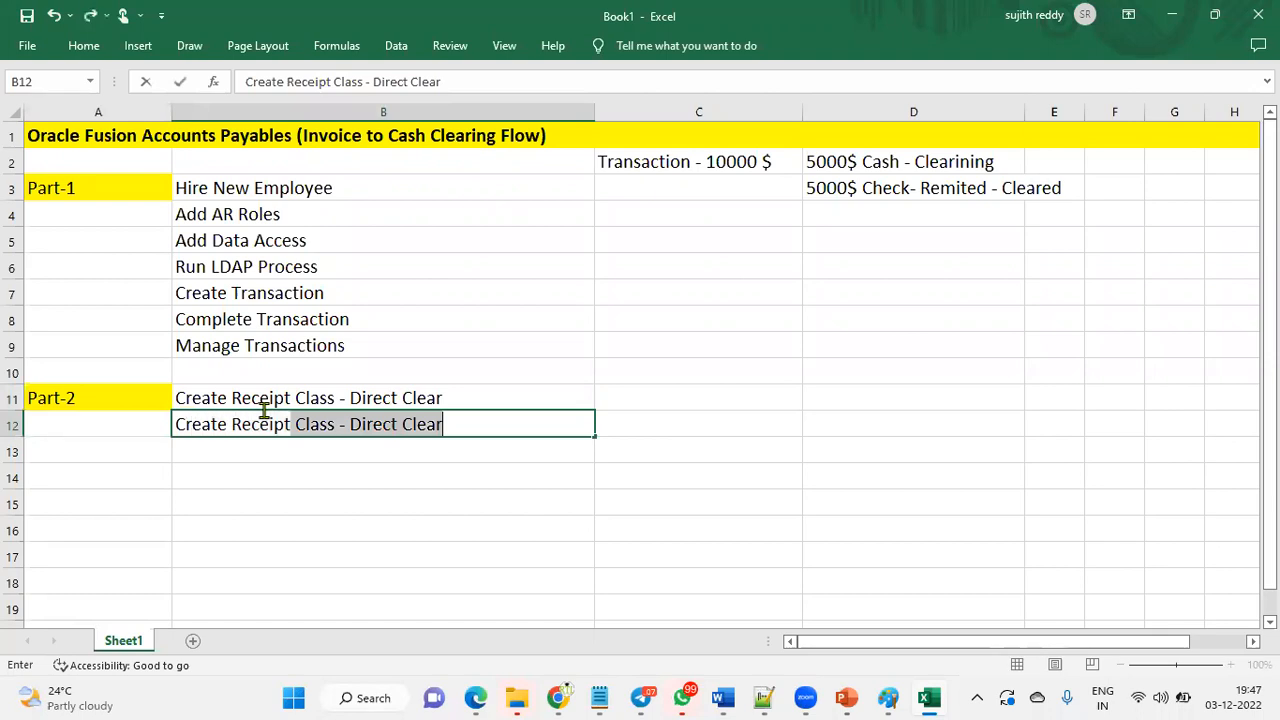
text(Class -2)
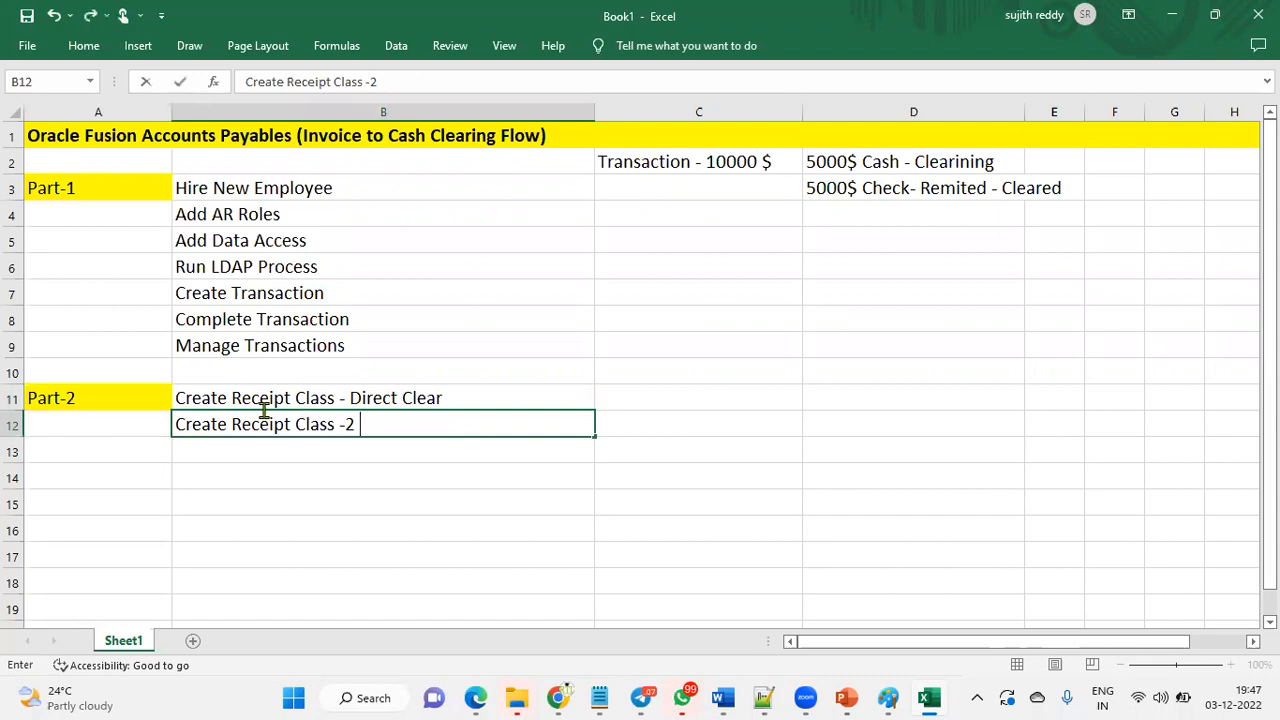
text( Remited)
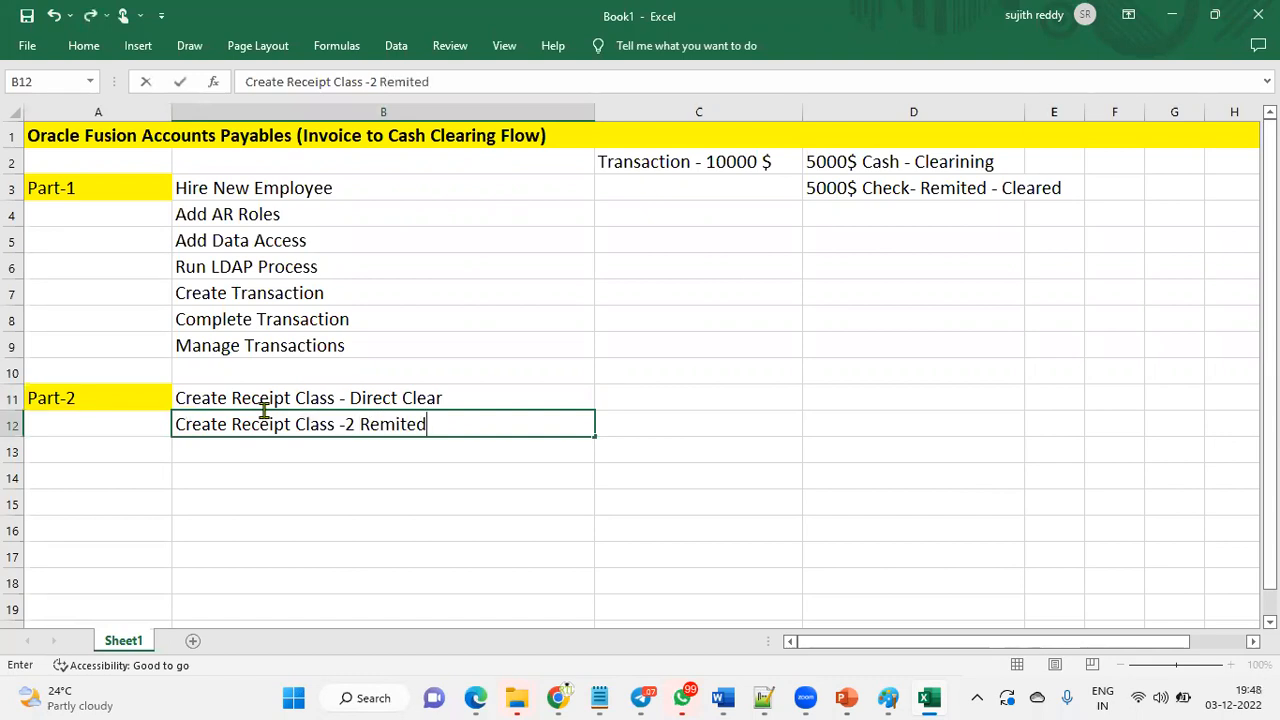
key(Return)
key(Tab)
text(Cr)
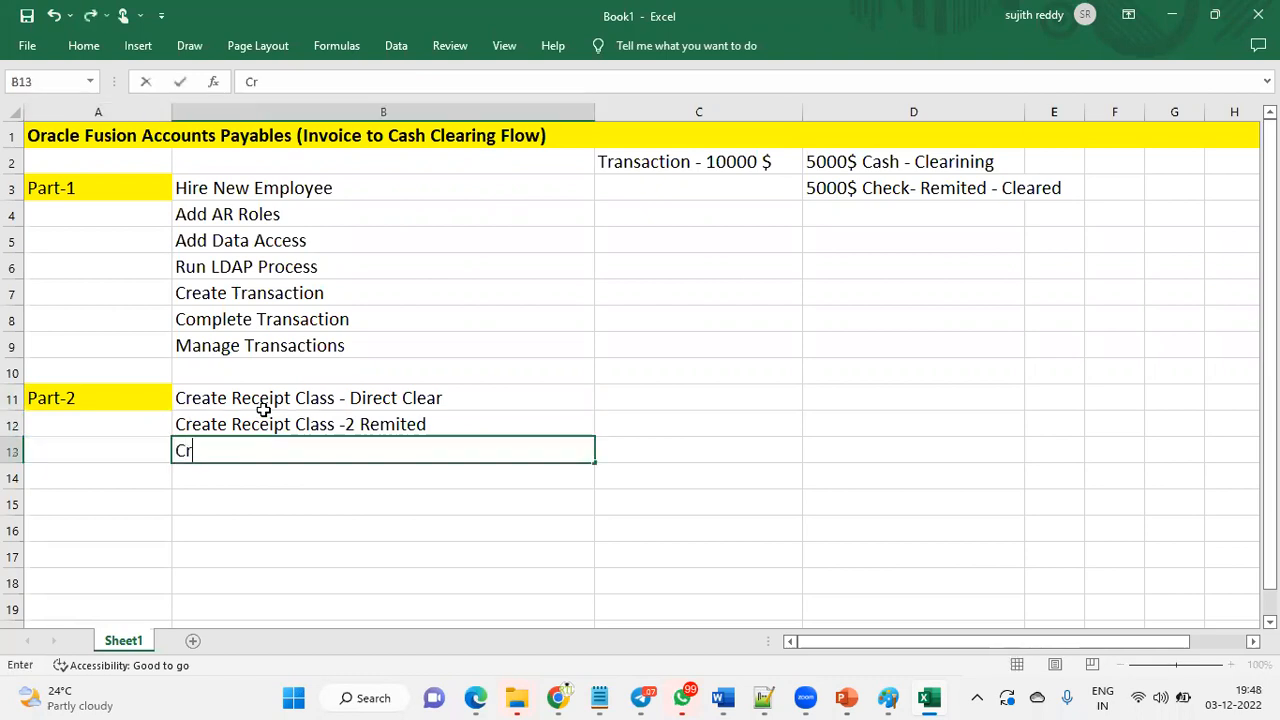
text(eate Receipt )
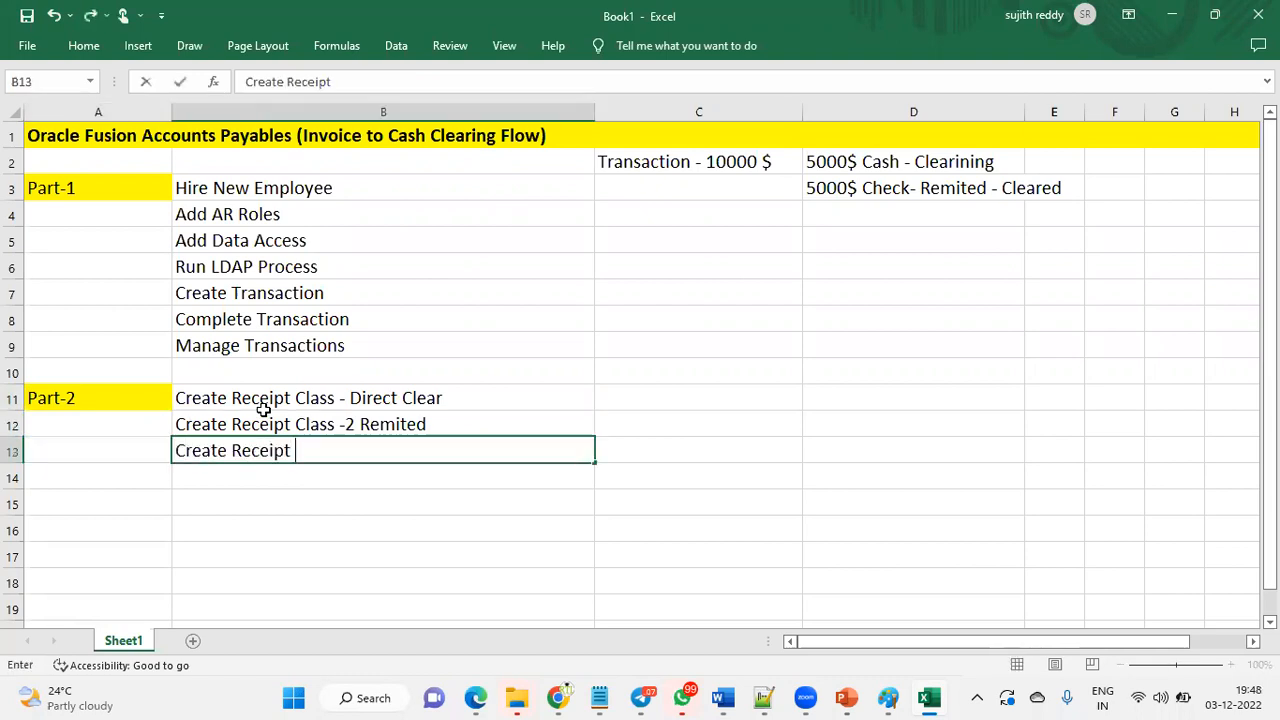
text(- Direc)
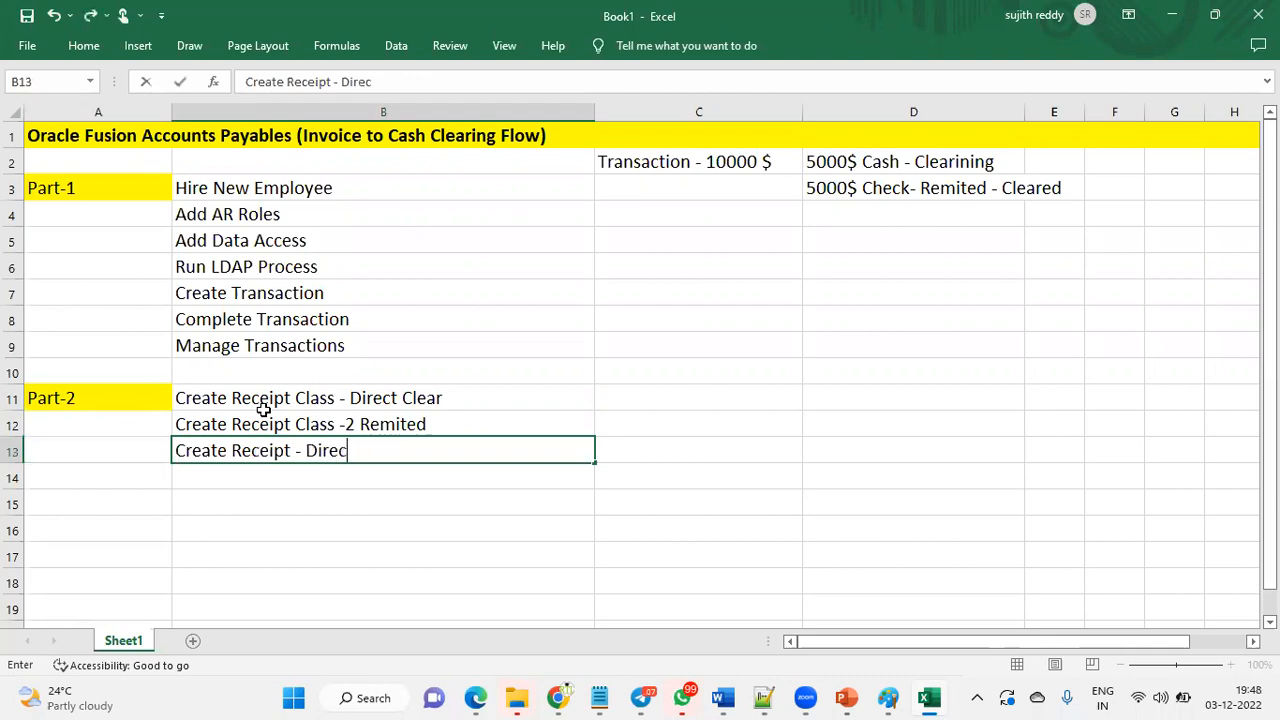
text(t Clear)
key(Return)
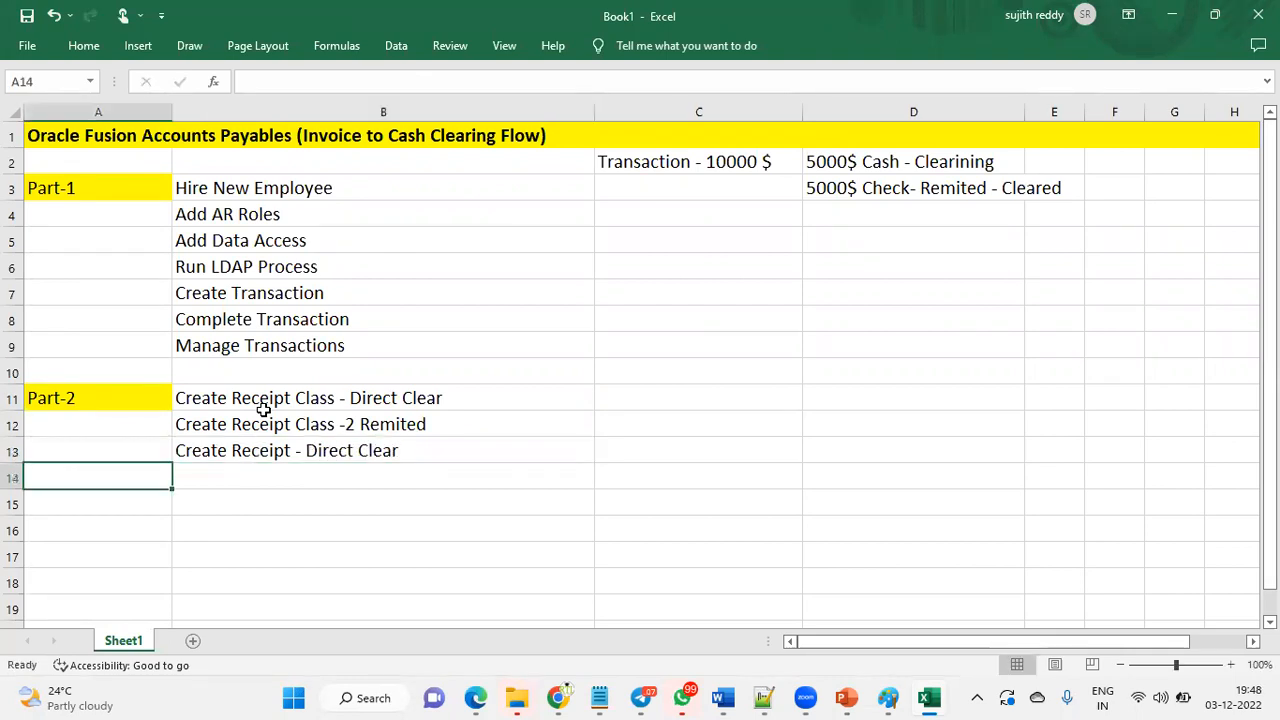
click(462, 450)
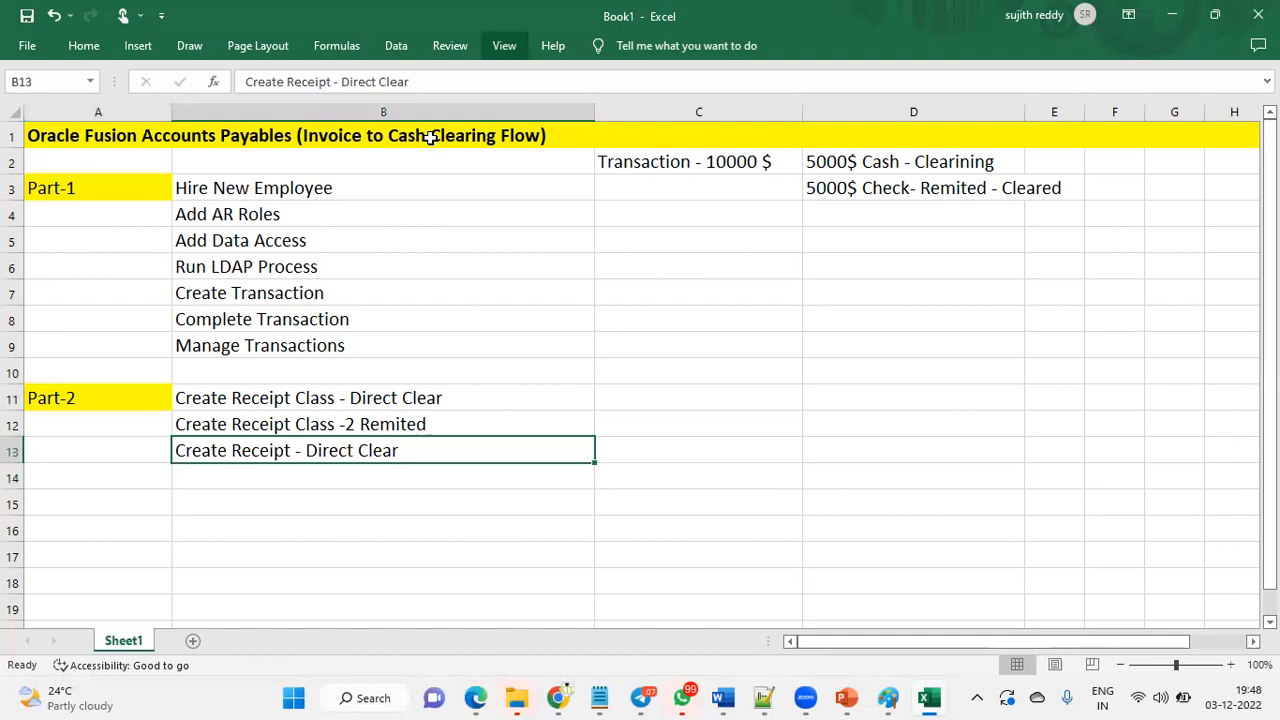
key(alt+Tab)
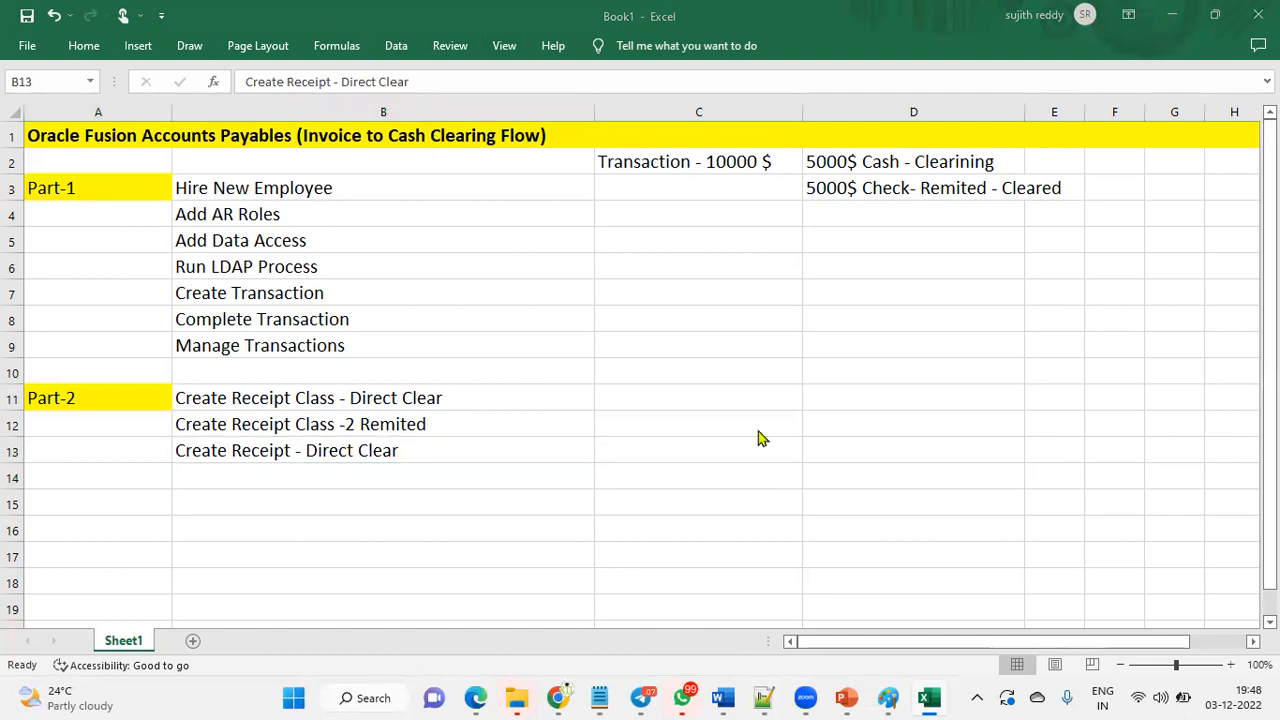
key(alt+Tab)
- Add a Part-3 label in A16 with yellow fill
click(123, 527)
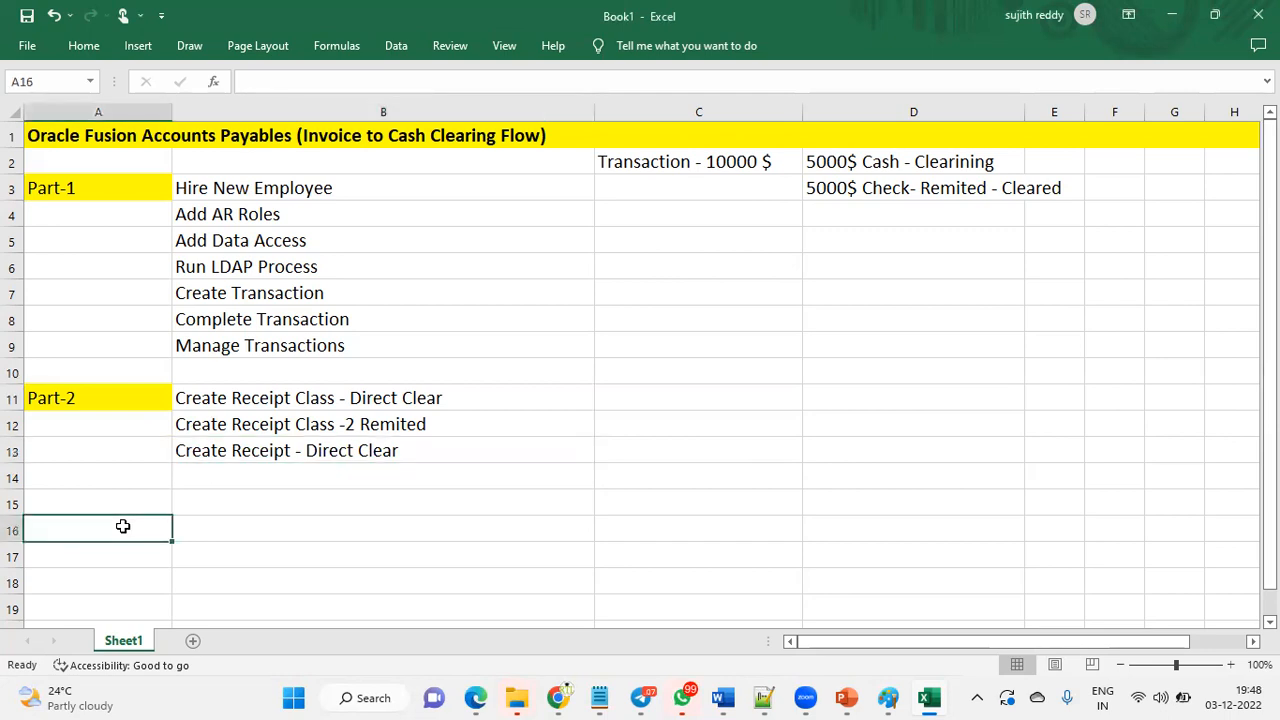
text(Part-3)
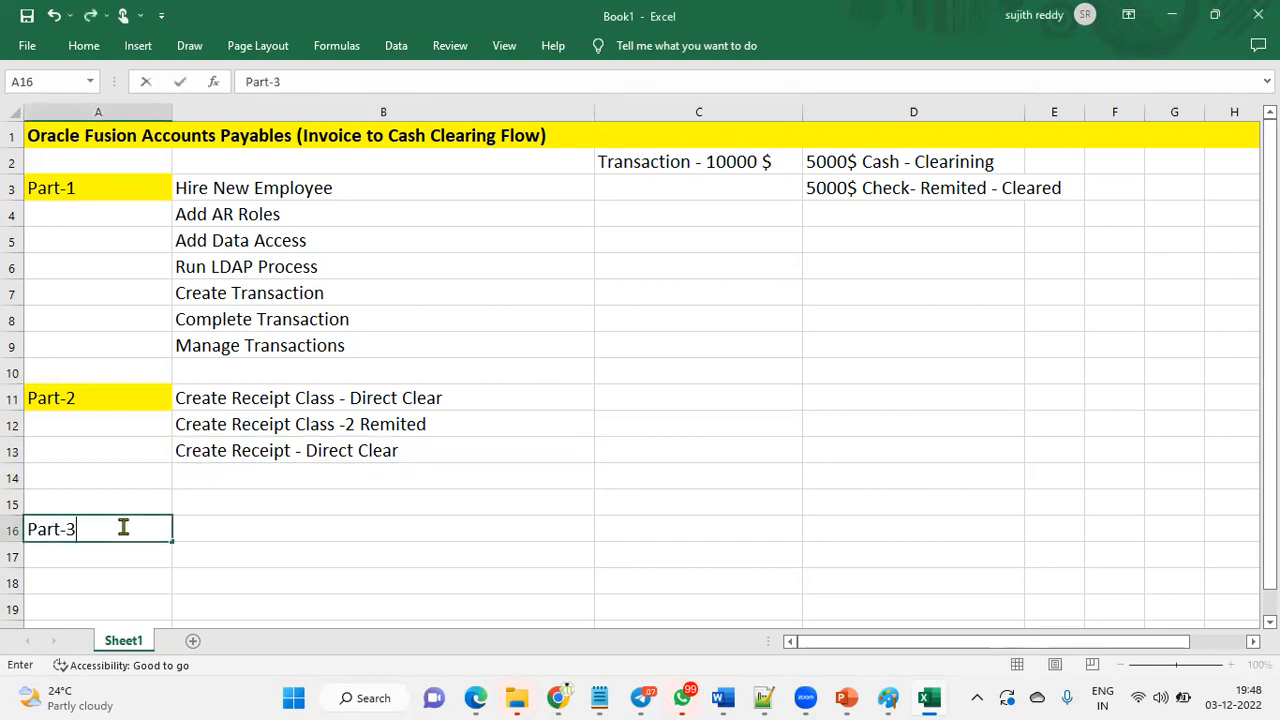
key(Return)
click(123, 527)
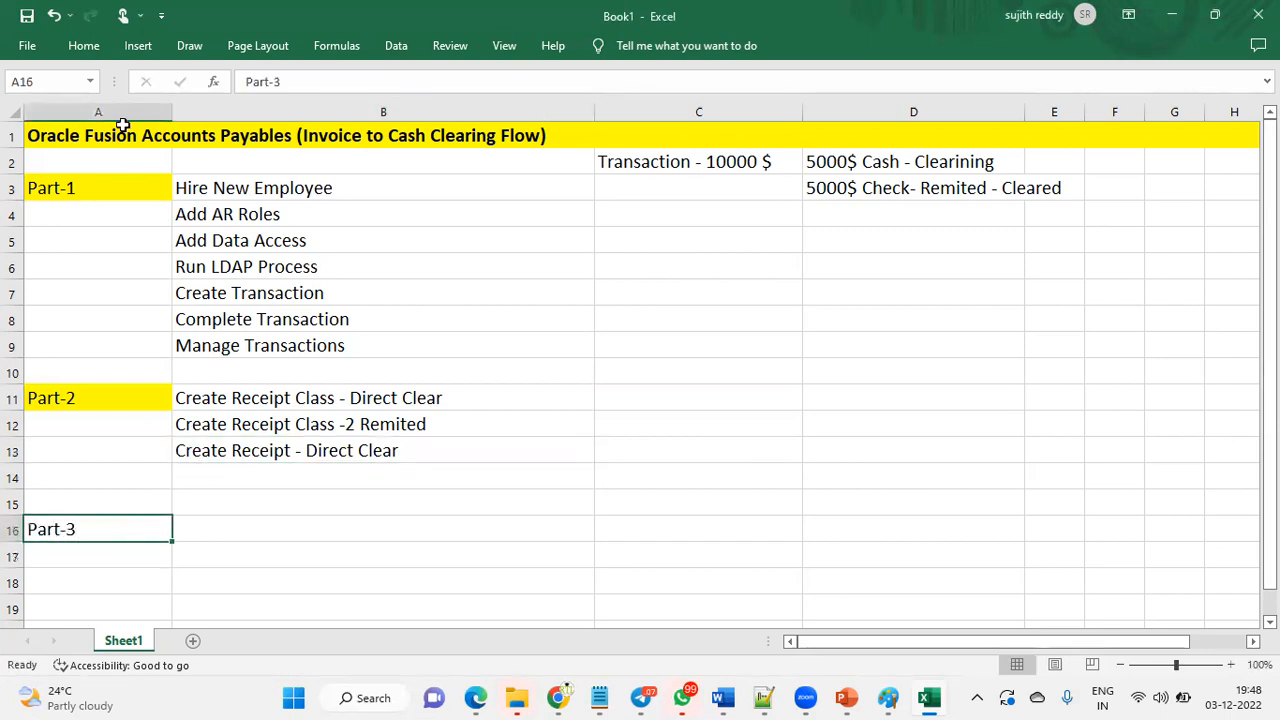
click(84, 45)
click(240, 110)
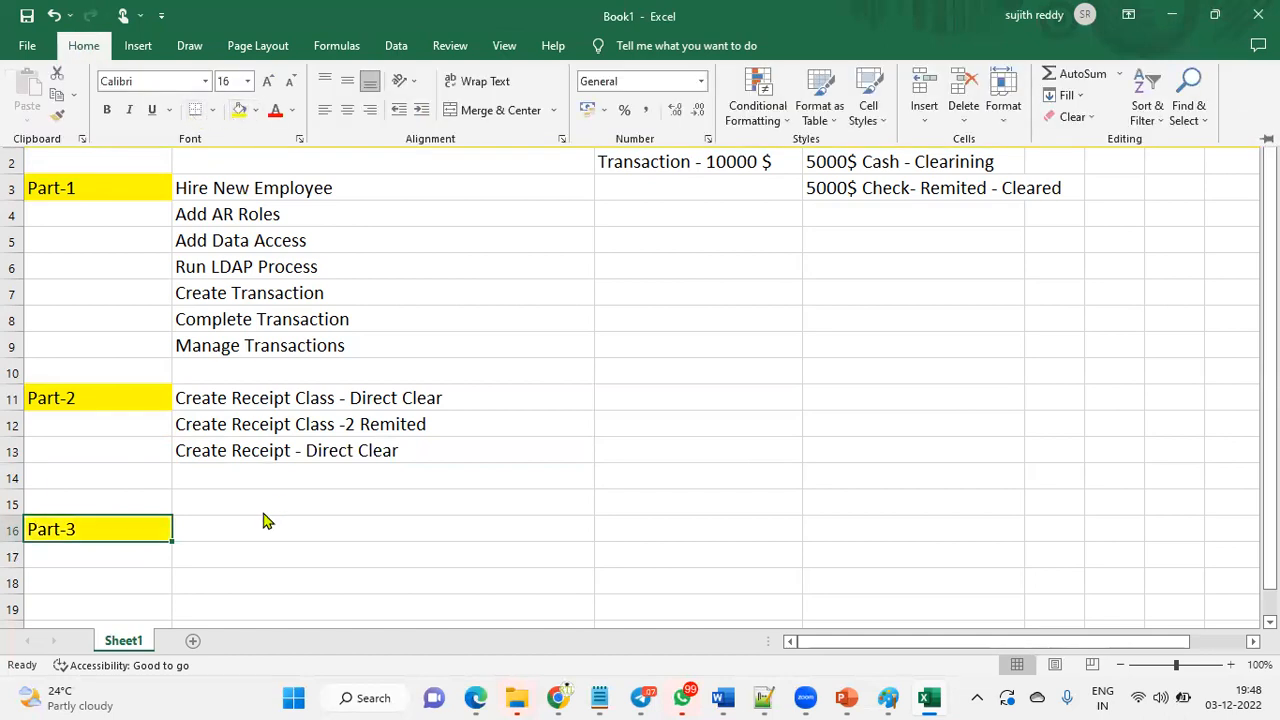
- Enter Add Cash Management Role to Employee, Data Access to the User and Create Back Statement in B16 to B18
click(347, 529)
text(Cr)
key(BackSpace)
text(Add)
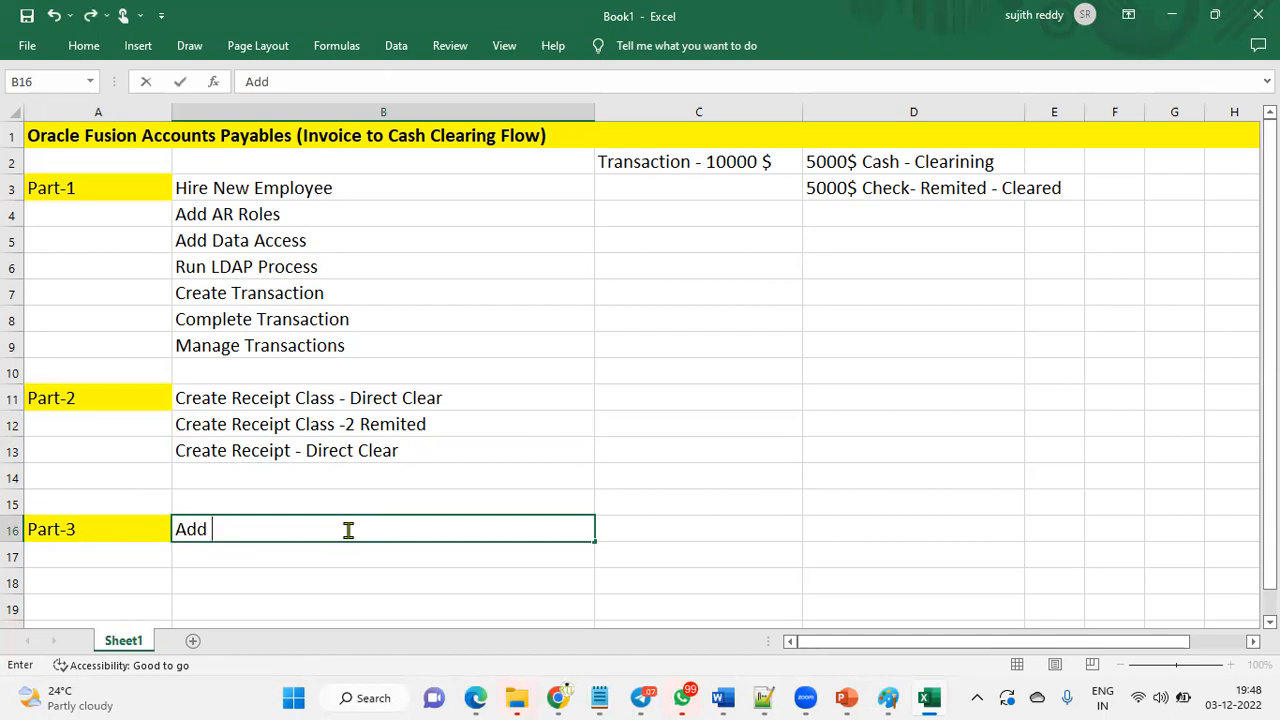
text(Cash)
text(Man)
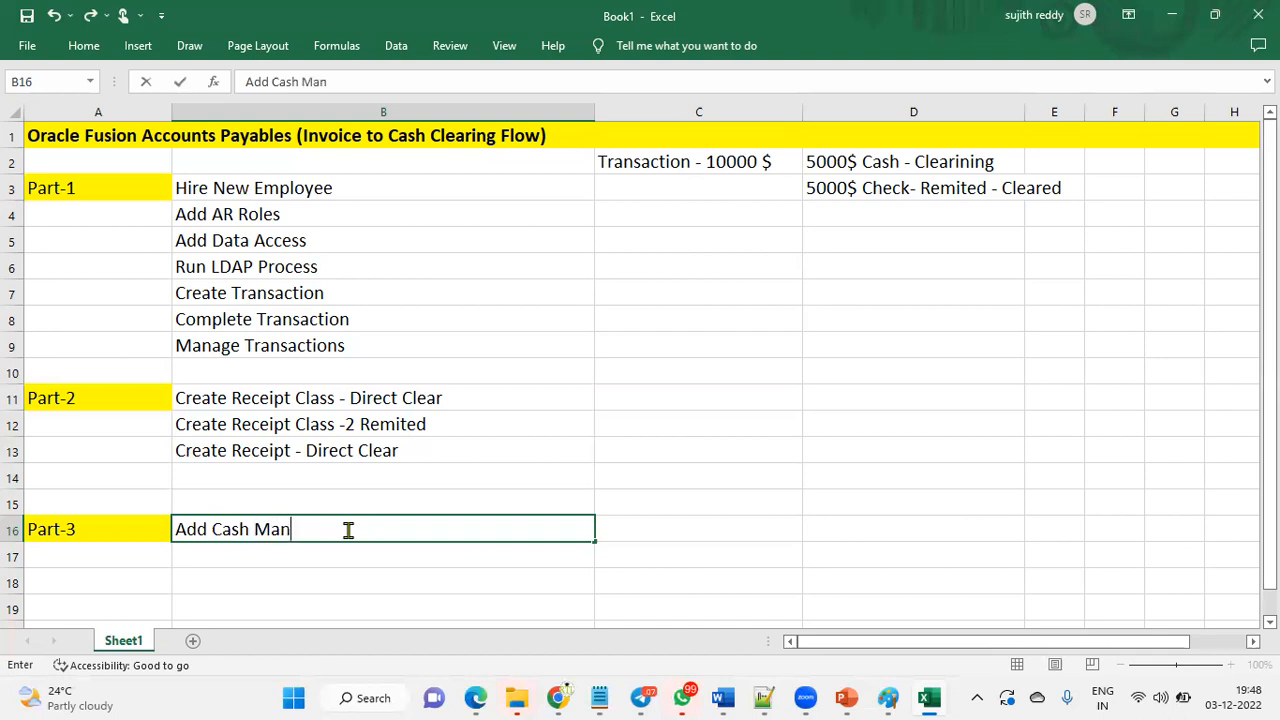
text(agement Role )
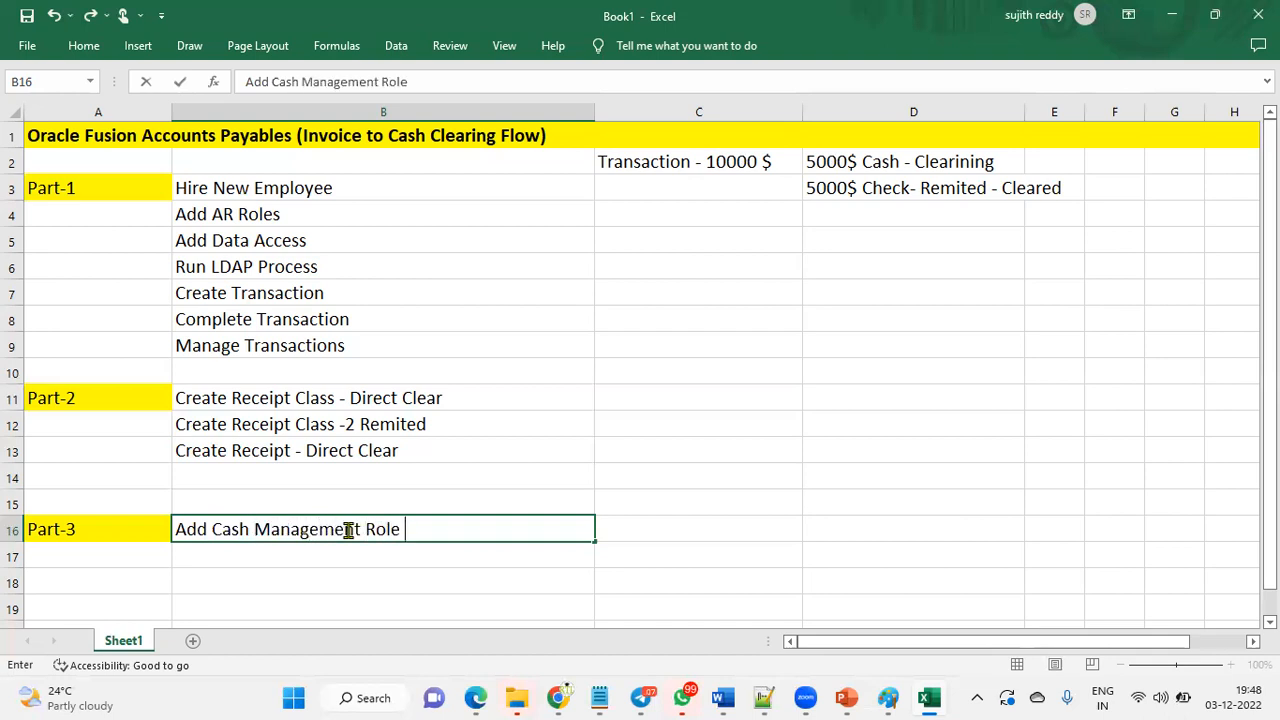
text(to Emplo)
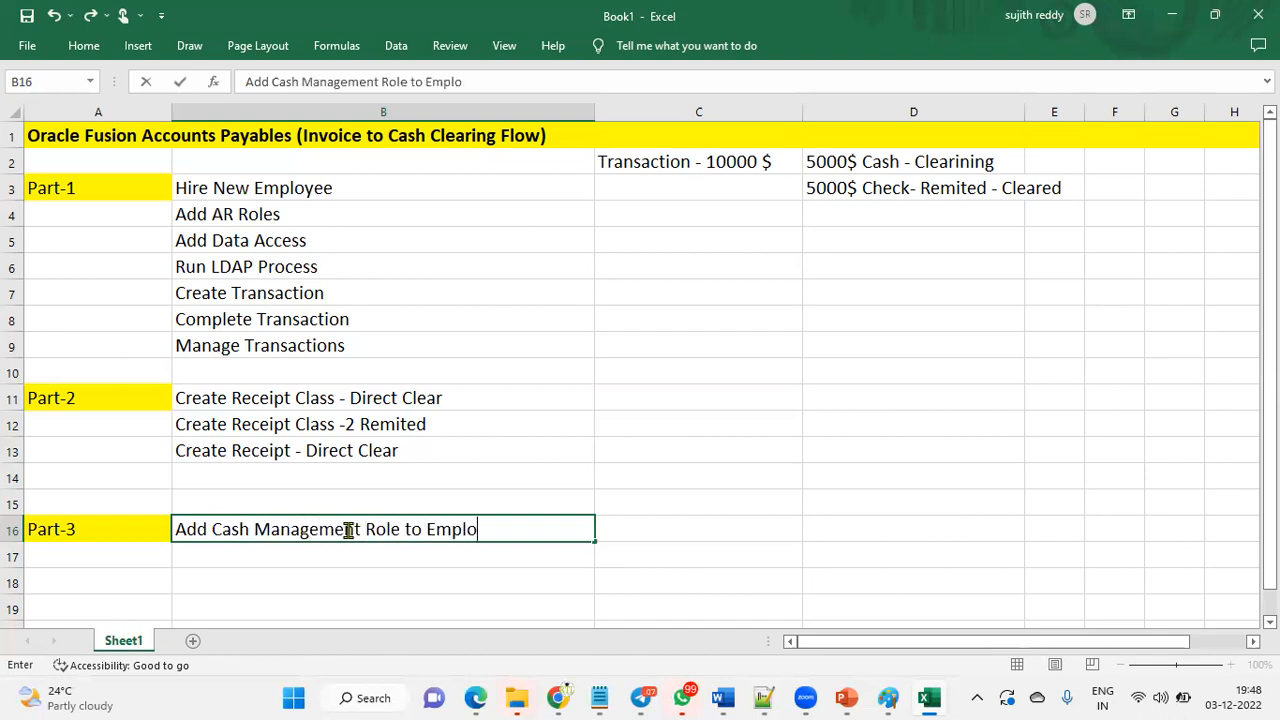
text(yee)
key(Return)
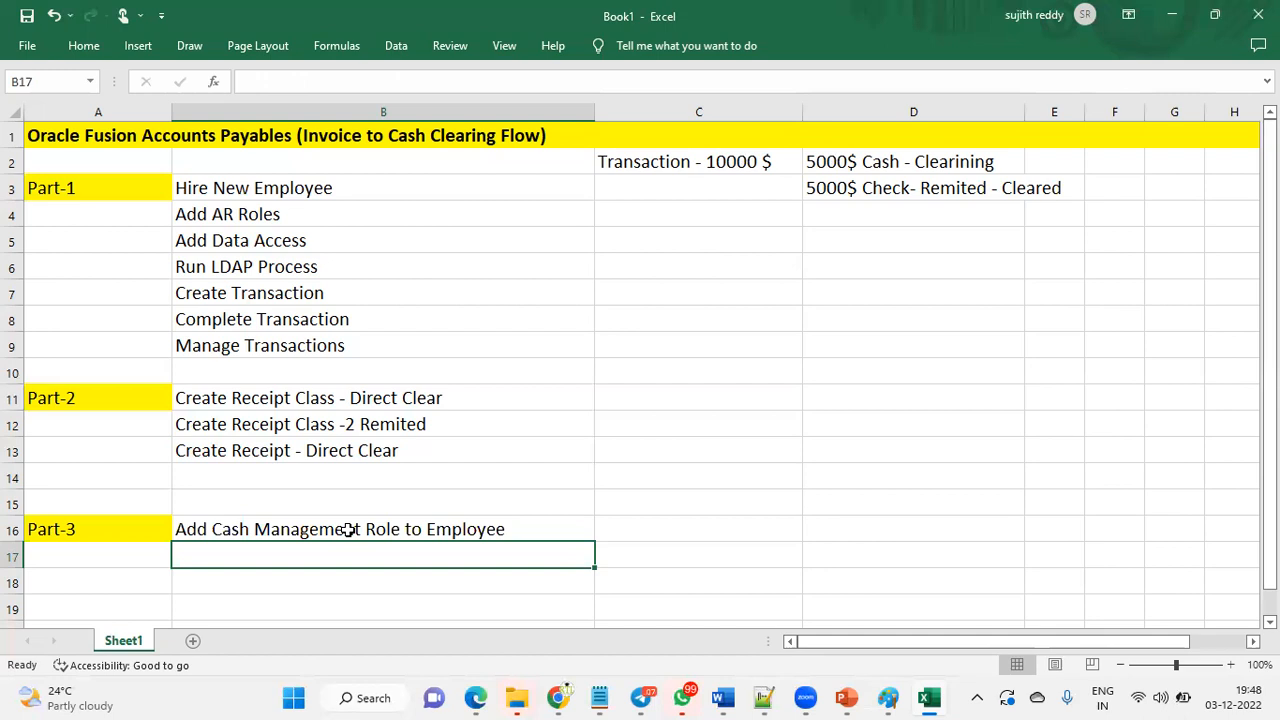
text(Data Access to the User)
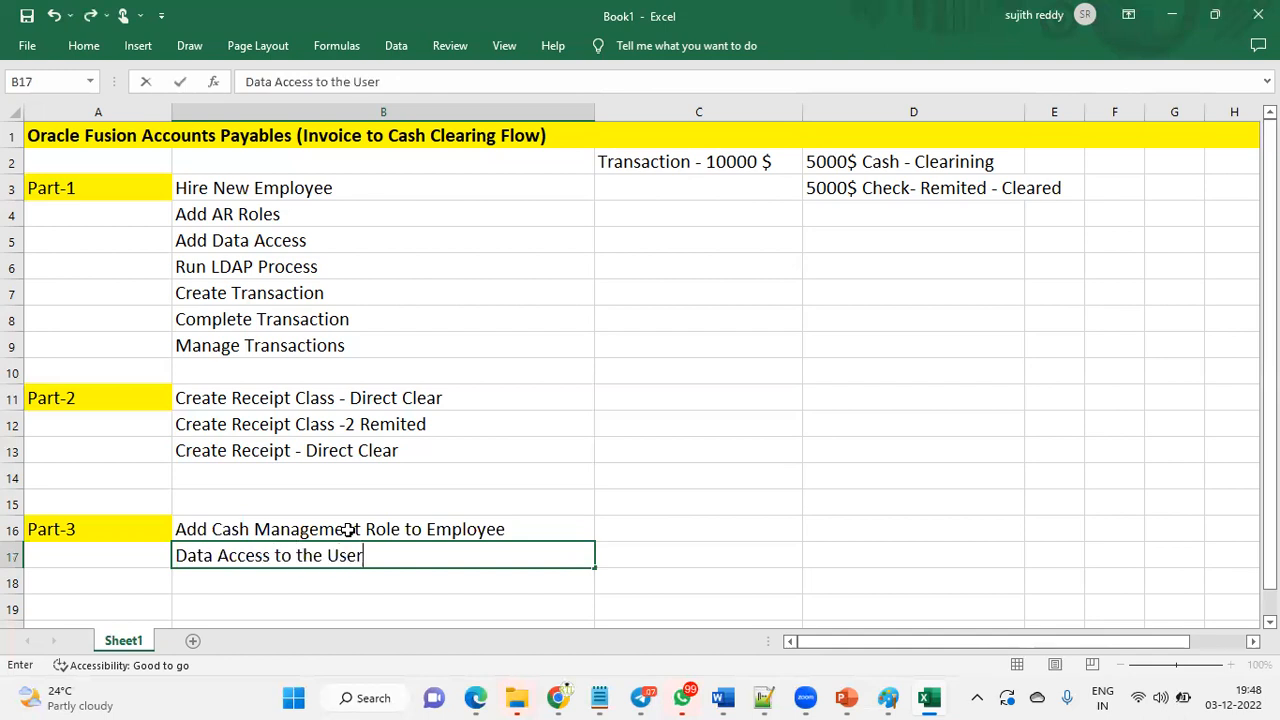
key(Return)
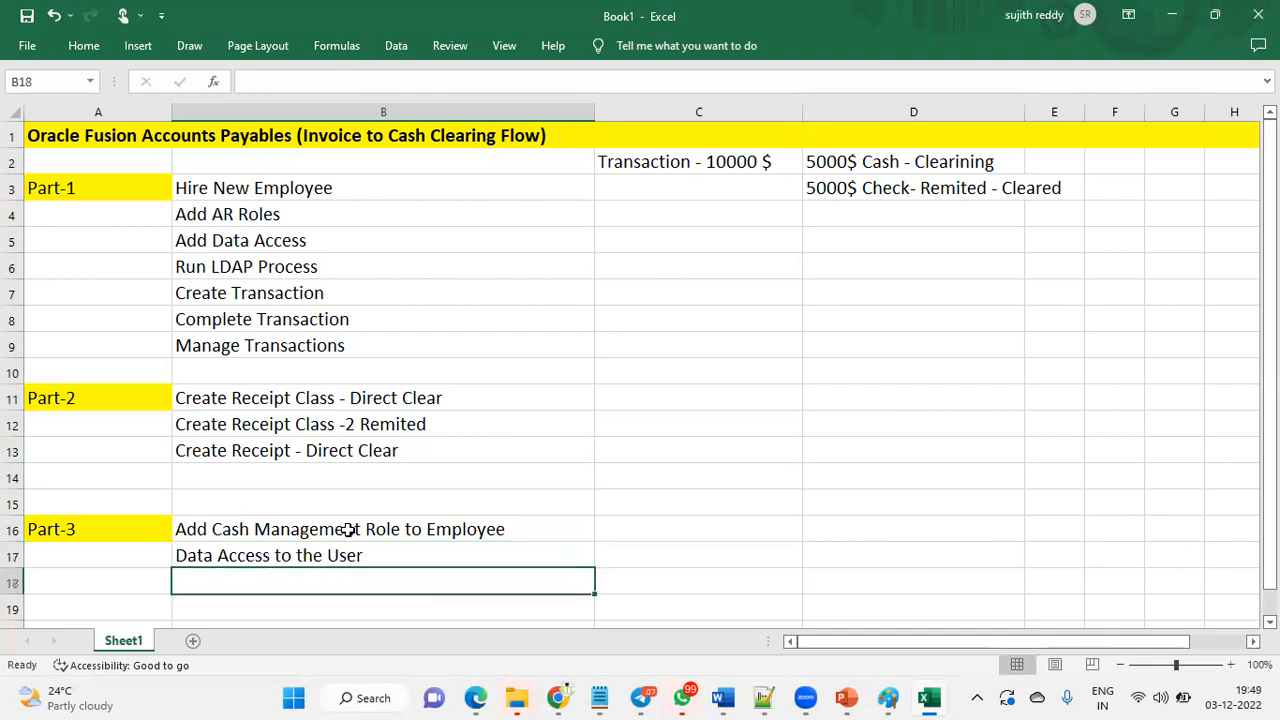
text(Create Back Statement)
key(Return)
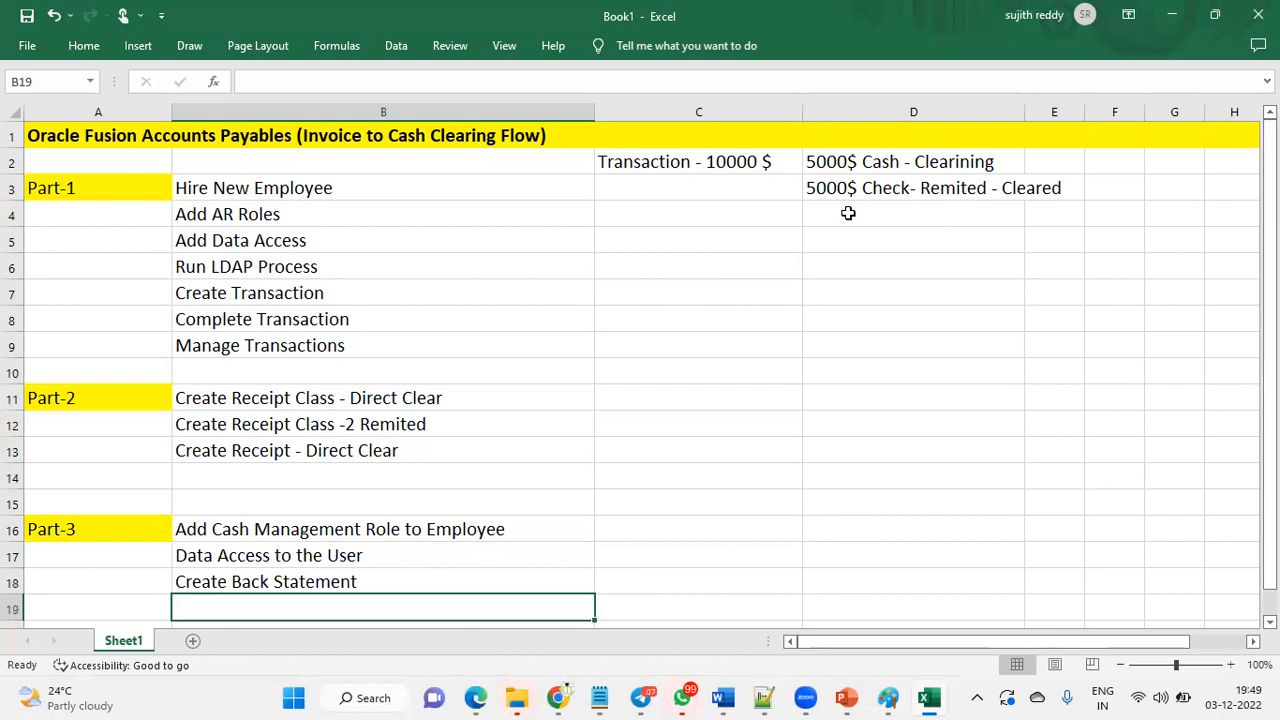
- Shift Create Back Statement down a row and enter 'Create Receipt in AR Modules' in B18
click(897, 190)
click(438, 590)
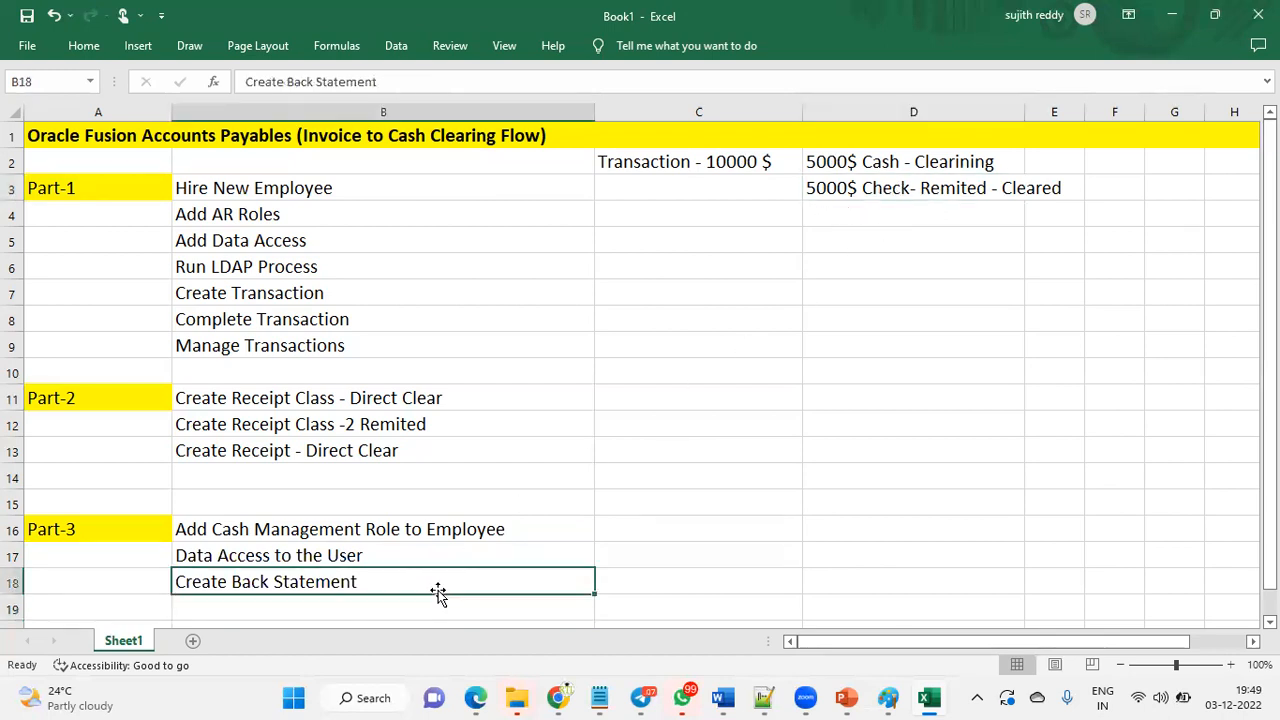
scroll(466, 571, down, 1)
click(374, 527)
click(386, 495)
key(ctrl+x)
click(388, 524)
key(ctrl+v)
click(364, 503)
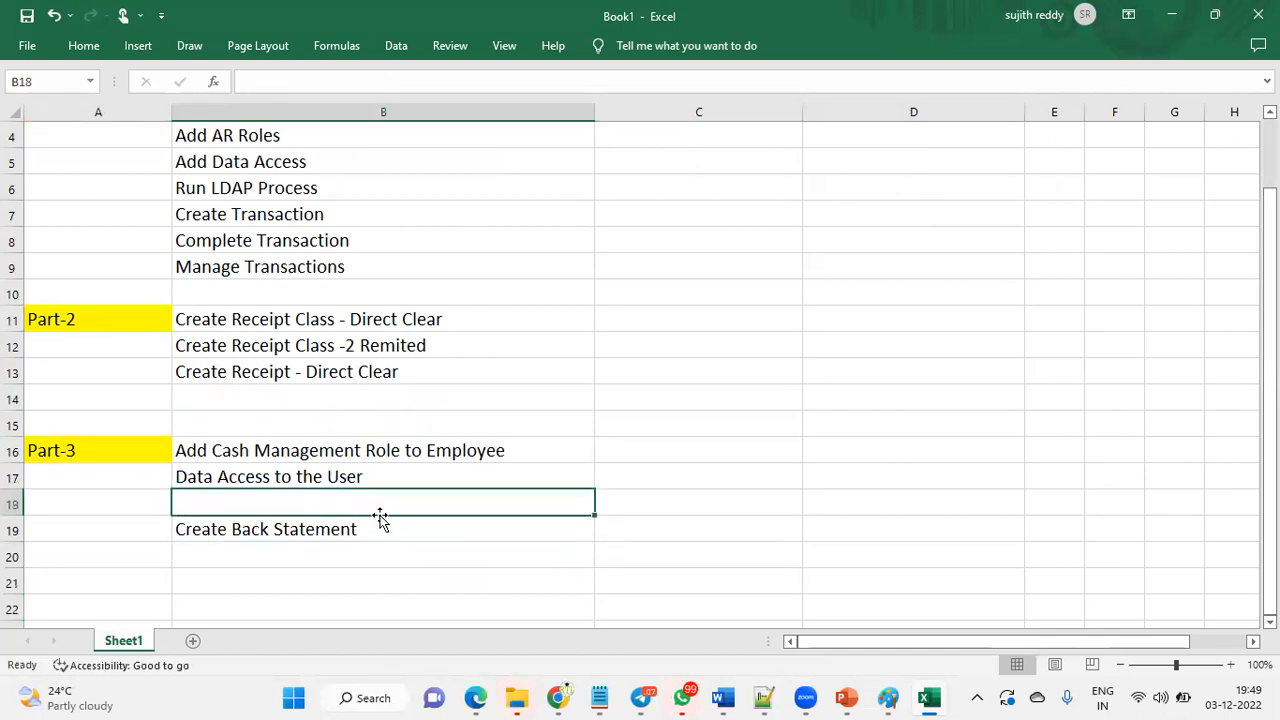
text(Create Receip)
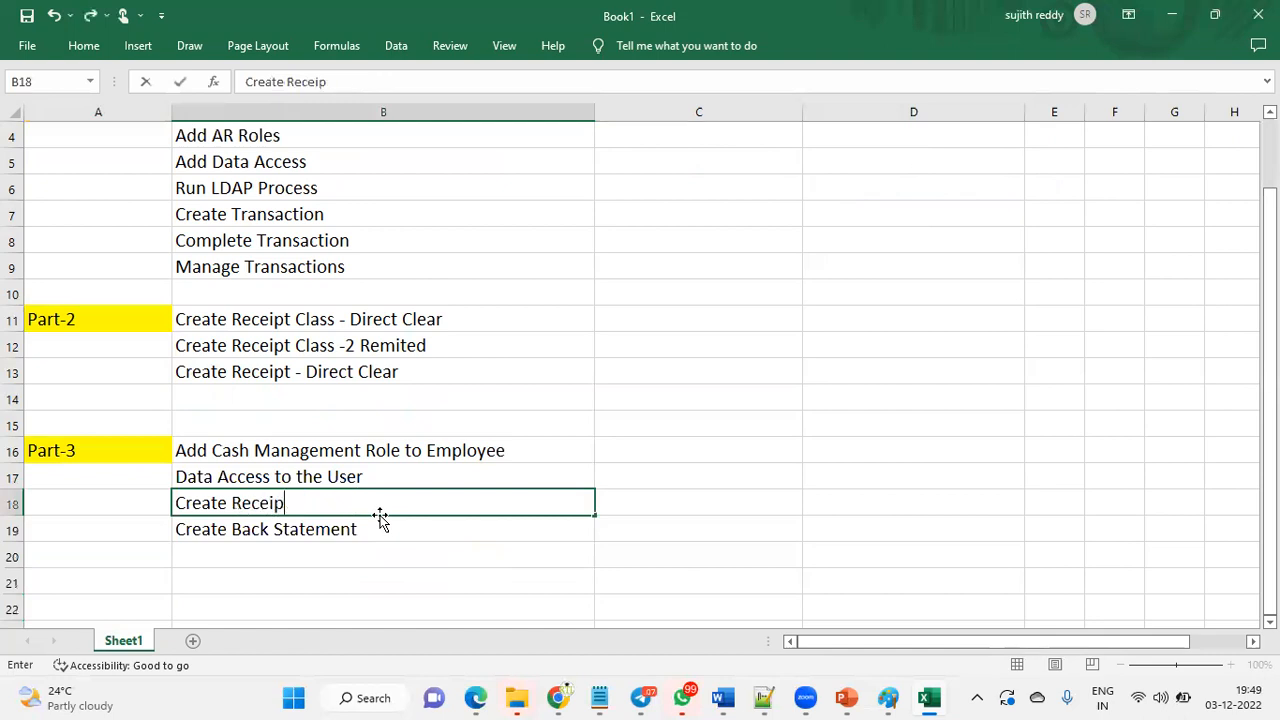
text(t in AR Modules)
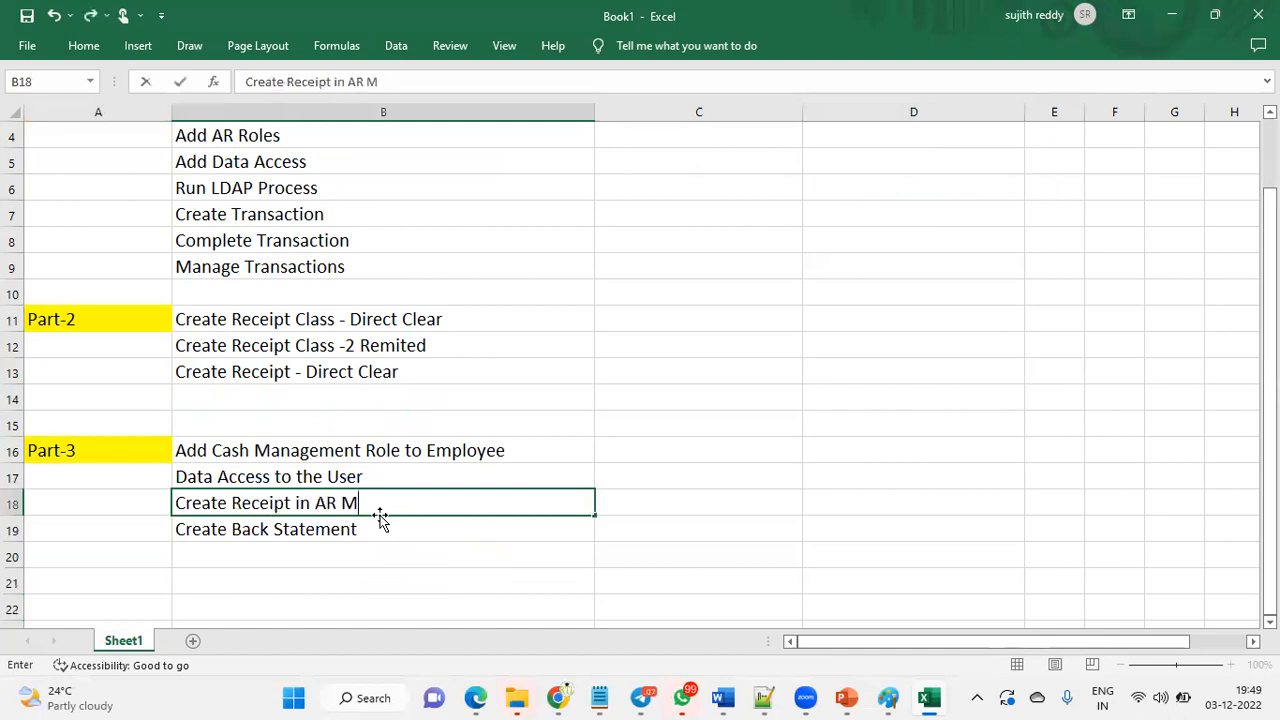
key(Return)
- Shift Create Back Statement to B20 and enter 'Deposit in the Bank (Remittence)' in B19
key(ctrl+x)
click(366, 558)
key(ctrl+v)
click(376, 531)
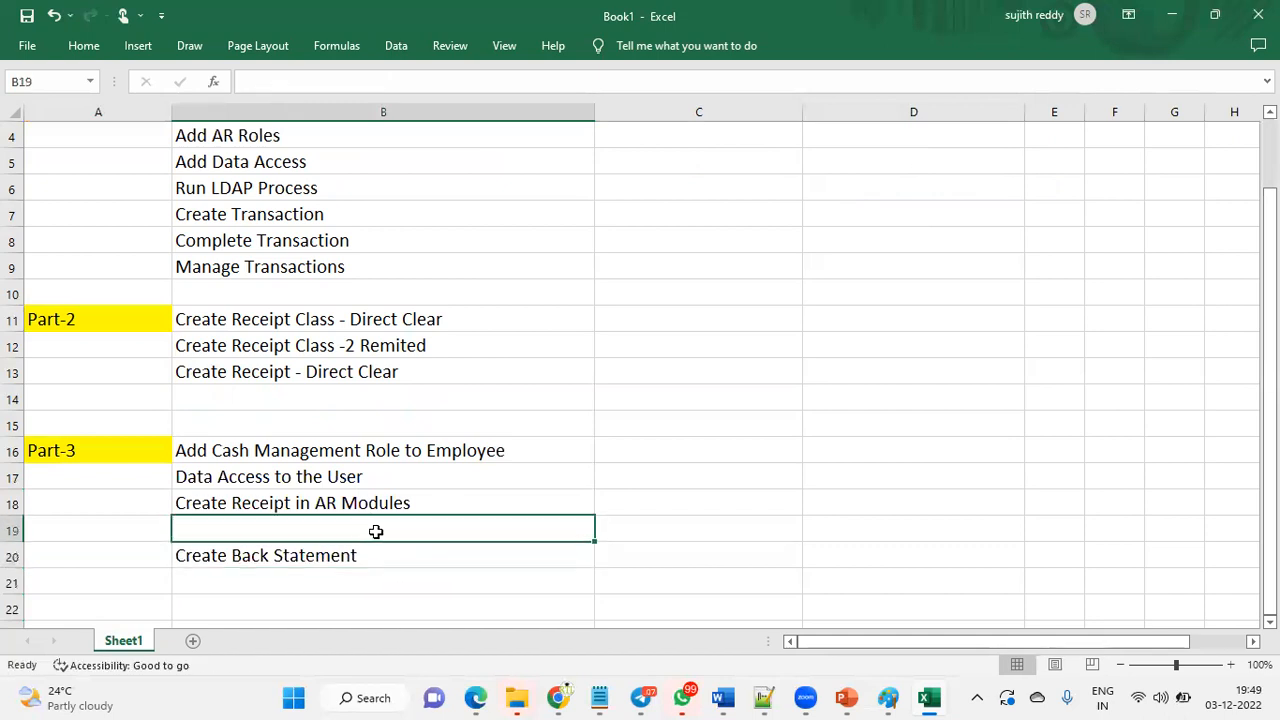
text(Dep)
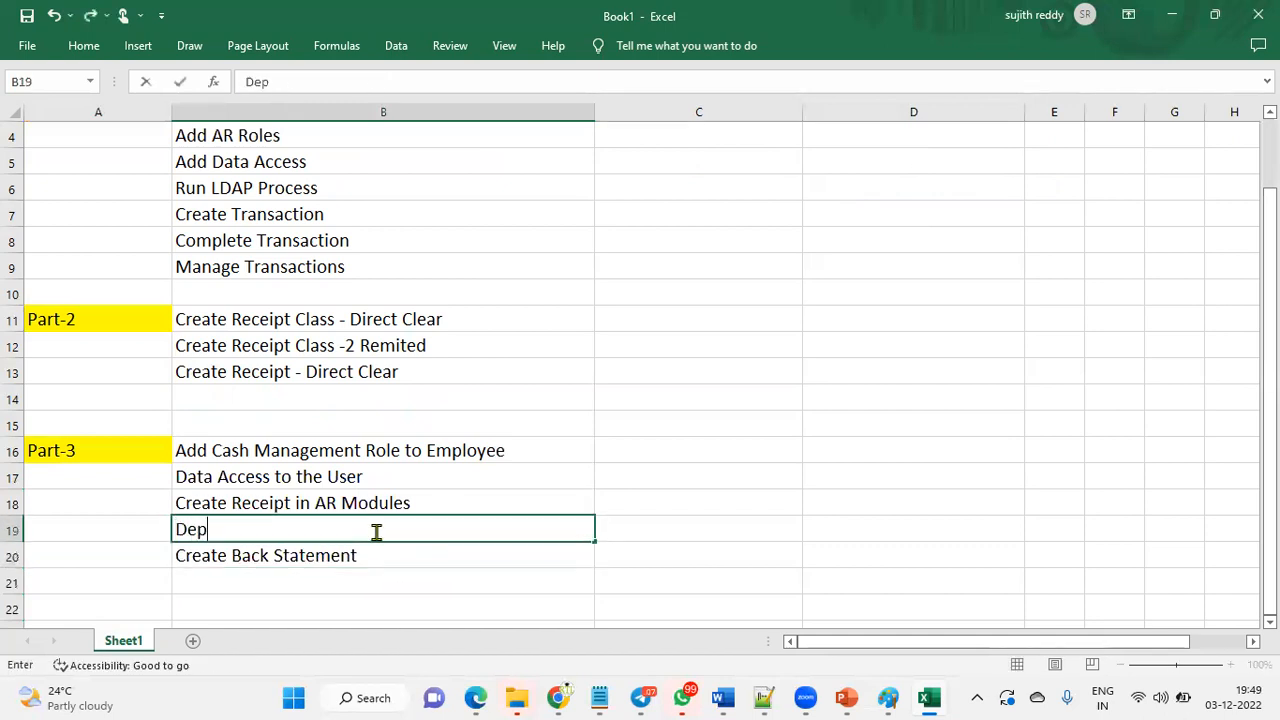
text(osit in the B)
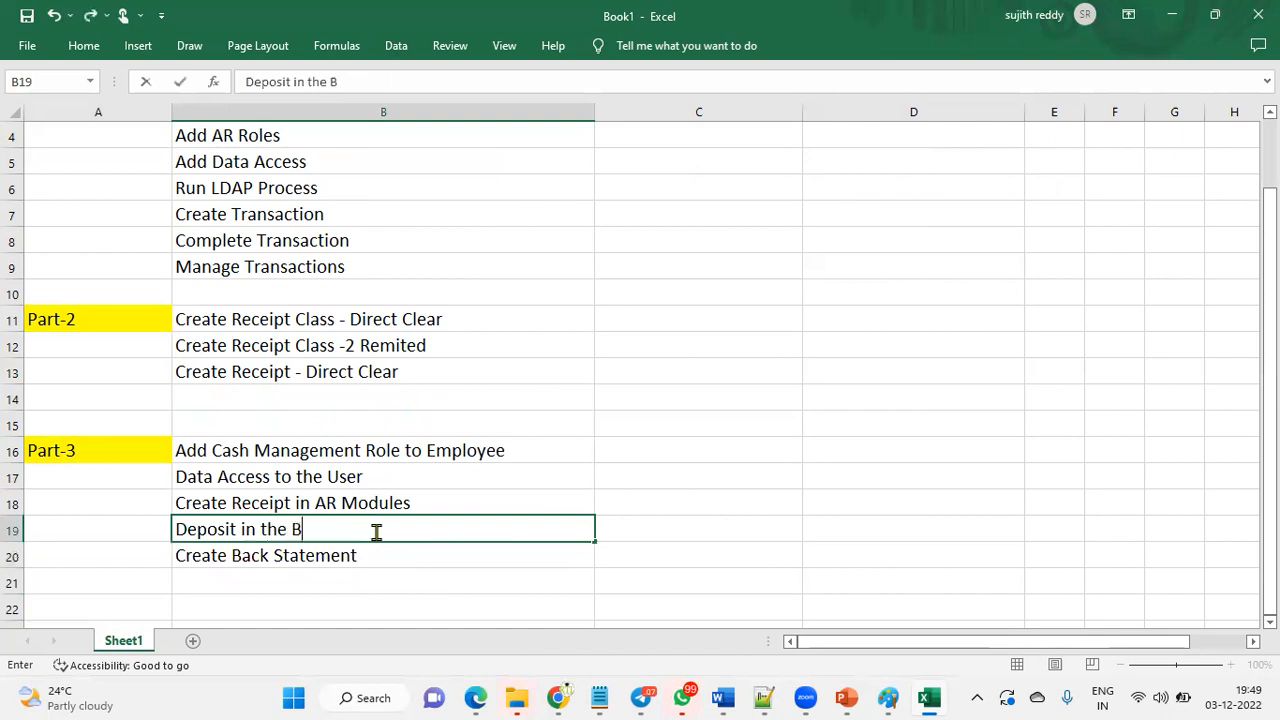
text(ank (Remittence)
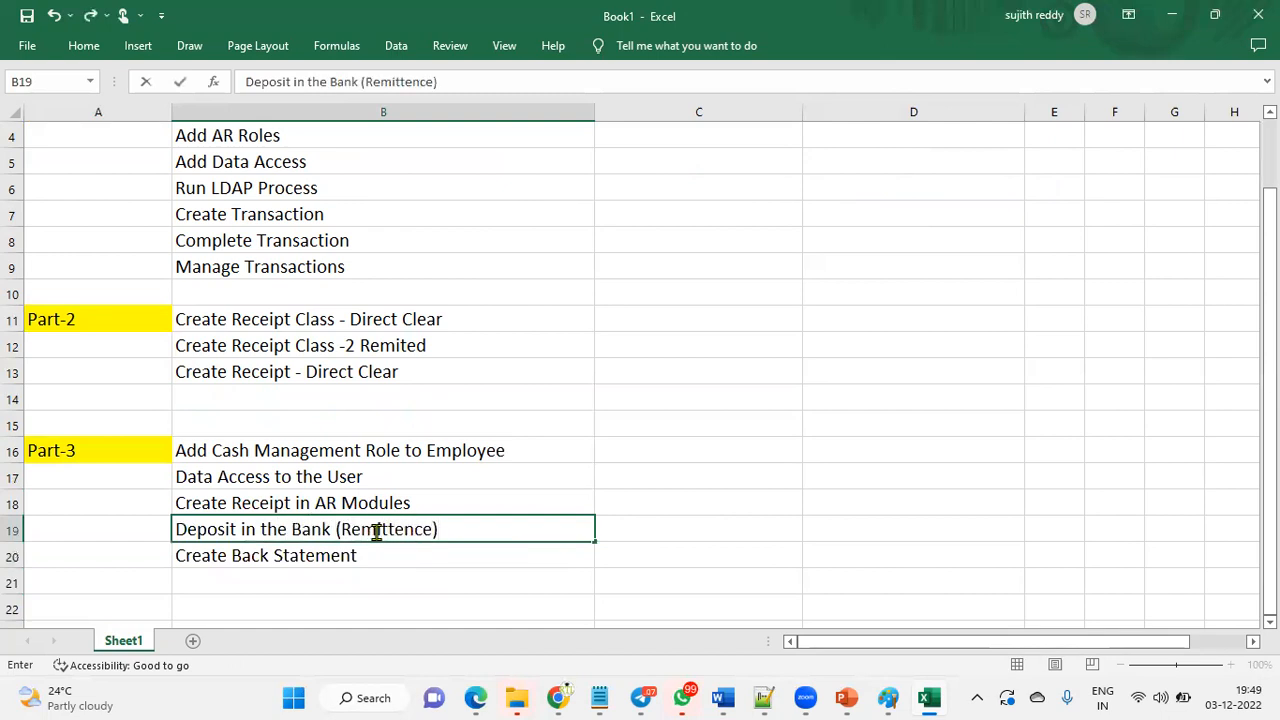
- Correct B20 to read 'Create Bank Statement'
double_click(257, 556)
double_click(255, 556)
text(Bank)
click(400, 588)
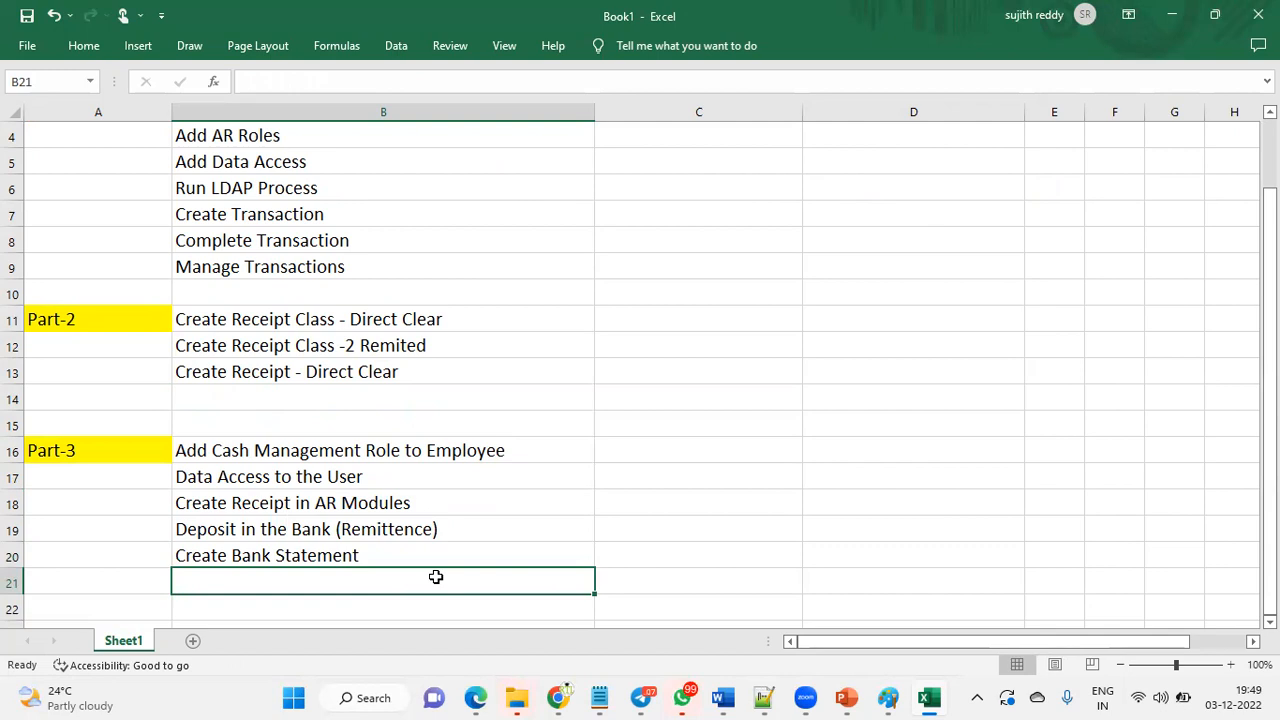
- Enter 'We have Reconceile the Transaction' in B21 and 'Receipt Cleared' in B22
text(We ha)
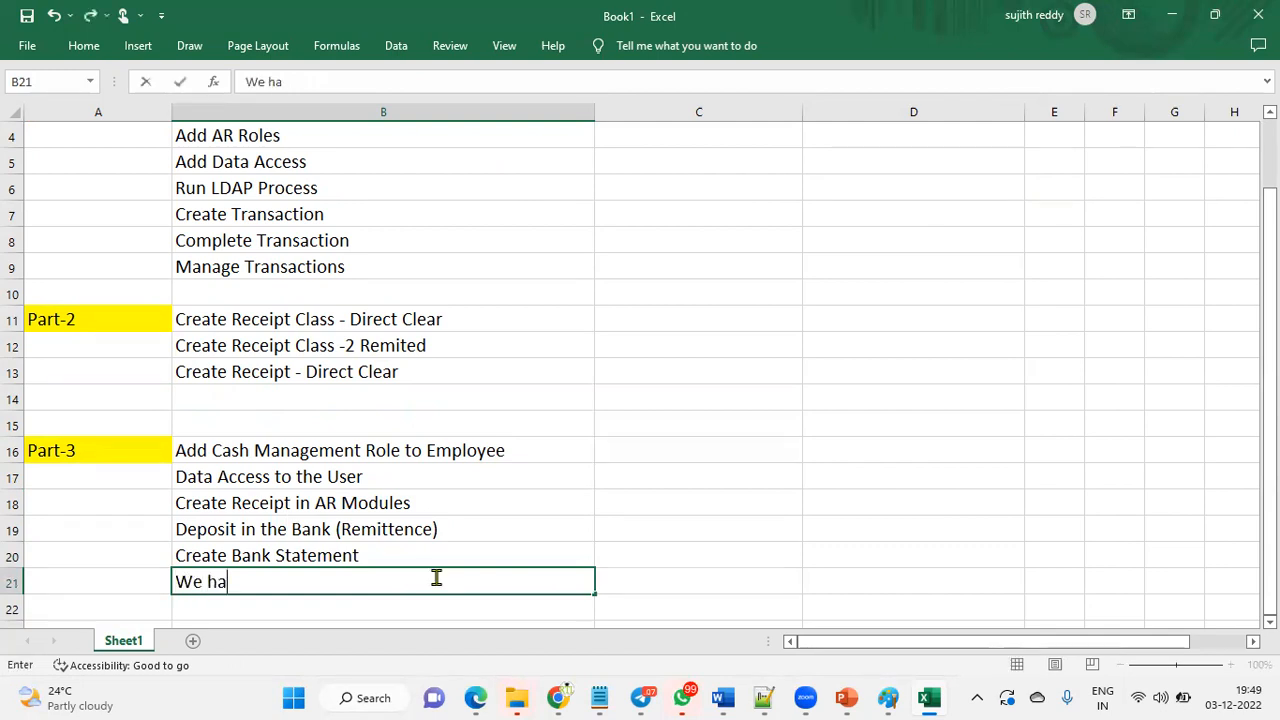
text(ve Reconcei)
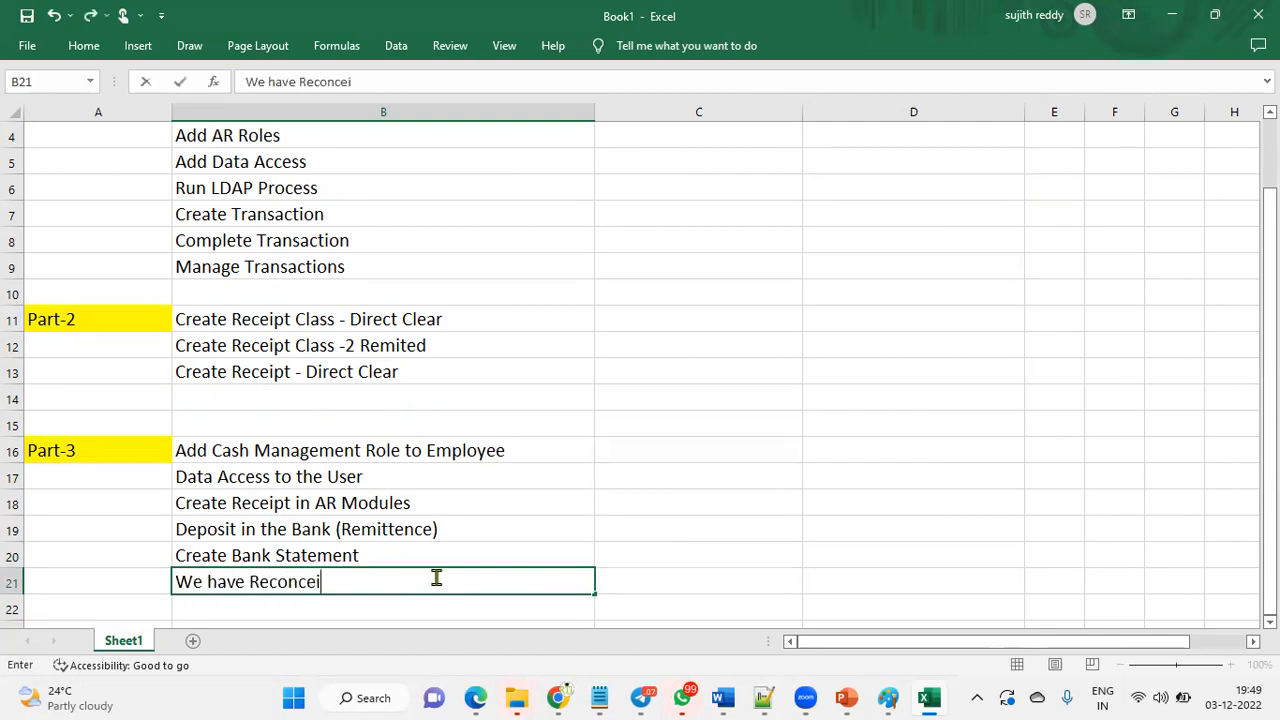
text(le the Ttansa)
key(BackSpace)
key(BackSpace)
key(BackSpace)
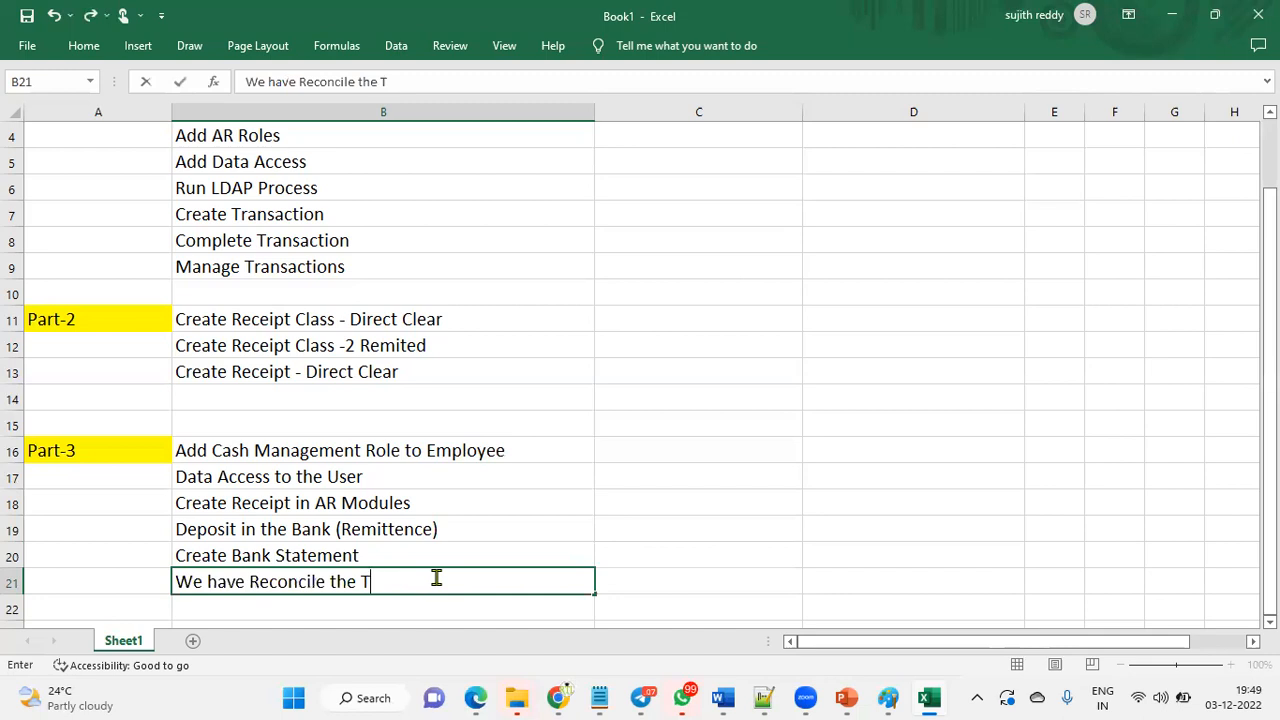
text(ansaction)
key(Return)
text(Re)
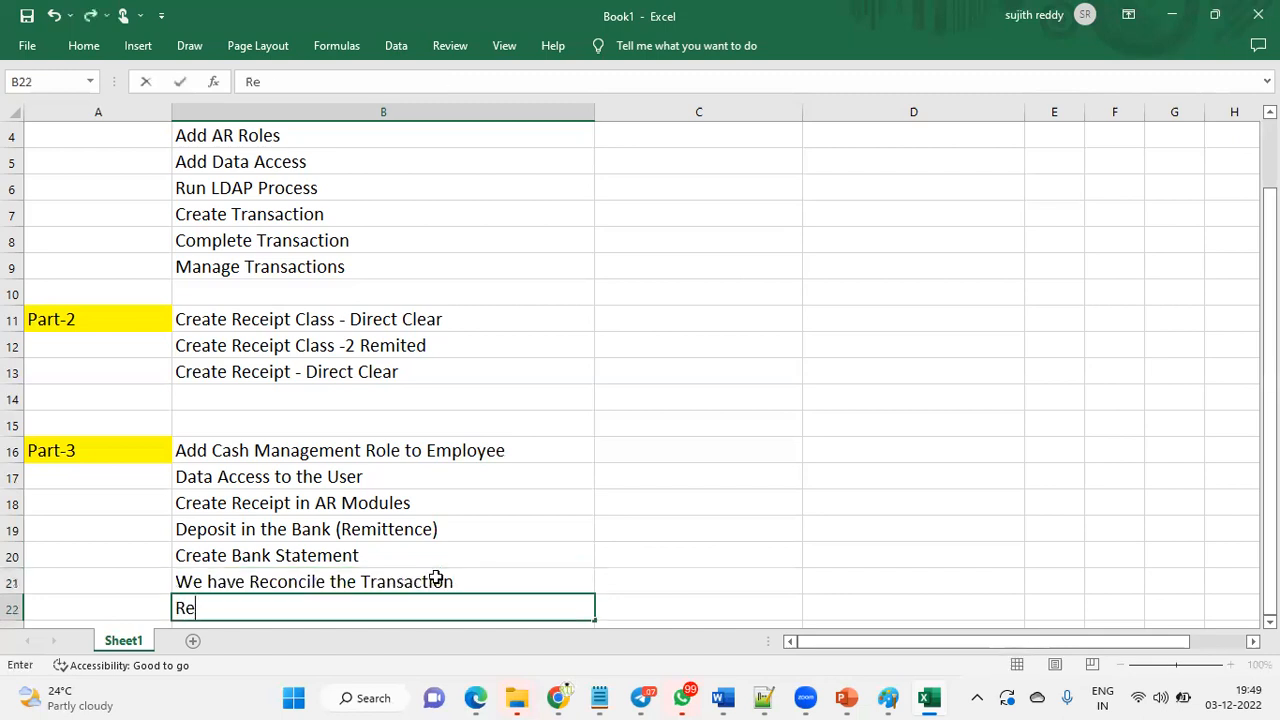
text(ceipt Cleared)
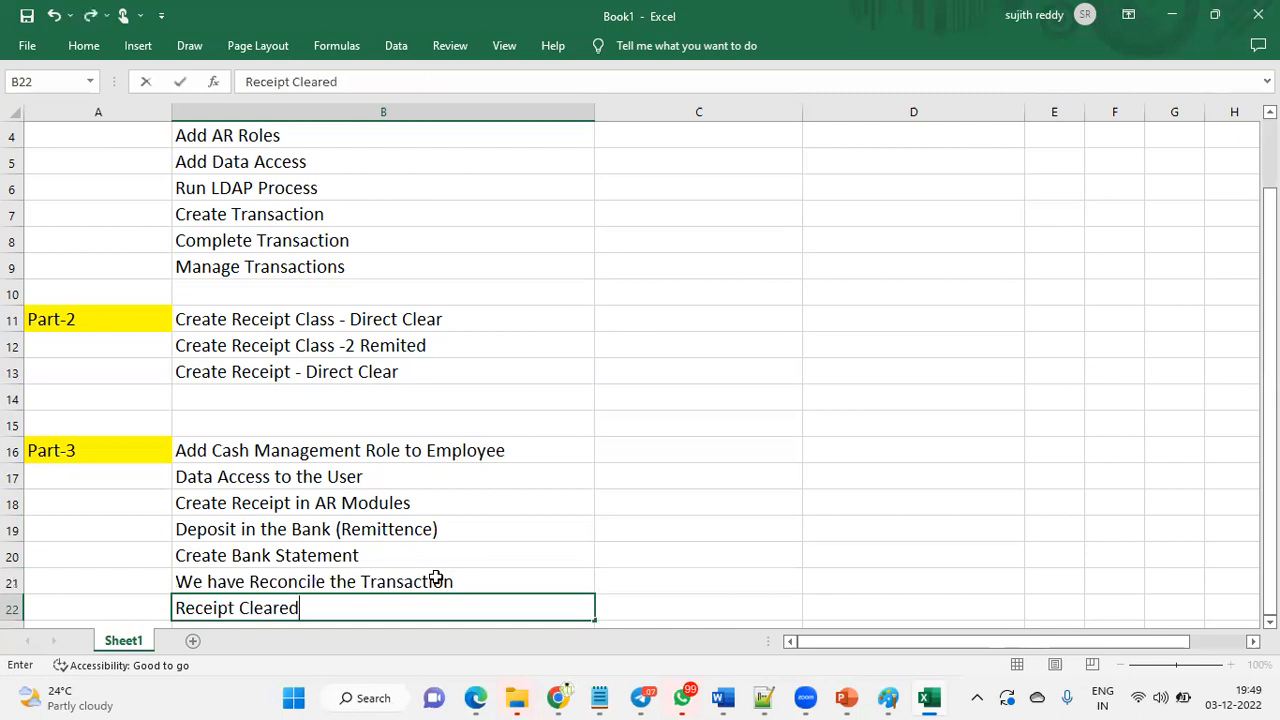
click(660, 508)
scroll(715, 428, up, 1)
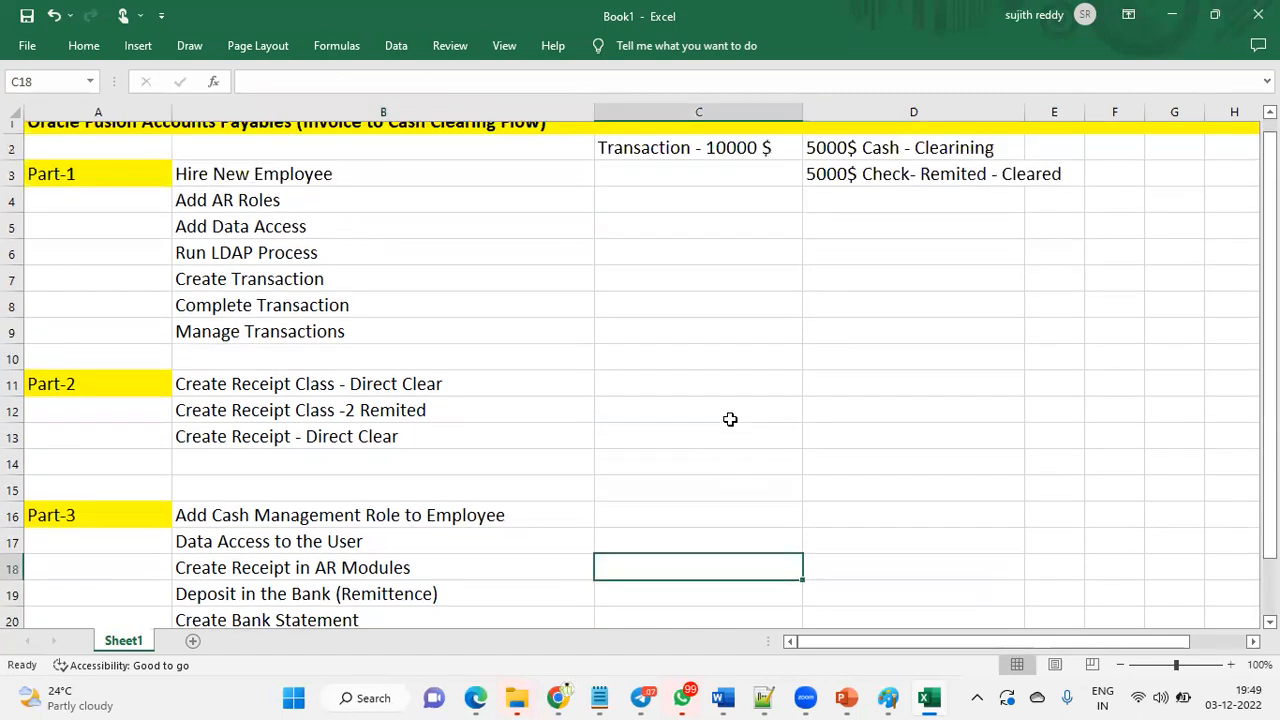
click(766, 163)
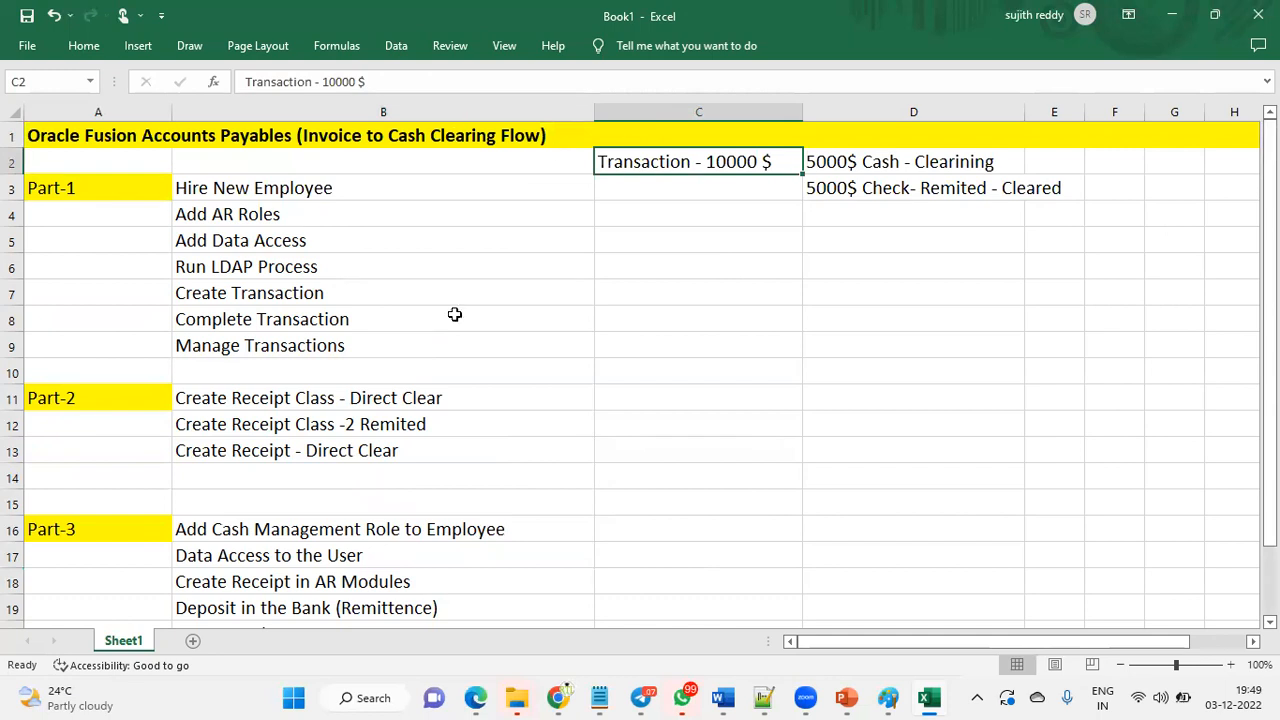
drag(120, 191, 406, 339)
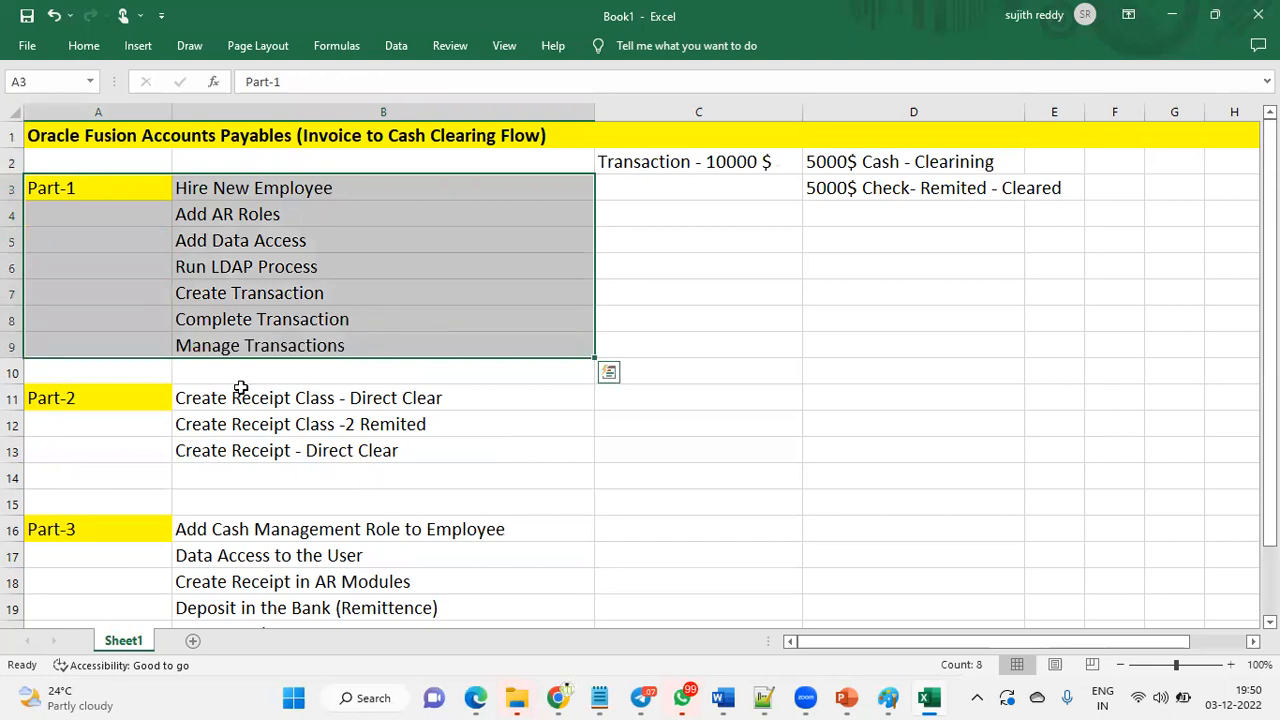
drag(140, 405, 365, 450)
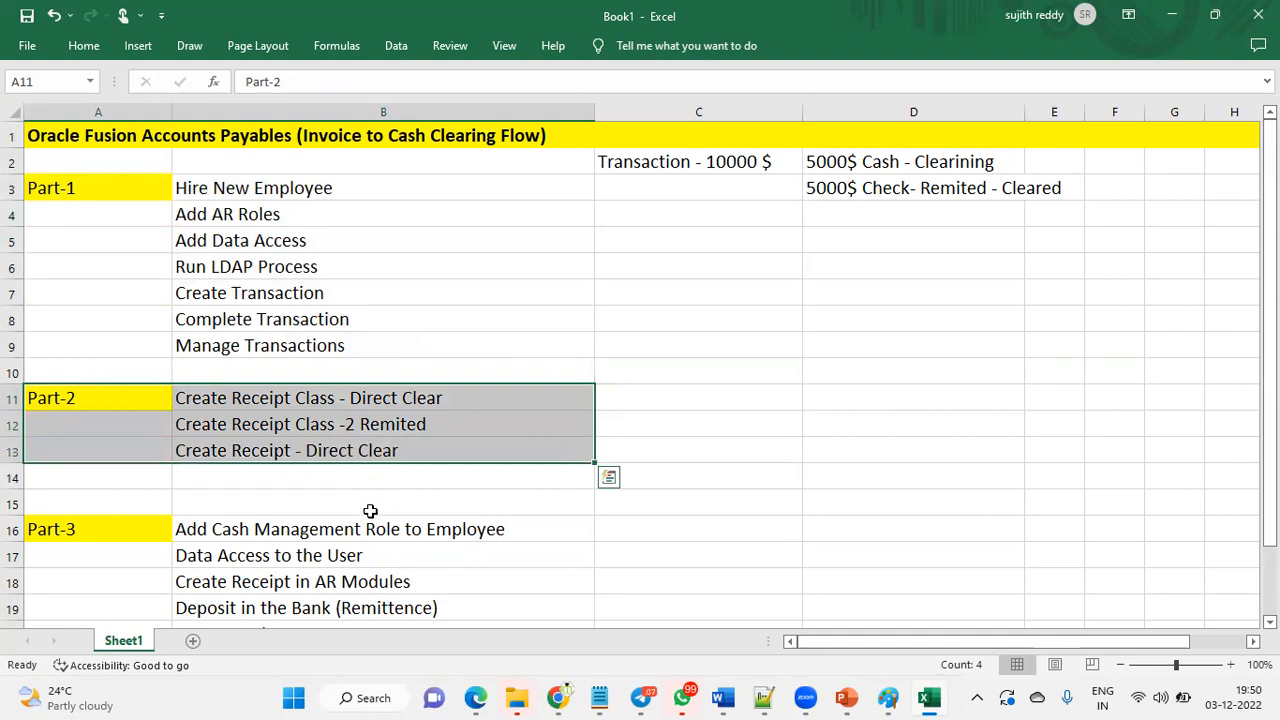
drag(157, 529, 326, 568)
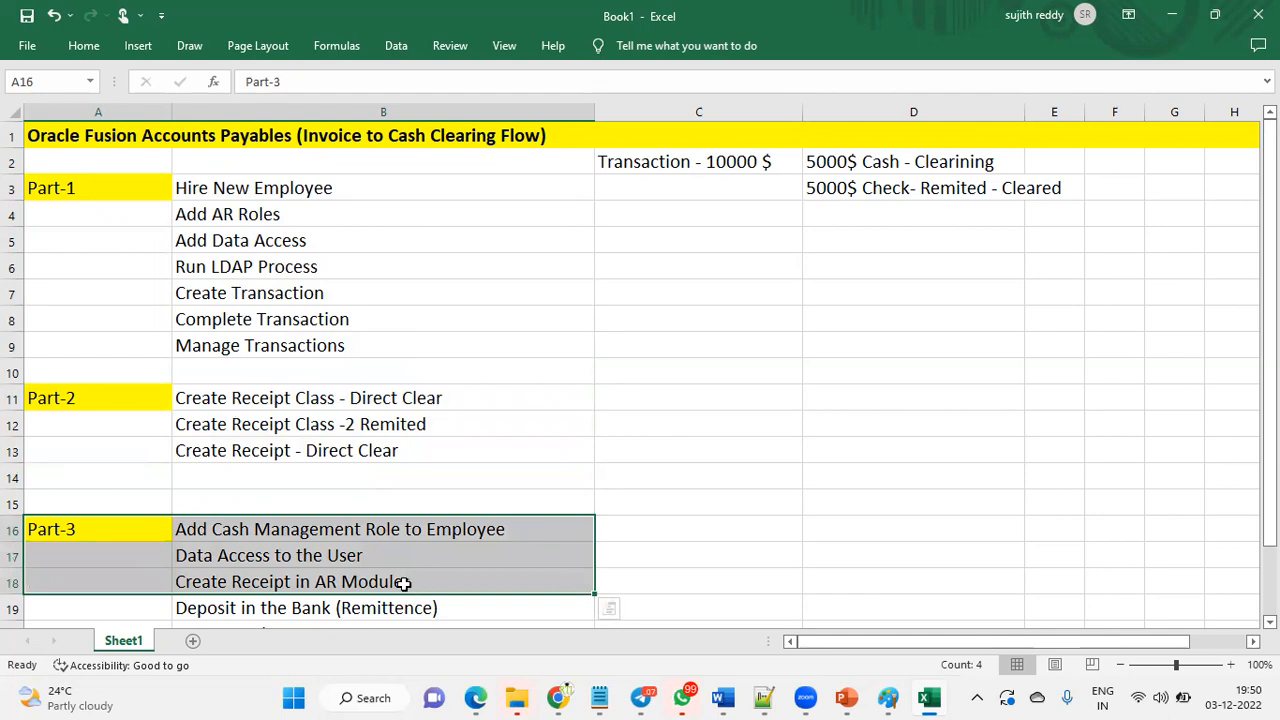
click(148, 192)
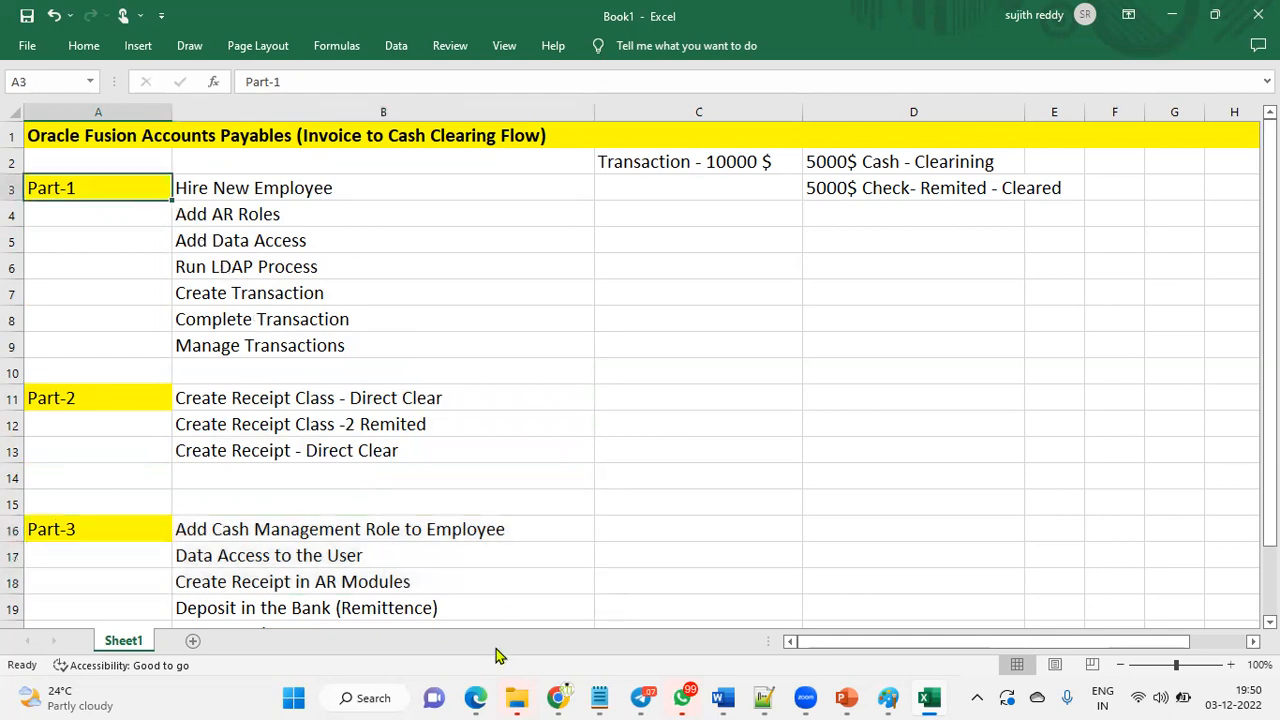
- Go to Setup and Maintenance in Oracle Fusion with the browser in full screen
mouse_move(476, 697)
click(580, 615)
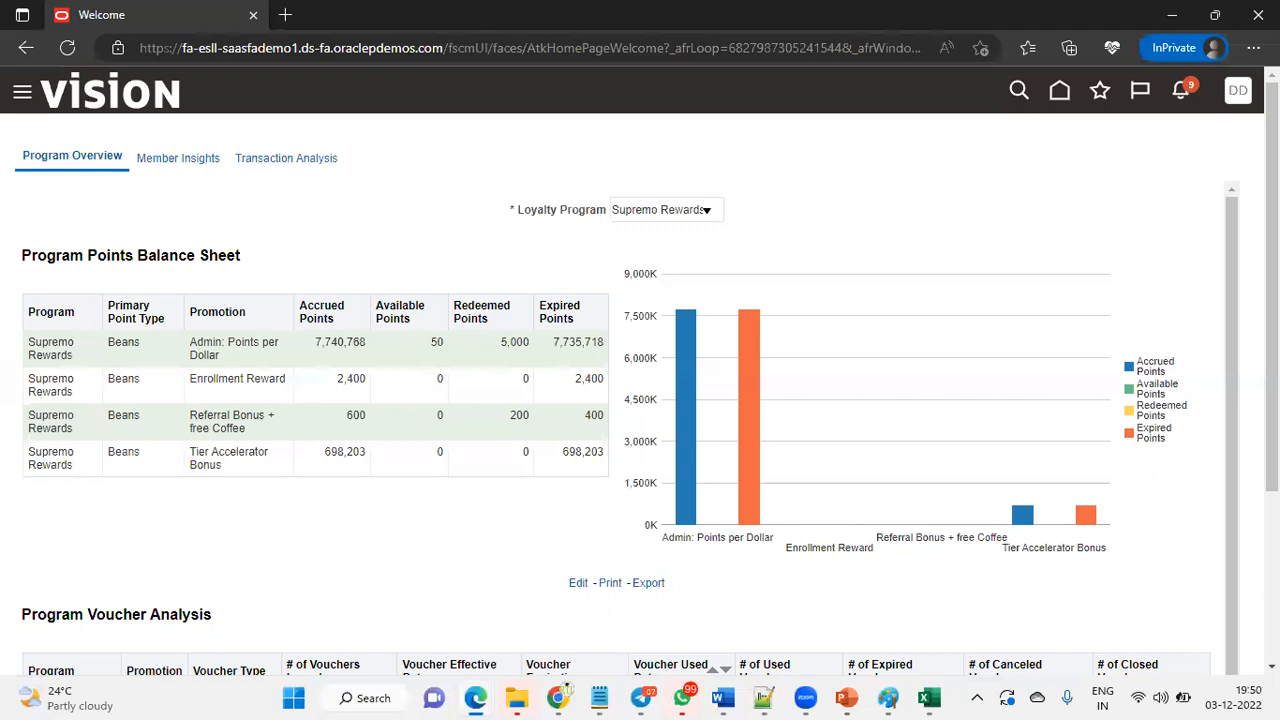
click(1238, 92)
click(890, 374)
click(1253, 47)
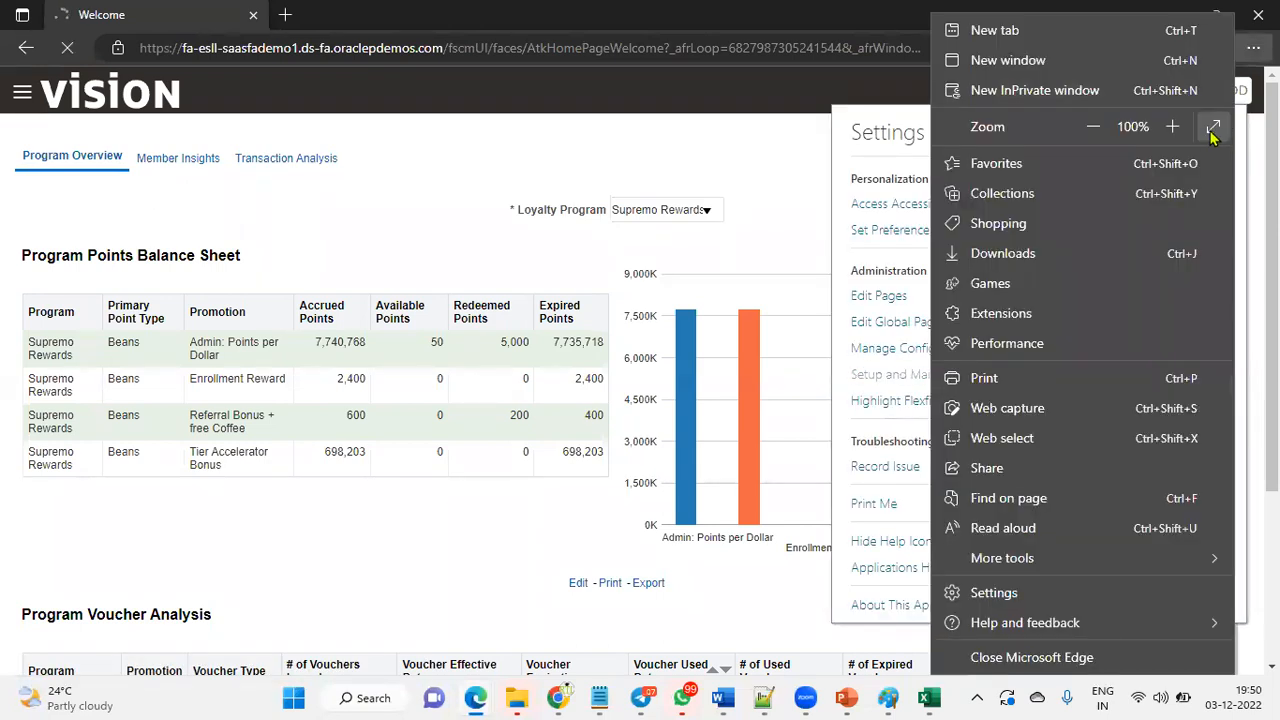
click(1217, 137)
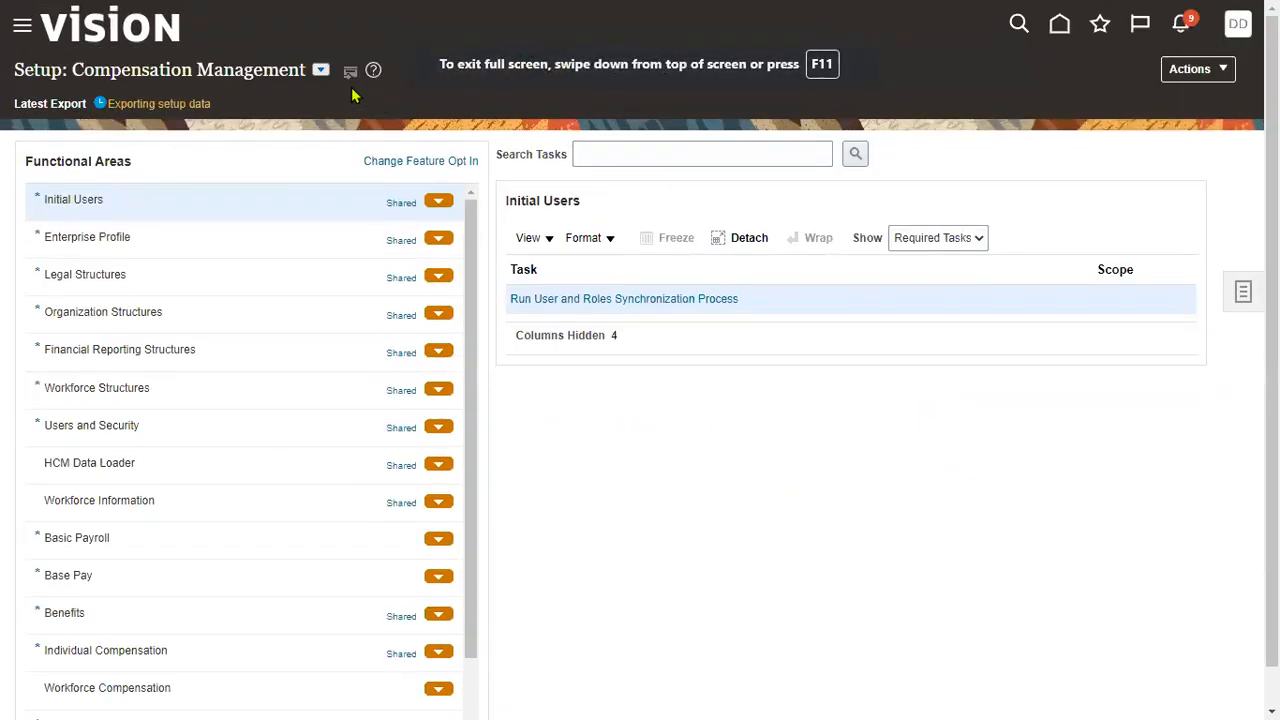
- In the Financials offering, search 'manage users' and open the Manage Users task
click(321, 70)
click(349, 198)
click(637, 157)
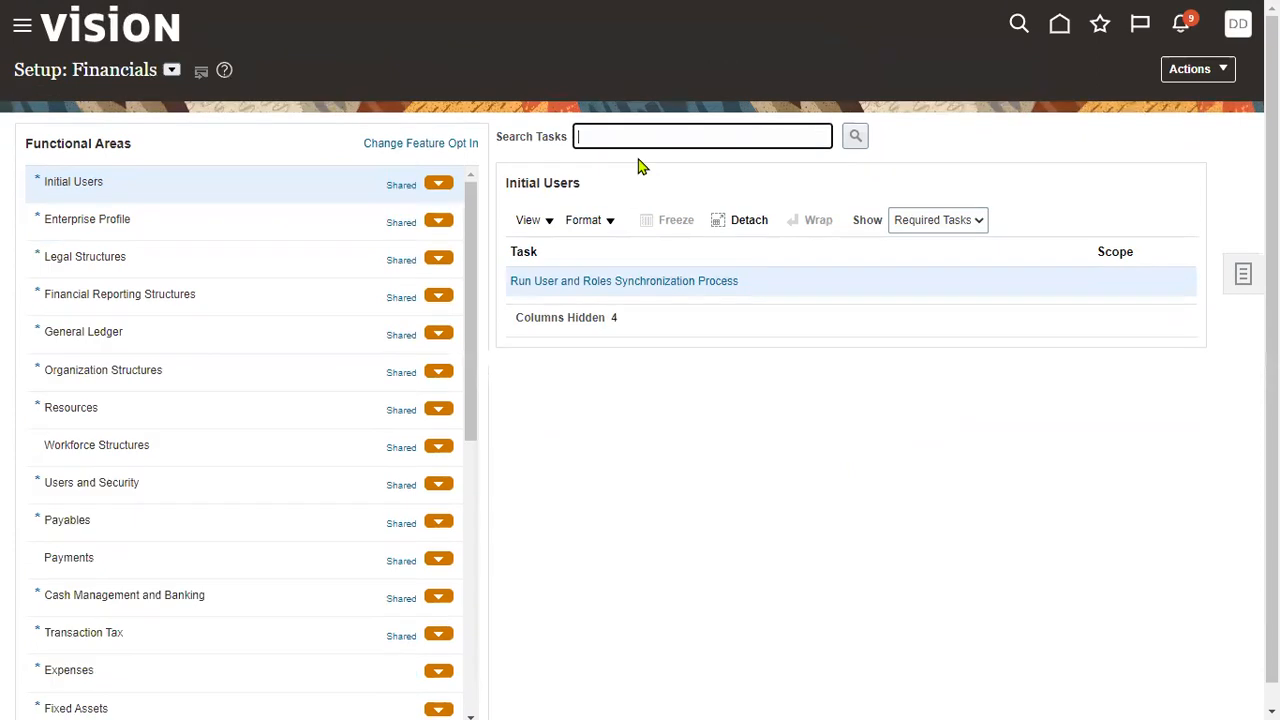
text(manage use)
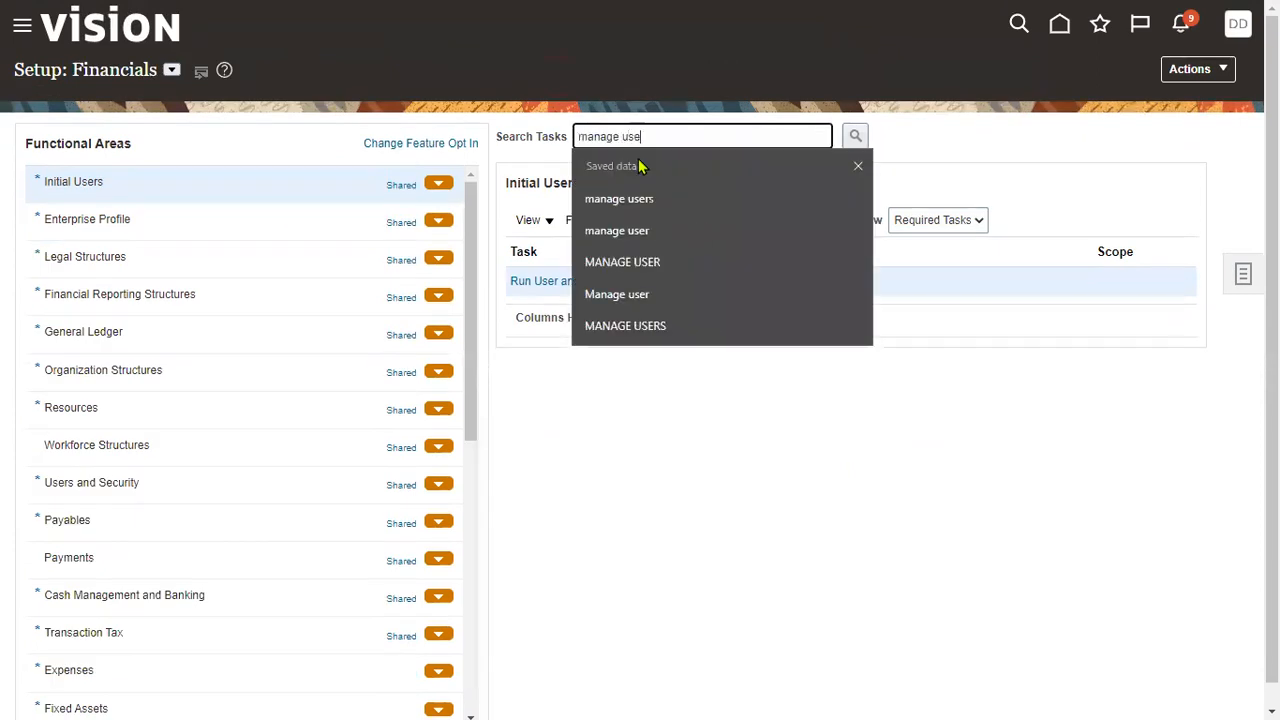
text(rs)
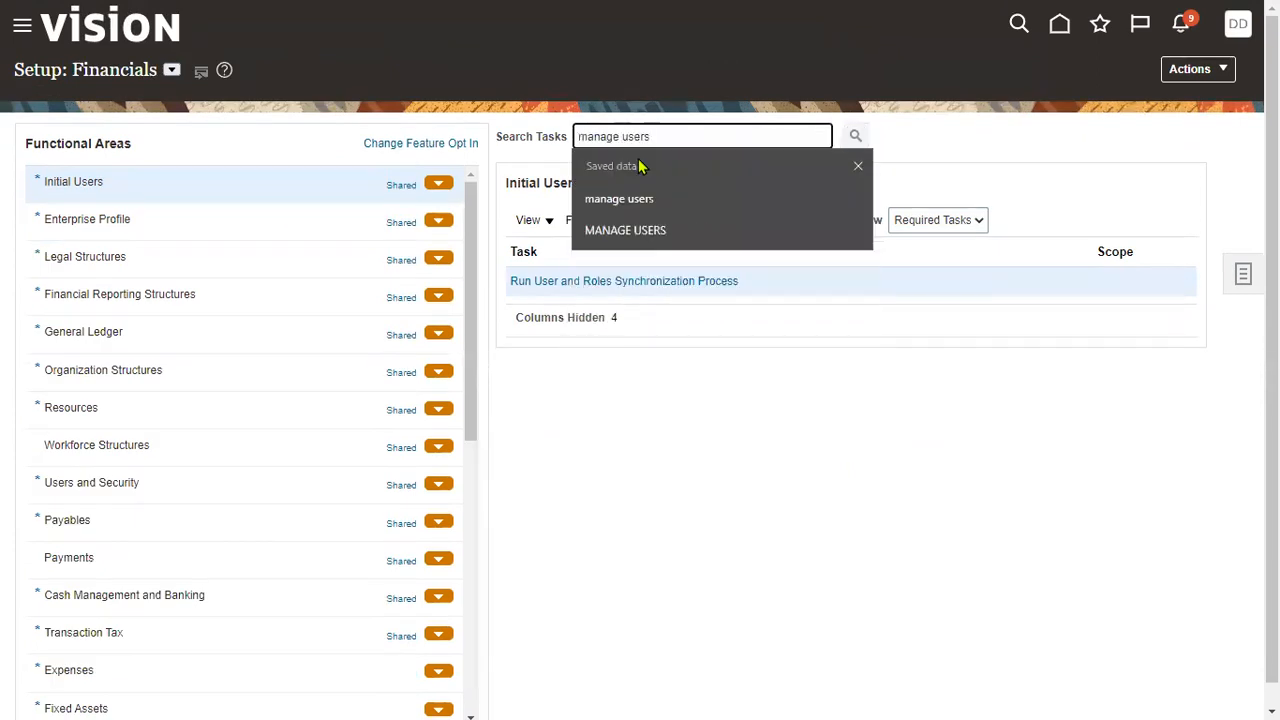
key(Return)
click(558, 484)
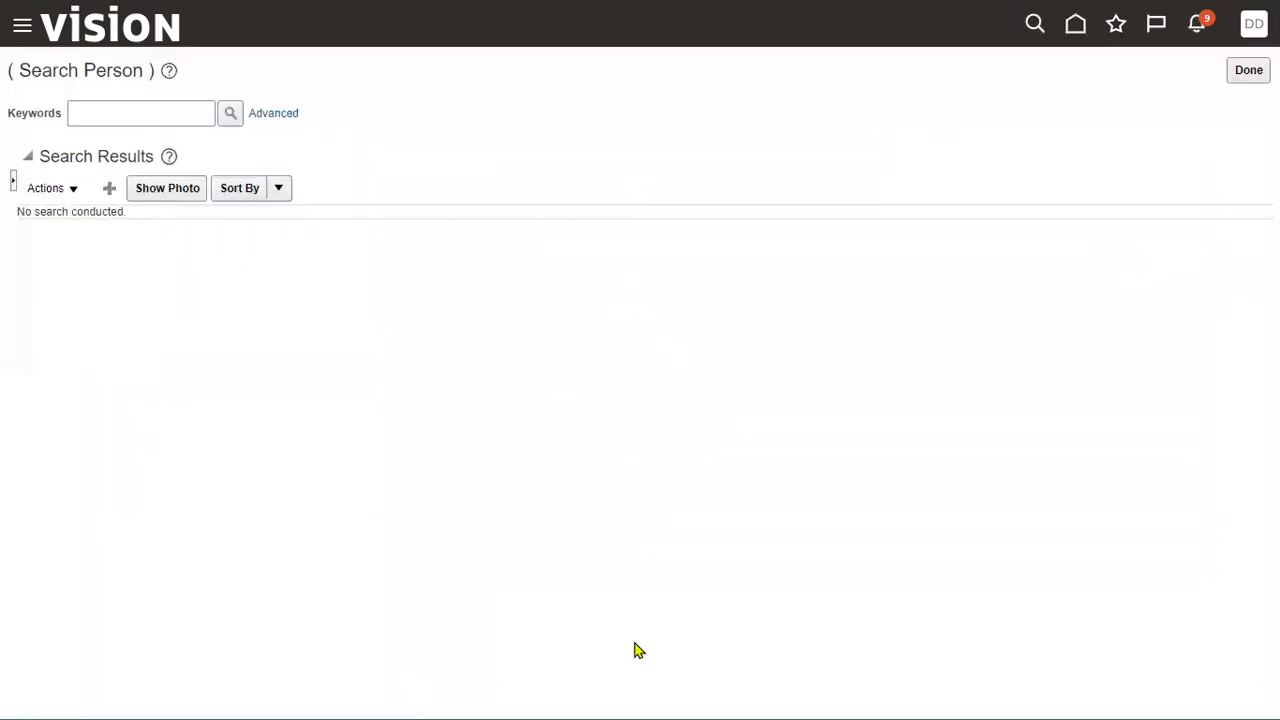
- Start a new user and enter the employee's last name, first name, e-mail and user name
click(110, 189)
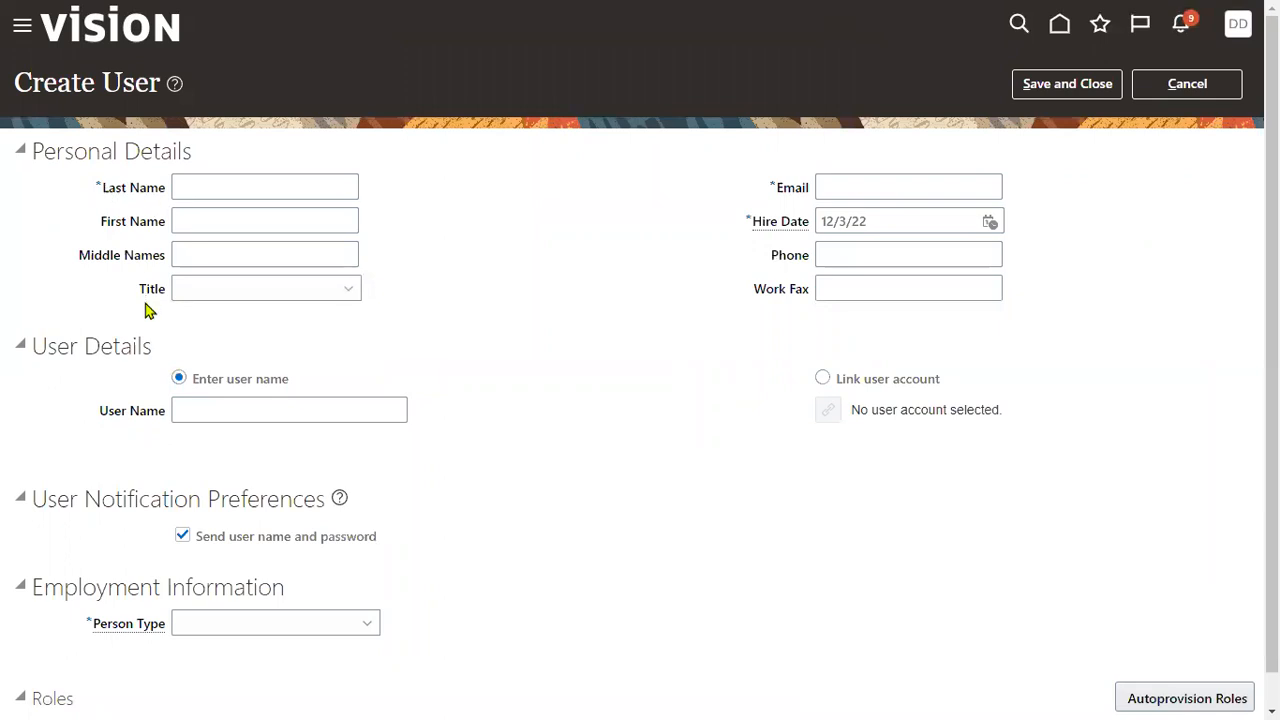
click(271, 184)
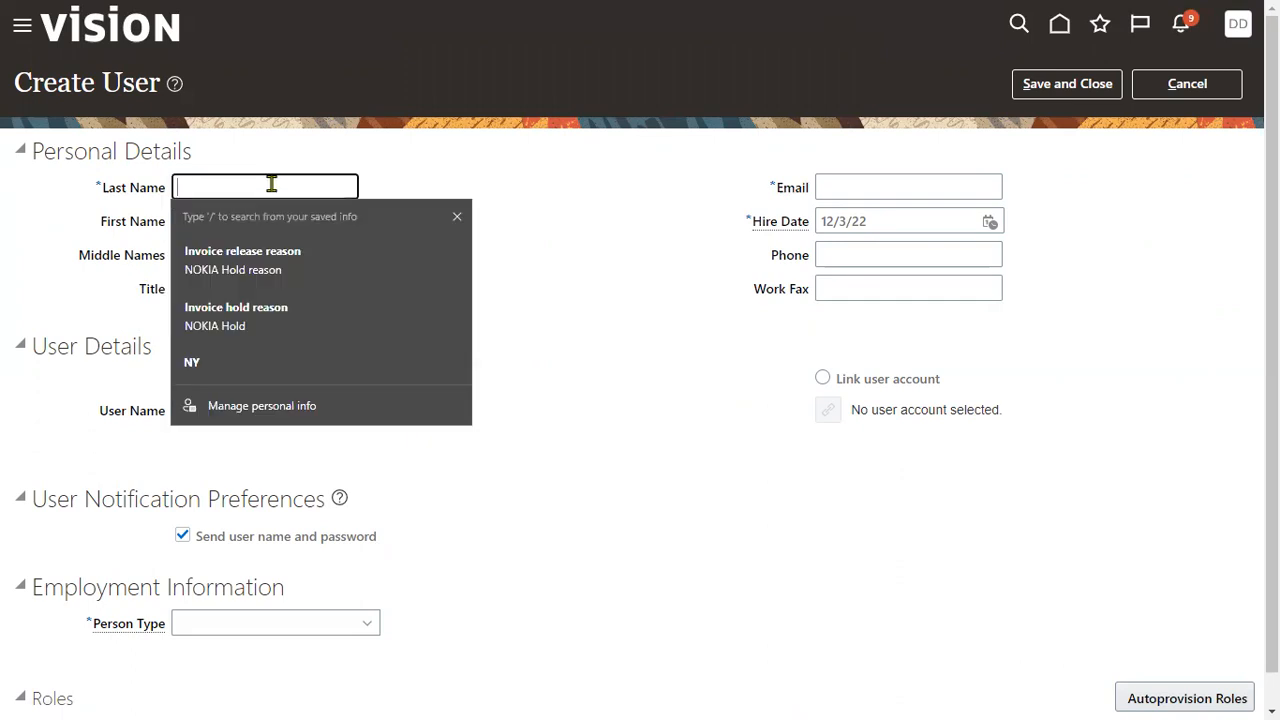
text(John)
key(Tab)
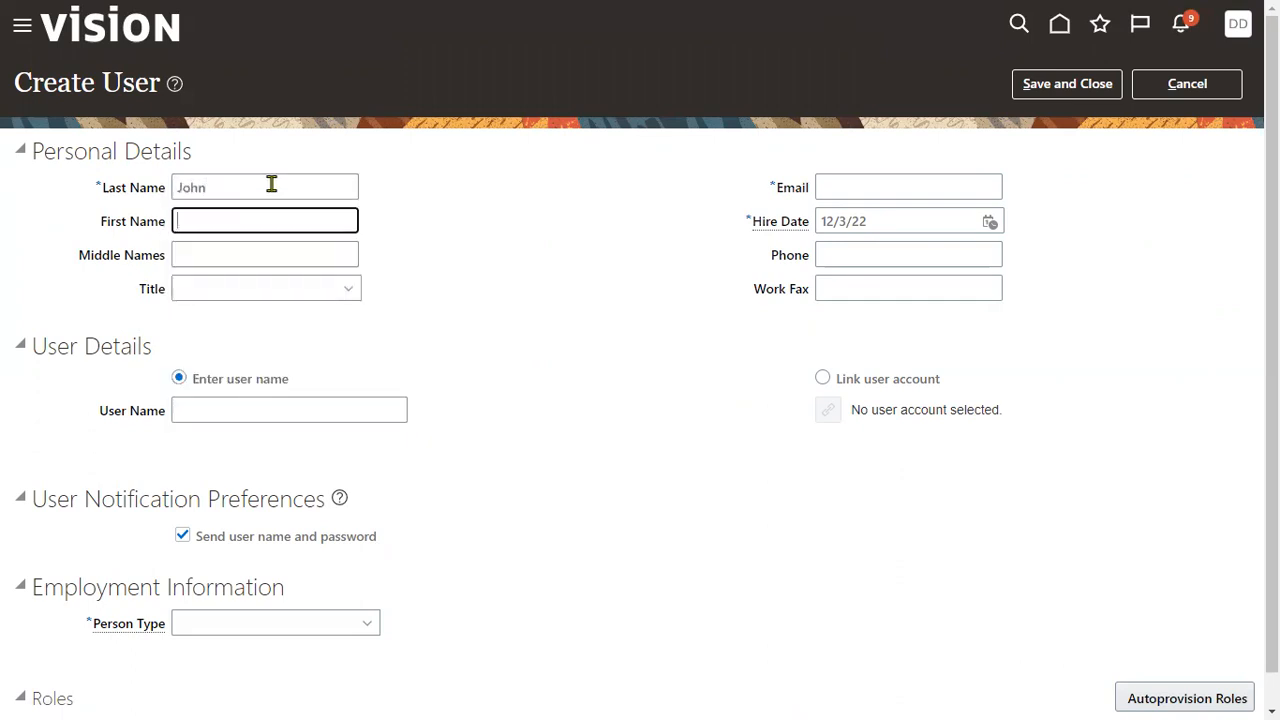
text(Recei)
key(Tab)
key(Tab)
key(Tab)
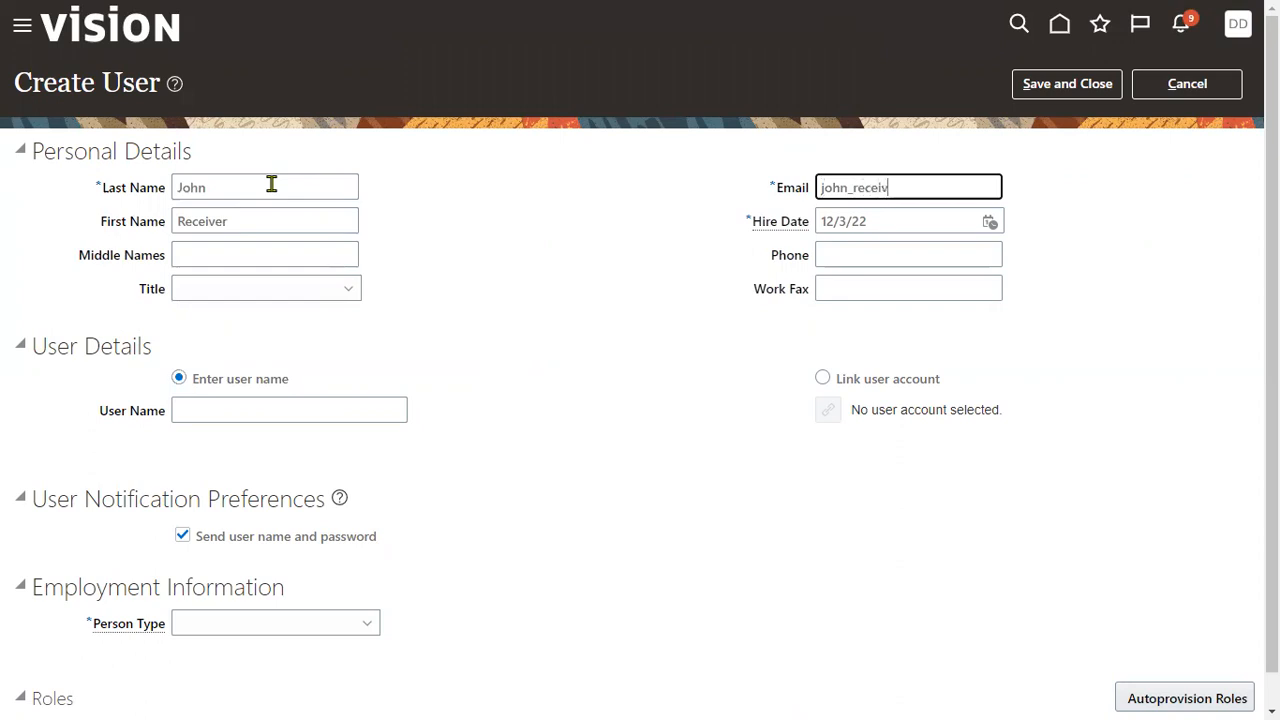
key(Tab)
key(Tab)
key(Tab)
key(Tab)
key(Tab)
key(shift+Tab)
text(JO)
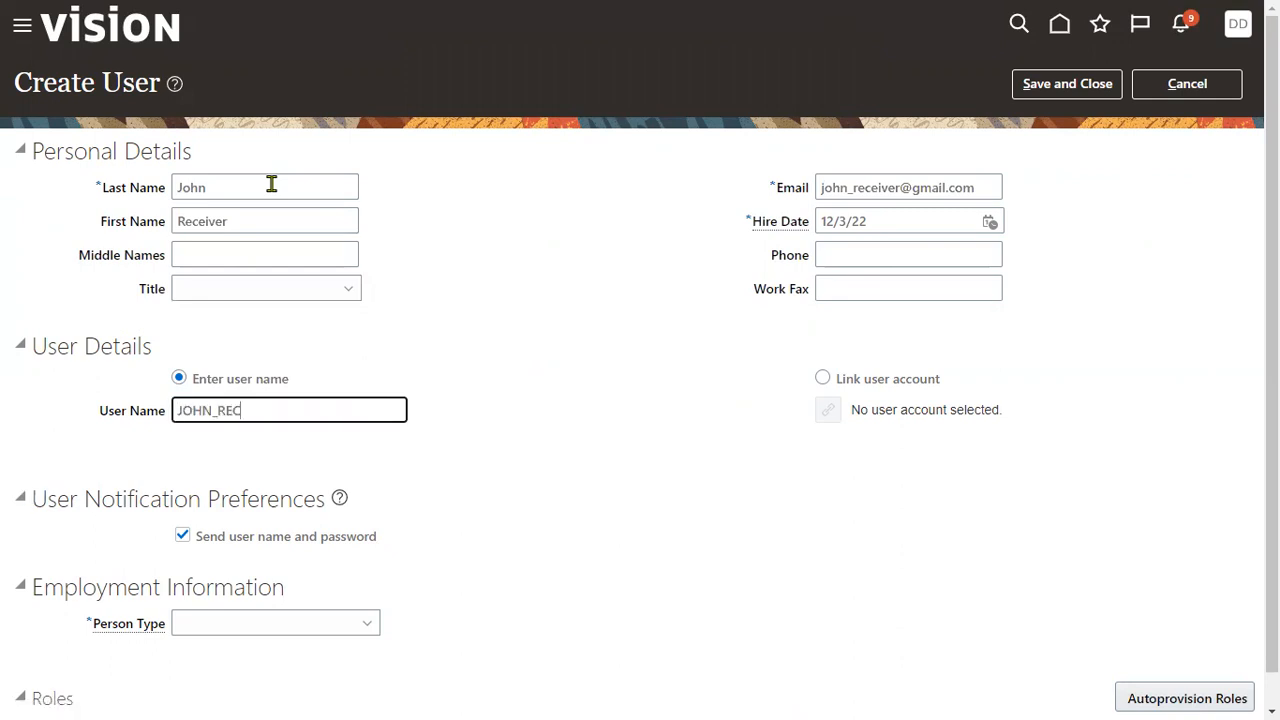
text(HN_REC)
key(ctrl+a)
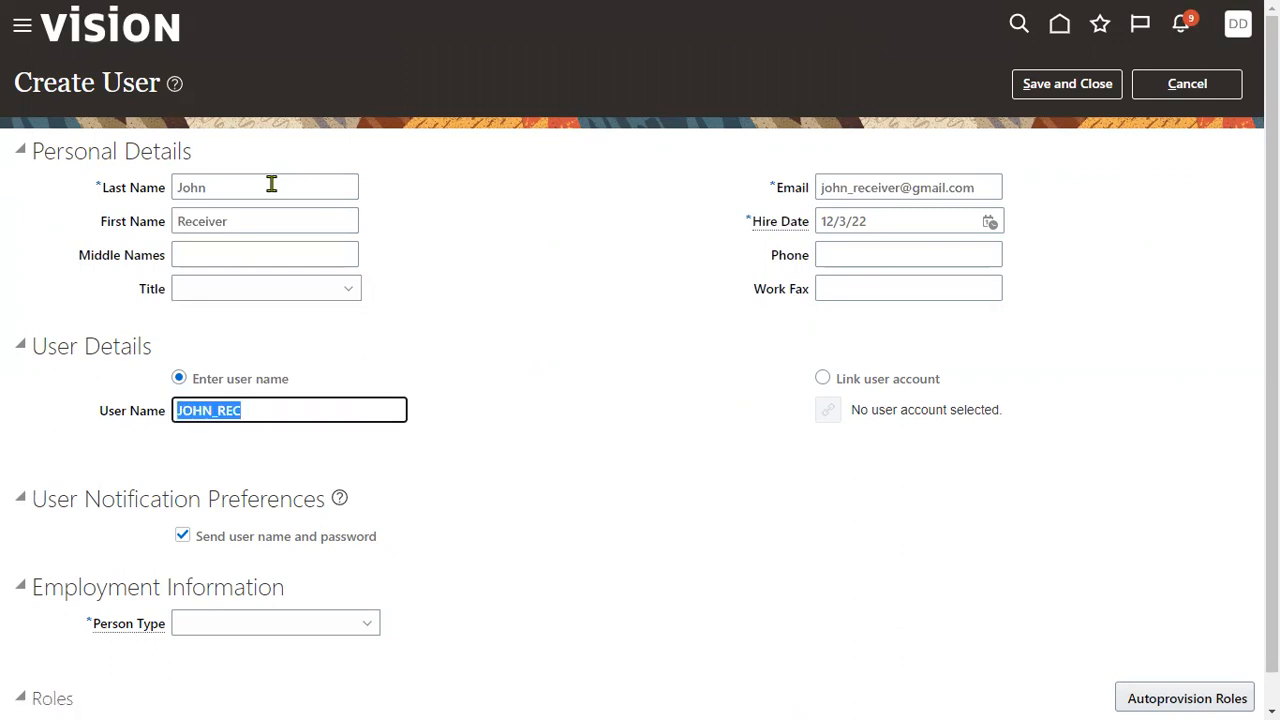
- Set Person Type to Employee and Legal Employer to US1 Legal Entity
click(341, 625)
click(249, 400)
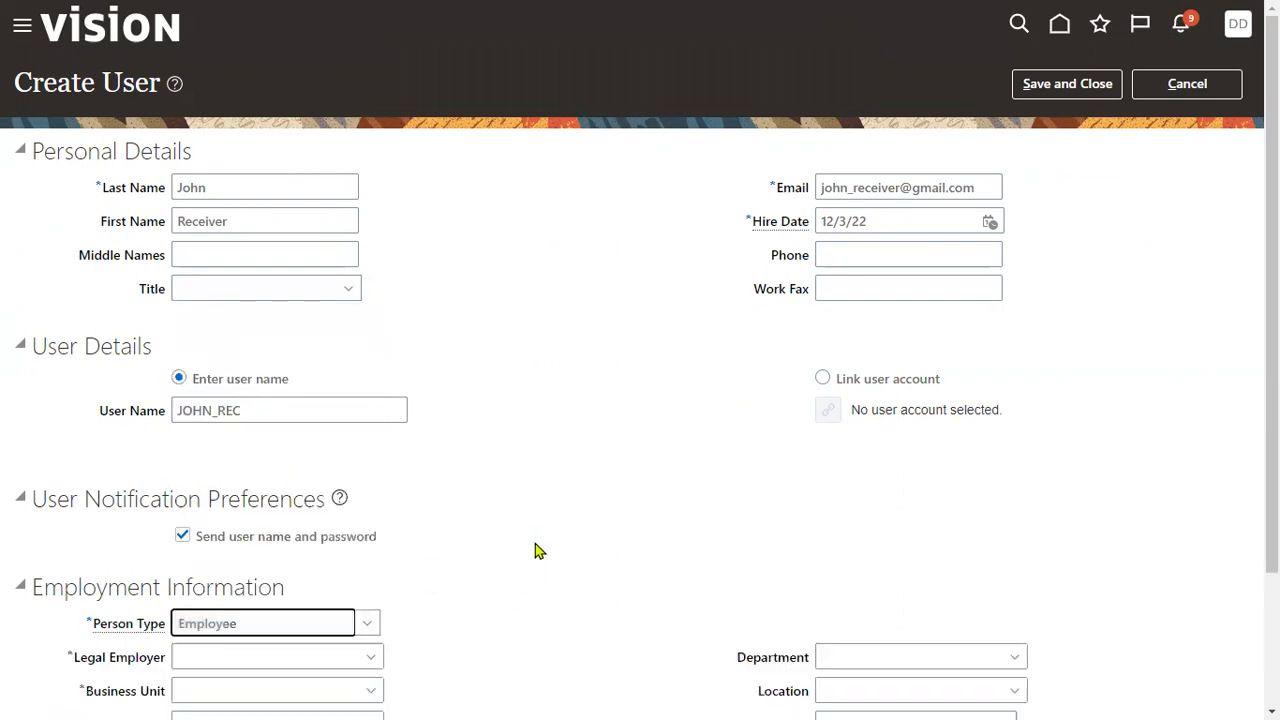
scroll(536, 551, down, 2)
click(260, 485)
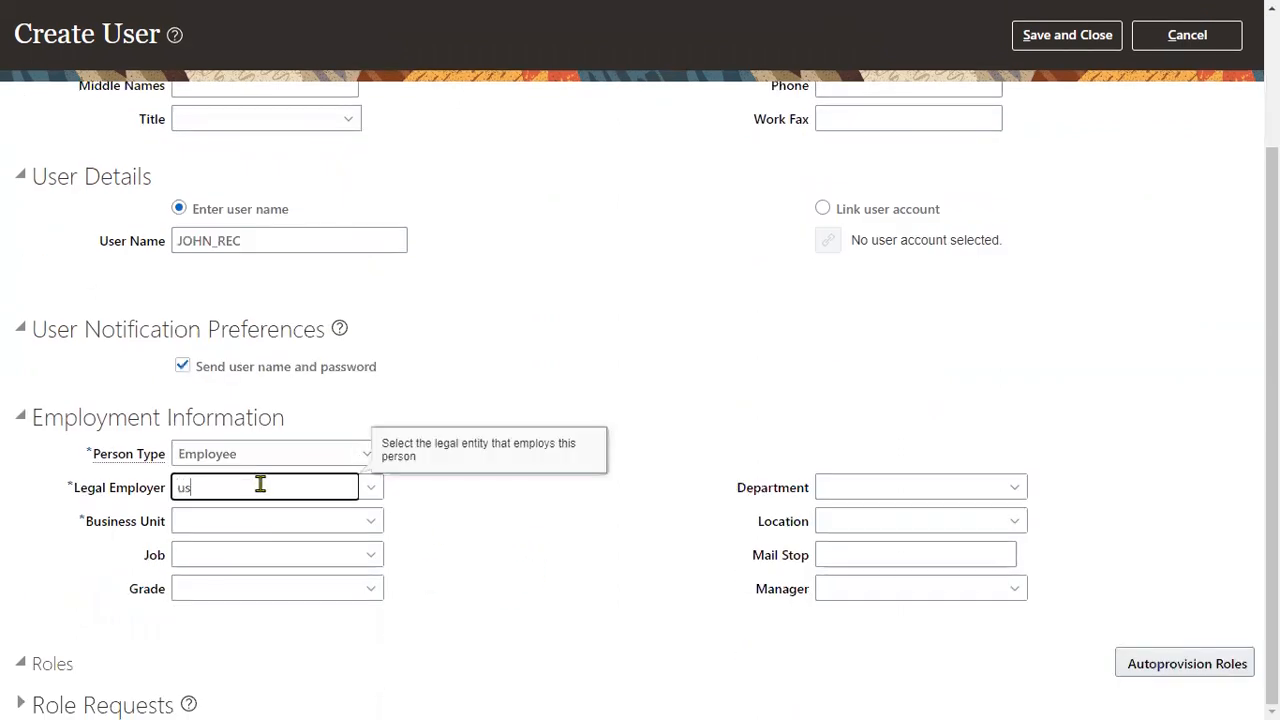
text(us1)
click(228, 518)
- Re-pick US1 Legal Entity as legal employer and clear the invalid Business Unit value
click(228, 519)
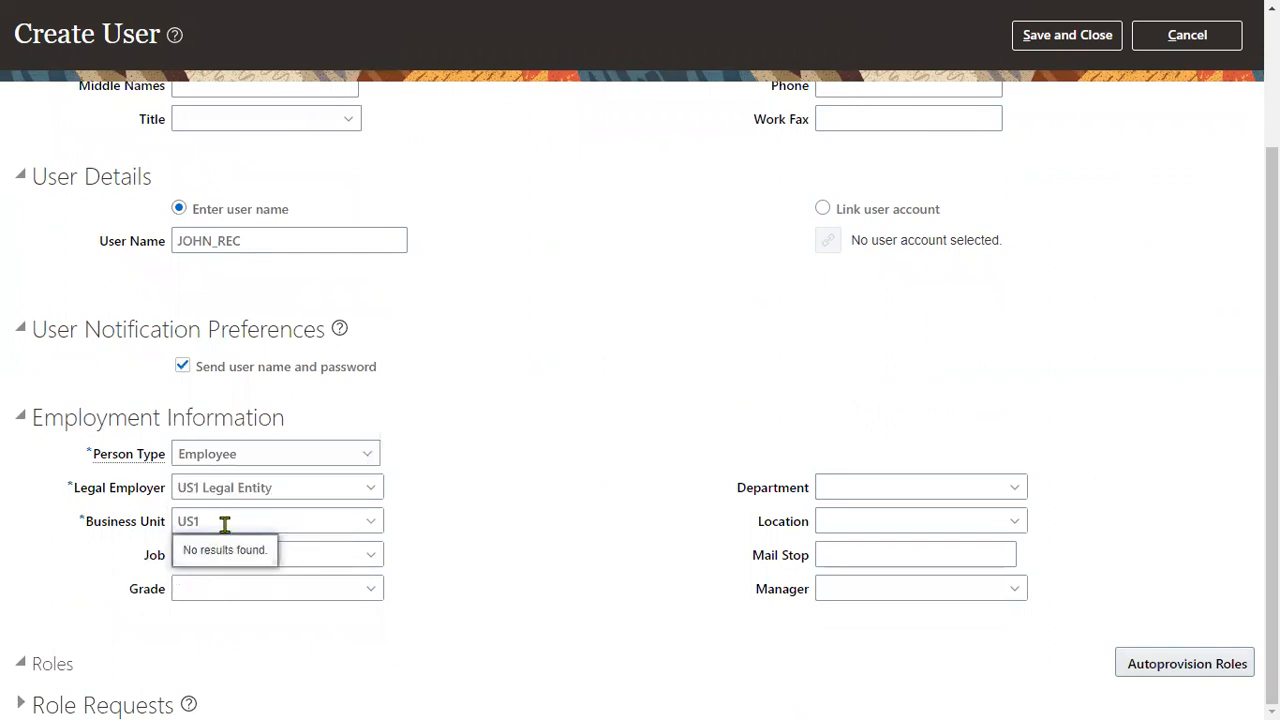
key(BackSpace)
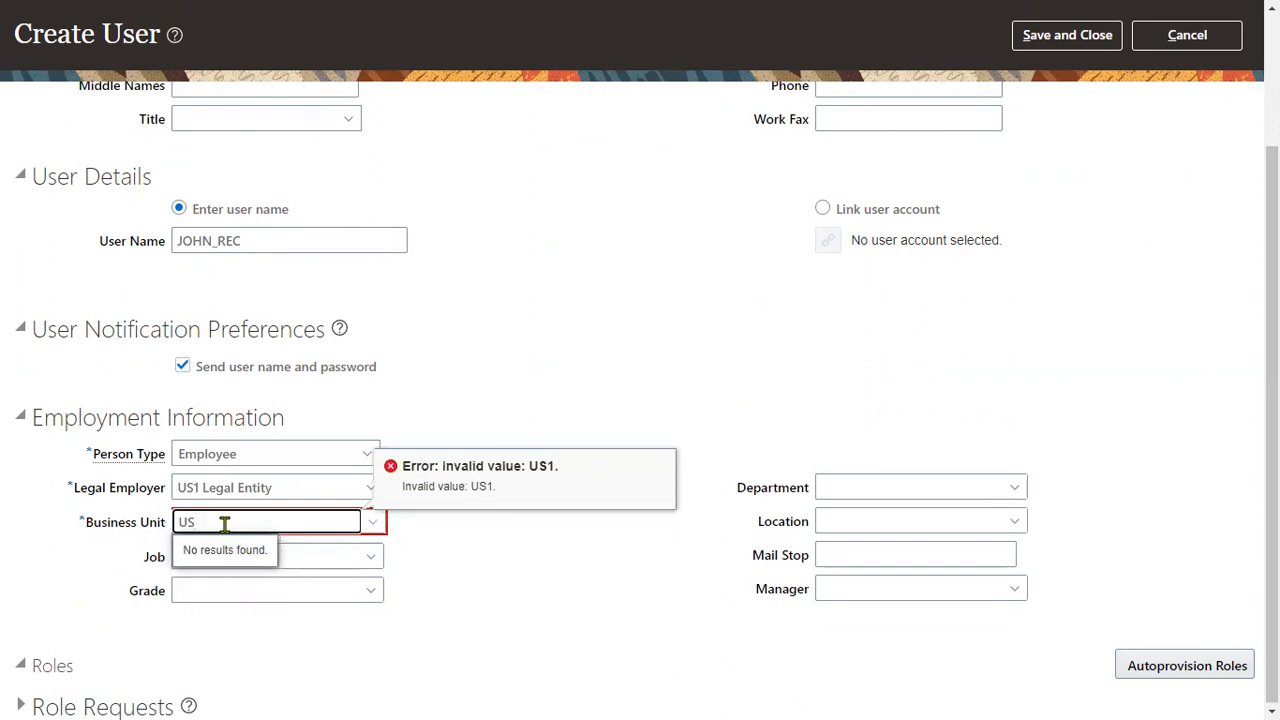
drag(277, 520, 5, 527)
text(us1)
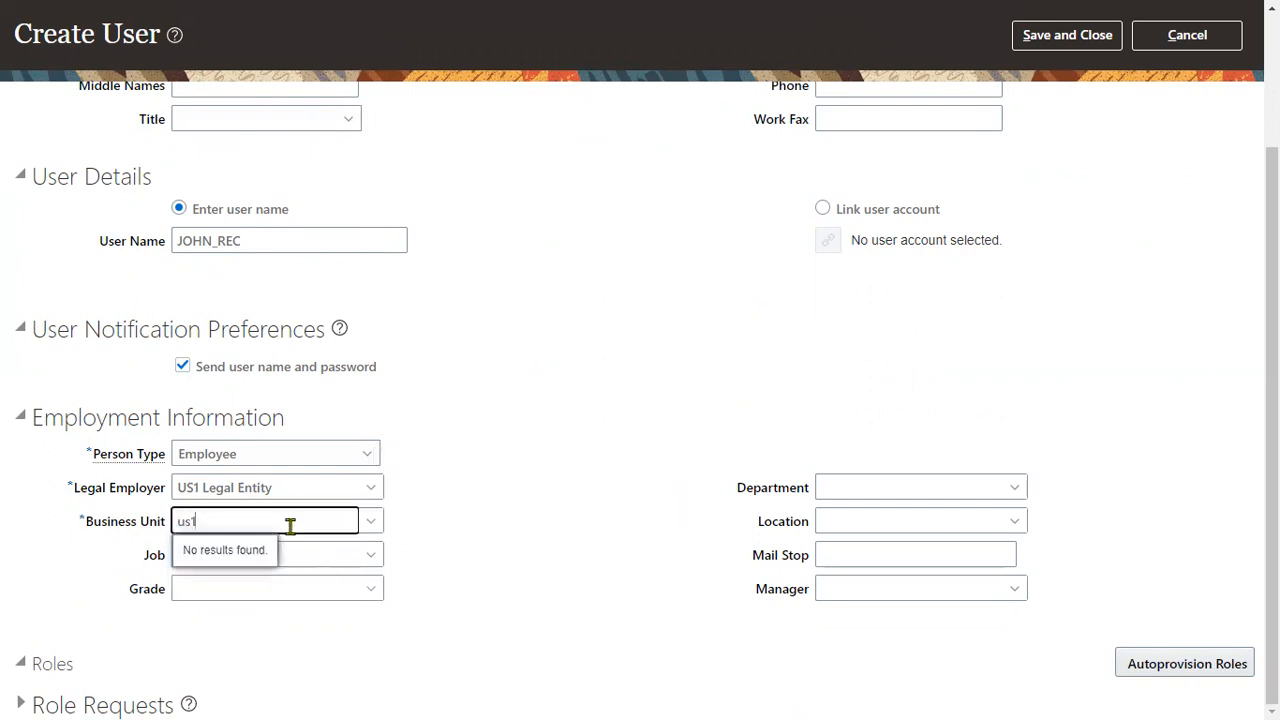
click(371, 521)
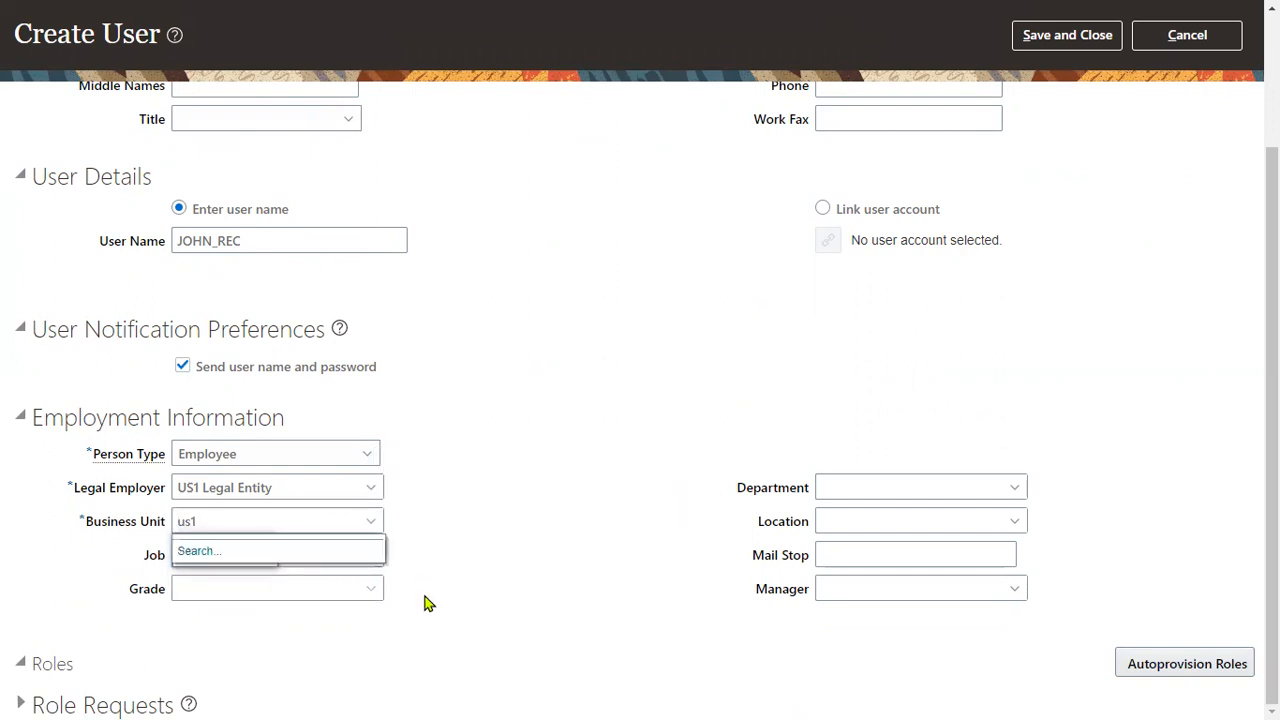
drag(285, 495, 7, 488)
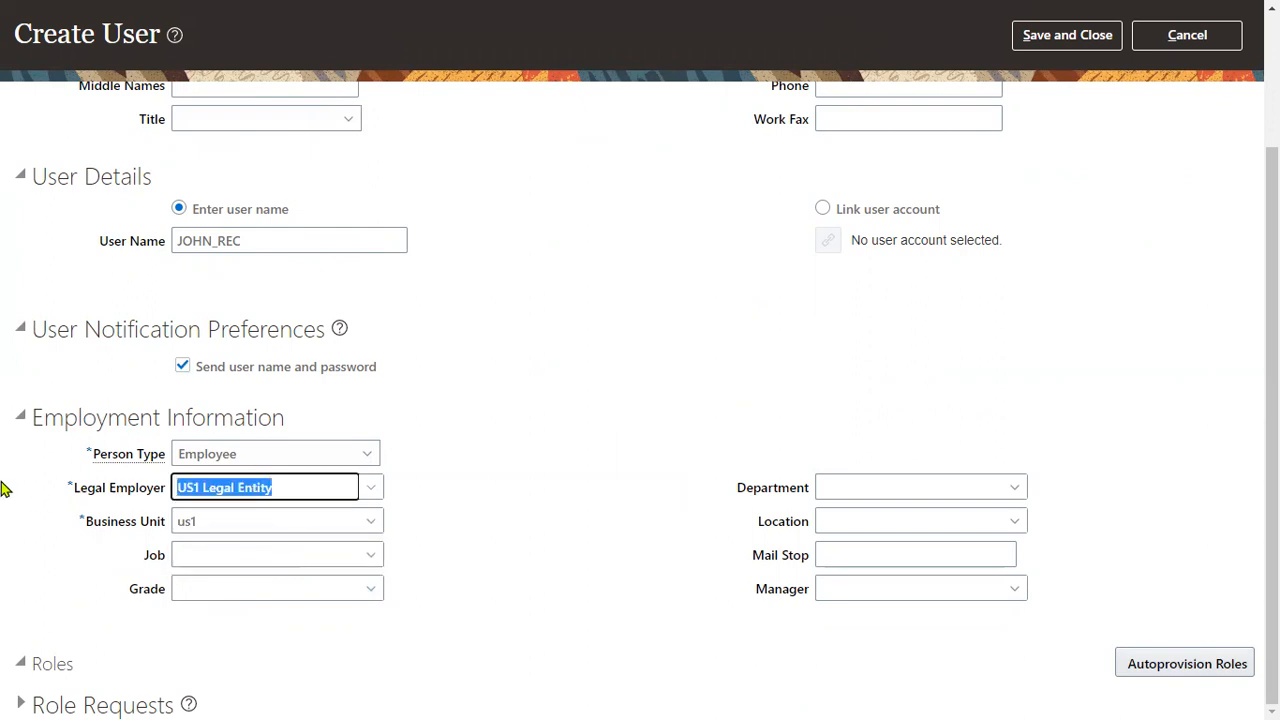
text(us1)
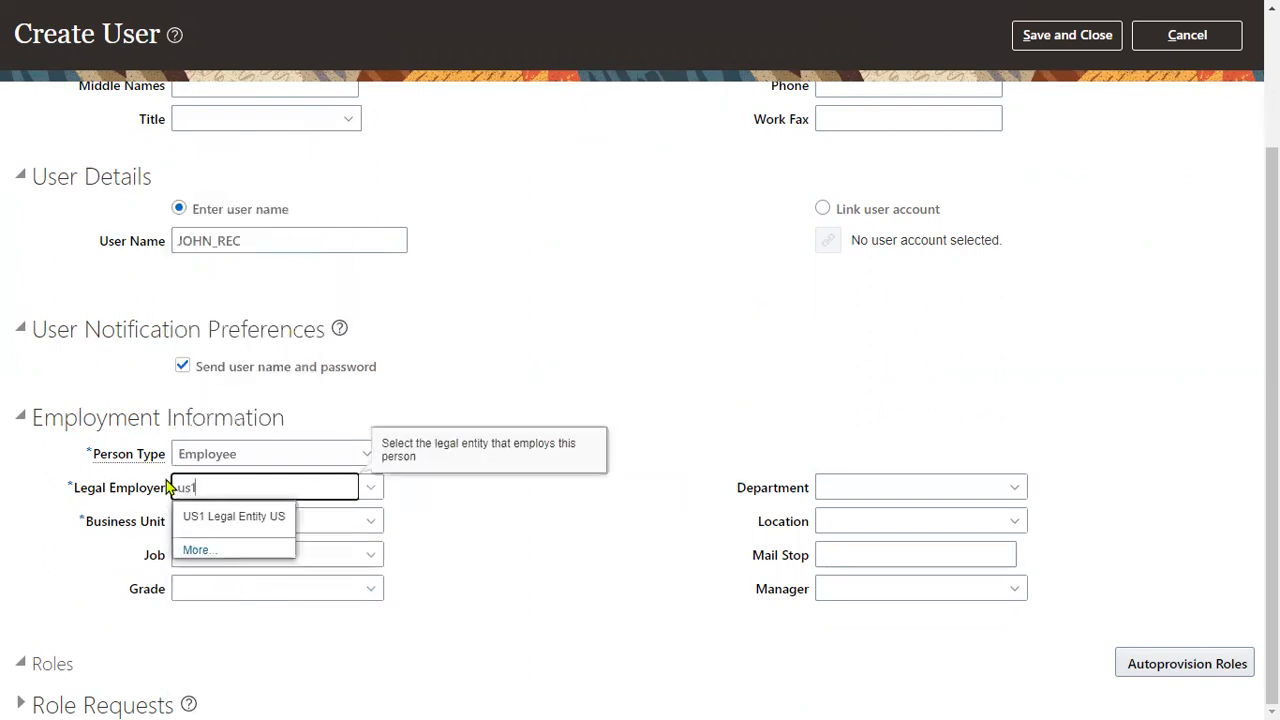
click(233, 527)
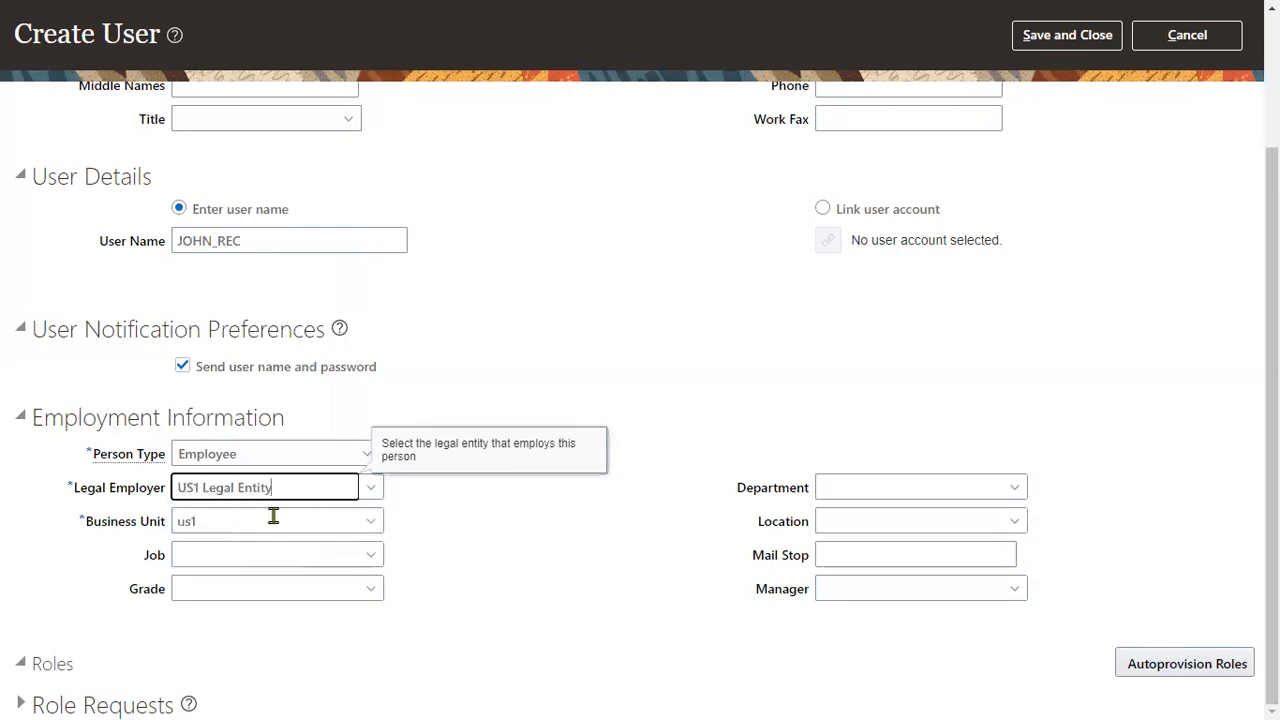
drag(271, 517, 23, 400)
key(BackSpace)
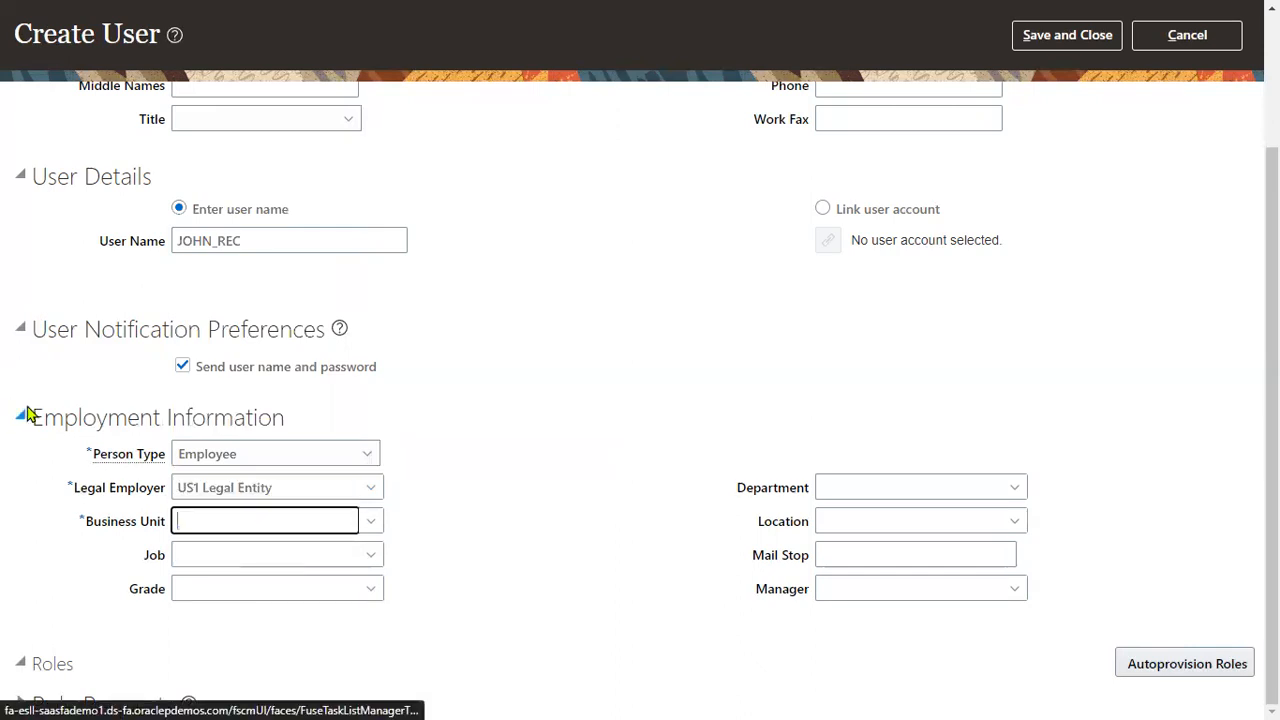
click(665, 424)
- Discard the unfinished user and search Setup: Financials for ASSIGN BUSINESS UNIT, which finds nothing
click(1187, 35)
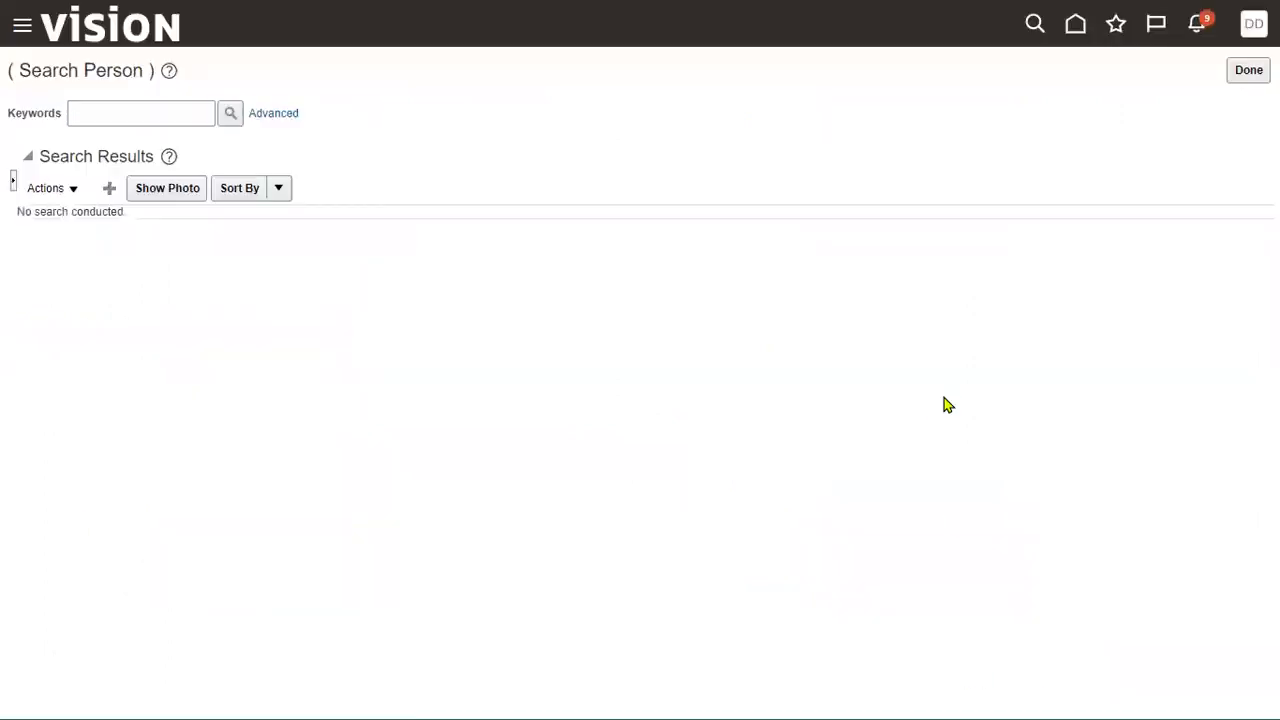
click(1250, 38)
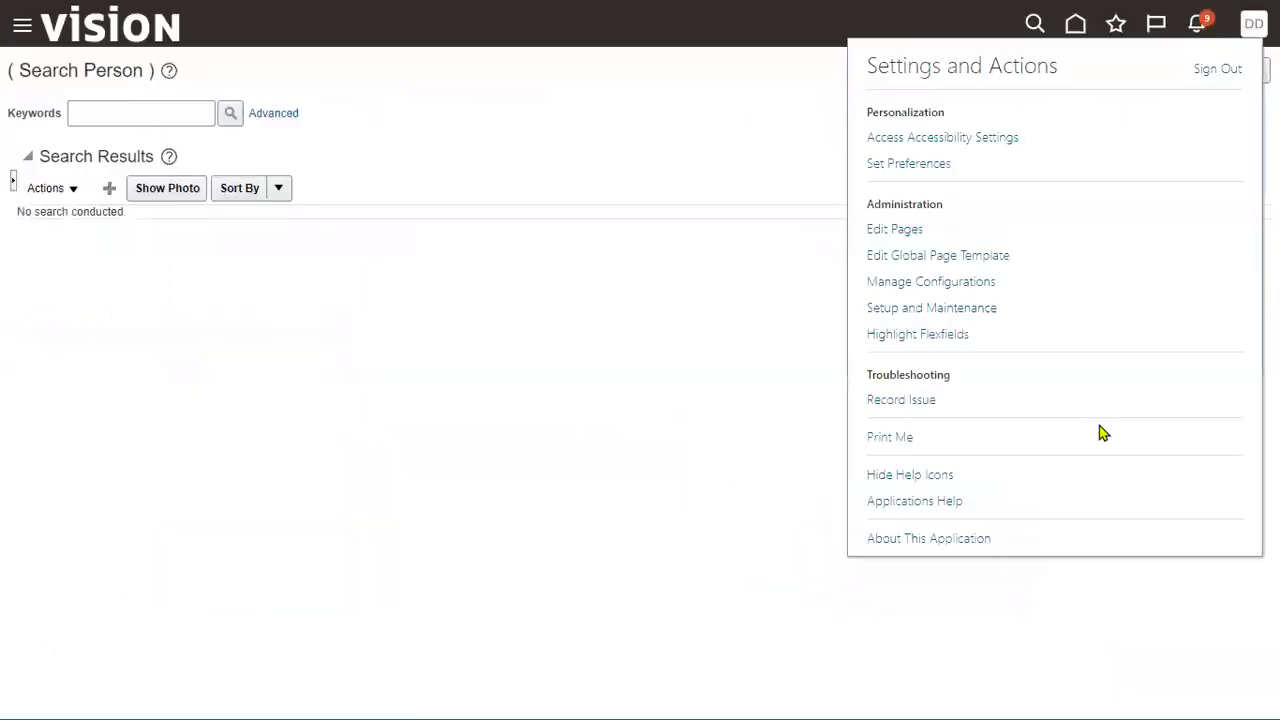
click(890, 308)
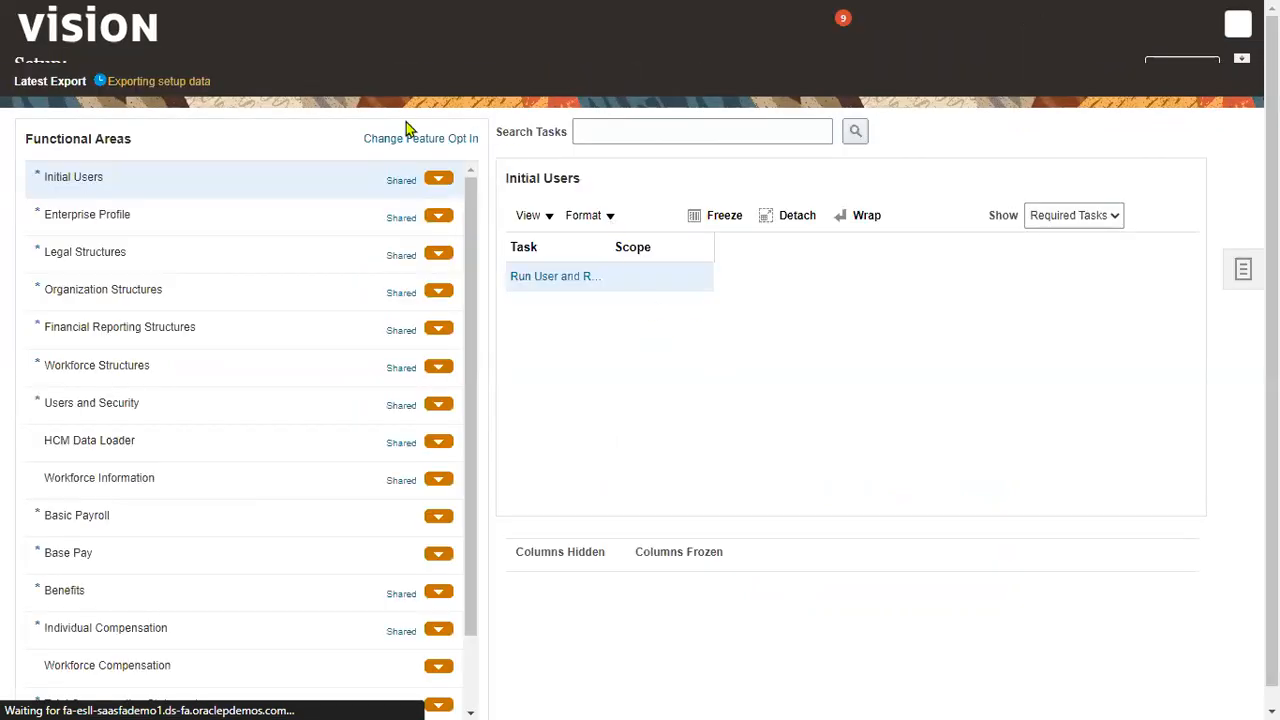
click(320, 69)
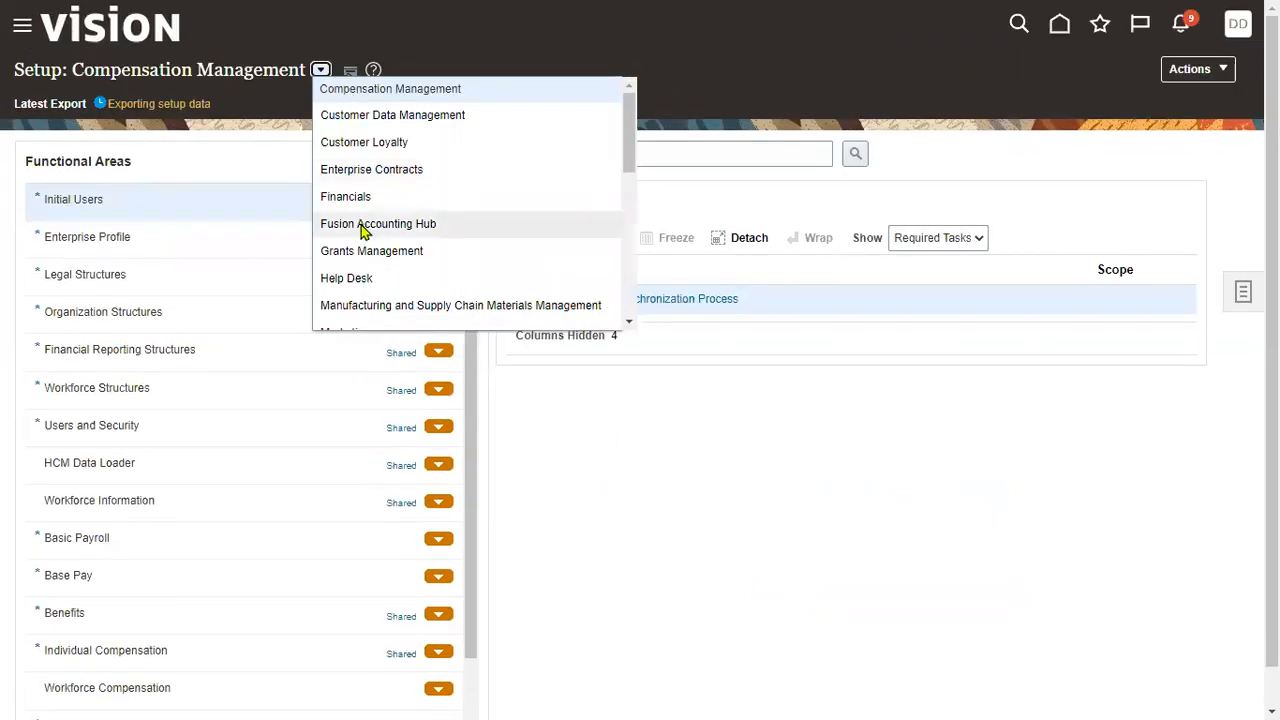
click(713, 140)
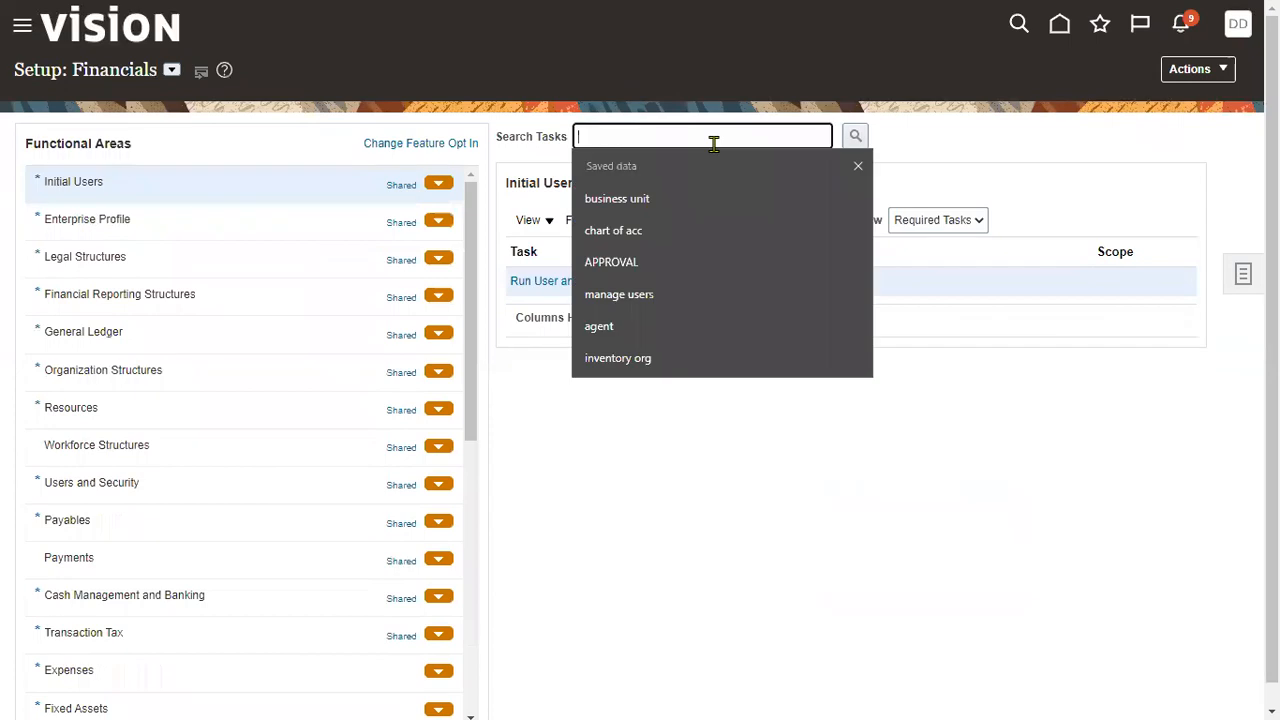
text(assign)
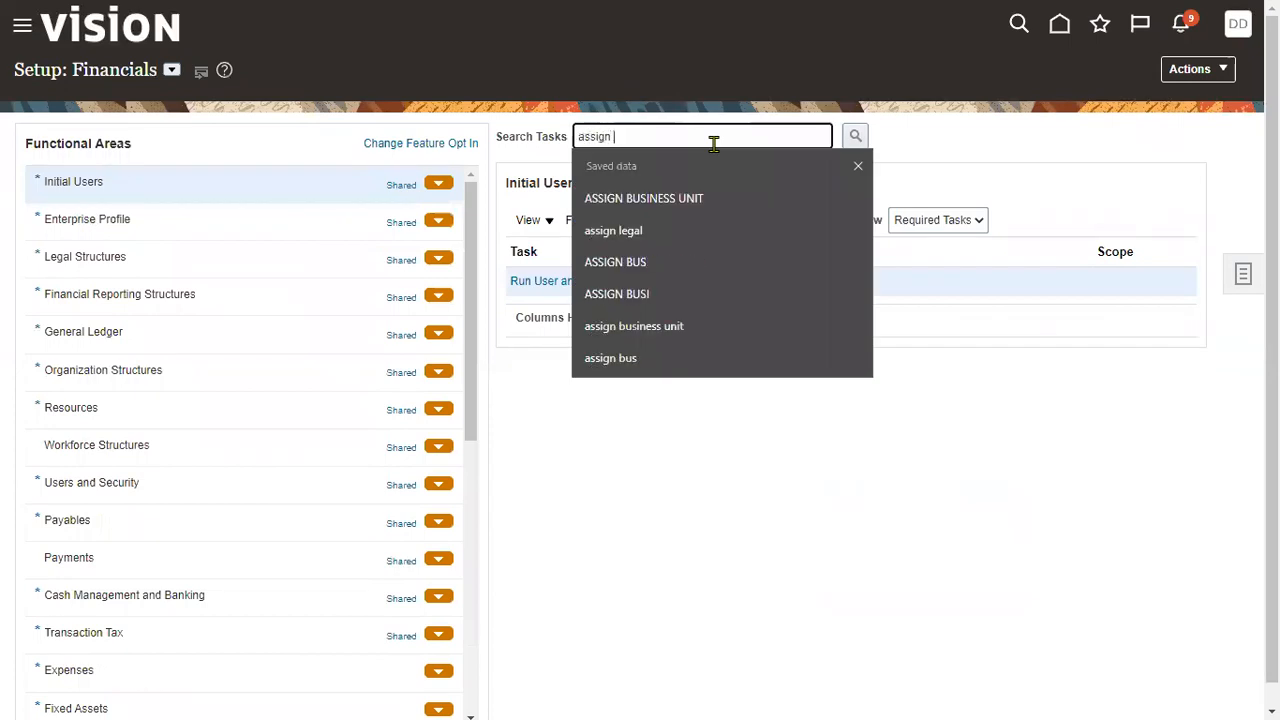
click(670, 205)
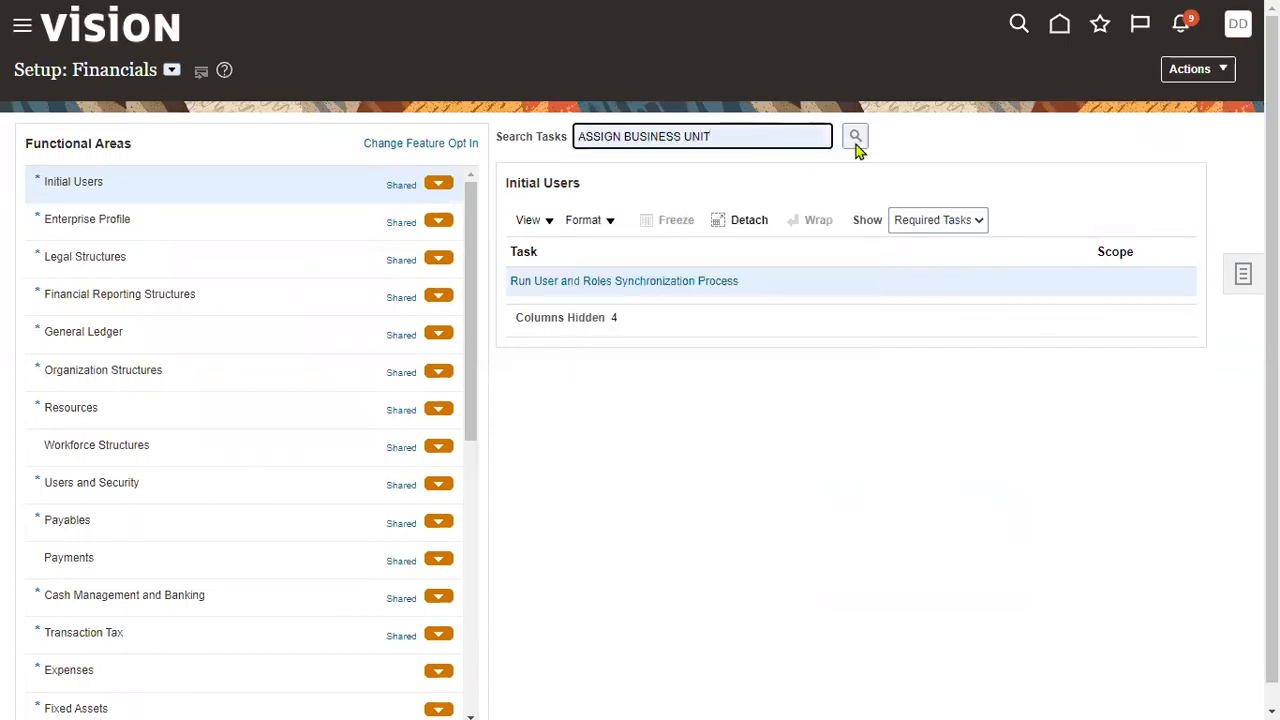
click(856, 140)
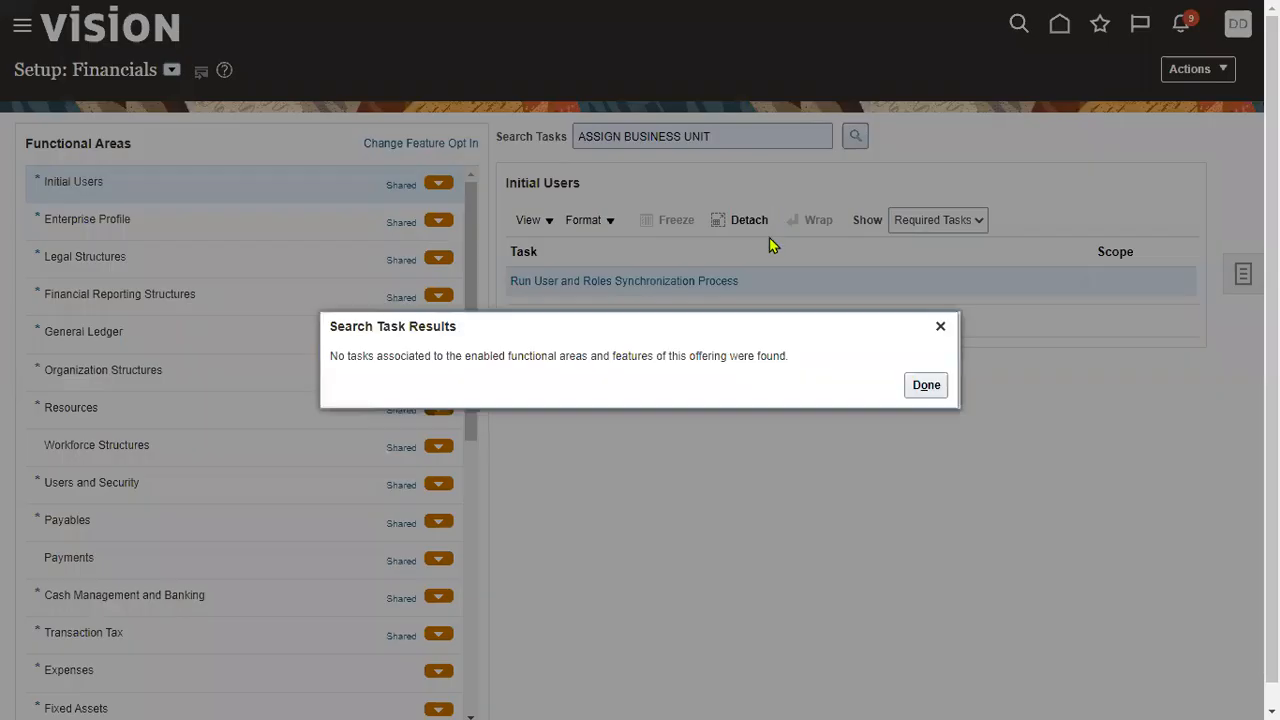
click(922, 385)
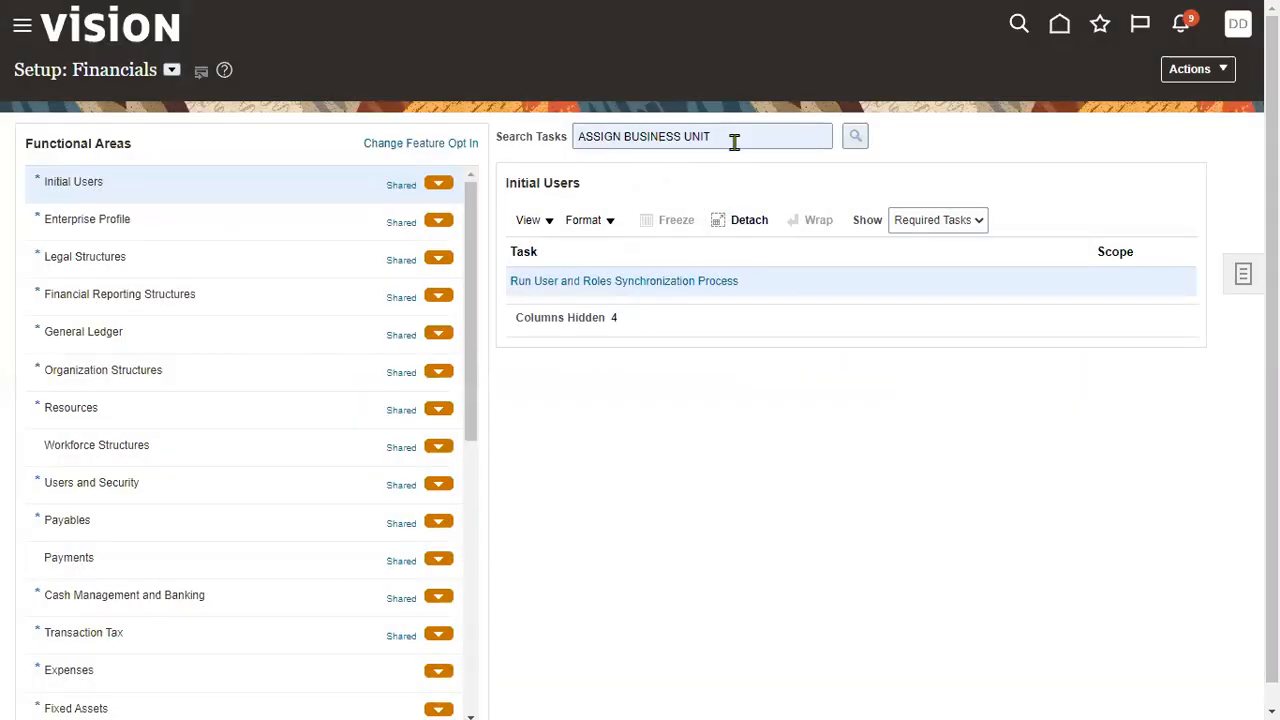
- Clear the task search text and open the global task Search page from the Tasks panel
click(734, 140)
key(ctrl+c)
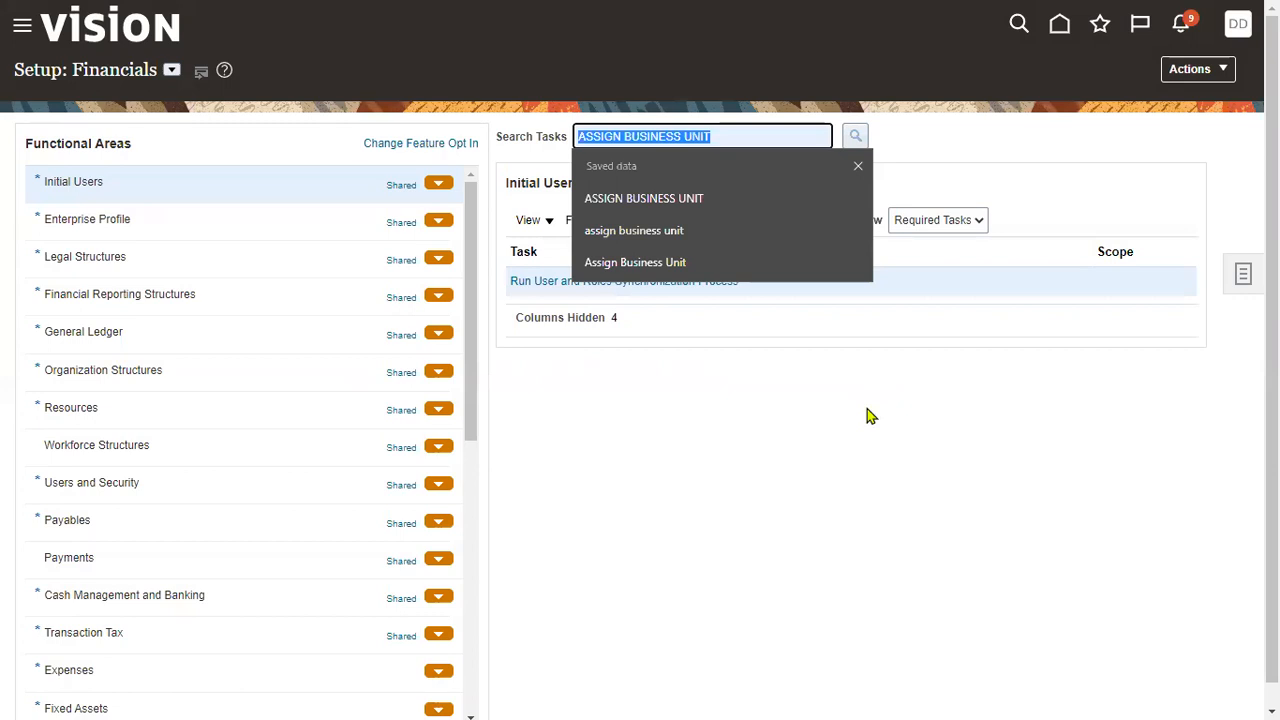
key(BackSpace)
click(1241, 284)
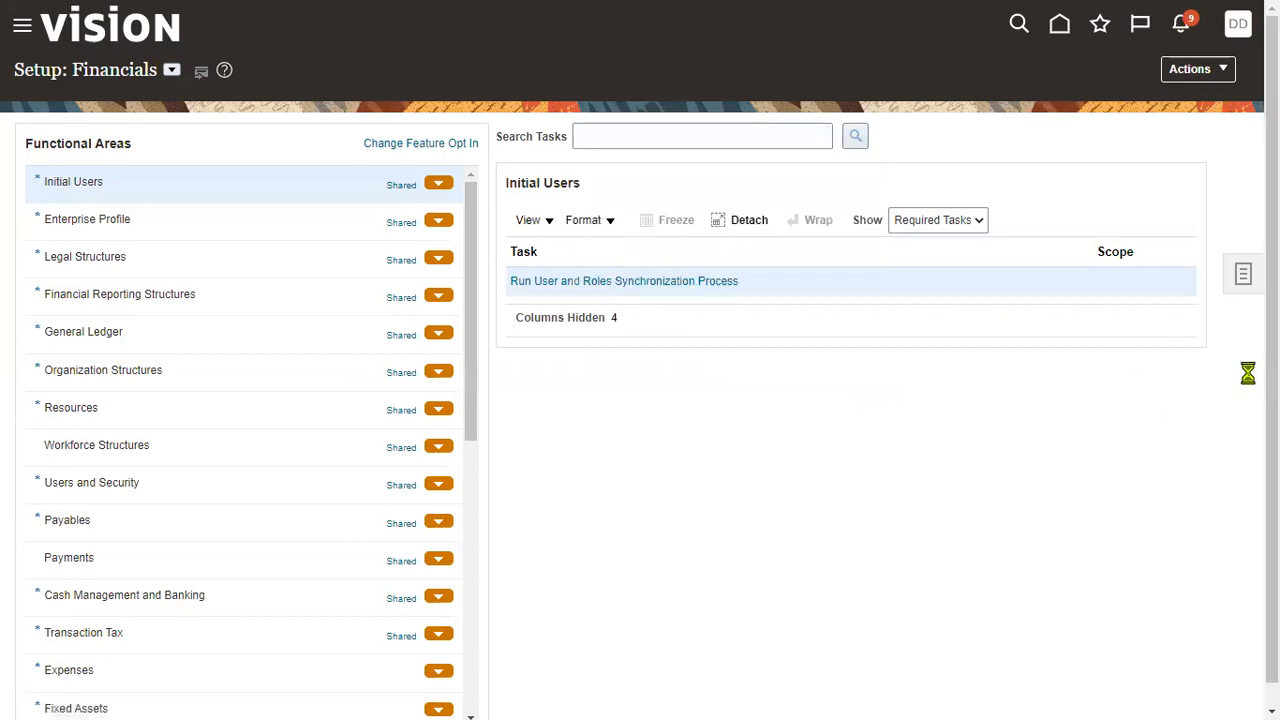
click(1117, 337)
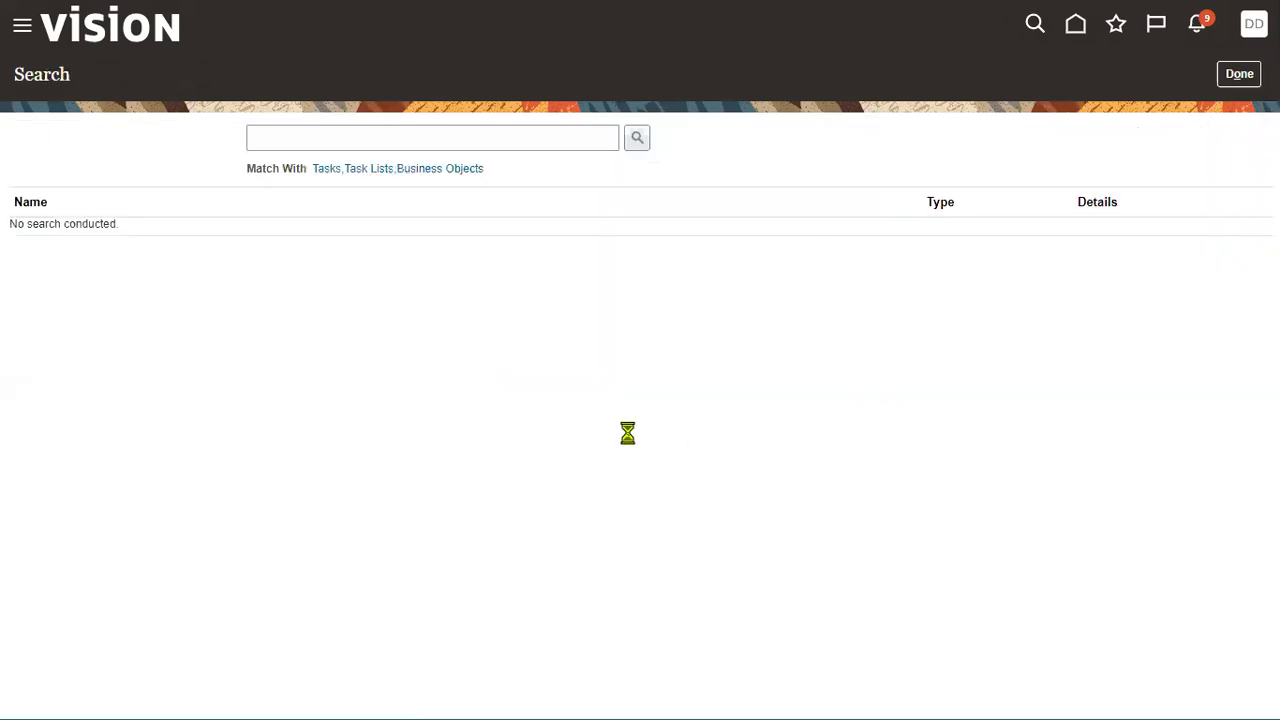
- Search all tasks for ASSIGN BUSINESS UNIT, then view Compensation Management's feature opt-ins
click(371, 140)
key(ctrl+v)
click(636, 142)
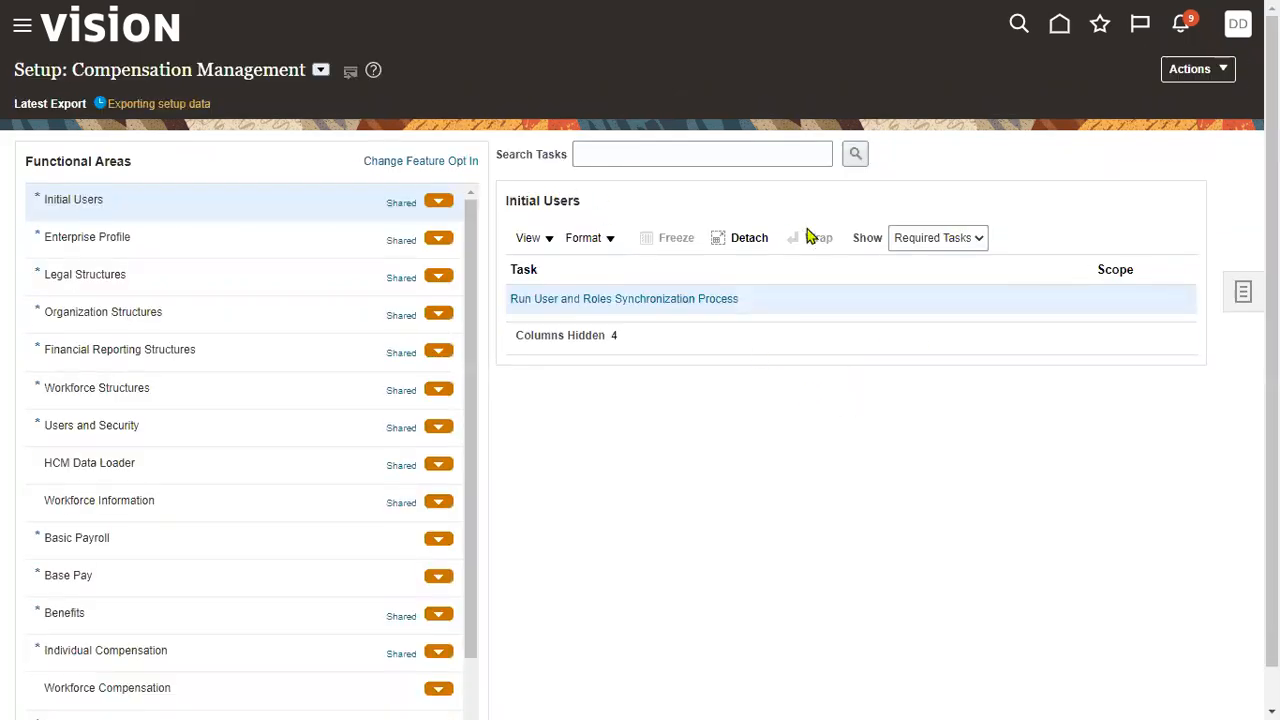
click(416, 162)
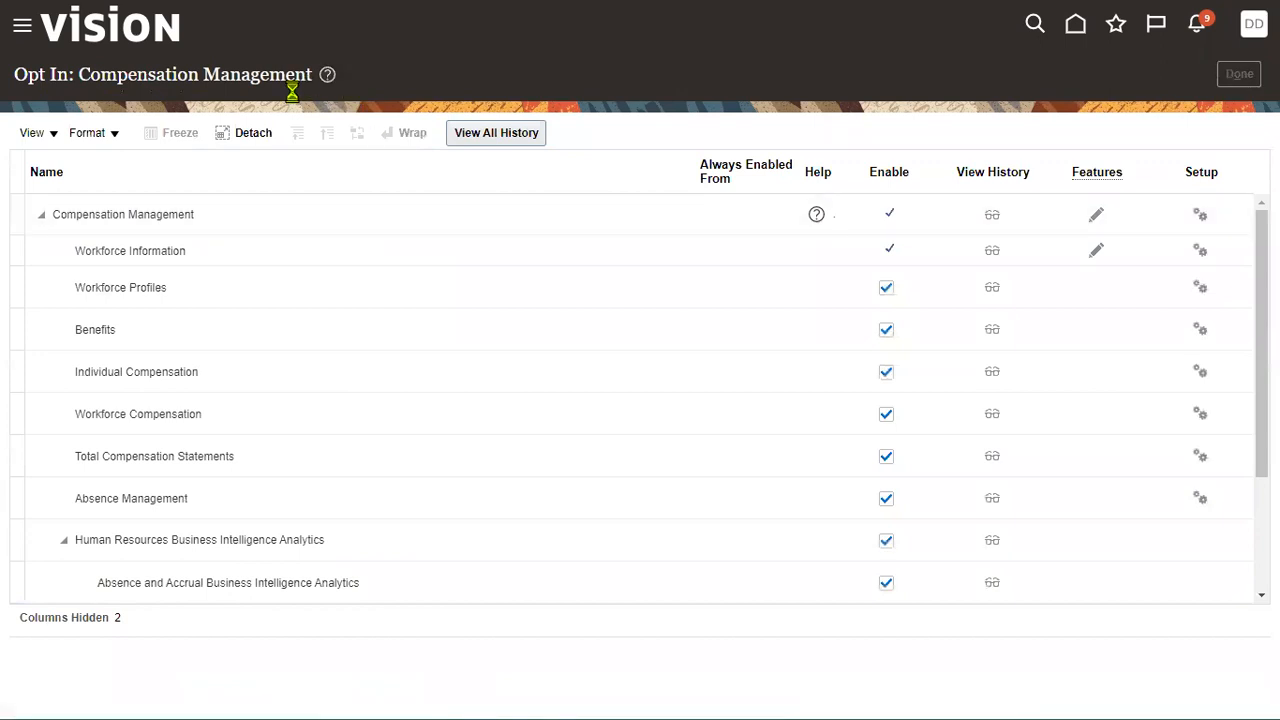
- Switch setup to Financials, search ASSIGN BUSINESS UNIT with no tasks found, and open Change Feature Opt In
click(320, 70)
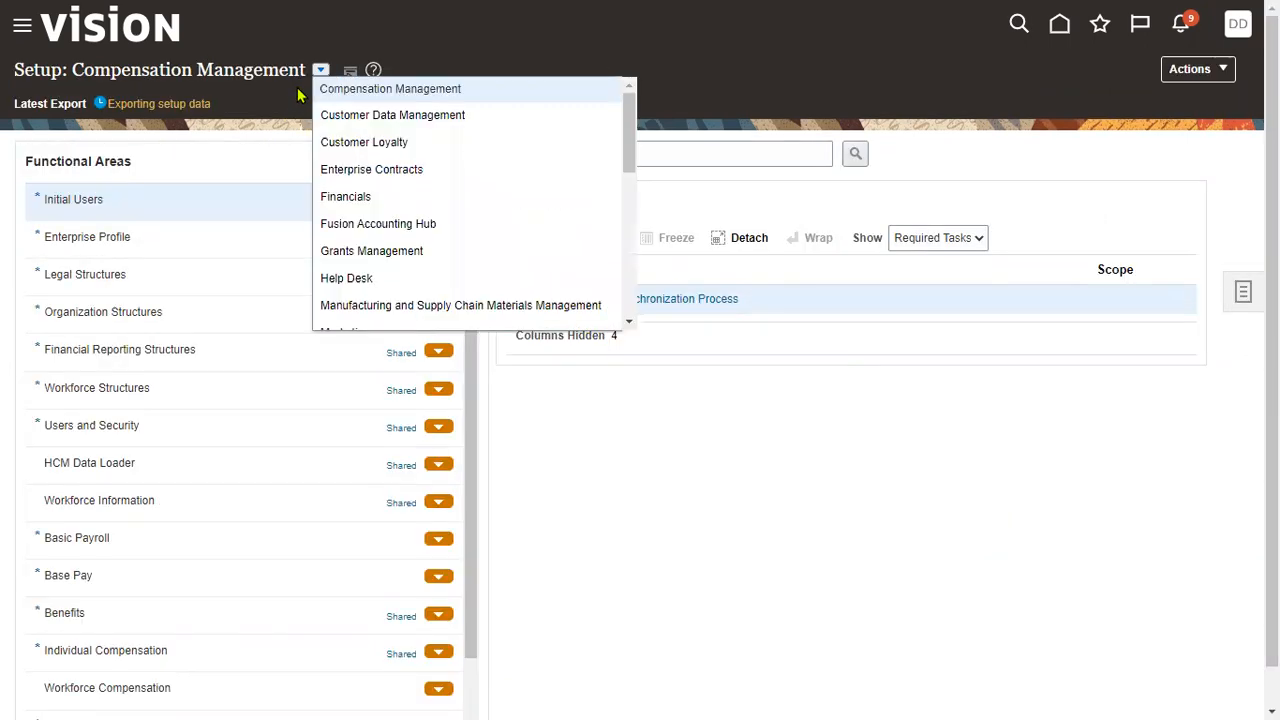
click(336, 194)
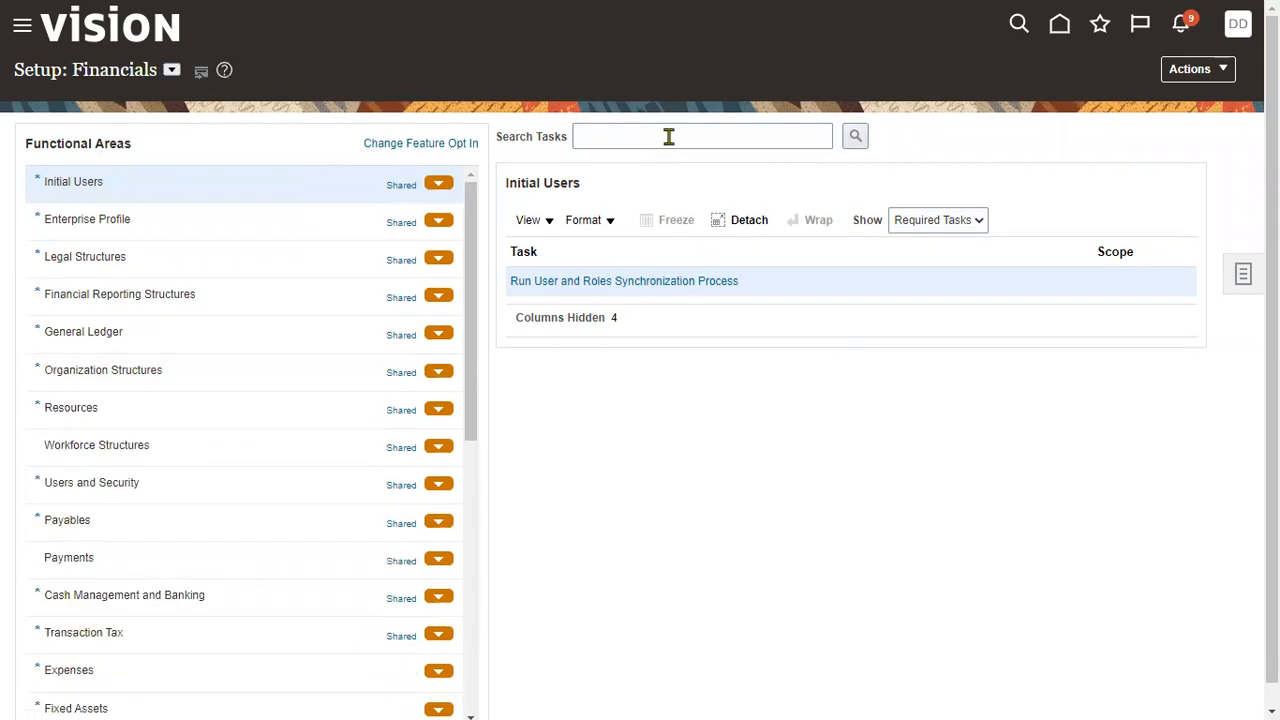
click(669, 136)
key(ctrl+v)
click(855, 136)
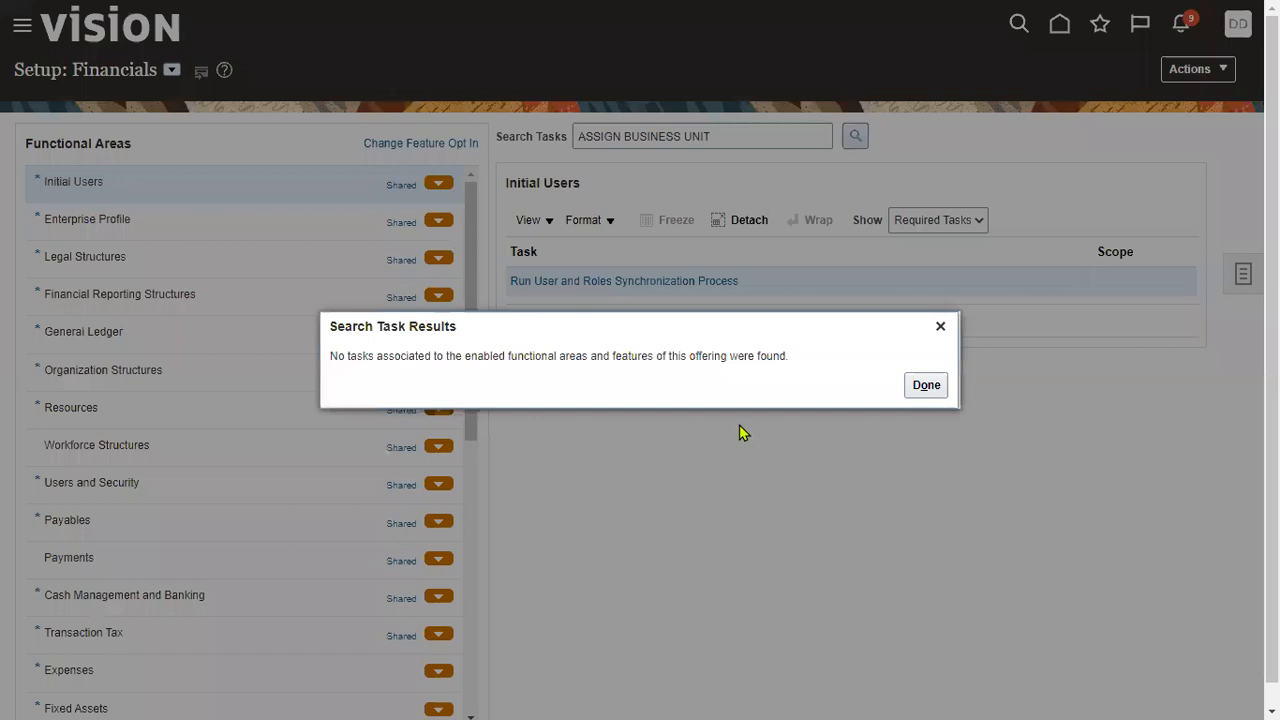
click(917, 394)
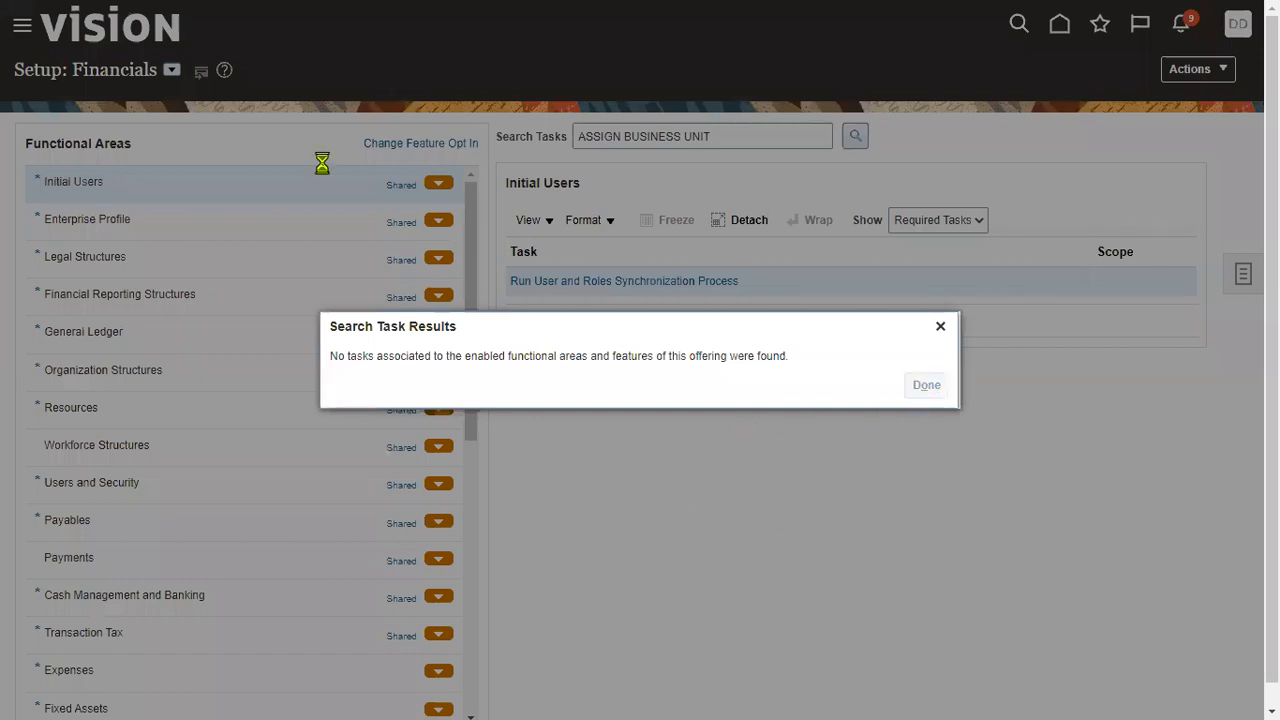
click(398, 145)
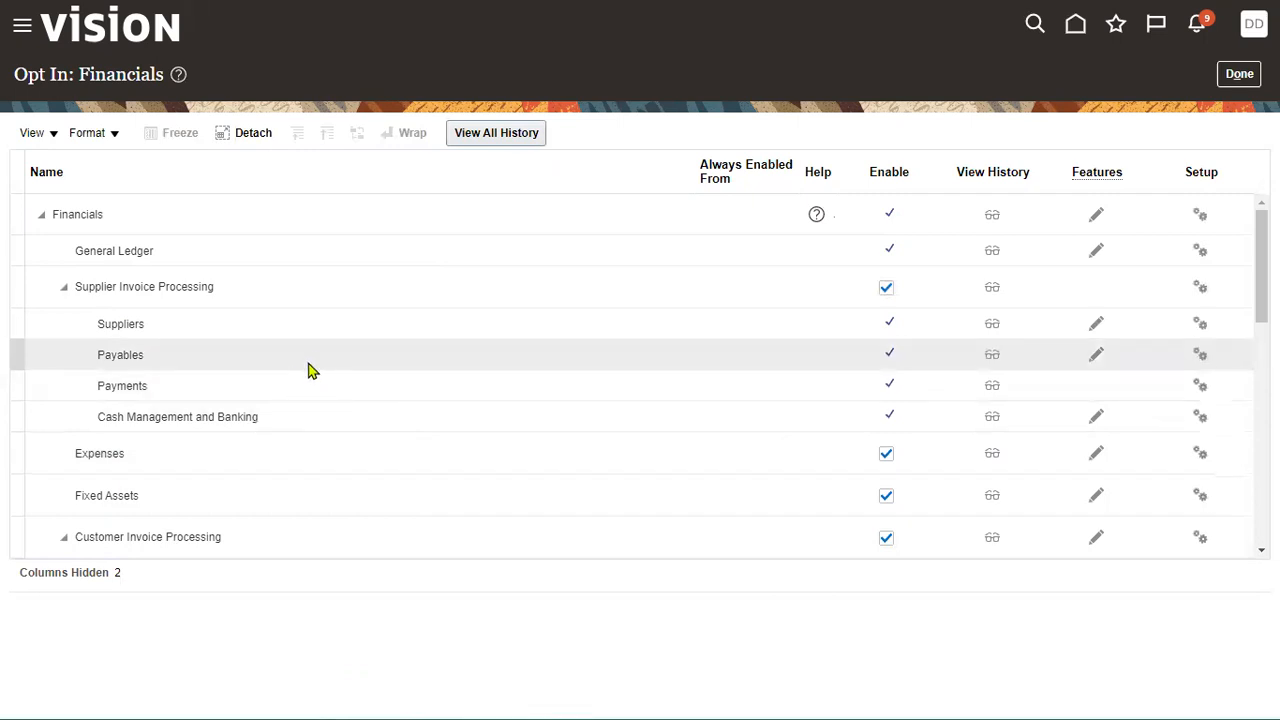
- Scroll the Opt In: Financials table back to the top and open the Financials row's features
scroll(285, 447, down, 2)
scroll(282, 446, down, 1)
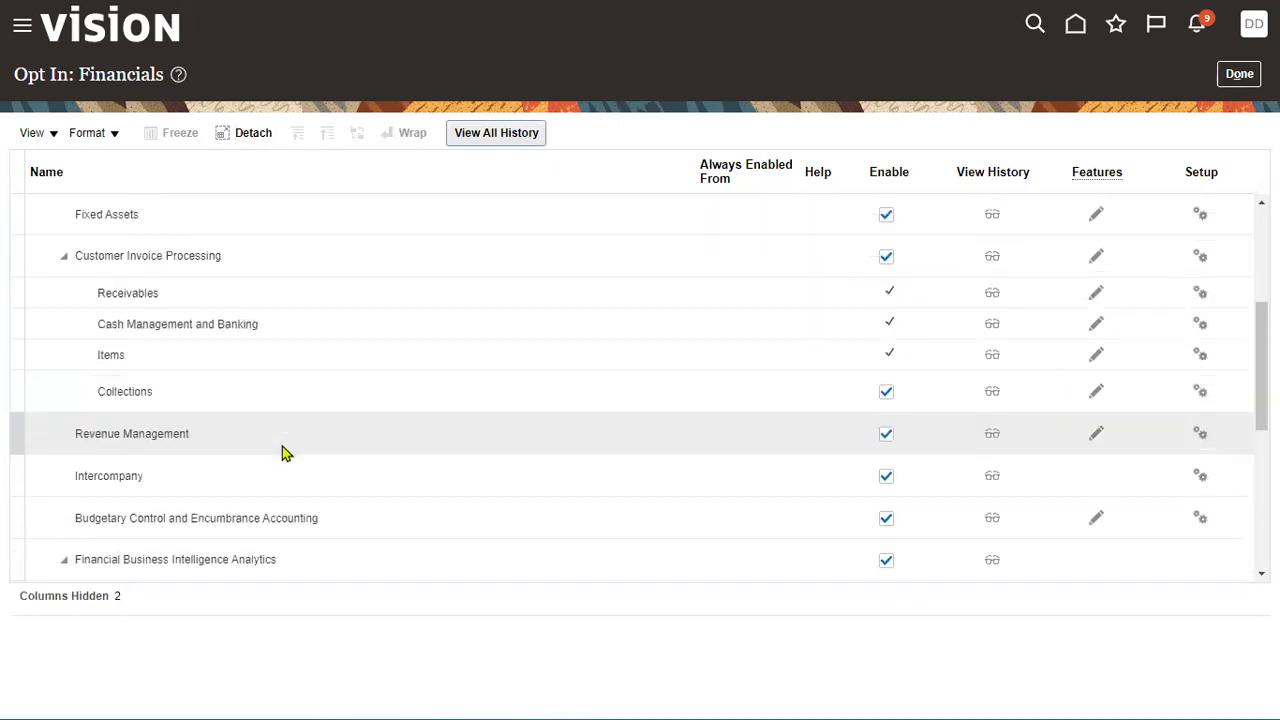
scroll(282, 446, up, 3)
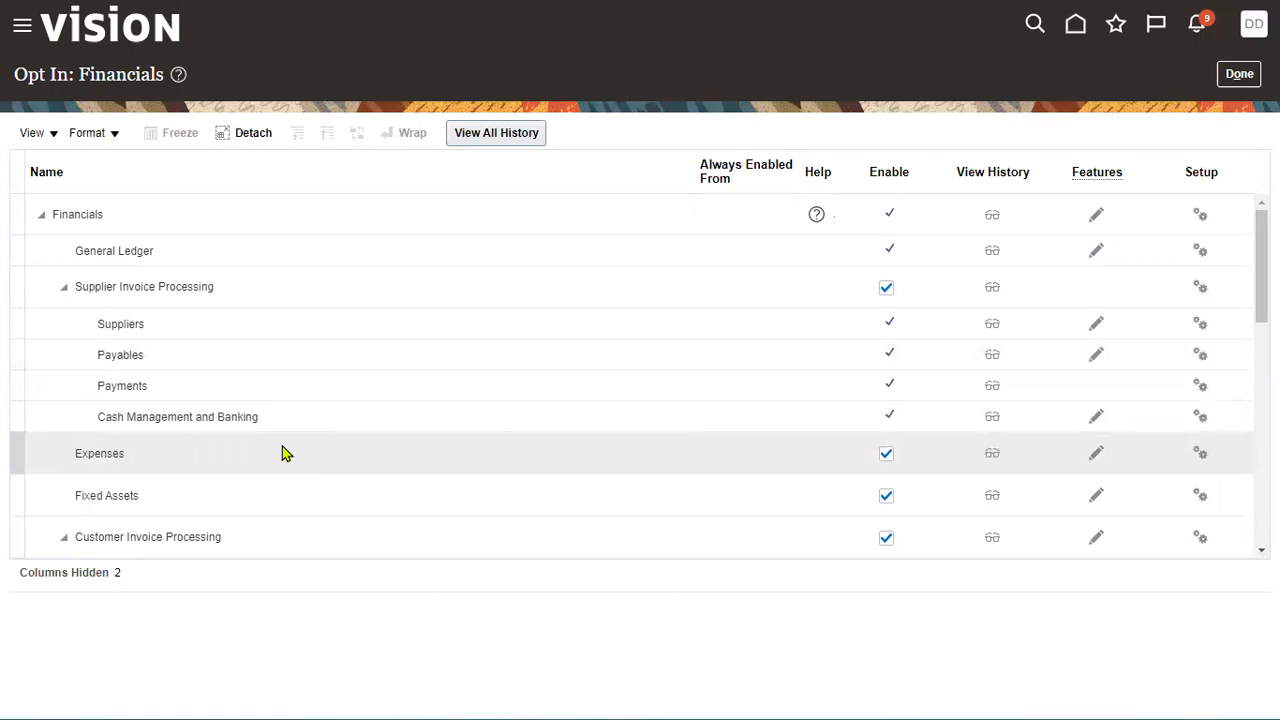
scroll(282, 446, down, 1)
scroll(280, 447, down, 2)
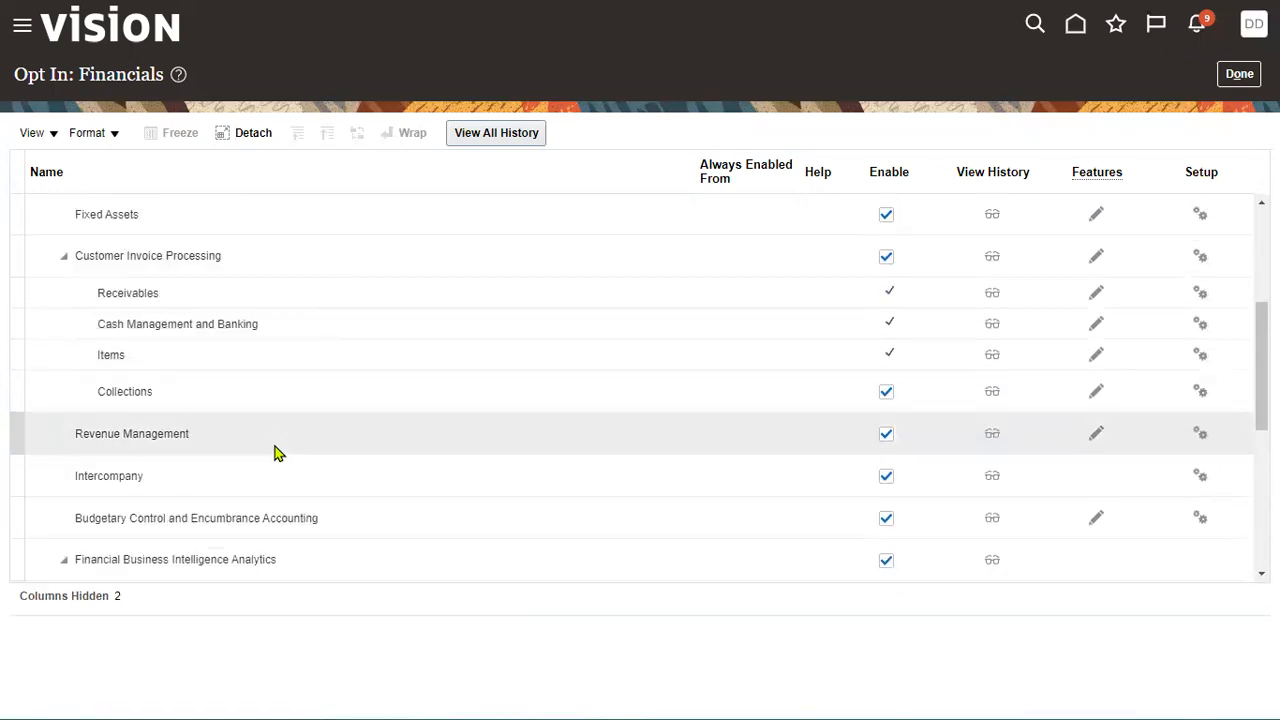
scroll(277, 453, down, 2)
scroll(275, 452, down, 2)
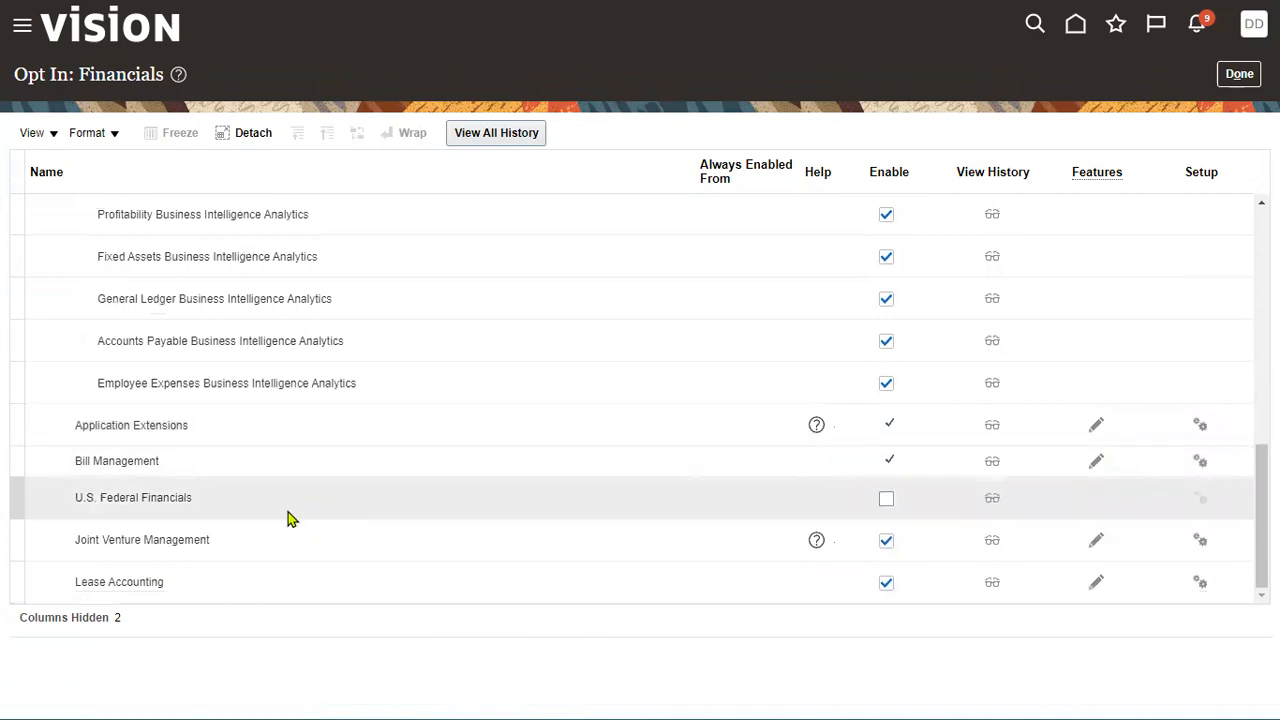
scroll(287, 518, up, 3)
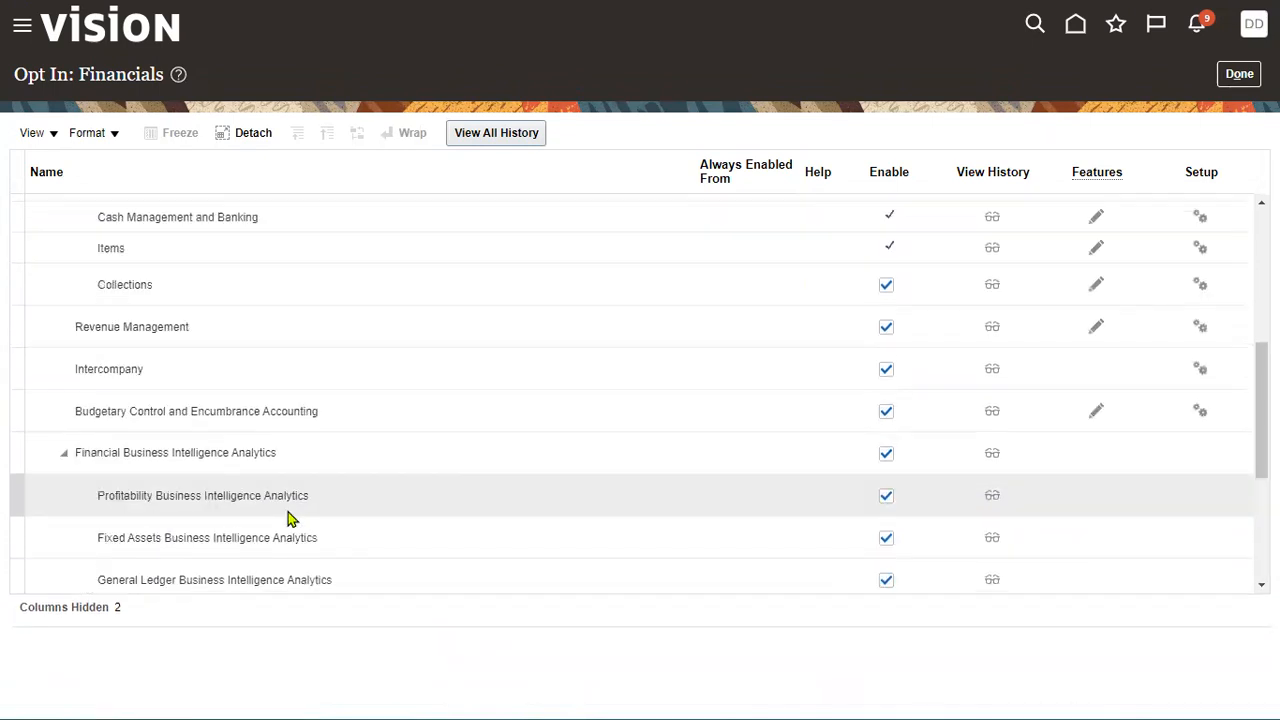
scroll(336, 502, up, 4)
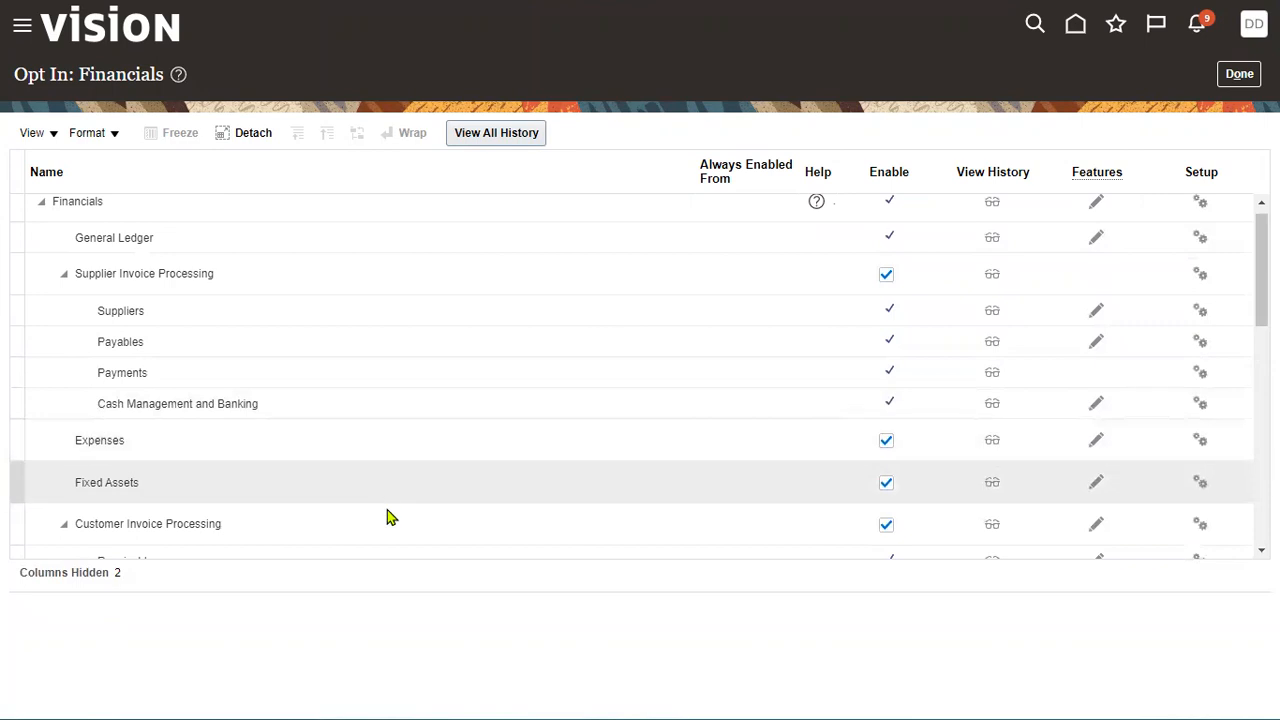
scroll(389, 517, down, 1)
scroll(387, 517, down, 2)
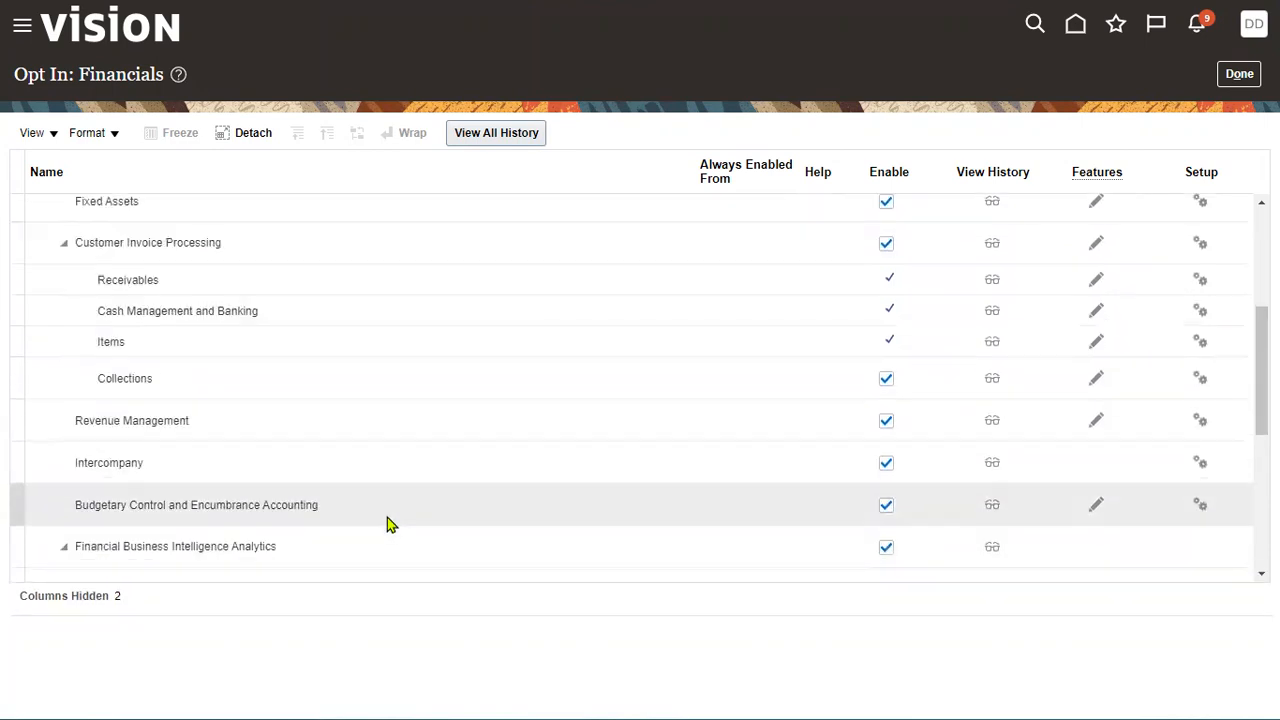
scroll(387, 517, down, 2)
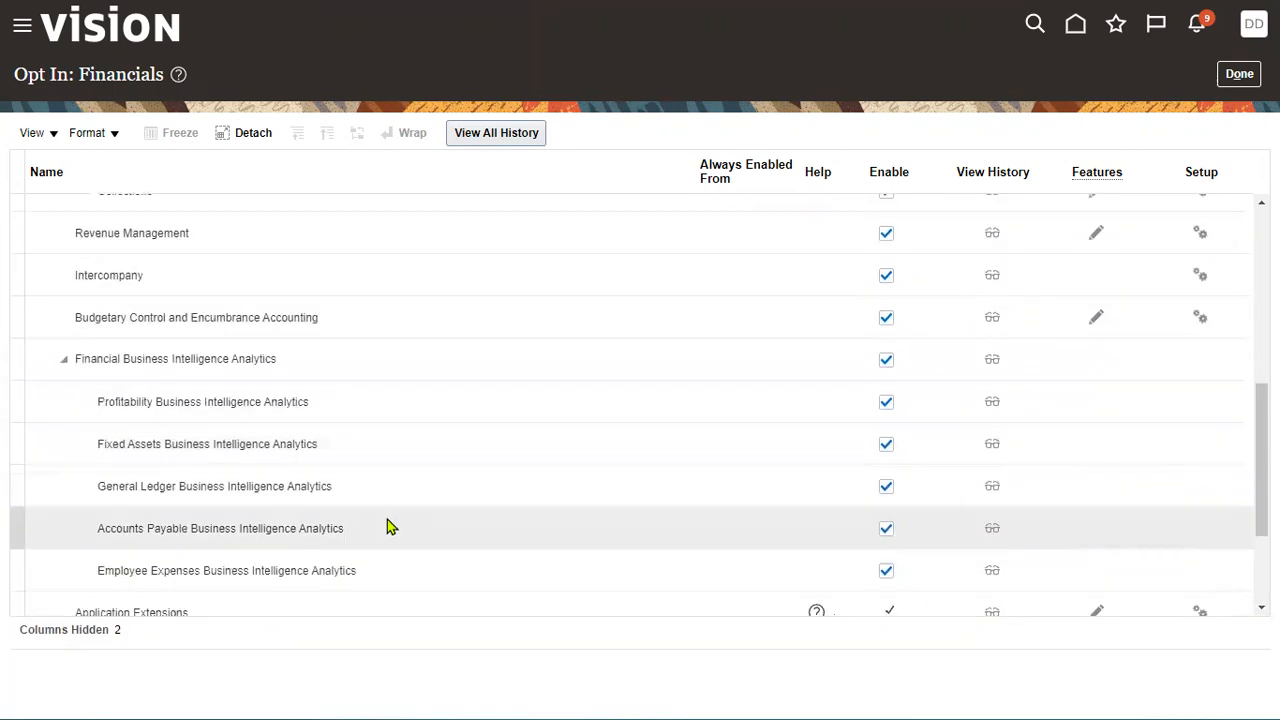
scroll(387, 519, down, 2)
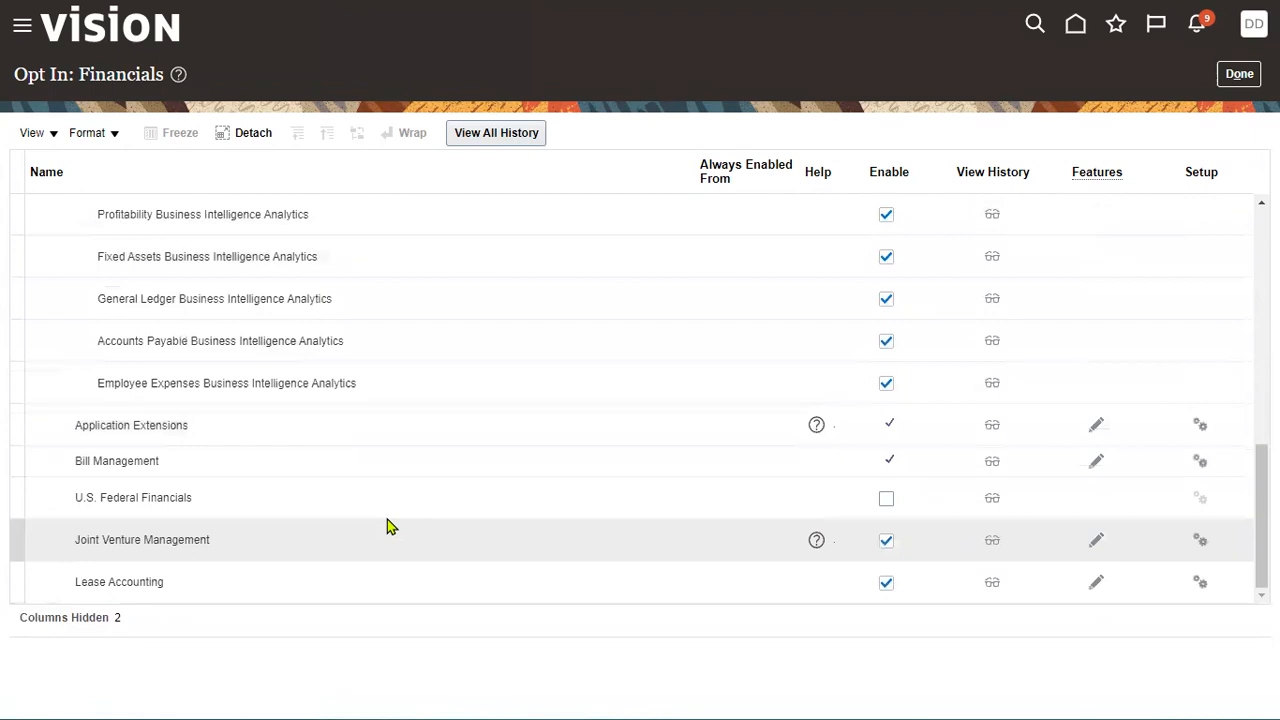
scroll(497, 411, up, 5)
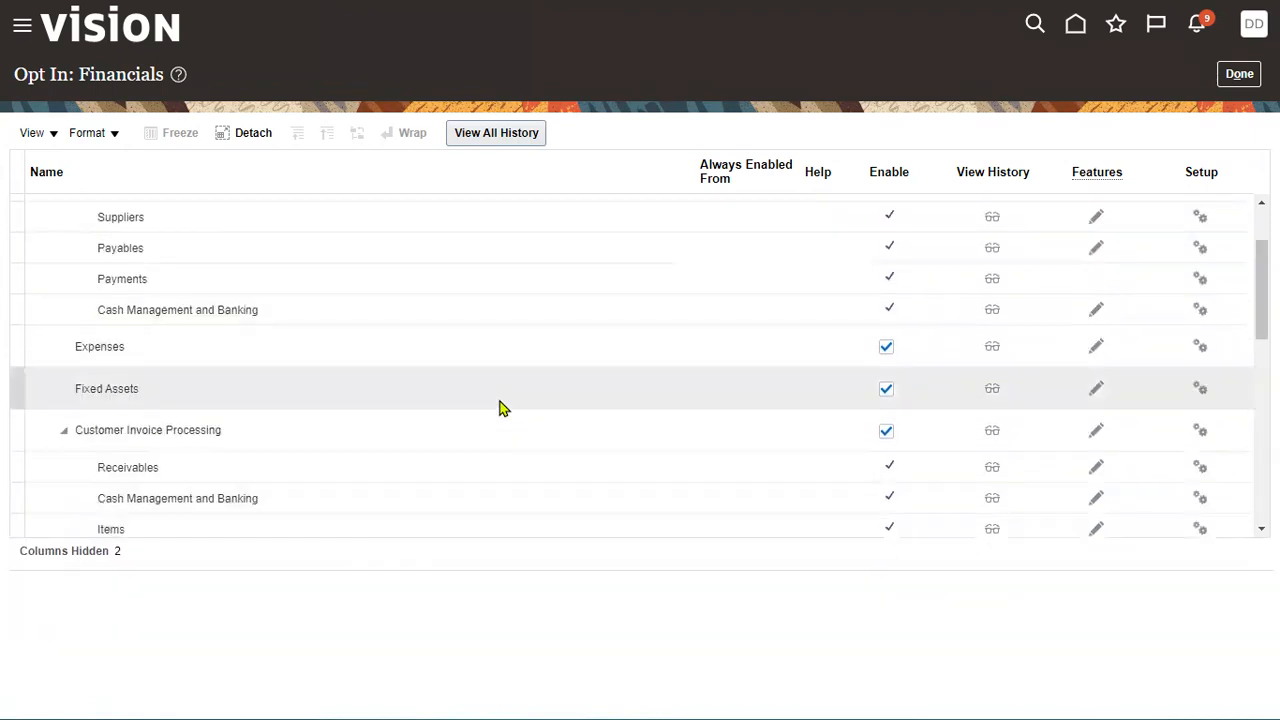
scroll(502, 408, up, 2)
click(634, 222)
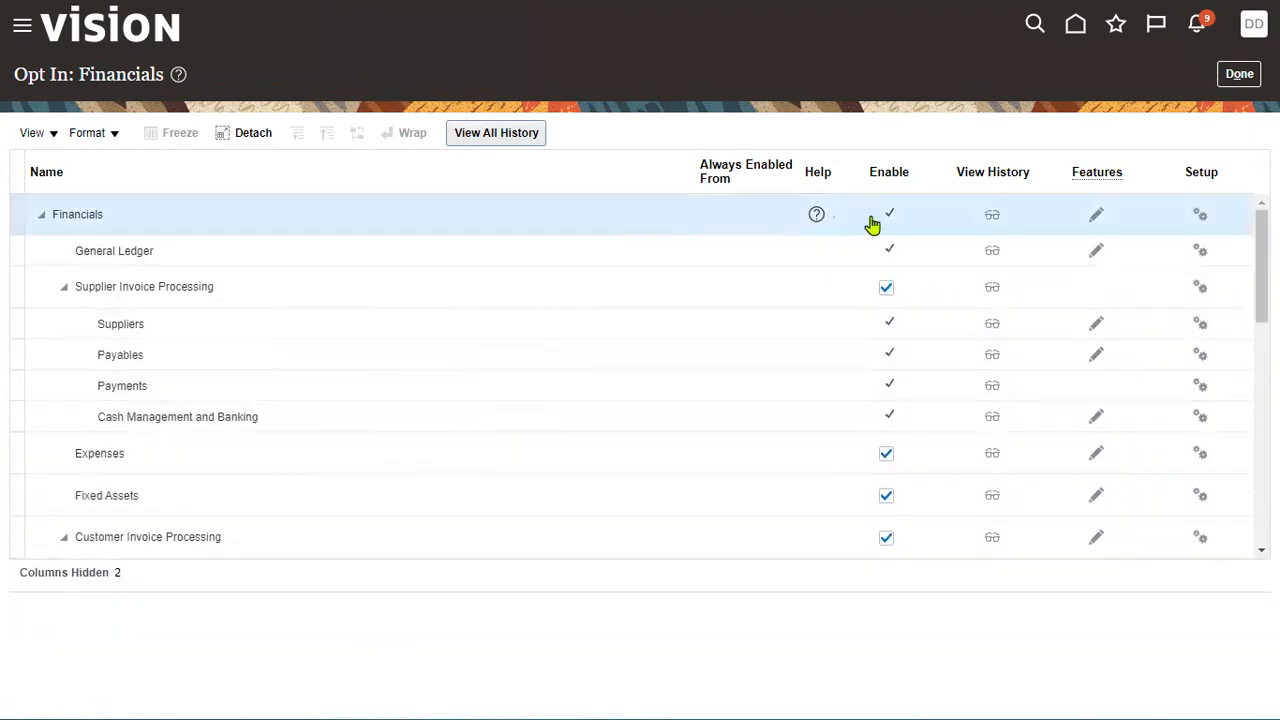
click(1096, 214)
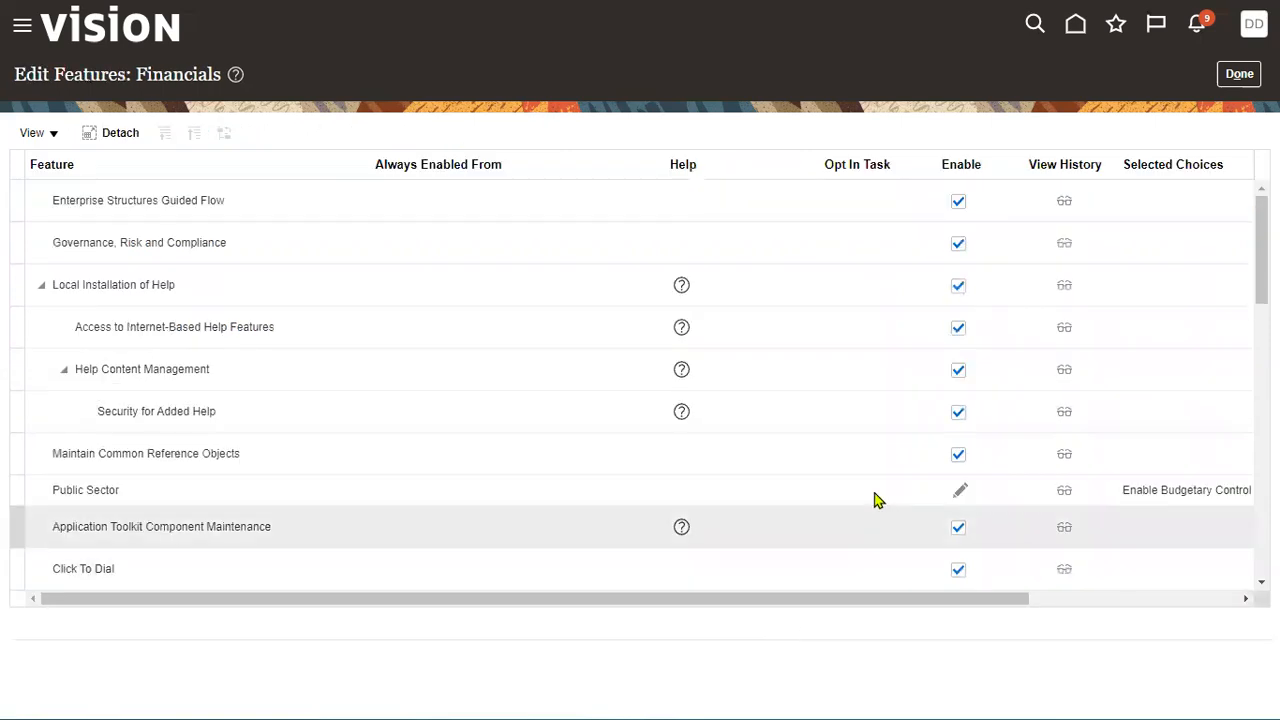
- Scroll through the Edit Features: Financials list, then close it with Done
scroll(860, 490, down, 3)
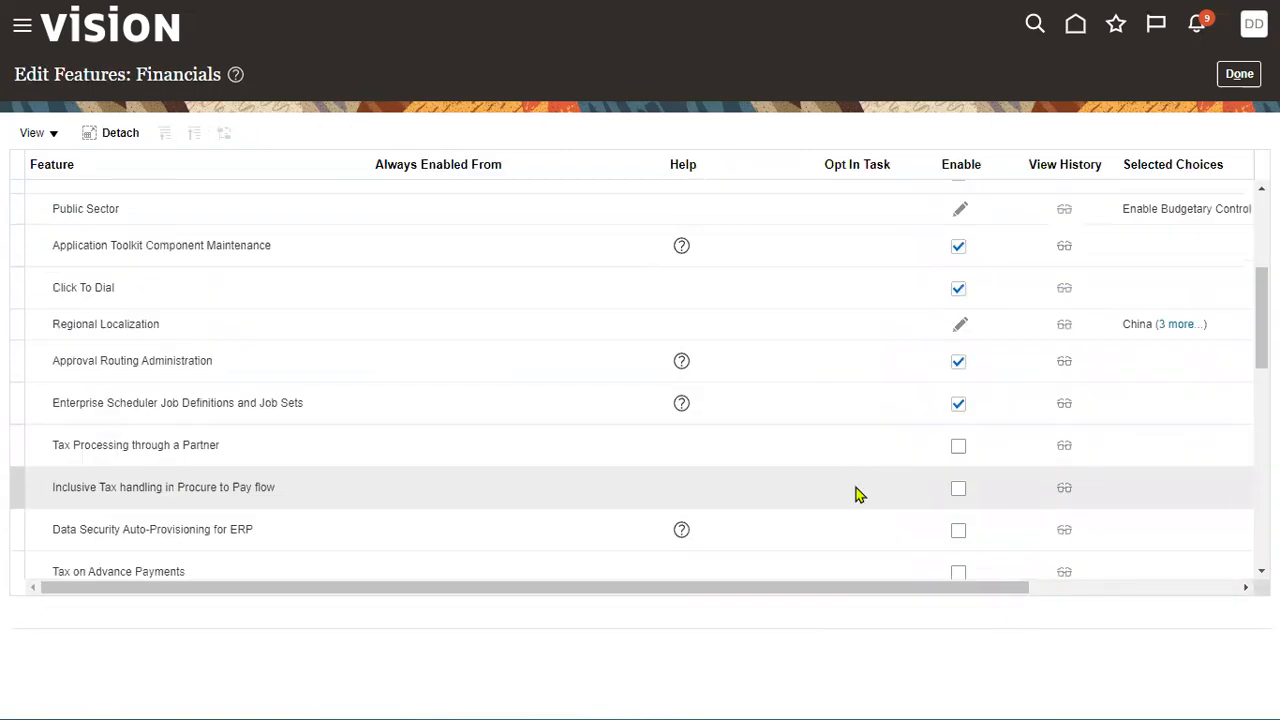
scroll(855, 493, down, 5)
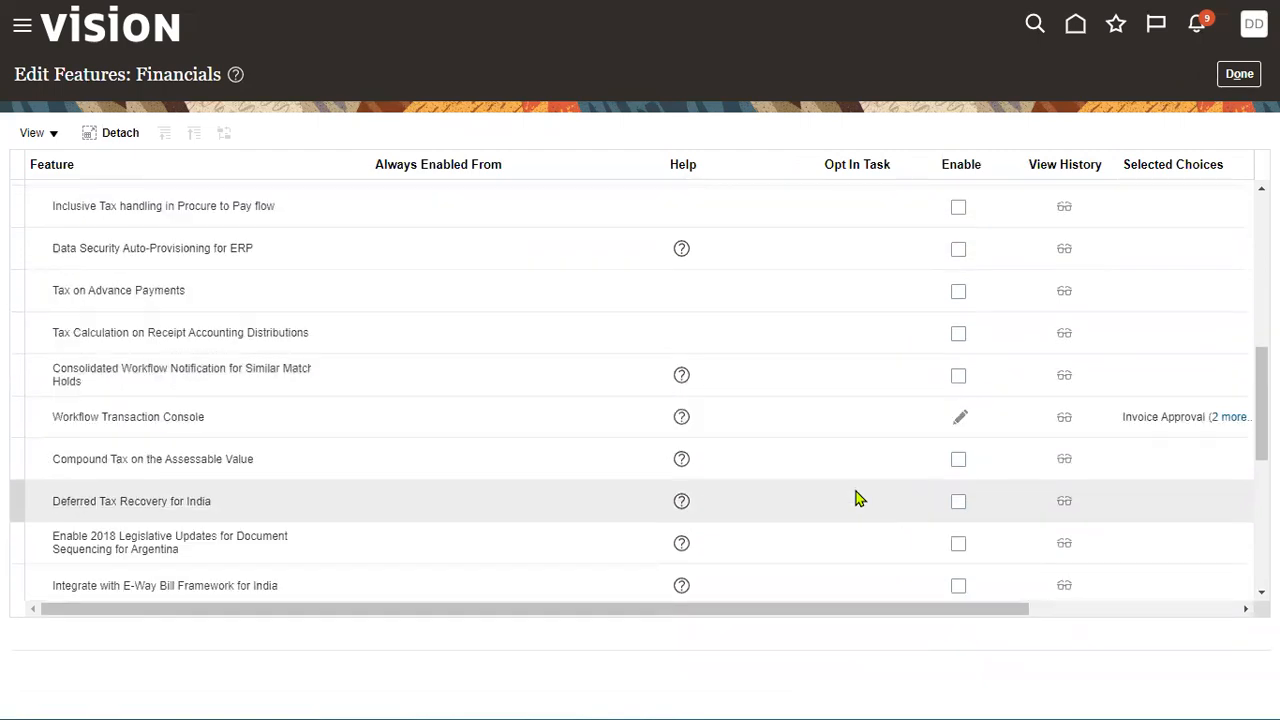
scroll(857, 497, down, 3)
scroll(880, 535, down, 3)
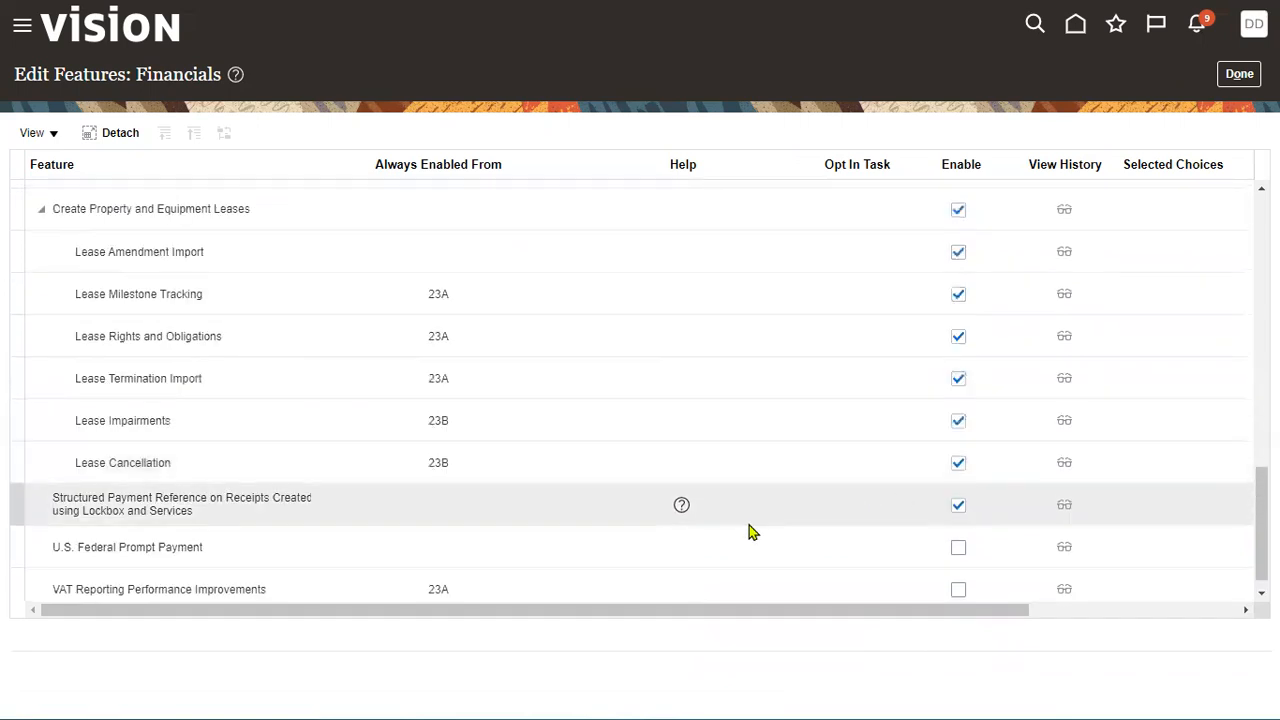
drag(1261, 562, 1220, 252)
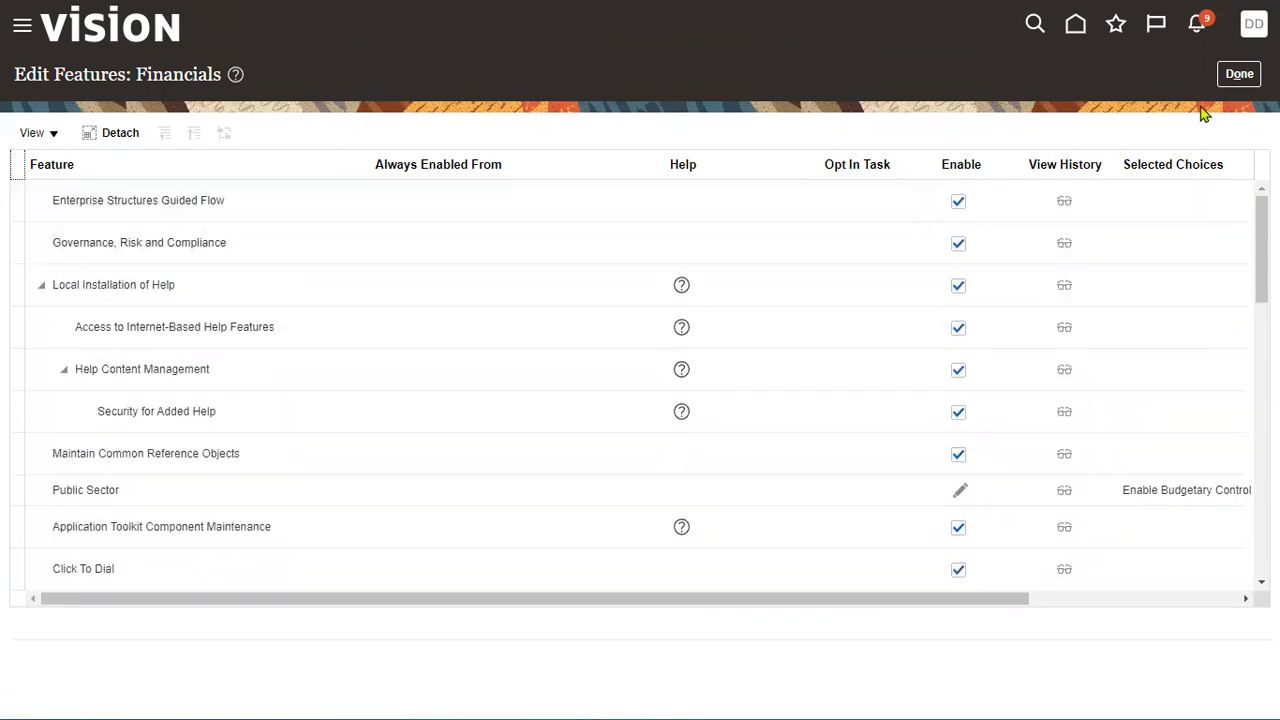
click(1224, 78)
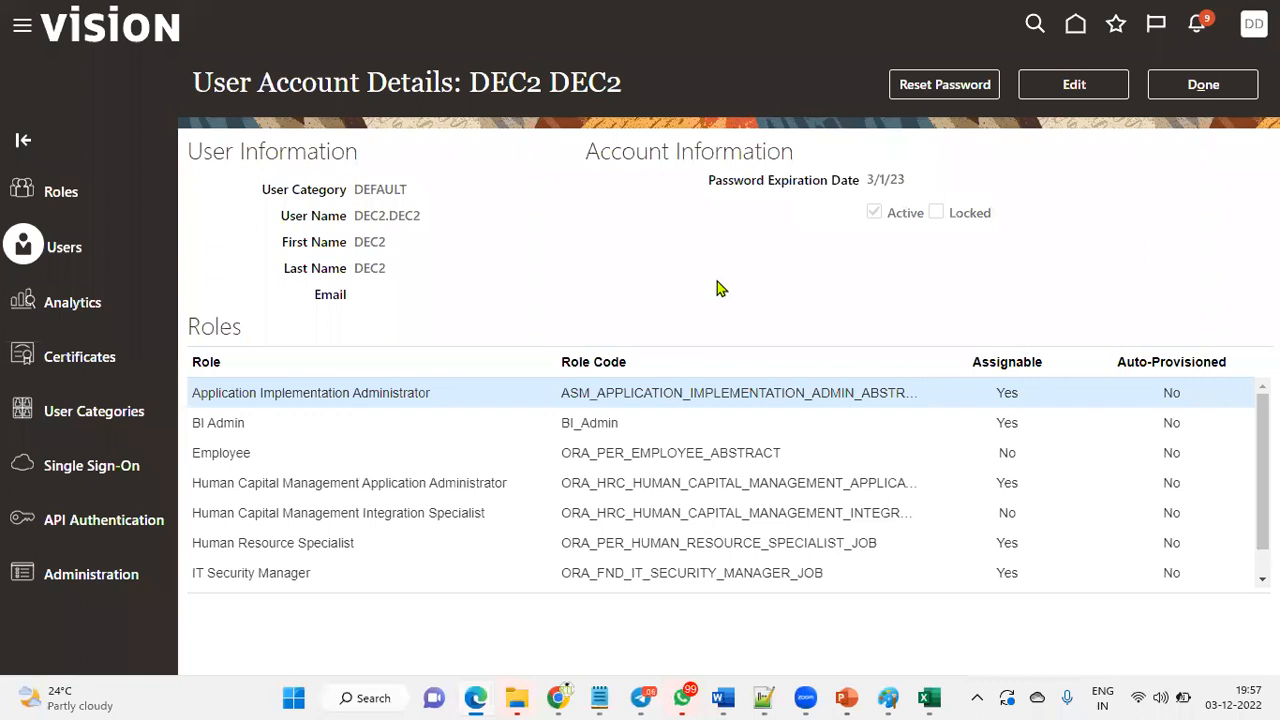
- Copy 'Application Implementation' from the first role name and open the user account for editing
click(609, 268)
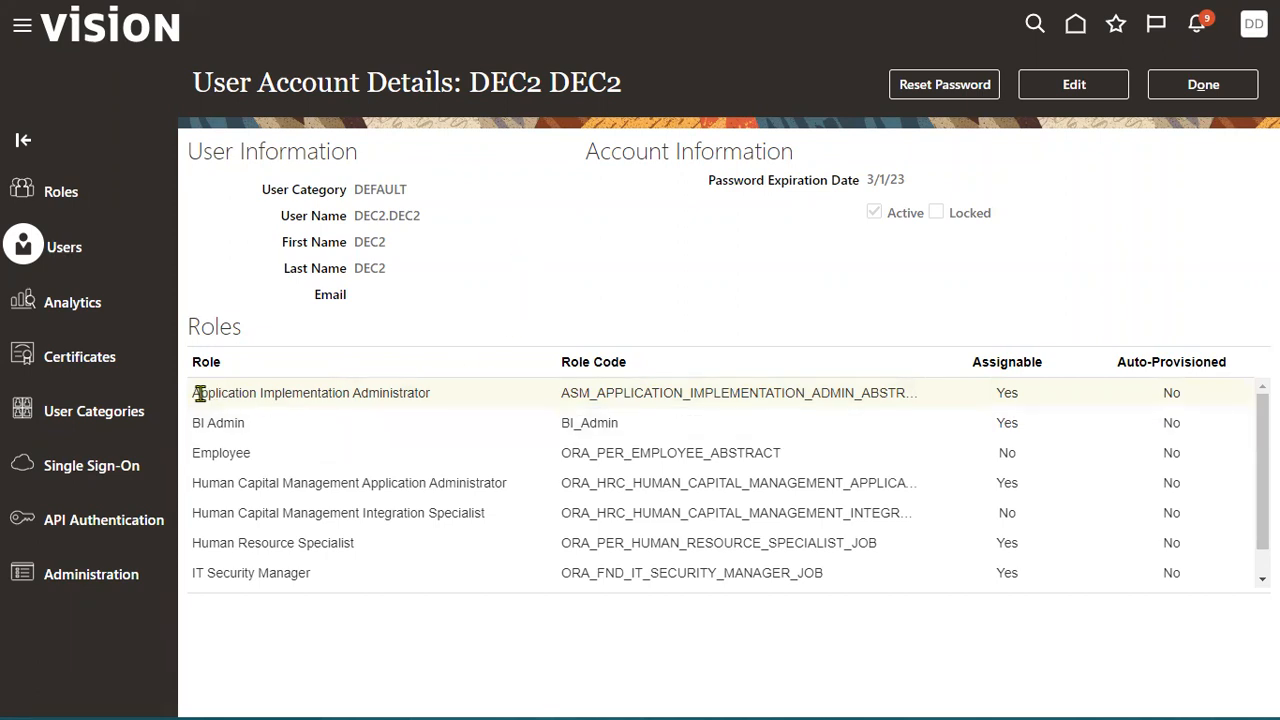
drag(196, 393, 447, 393)
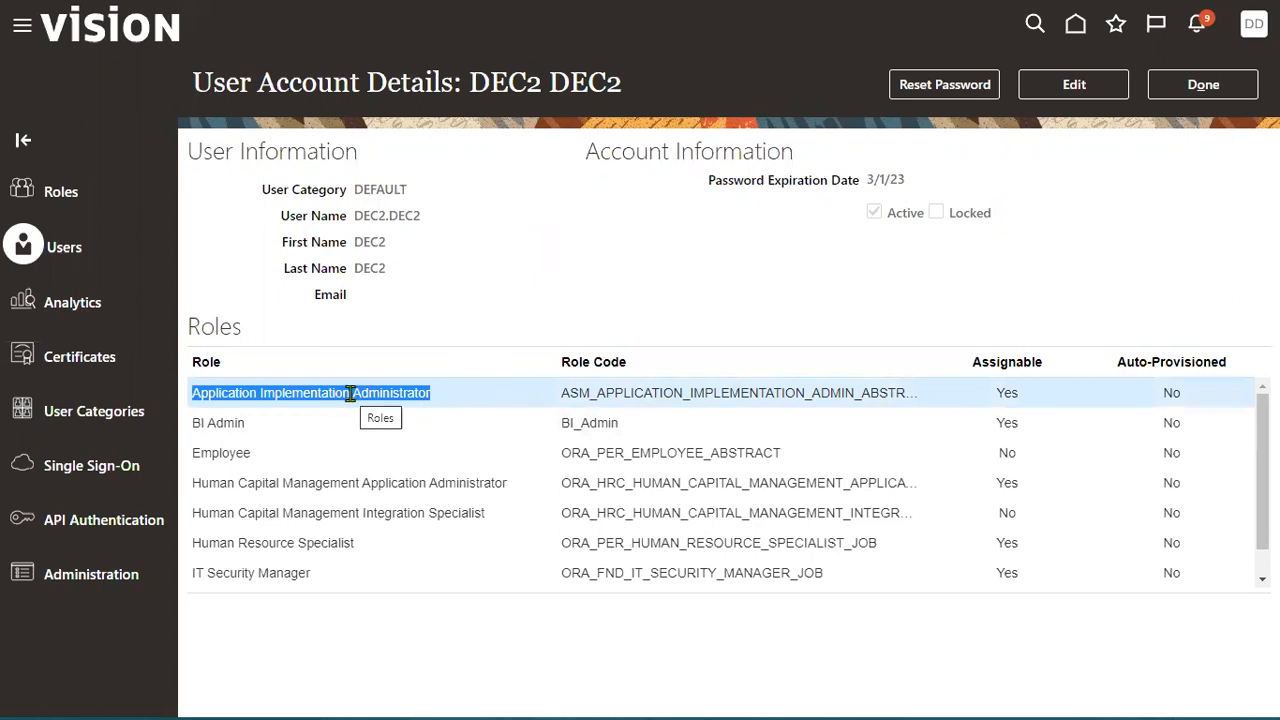
click(370, 390)
drag(354, 393, 226, 396)
click(401, 394)
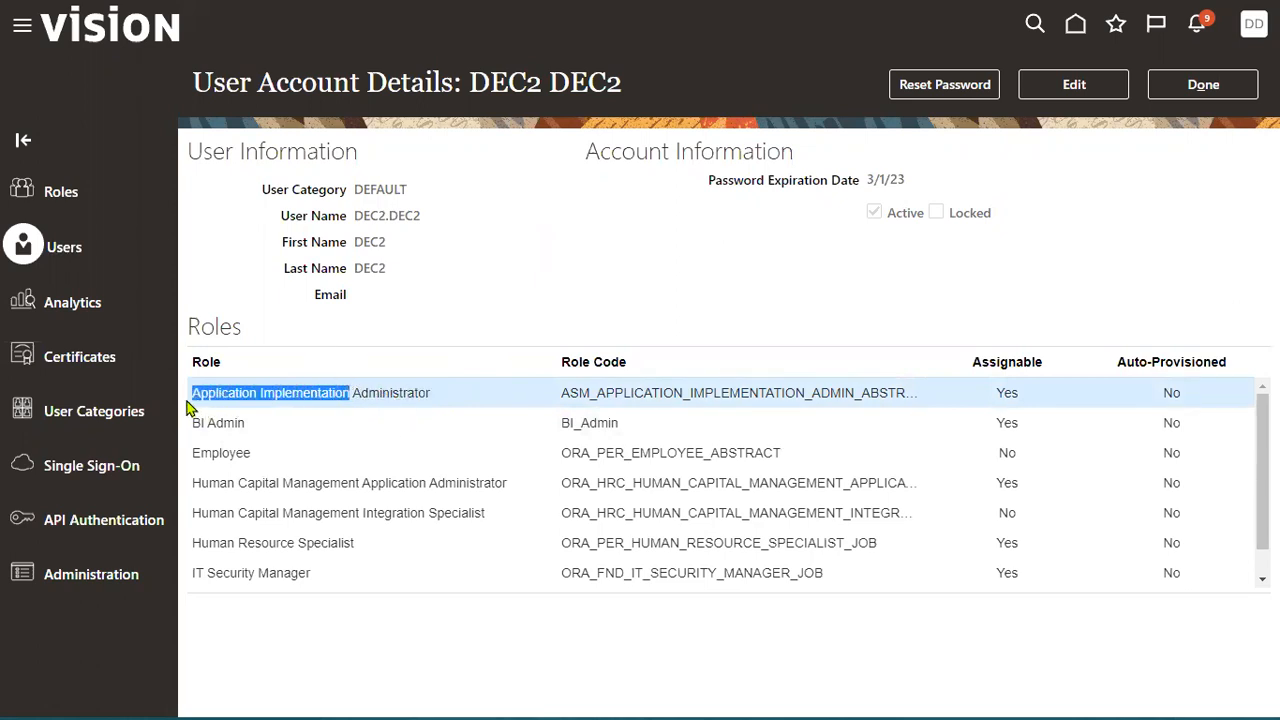
click(1062, 86)
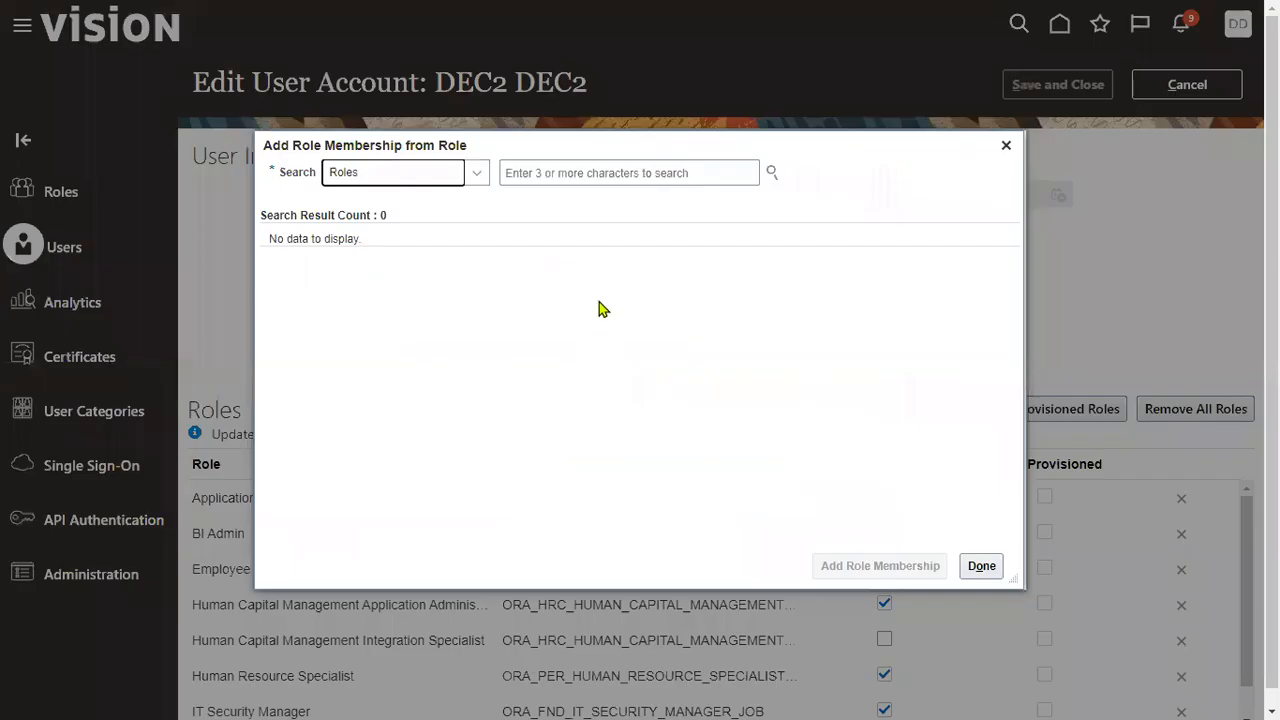
- Add the Application Implementation Consultant role, save the account, and return to the user list
click(549, 172)
text(Application Implementation)
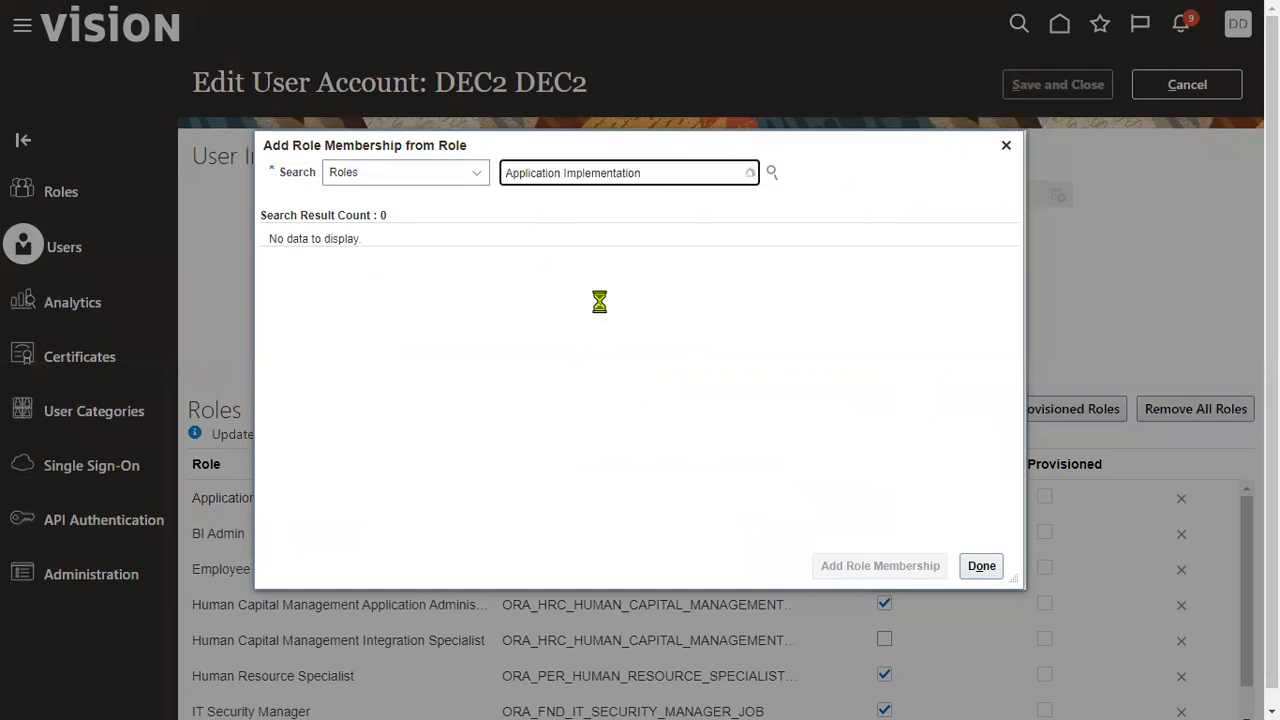
text(CON)
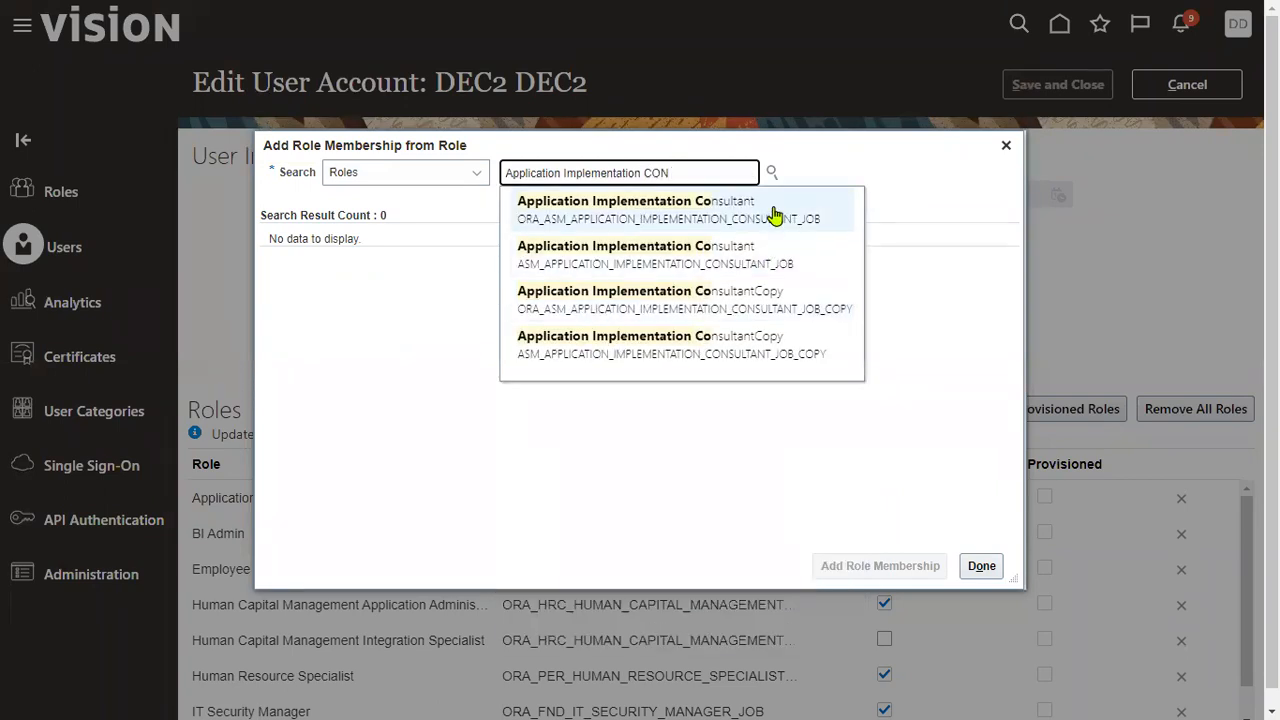
click(772, 206)
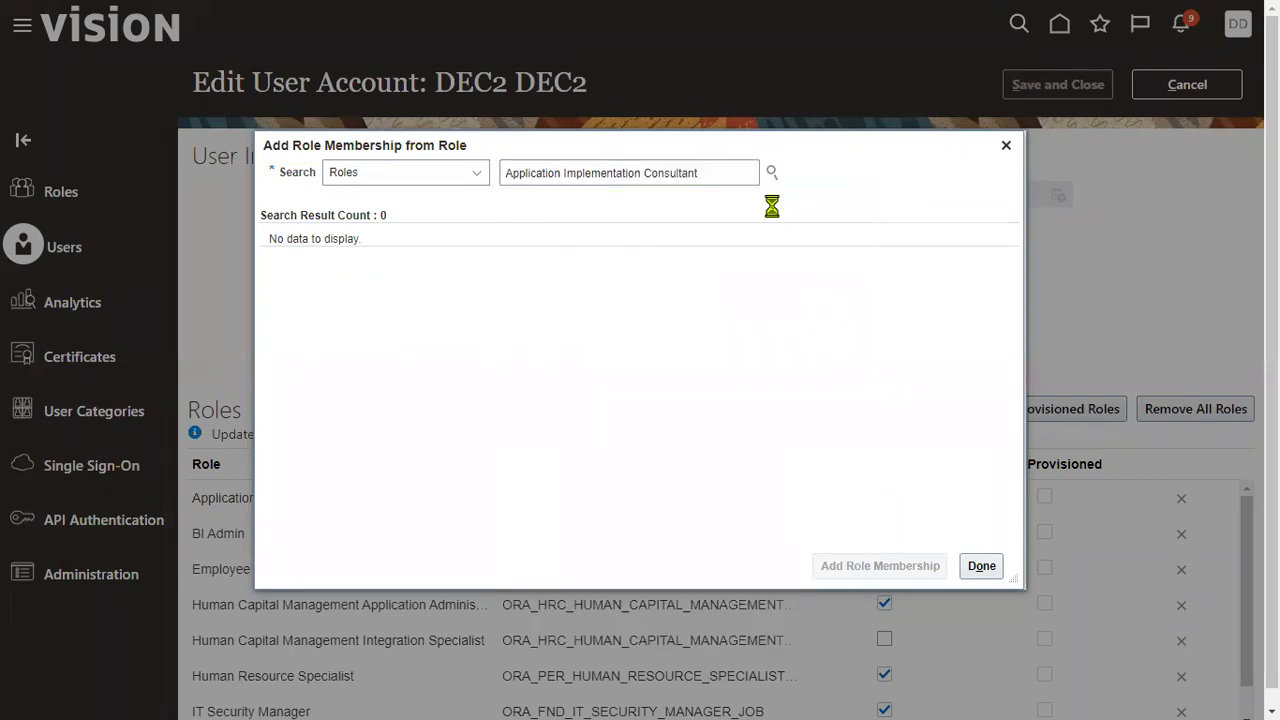
click(744, 258)
click(865, 566)
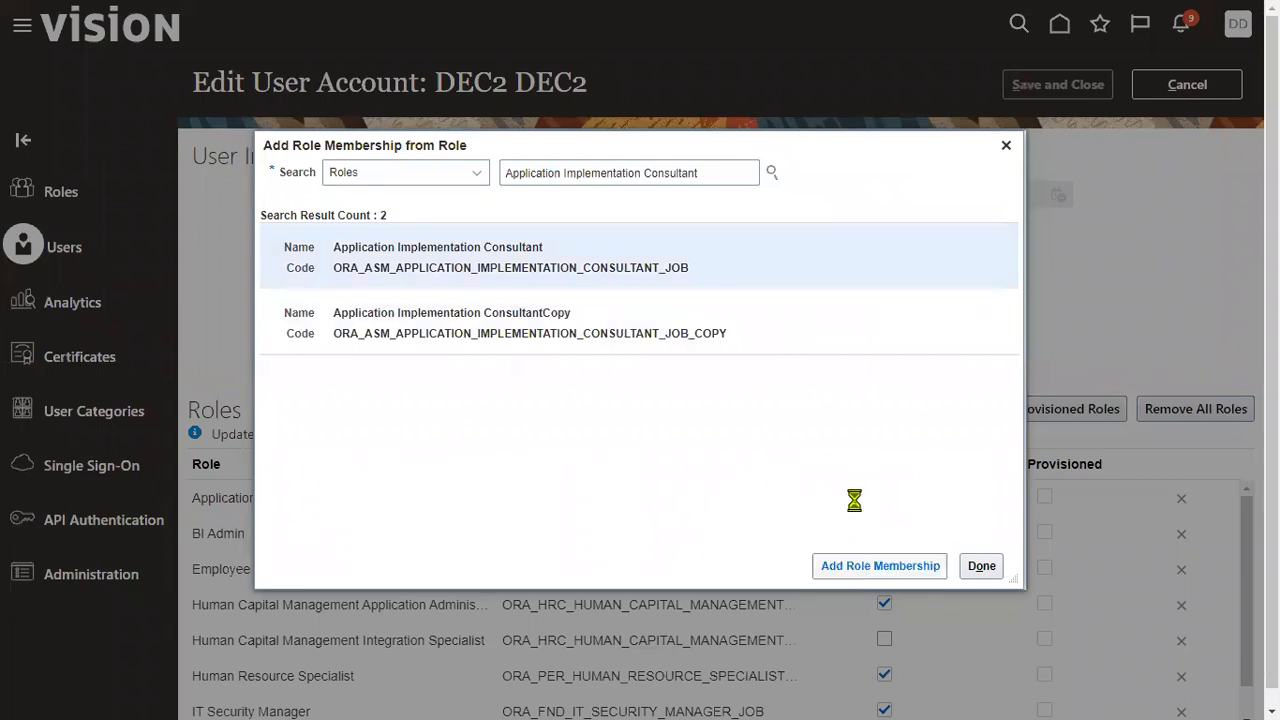
click(981, 566)
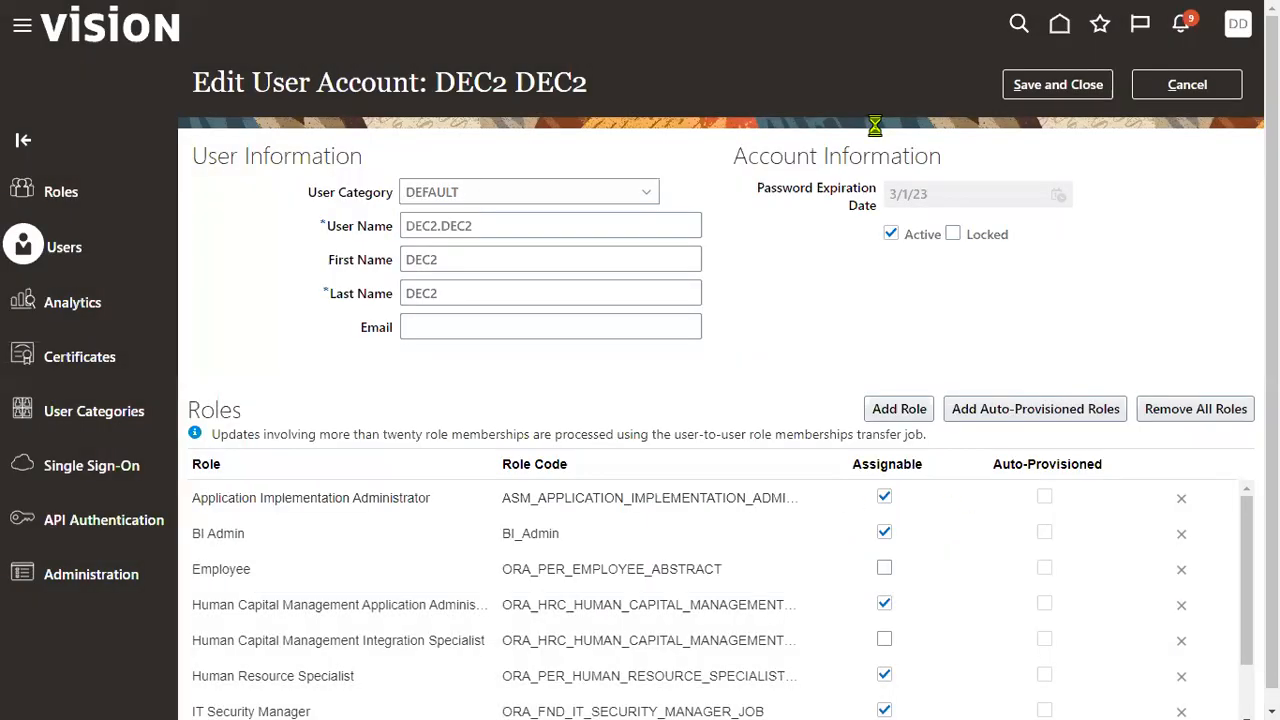
click(1057, 85)
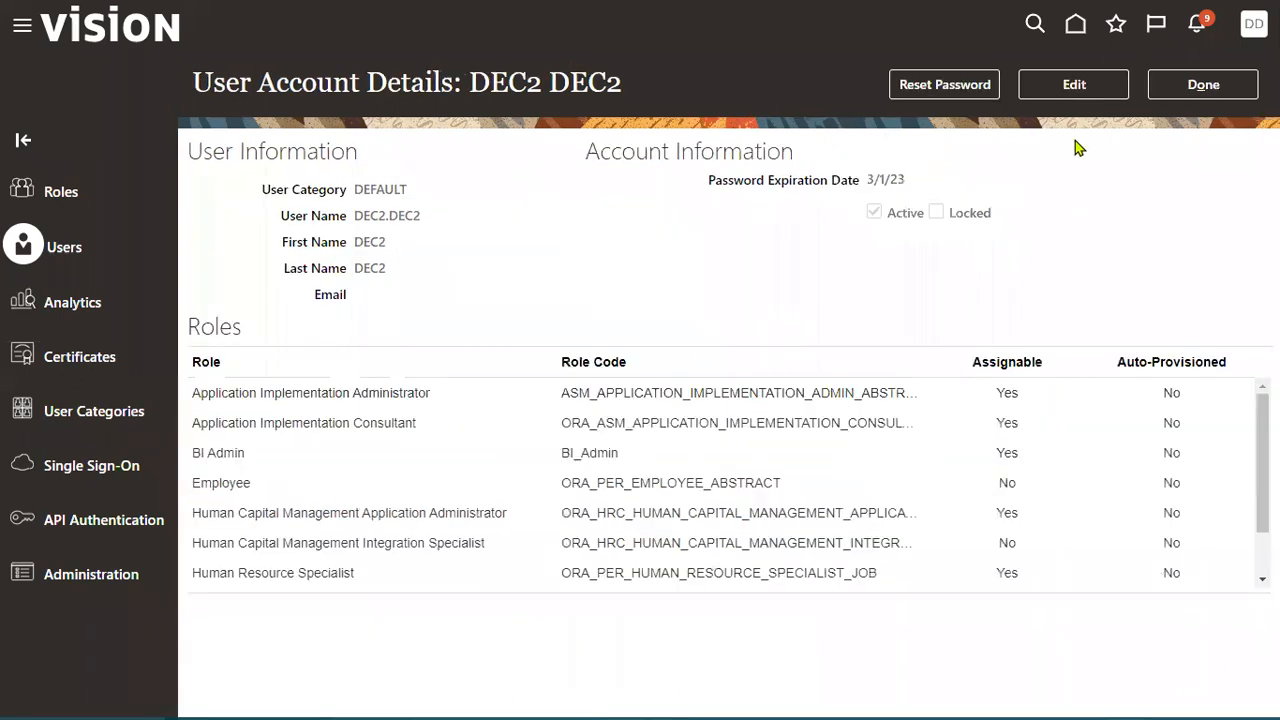
click(1203, 84)
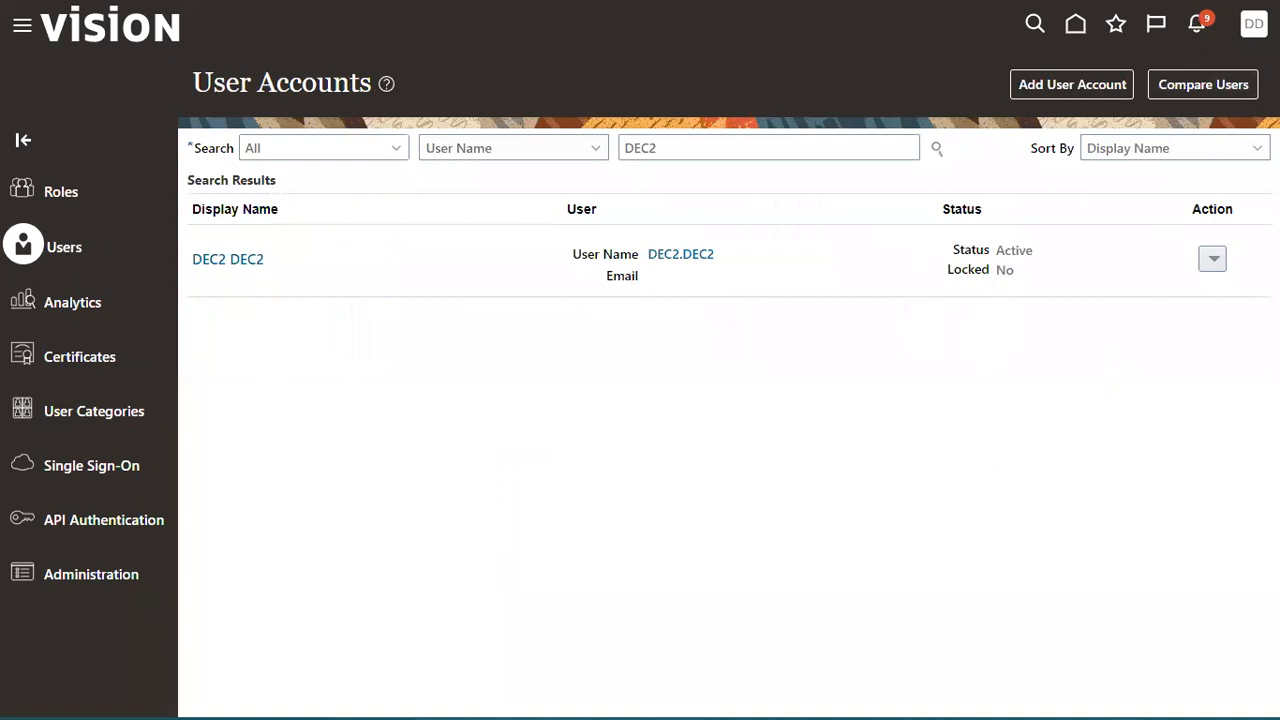
- Open Setup and Maintenance on the Financials offering
click(921, 308)
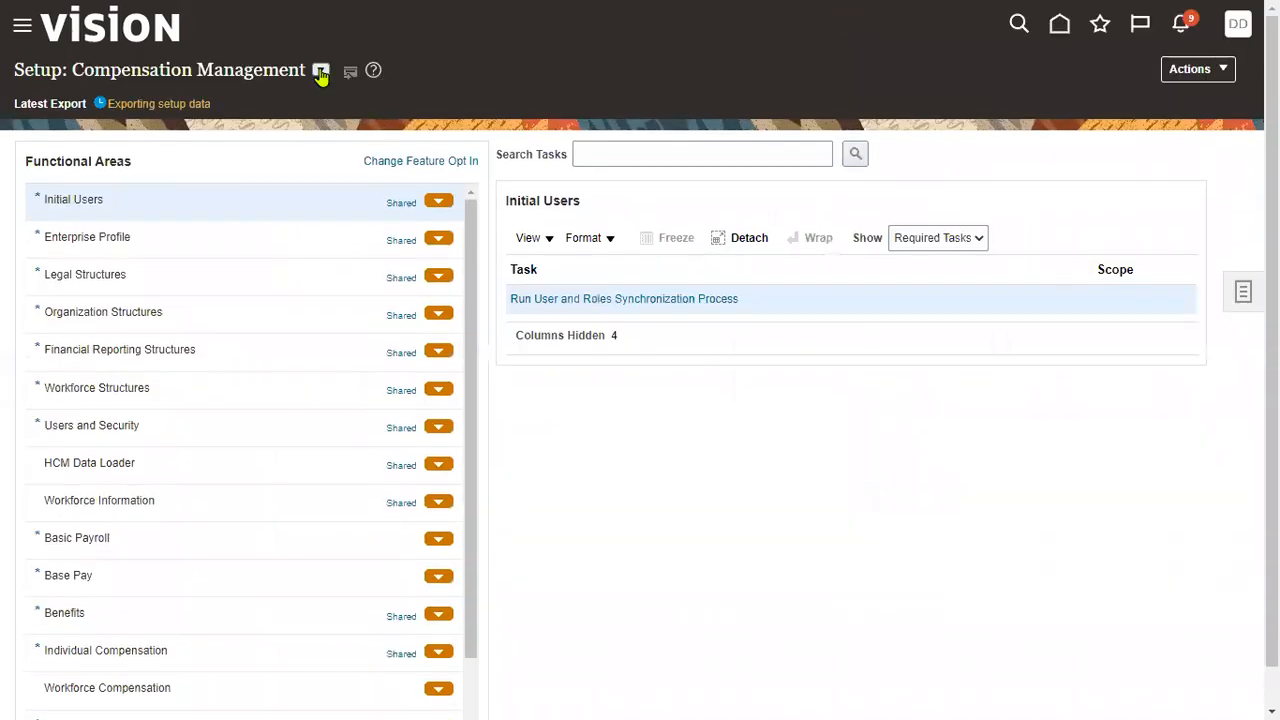
click(320, 70)
click(350, 197)
- Search Financials tasks for ASSIGN BUSINESS UNIT, find none, and choose Sign Out
click(725, 135)
text(Application Implementation)
drag(728, 133, 3, 59)
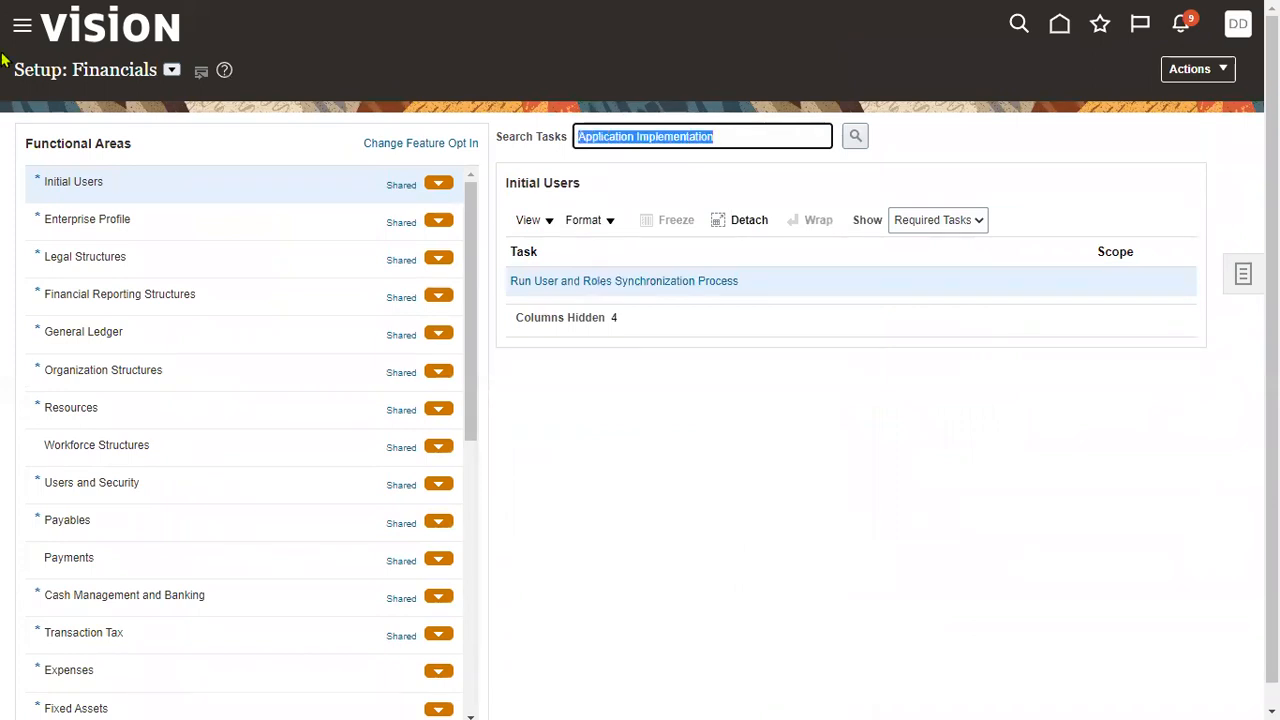
text(ASSIGN BUSINESS UNIT)
click(654, 197)
click(850, 142)
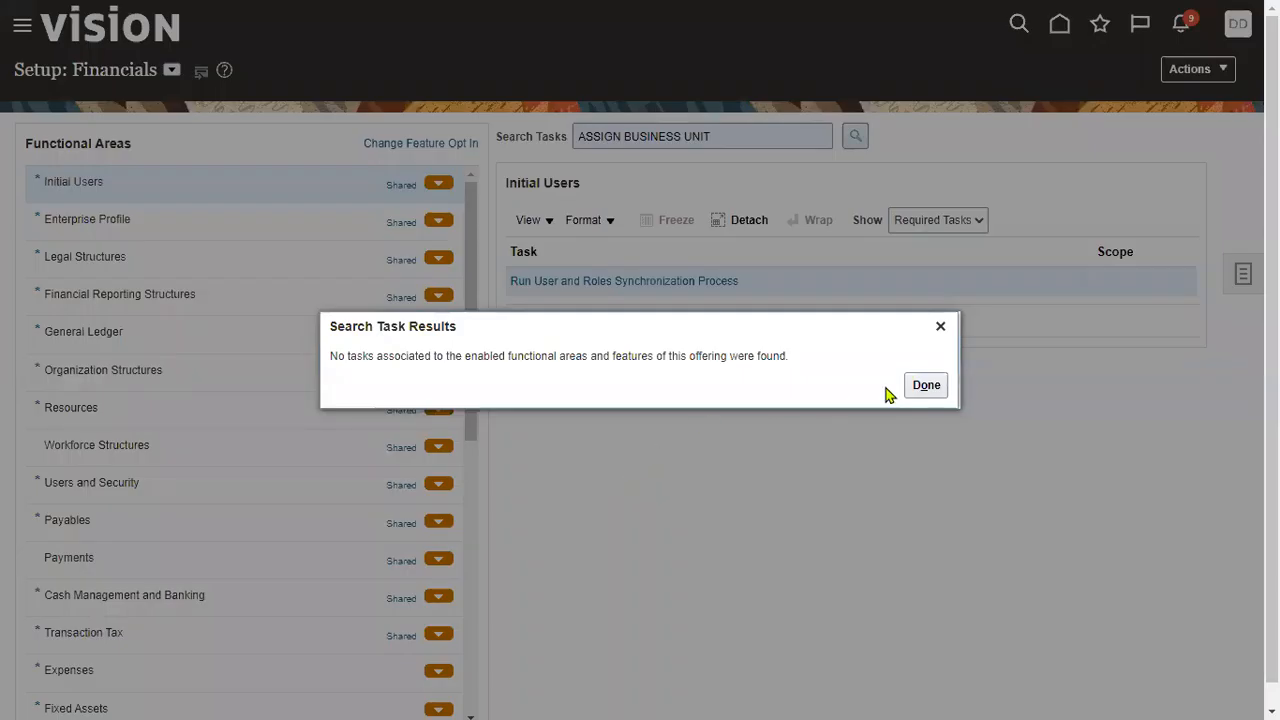
click(925, 385)
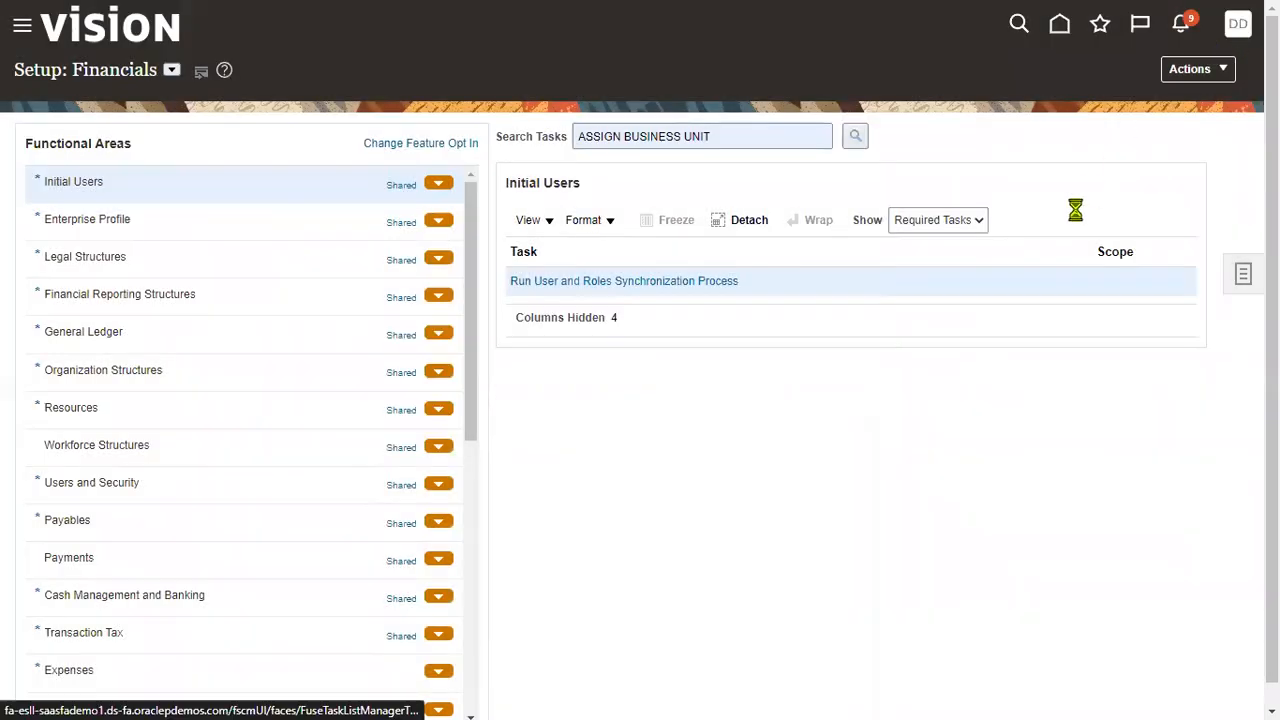
click(1238, 23)
click(1203, 69)
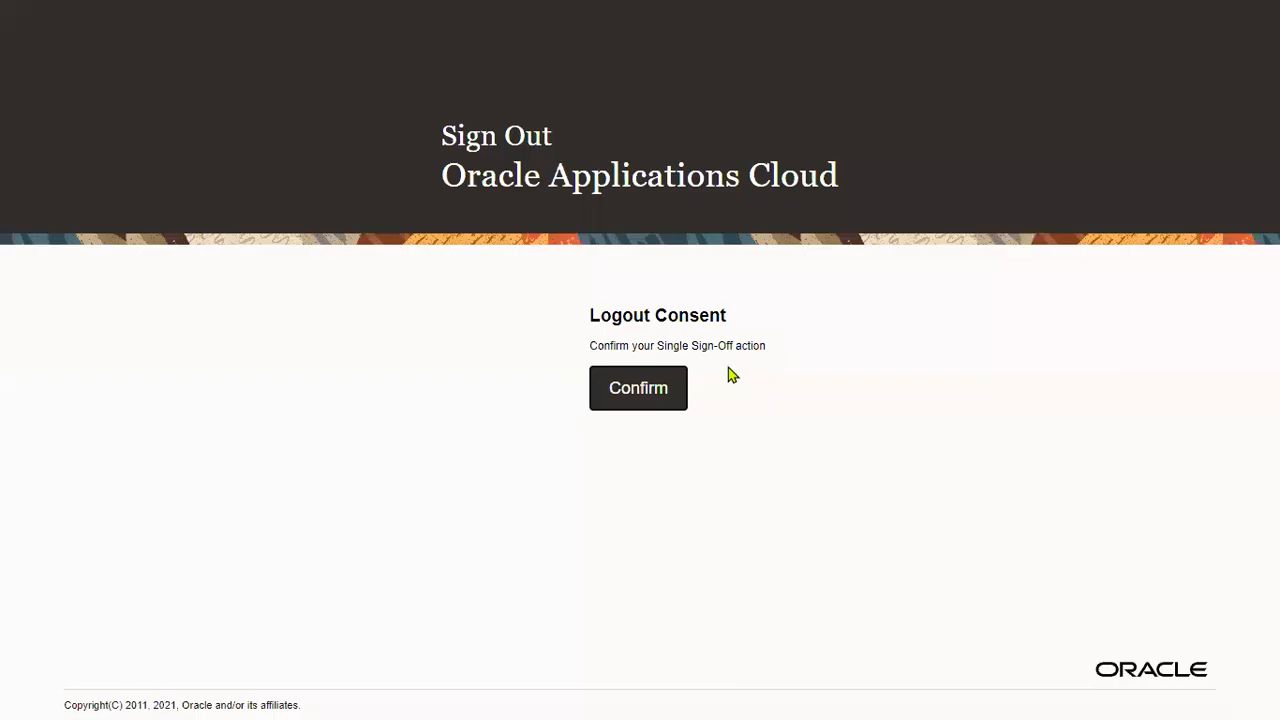
- Confirm sign-out and sign back in with the edited user's saved credentials
click(632, 393)
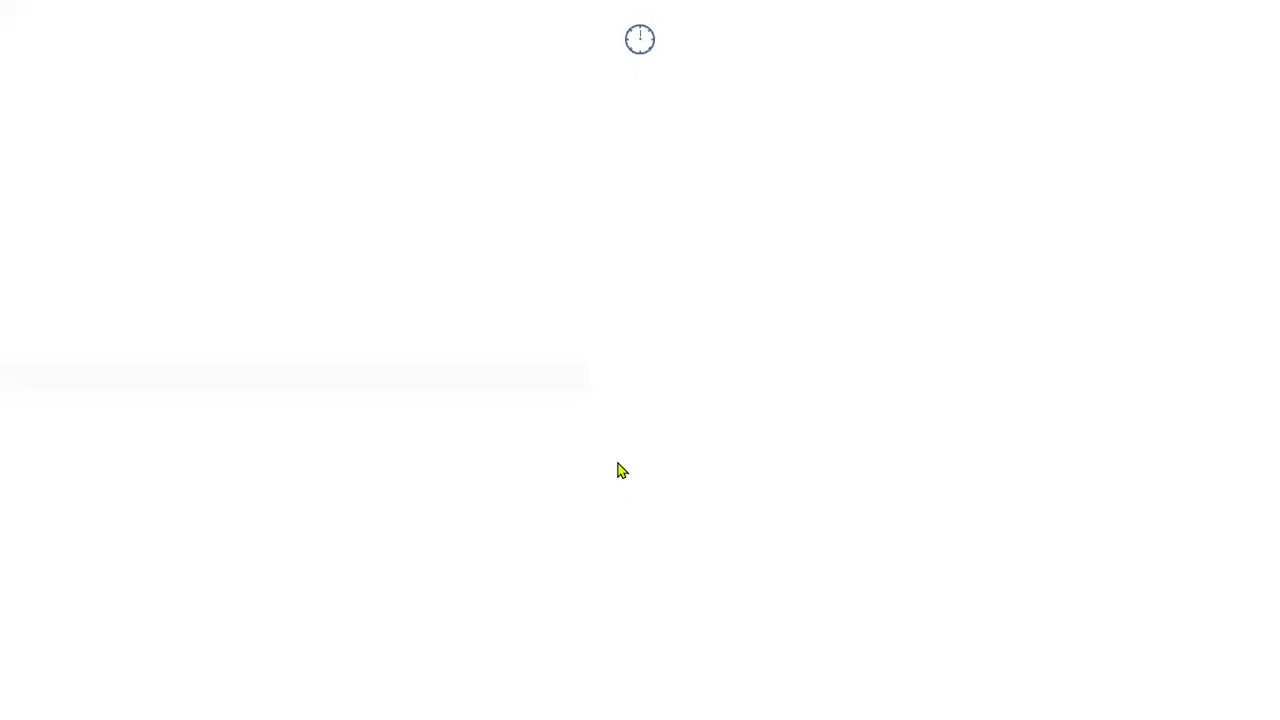
text(S)
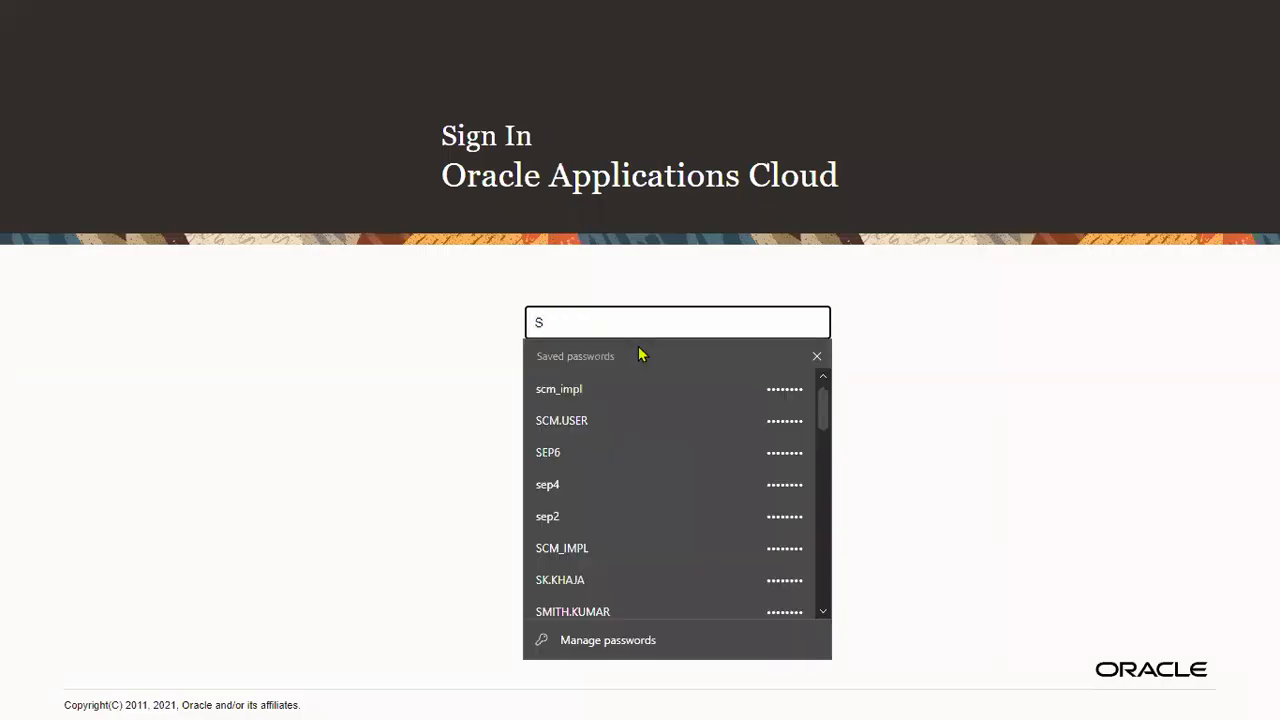
key(BackSpace)
text(DEC)
click(643, 395)
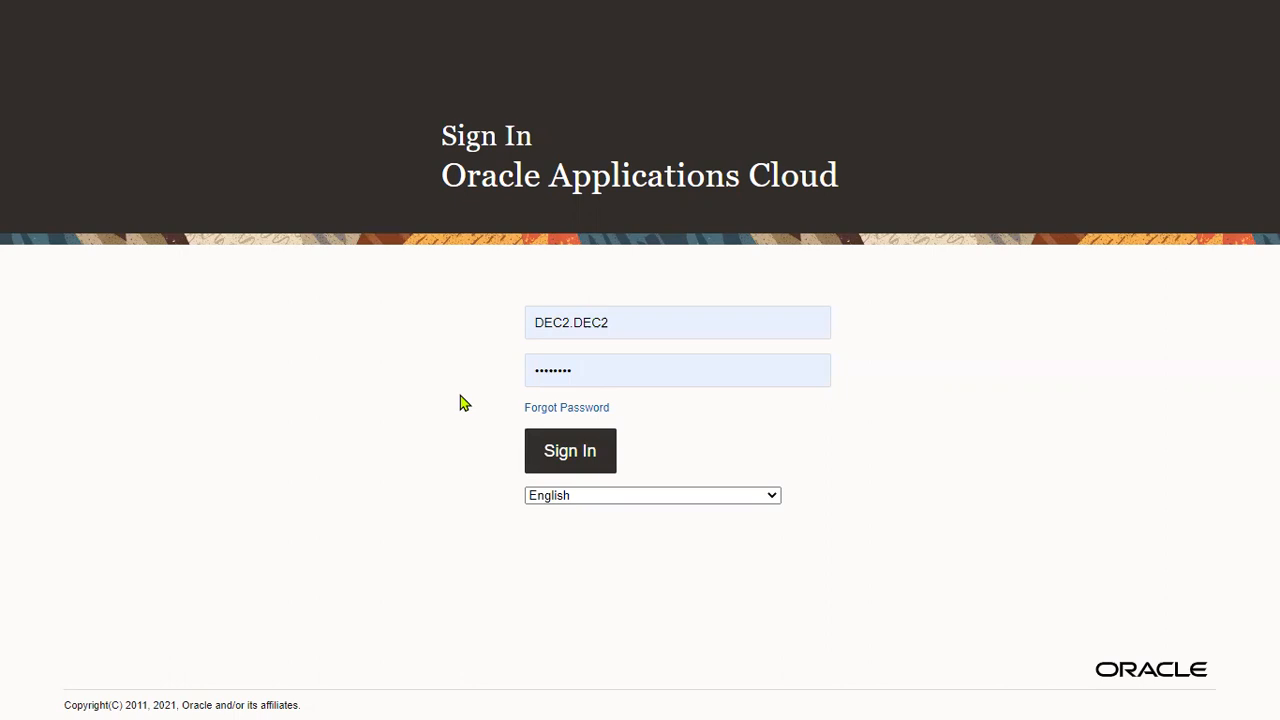
key(Return)
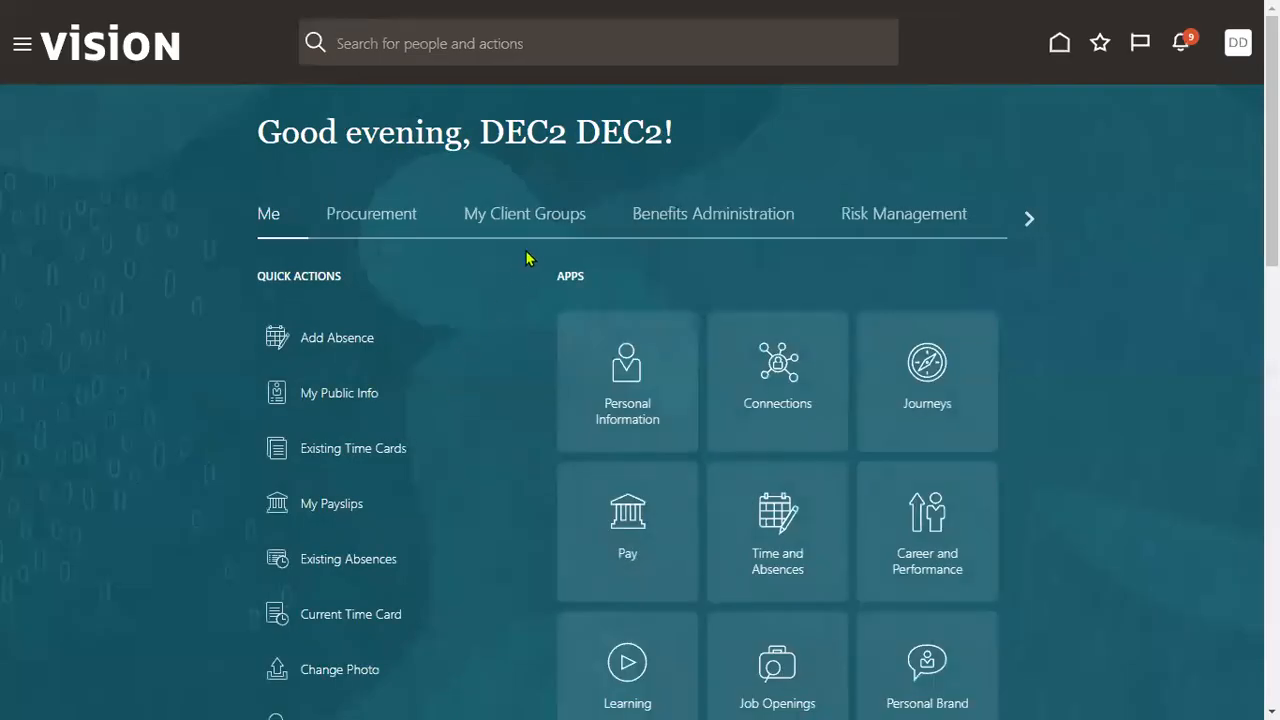
- Go to Setup and Maintenance from the account settings menu
click(22, 46)
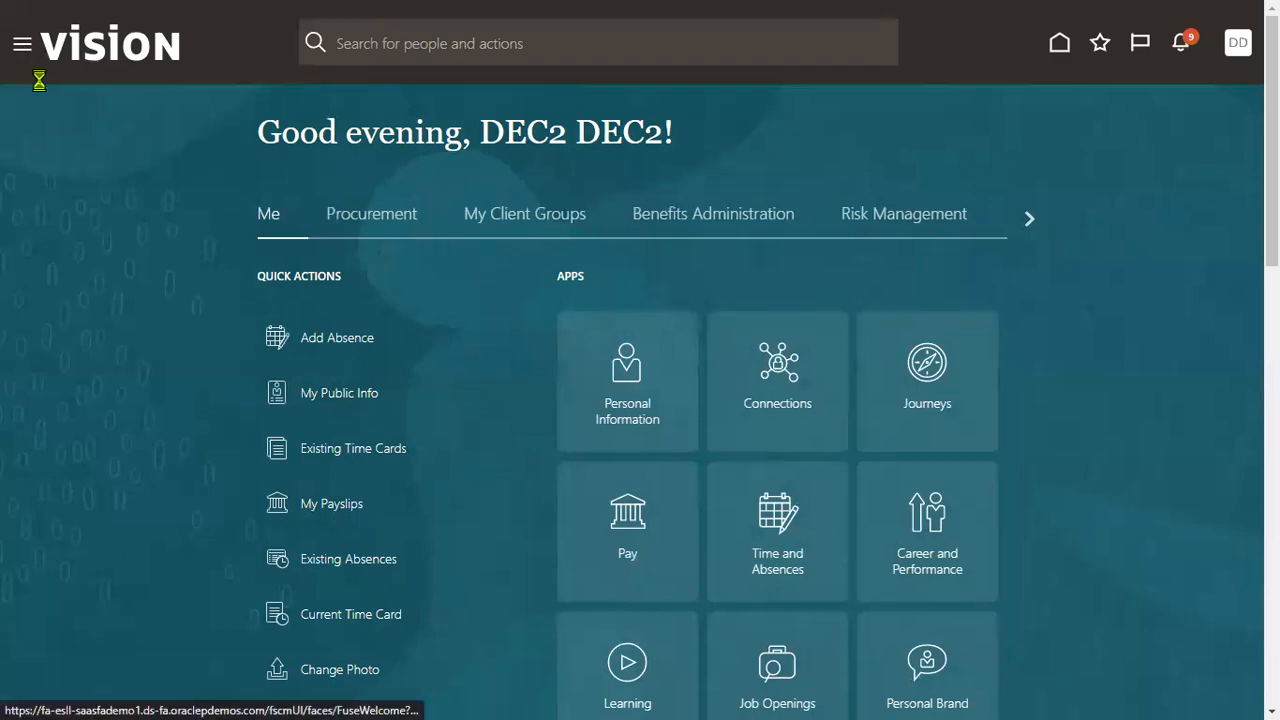
click(1190, 147)
click(1240, 43)
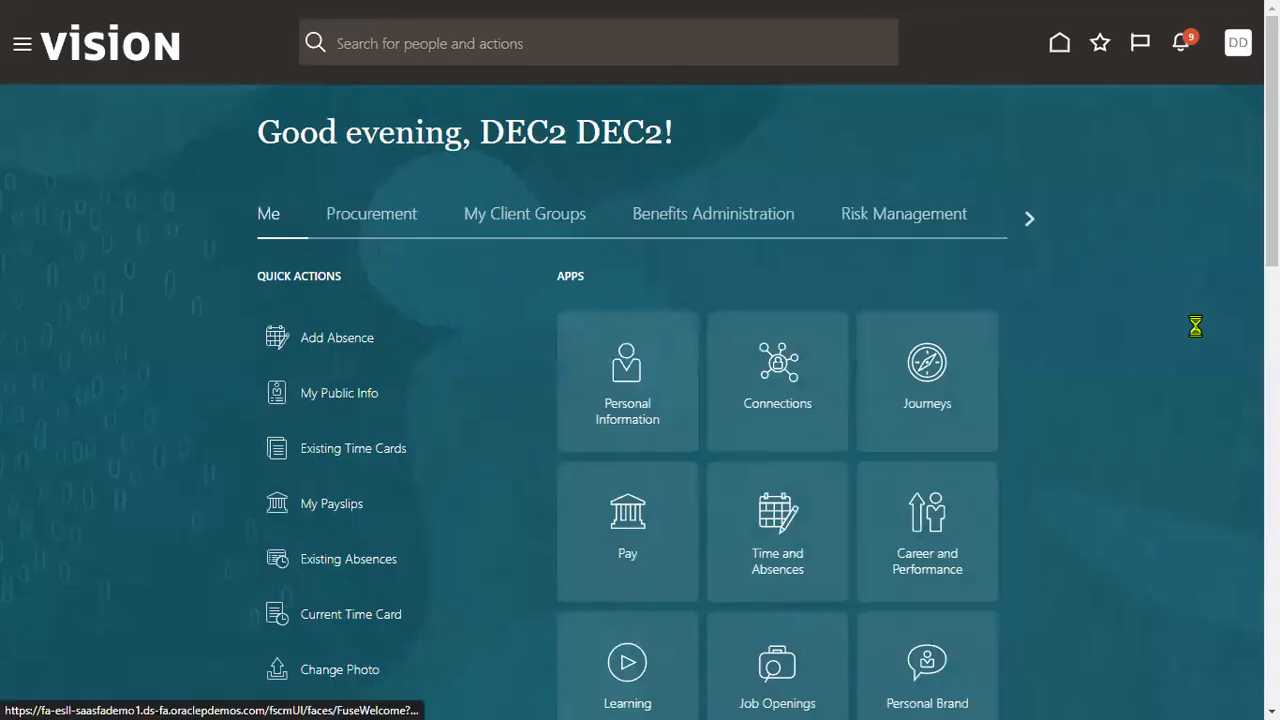
click(911, 327)
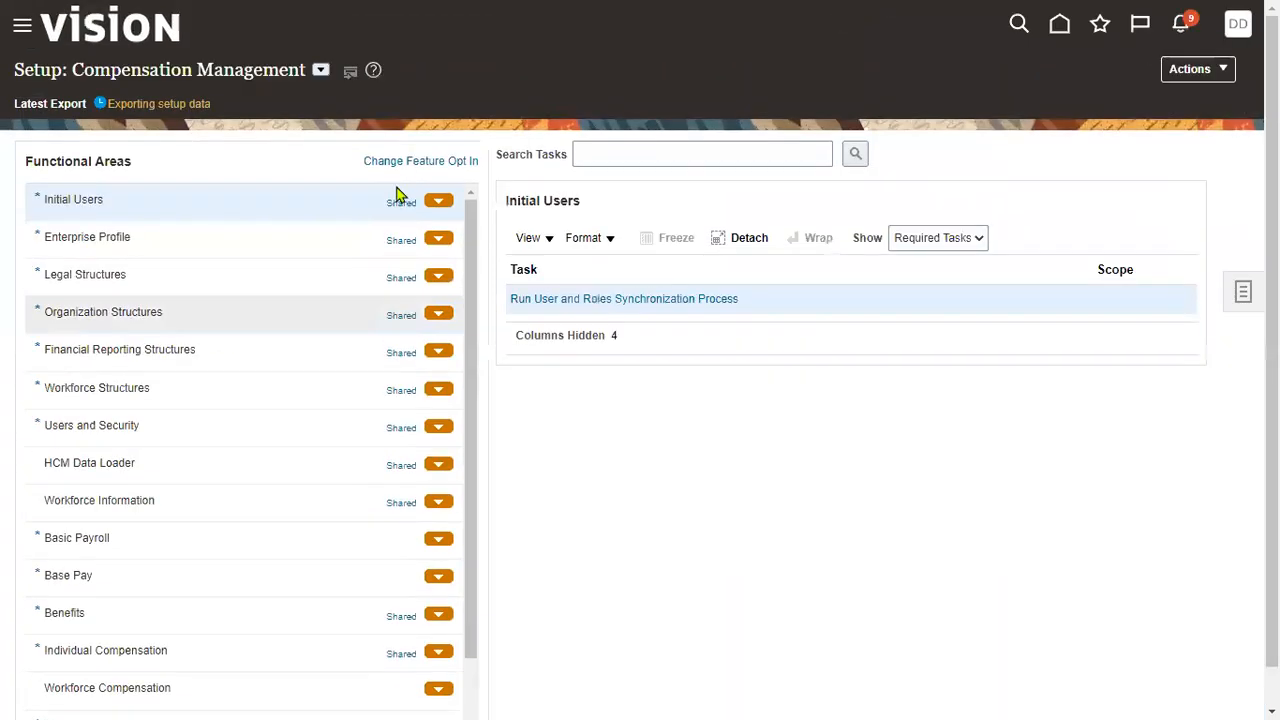
- Switch setup to the Financials offering and search its tasks for ASSIGN BUSINESS UNIT, dismissing the no-results message
click(320, 70)
click(330, 197)
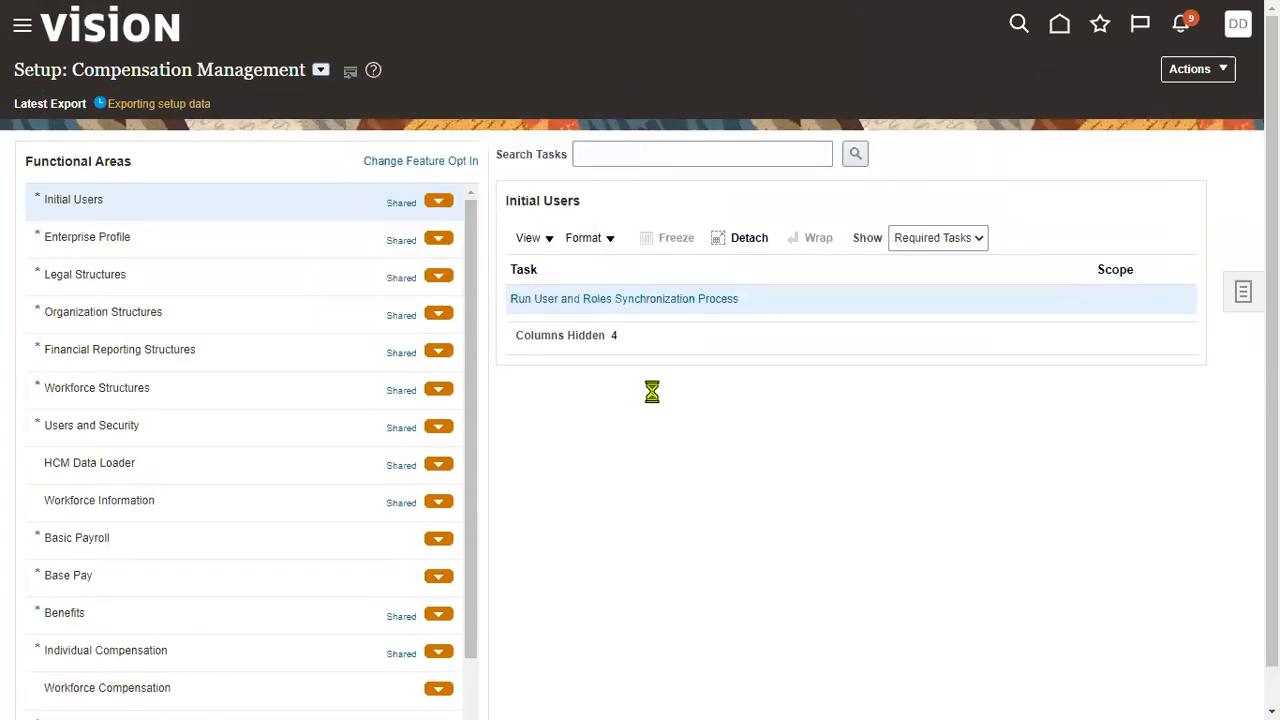
click(618, 142)
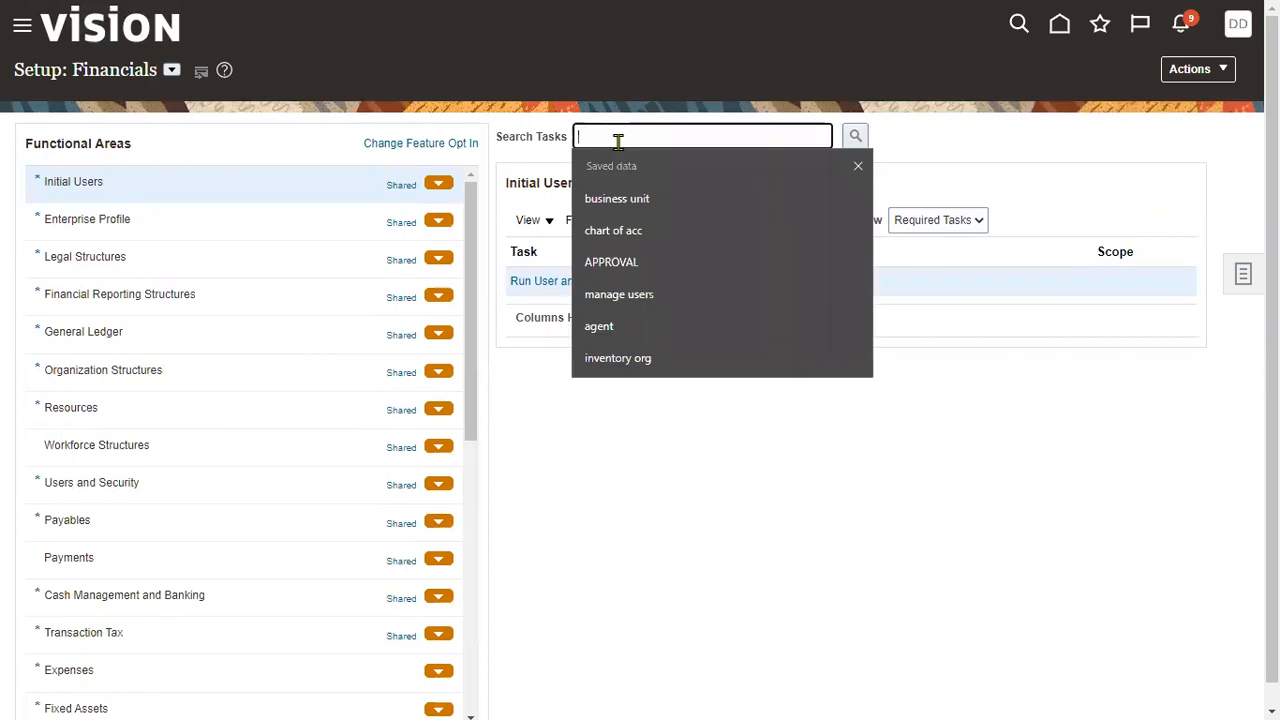
text(ASSIGN BUSINESS UNIT)
click(691, 208)
click(855, 137)
click(928, 387)
- Search setup for 'assign busi' to find the business unit tasks, then expand the navigator's Tools section
click(1244, 280)
click(1108, 336)
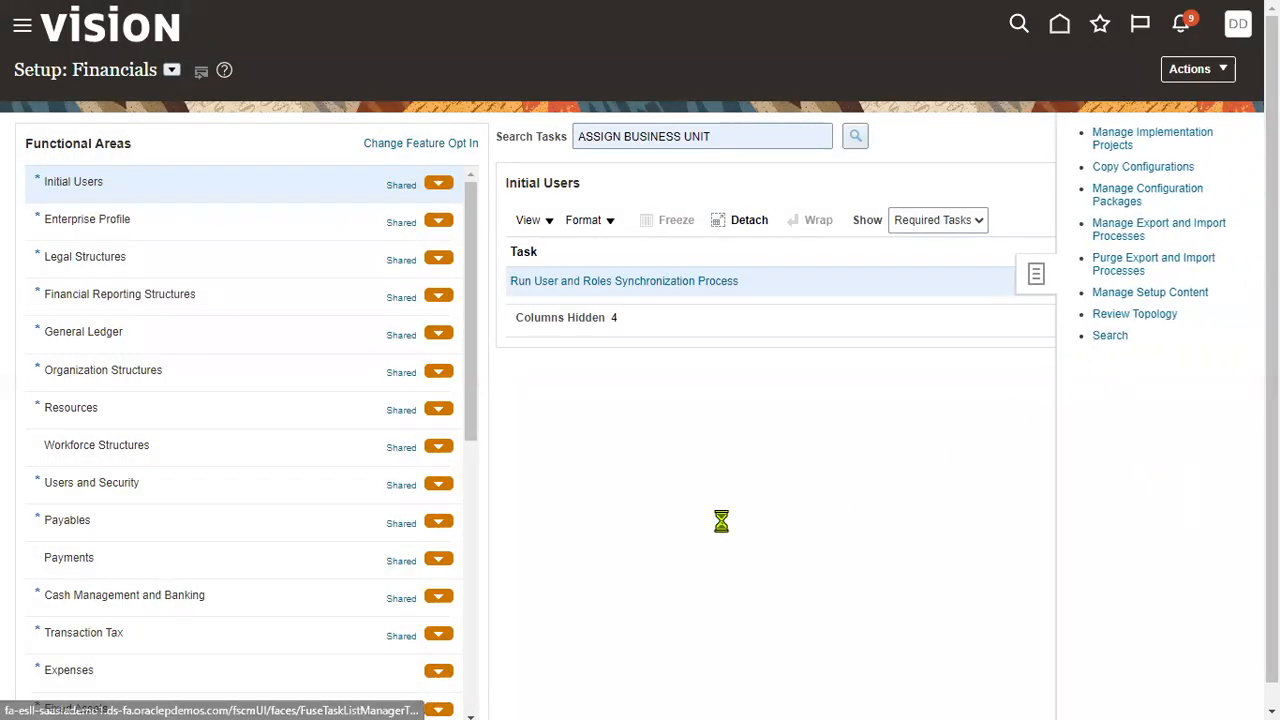
click(322, 144)
text(assign busi)
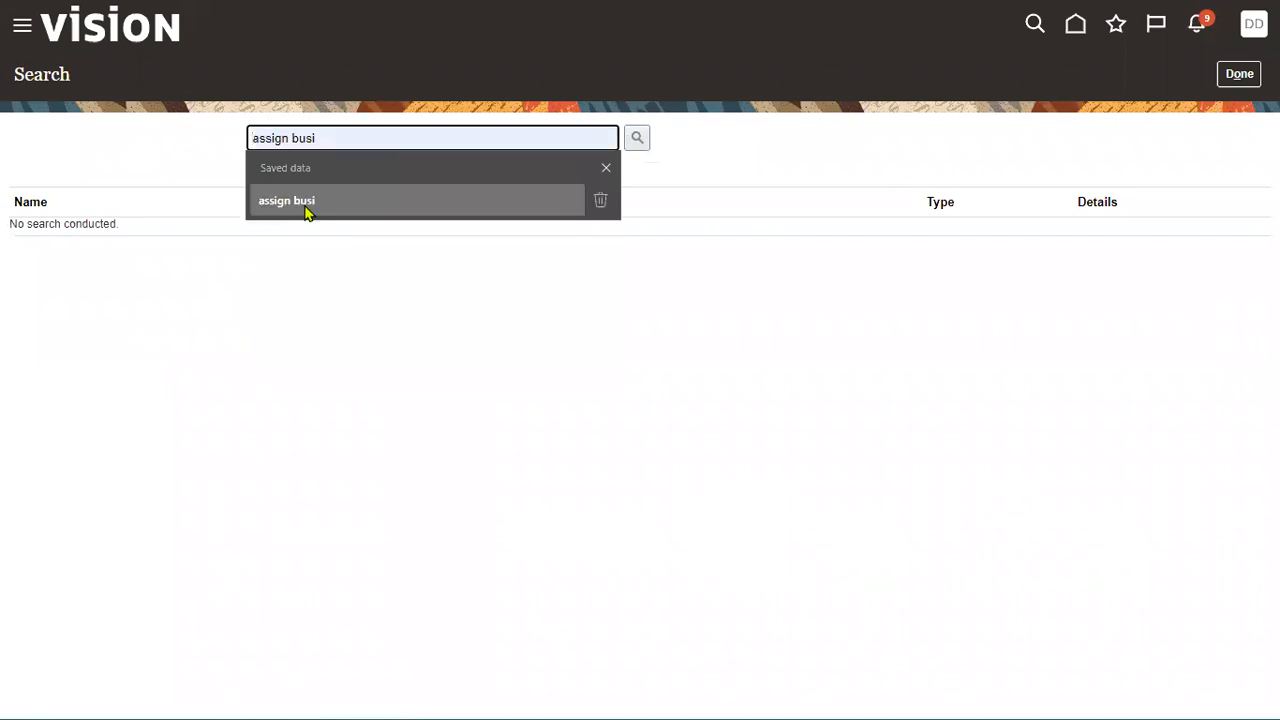
click(306, 206)
click(637, 138)
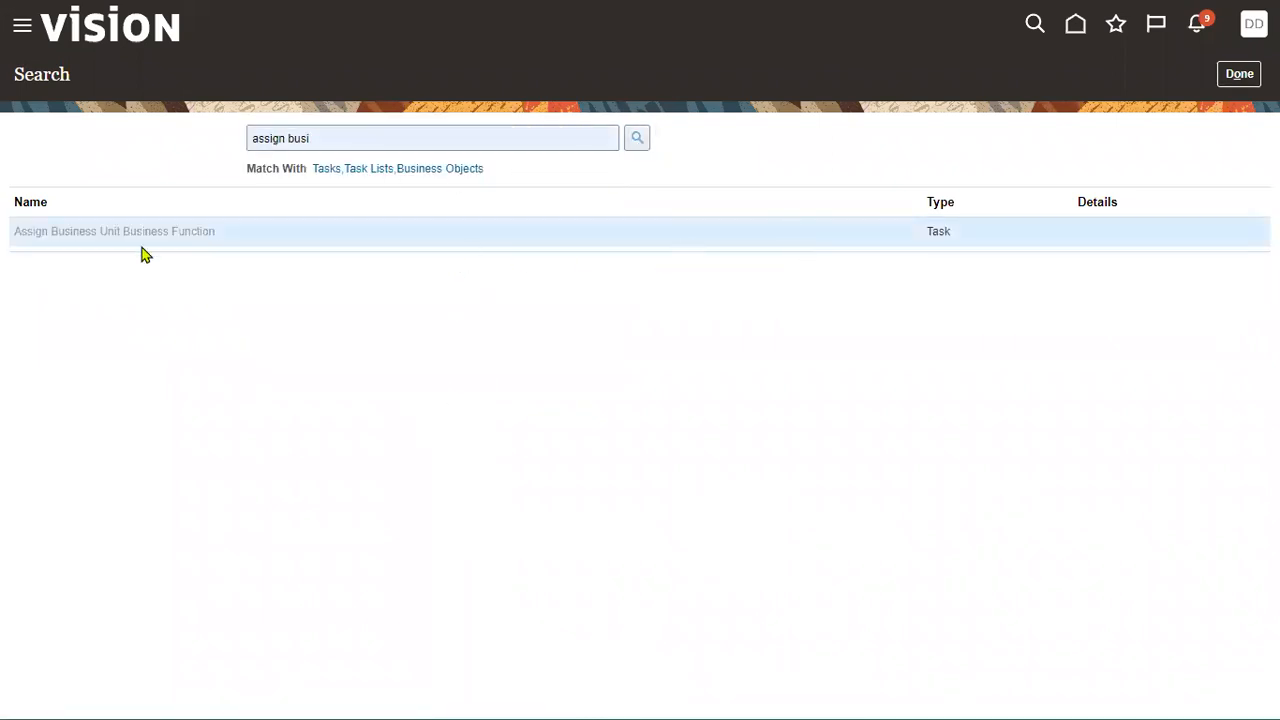
click(22, 28)
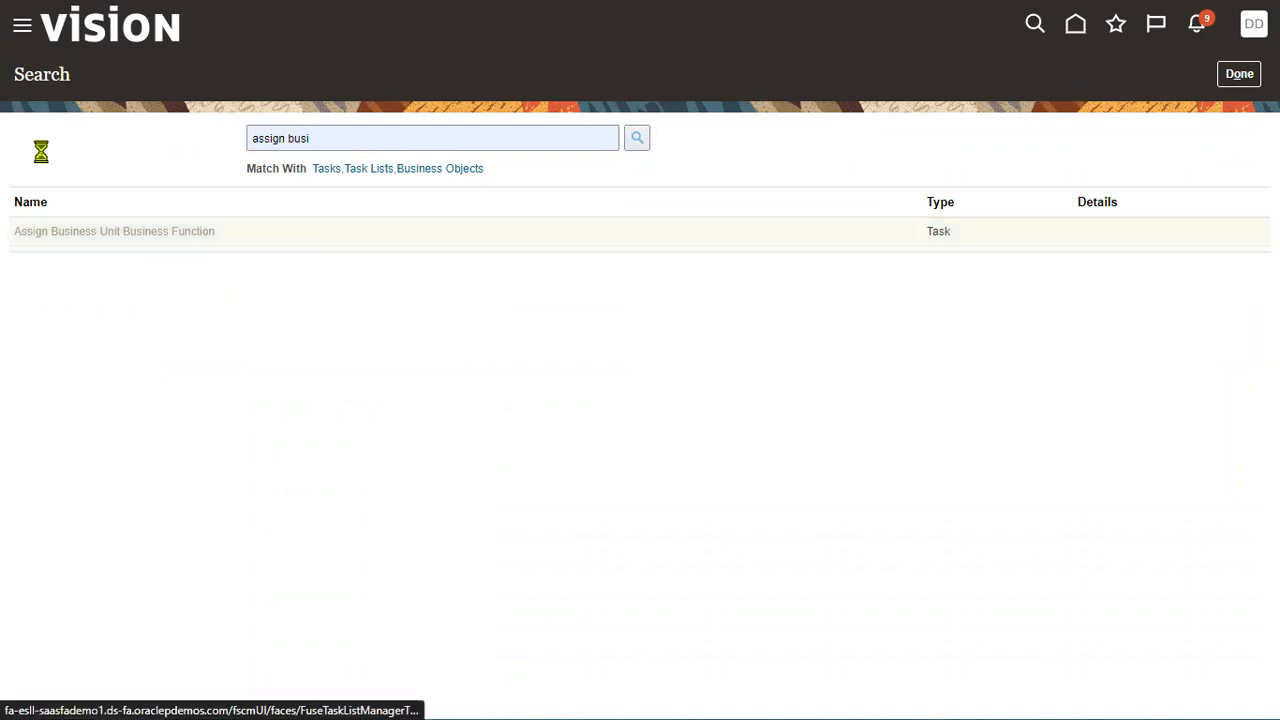
click(83, 350)
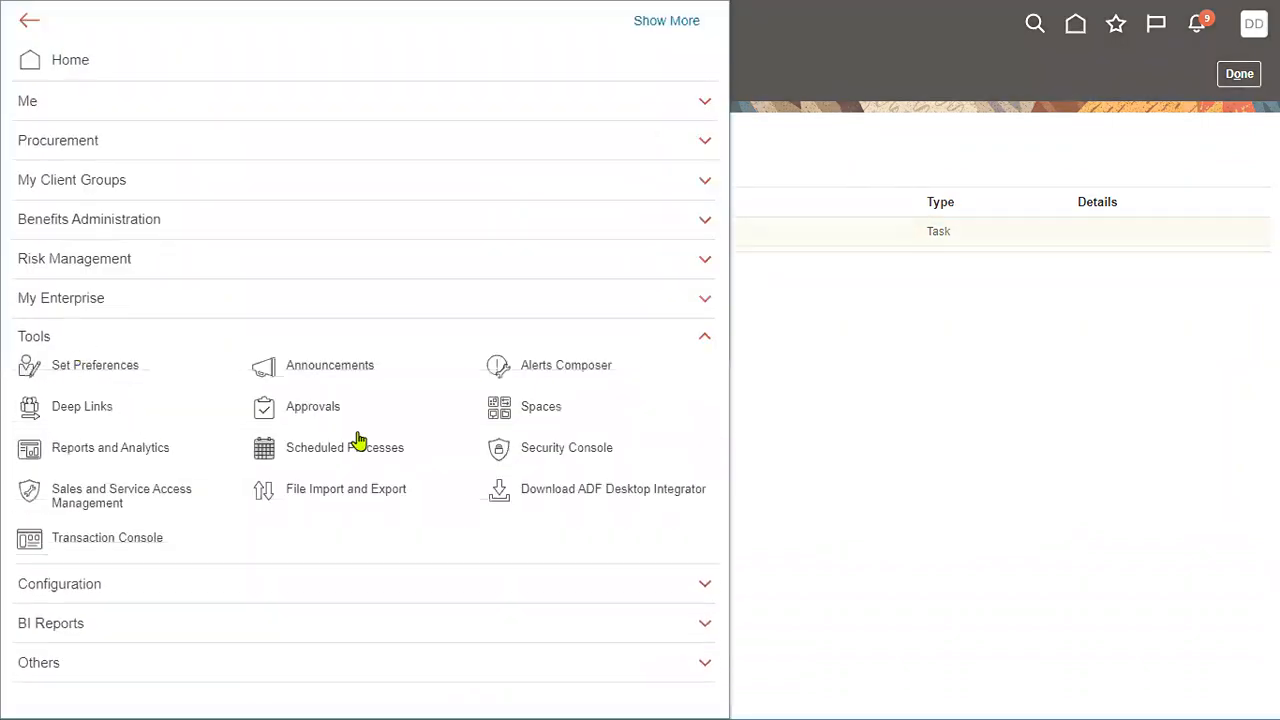
- Open the Security Console and search for the demo user's account
click(557, 452)
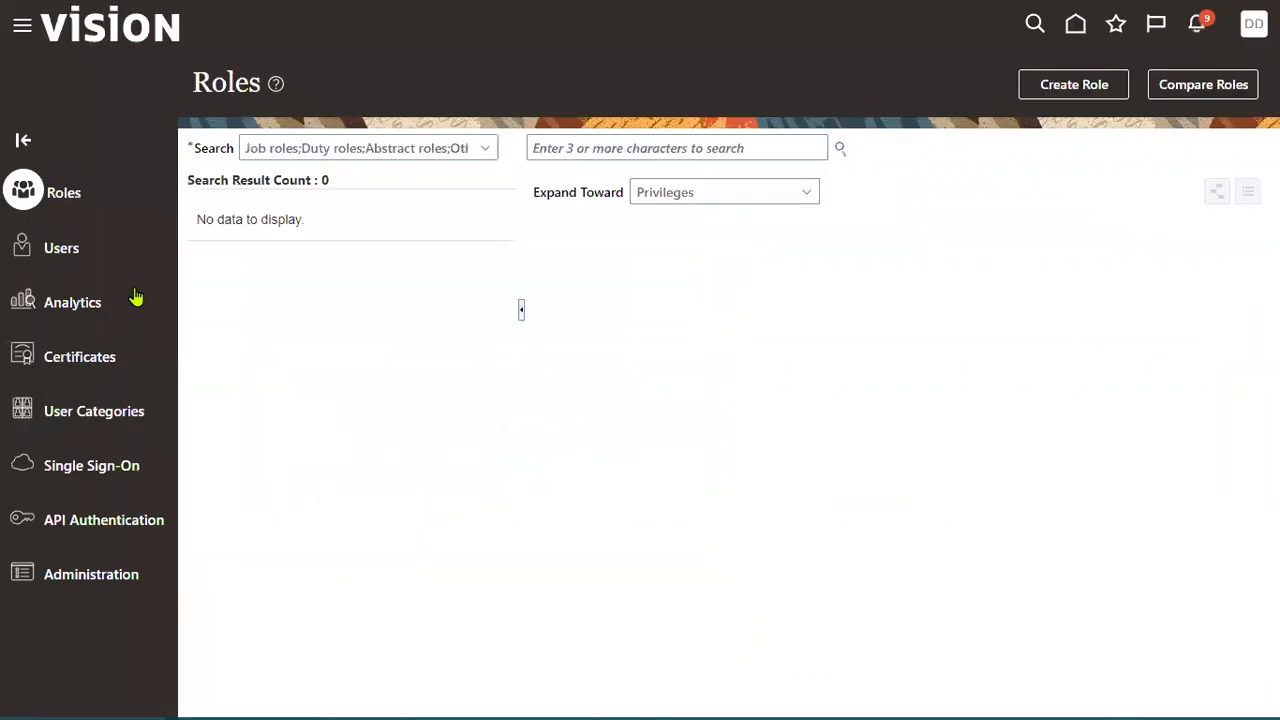
click(735, 145)
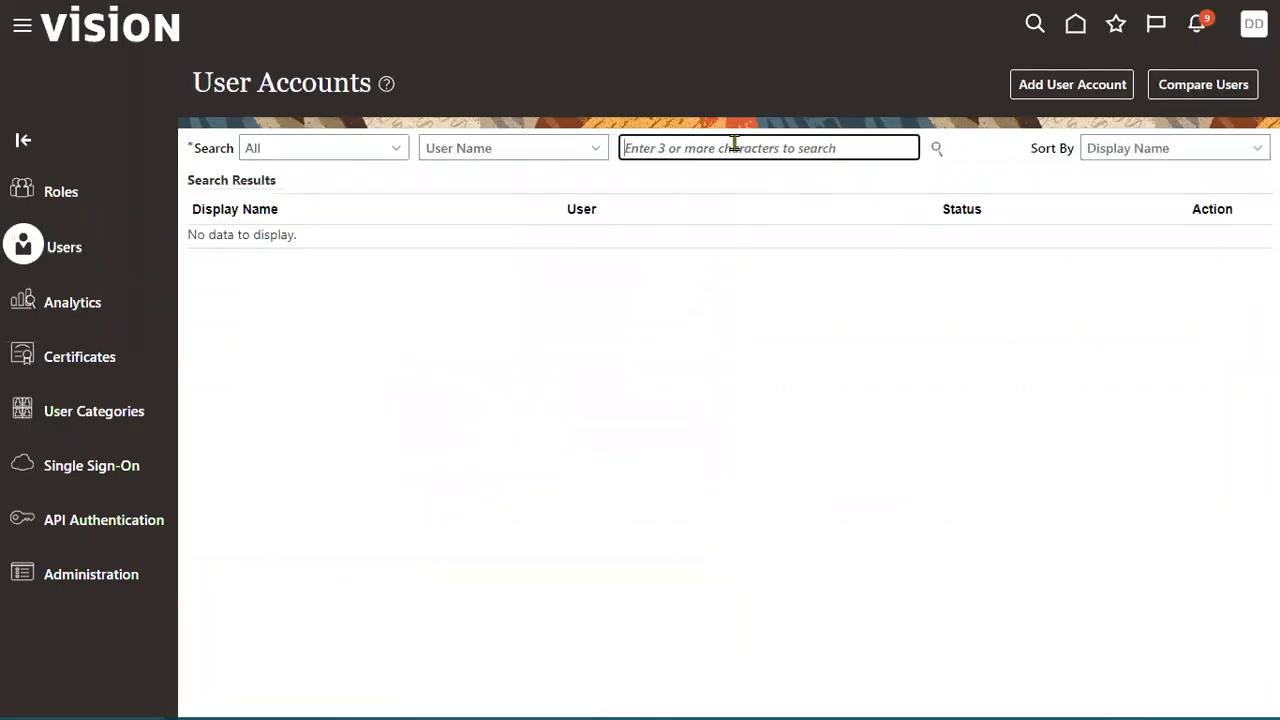
text(DEC2)
click(937, 149)
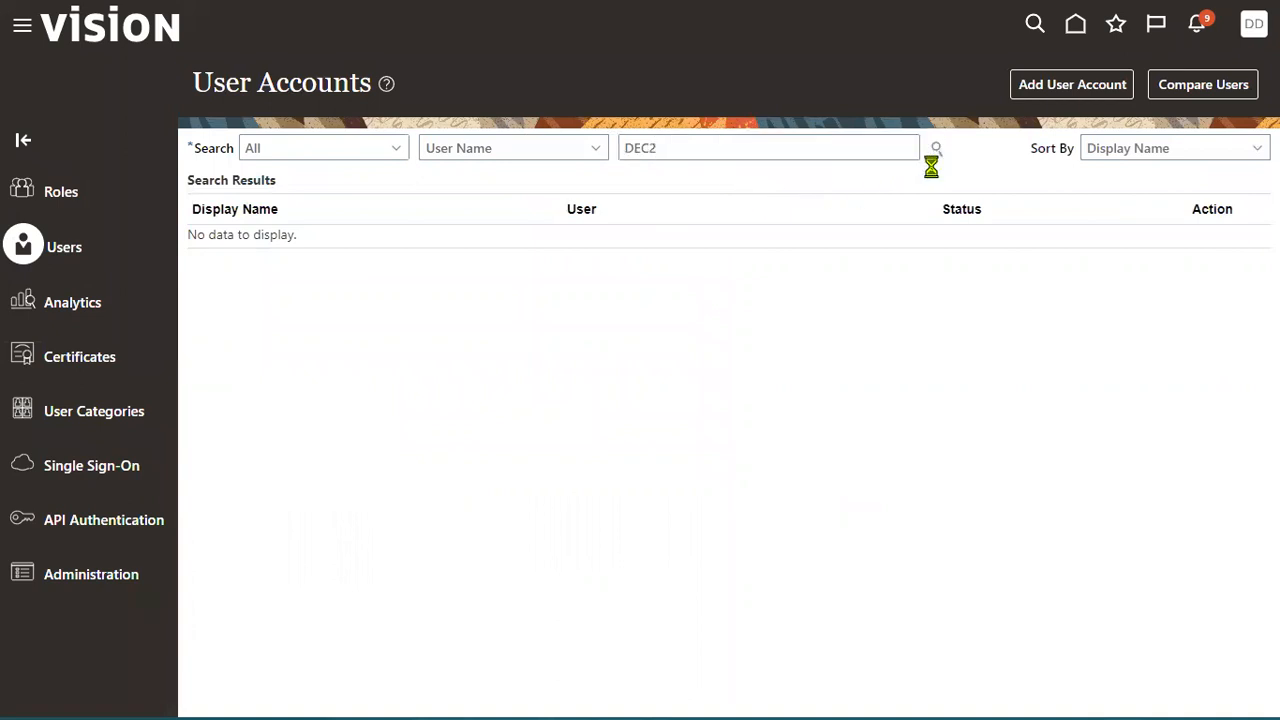
click(934, 151)
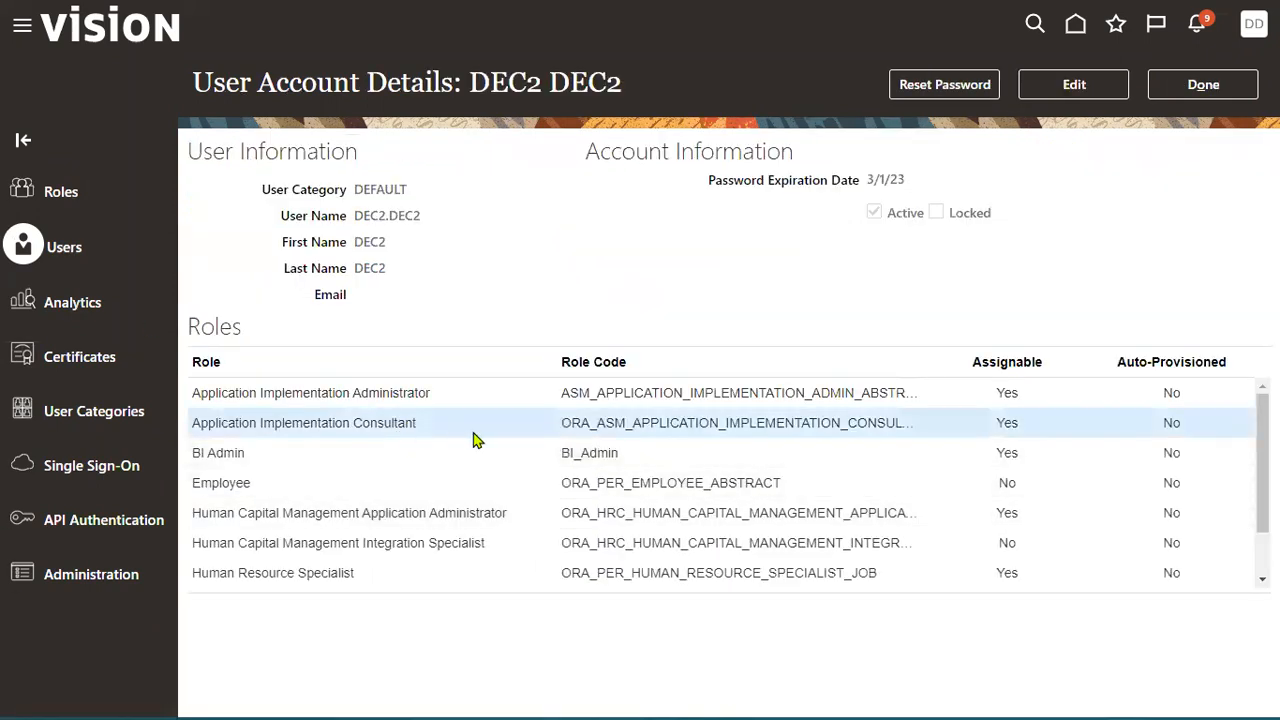
- Add the Application Implementation Consultant role to the user and save the account
click(1022, 88)
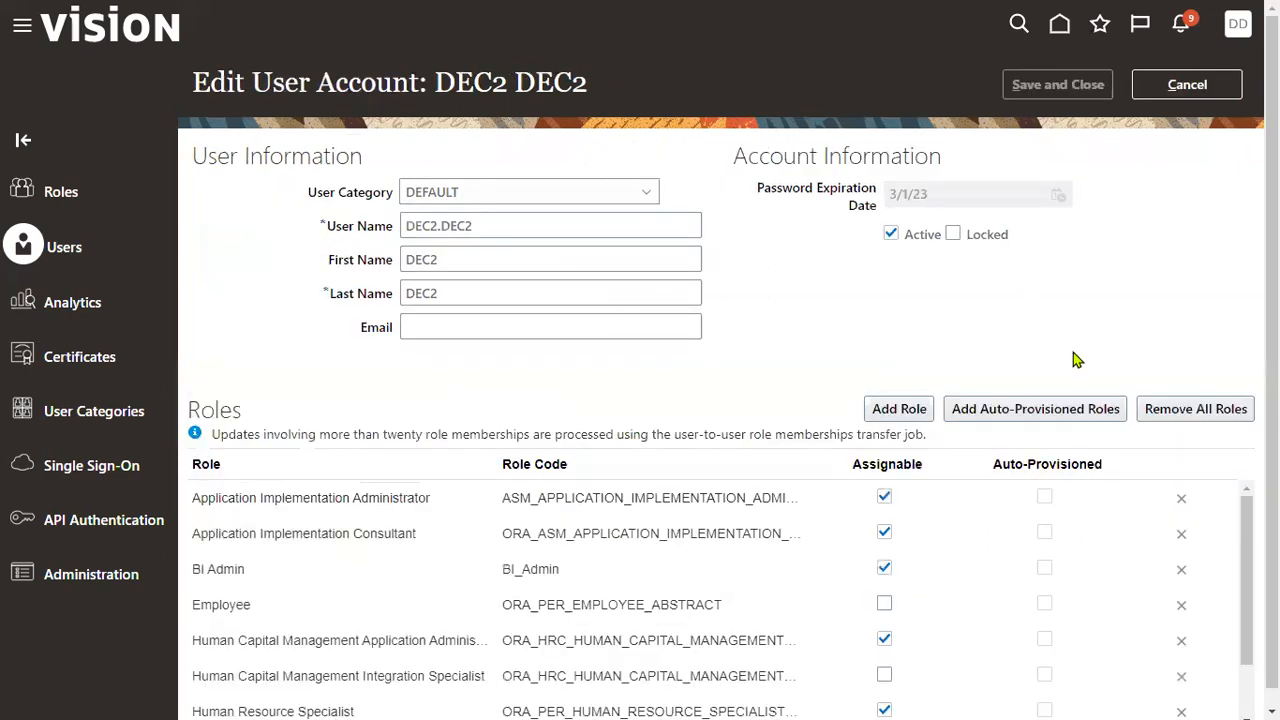
click(912, 411)
click(540, 172)
text(APPLI)
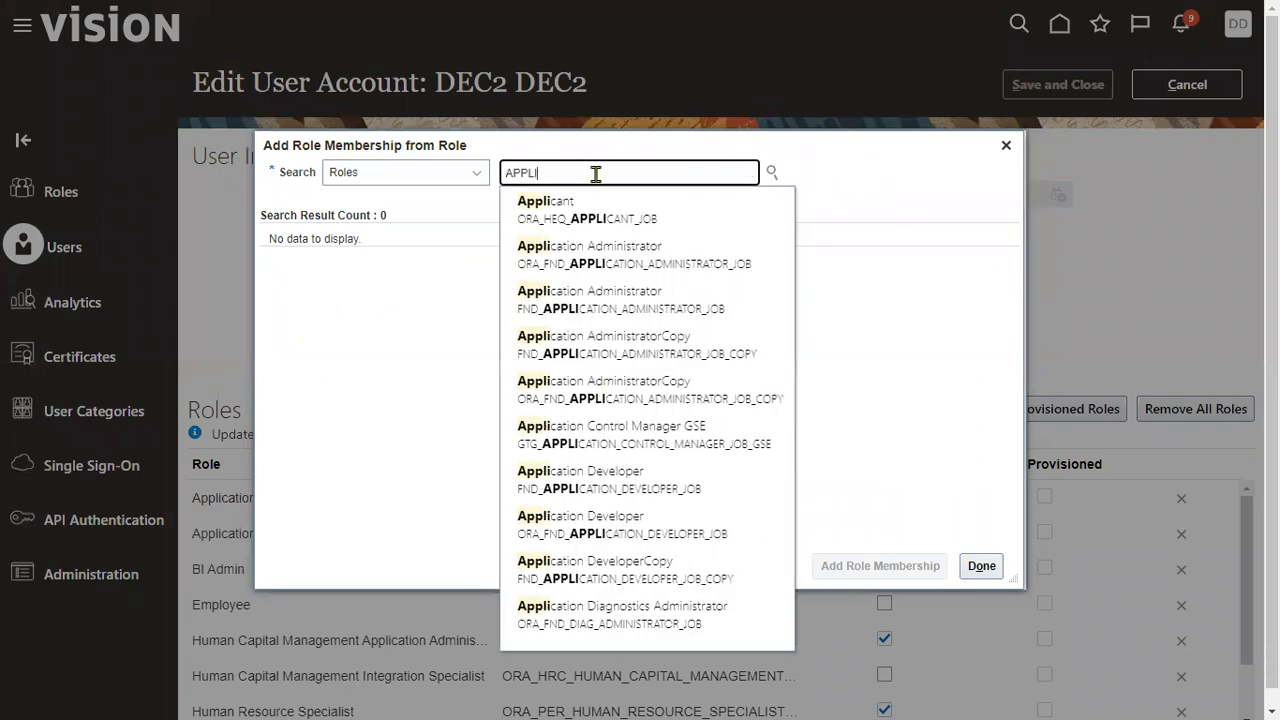
text(CATI)
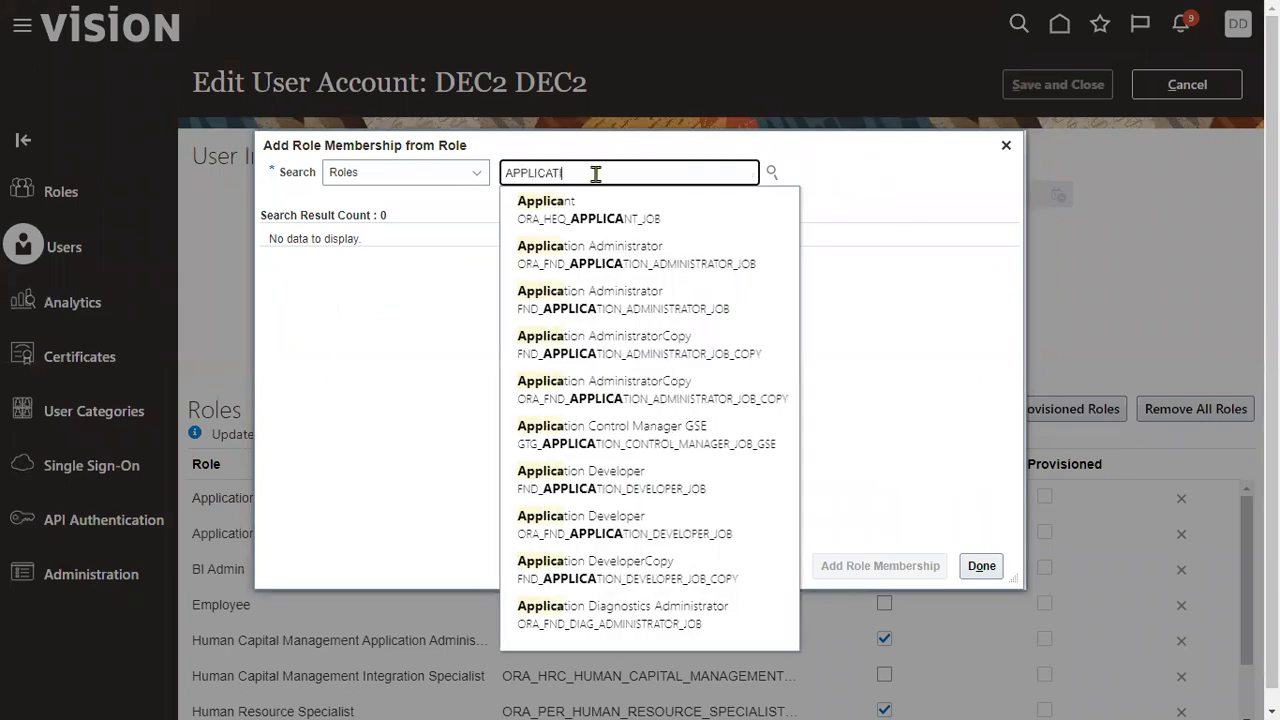
text(ON)
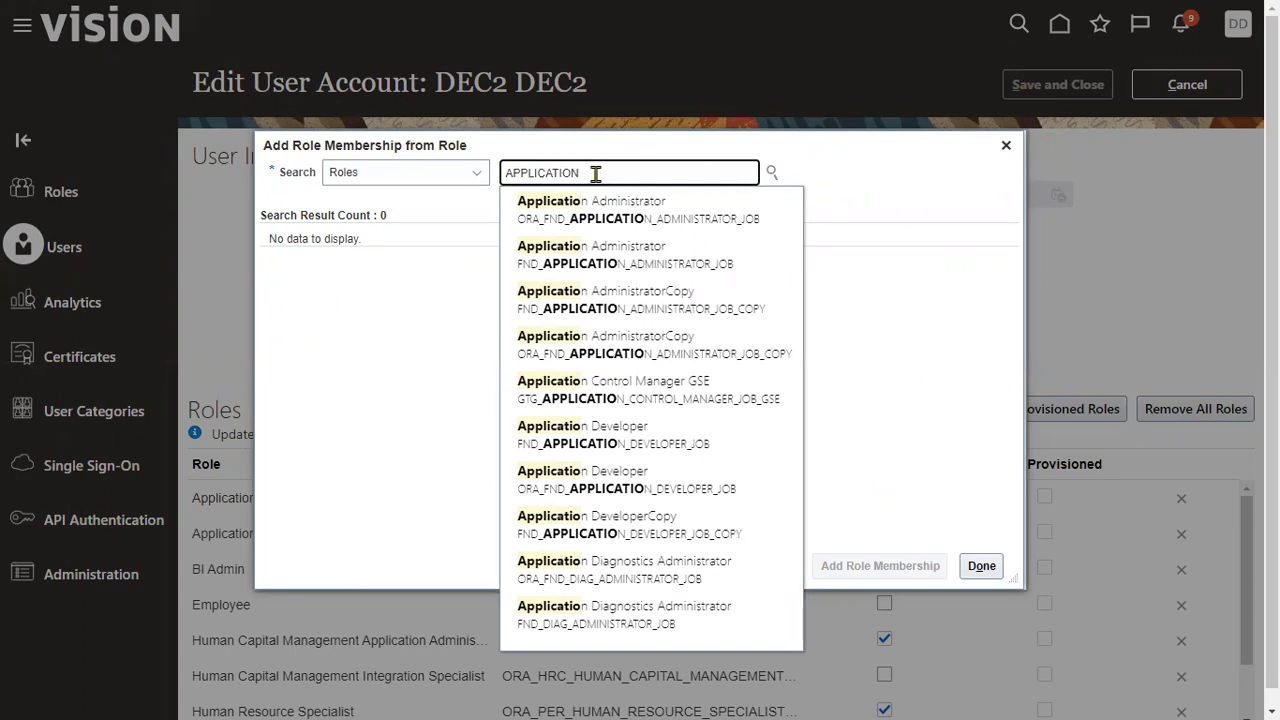
text( IMPL)
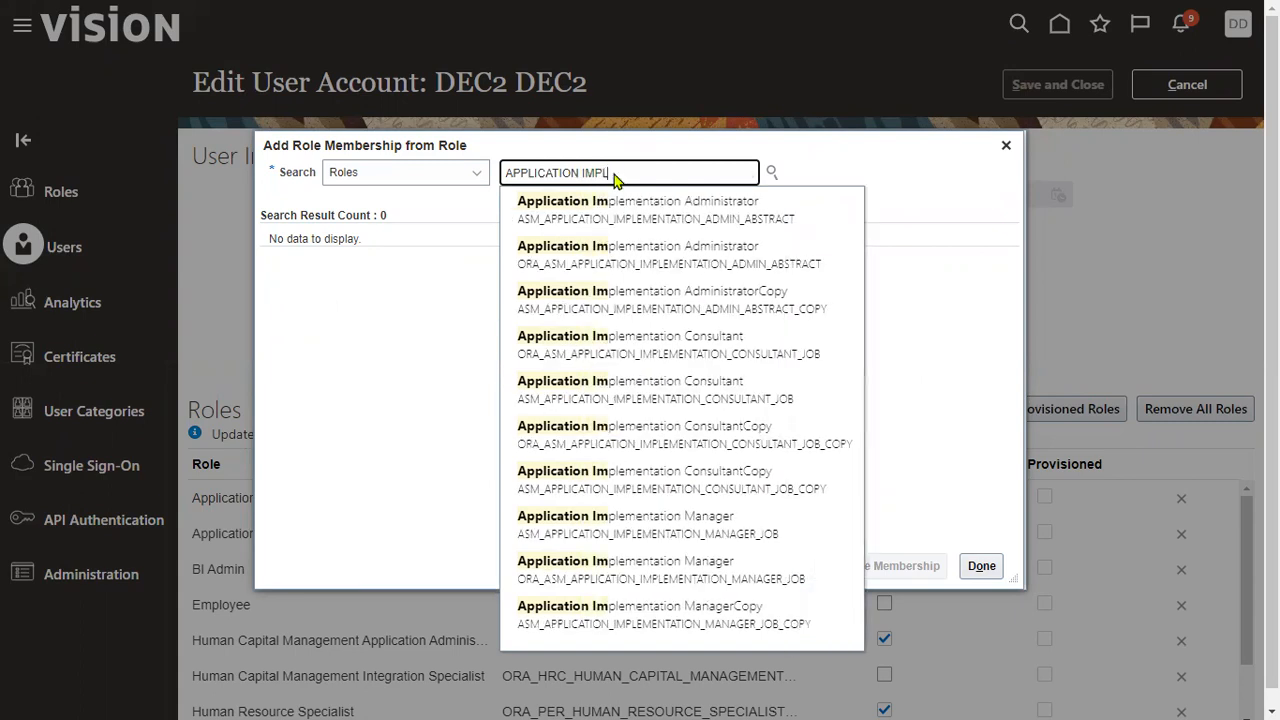
click(733, 400)
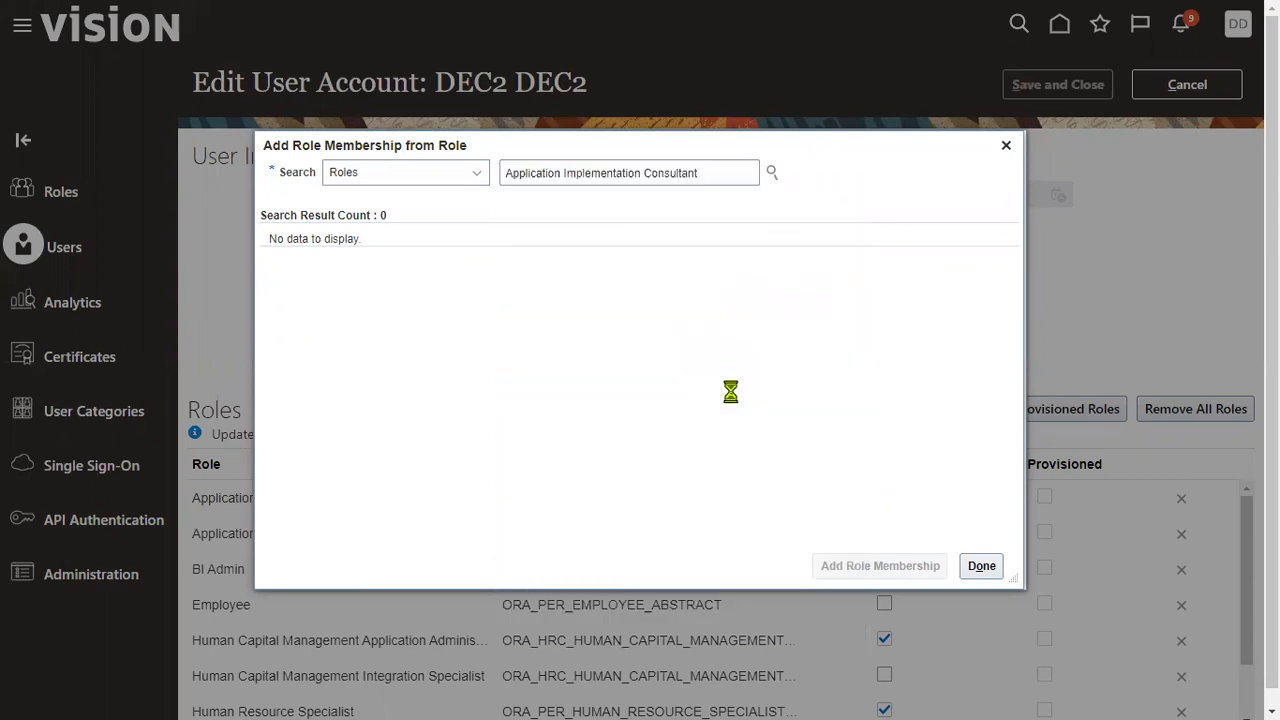
click(845, 566)
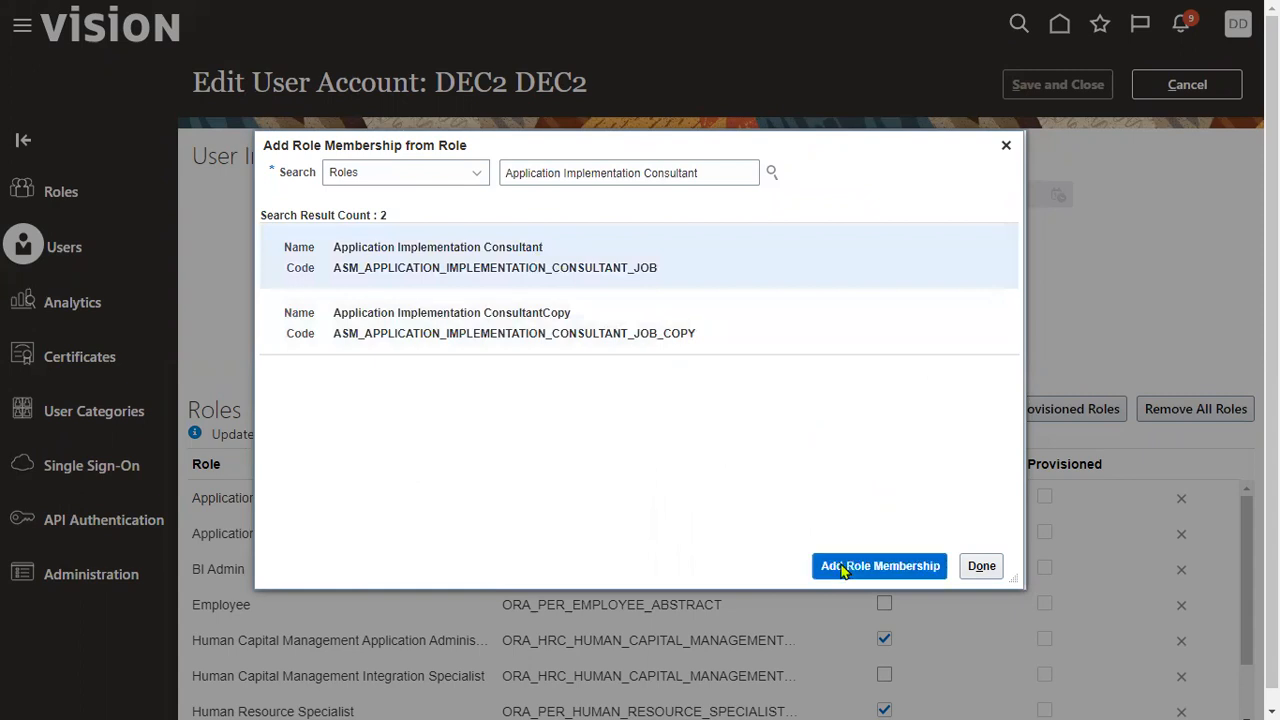
click(982, 566)
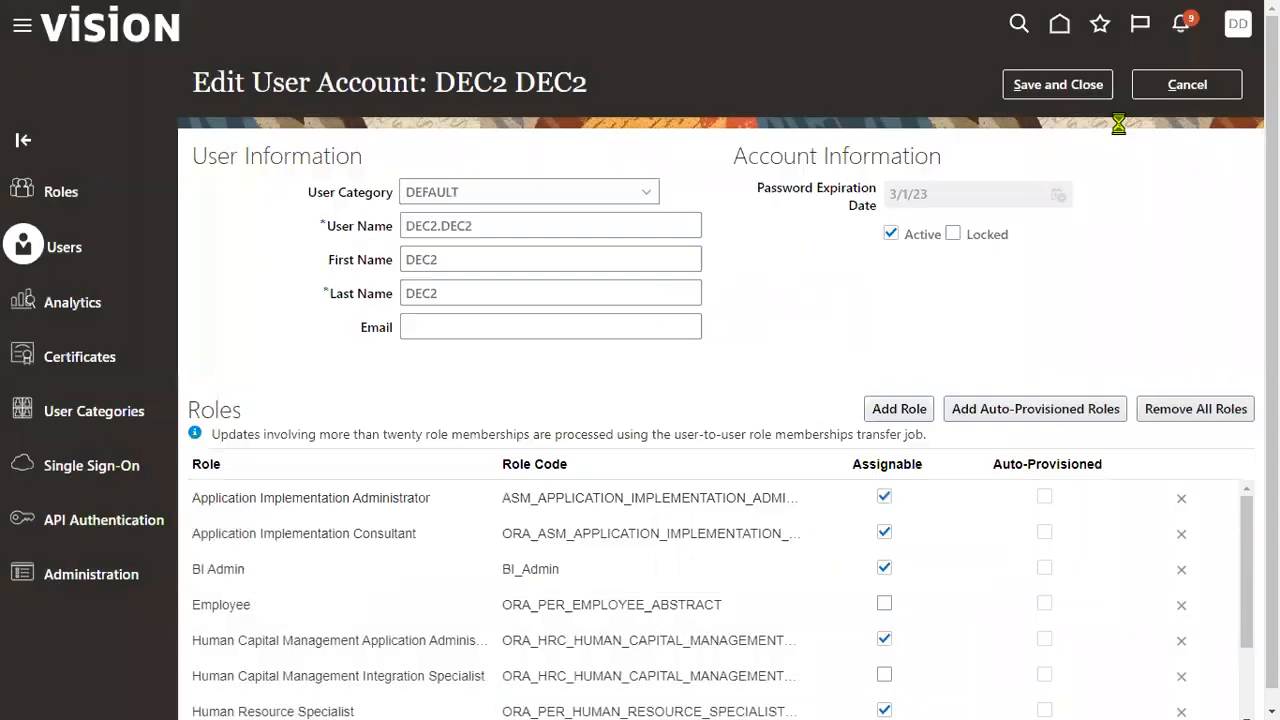
click(1067, 85)
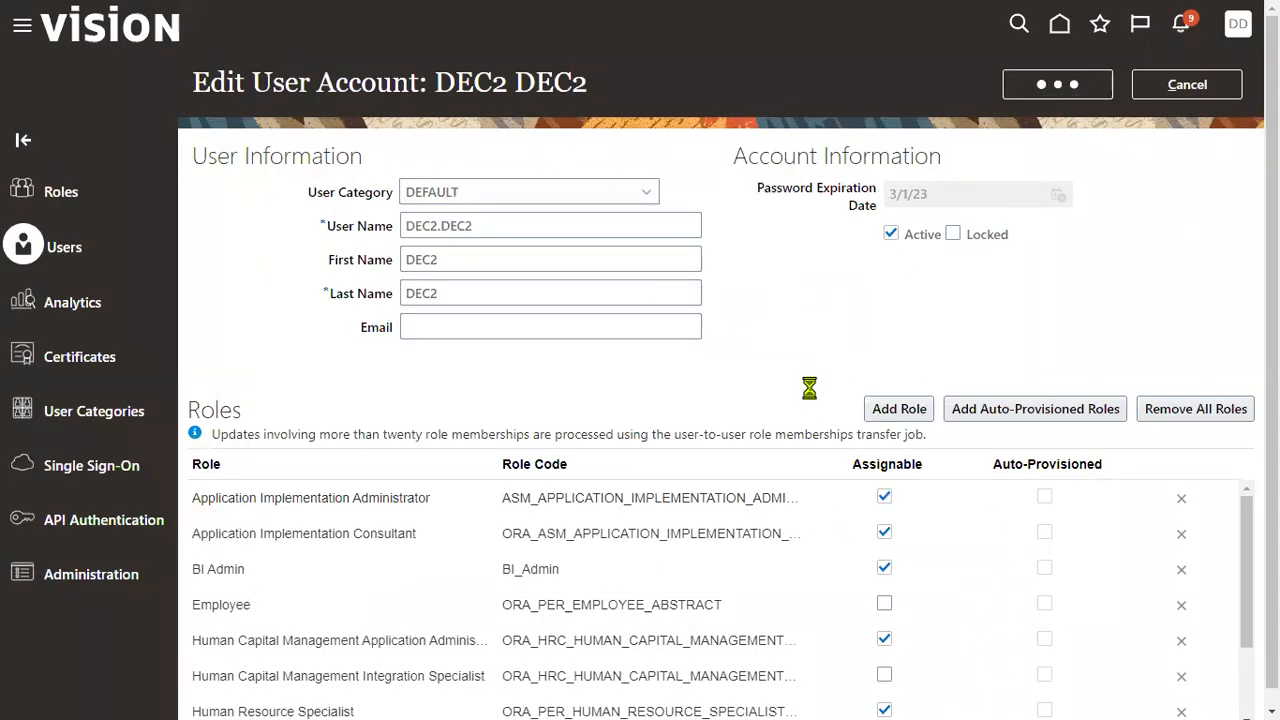
scroll(686, 557, down, 3)
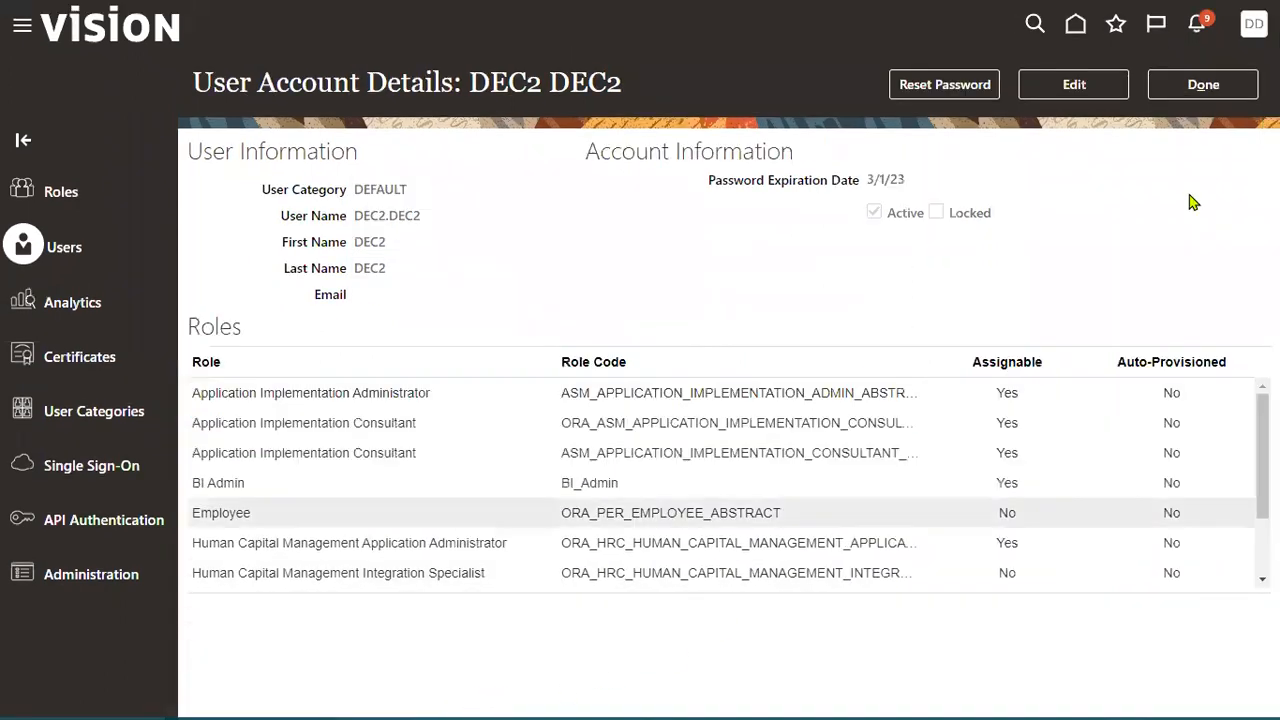
click(1203, 84)
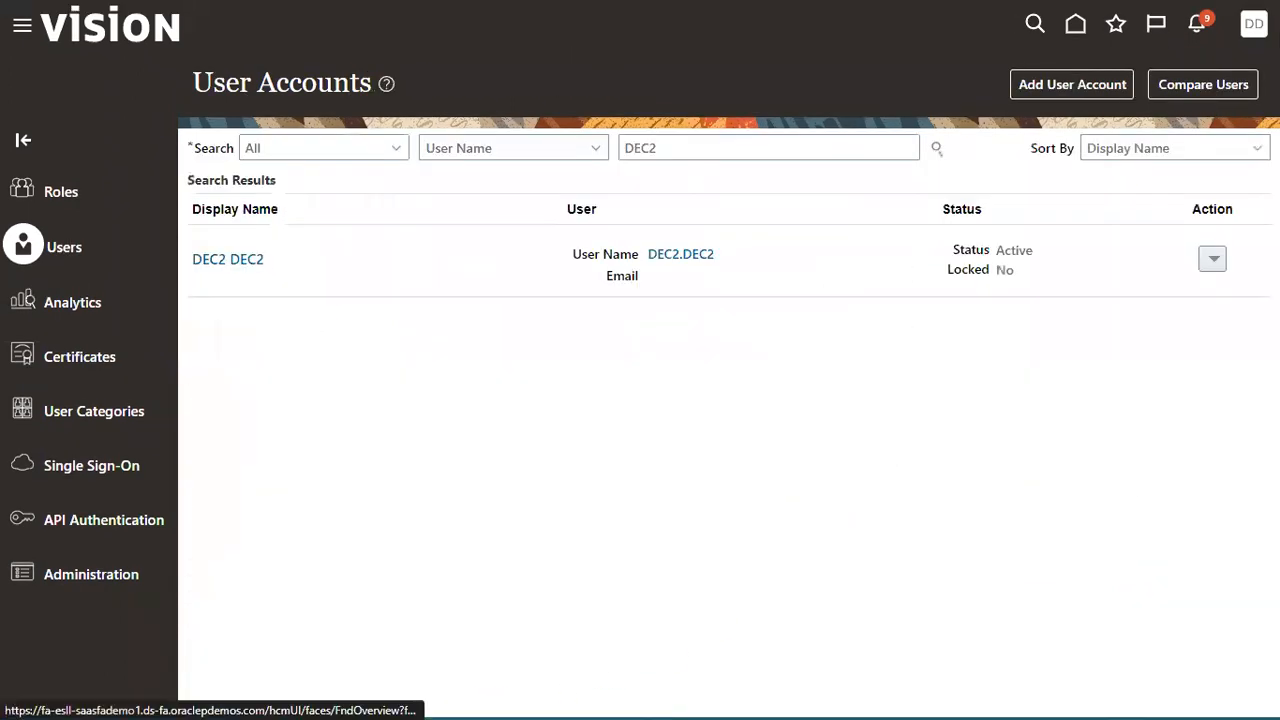
- Sign out and sign back in with the edited user's ID and saved password
click(1254, 23)
click(1217, 68)
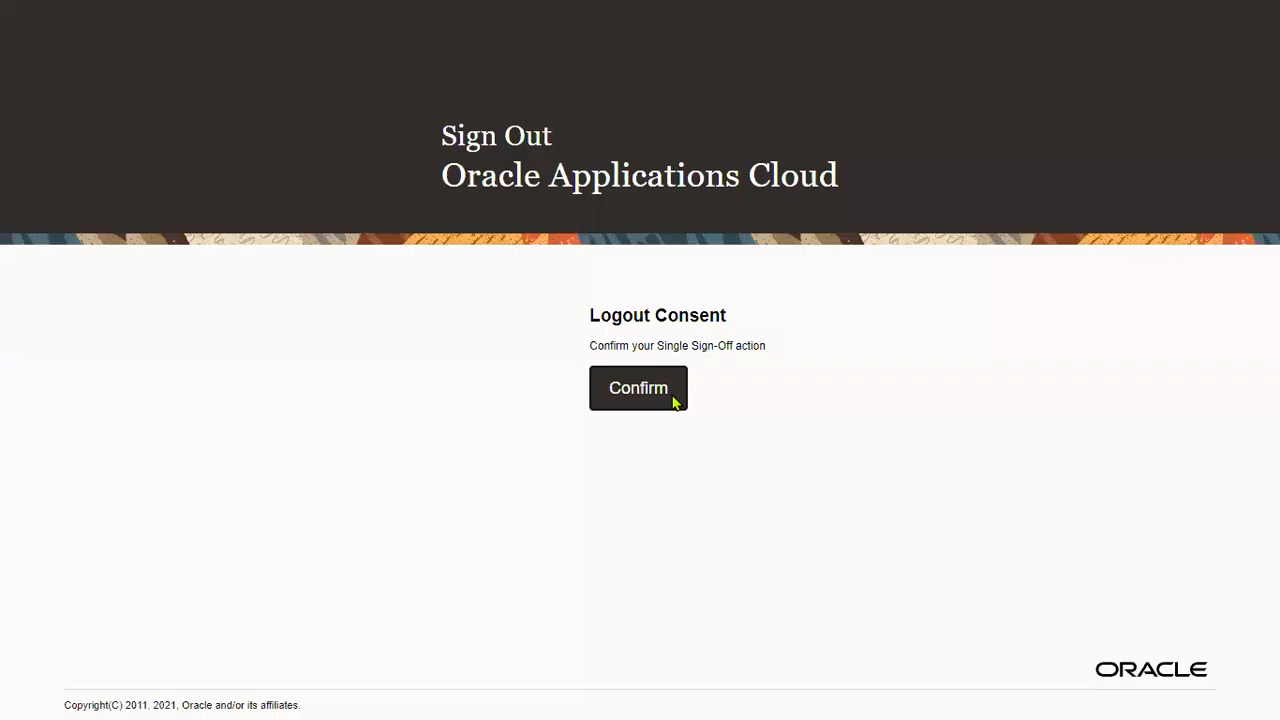
click(675, 402)
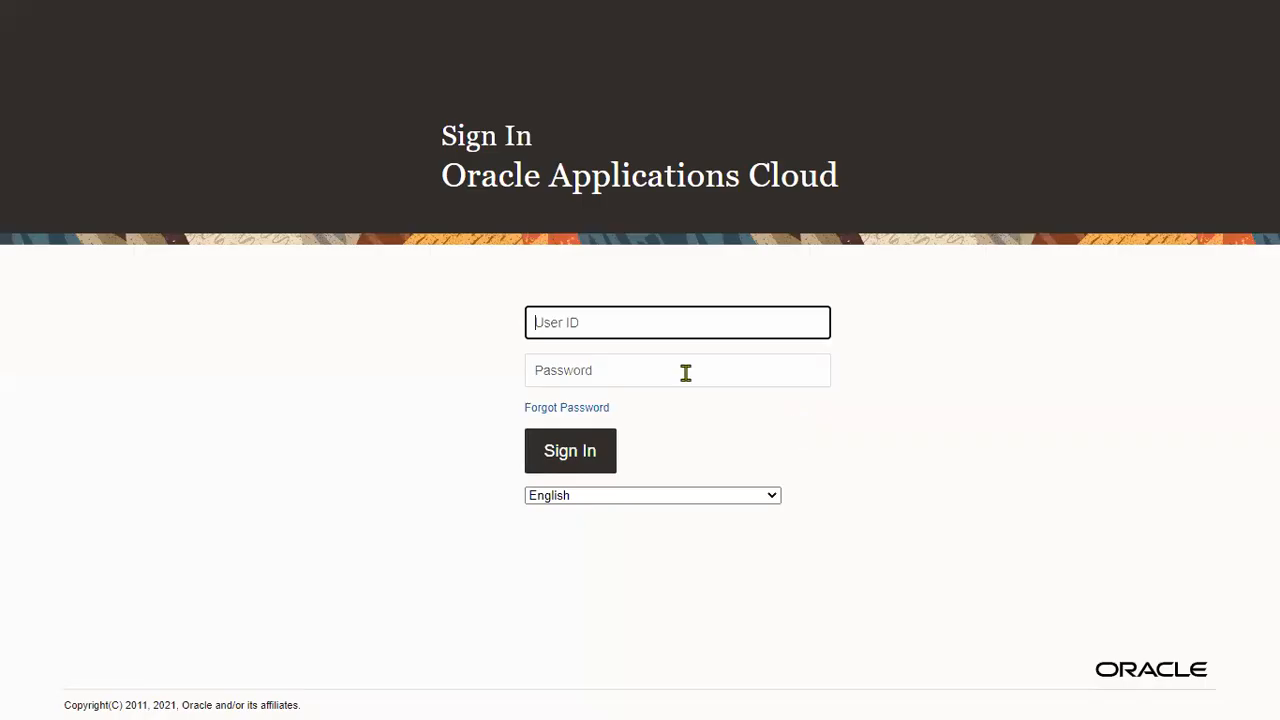
click(641, 322)
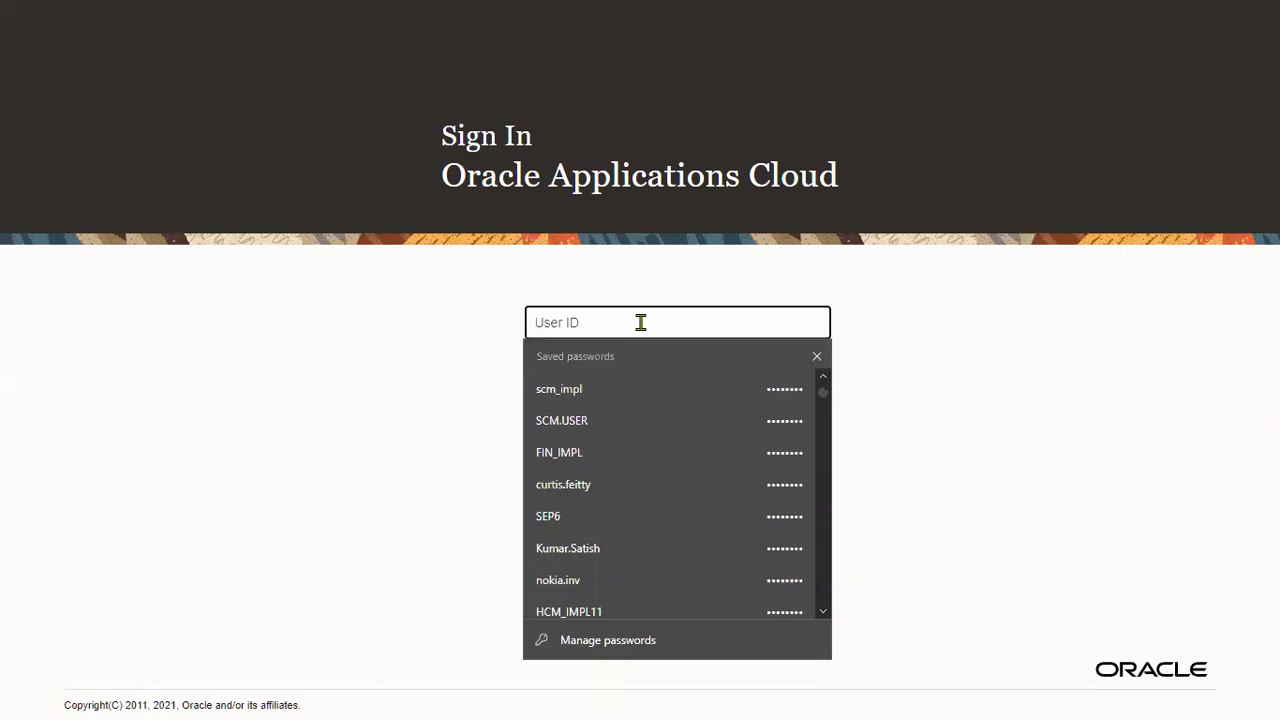
text(DEC2)
click(634, 395)
click(591, 454)
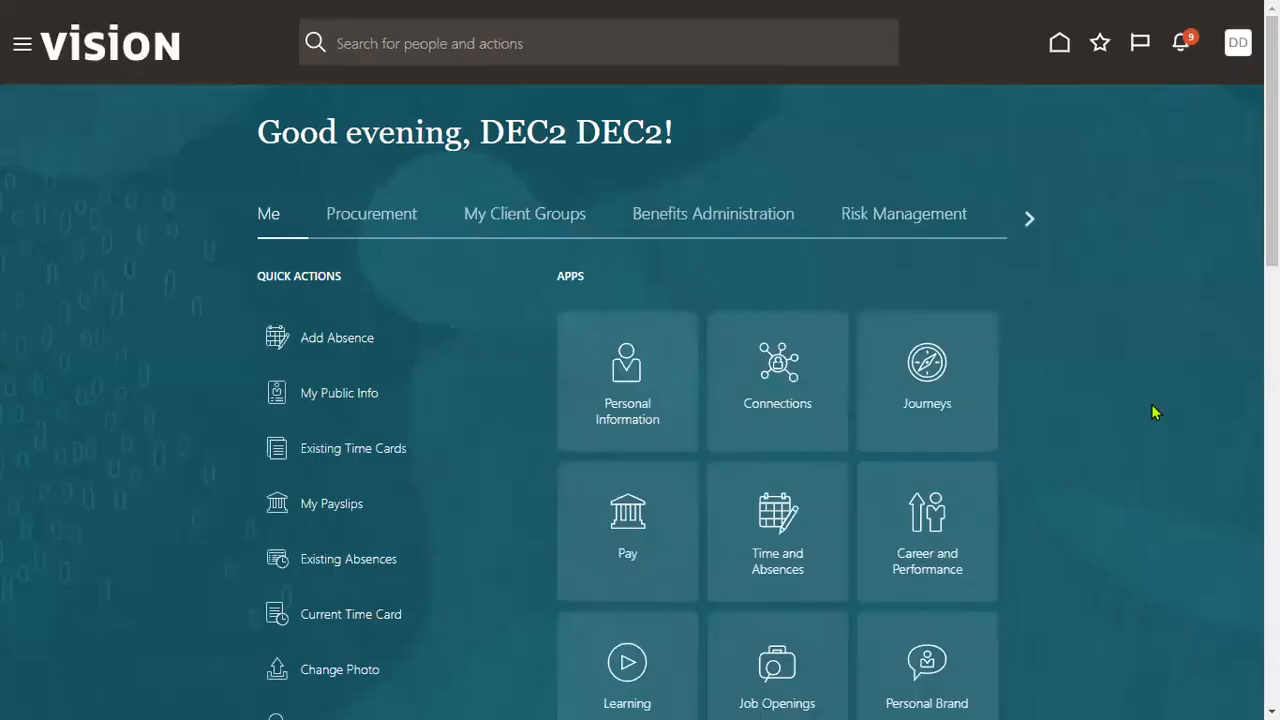
- In Setup and Maintenance, switch to Financials and search tasks for ASSIGN BUSINESS UNIT, dismissing the no-results message
click(956, 330)
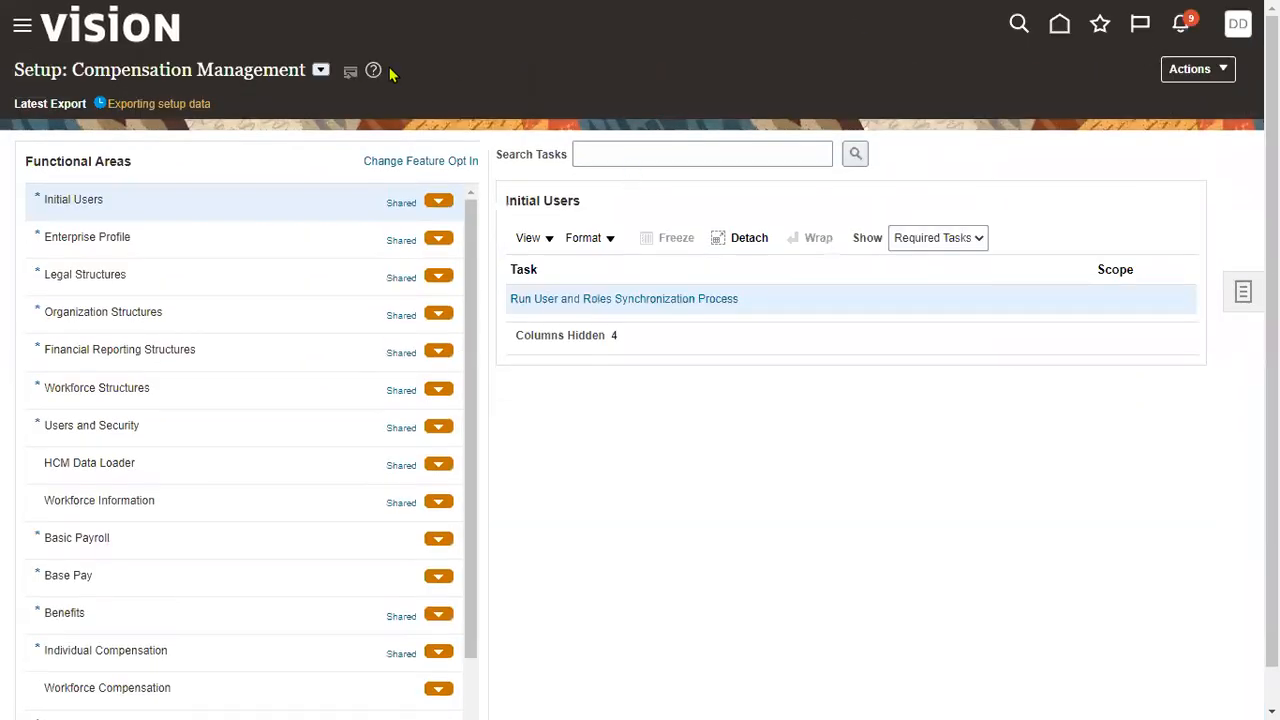
click(320, 70)
click(343, 194)
click(672, 157)
text(ASSIGN BUSINESS UNIT)
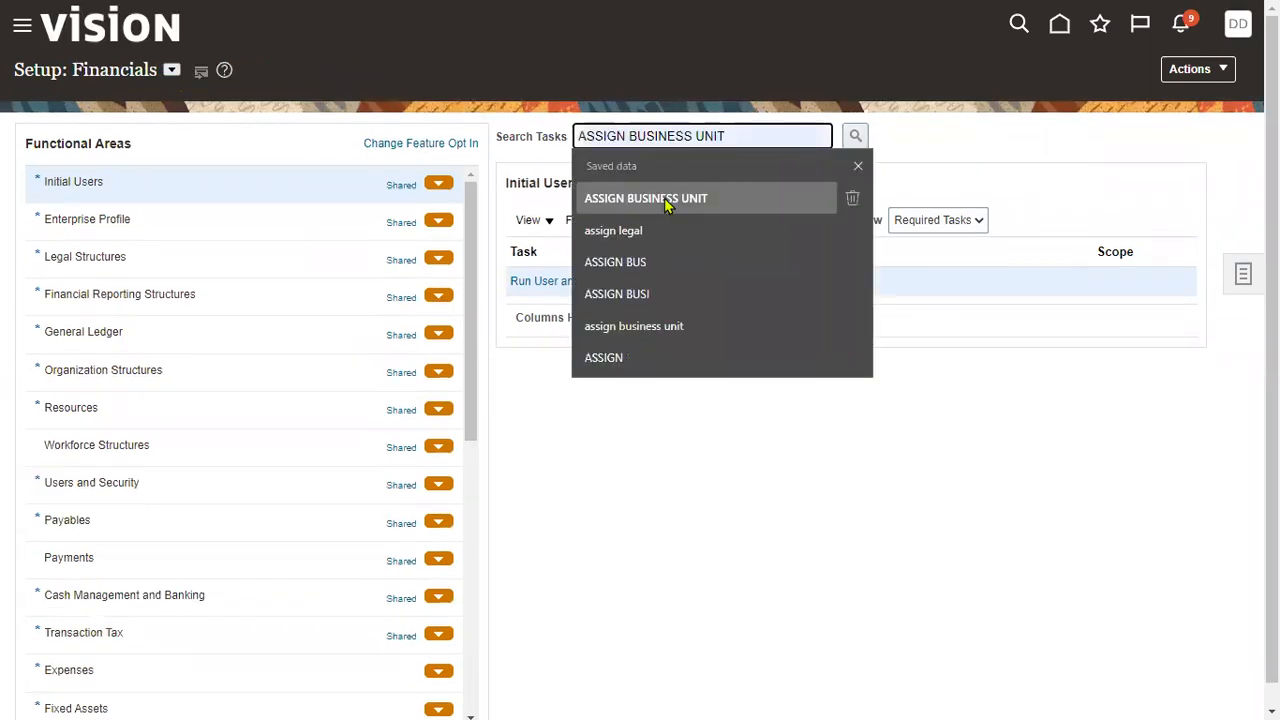
click(674, 200)
click(852, 140)
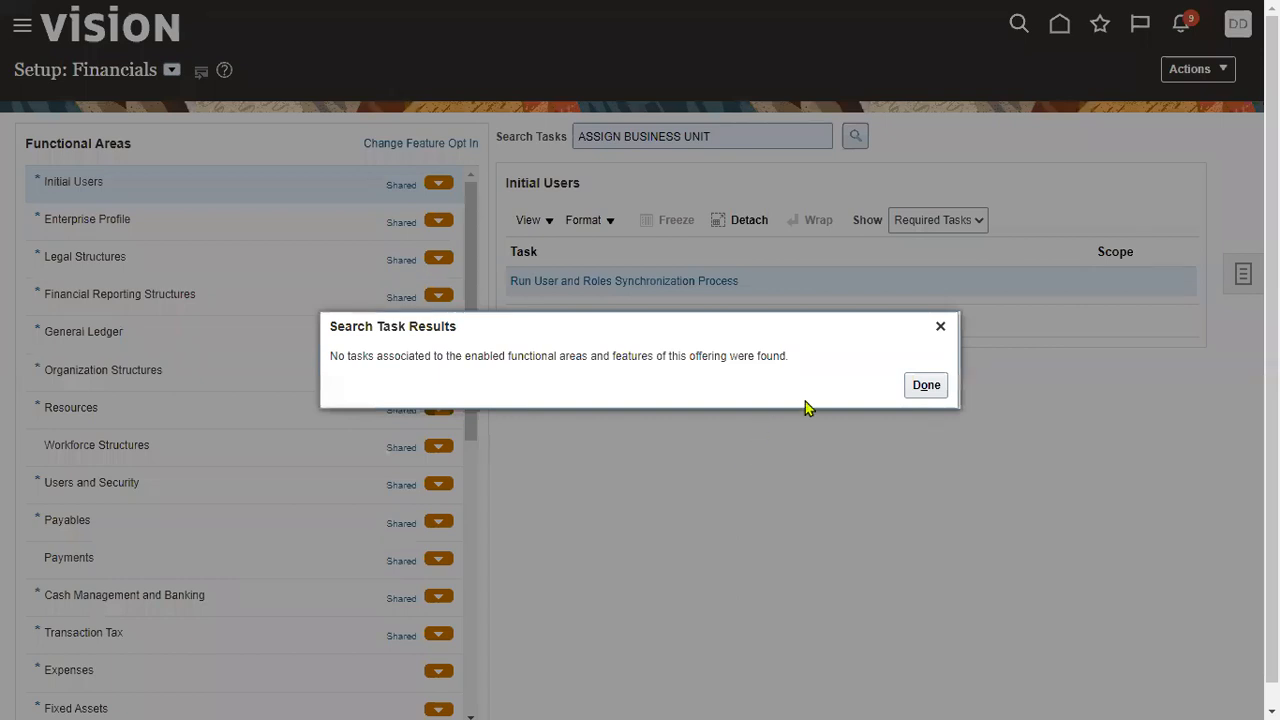
click(926, 386)
- Search the task panel for 'assign busi' and open the Assign Business Unit Business Function result
click(1240, 277)
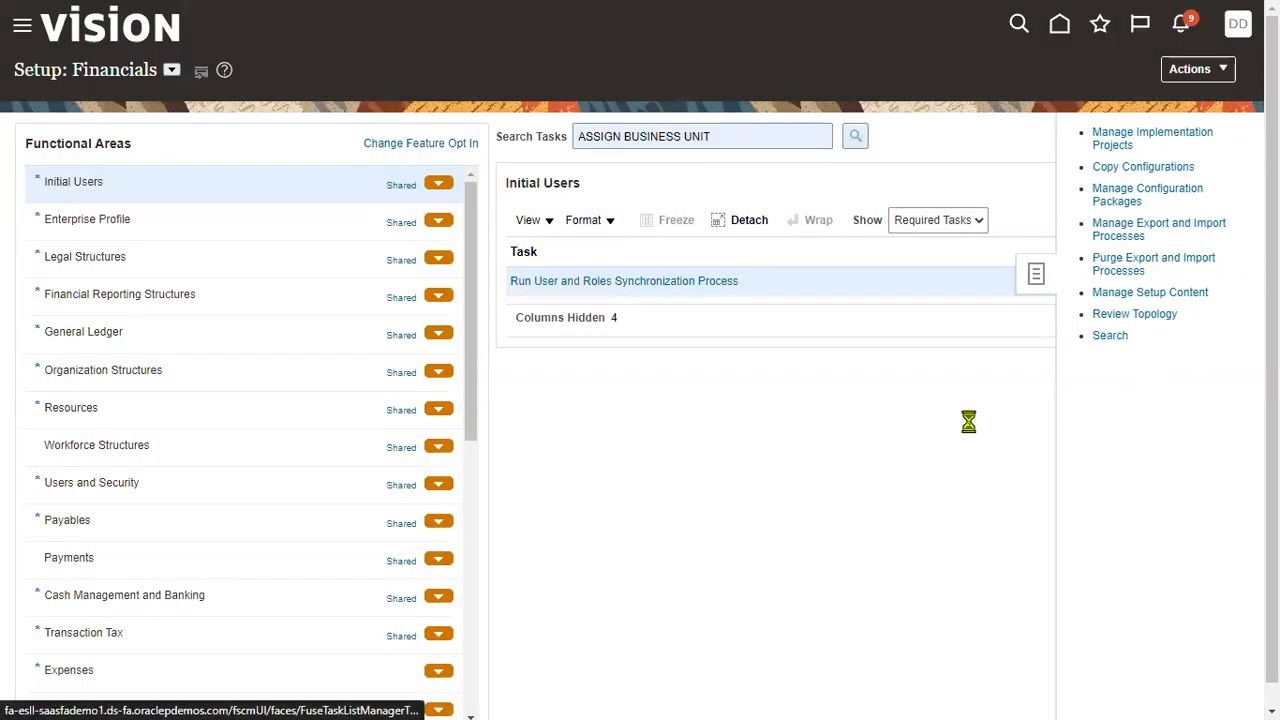
click(314, 138)
text(A)
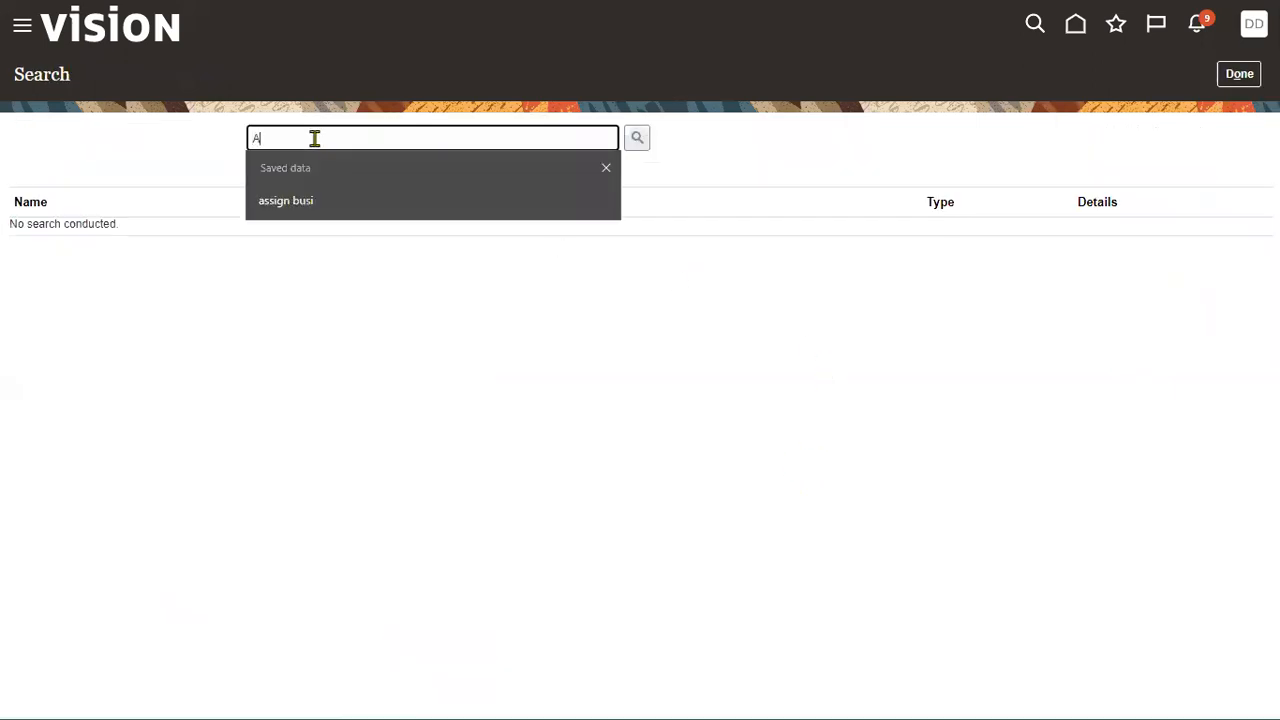
click(300, 200)
click(637, 138)
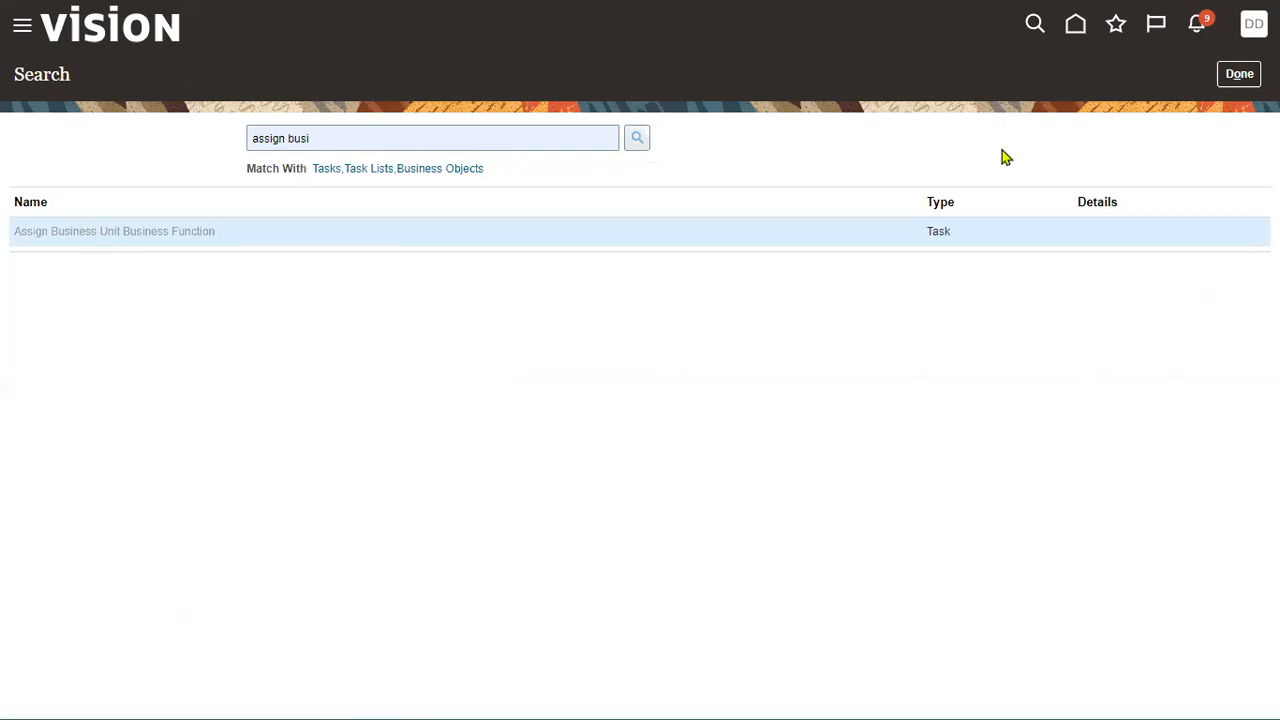
click(114, 231)
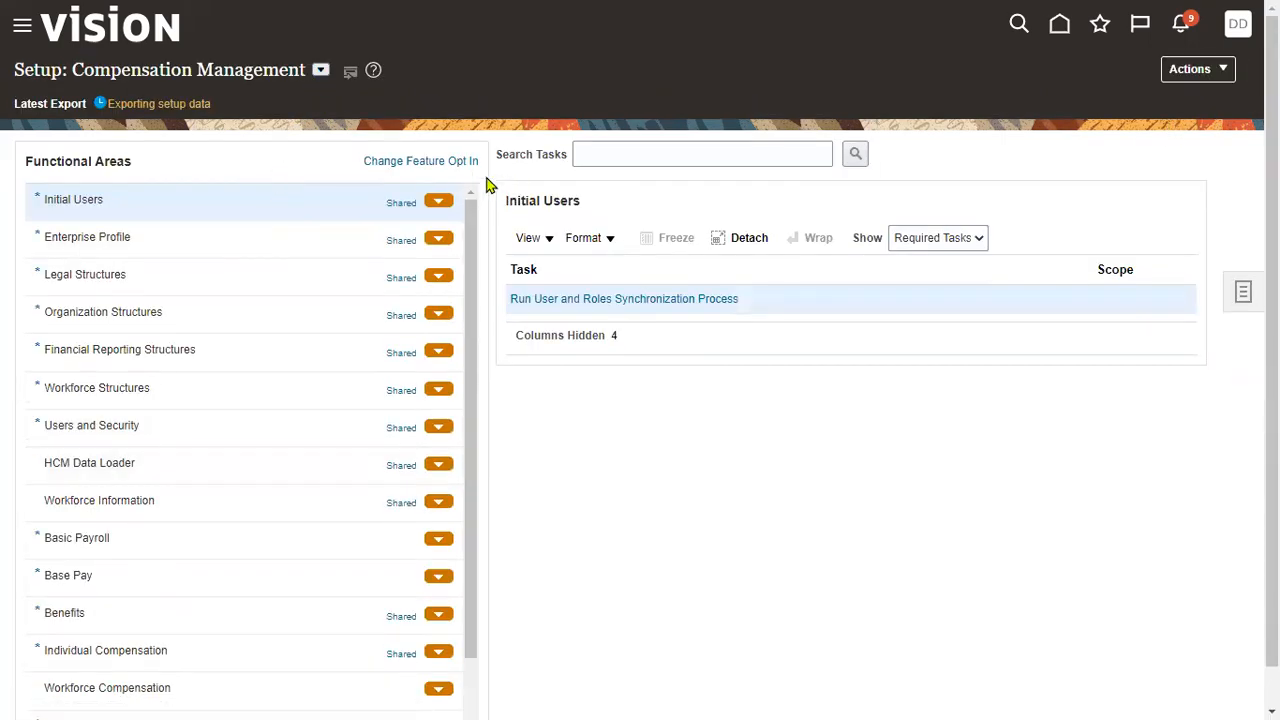
- Review the setup offerings list and which offerings share Organization Structures
click(319, 72)
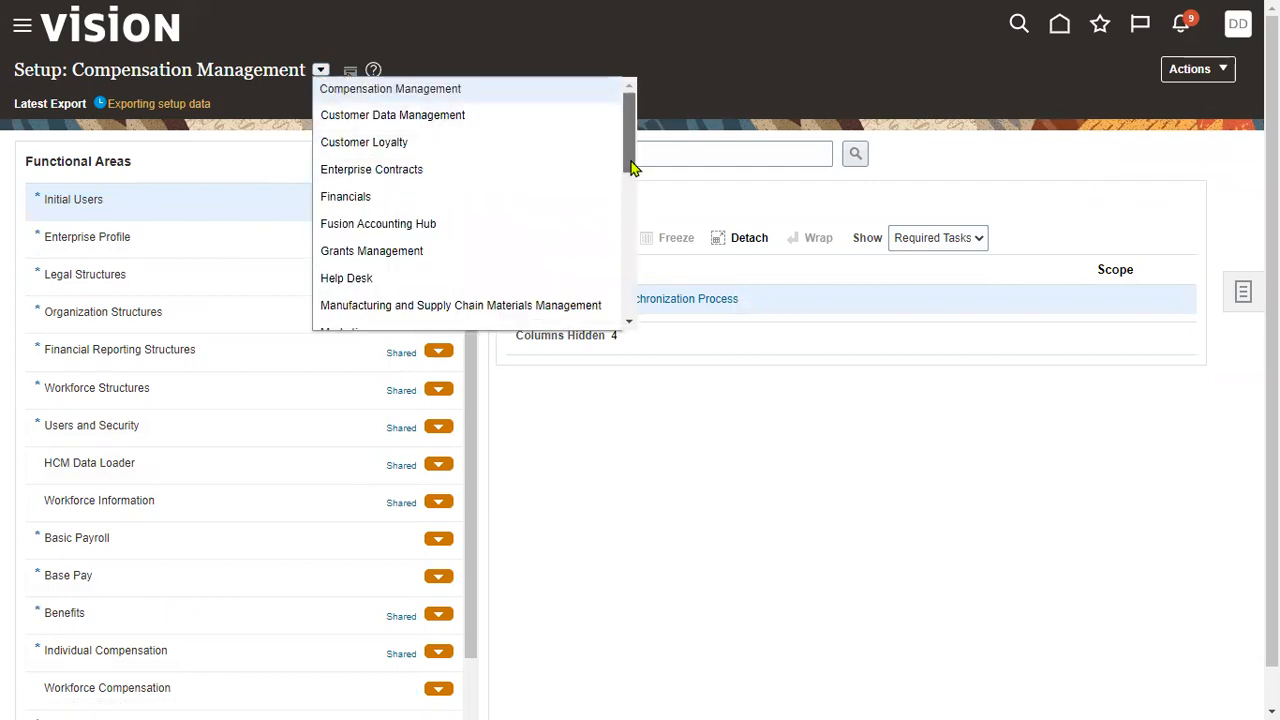
drag(632, 168, 636, 318)
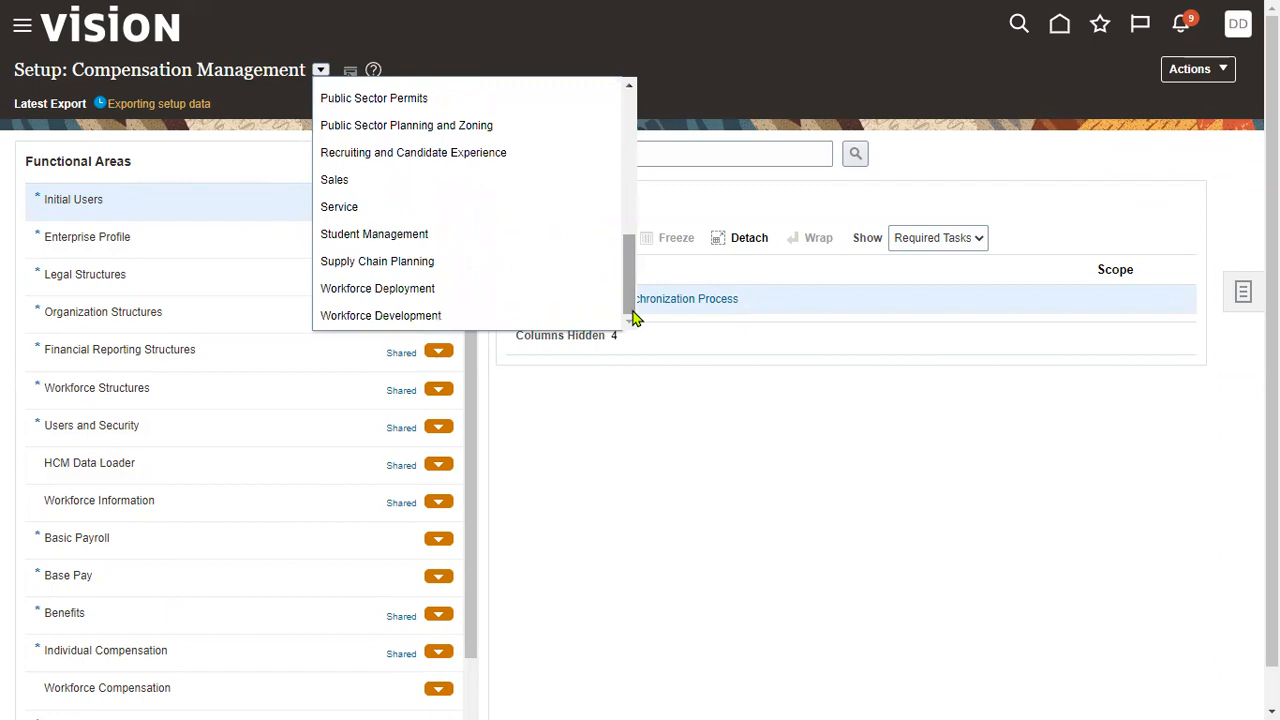
click(590, 410)
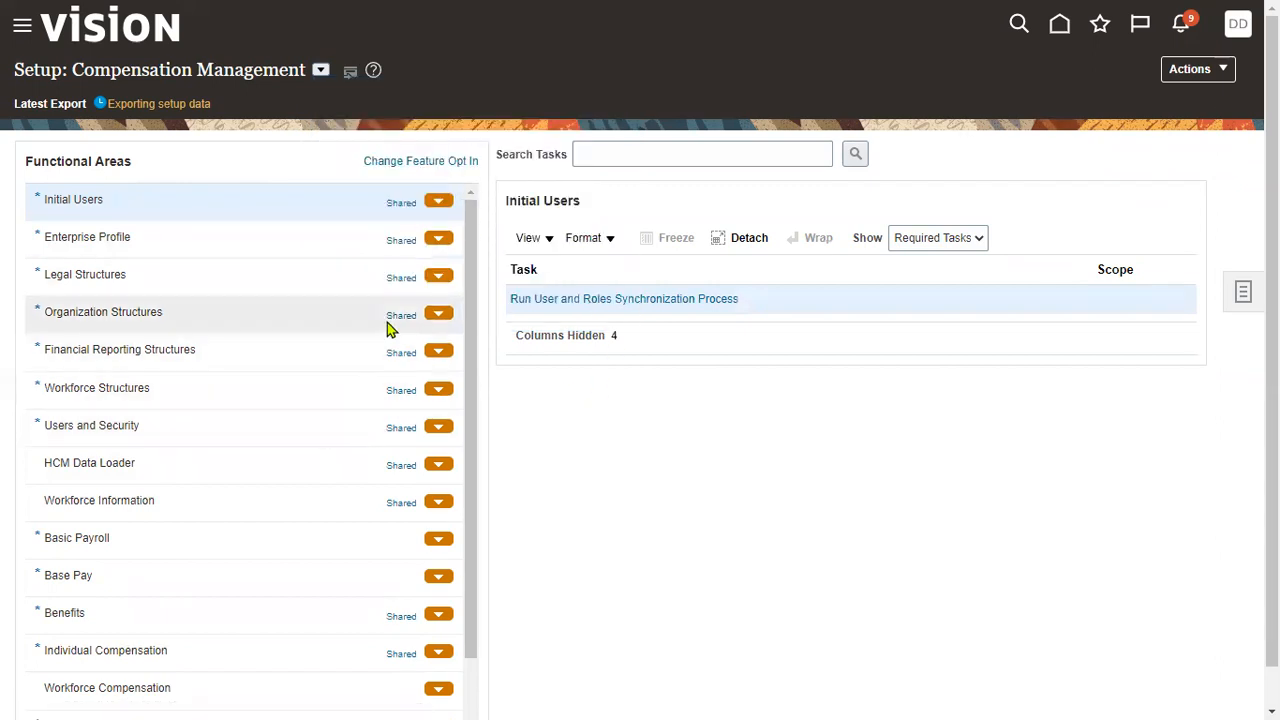
click(331, 330)
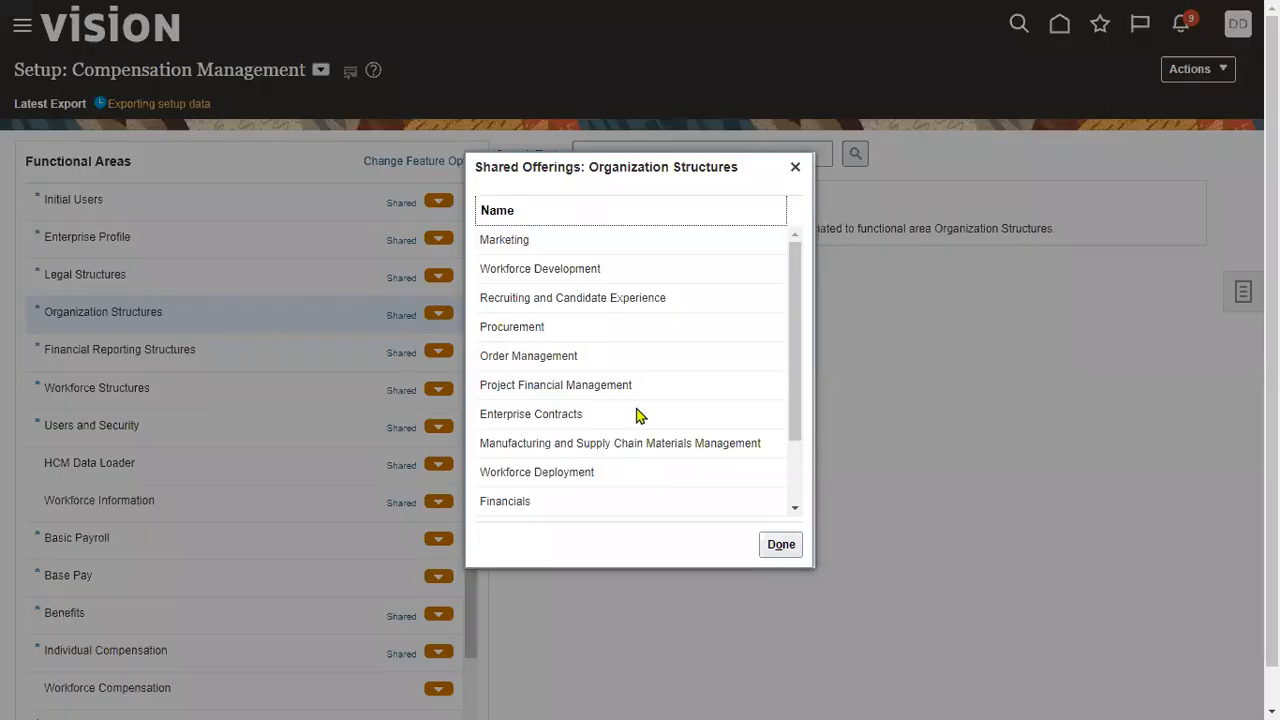
drag(790, 403, 791, 491)
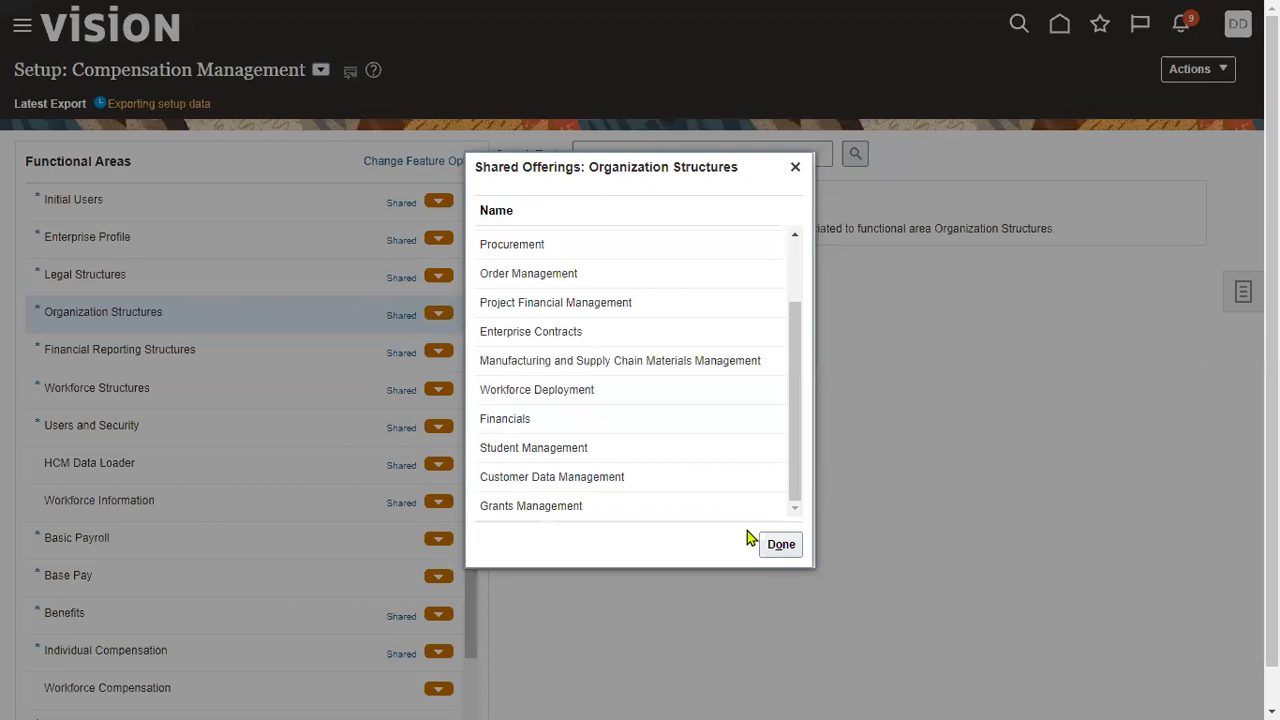
click(388, 328)
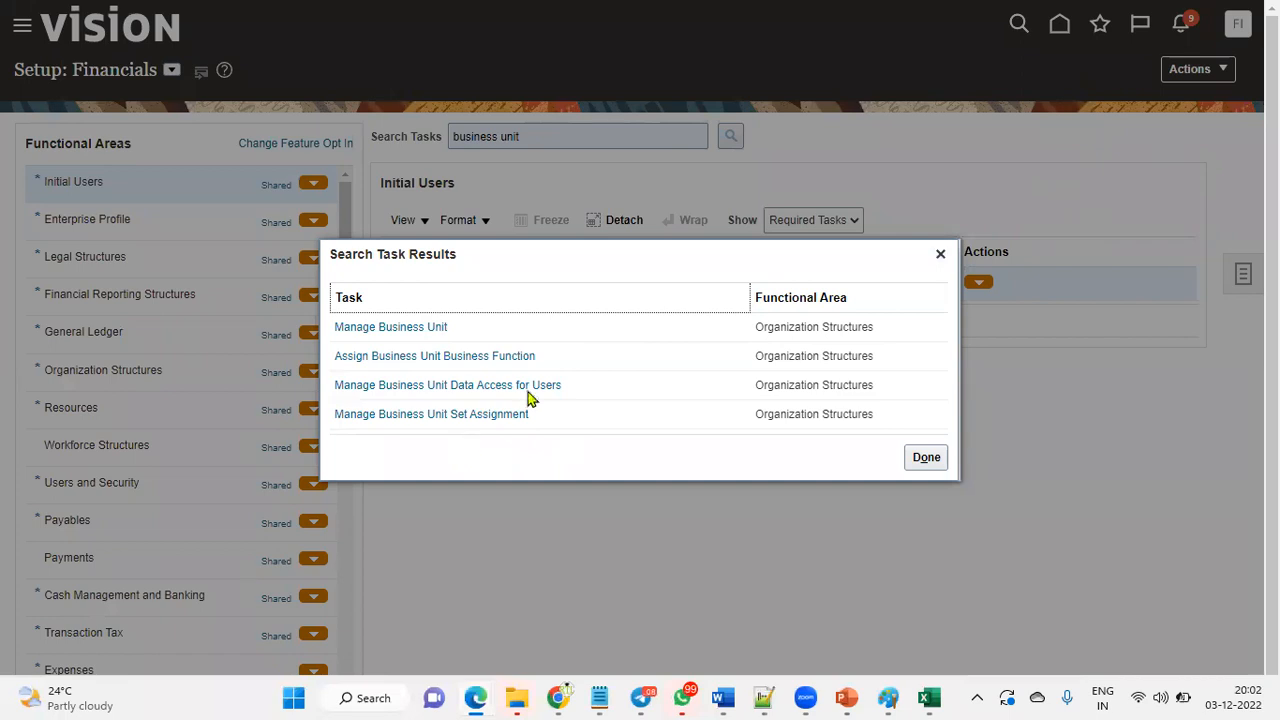
- Open Assign Business Unit Business Function with US1 Business Unit selected as the scope
click(478, 360)
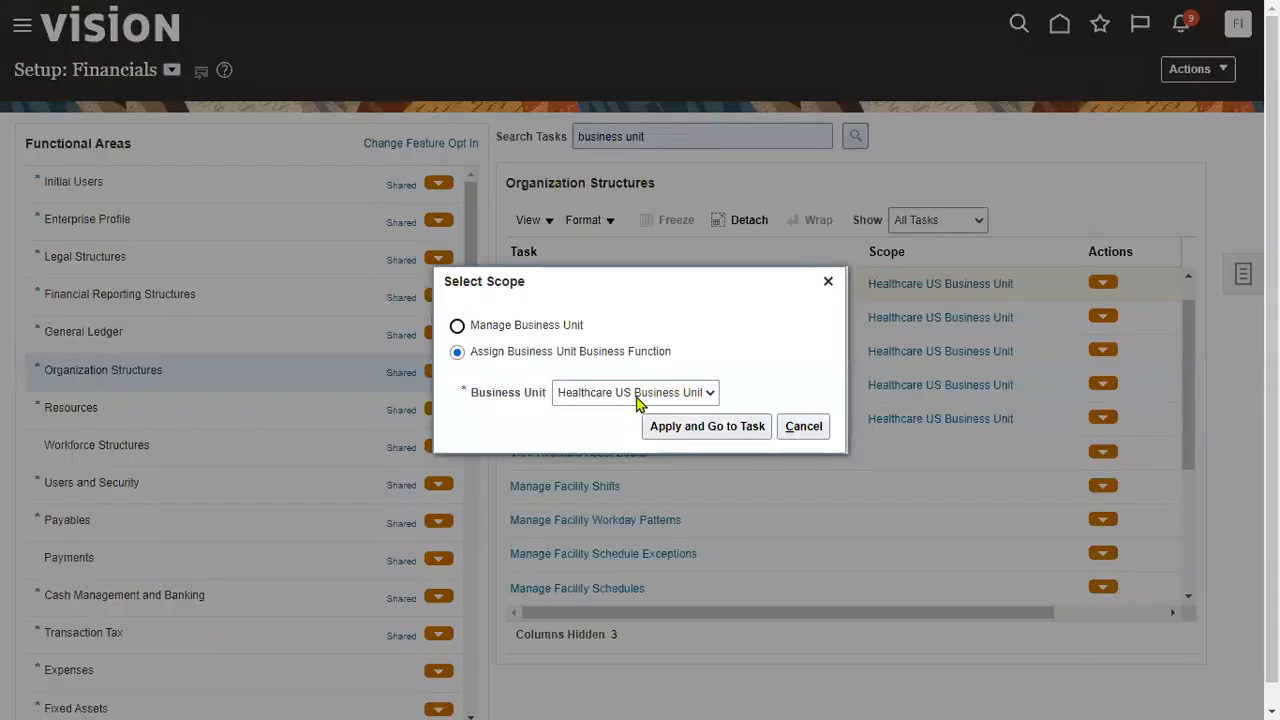
click(636, 395)
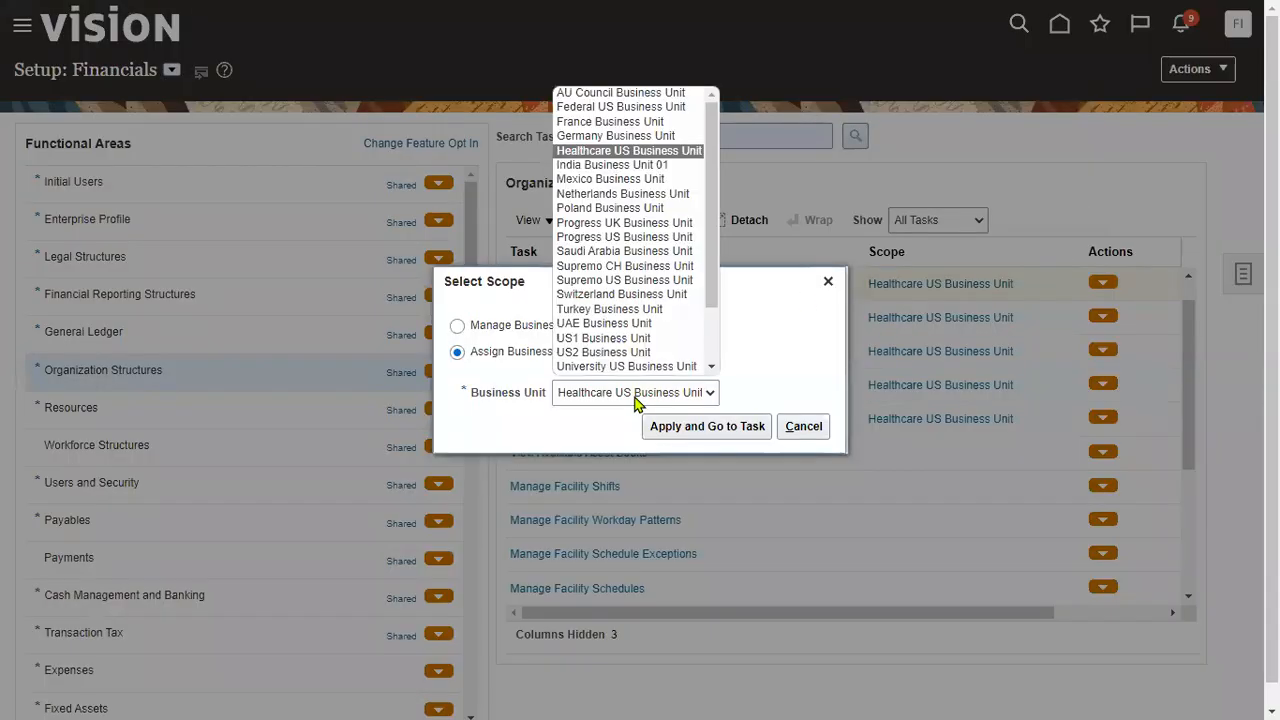
click(628, 338)
click(707, 427)
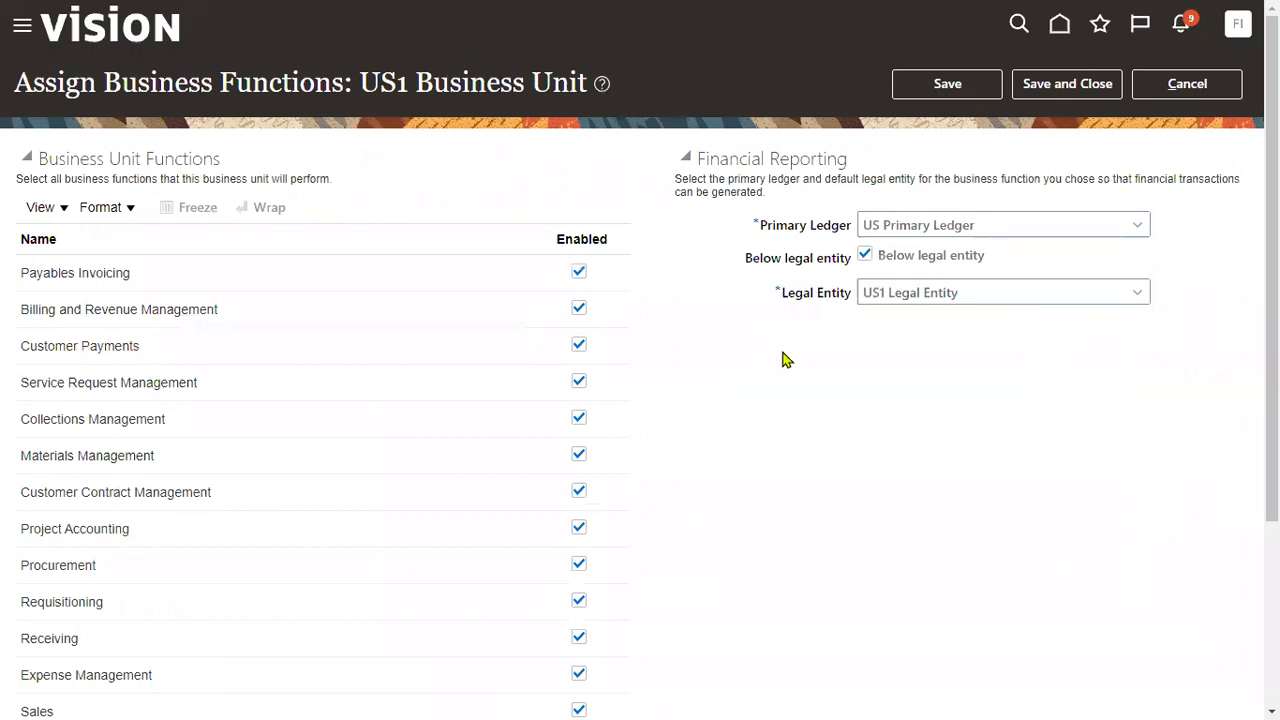
- Review the US1 Business Unit's Primary Ledger and Legal Entity settings, save, and accept the warning
scroll(785, 360, down, 3)
scroll(785, 360, up, 3)
drag(369, 85, 592, 85)
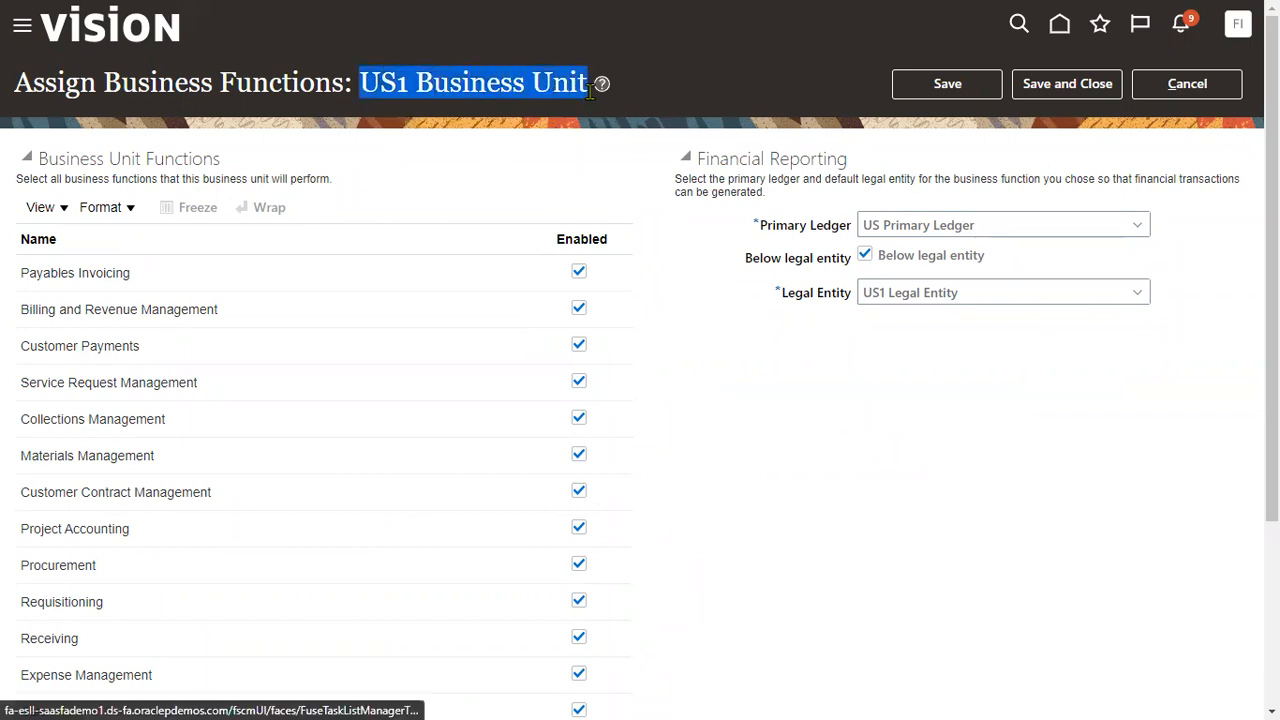
drag(783, 293, 856, 302)
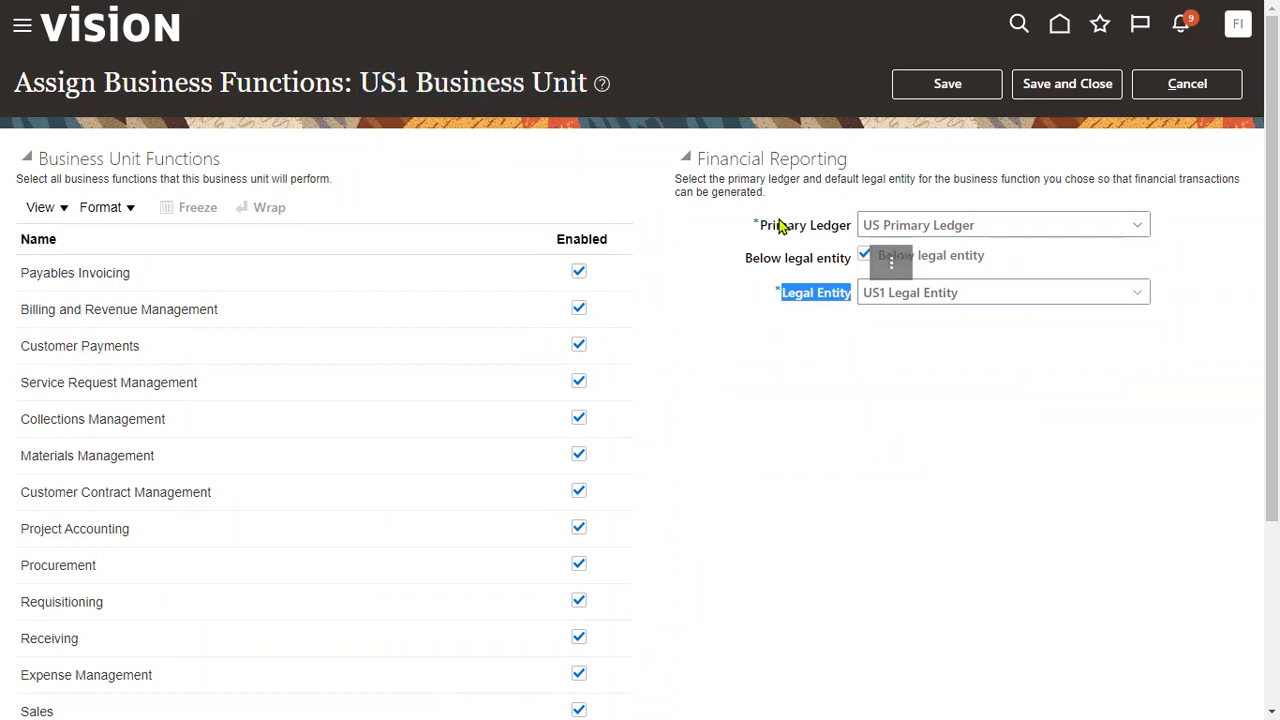
drag(760, 226, 850, 232)
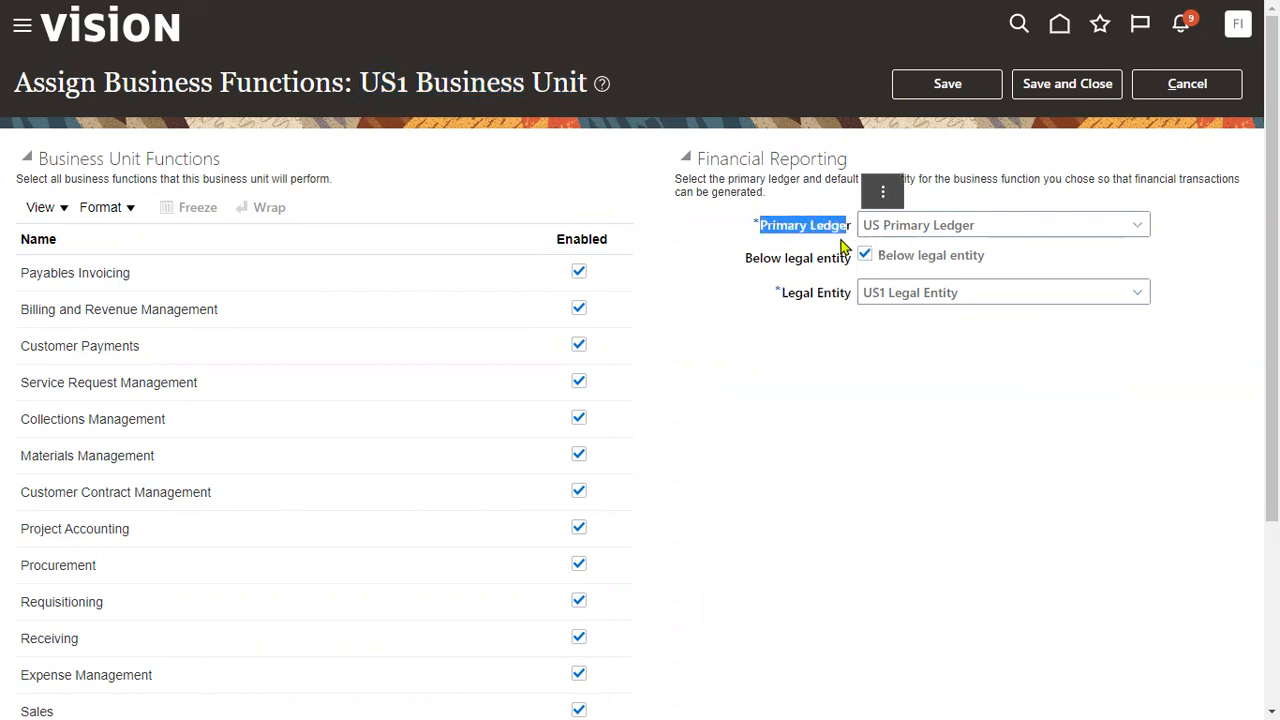
click(855, 432)
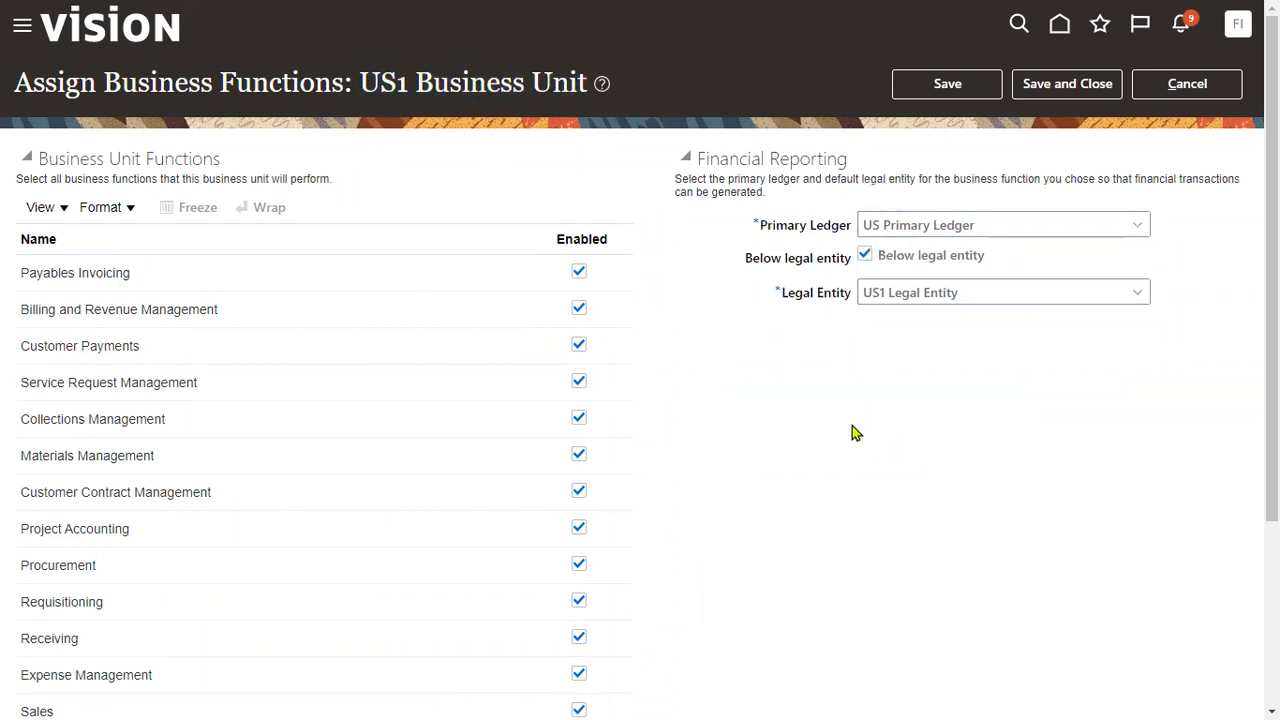
scroll(746, 452, down, 3)
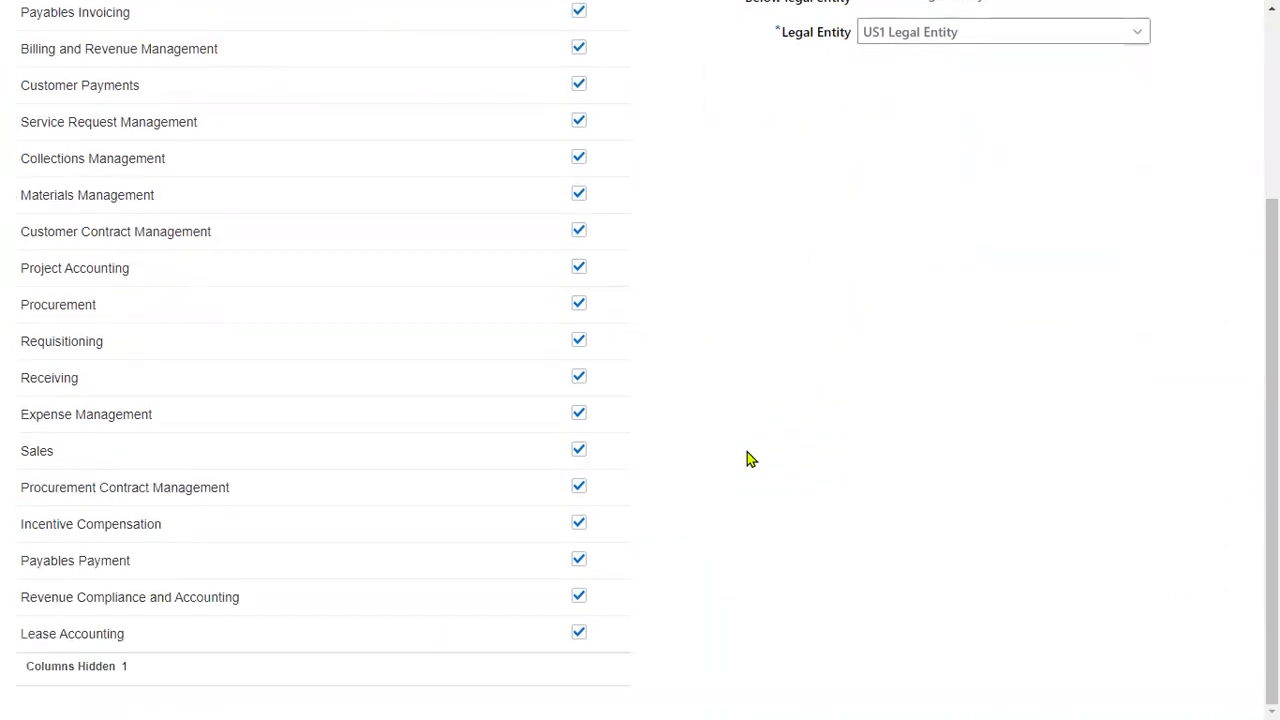
scroll(960, 357, up, 4)
click(1112, 87)
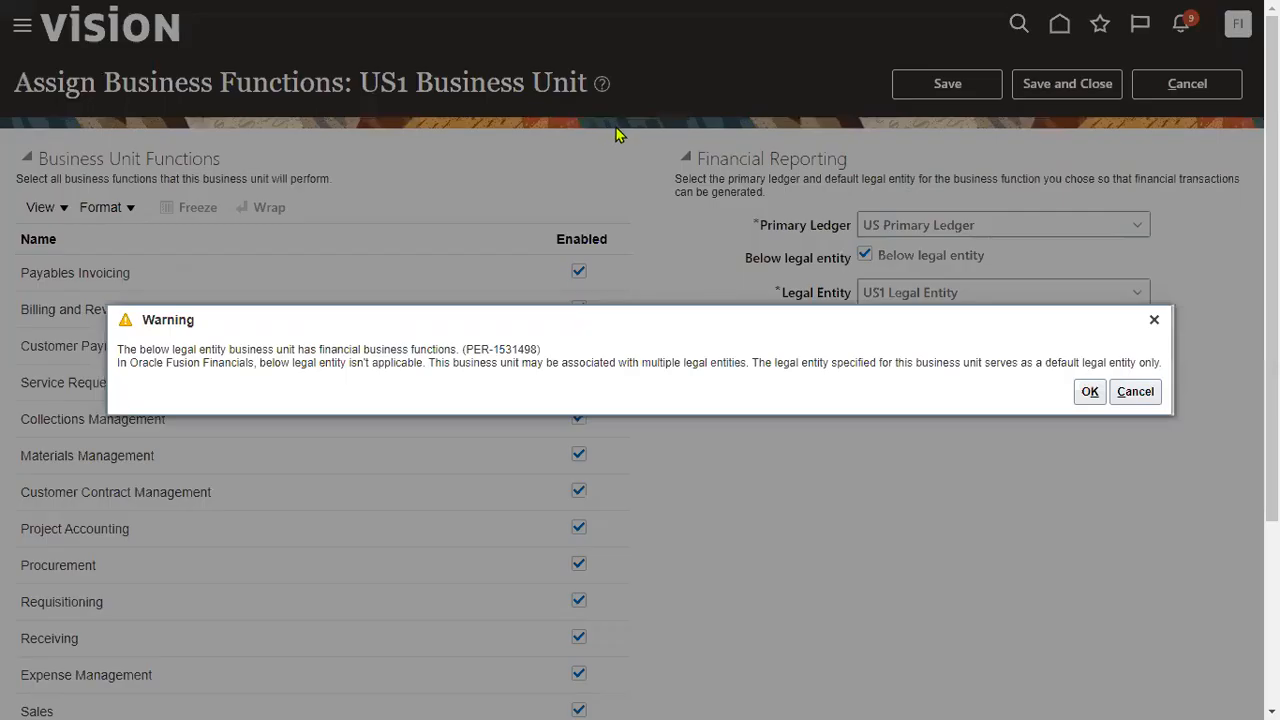
click(1090, 391)
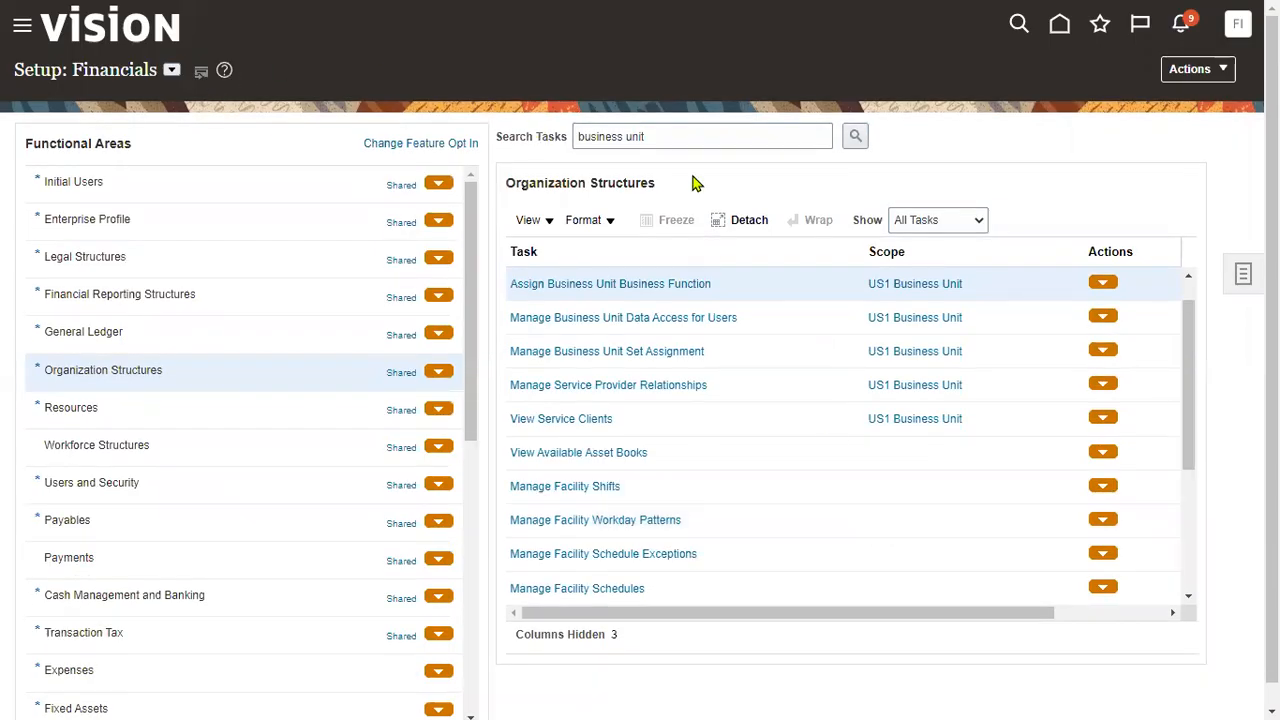
- Search tasks for 'manage users' and open the Manage Users task
drag(672, 137, 3, 5)
text(manage users)
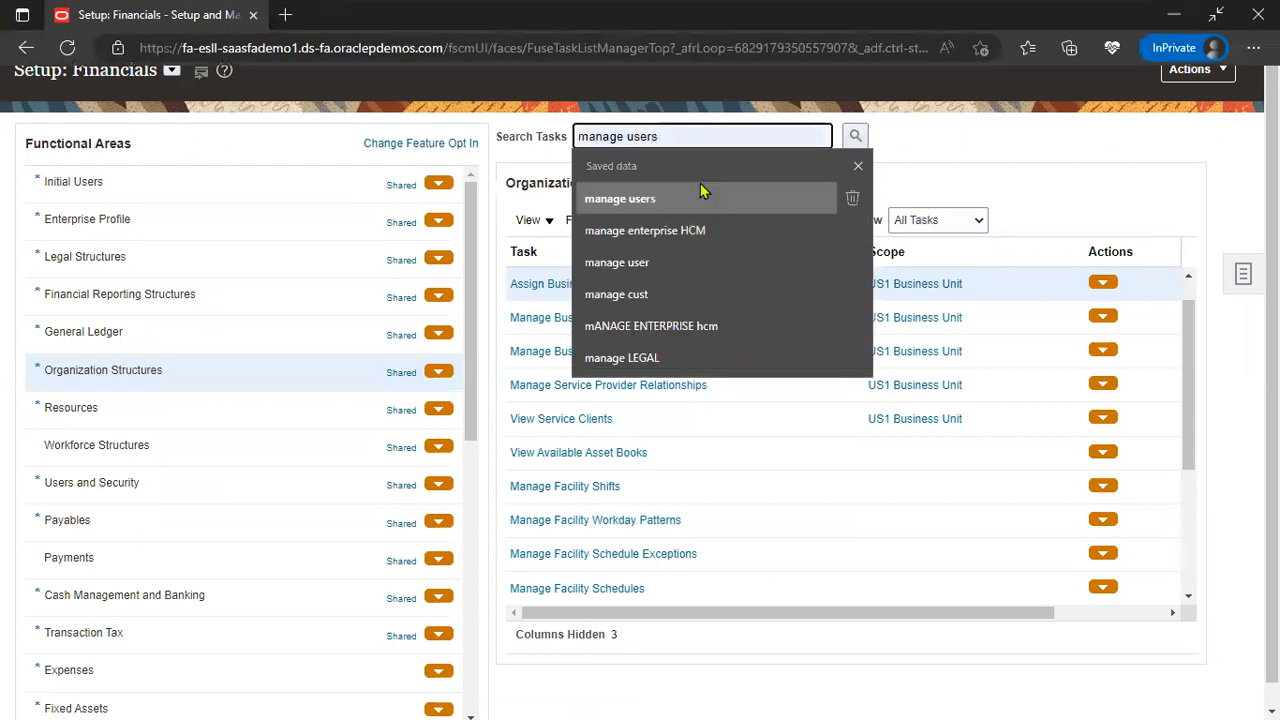
click(700, 193)
click(855, 136)
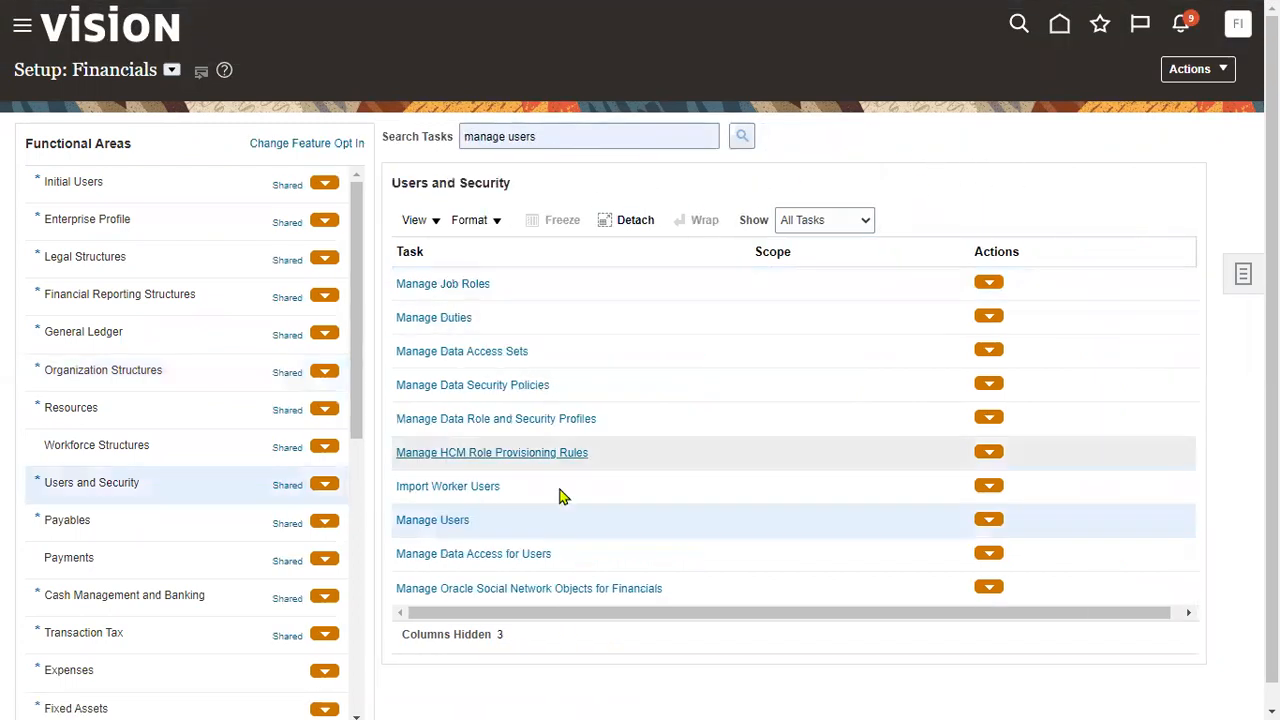
click(447, 521)
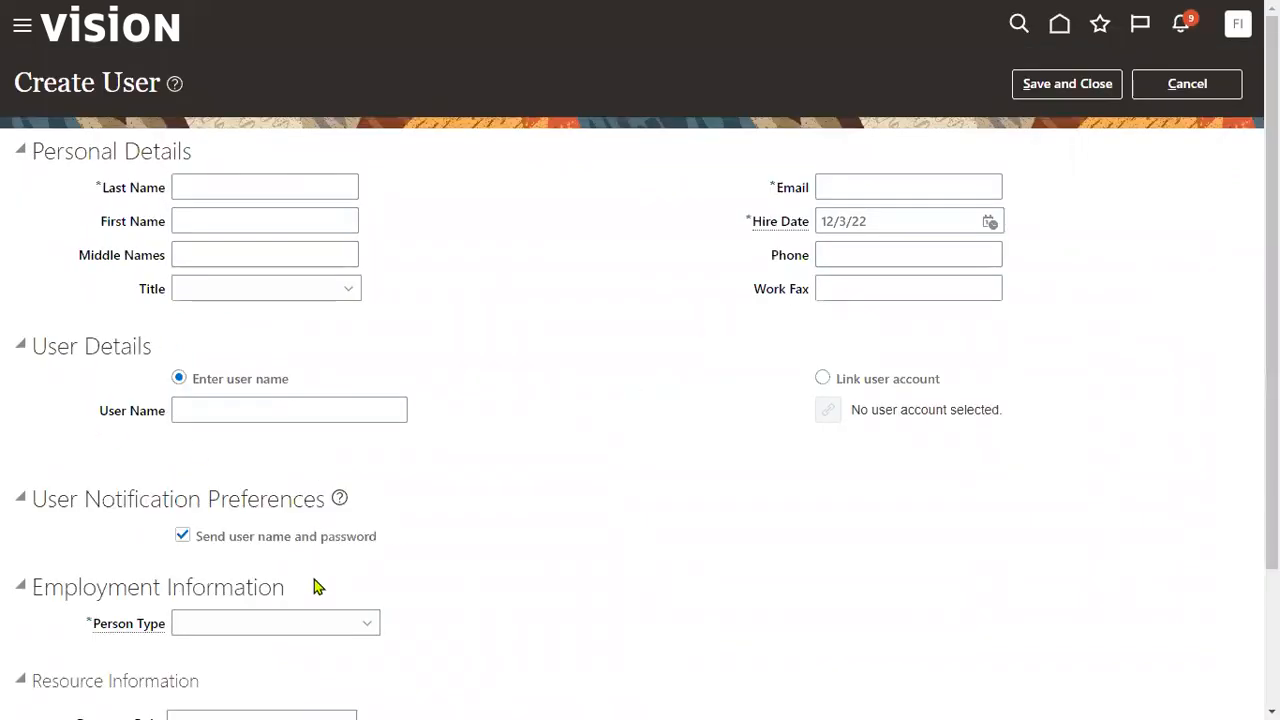
- Set person type to Employee and legal employer to US1 Legal Entity, starting the business unit entry
click(310, 624)
click(240, 400)
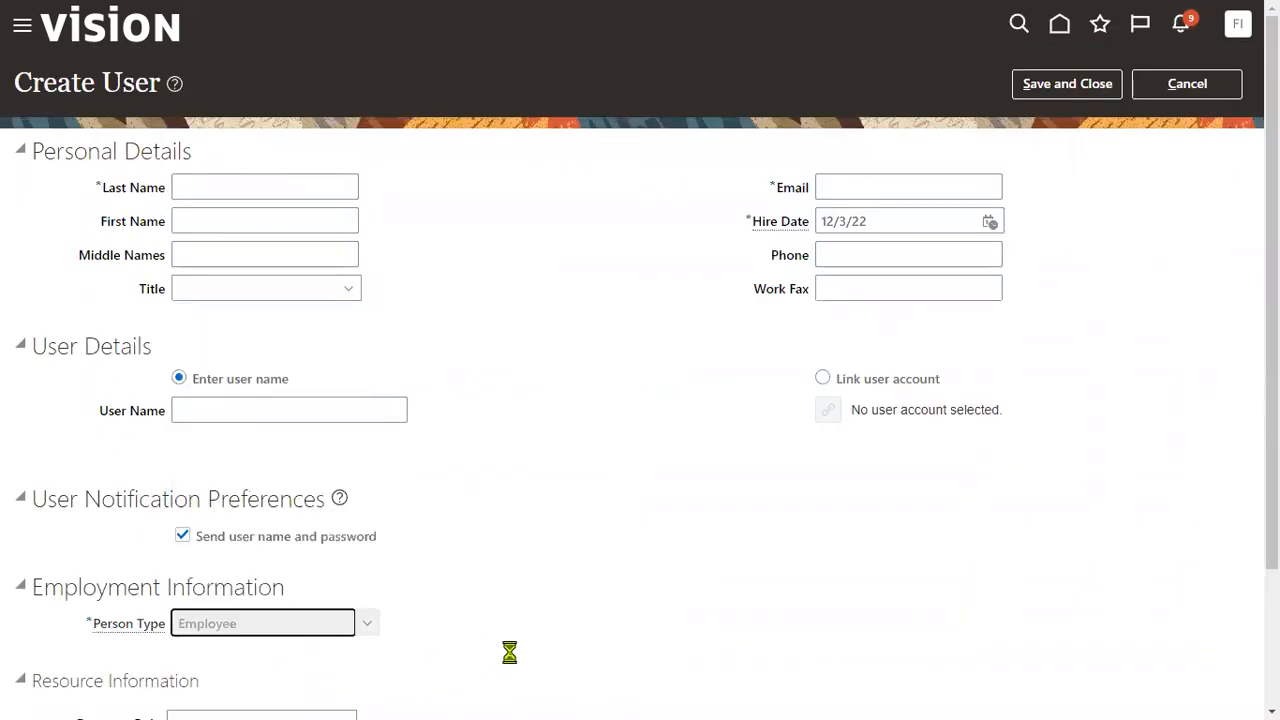
scroll(500, 622, down, 2)
click(277, 440)
text(US)
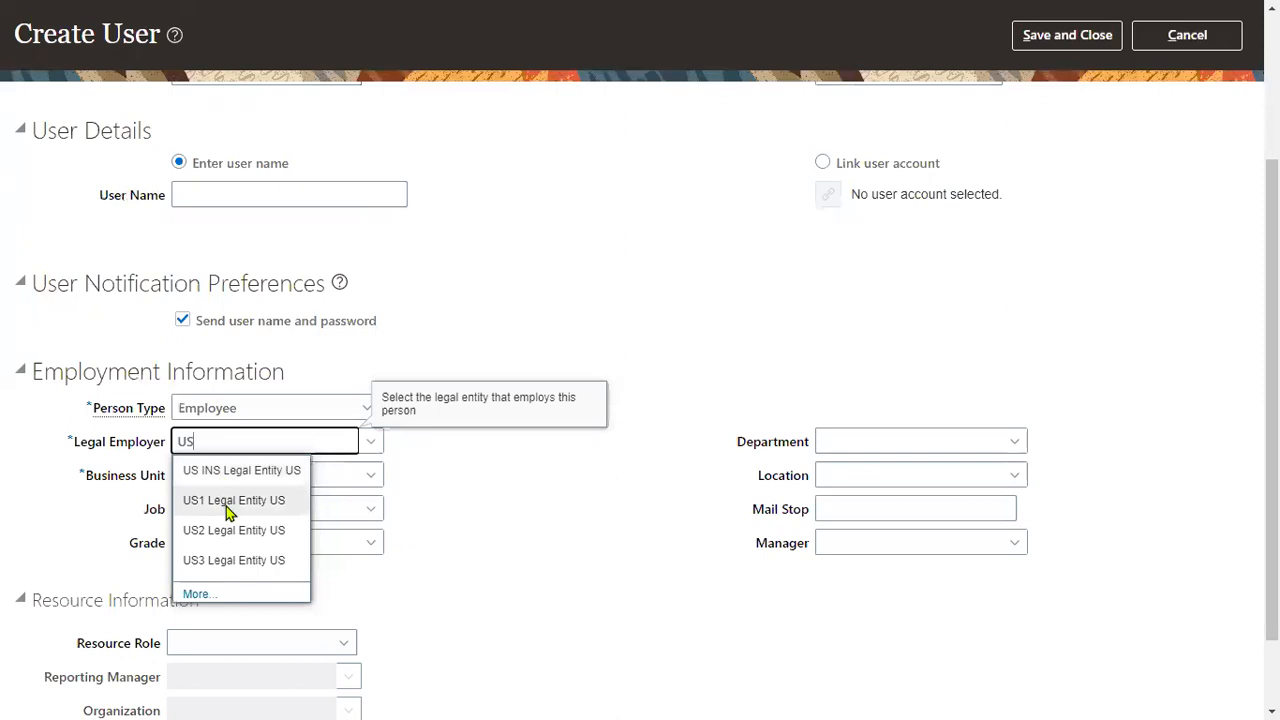
click(240, 503)
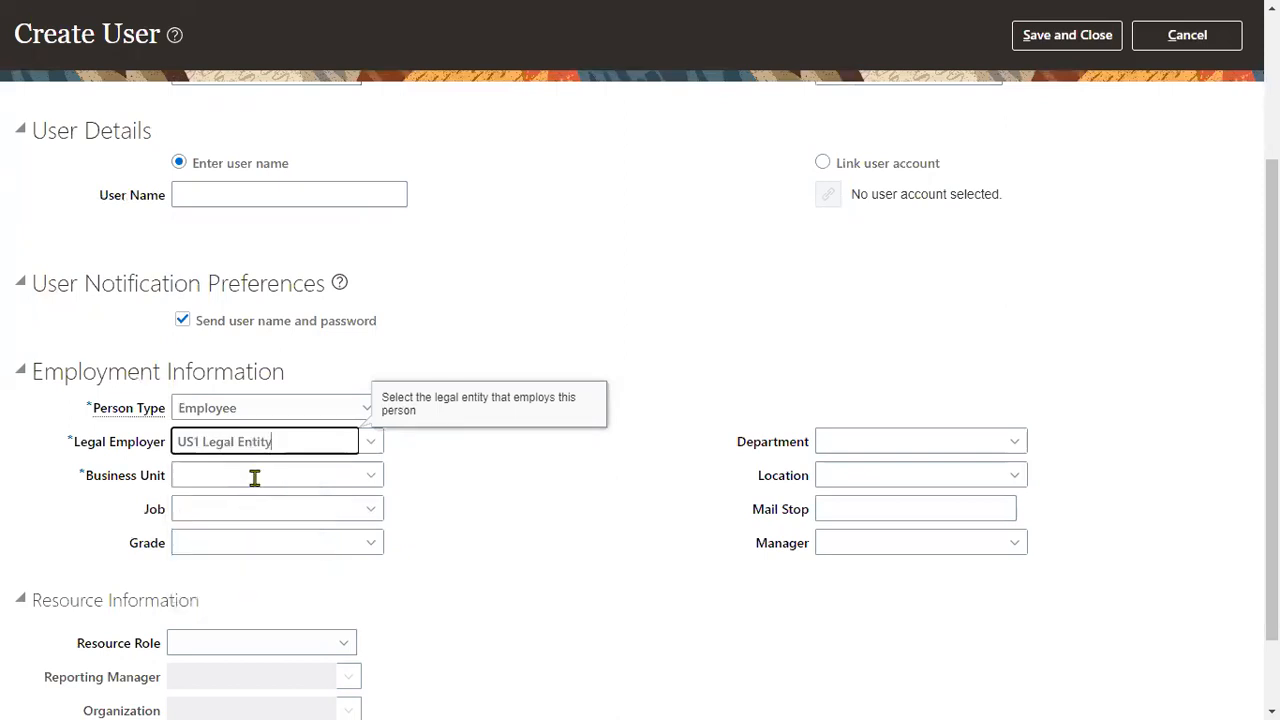
click(256, 476)
text(US)
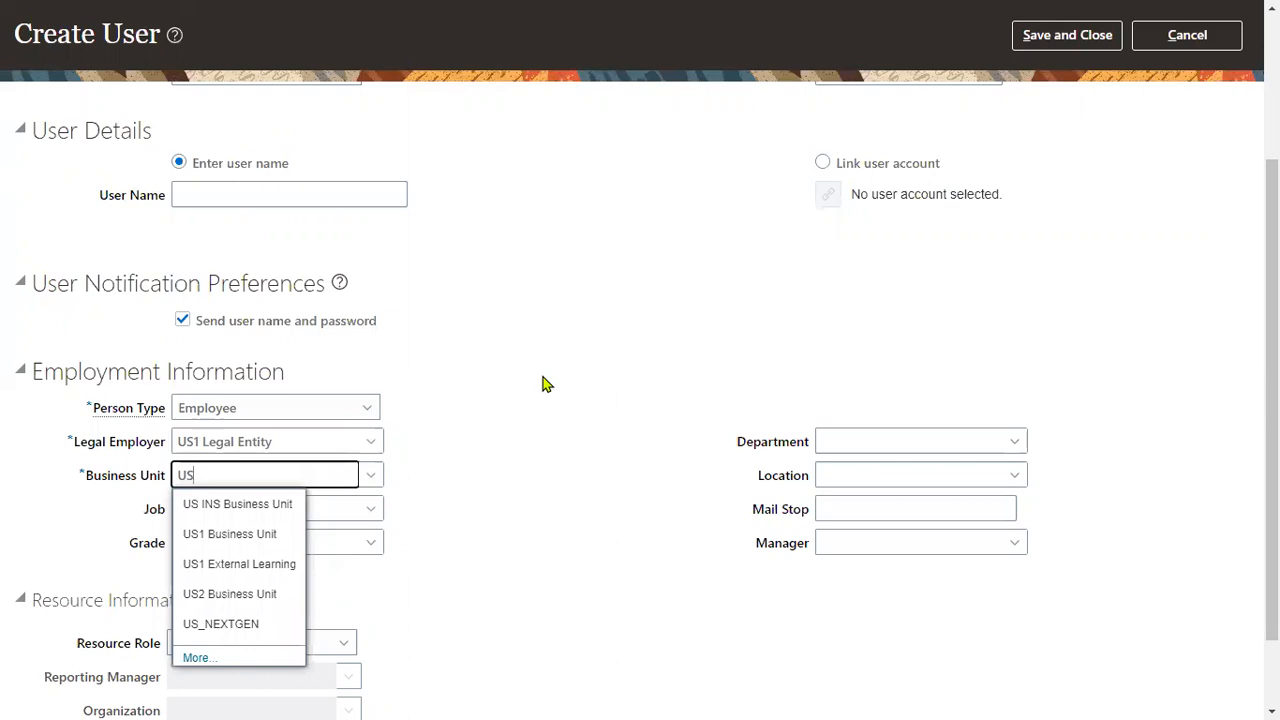
- Fill in the new user's last name, first name, e-mail address and user name
scroll(440, 332, up, 3)
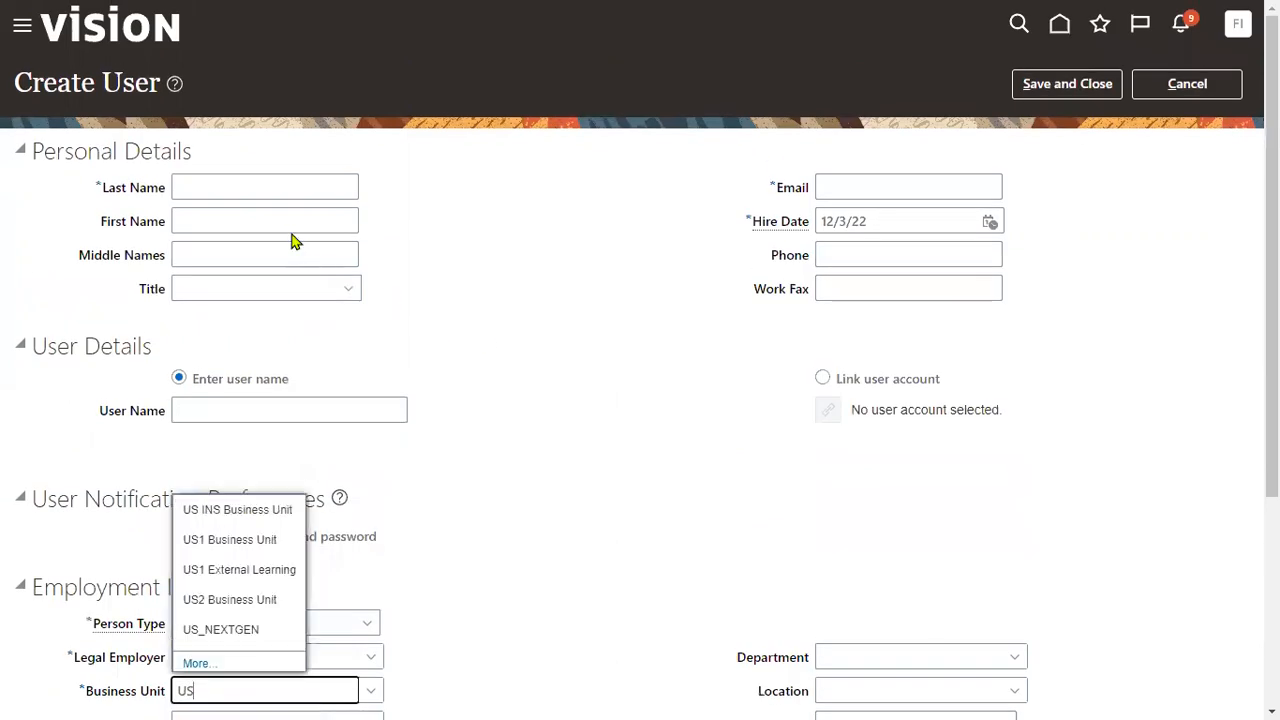
click(271, 178)
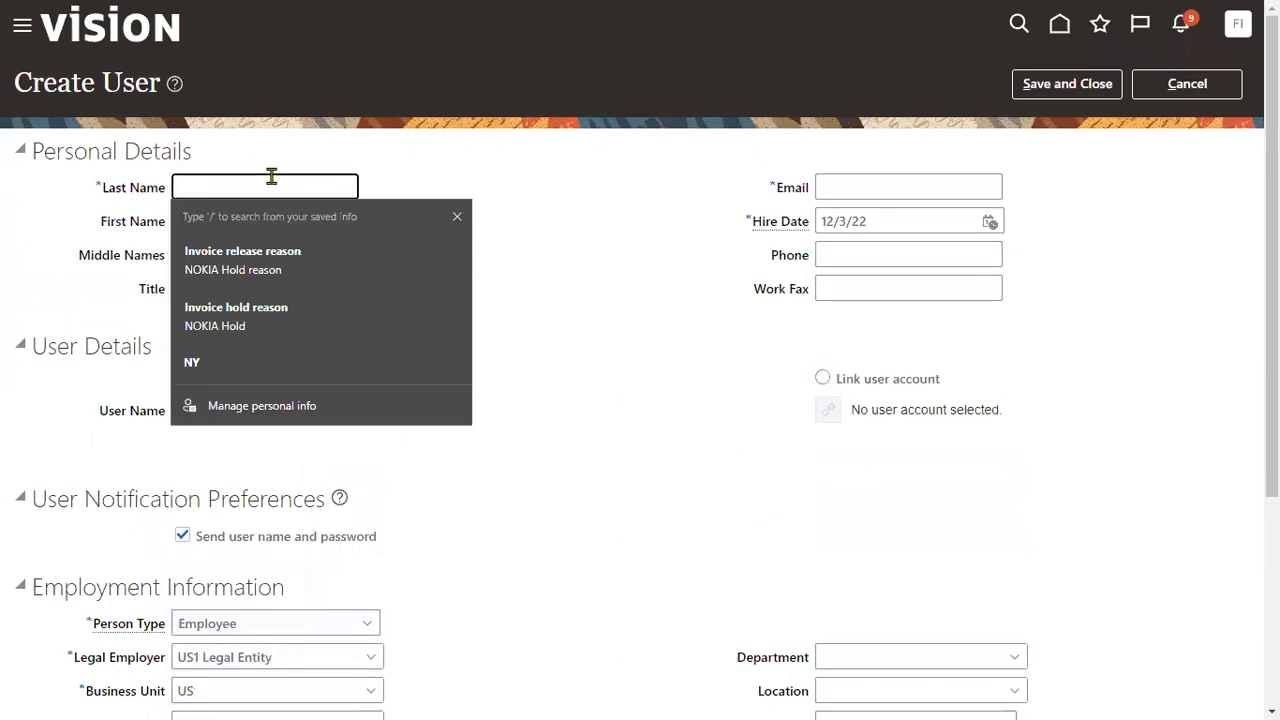
text(John)
key(Tab)
text(Rece)
key(Tab)
key(Tab)
key(Tab)
key(Tab)
key(Tab)
key(Tab)
key(Tab)
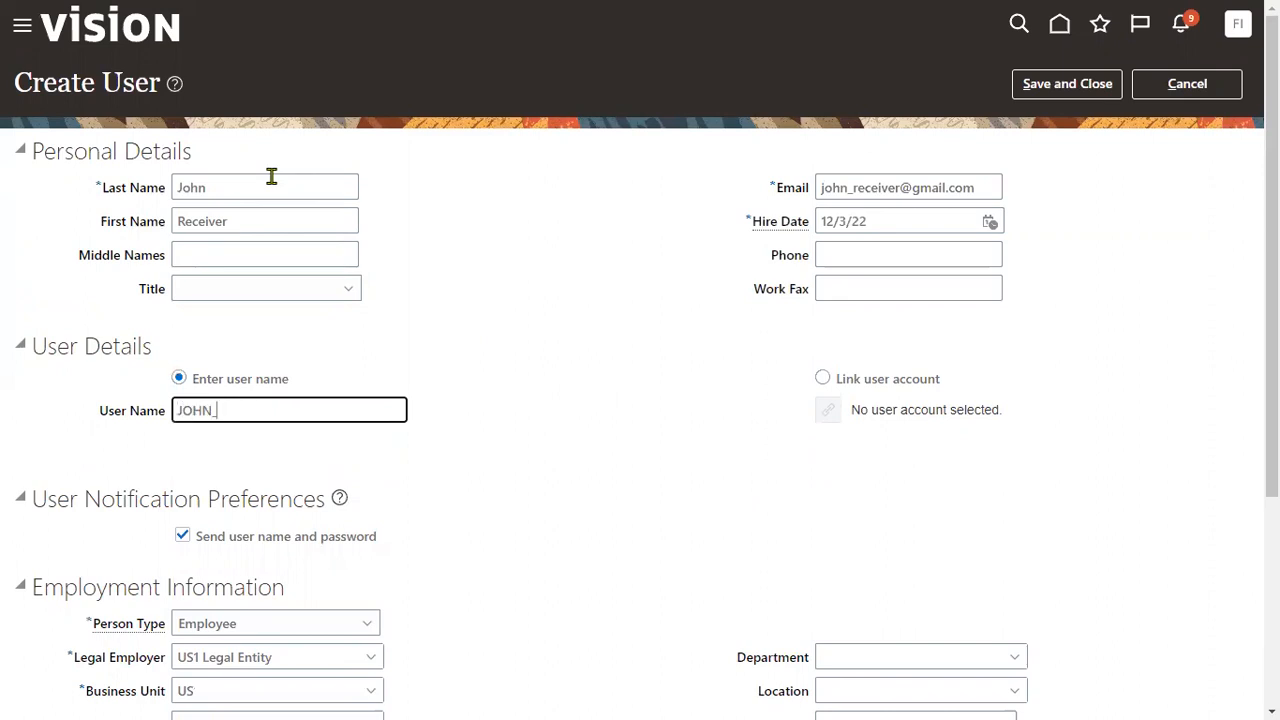
key(BackSpace)
key(Tab)
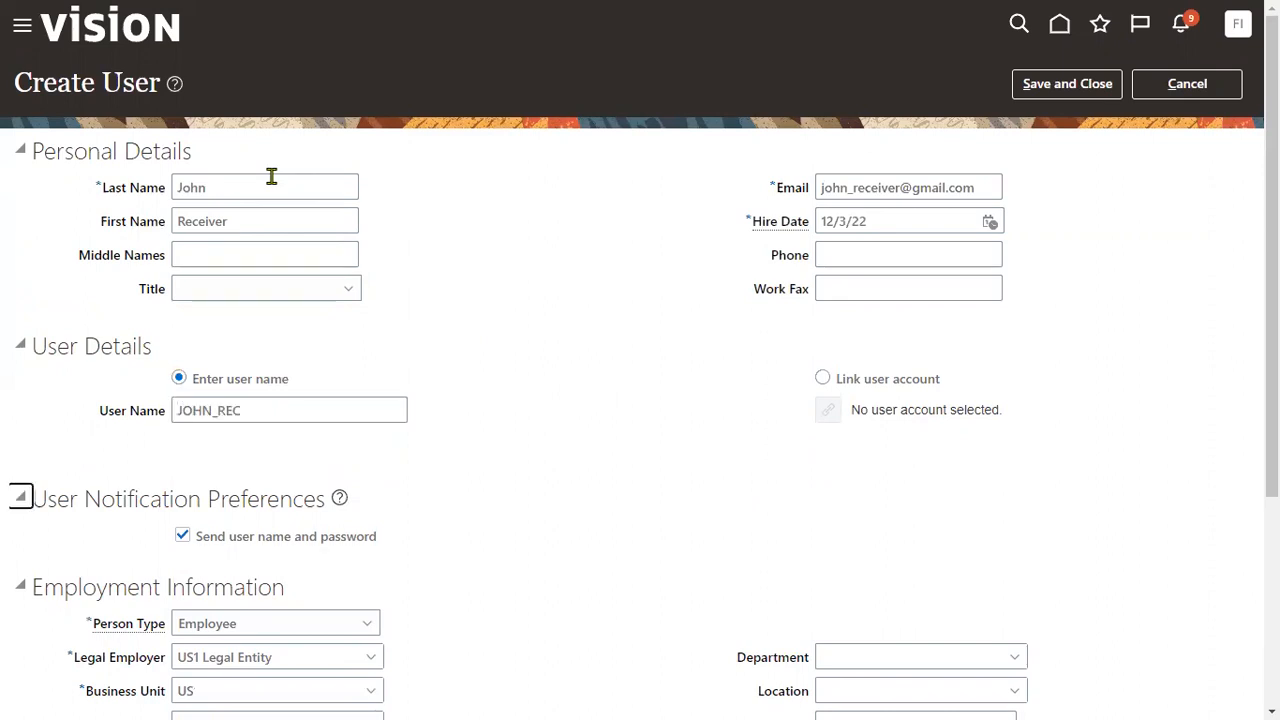
key(shift+Tab)
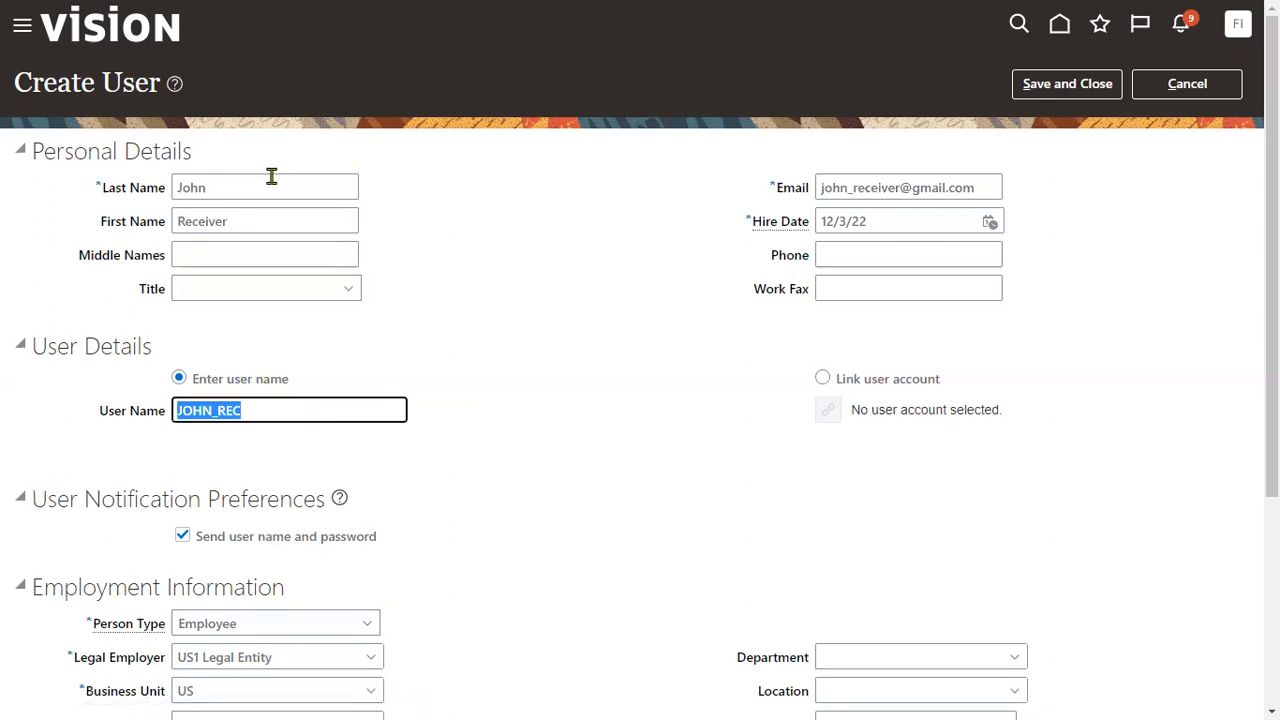
- Choose US1 Business Unit for the user and save the new user
scroll(297, 694, down, 1)
click(234, 583)
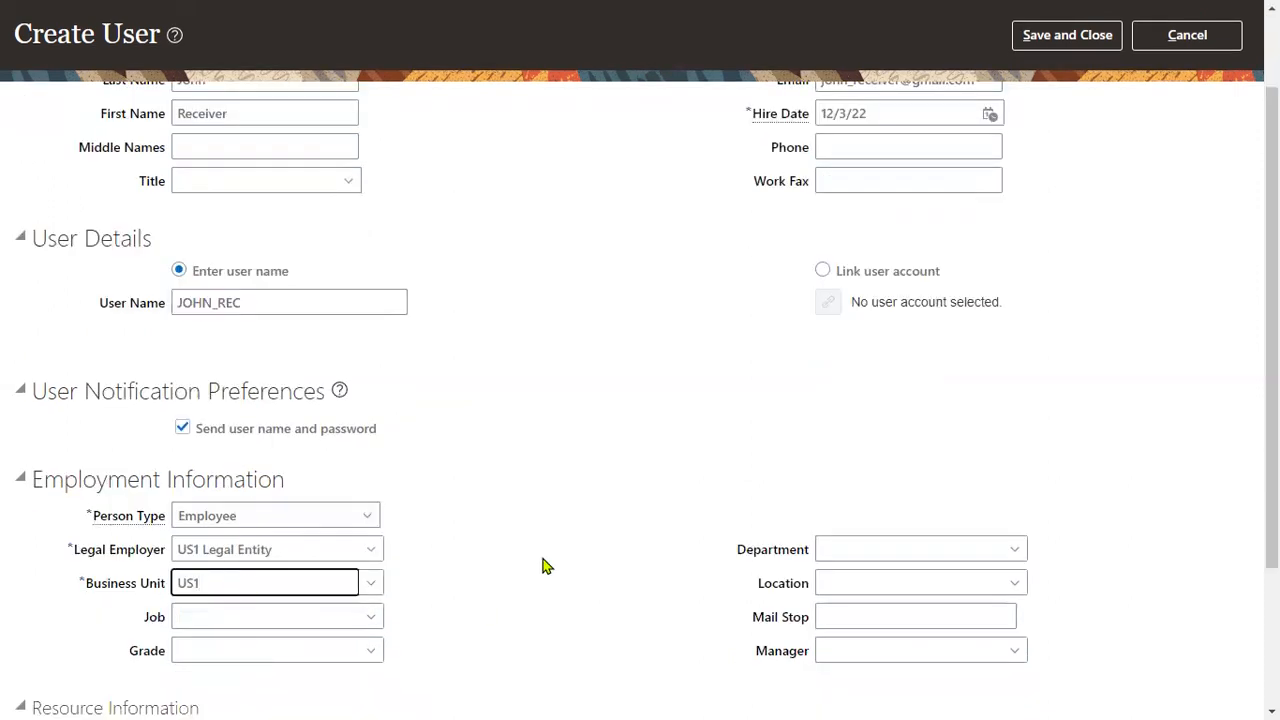
click(245, 611)
scroll(920, 309, up, 1)
click(1067, 84)
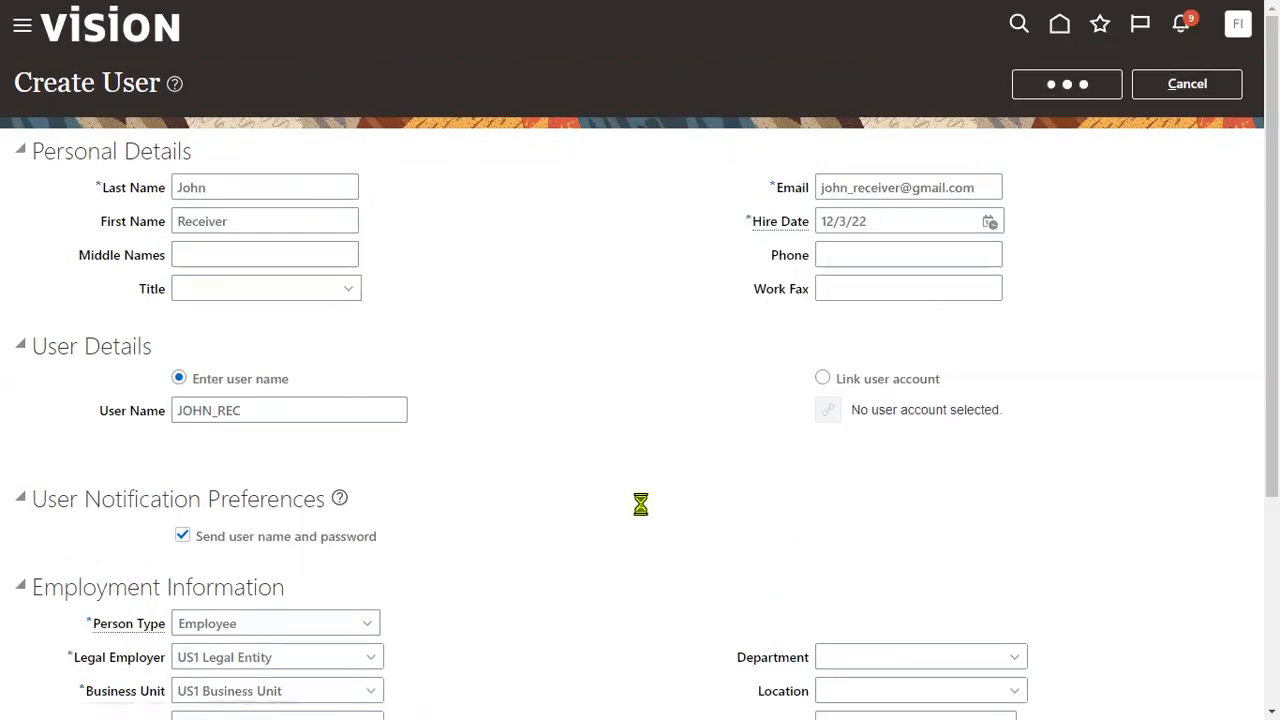
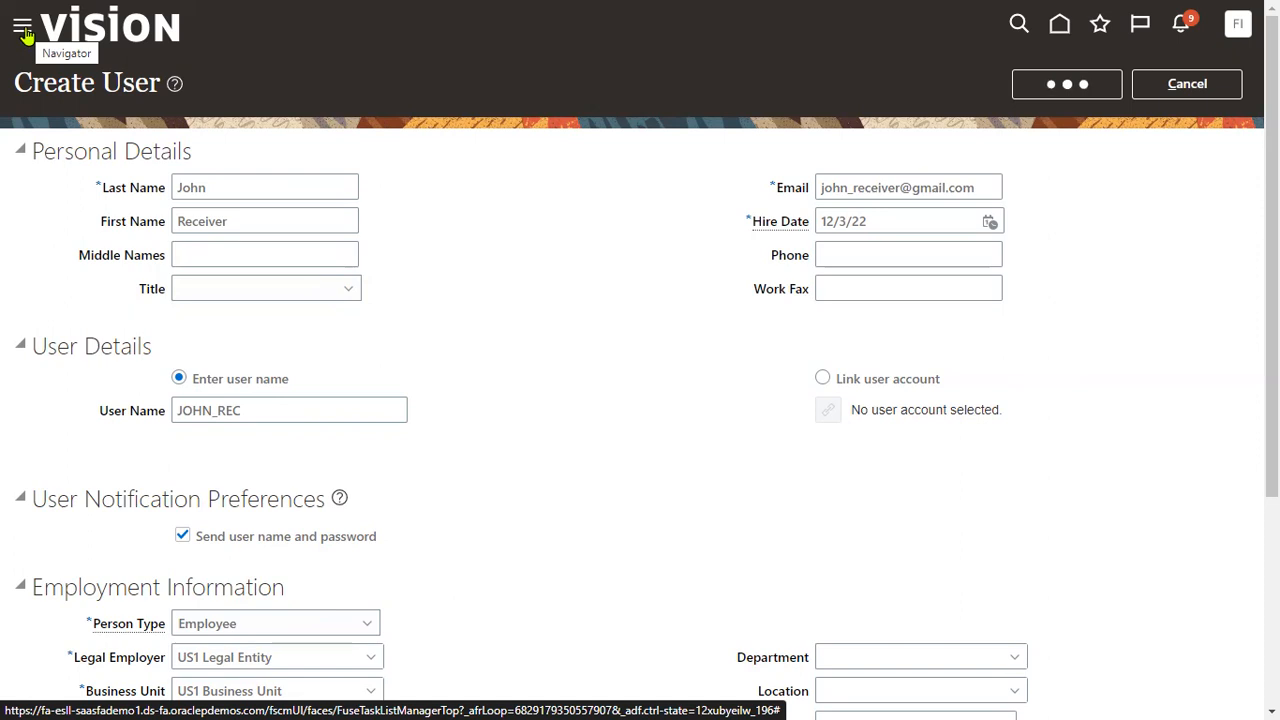
- Leave the Create User form and open the module navigation menu
click(22, 28)
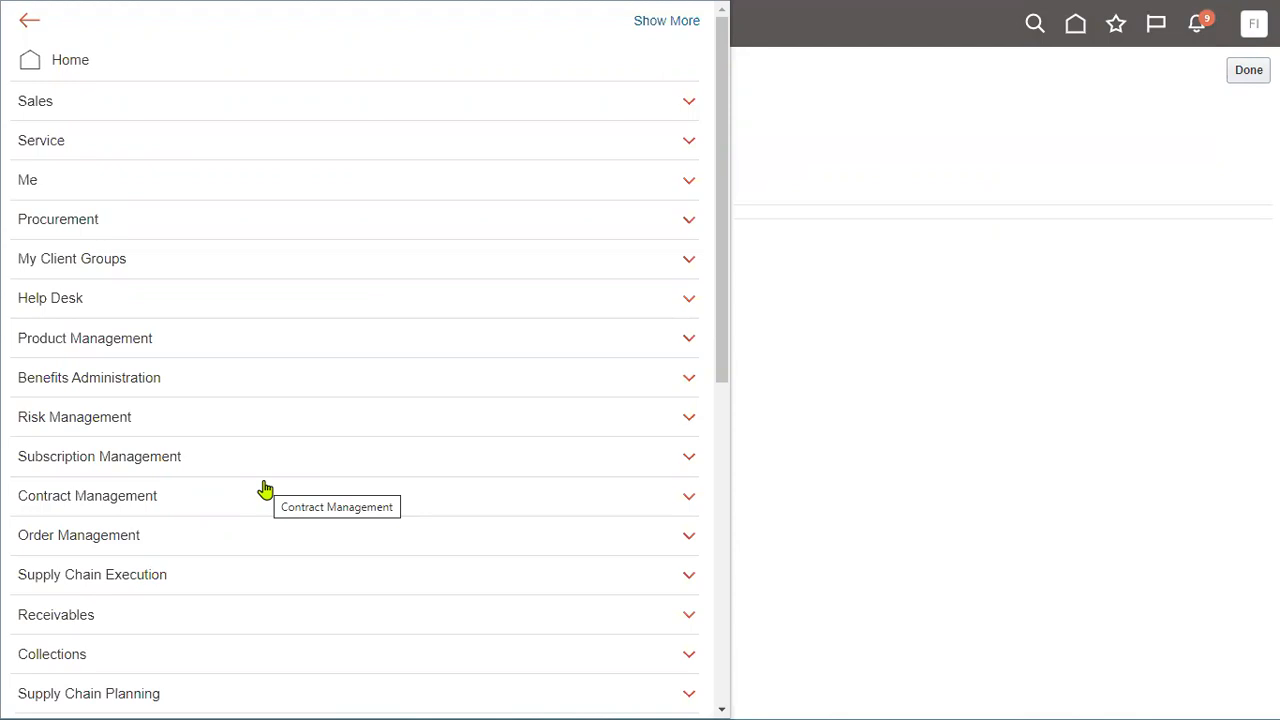
- Expand the Tools group in the Navigator and launch the Security Console
scroll(265, 489, down, 6)
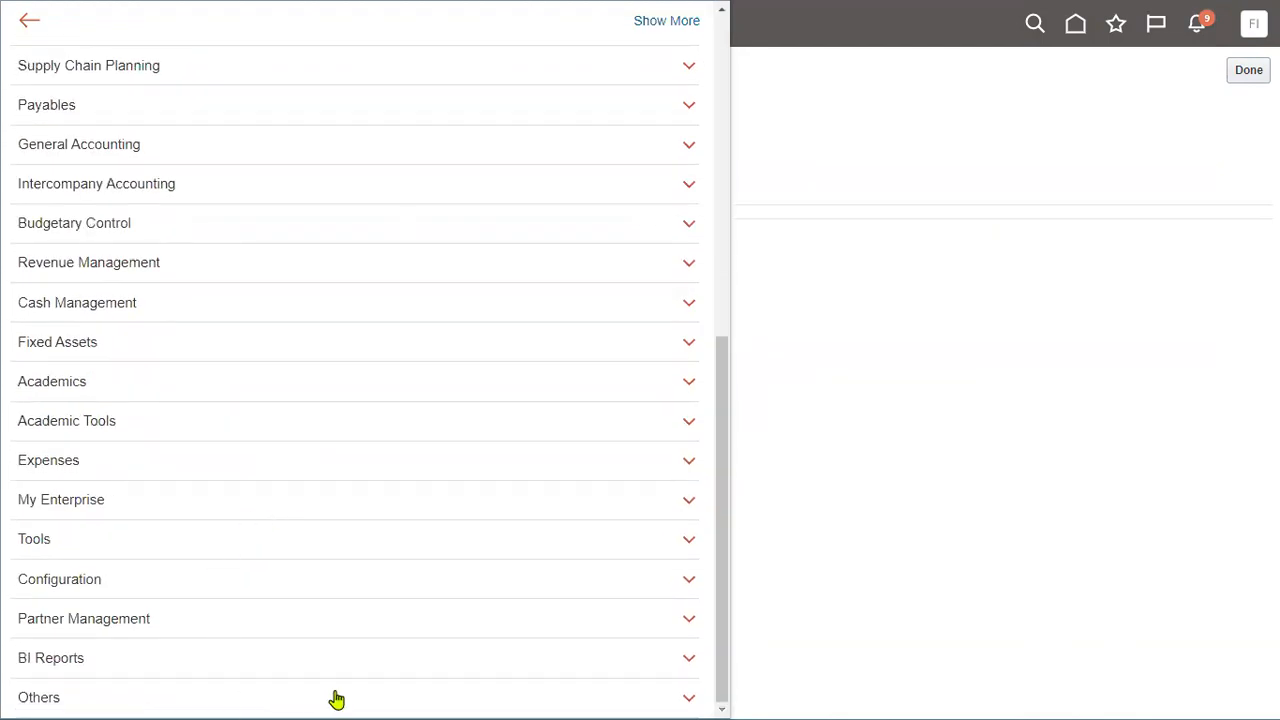
click(127, 544)
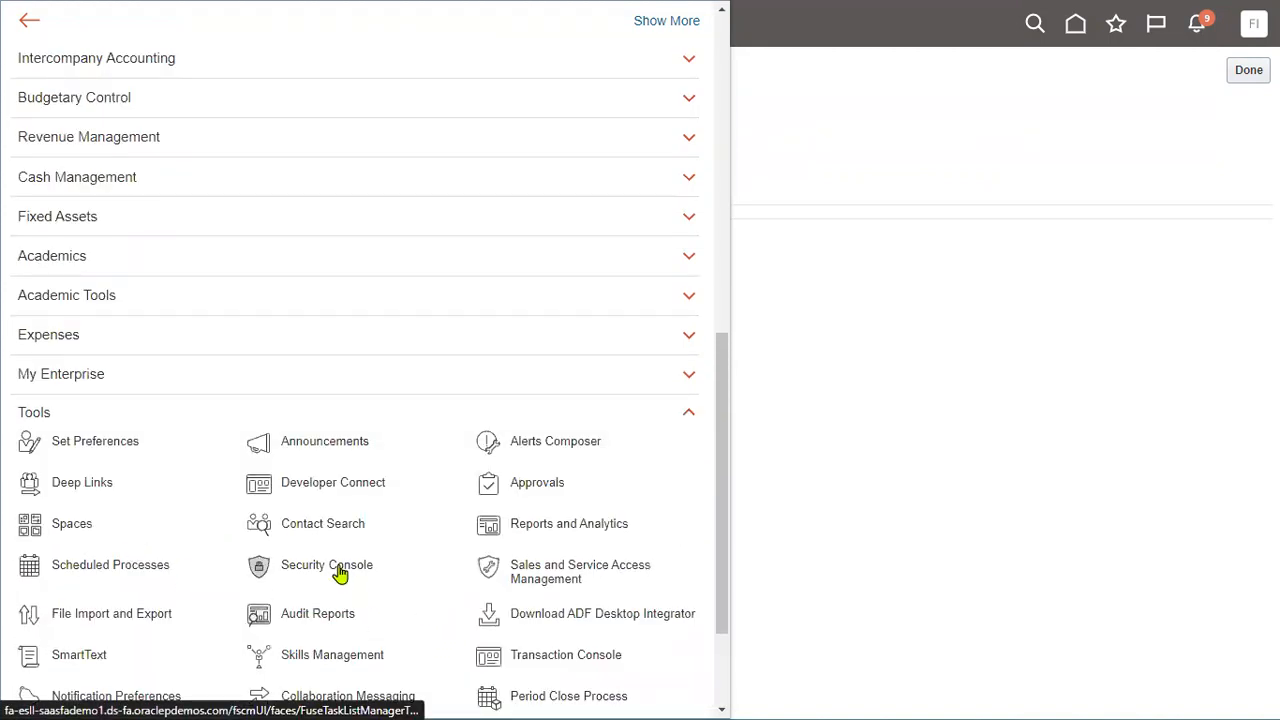
click(522, 574)
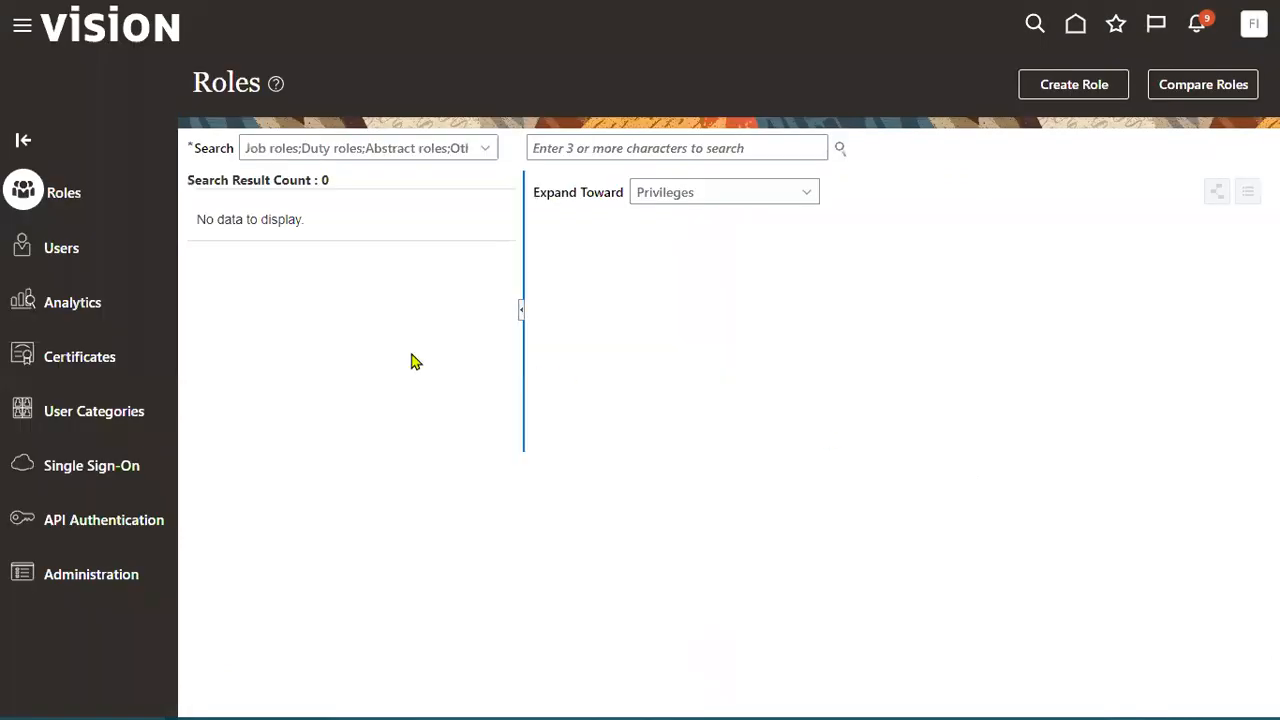
- Search the user accounts for the new receivables user and open the account
click(62, 252)
click(711, 148)
text(JOHN_REC)
click(937, 150)
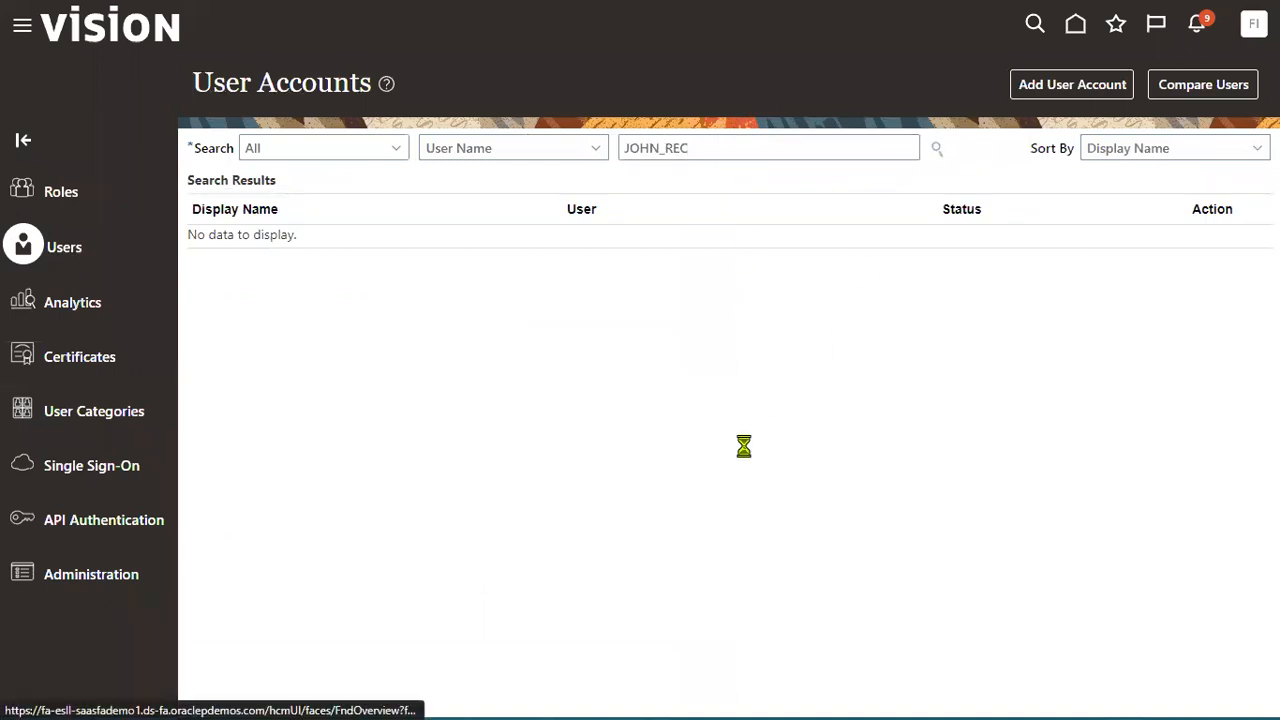
click(704, 262)
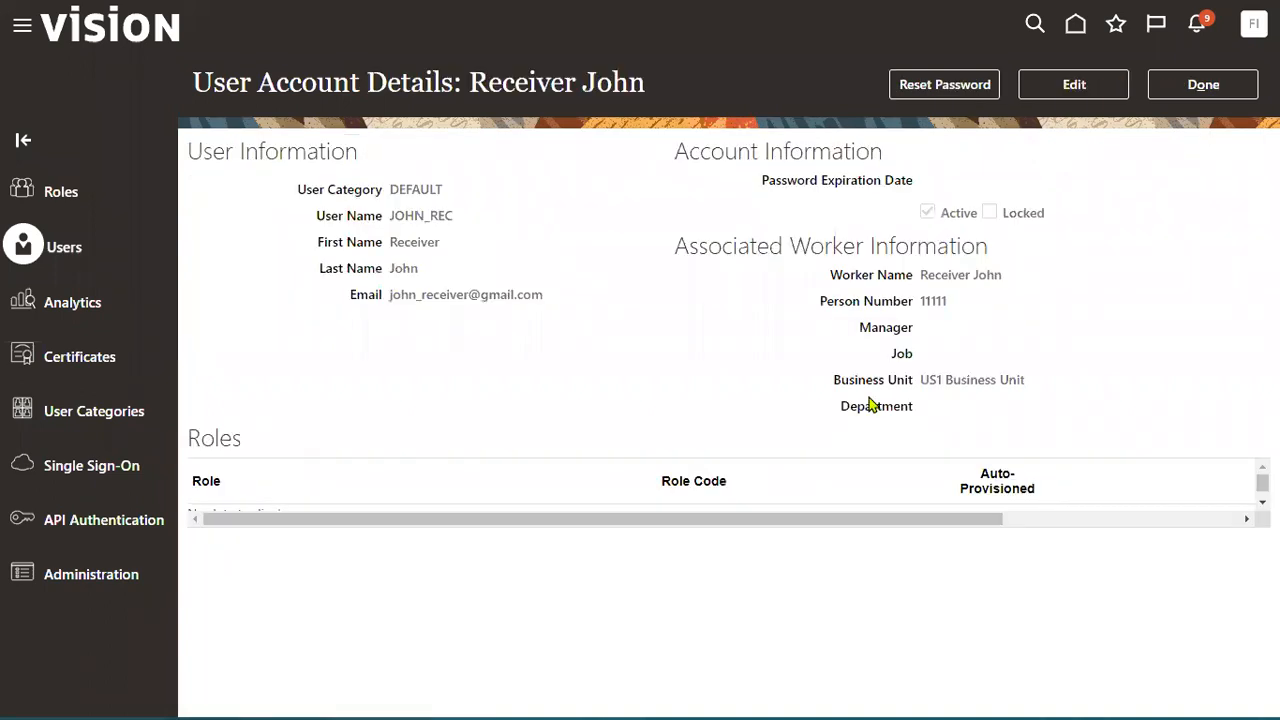
- Manually reset the user's password, entering and confirming the new one
click(962, 88)
click(387, 320)
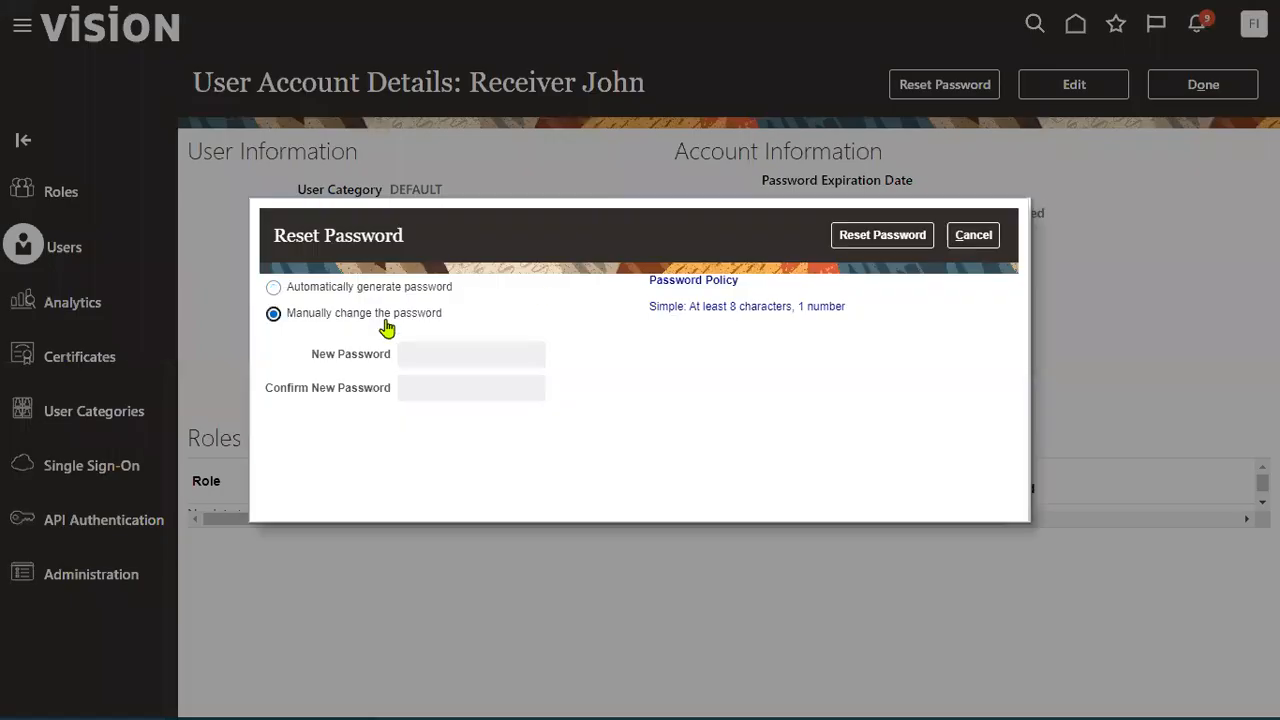
click(469, 354)
text(••)
click(470, 388)
text(••)
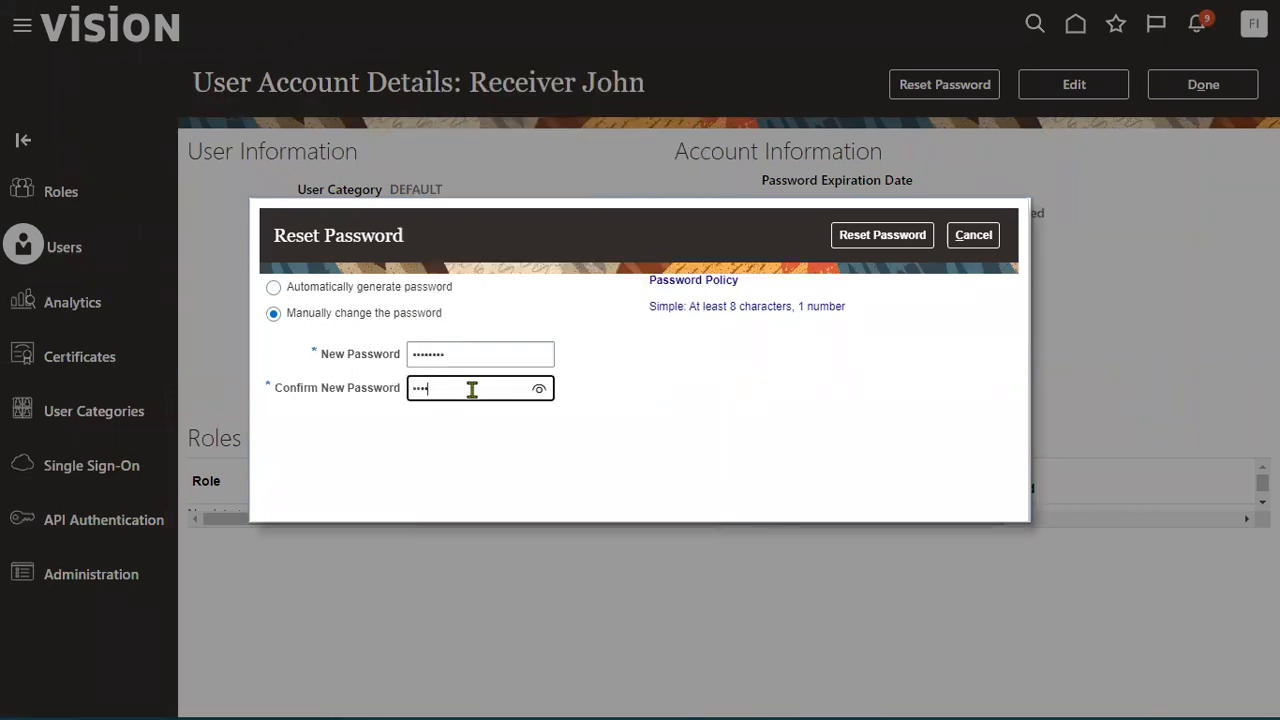
click(886, 237)
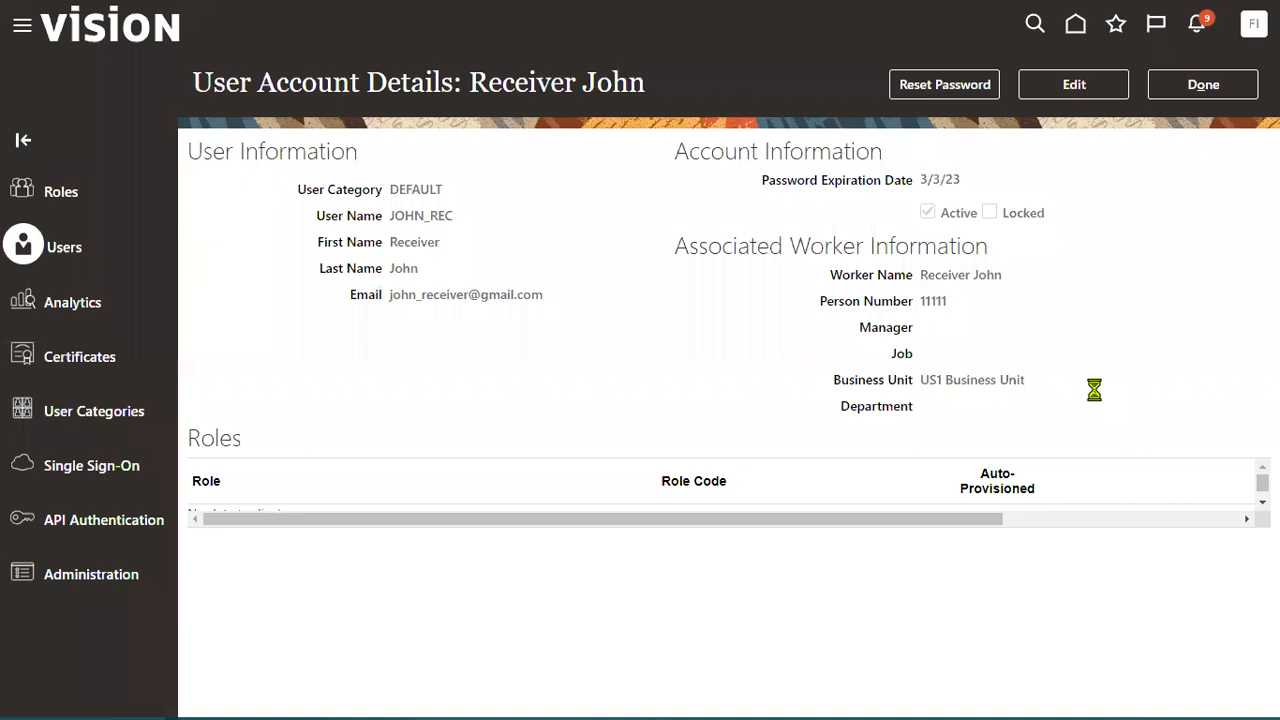
click(1094, 86)
- Add the Accounts Receivable Manager role to the user
click(918, 510)
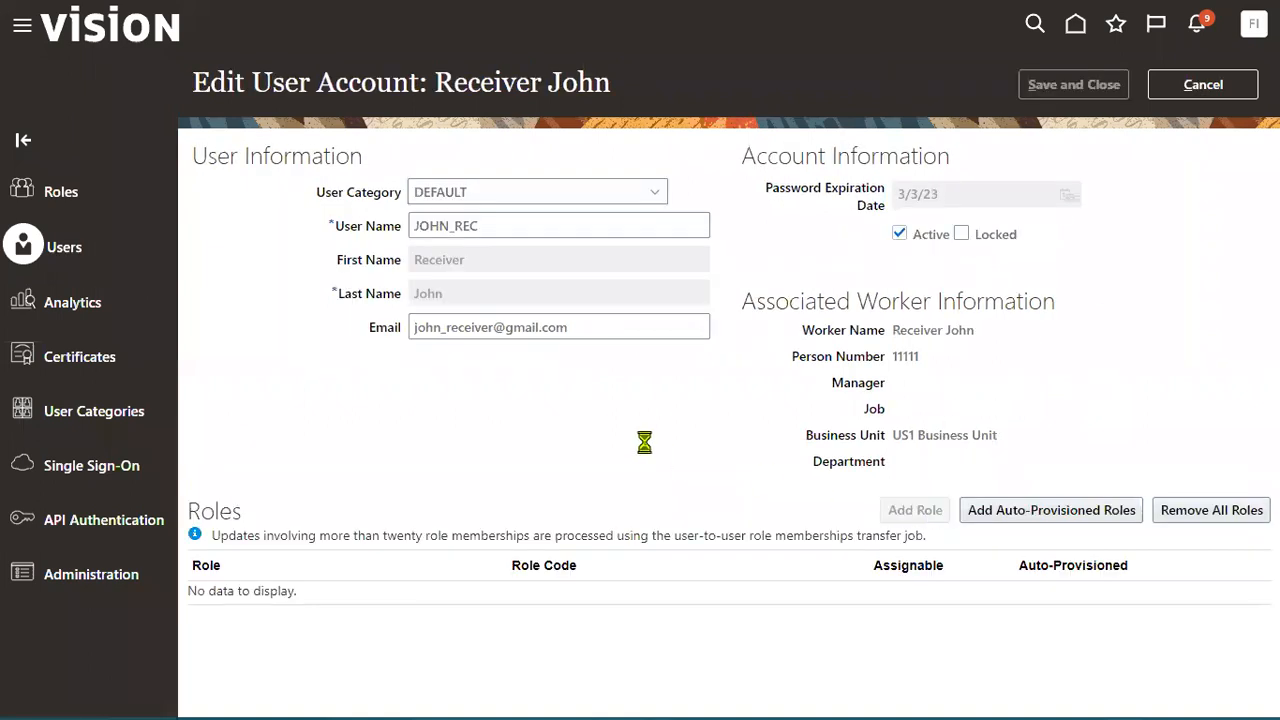
click(575, 177)
text(accounts rece)
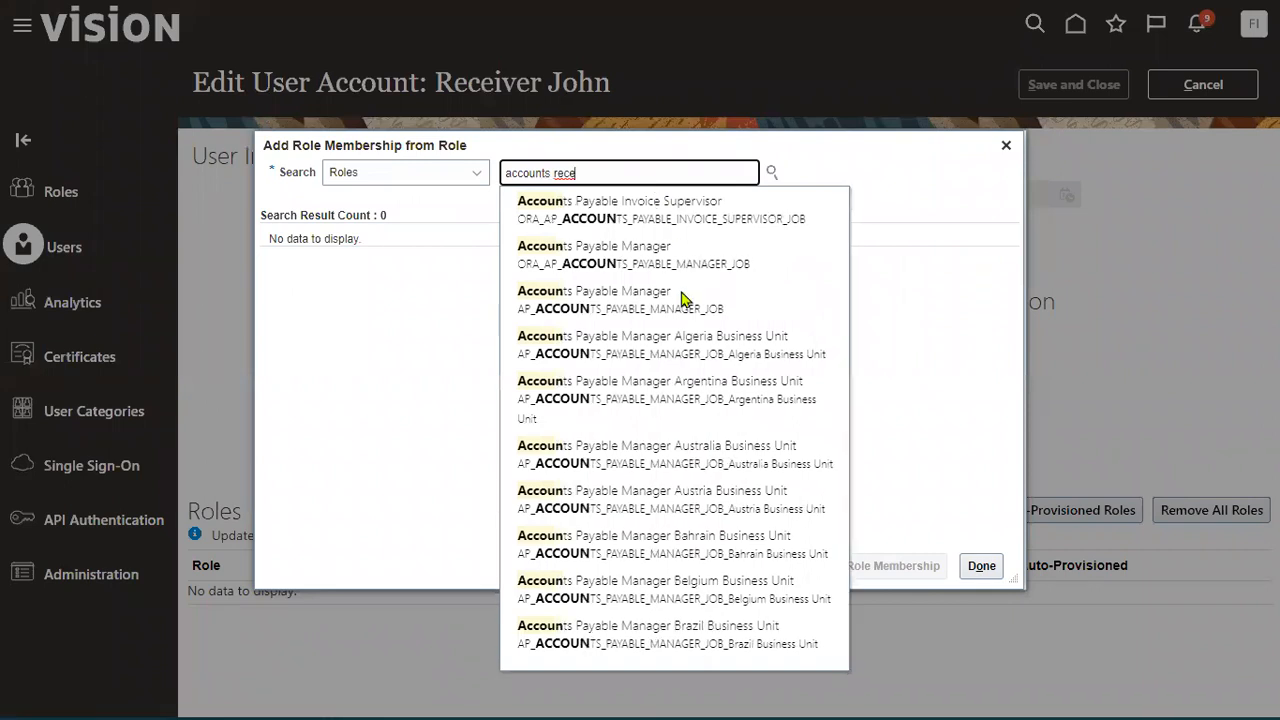
click(688, 210)
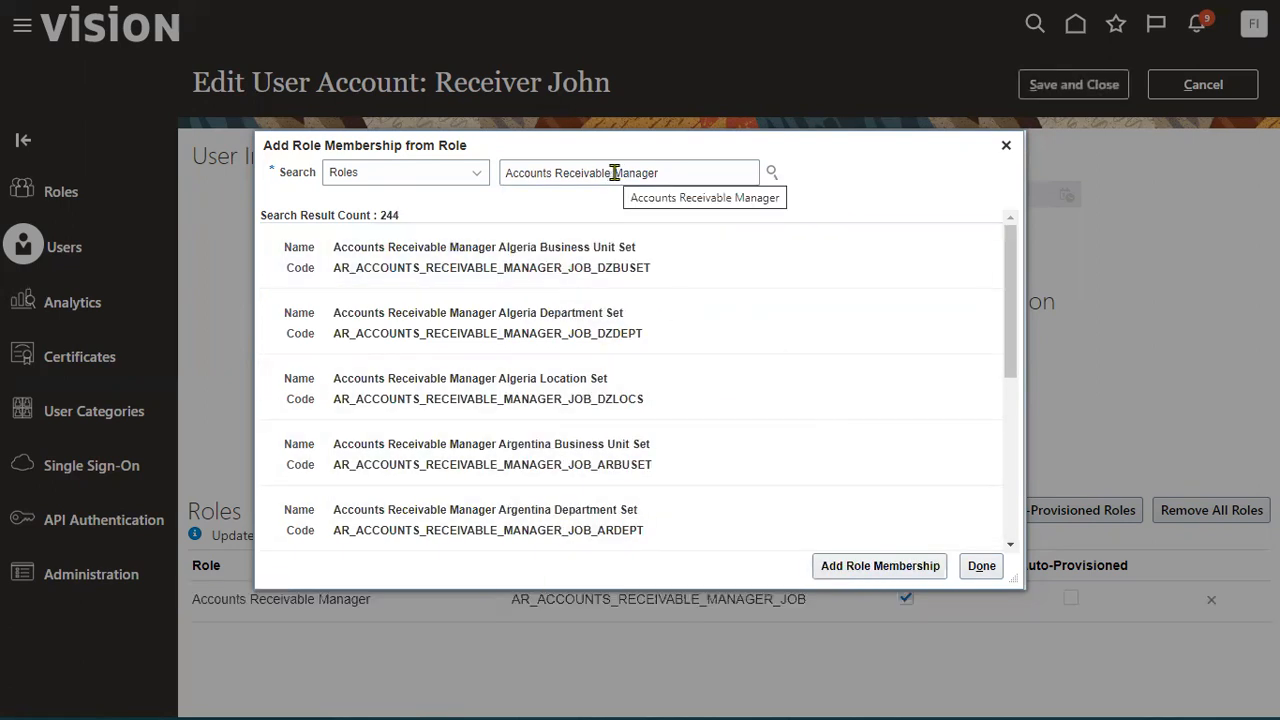
drag(614, 173, 768, 172)
- Add the Accounts Receivable Specialist role and save the user account
text(s)
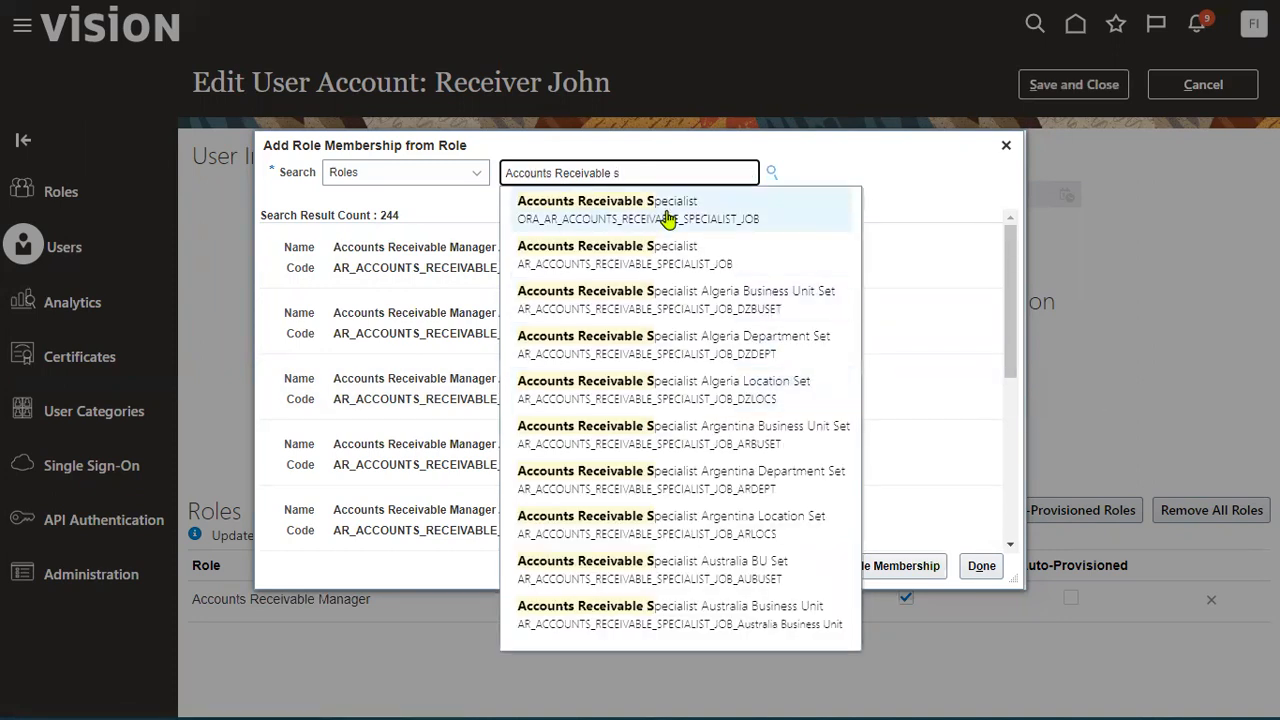
click(665, 212)
click(716, 266)
click(860, 566)
click(981, 566)
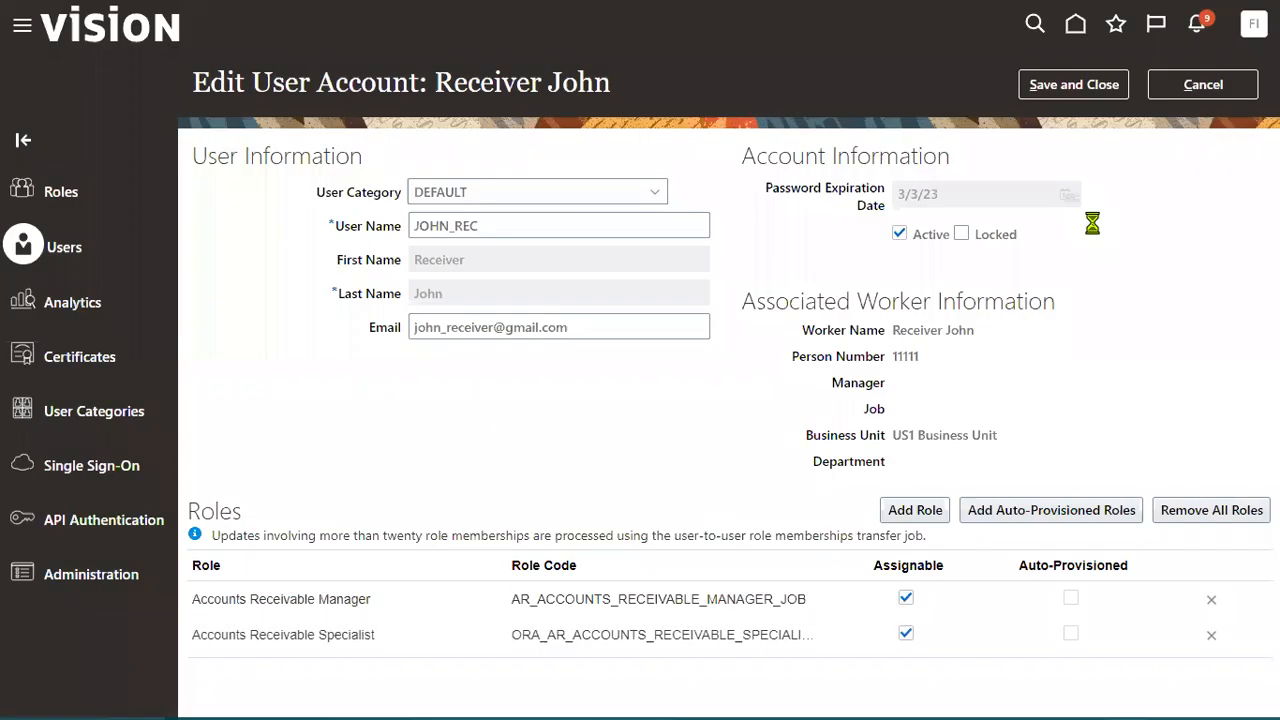
click(1058, 88)
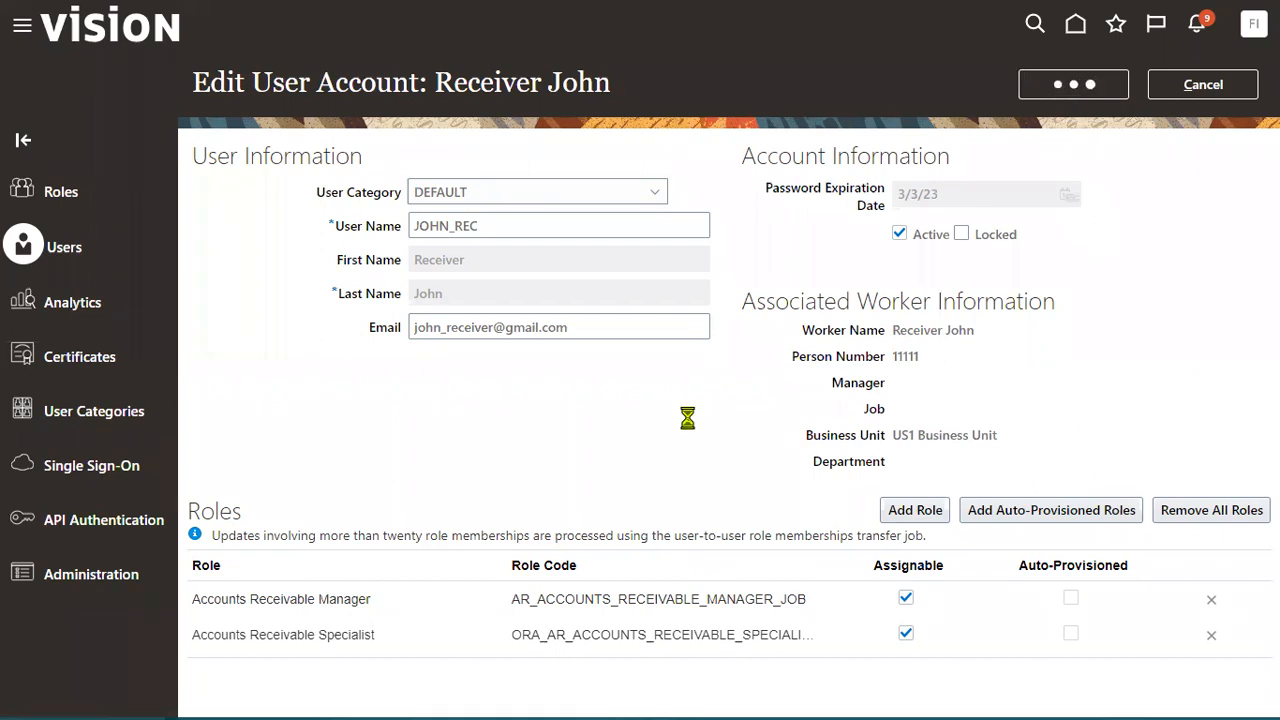
key(alt+Tab)
key(alt+Tab)
key(alt+Tab)
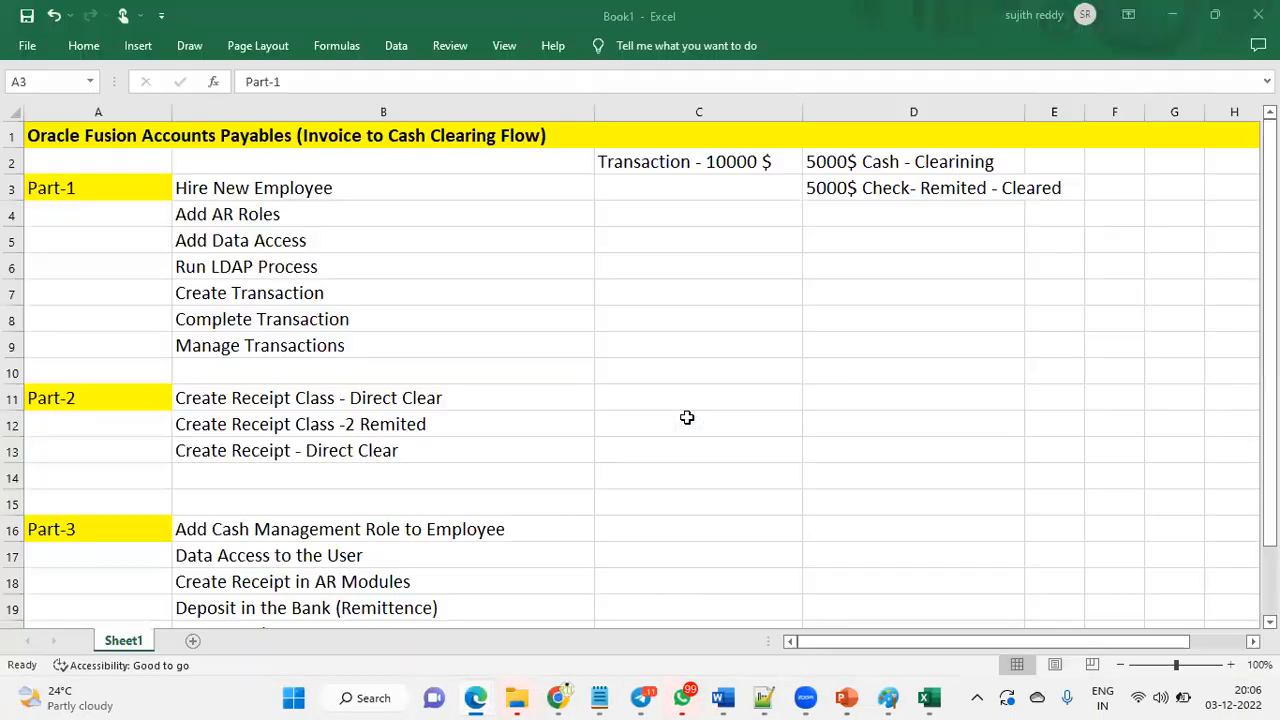
- Turn the Hire New Employee, Add AR Roles and Add Data Access entries (B3:B5) red
drag(274, 189, 297, 240)
click(297, 240)
click(84, 46)
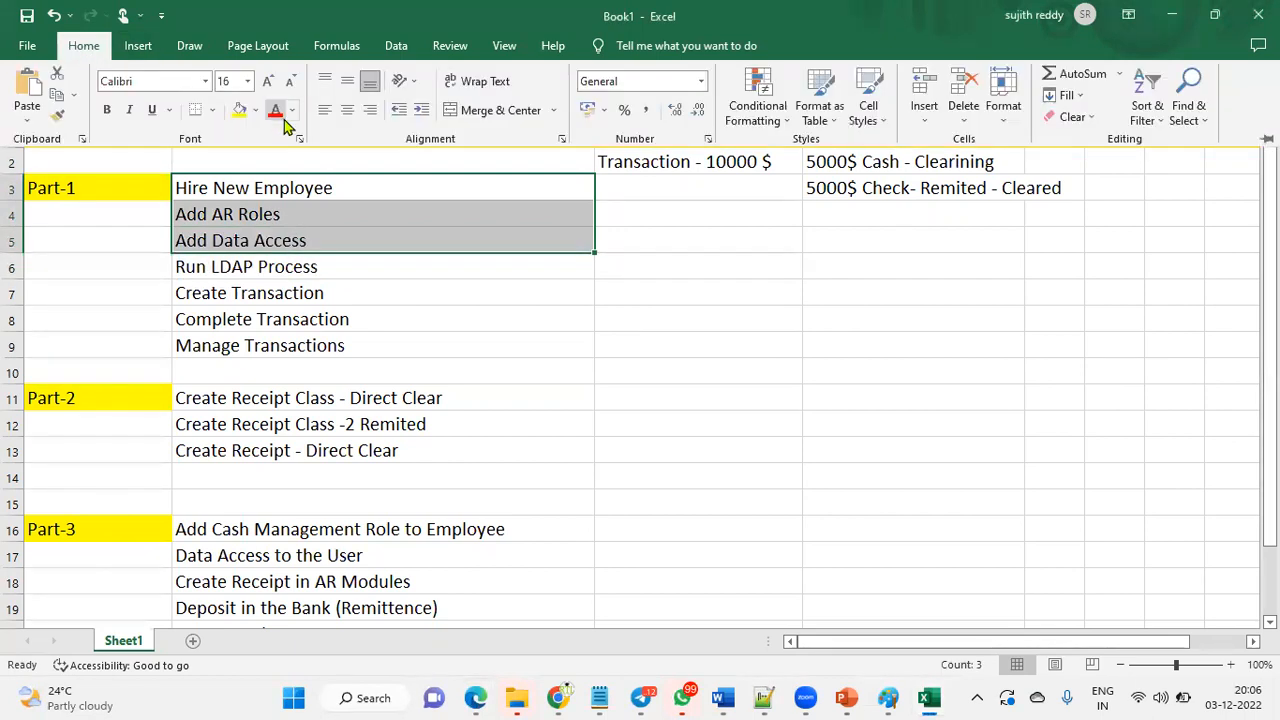
click(279, 113)
click(315, 270)
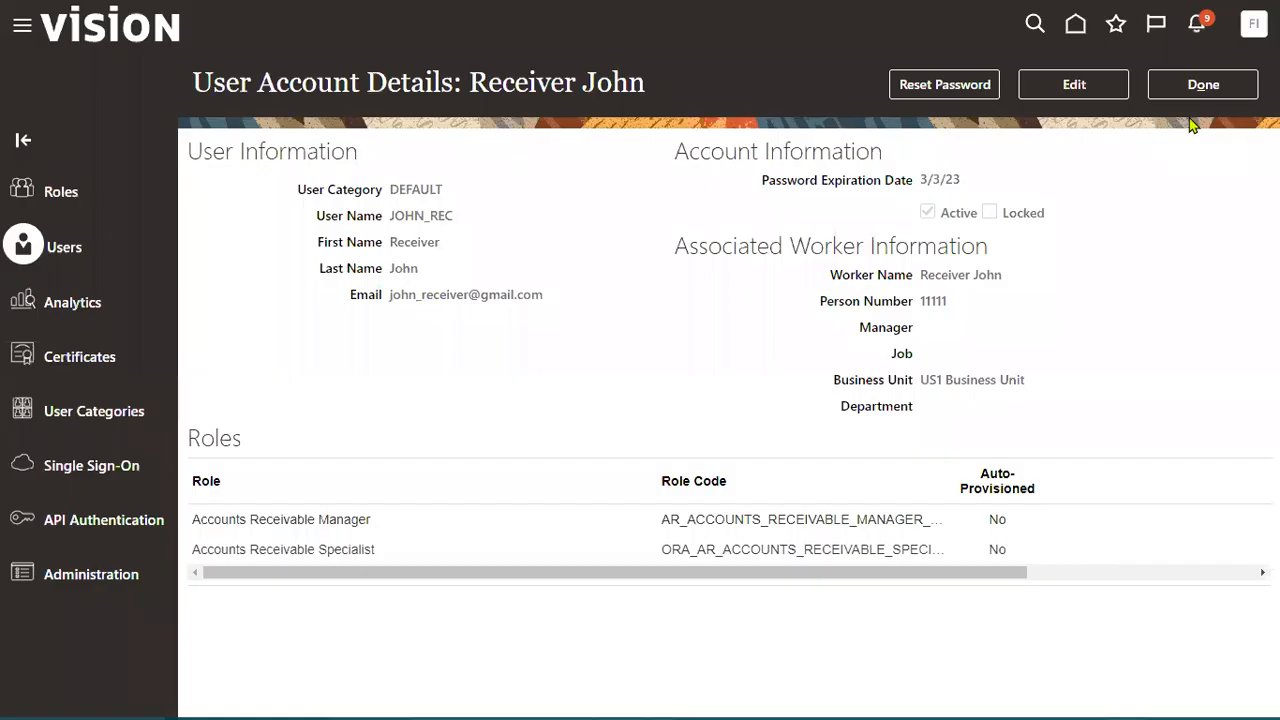
click(1199, 86)
- Go to Setup and Maintenance and switch the offering to Financials
click(1254, 24)
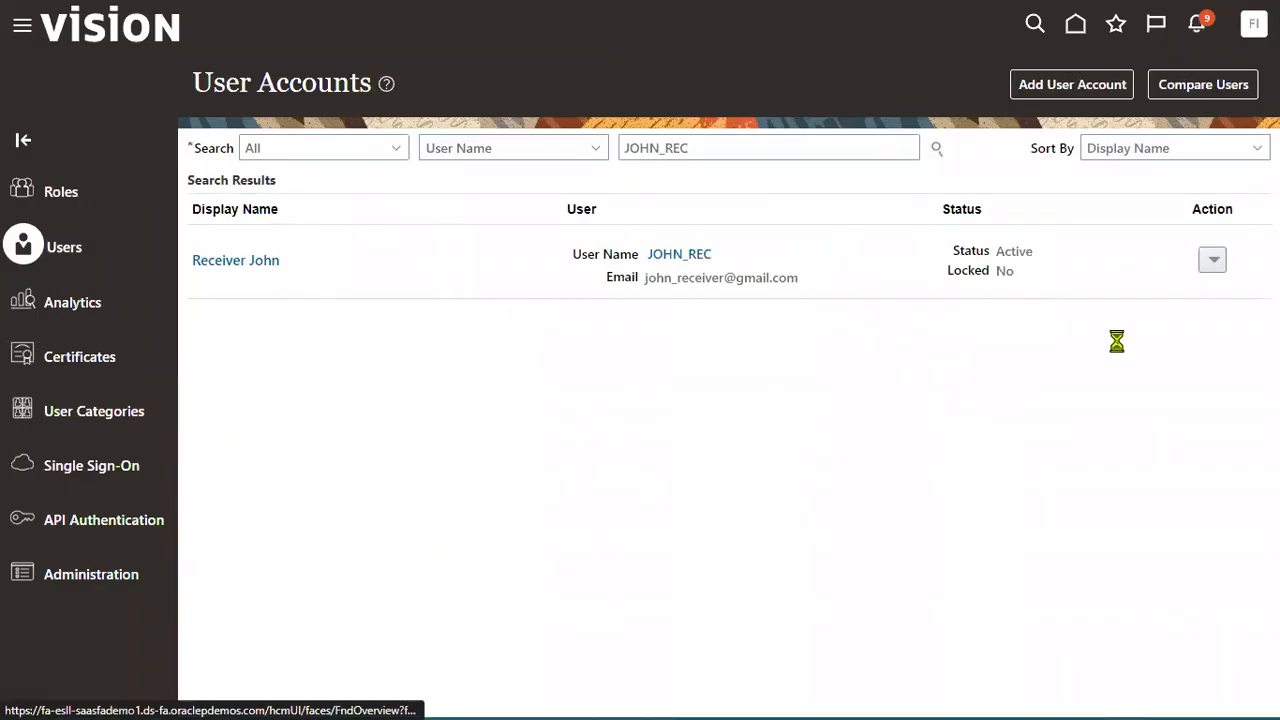
click(924, 310)
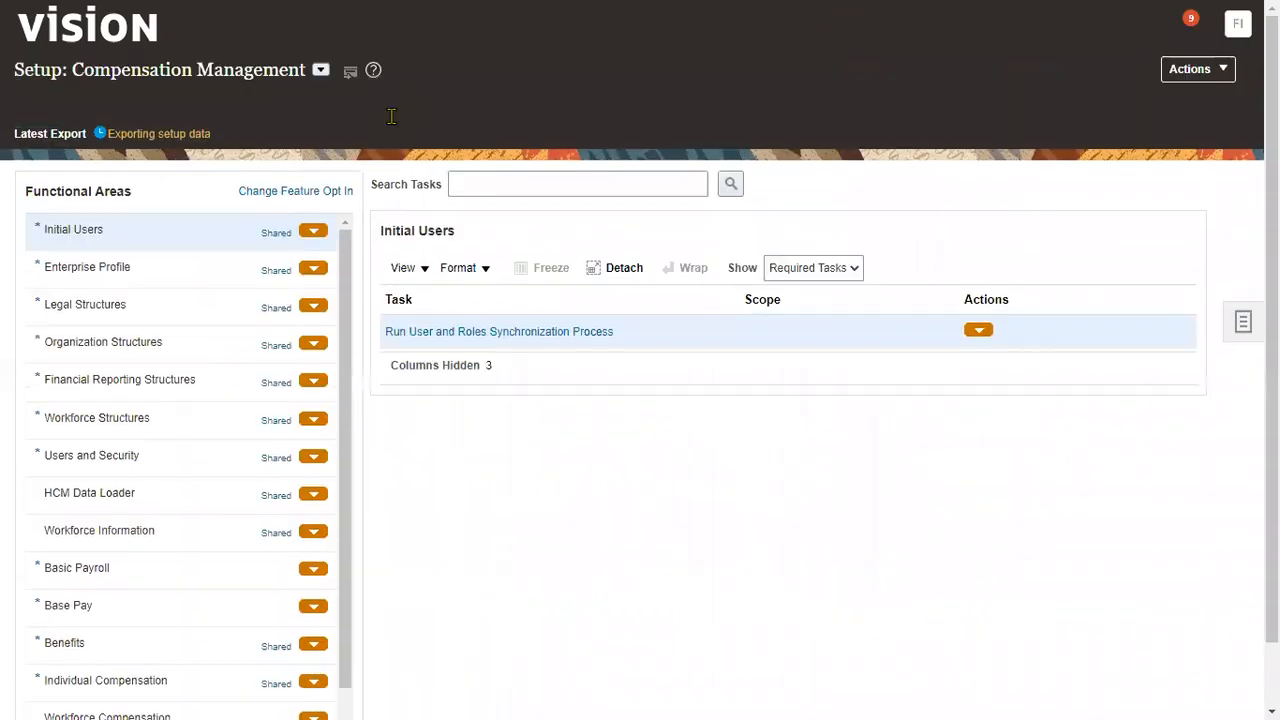
click(320, 69)
click(380, 200)
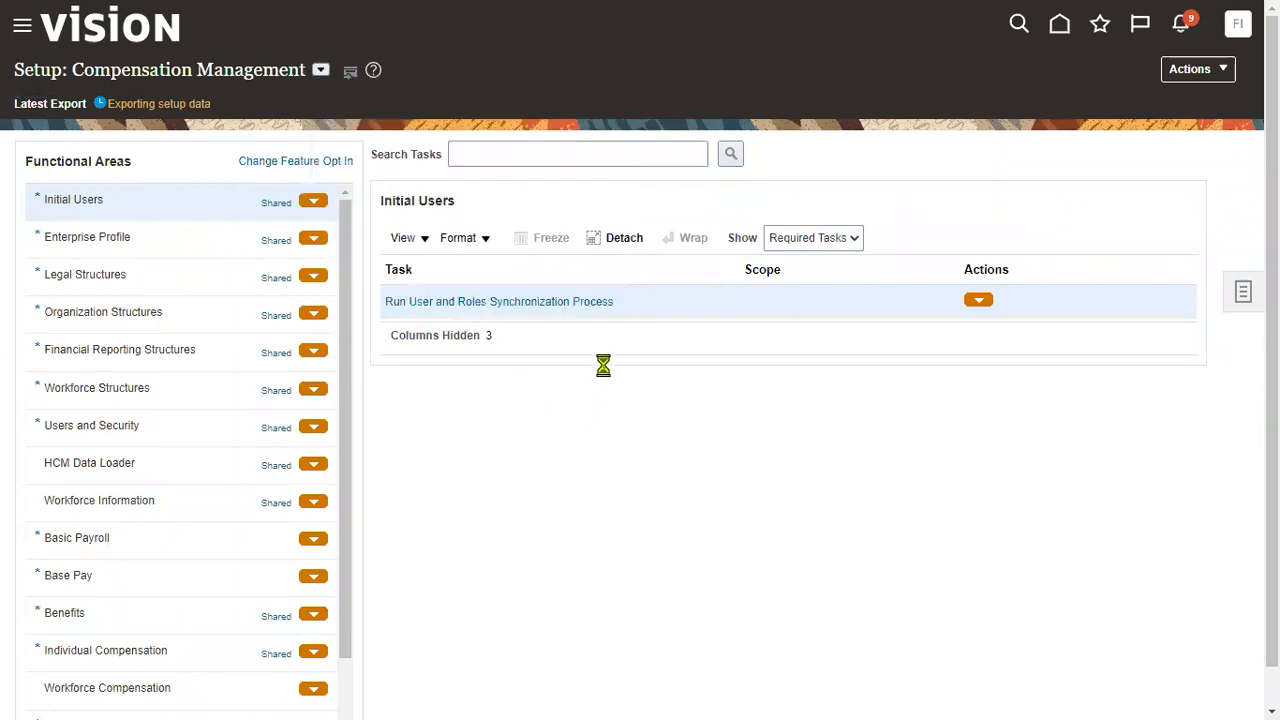
- Search the setup tasks for 'data access'
click(548, 134)
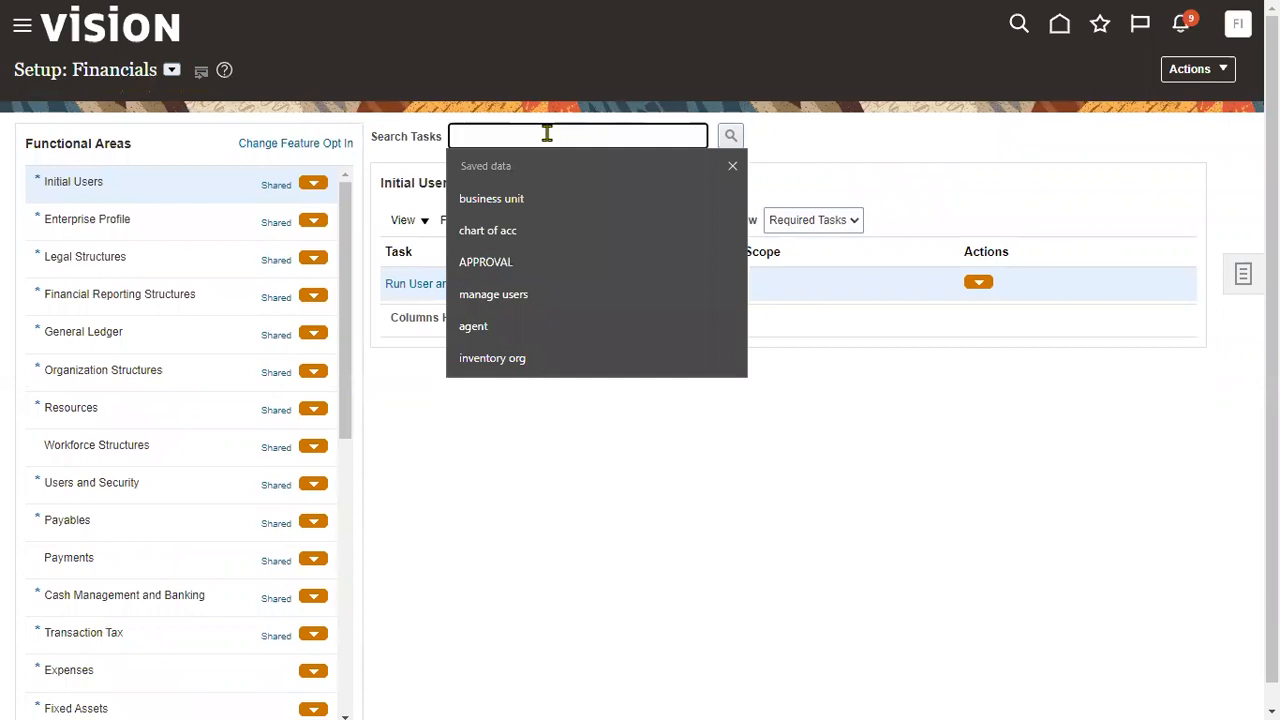
text(da)
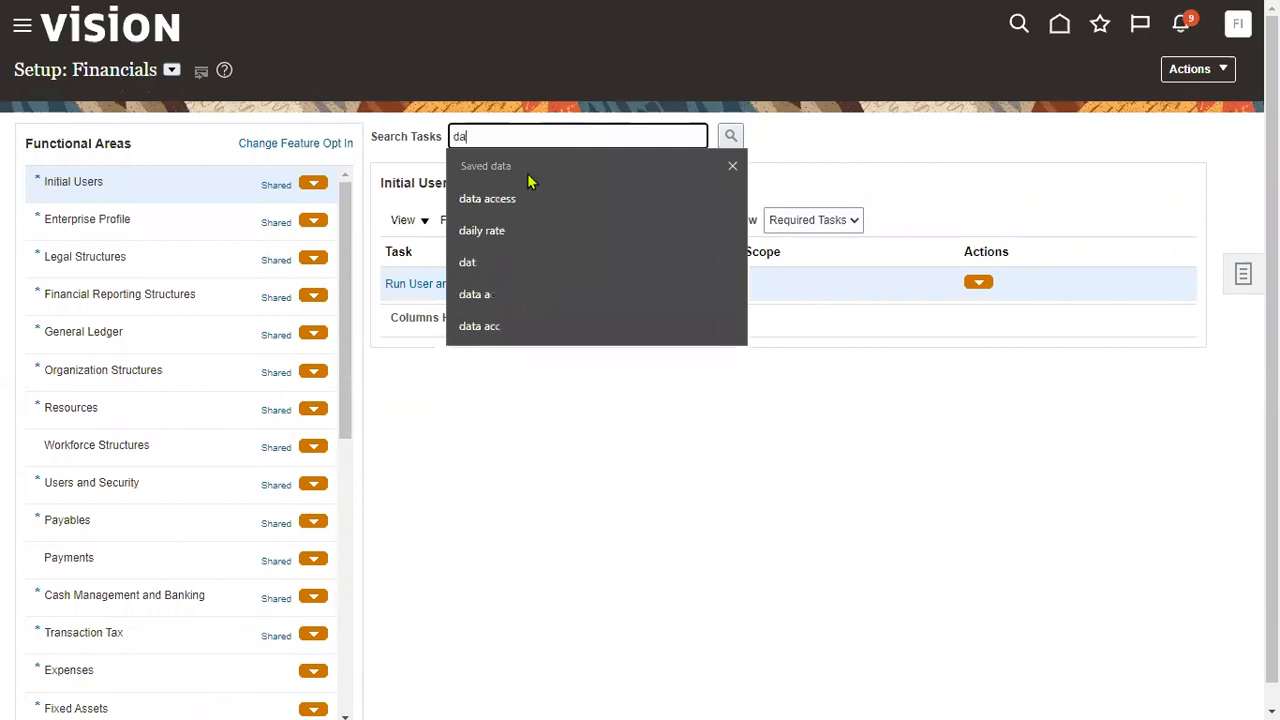
click(530, 197)
click(731, 138)
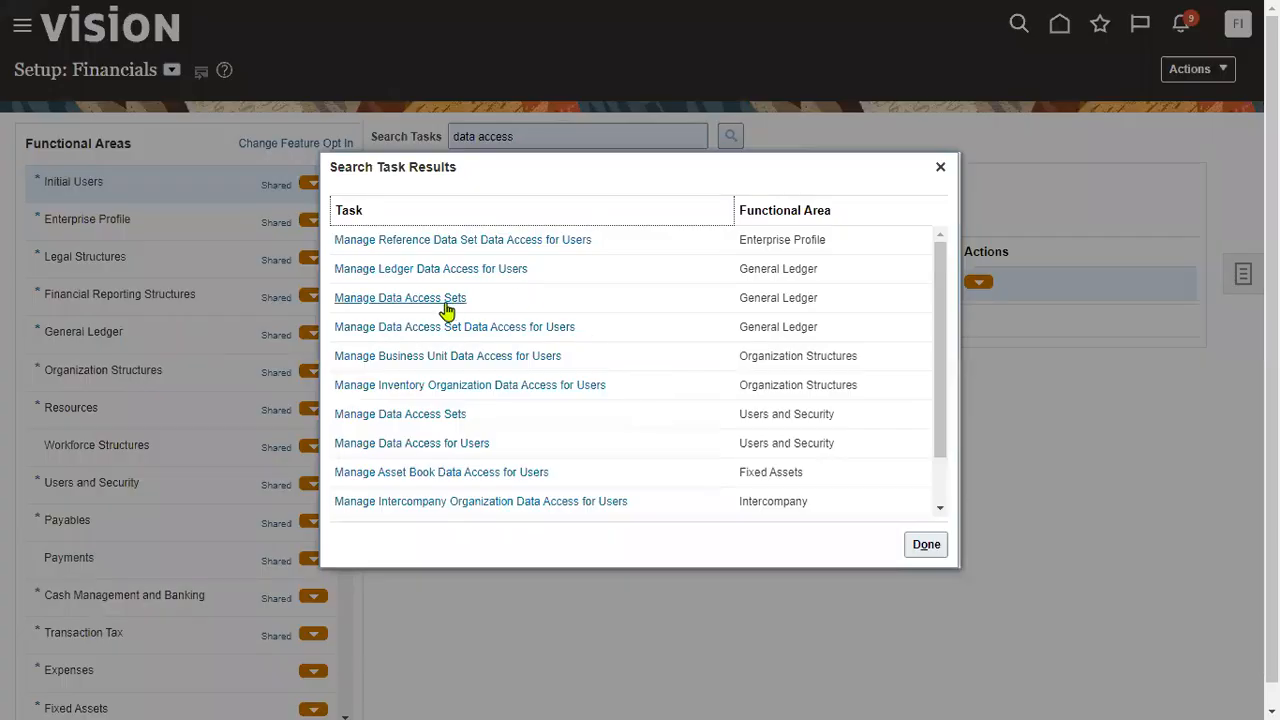
- Add a data access row for the user: Accounts Receivable Manager, Business unit US1 Business Unit
click(442, 444)
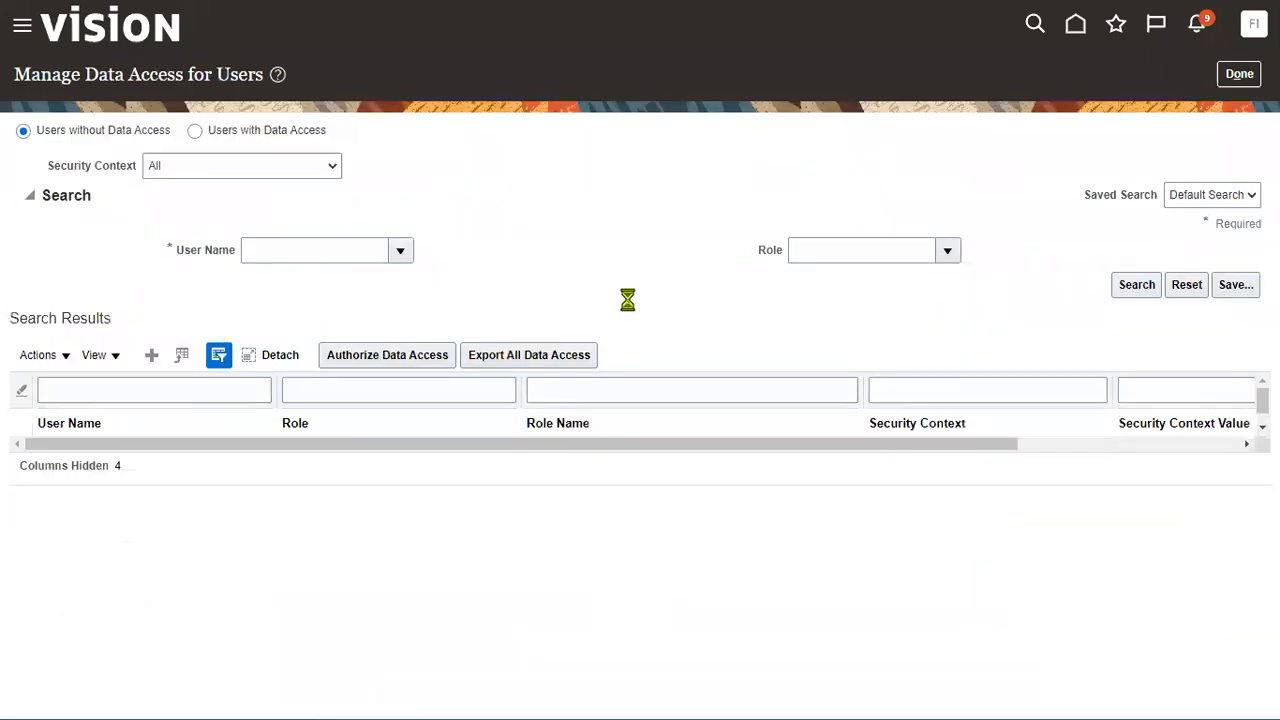
click(151, 355)
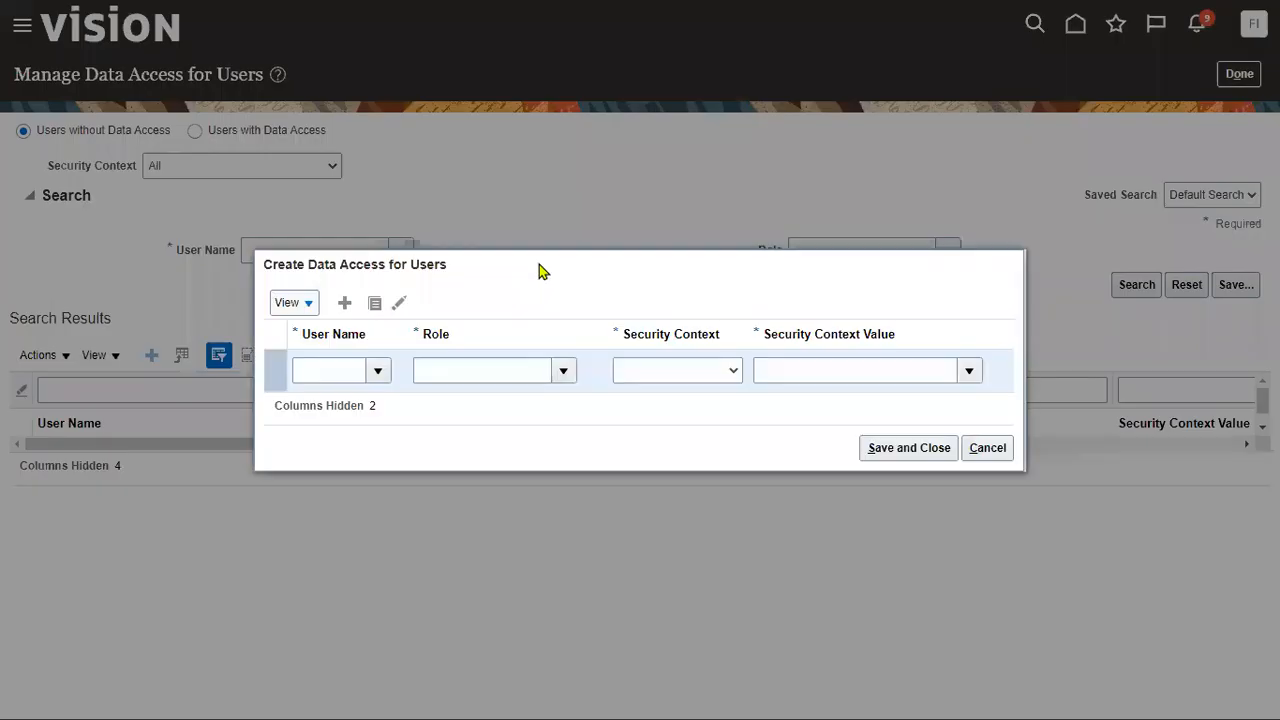
click(344, 370)
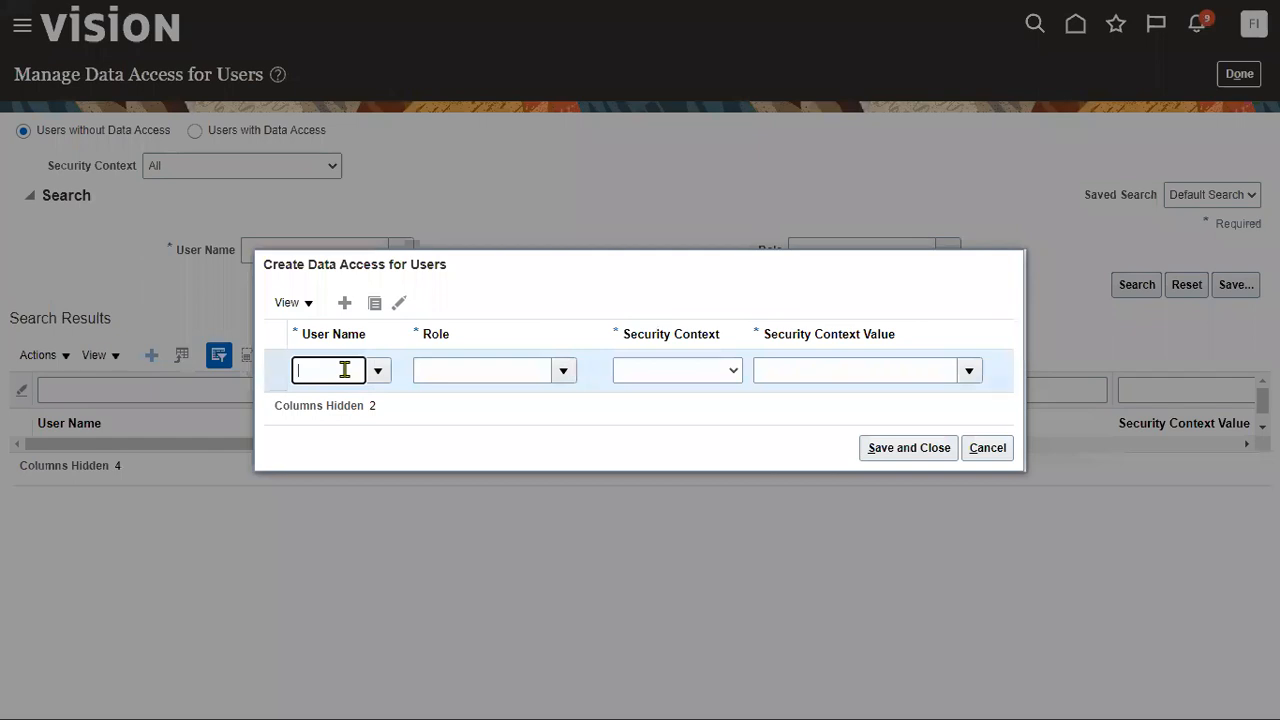
text(JOHN_R)
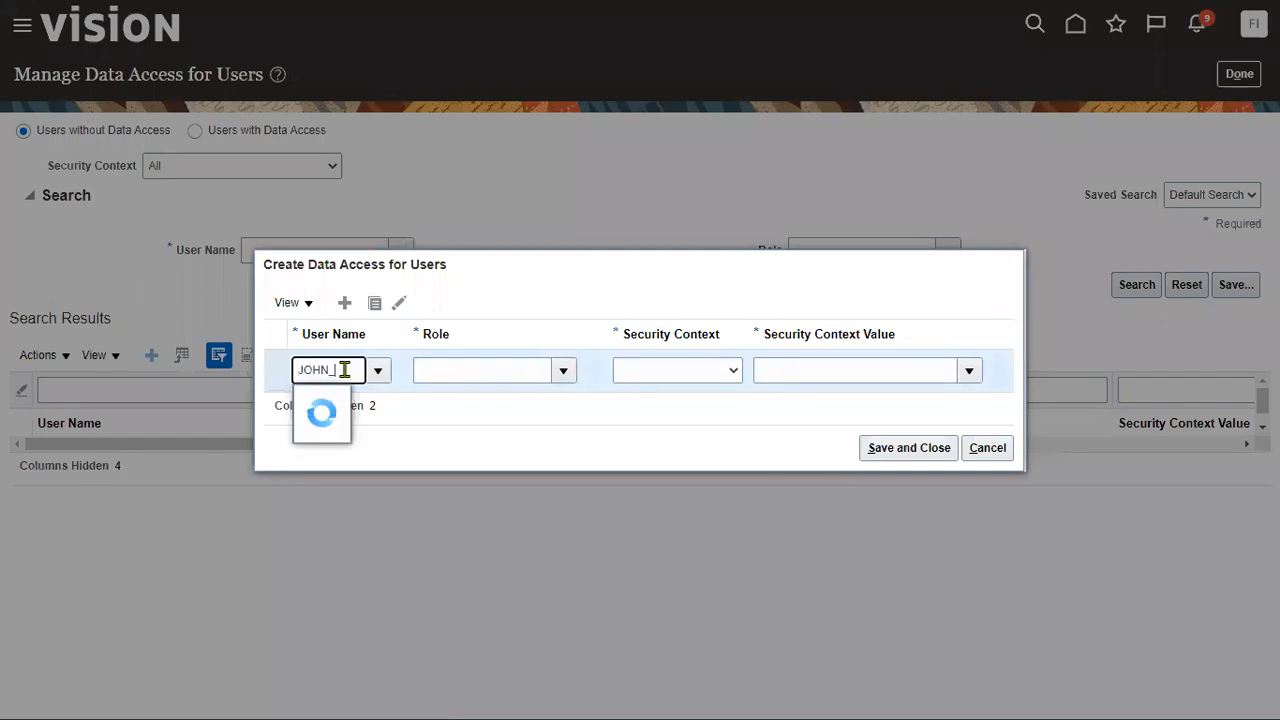
text(E)
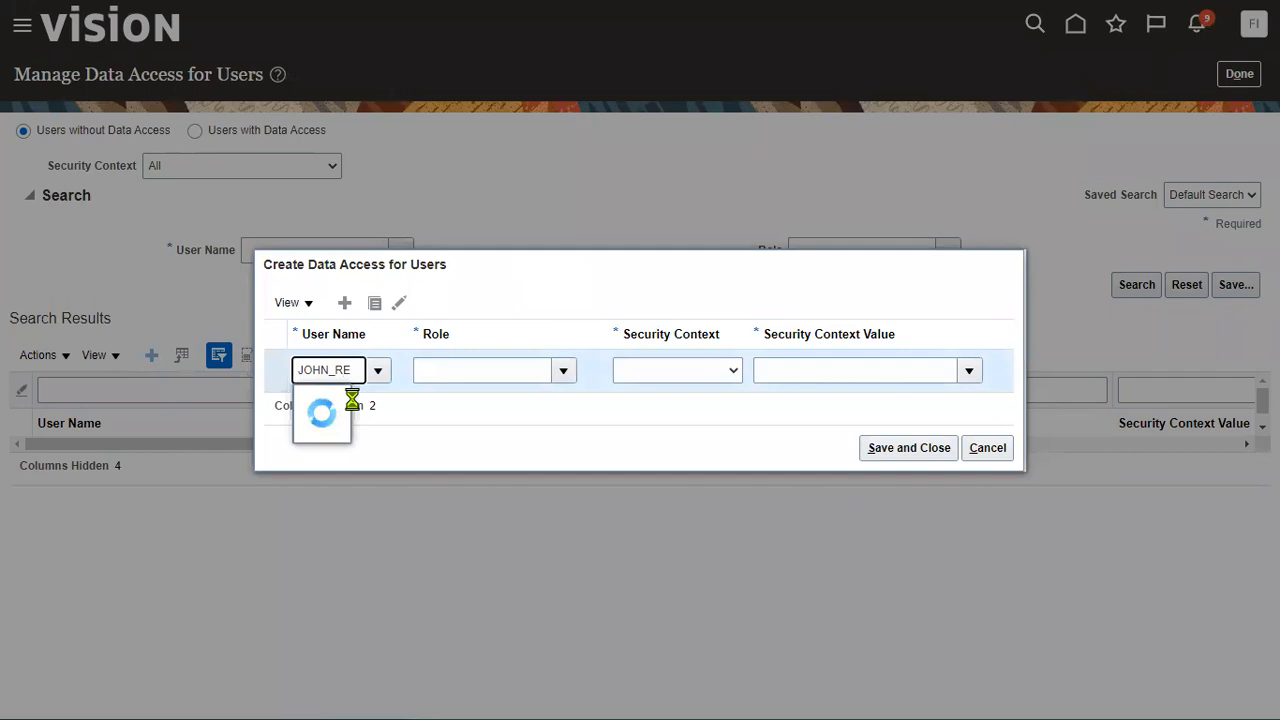
click(344, 401)
click(563, 372)
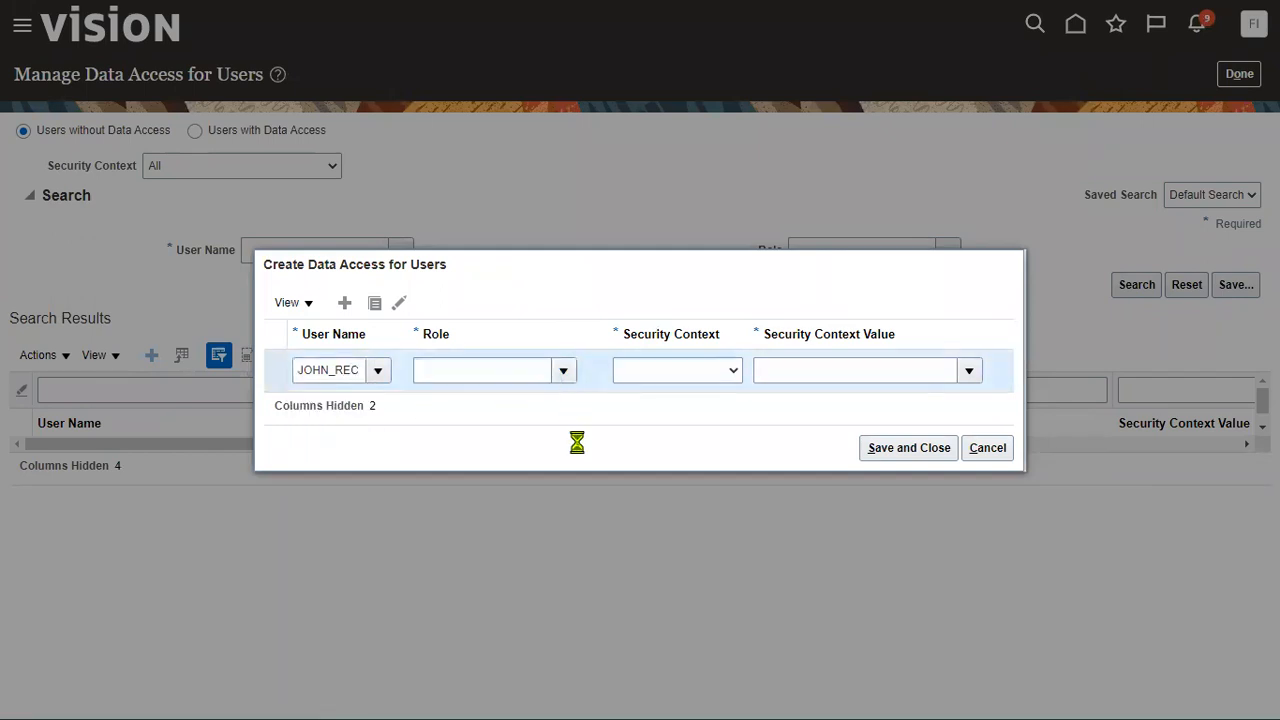
click(549, 400)
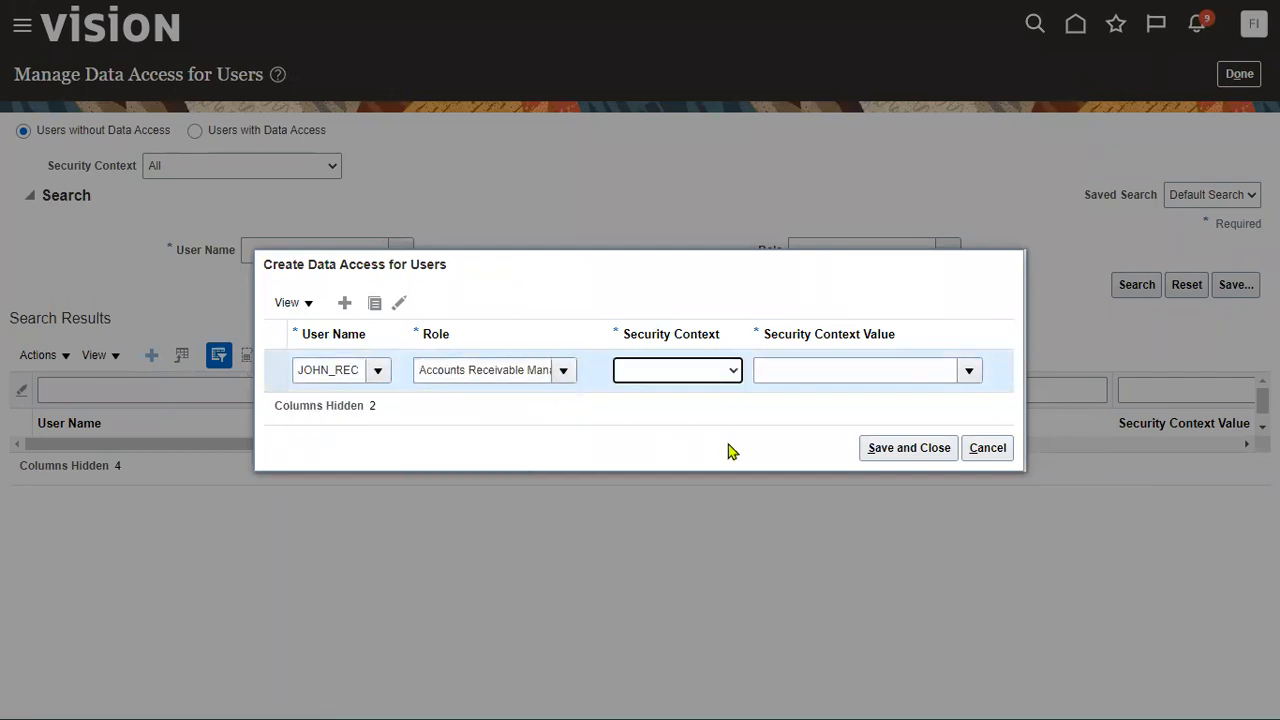
click(724, 435)
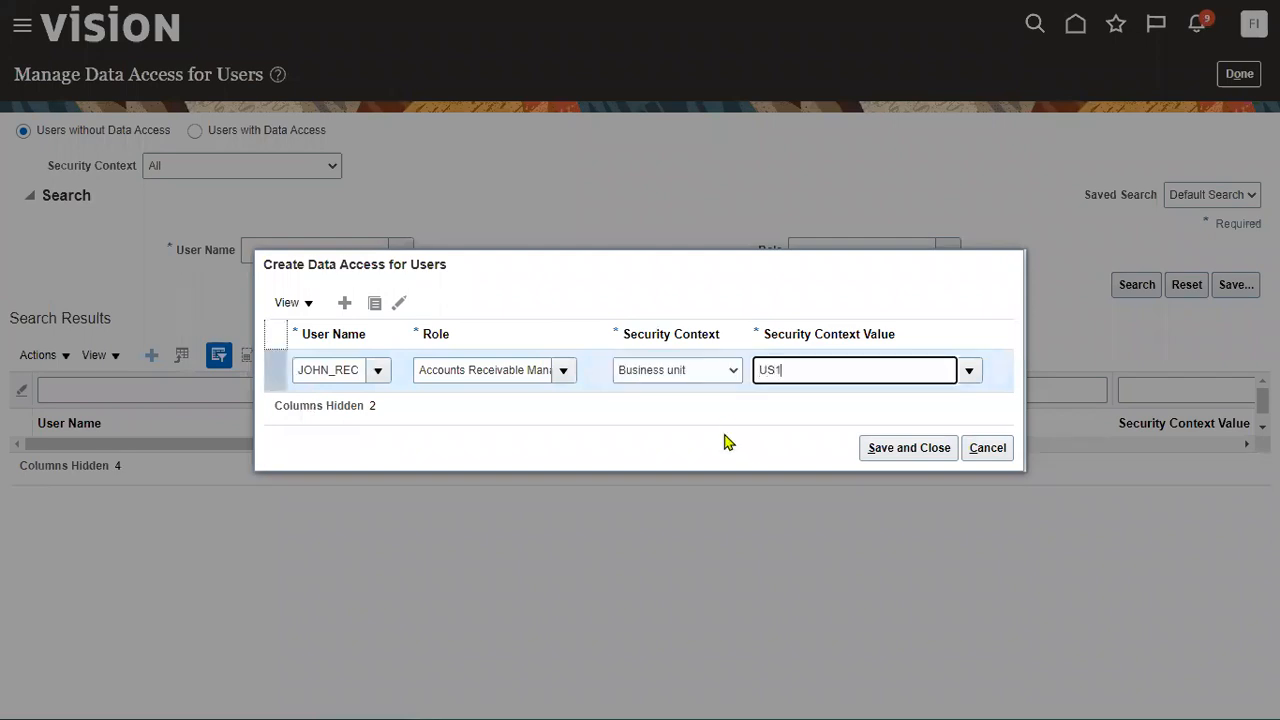
click(810, 402)
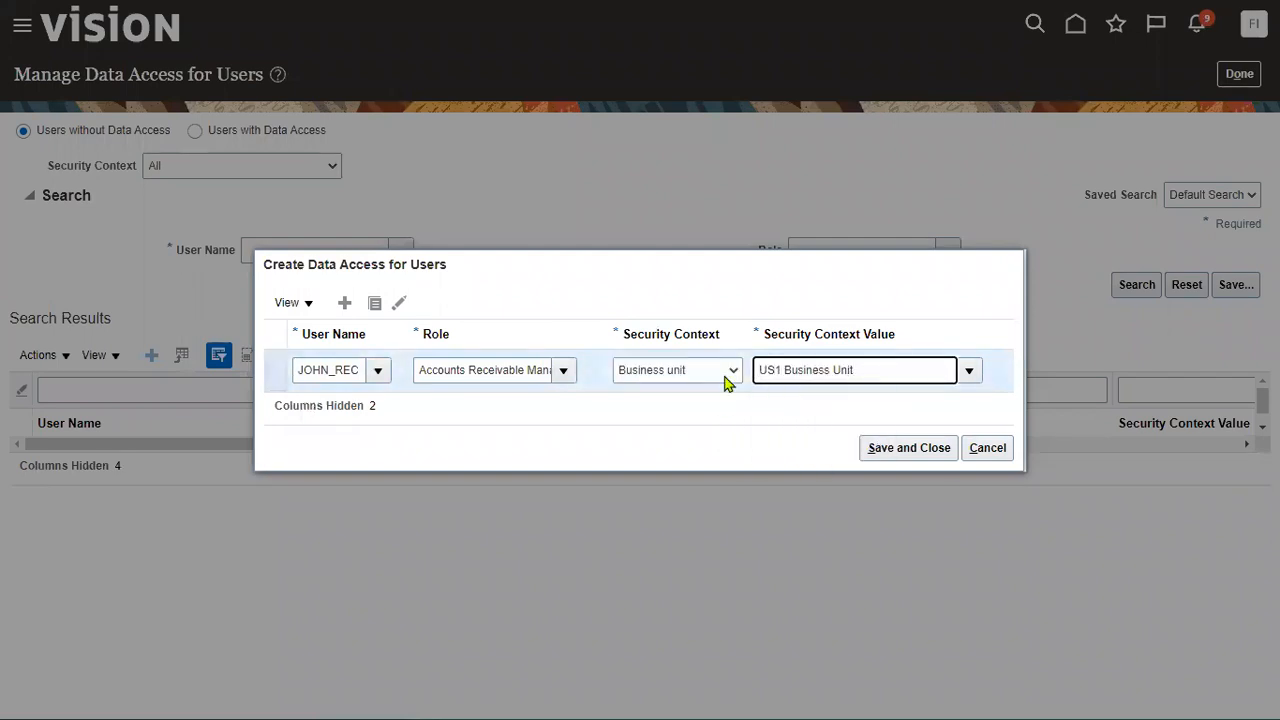
- Add a second row for Accounts Receivable Specialist in US1 Business Unit and save
click(344, 302)
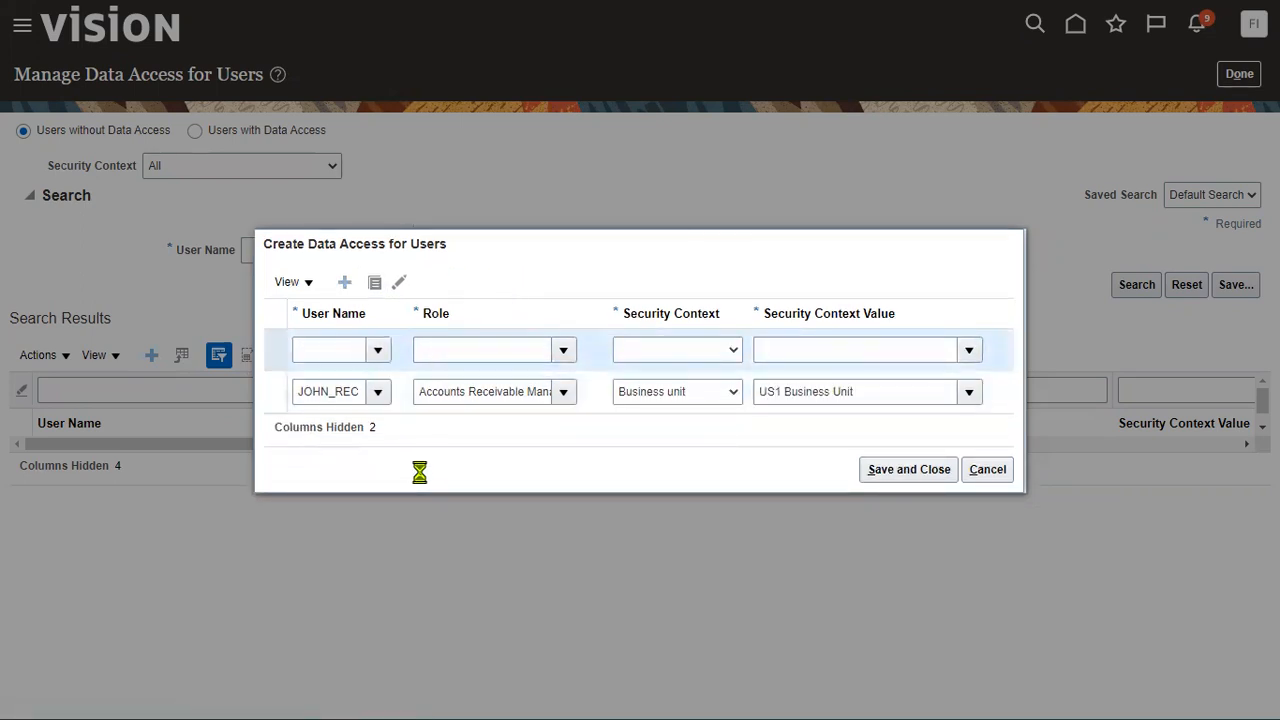
click(378, 351)
click(372, 411)
key(Tab)
text(A)
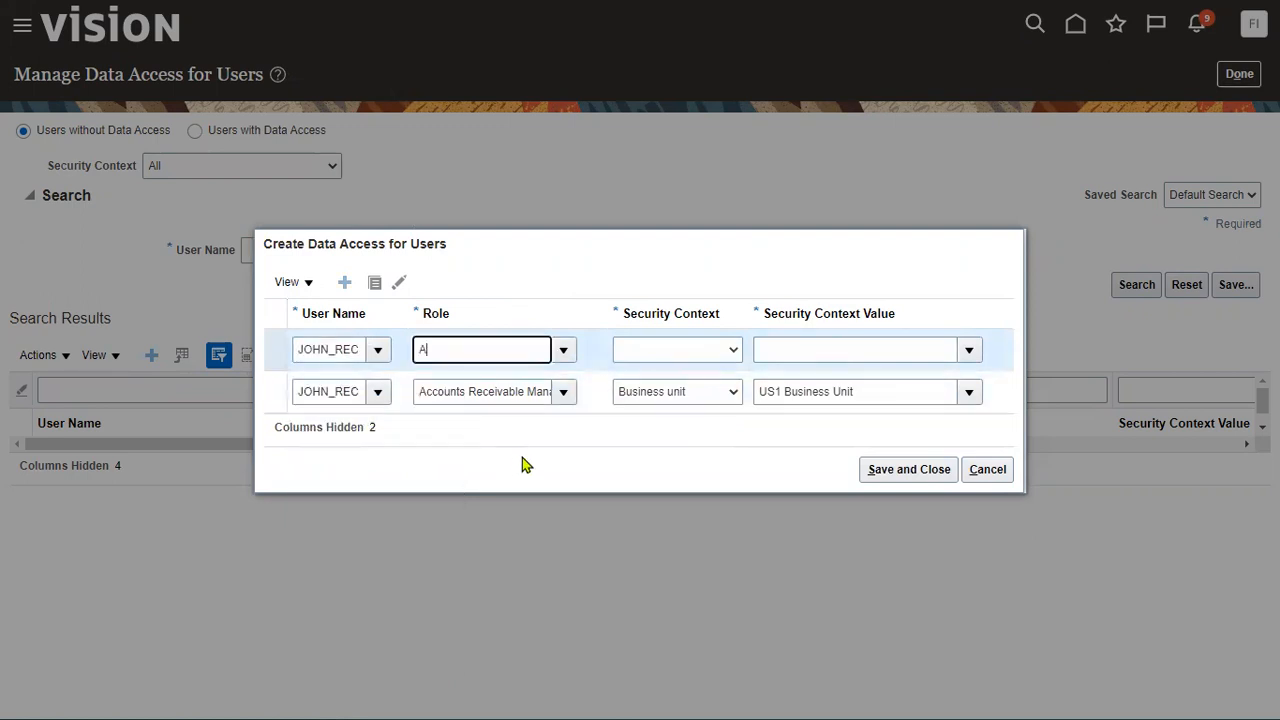
click(480, 421)
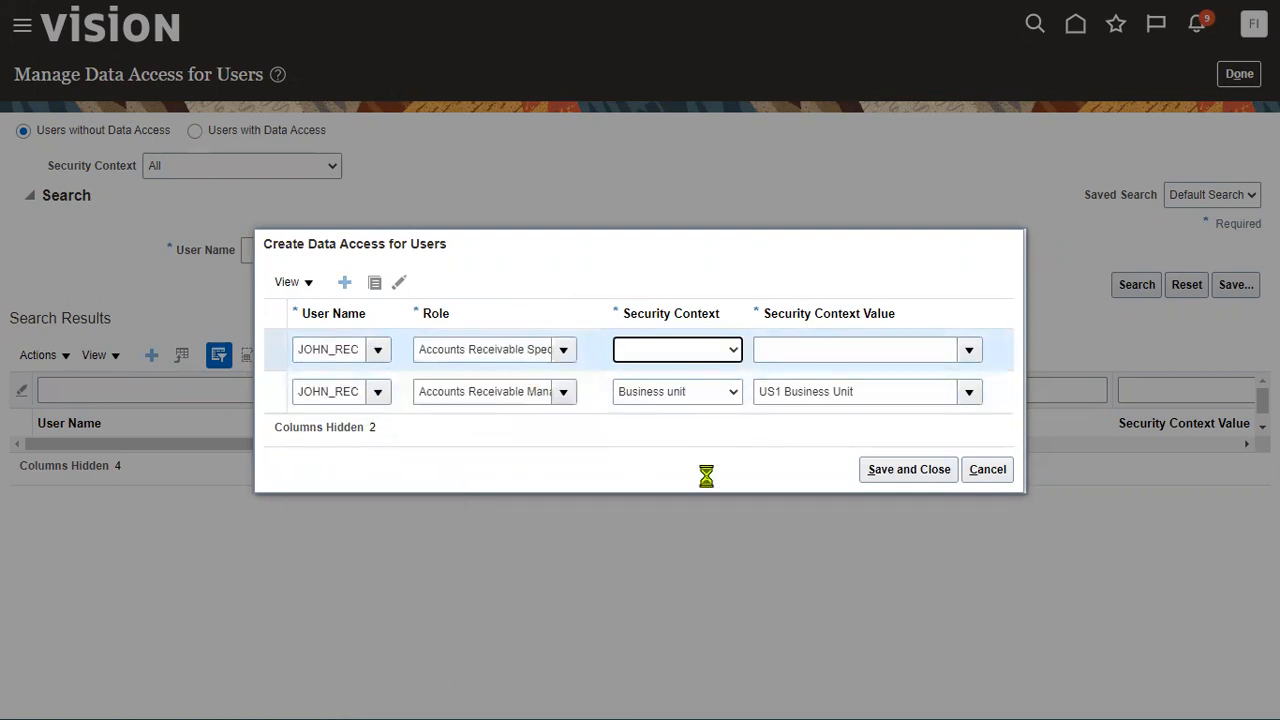
key(b)
key(Tab)
text(US1 Business Unit)
click(894, 478)
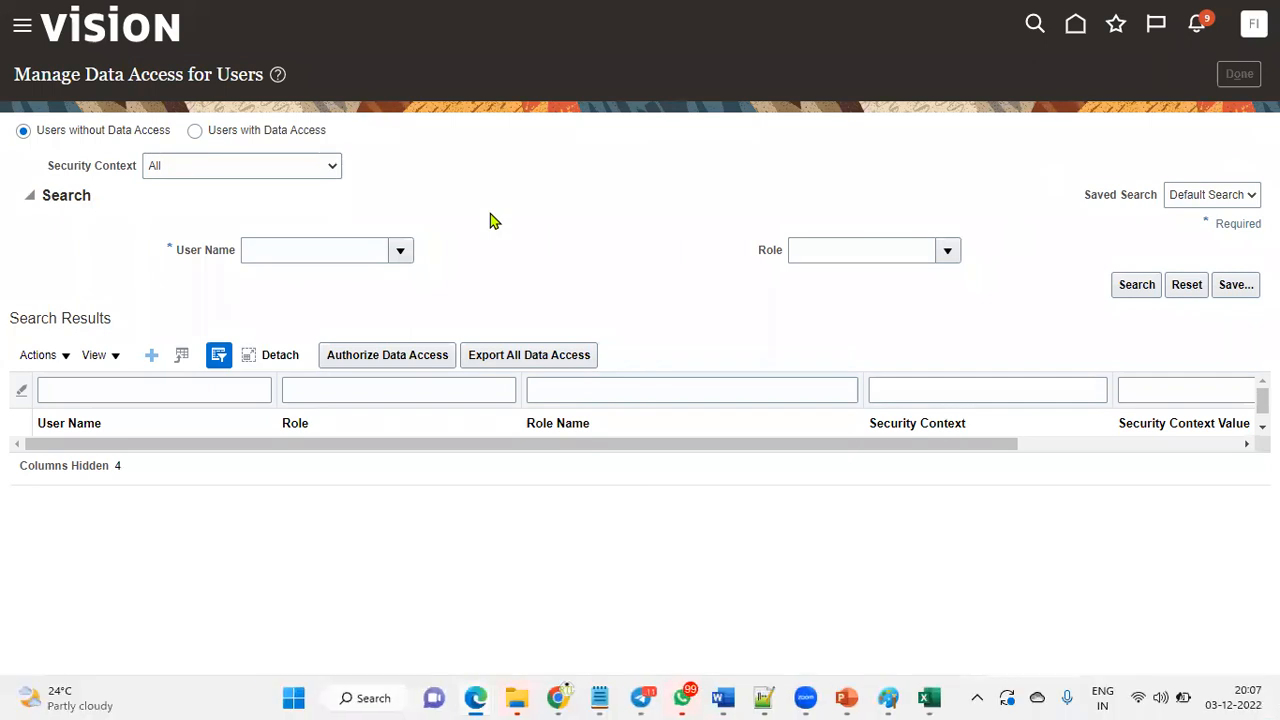
key(alt+Tab)
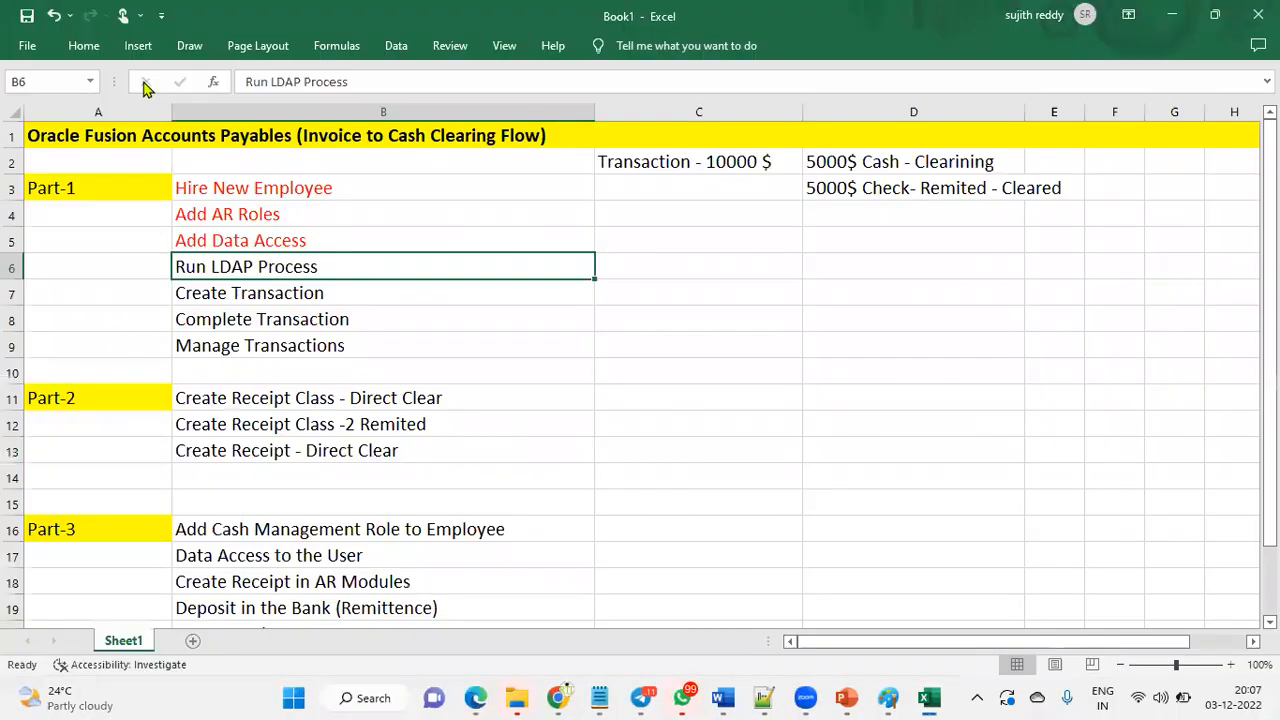
- Set cell B6 (Run LDAP Process) to No Fill, keeping its red completed-step text
click(84, 45)
click(240, 112)
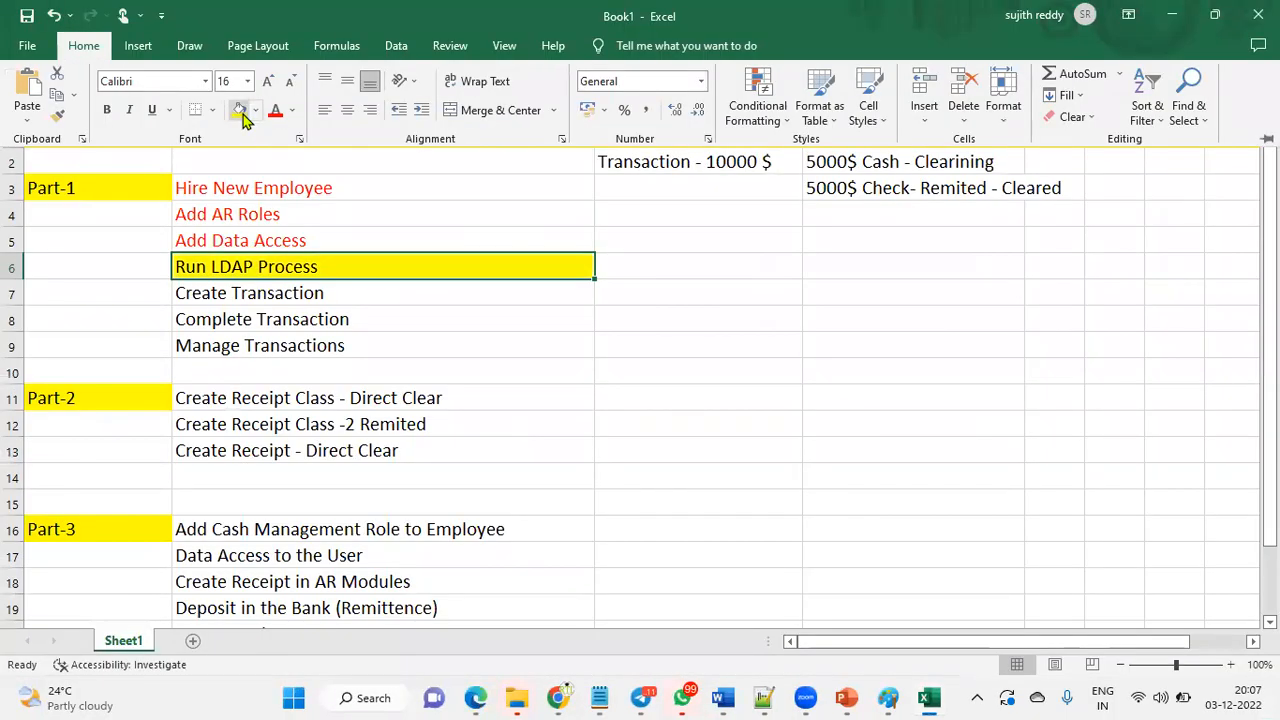
click(256, 110)
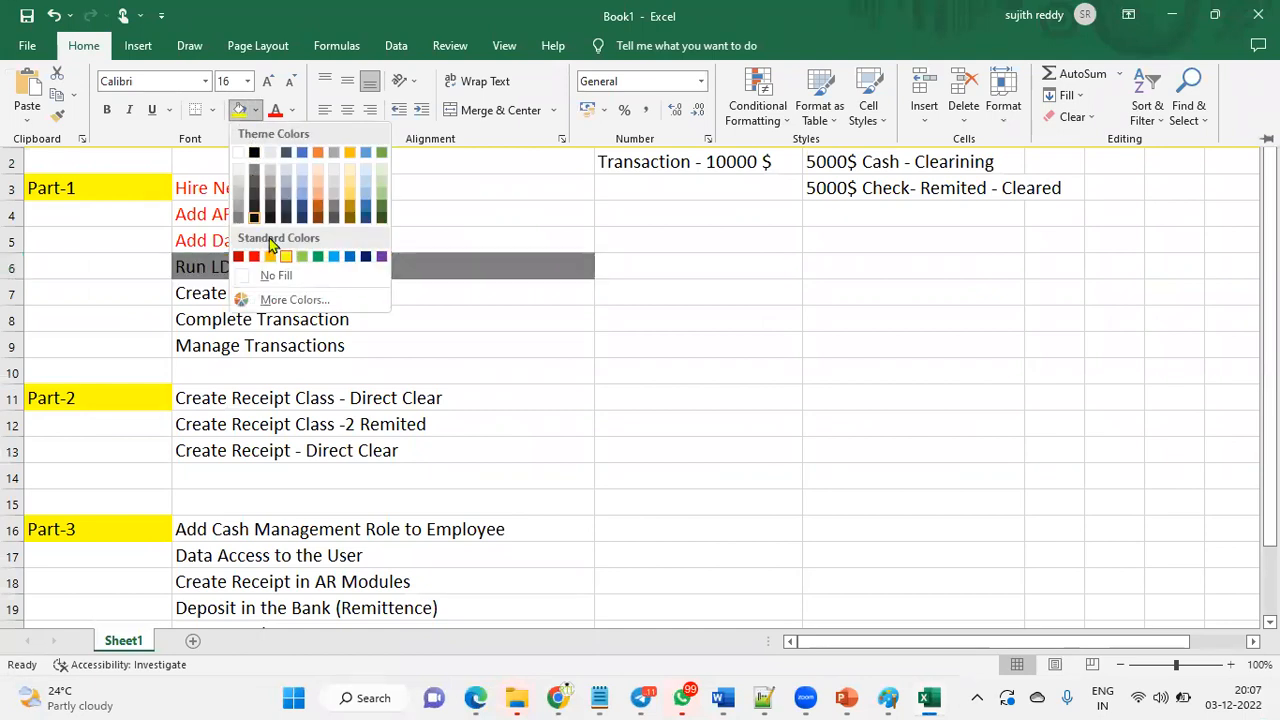
click(272, 277)
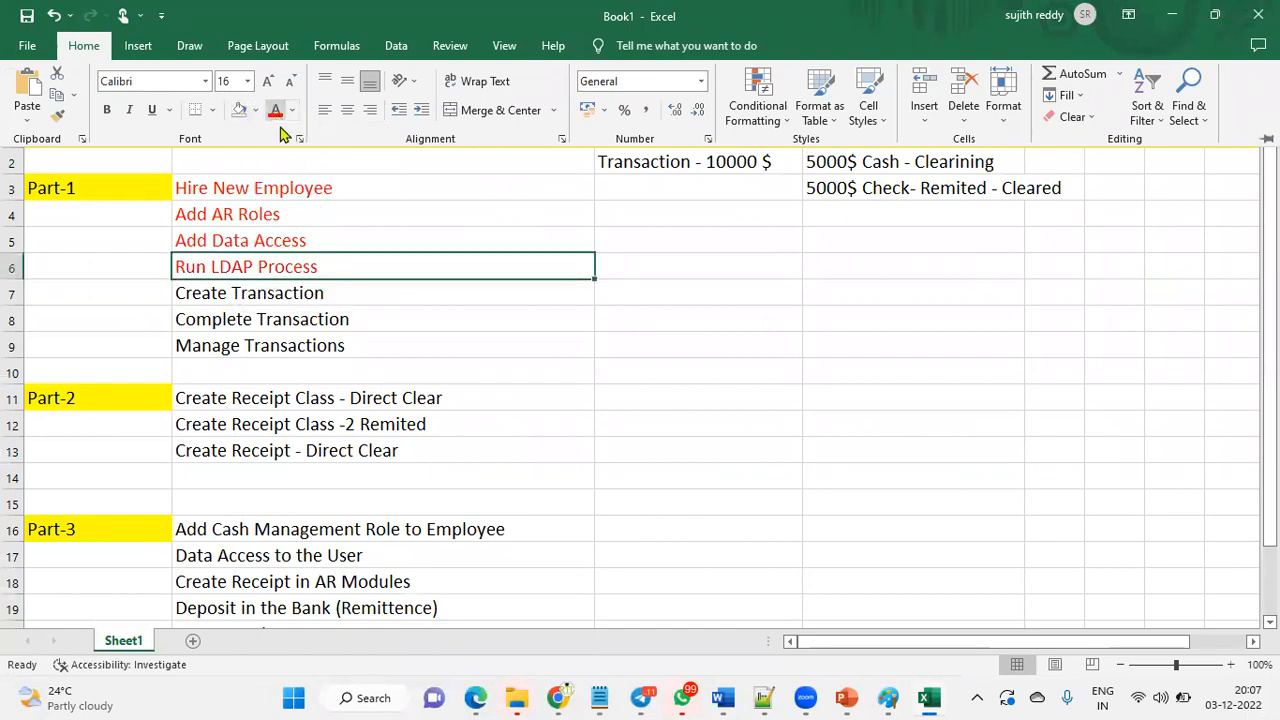
key(alt+Tab)
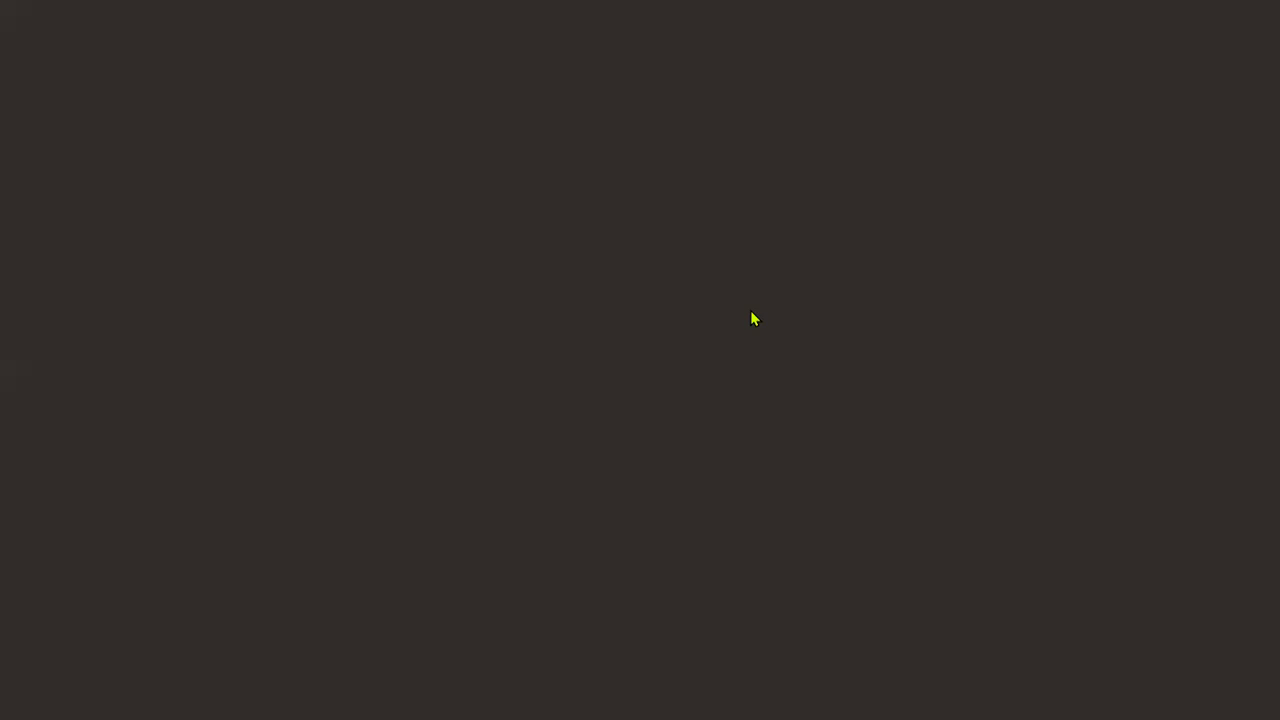
- Submit the Run User and Roles Synchronization Process from the Initial Users tasks
click(129, 190)
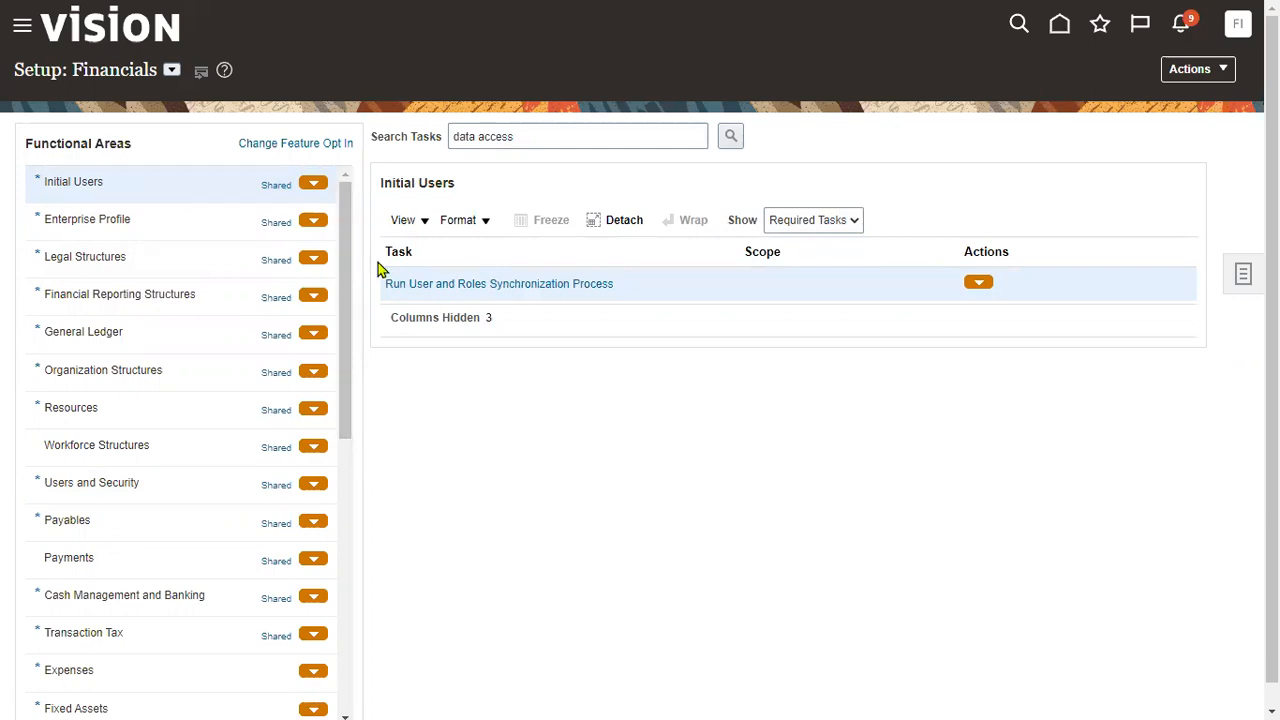
click(414, 287)
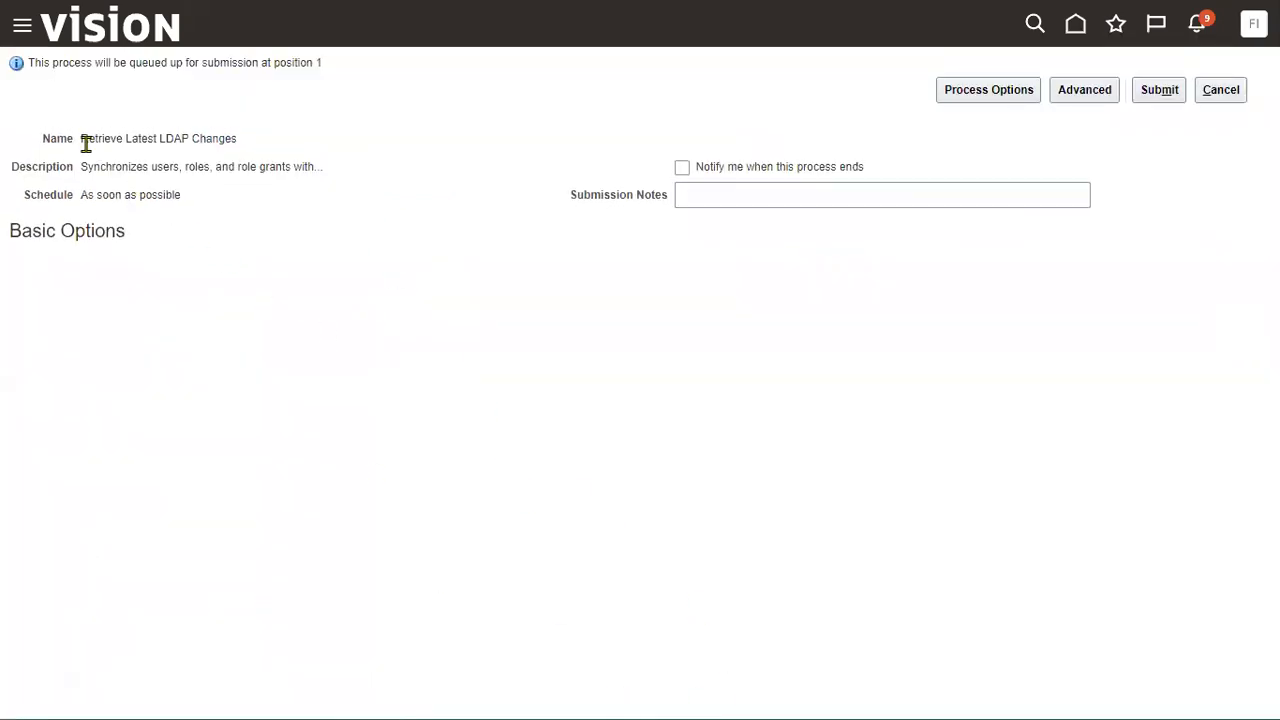
drag(160, 137, 188, 137)
drag(81, 167, 307, 168)
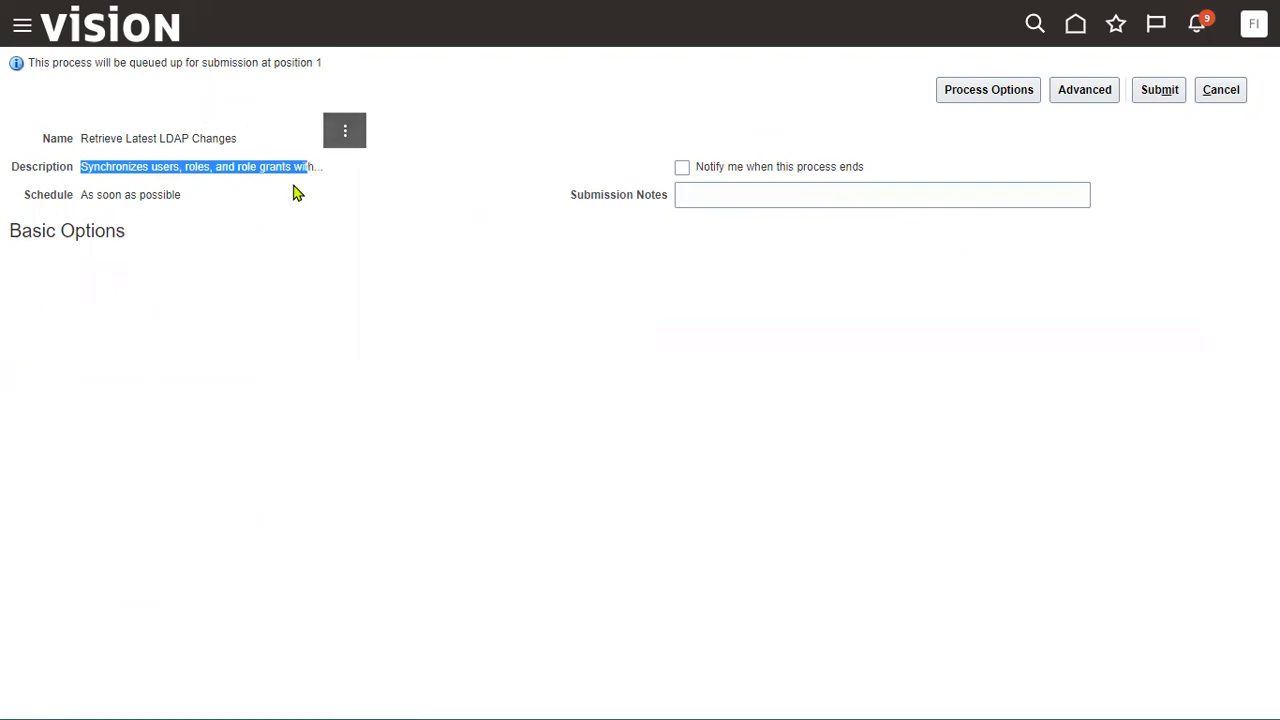
click(1160, 89)
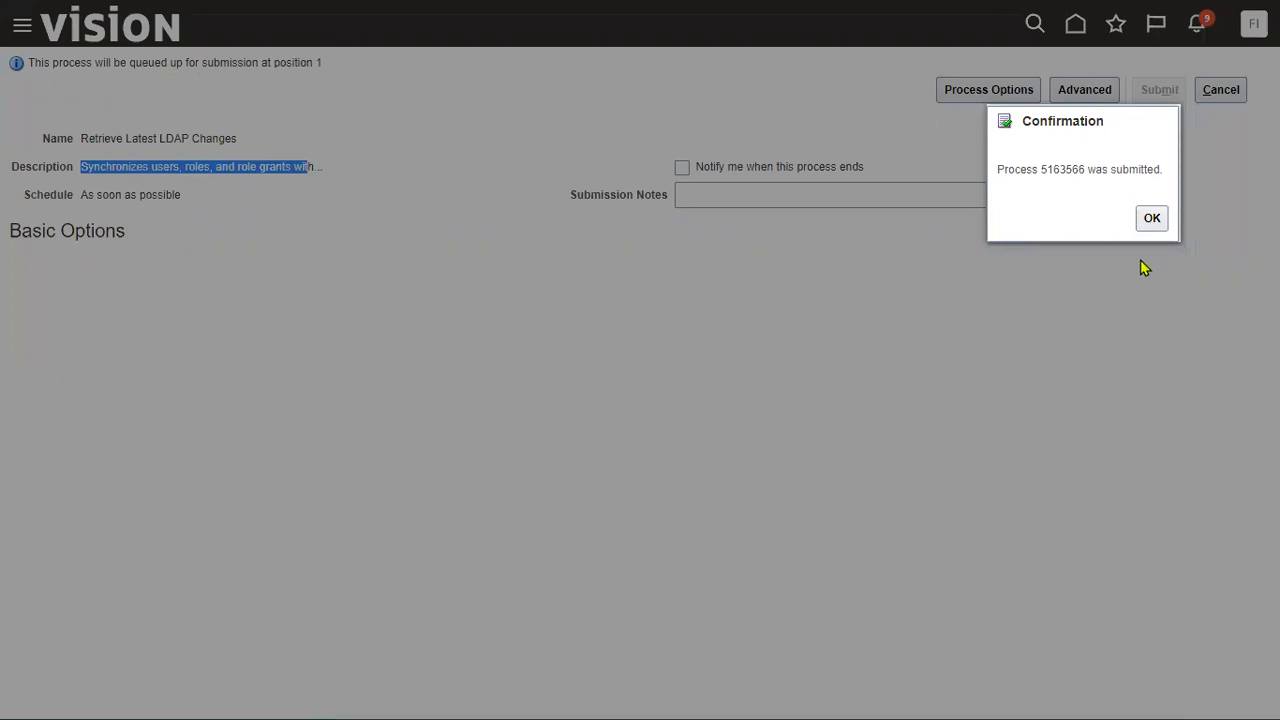
click(1152, 220)
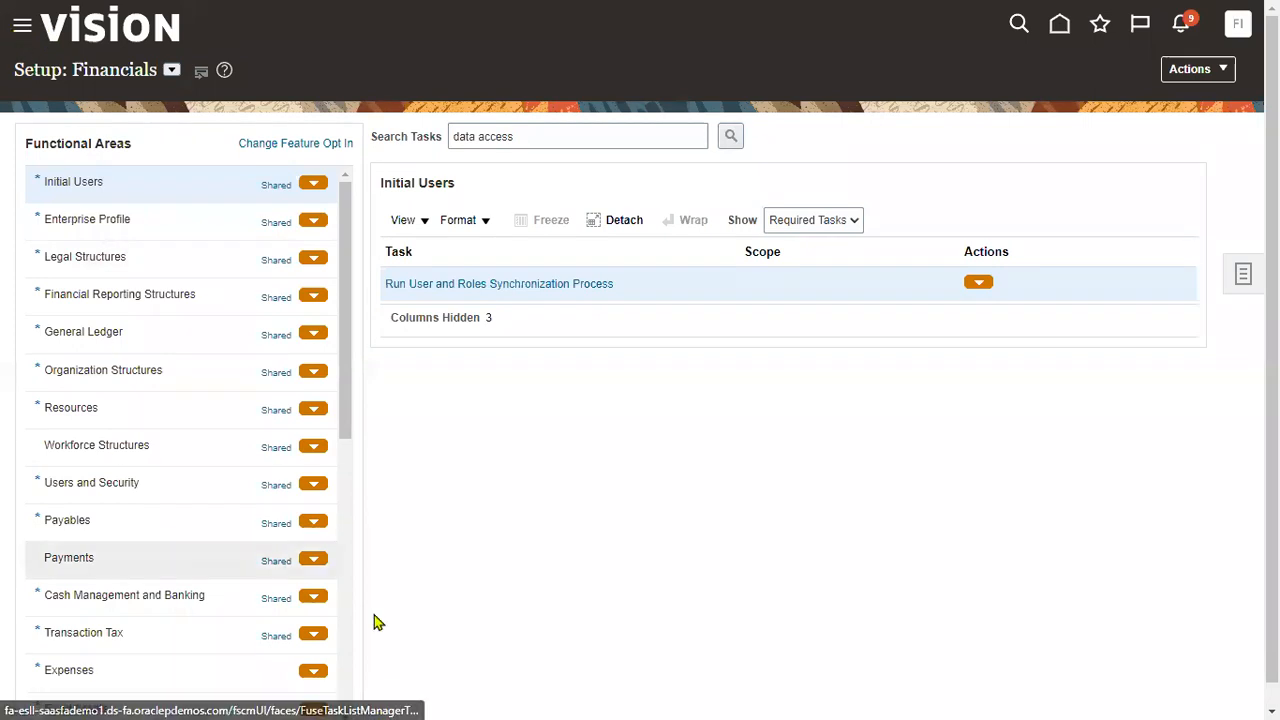
- Confirm in Scheduled Processes that LDAP process 5163566 is Blocked after refreshing, then sign out
scroll(543, 497, down, 6)
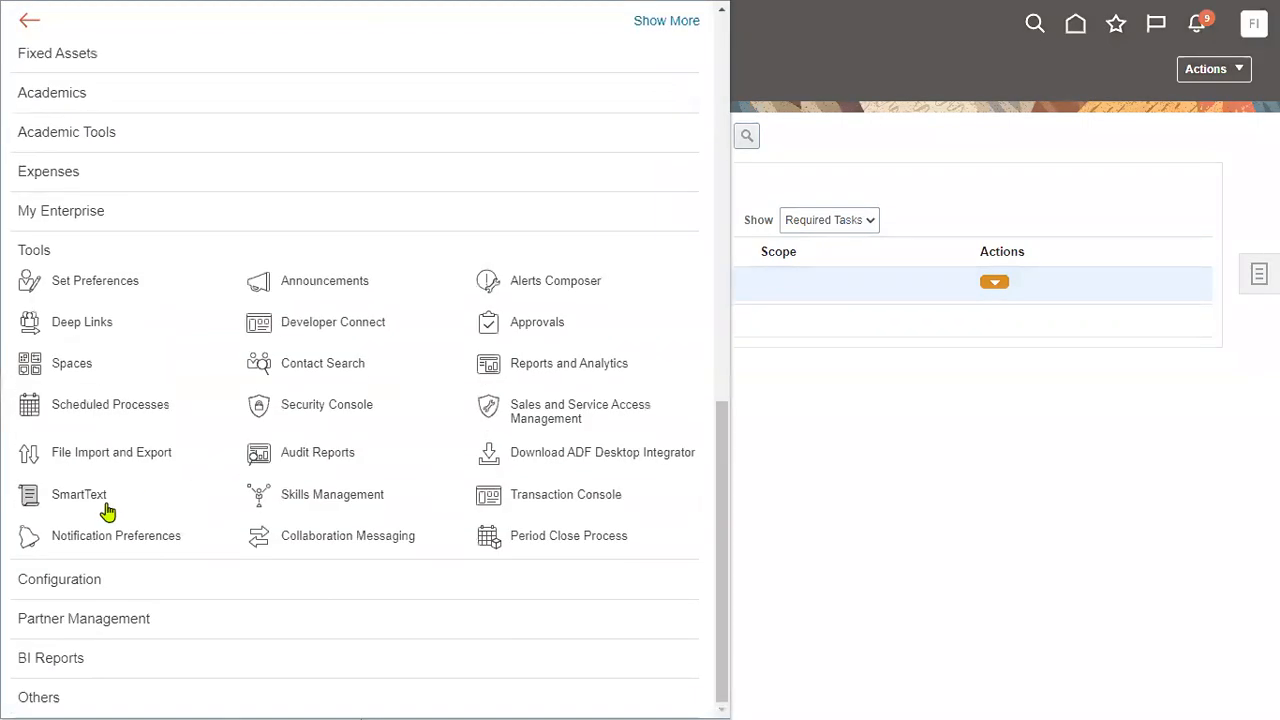
click(137, 410)
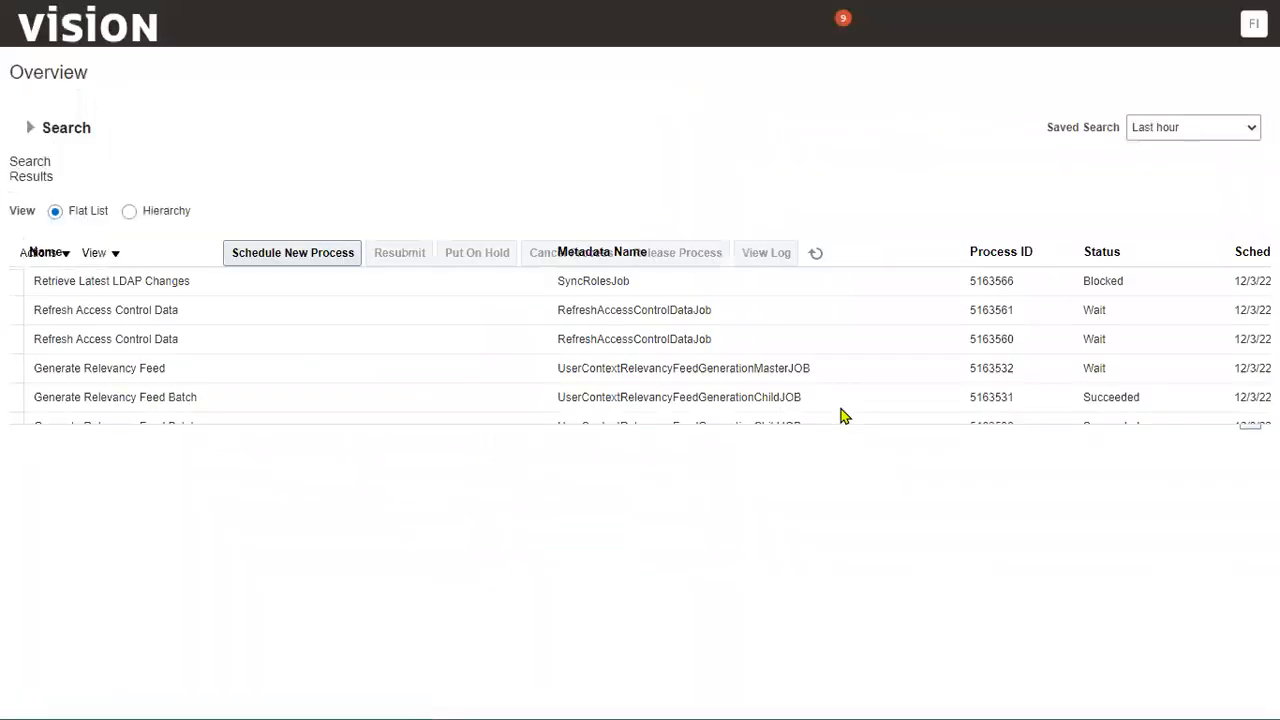
click(249, 314)
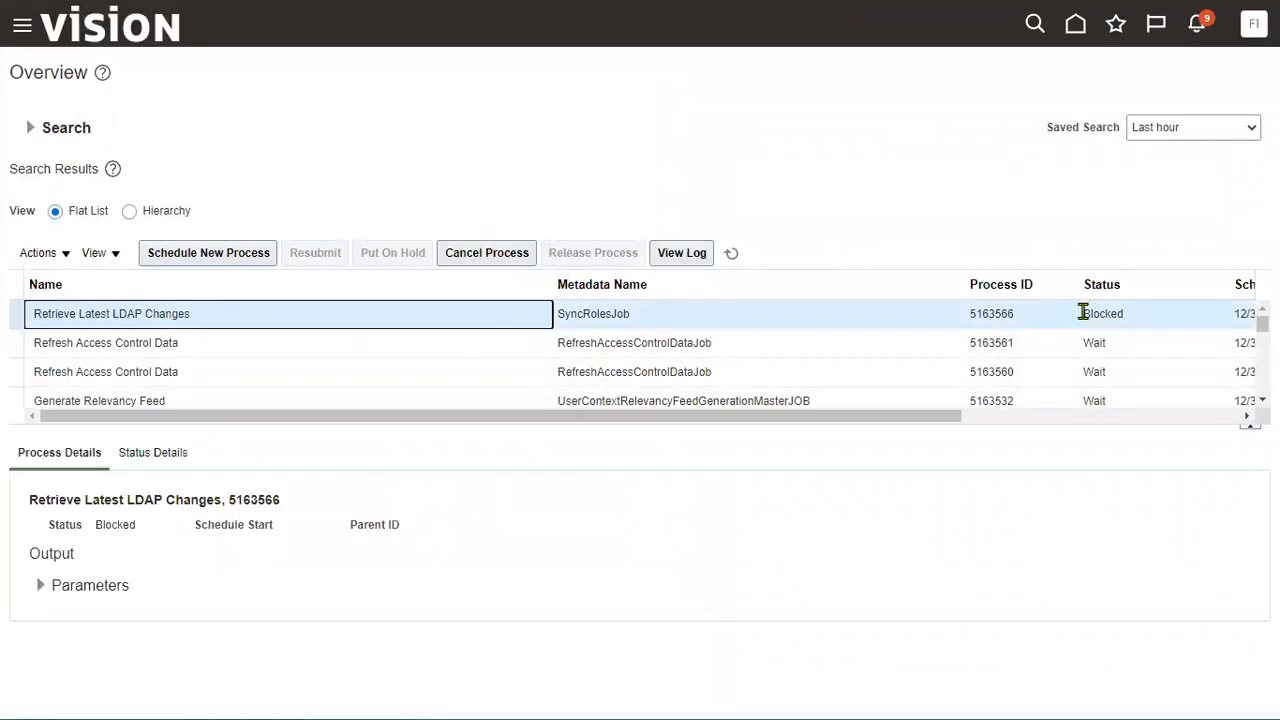
drag(1083, 314, 1122, 314)
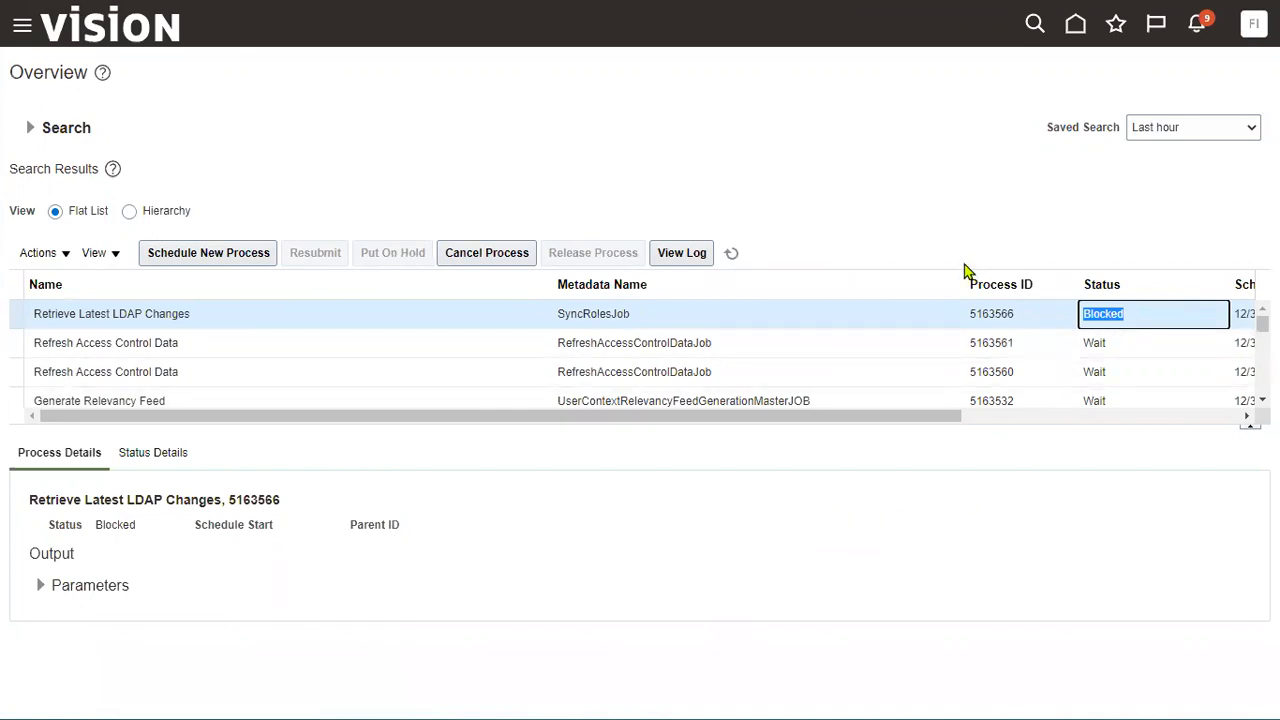
click(731, 253)
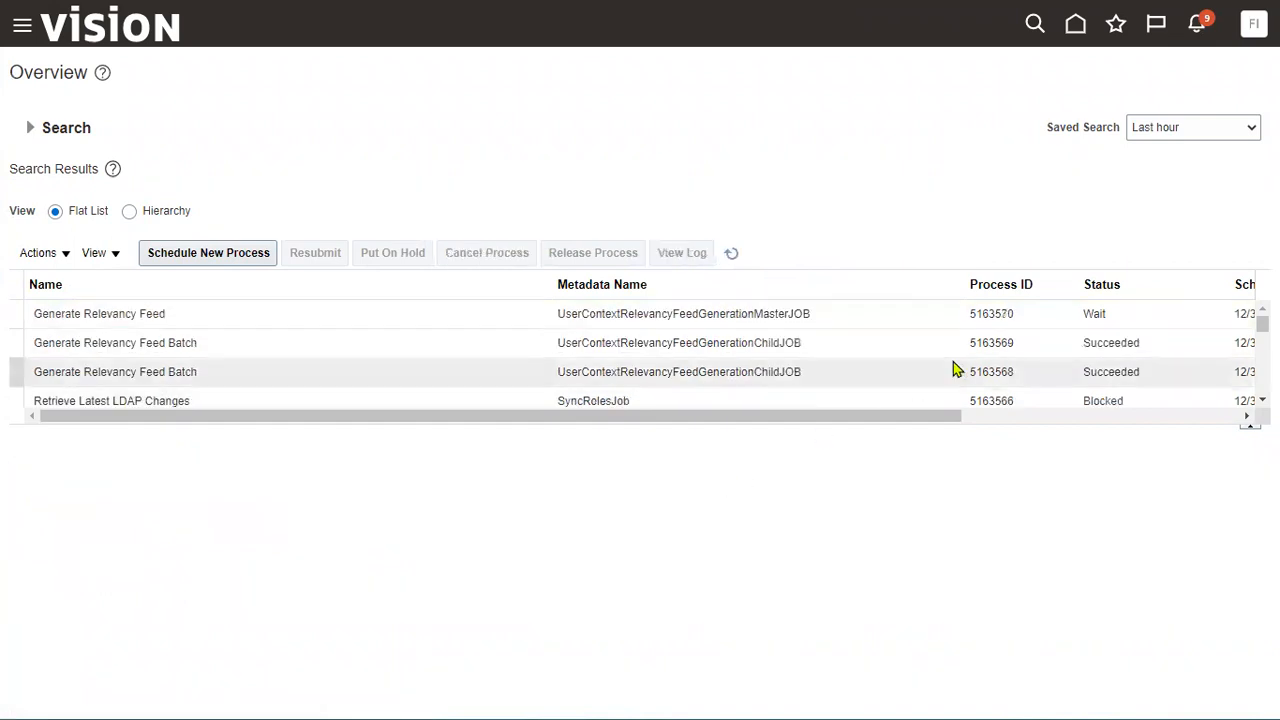
click(905, 398)
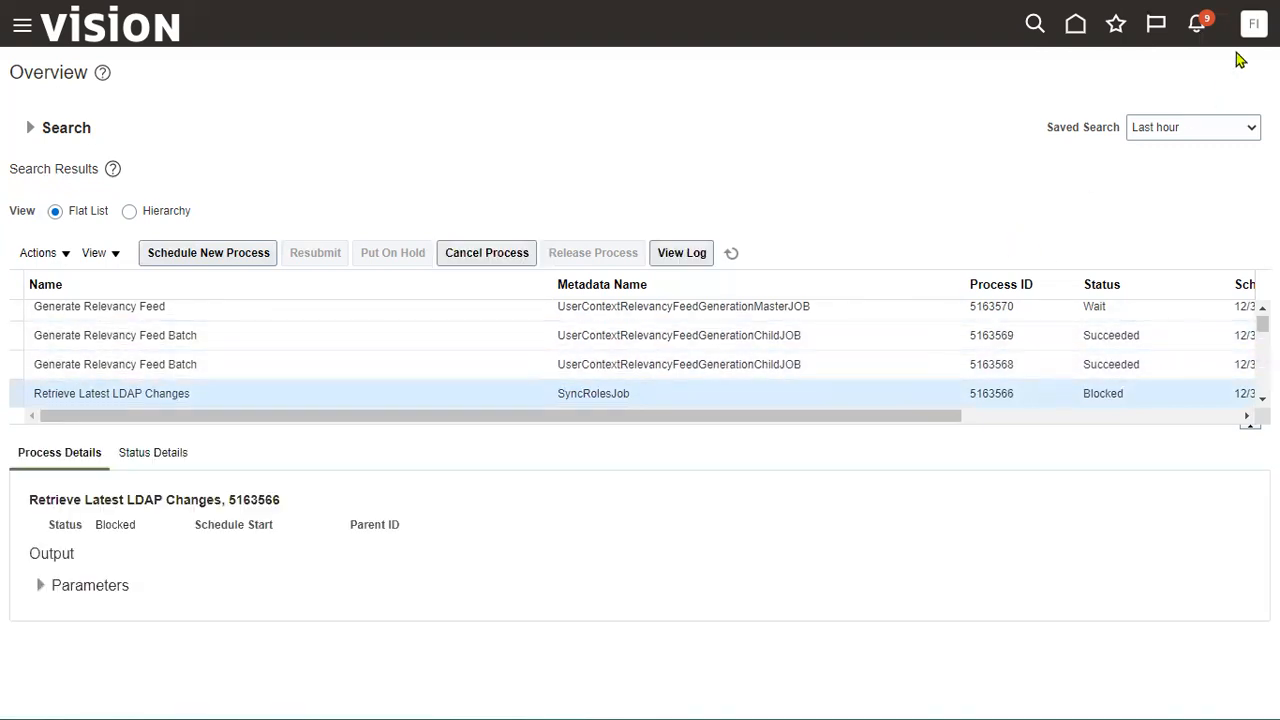
click(1253, 23)
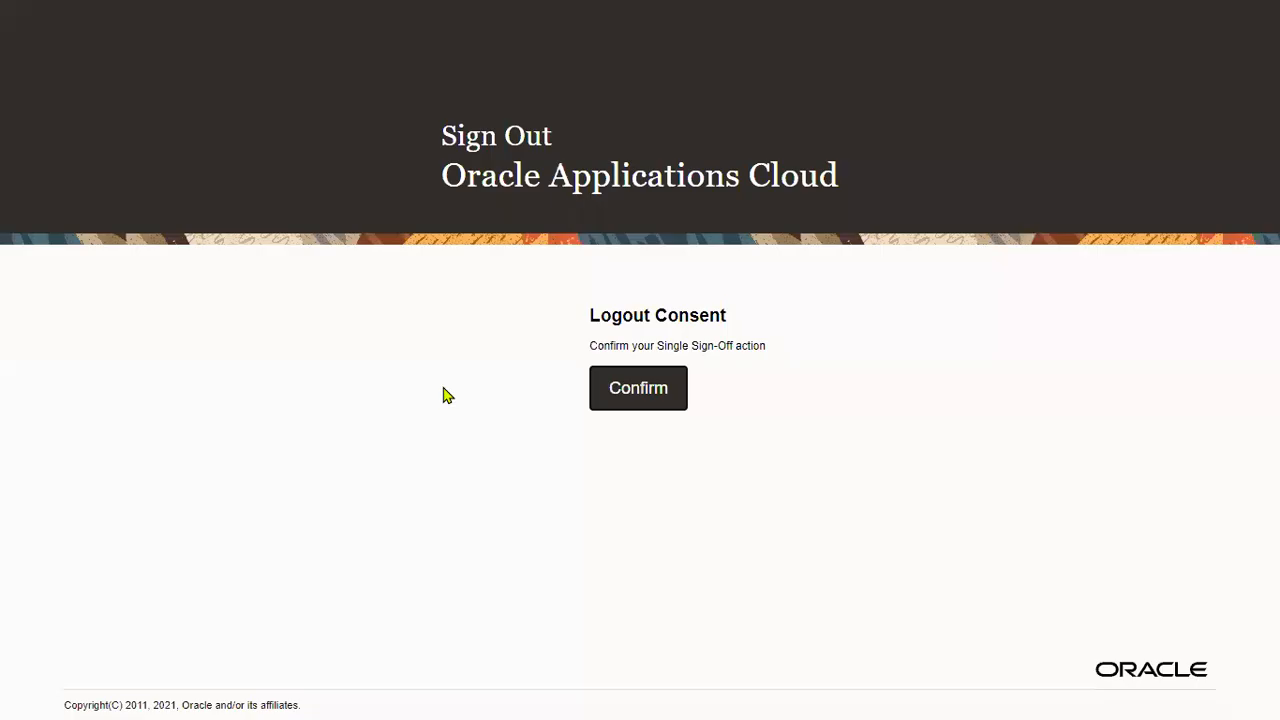
- Confirm sign-out, then sign in with the receivables user's ID and password
click(624, 387)
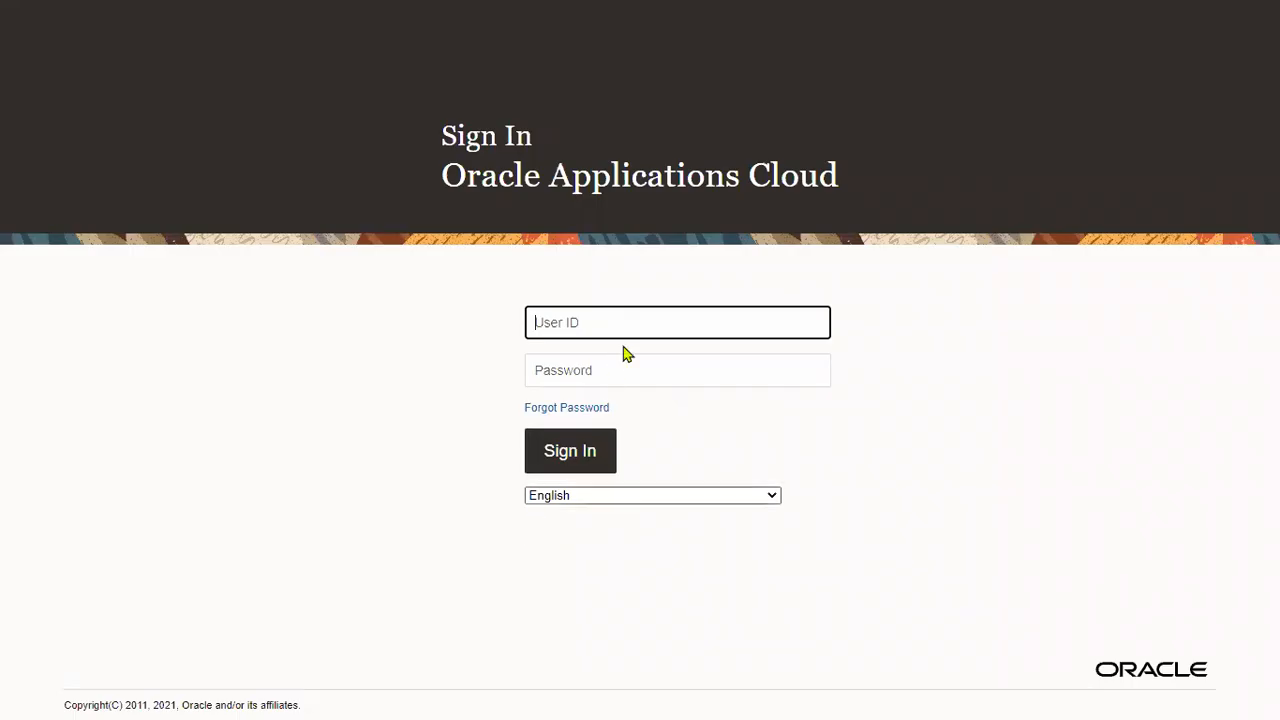
text(US1 Business Unit)
drag(673, 321, 371, 331)
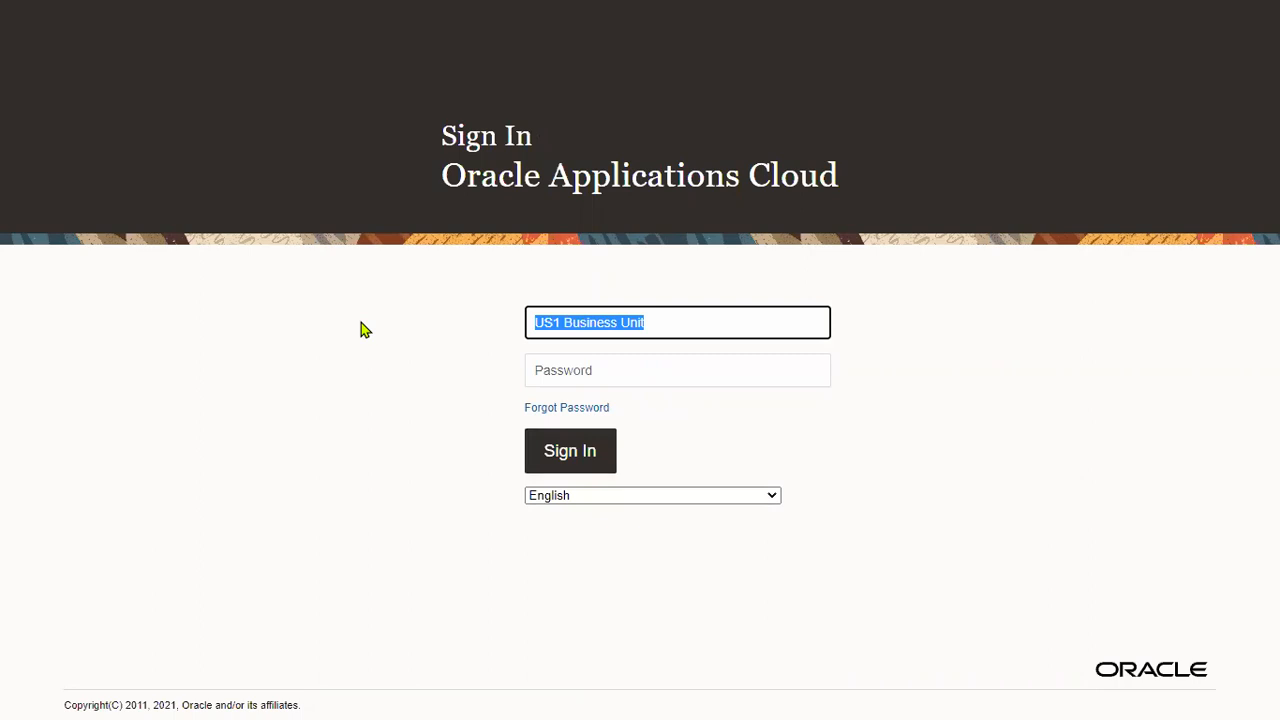
text(JOHN.)
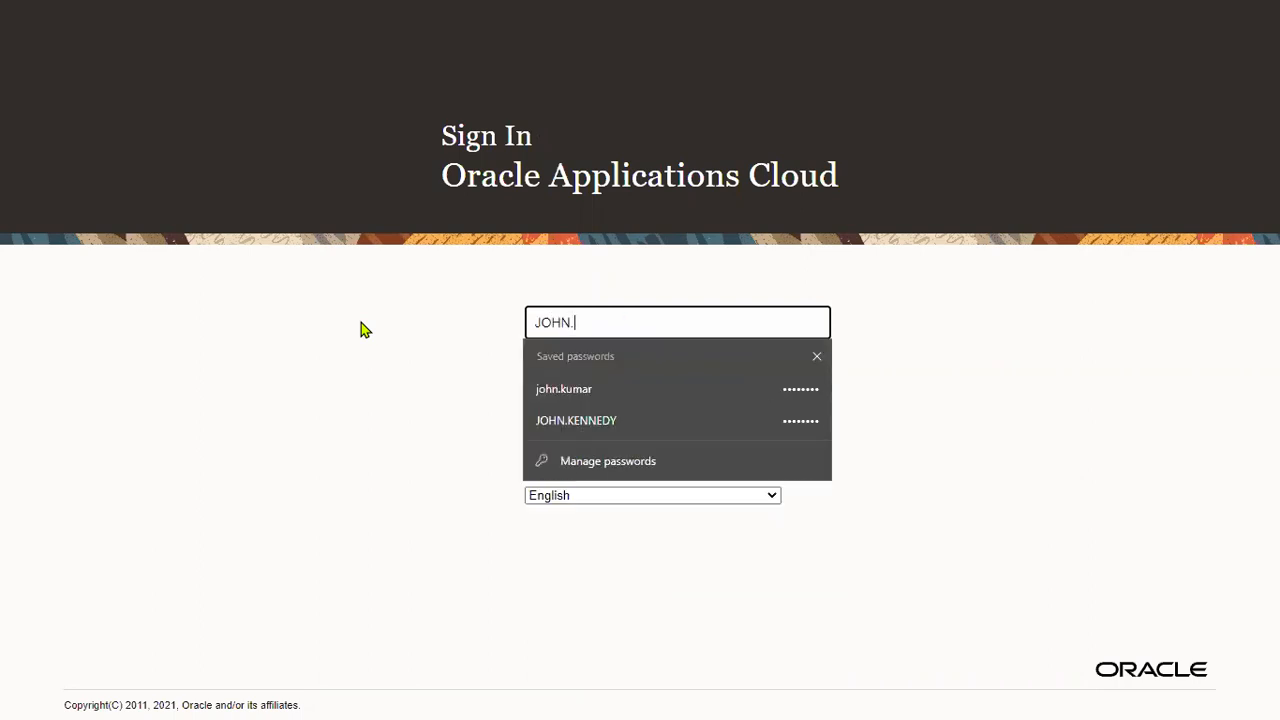
text(RE)
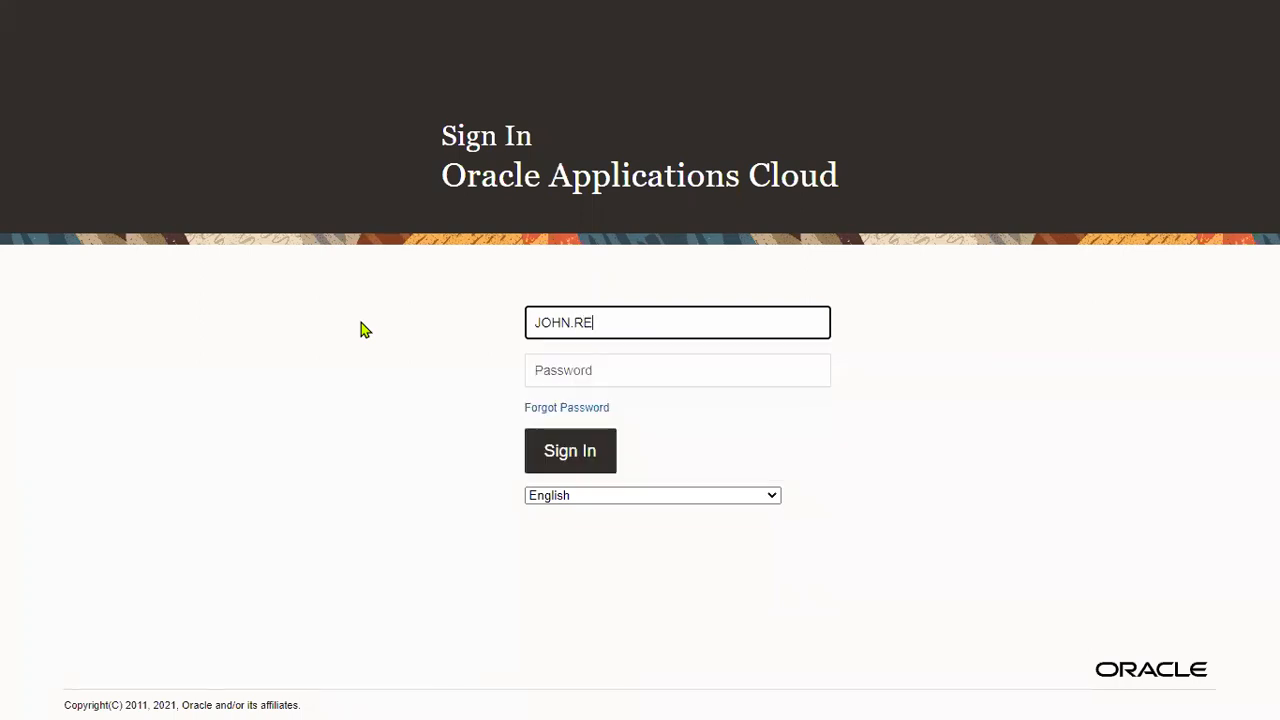
key(BackSpace)
key(BackSpace)
text(_REC)
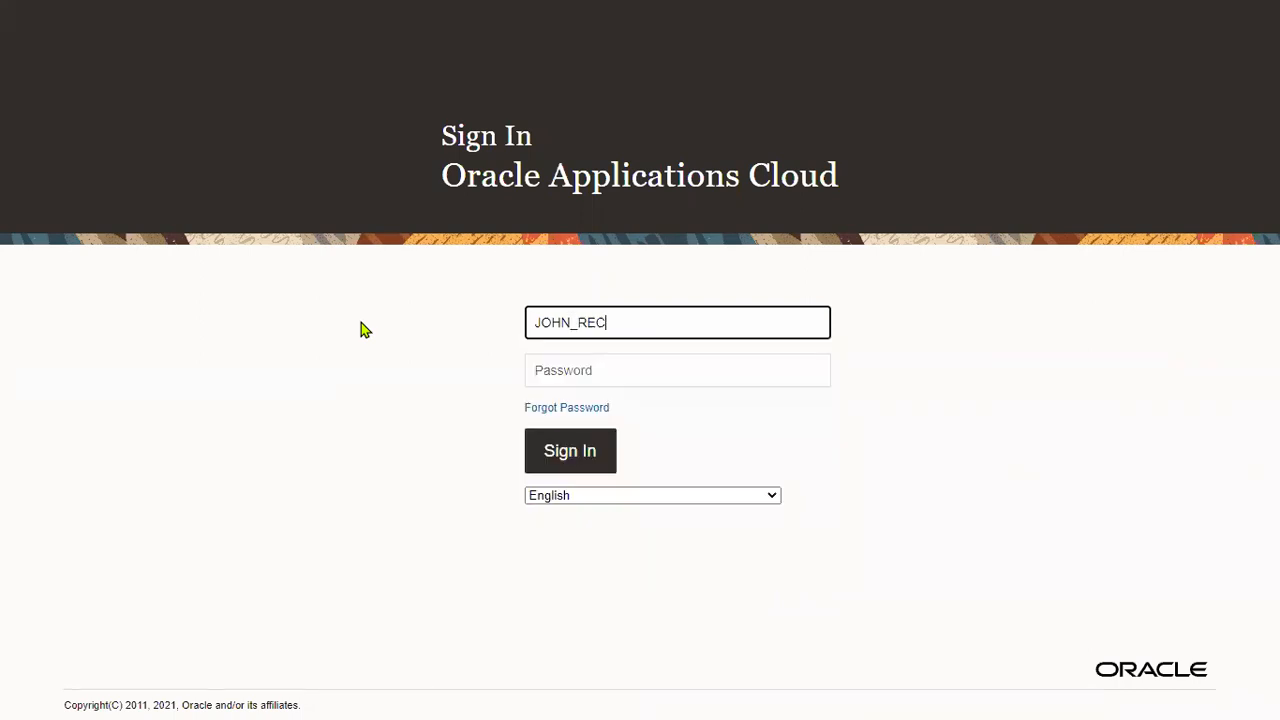
key(Tab)
text(••••••••)
click(589, 451)
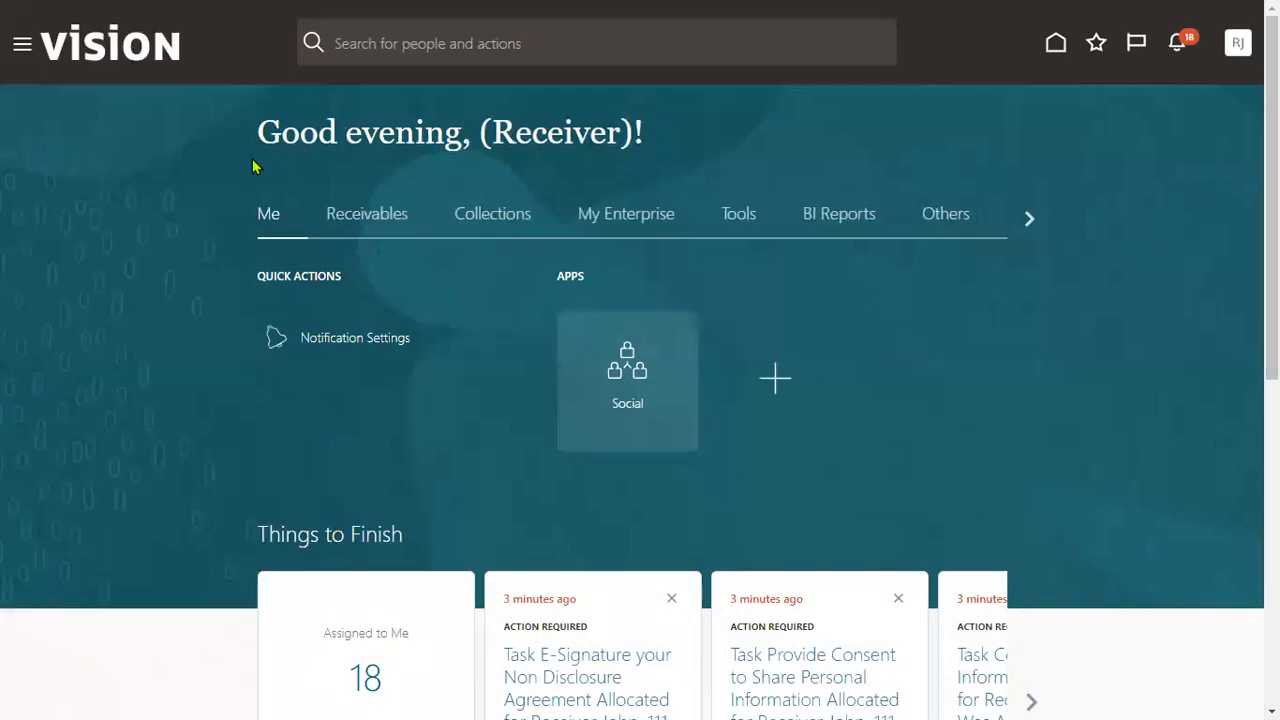
- Open Receivables > Billing from the Navigator, then return to the Excel tracker
click(21, 46)
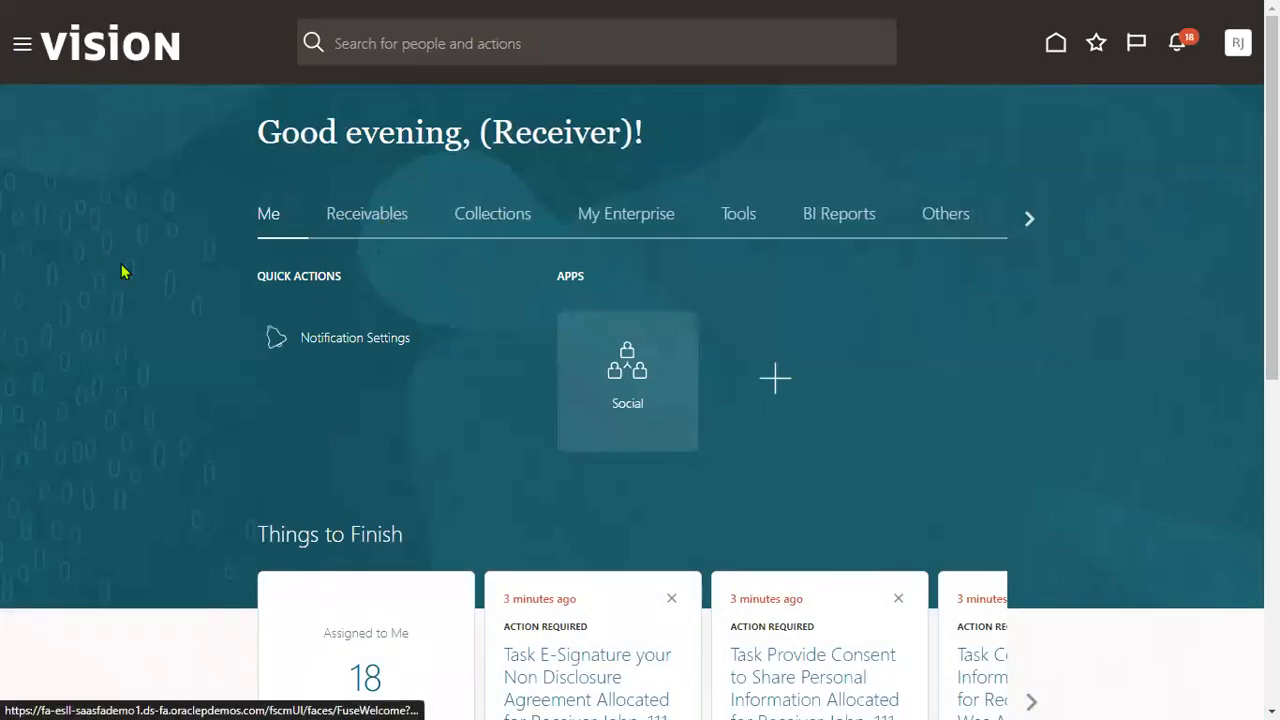
click(105, 143)
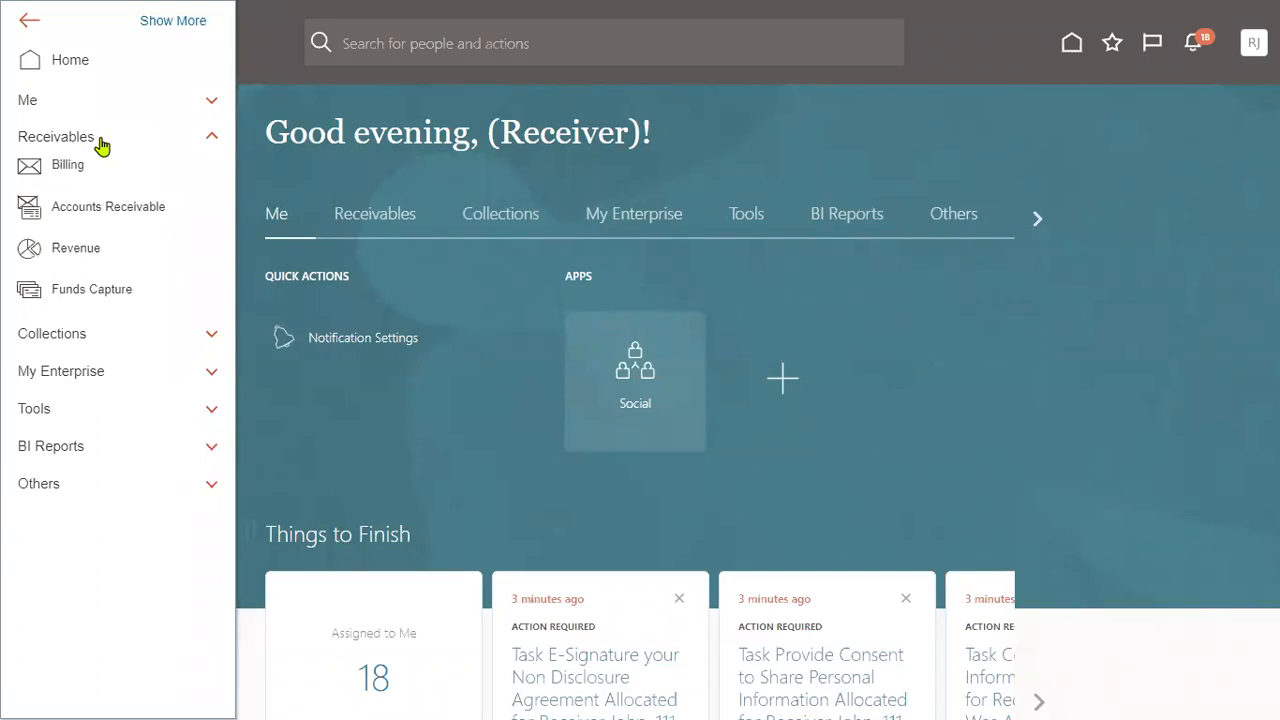
click(74, 167)
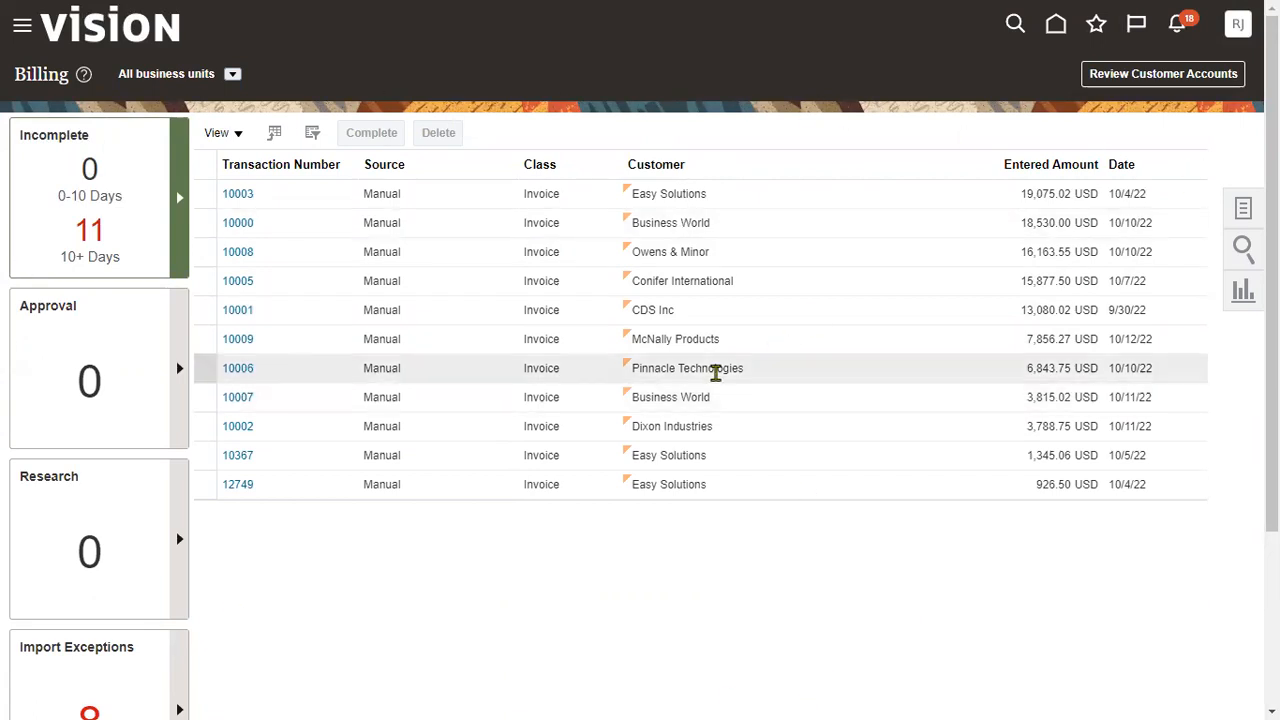
key(alt+Tab)
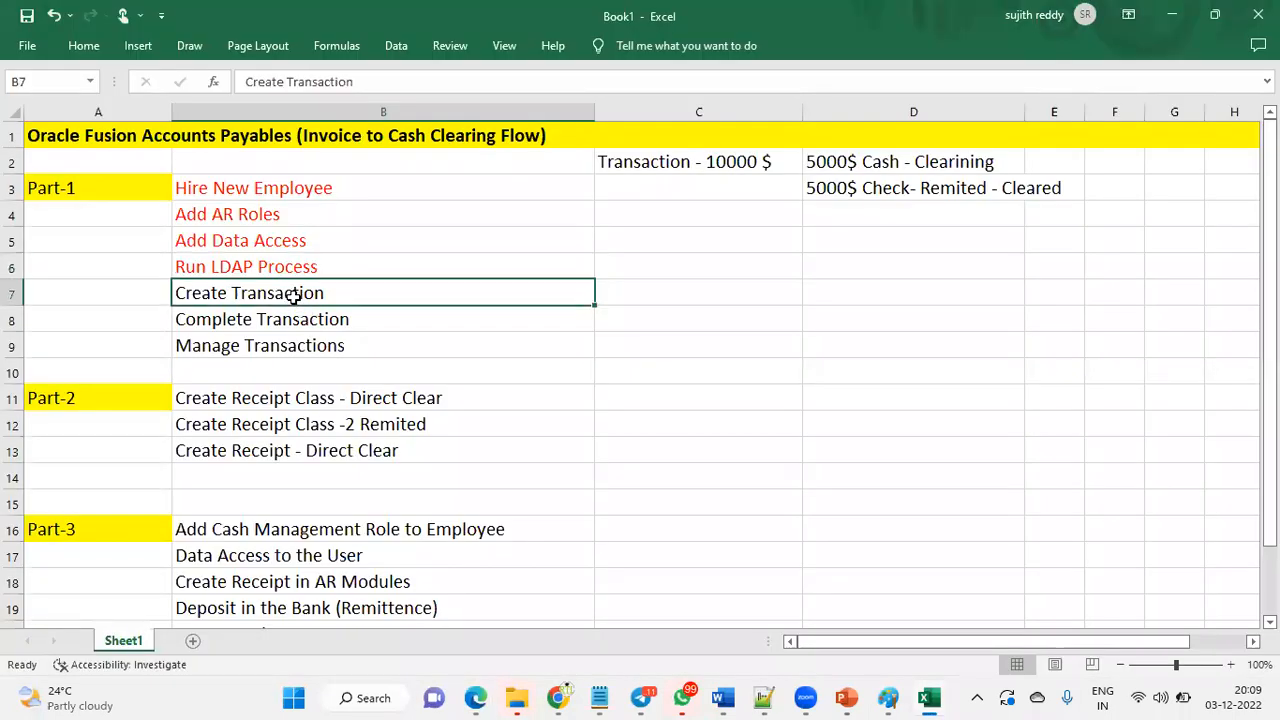
- Make the Create Transaction text in B7 red, then return to the browser
click(742, 164)
click(401, 296)
click(84, 46)
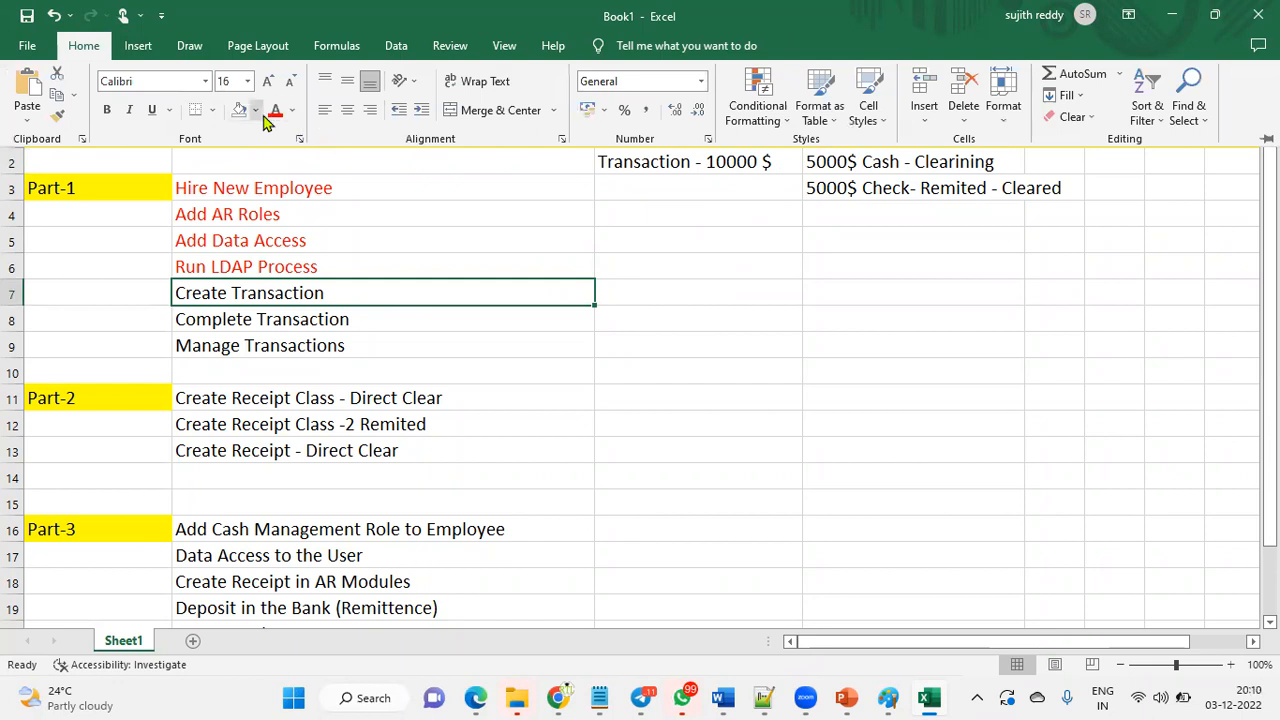
click(273, 112)
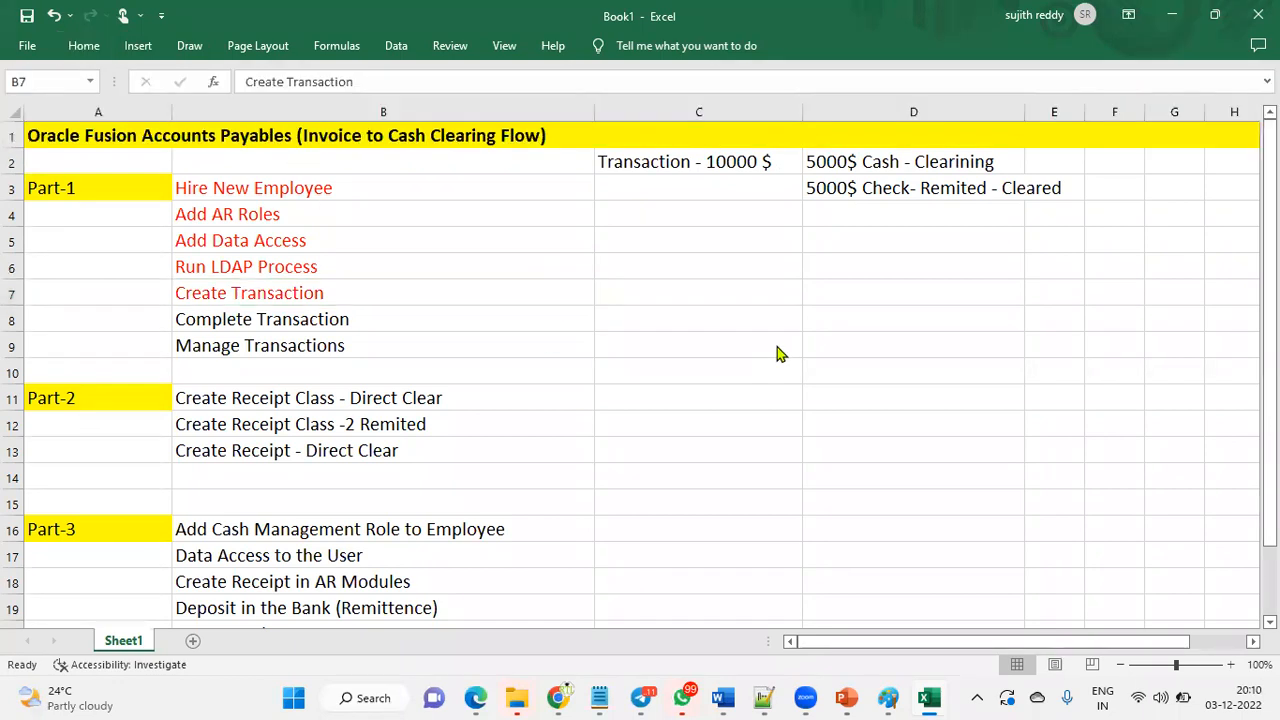
key(alt+Tab)
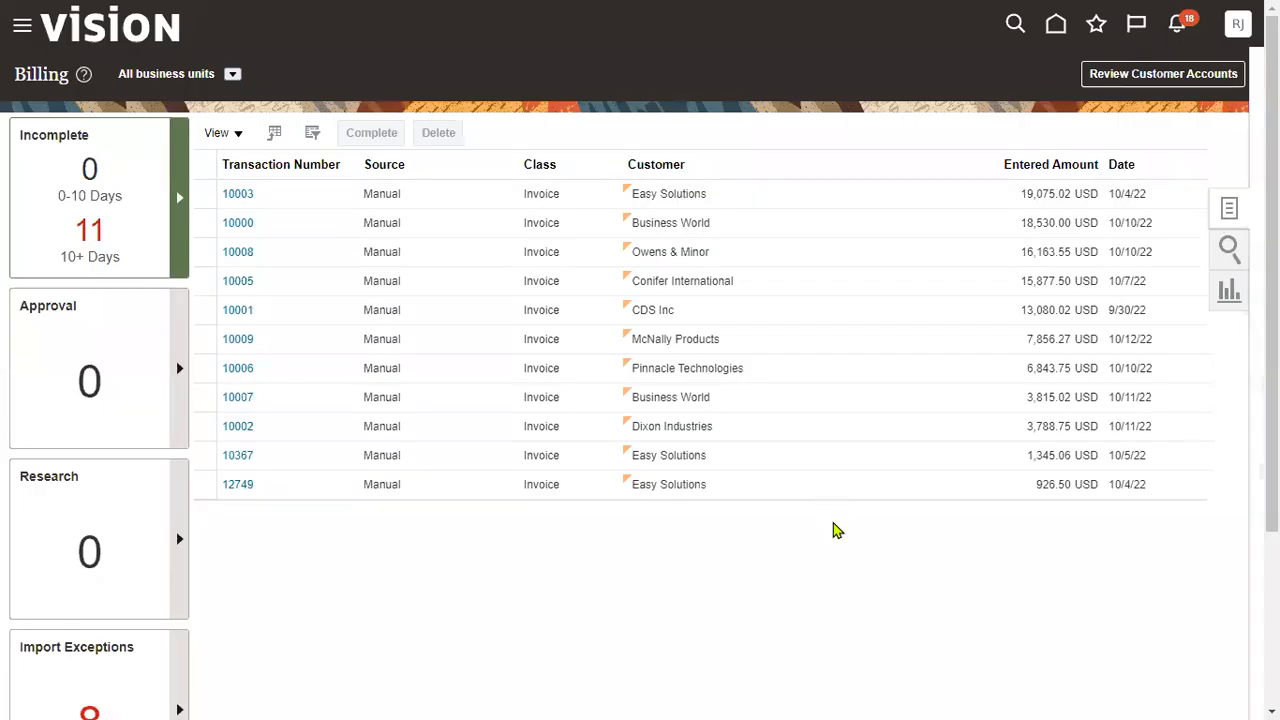
- Start Create Customer from the Billing tasks, keeping Organization as the customer type
click(1229, 207)
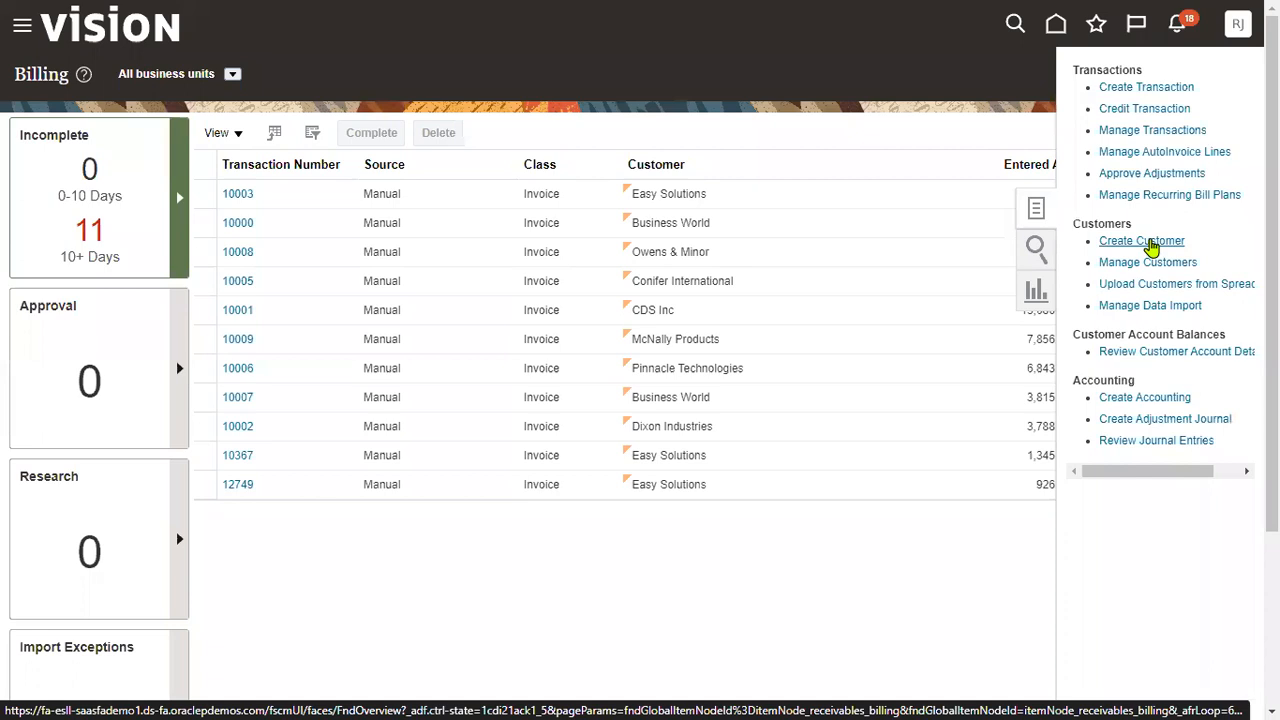
click(1150, 245)
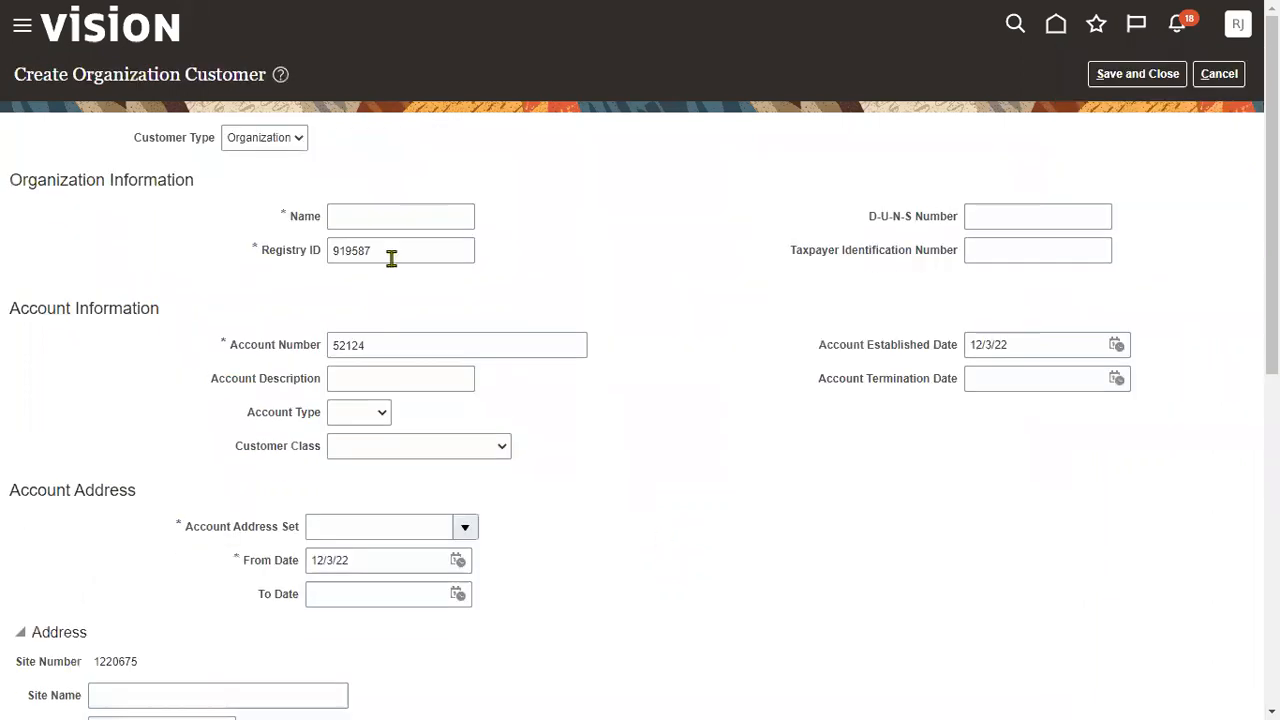
click(394, 218)
click(275, 140)
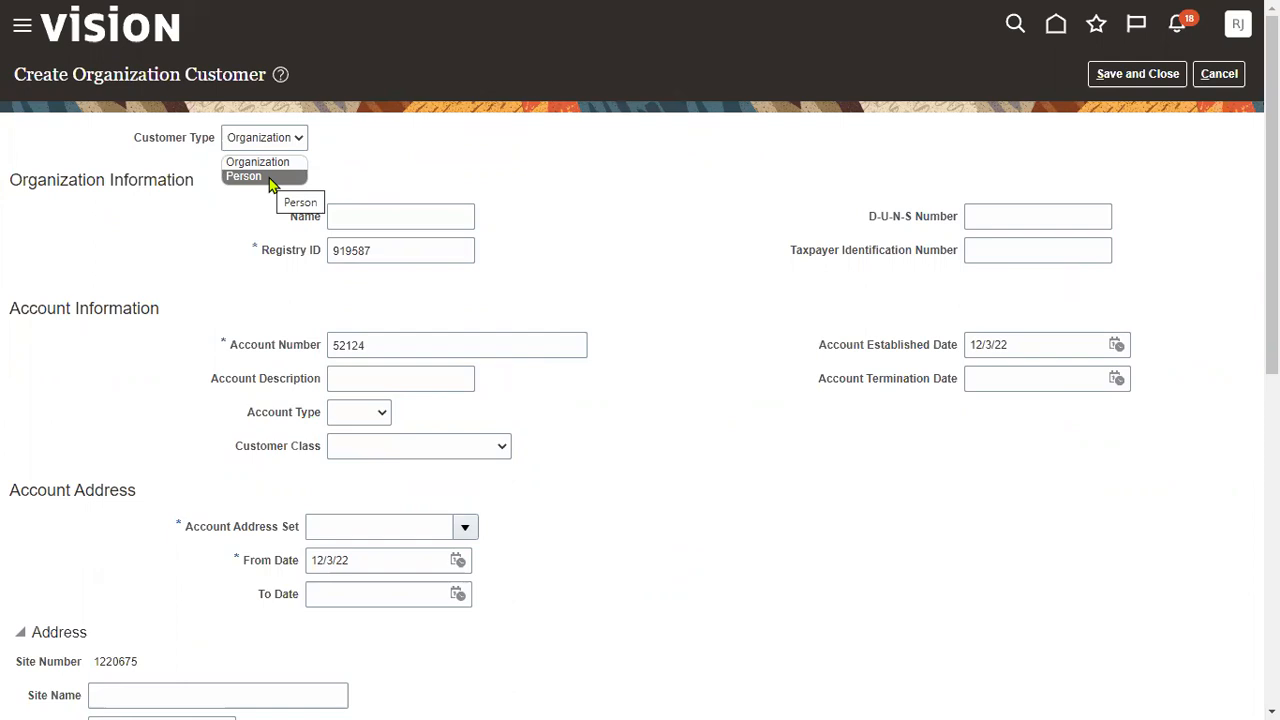
key(Escape)
click(343, 215)
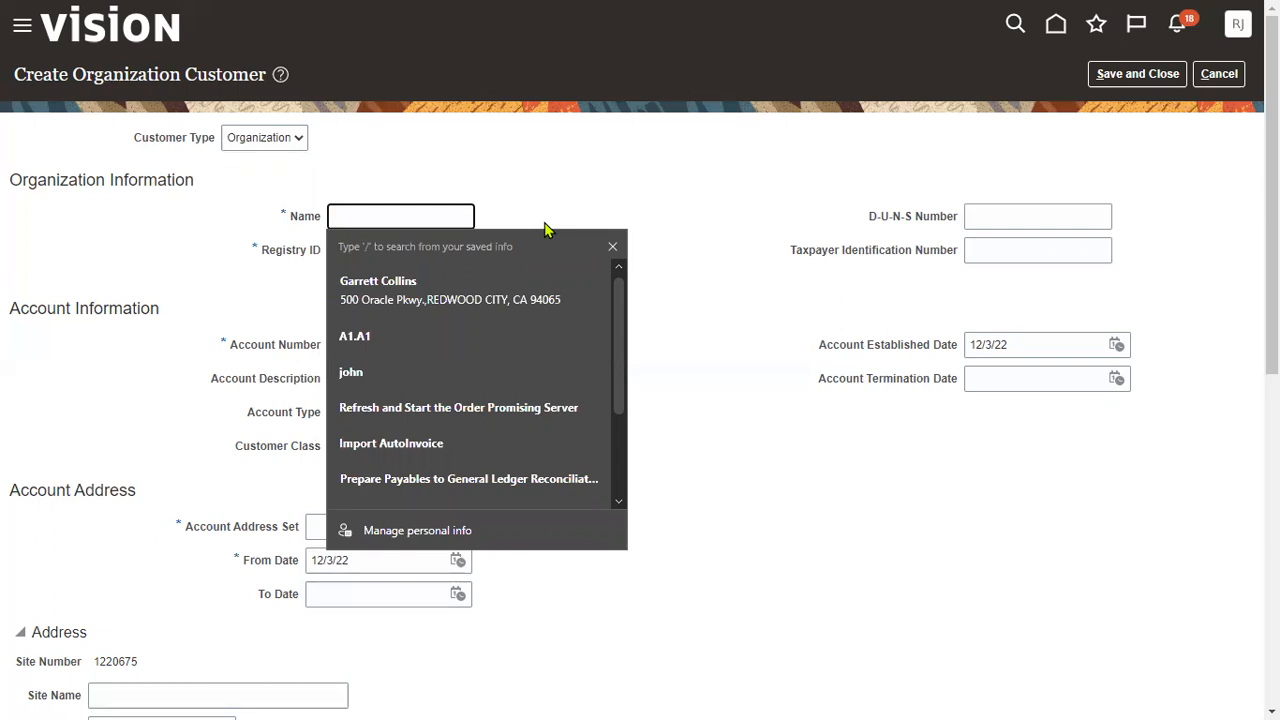
- Enter customer name RTL Customer and account description RTL Account
text(RTL CUstomer)
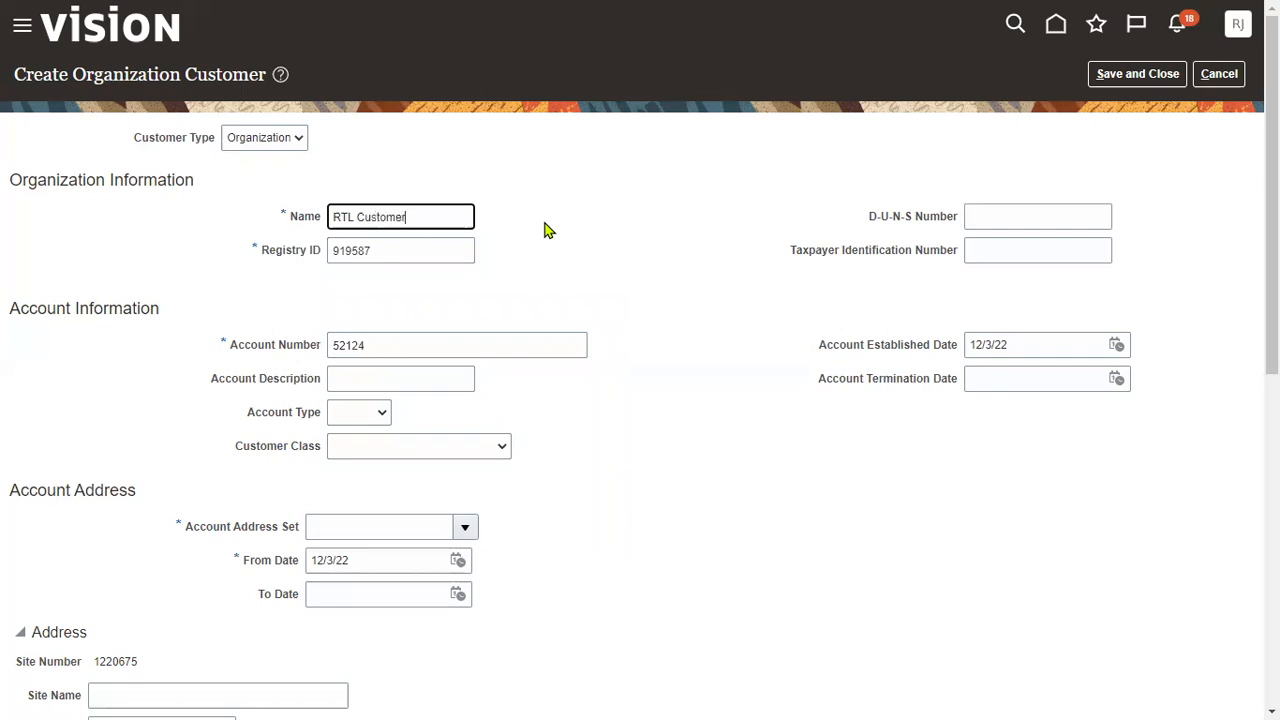
key(ctrl+a)
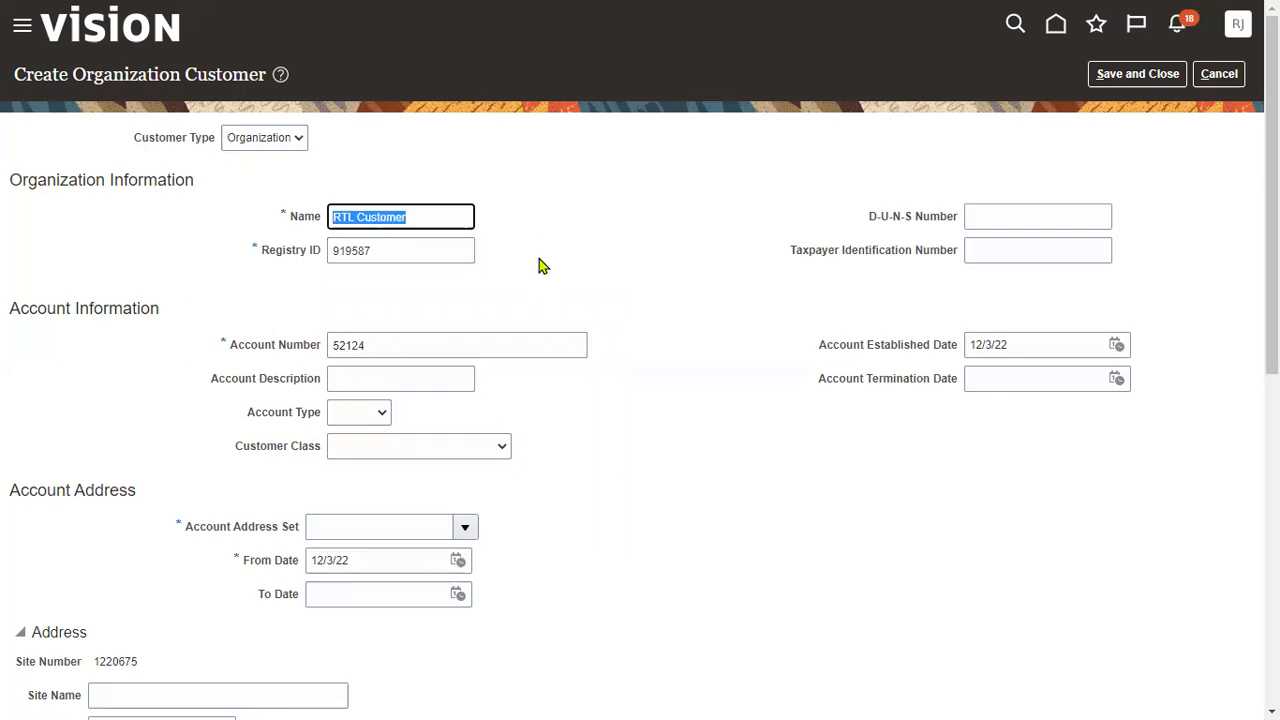
drag(8, 316, 137, 312)
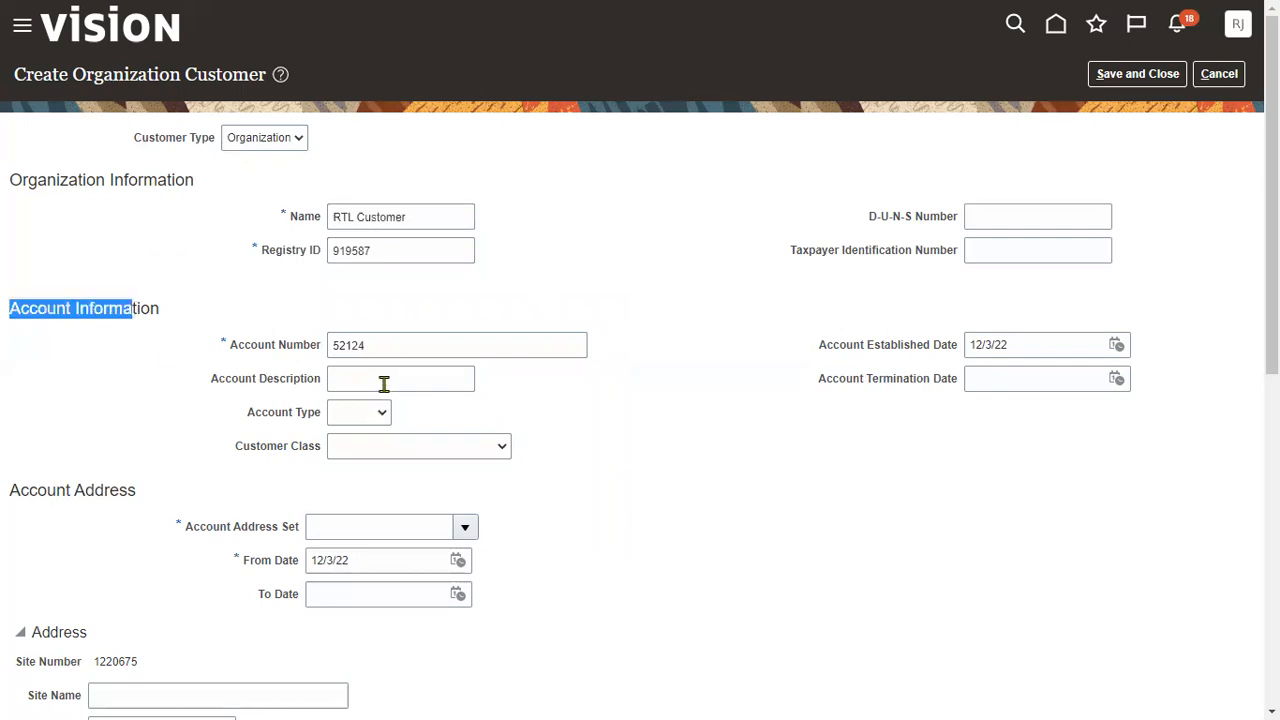
click(383, 380)
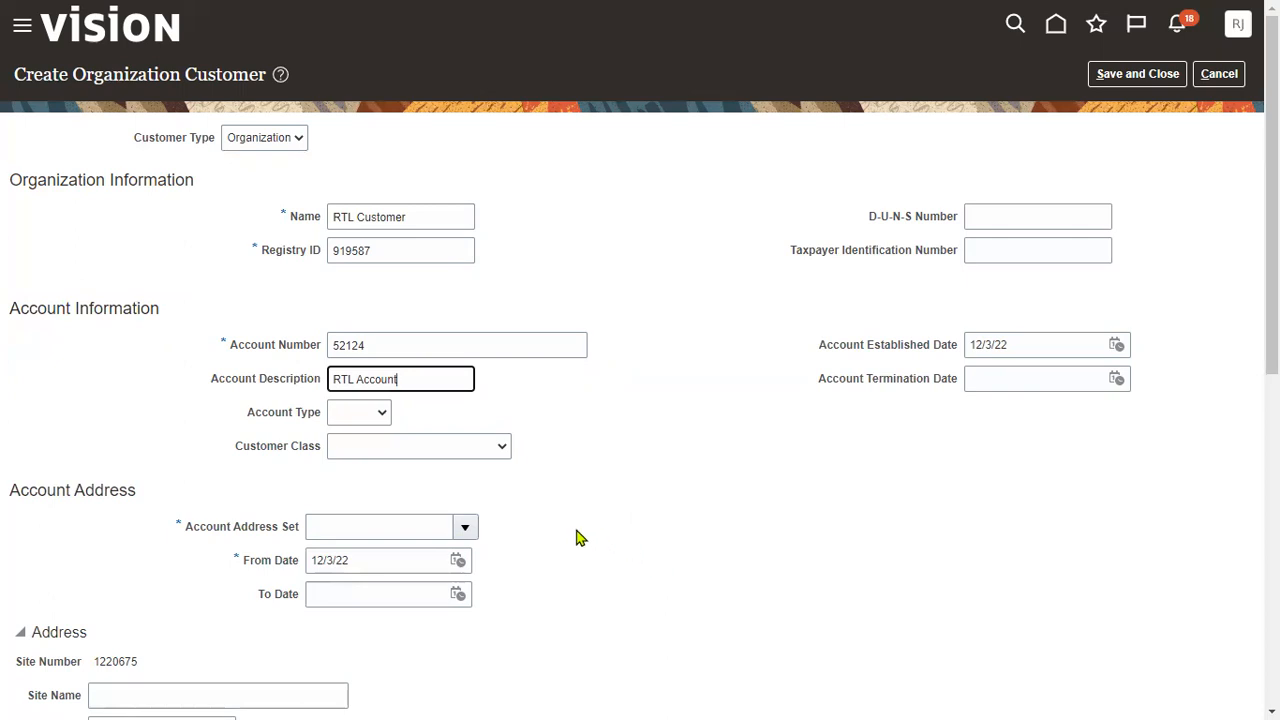
scroll(520, 490, down, 1)
- Open the Account Address Set search and search reference data sets by code
click(340, 413)
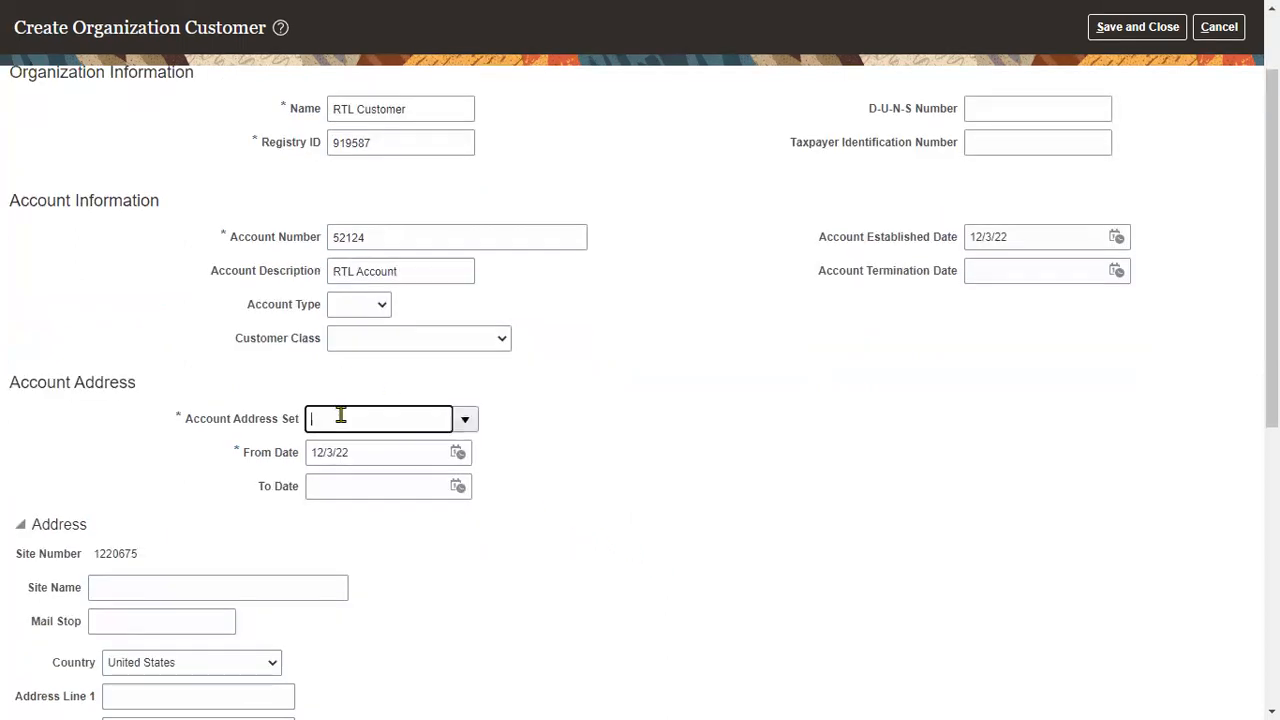
double_click(192, 420)
drag(250, 428, 297, 424)
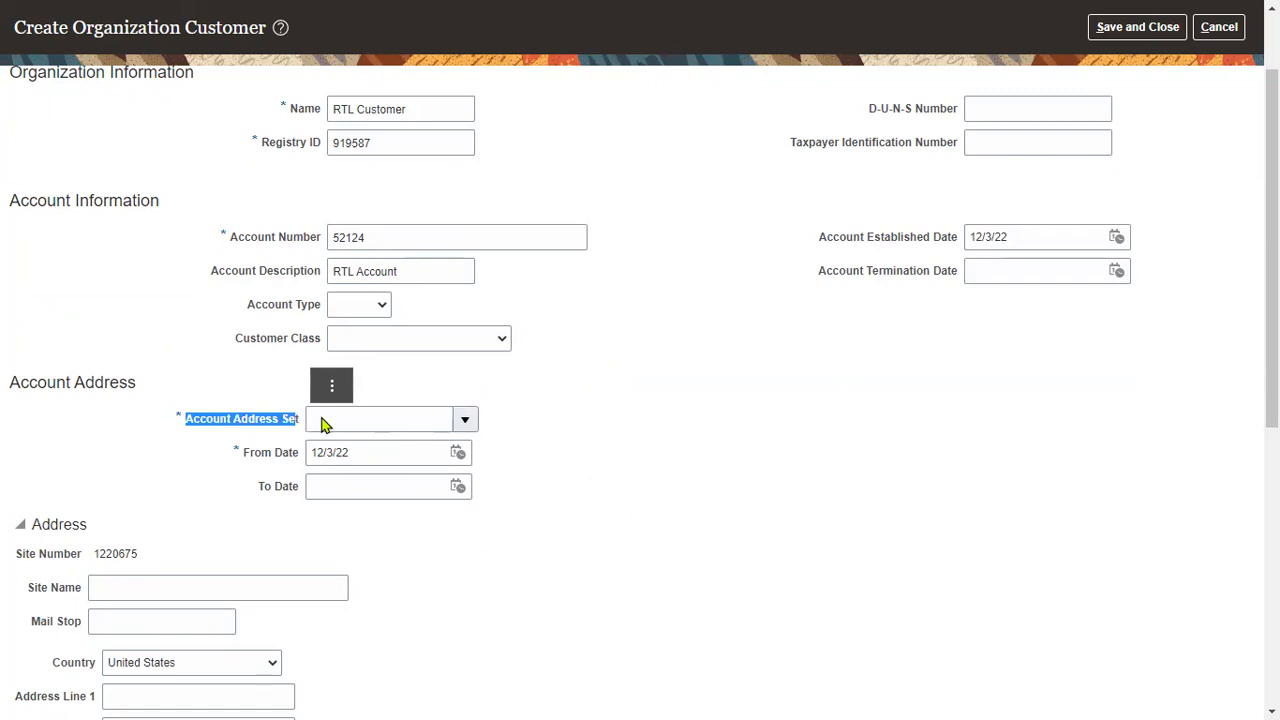
click(335, 420)
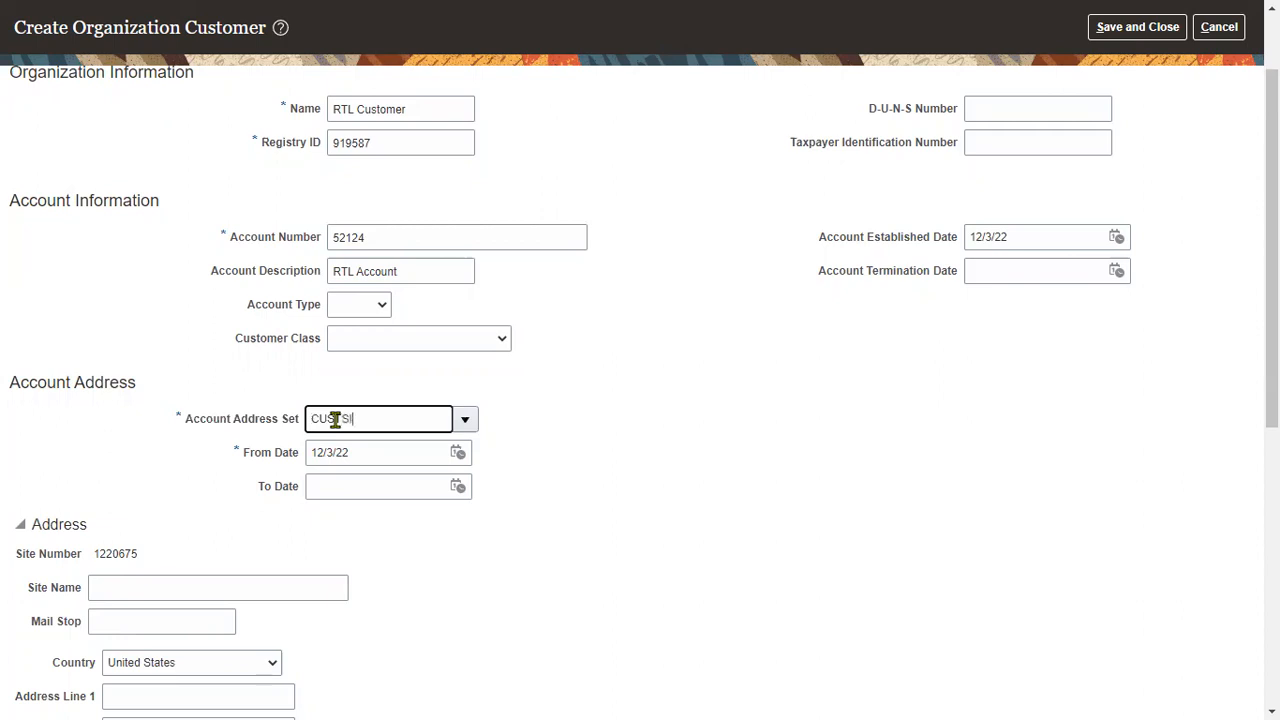
click(465, 419)
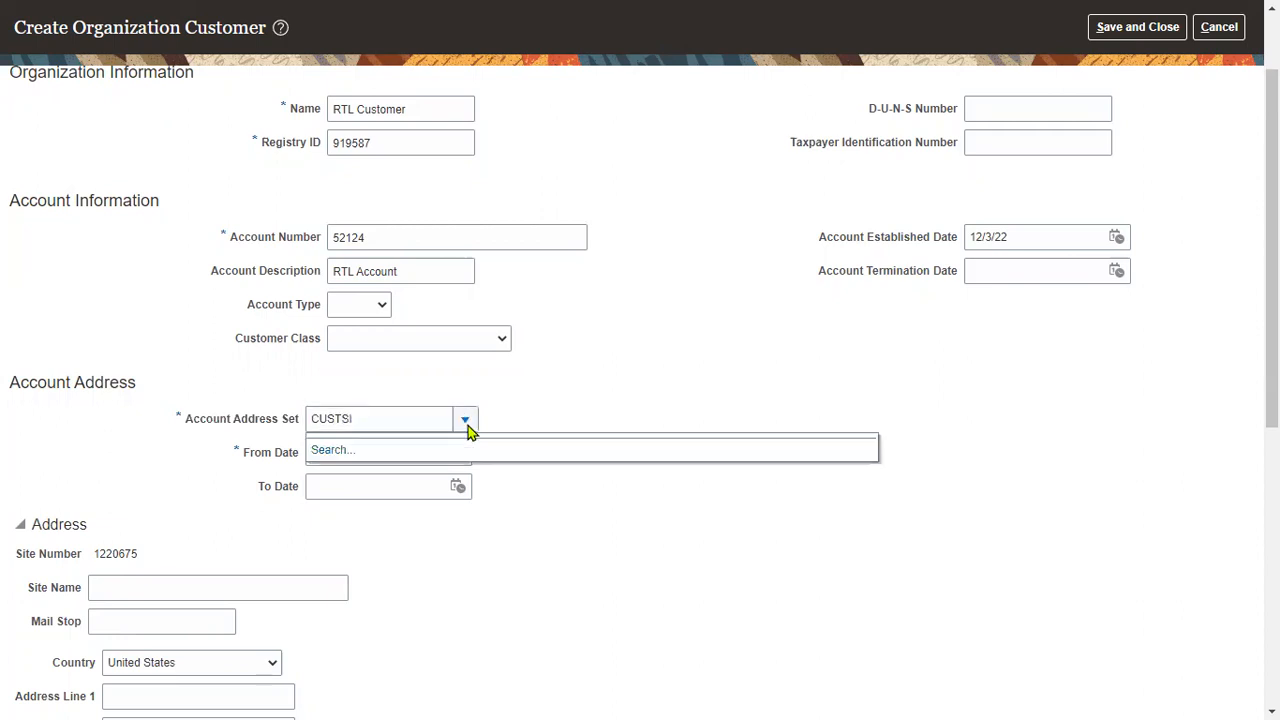
click(319, 455)
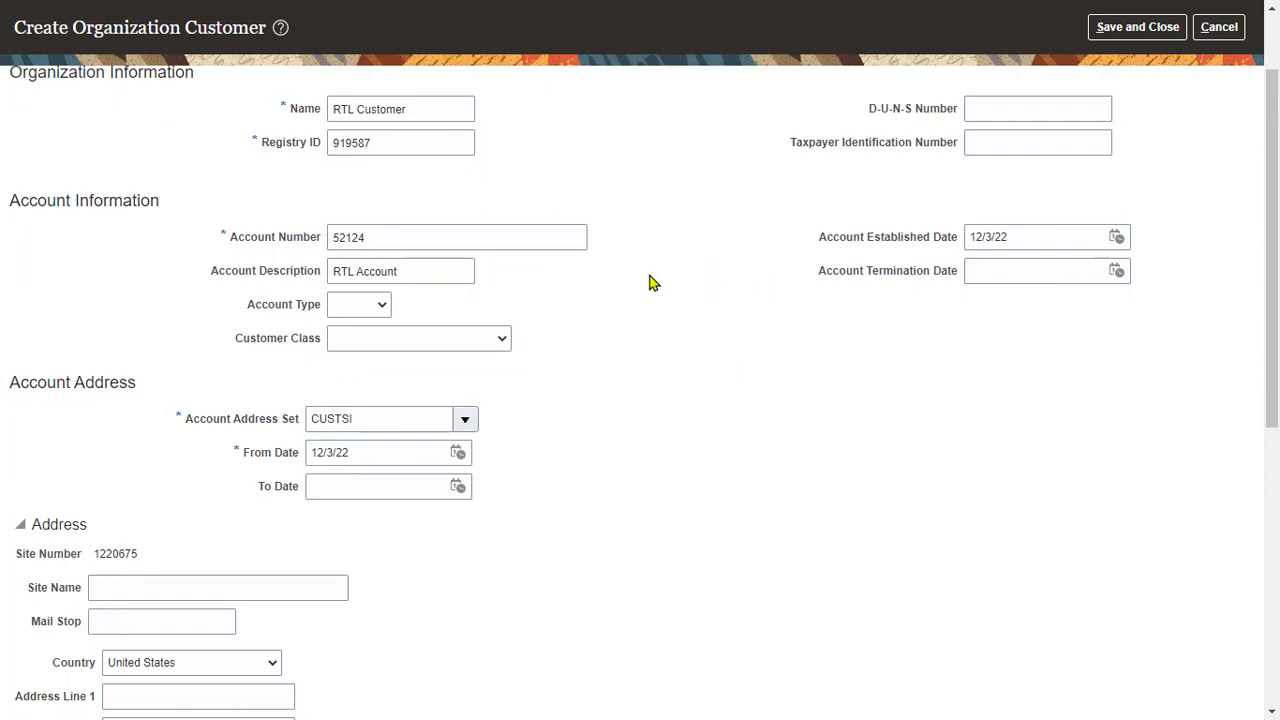
text(COMMON)
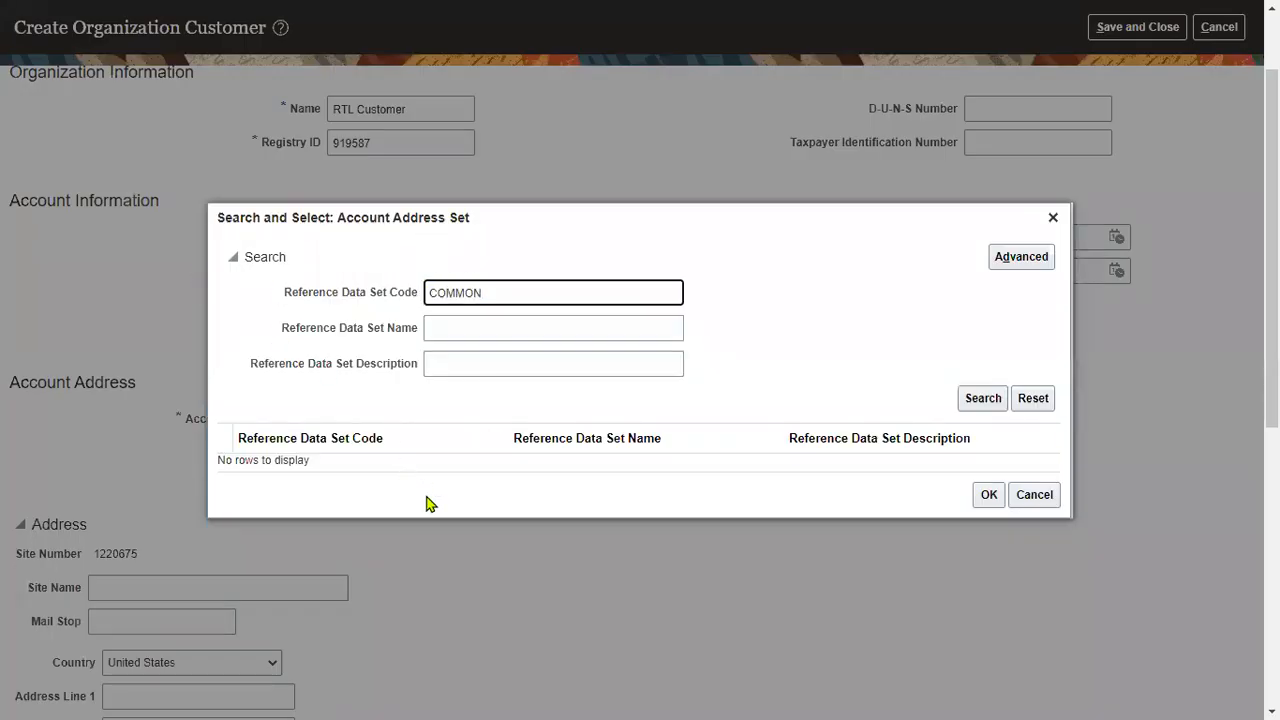
click(983, 400)
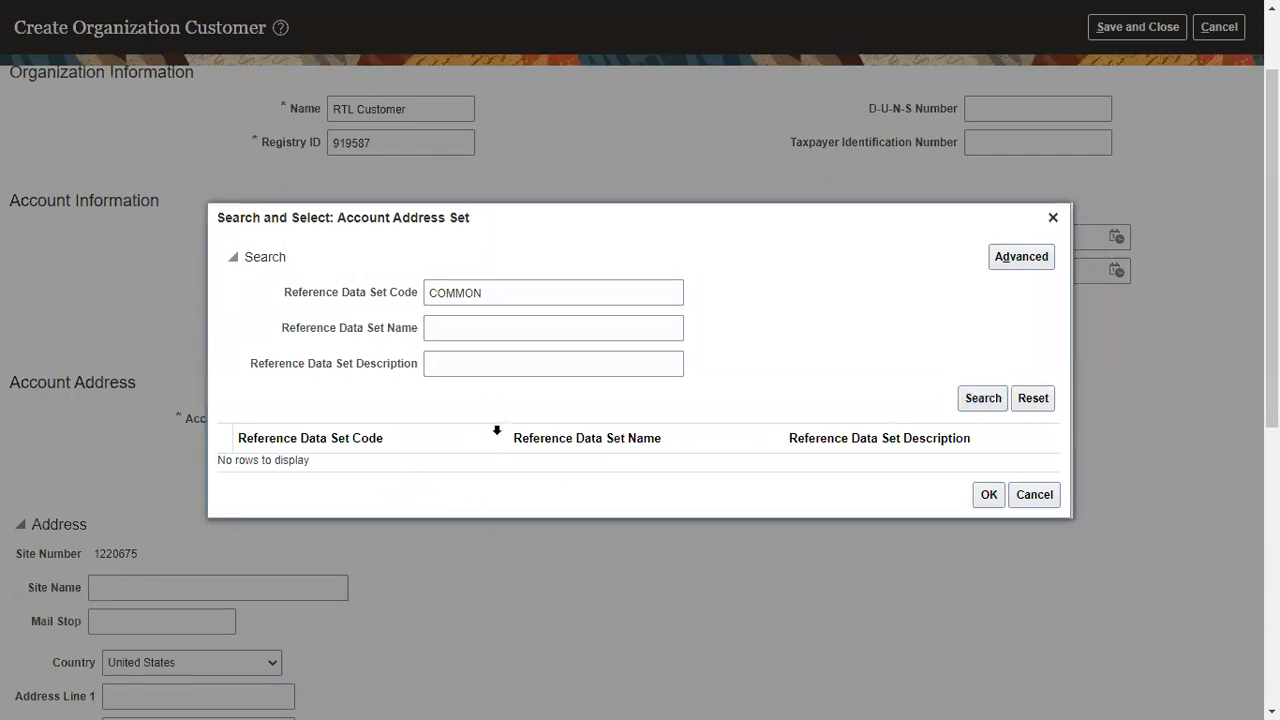
- Search reference data sets for code CUST, then close the address set search
double_click(504, 300)
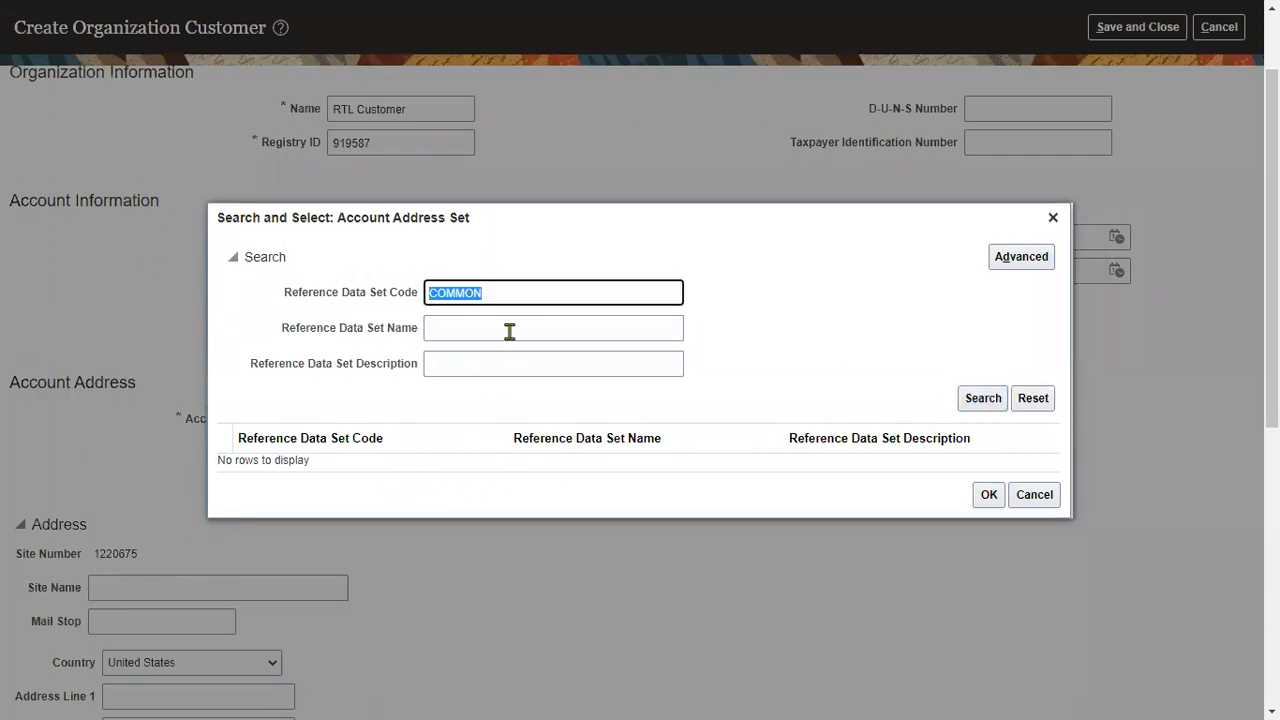
text(cust)
drag(524, 292, 153, 313)
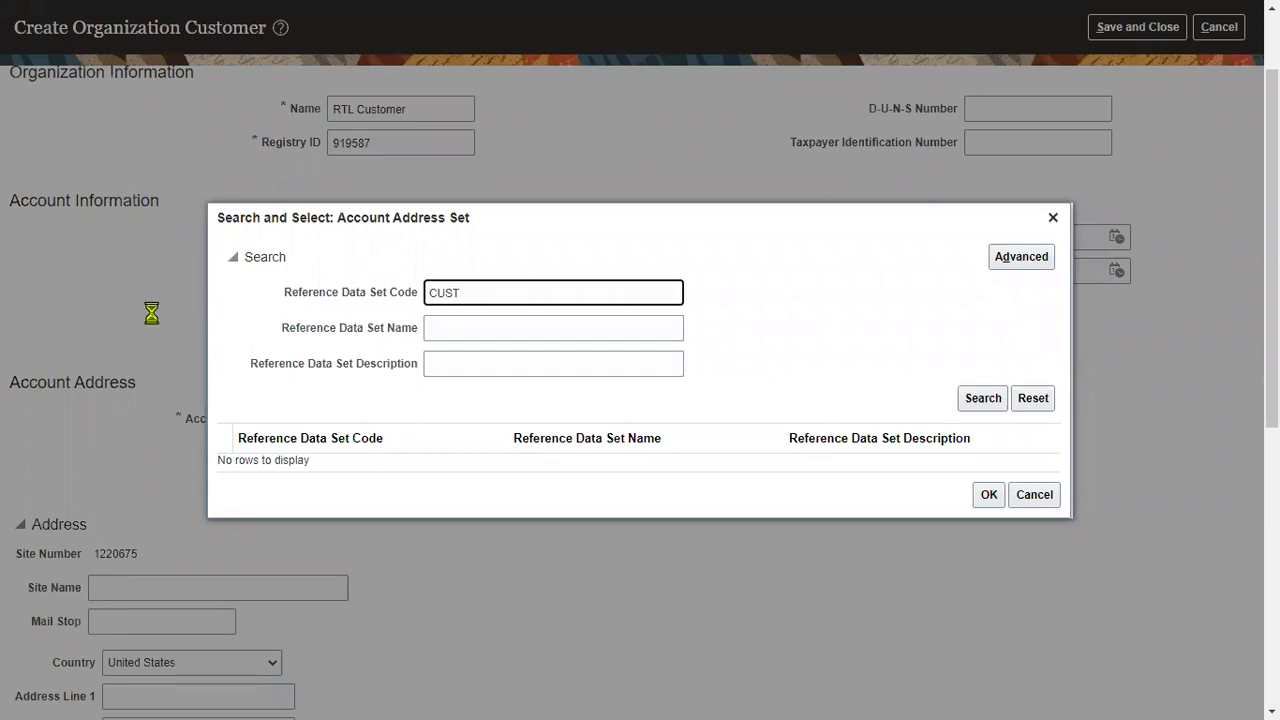
click(973, 398)
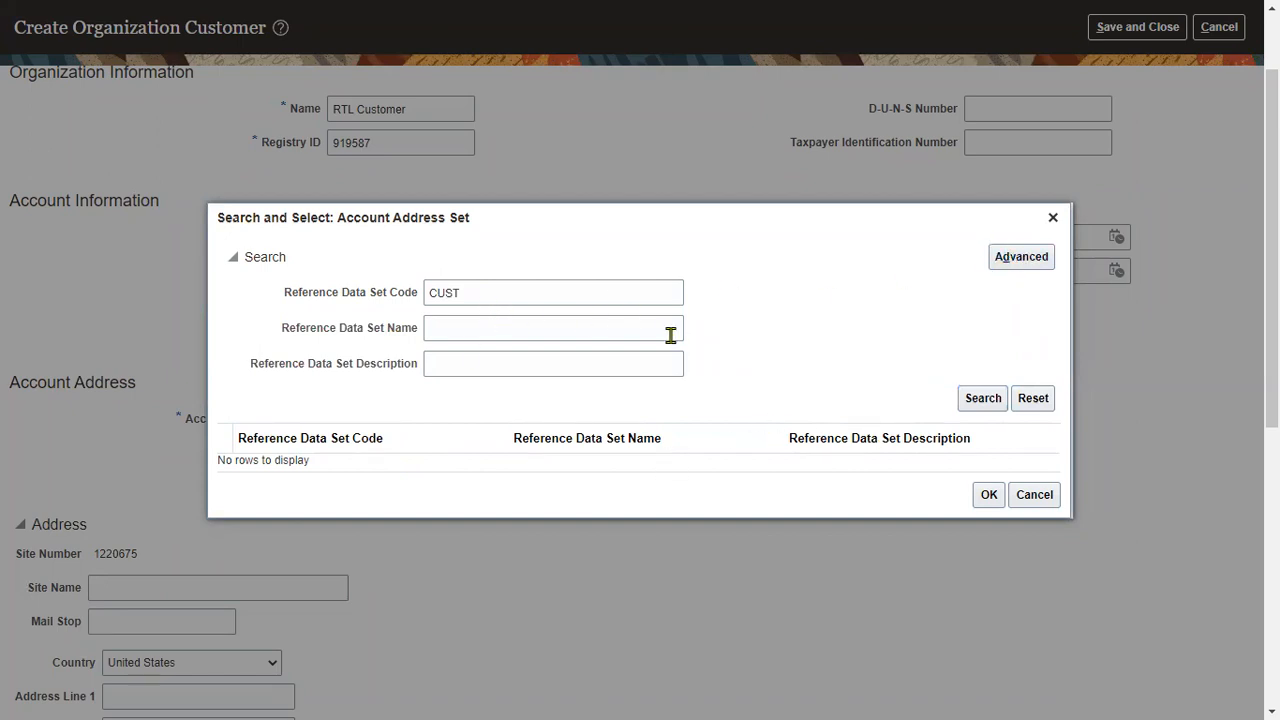
double_click(600, 289)
key(BackSpace)
click(976, 399)
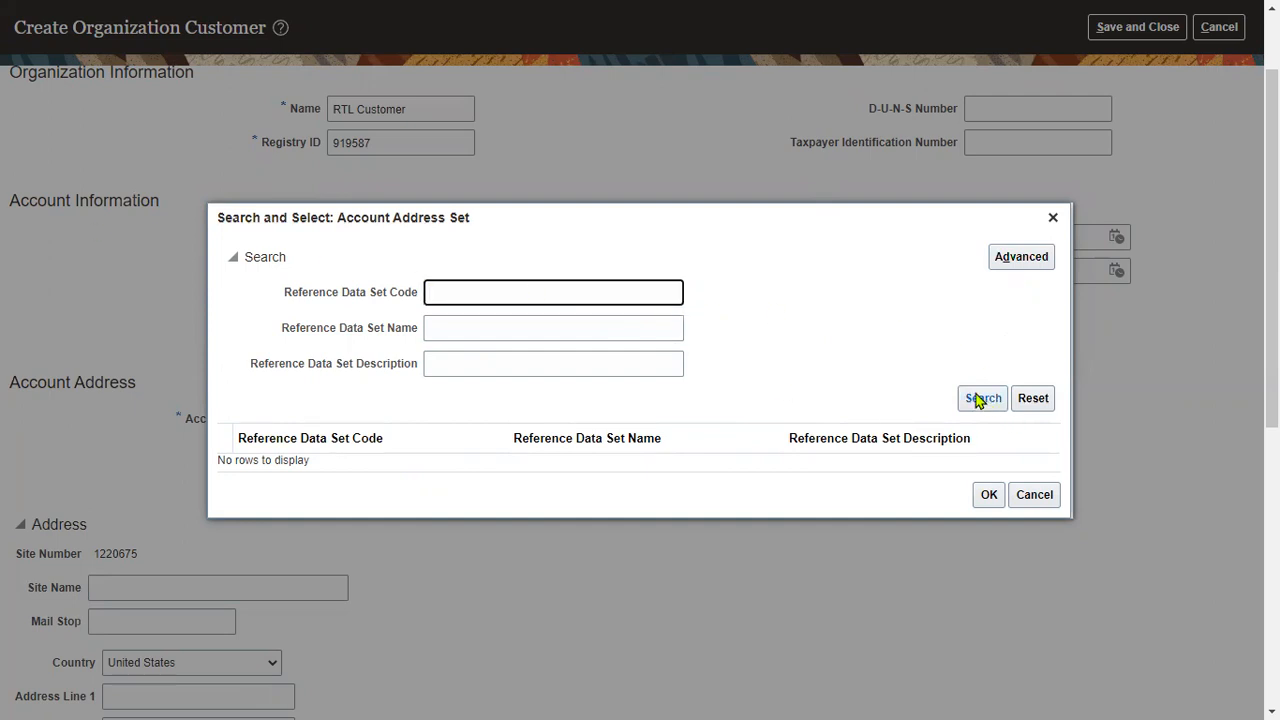
click(1045, 494)
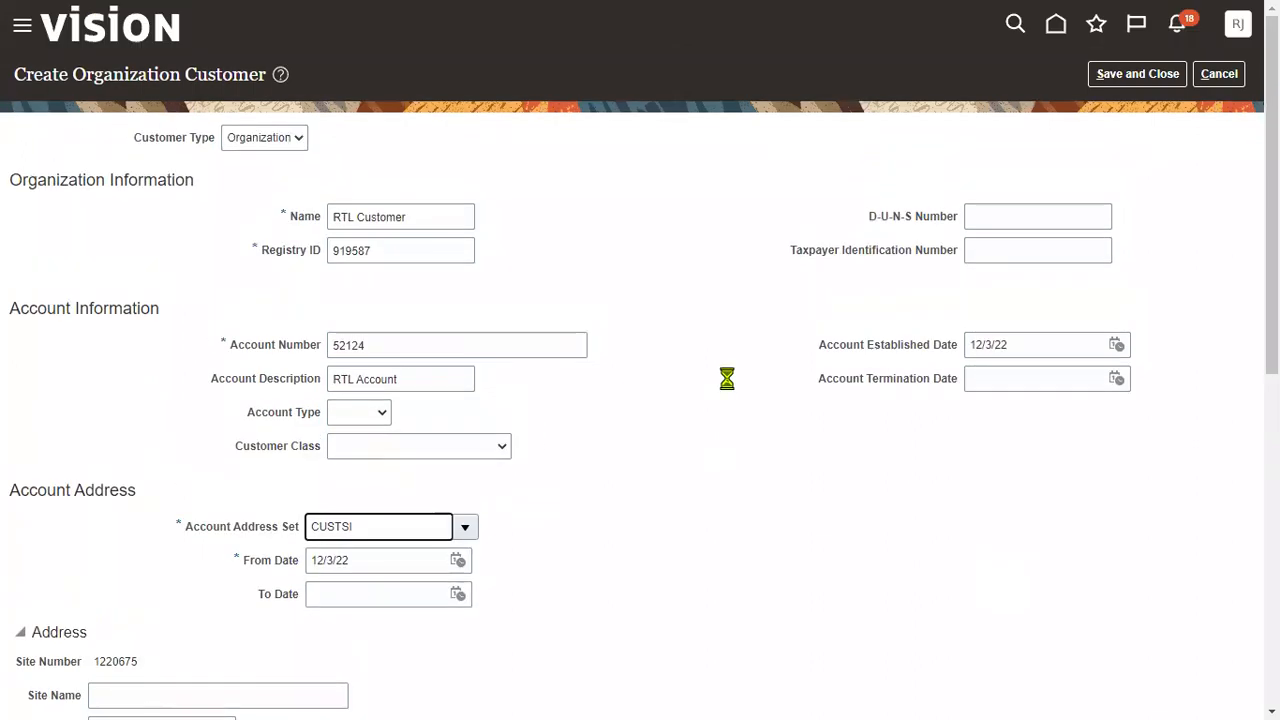
- Cancel the customer, sign in with the saved FIN_IMPL credentials, and open Setup and Maintenance
click(1215, 76)
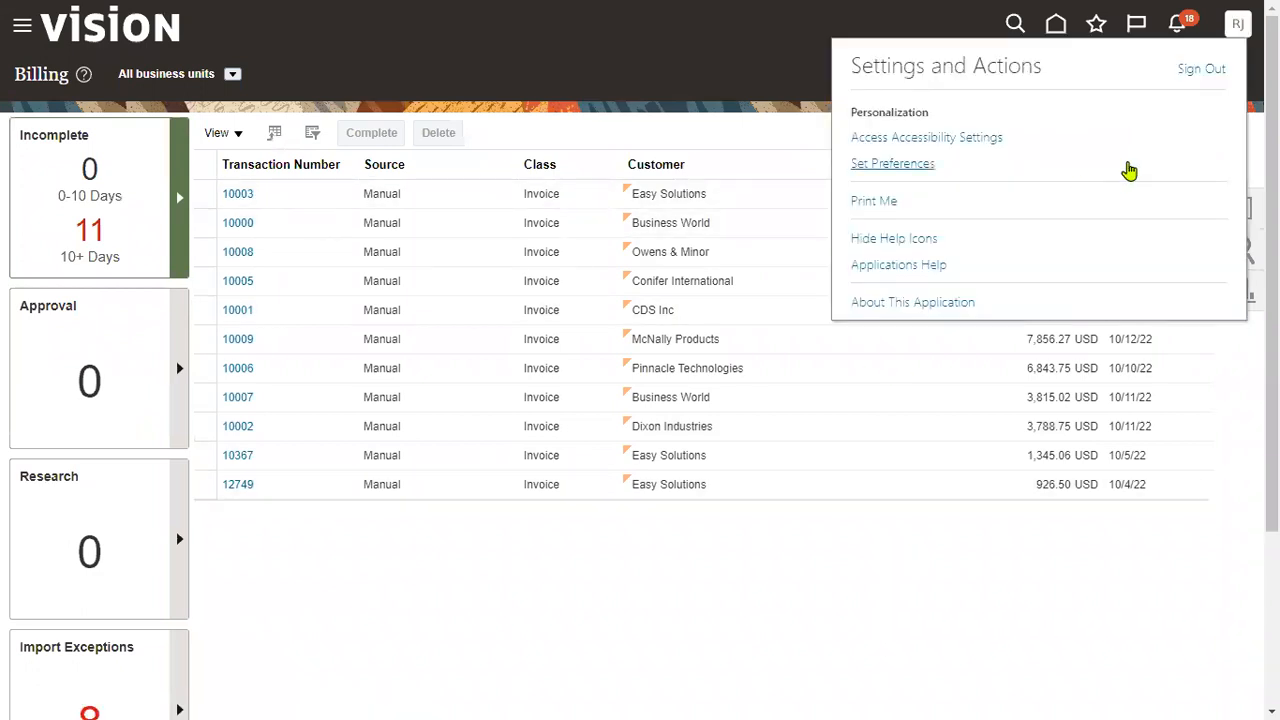
click(1195, 73)
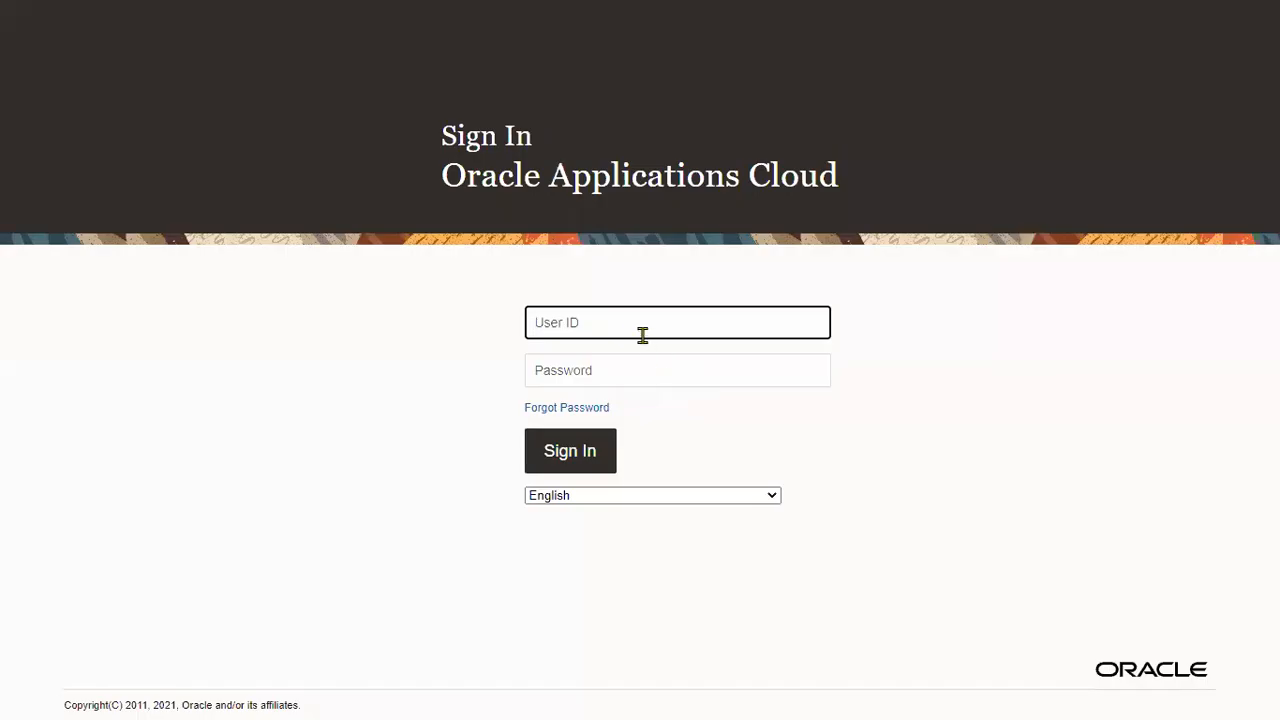
click(642, 335)
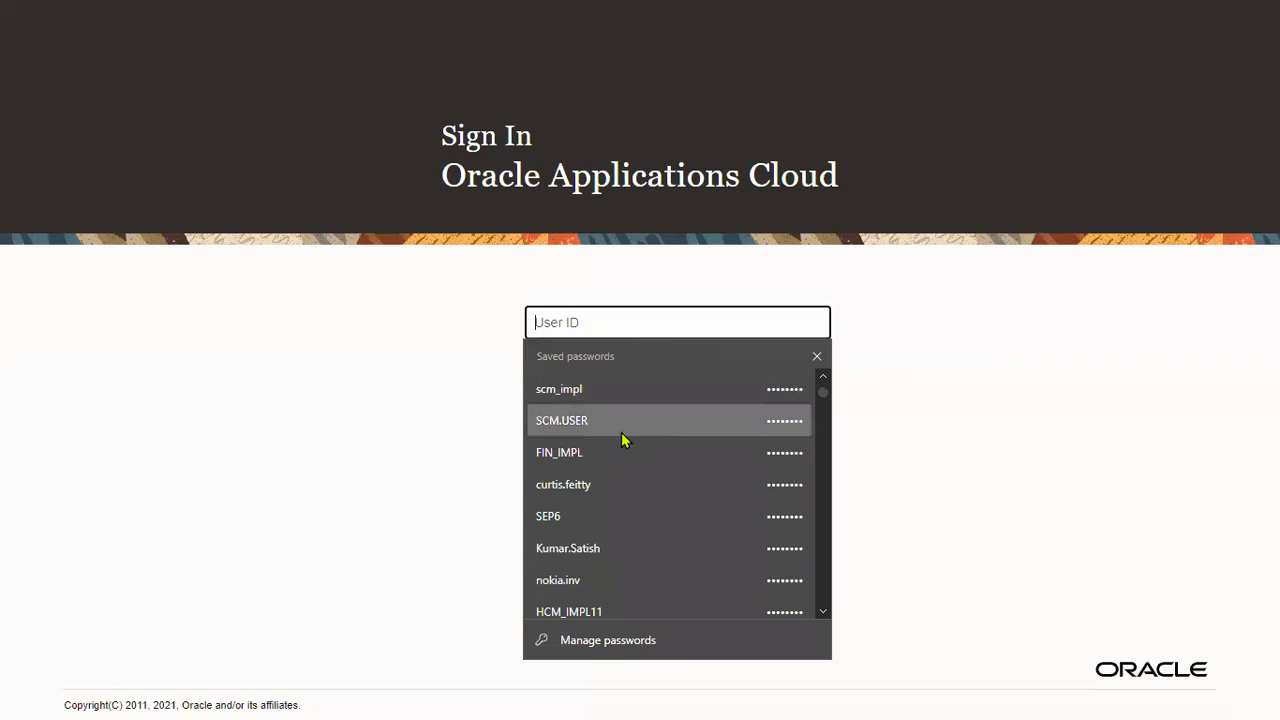
click(623, 482)
click(588, 455)
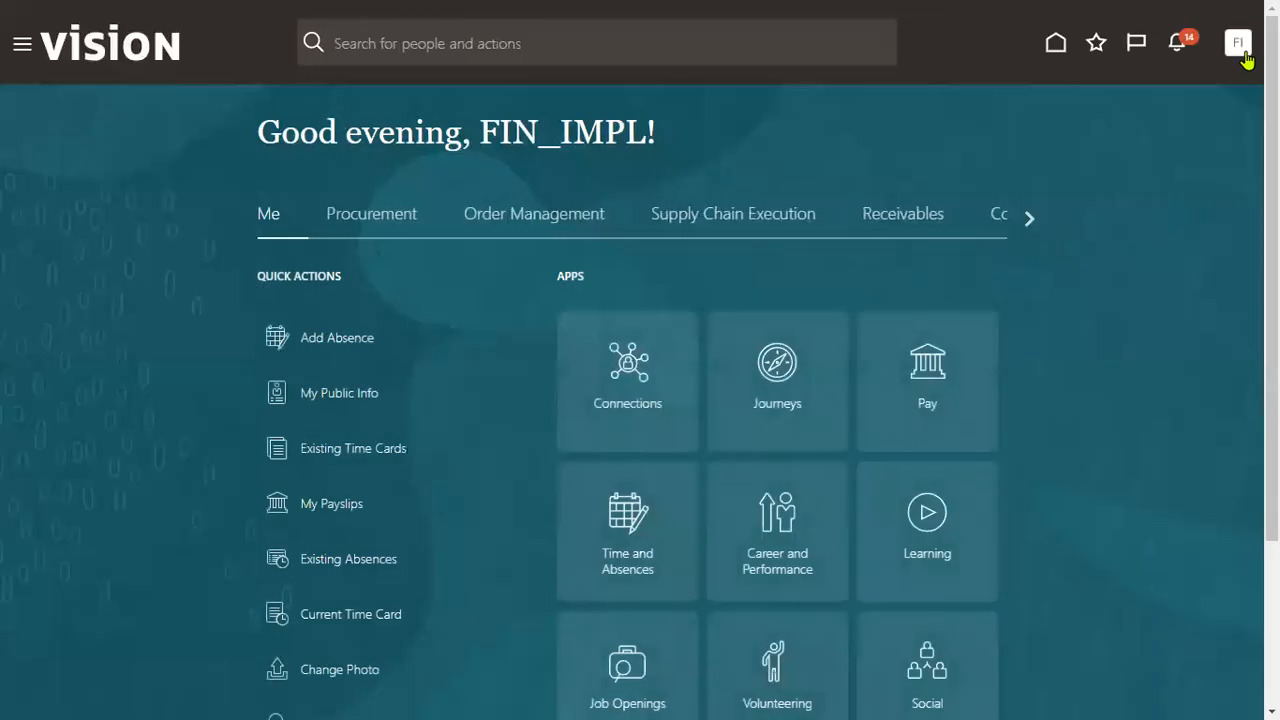
click(1243, 53)
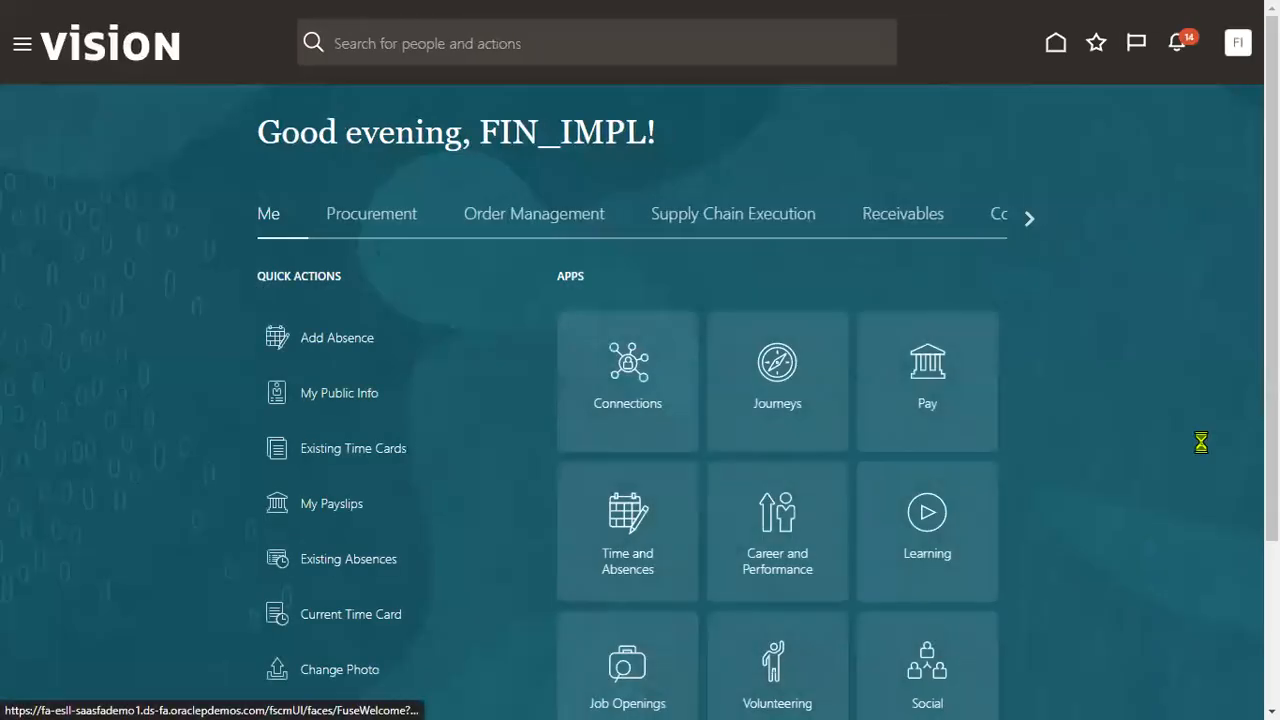
click(925, 328)
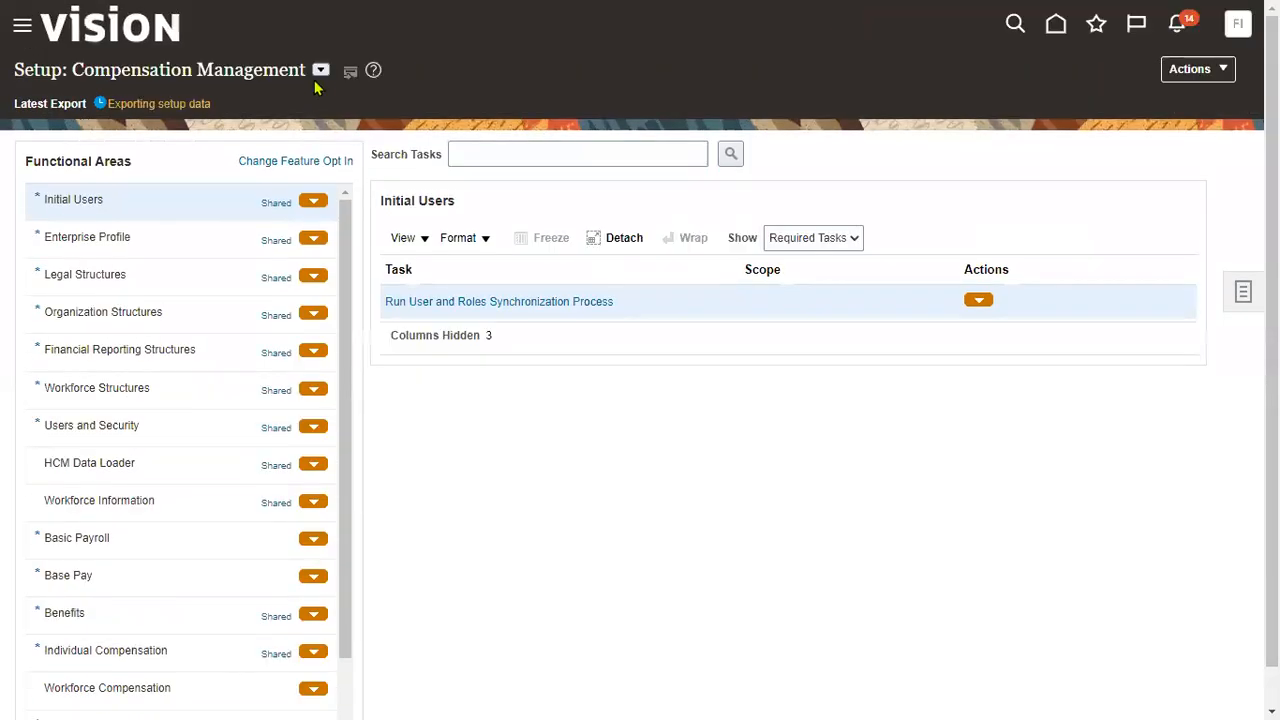
- Switch setup to Financials and open Manage Business Unit Set Assignment via a business unit search
click(320, 69)
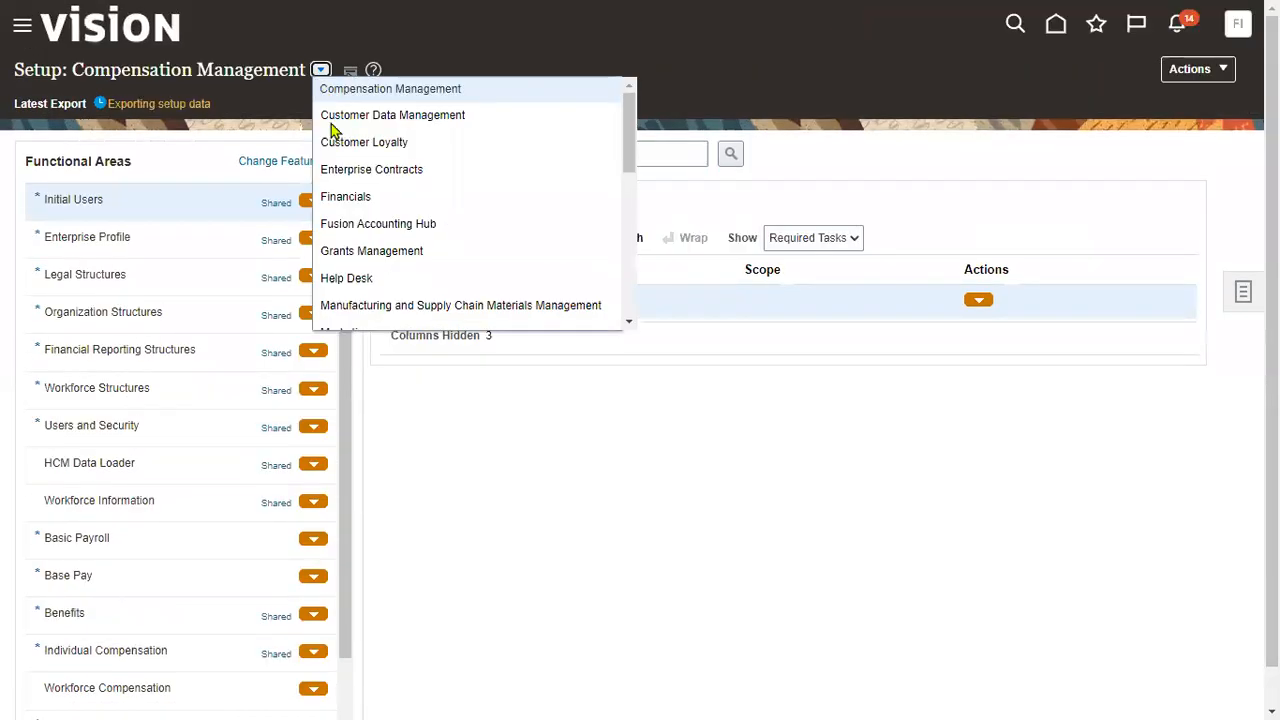
click(343, 197)
click(543, 150)
click(538, 134)
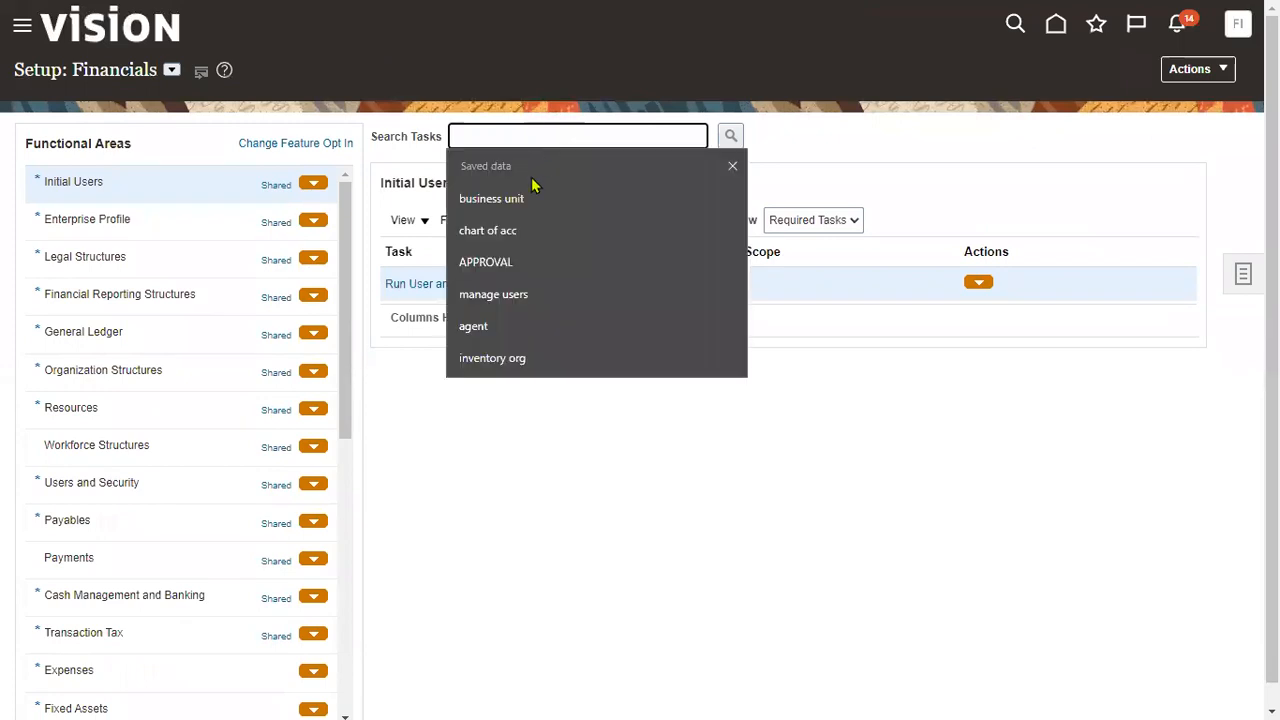
click(520, 197)
click(731, 135)
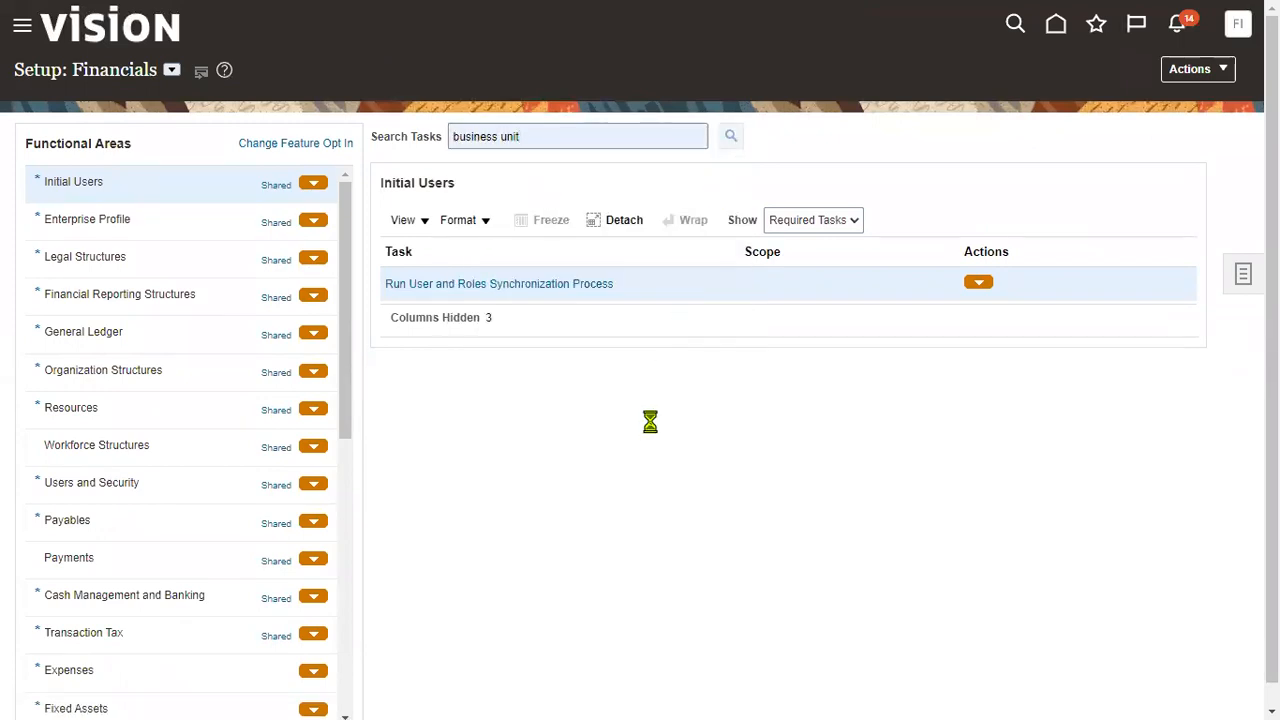
click(460, 414)
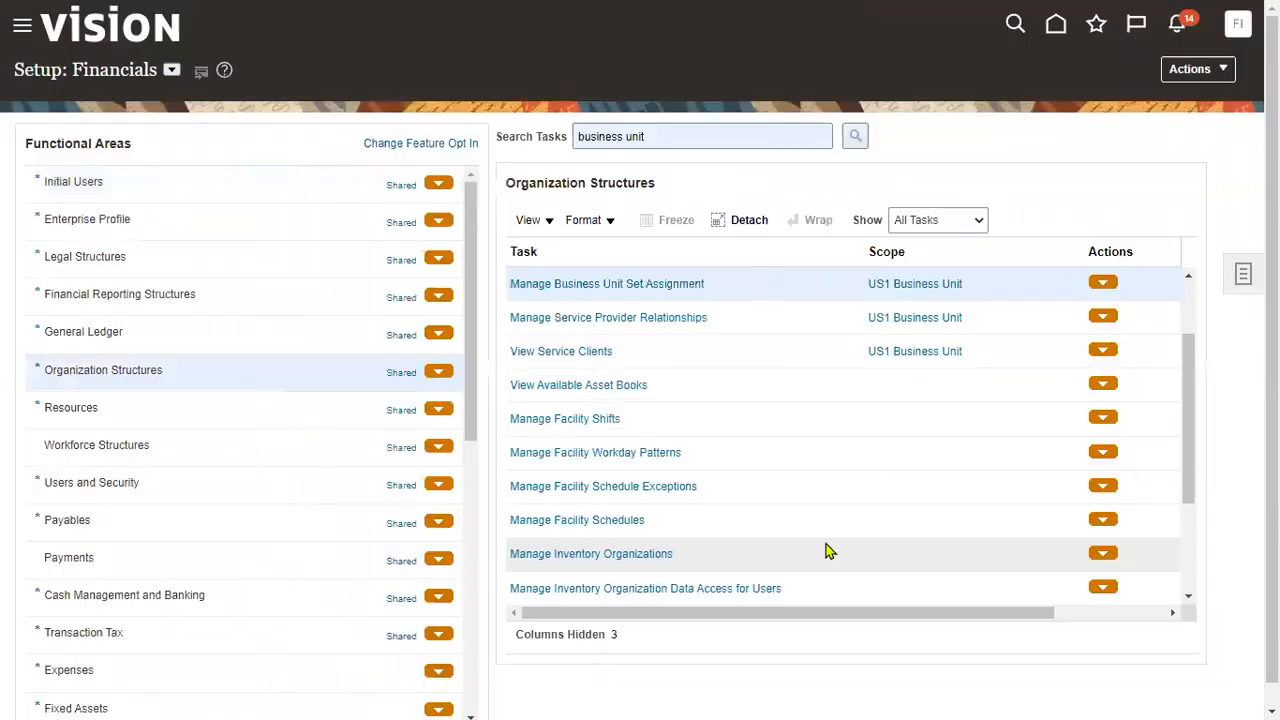
- Confirm US1 Business Unit's Customer Account Site uses CUSTSITE, then cancel without saving
click(677, 287)
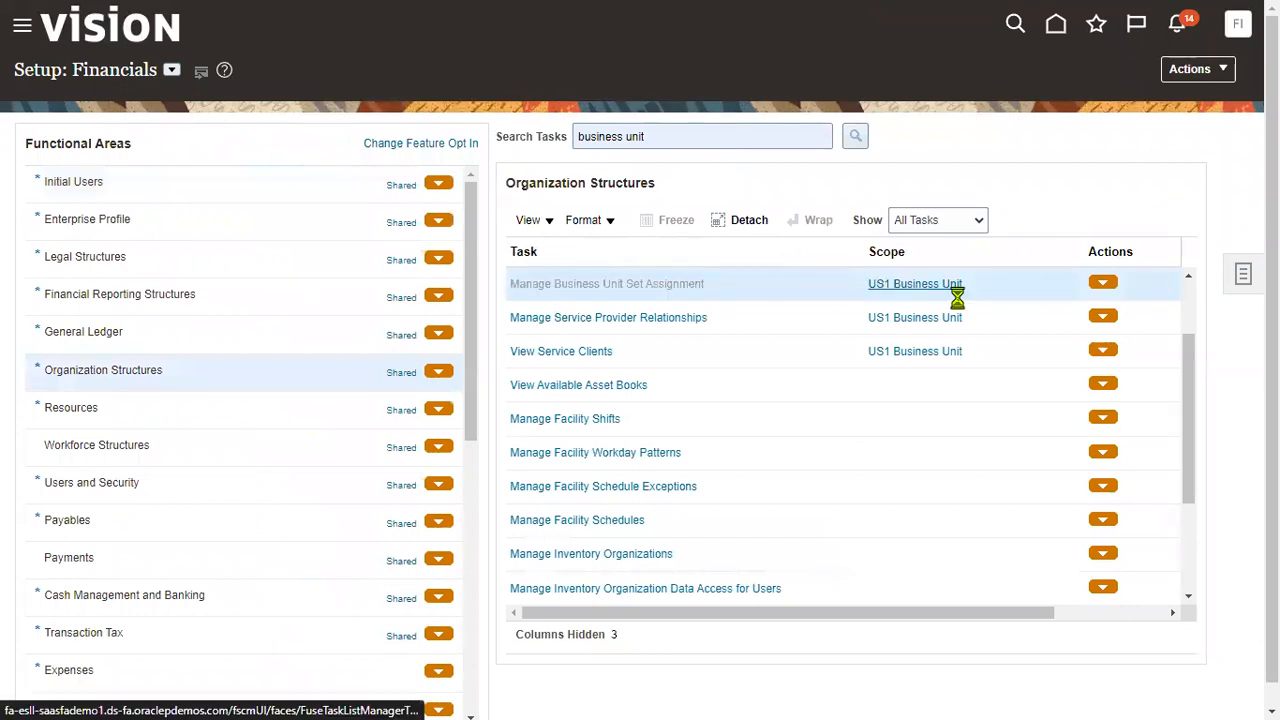
drag(350, 83, 560, 83)
click(69, 186)
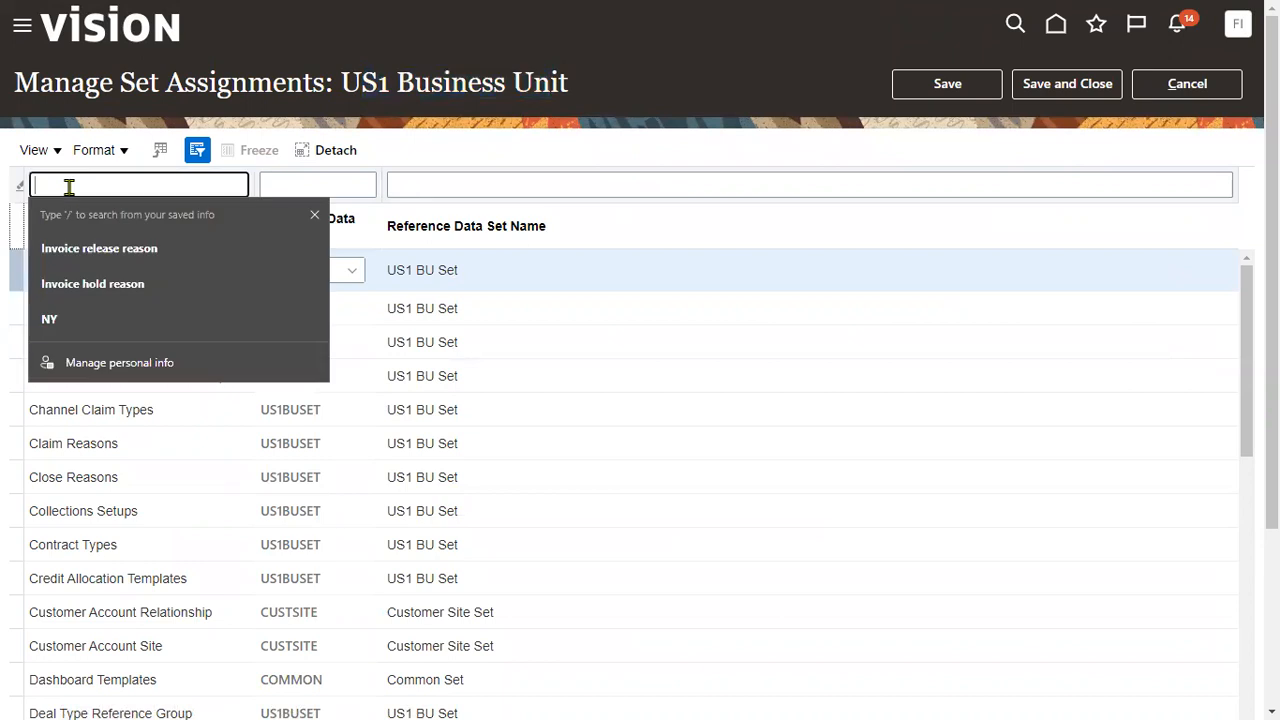
text(Cust)
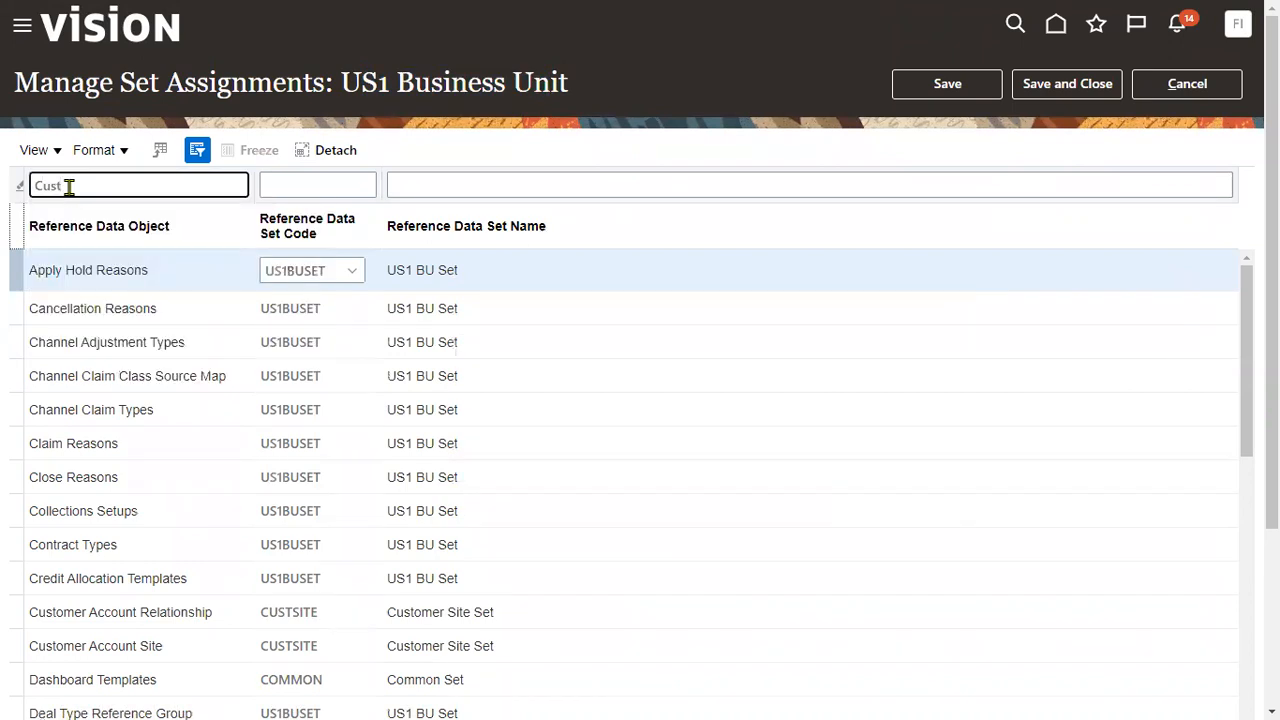
key(Return)
click(143, 305)
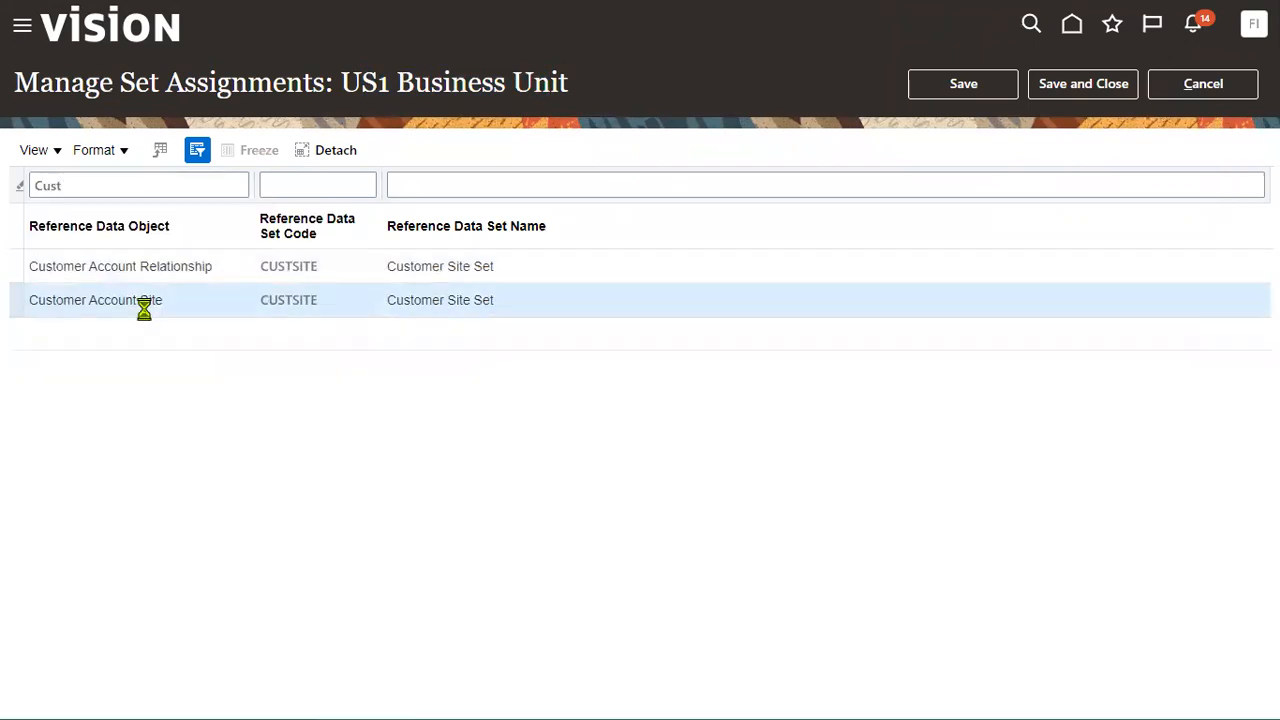
click(262, 308)
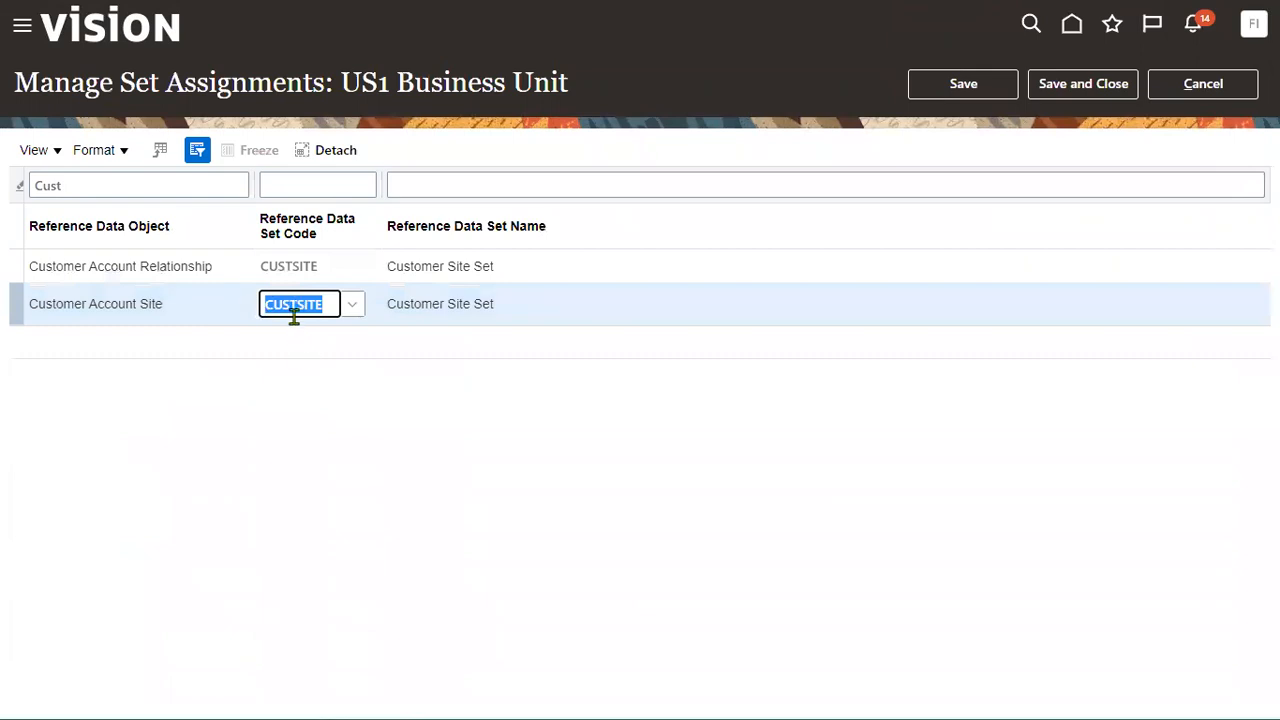
click(1203, 84)
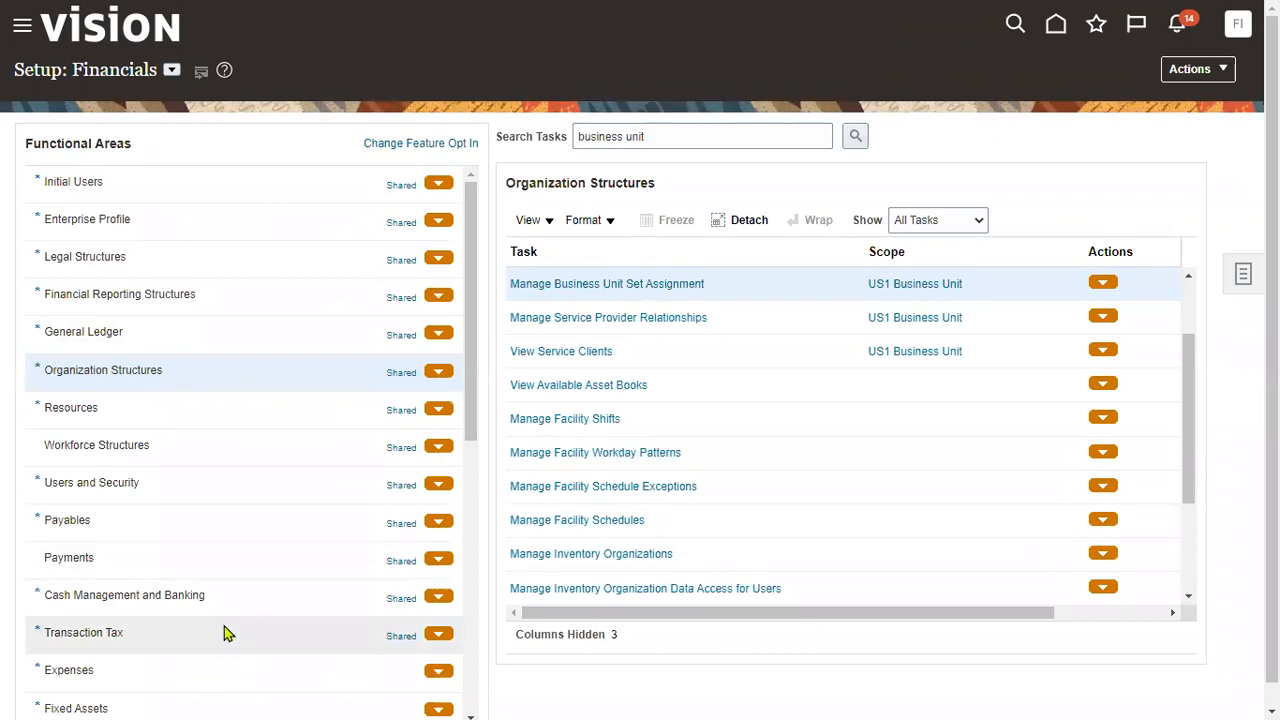
- Show the Customers setup tasks and launch Create Customer from a task search
scroll(224, 632, down, 3)
scroll(209, 651, down, 3)
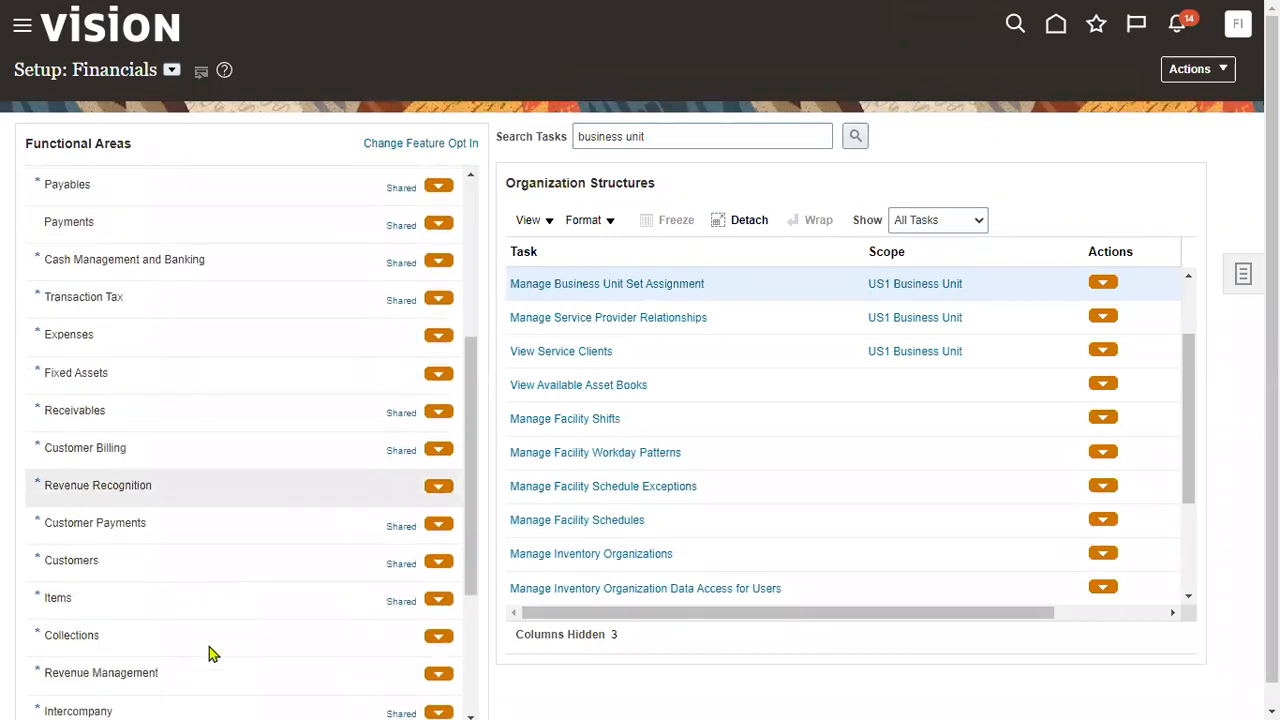
click(212, 577)
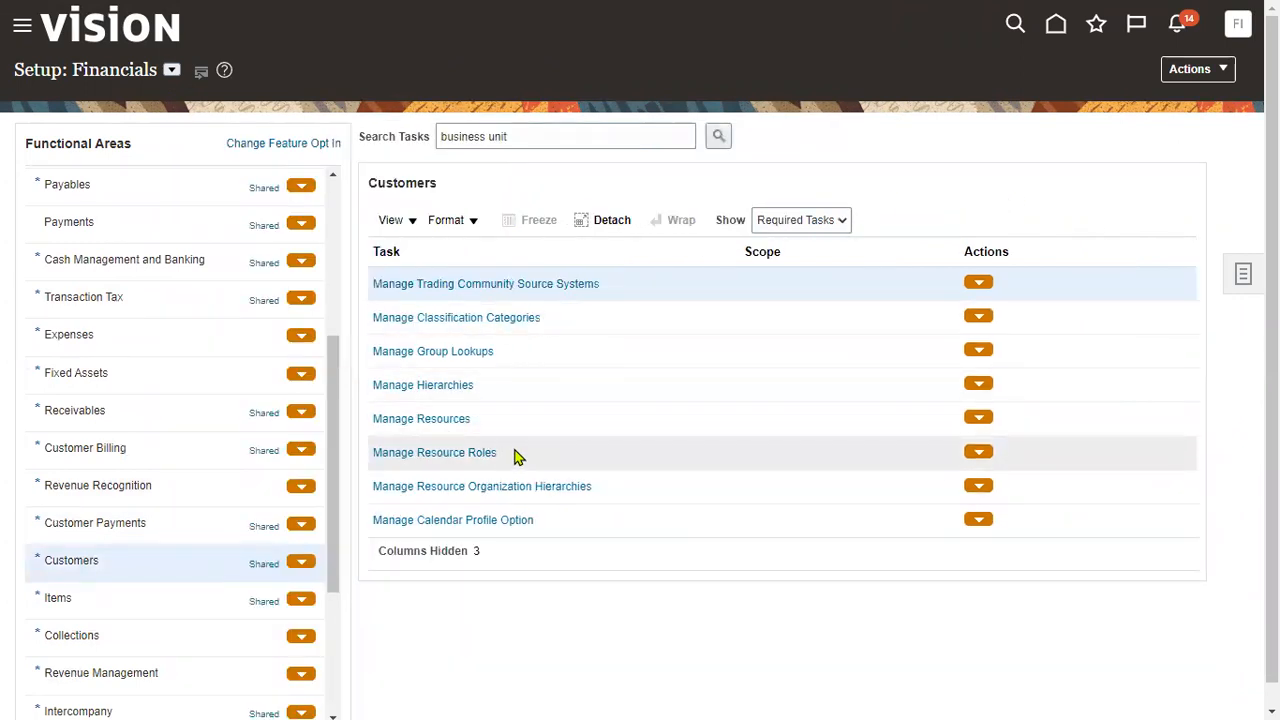
scroll(523, 478, down, 1)
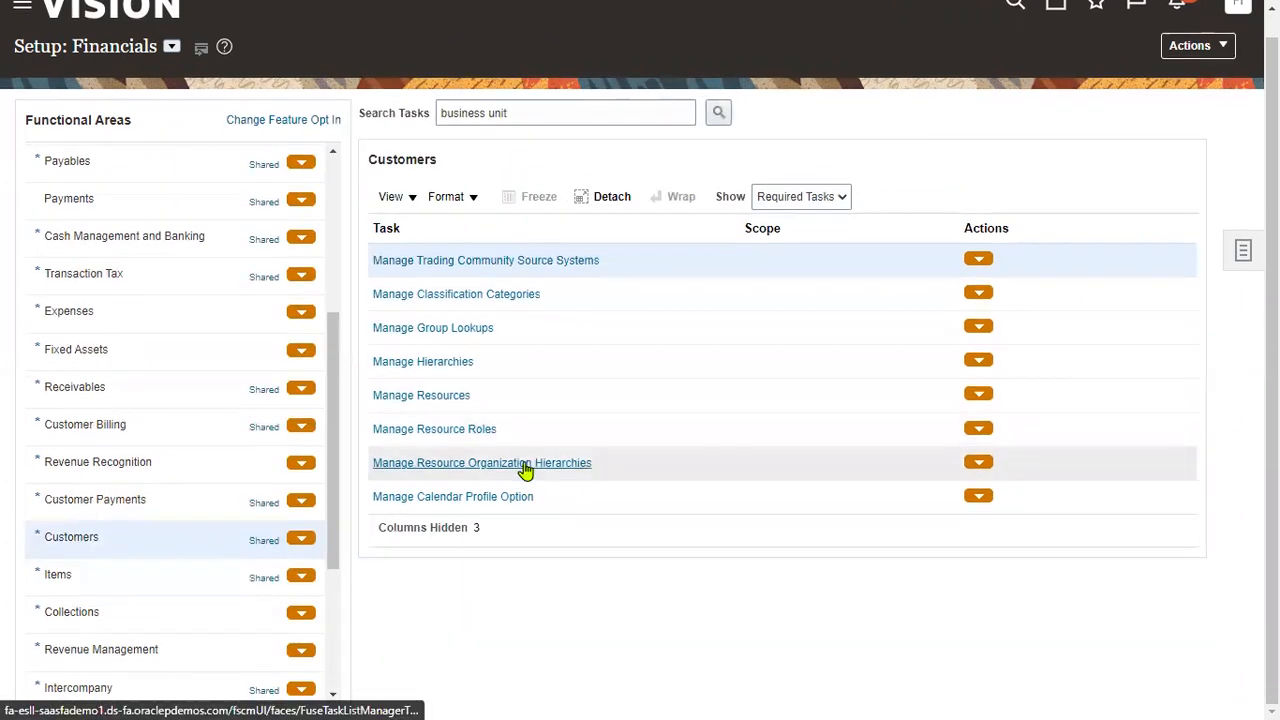
drag(552, 109, 90, 89)
text(cr)
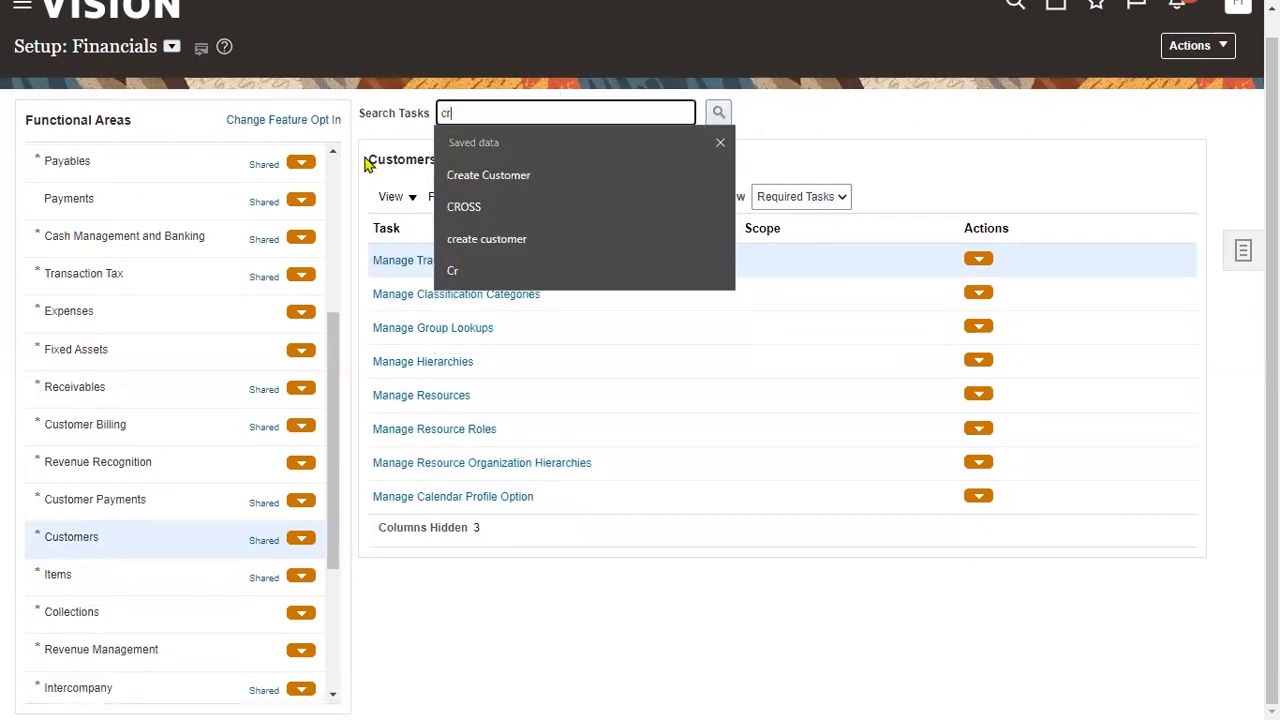
click(518, 175)
click(725, 118)
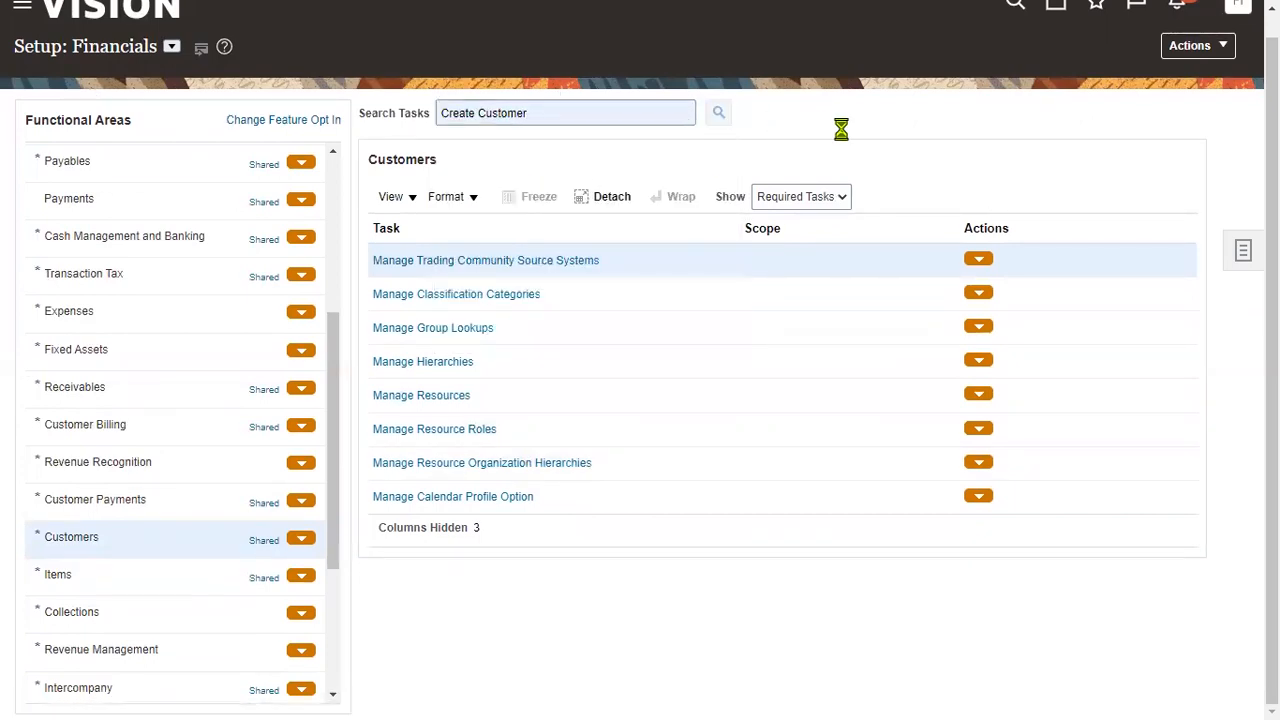
click(386, 357)
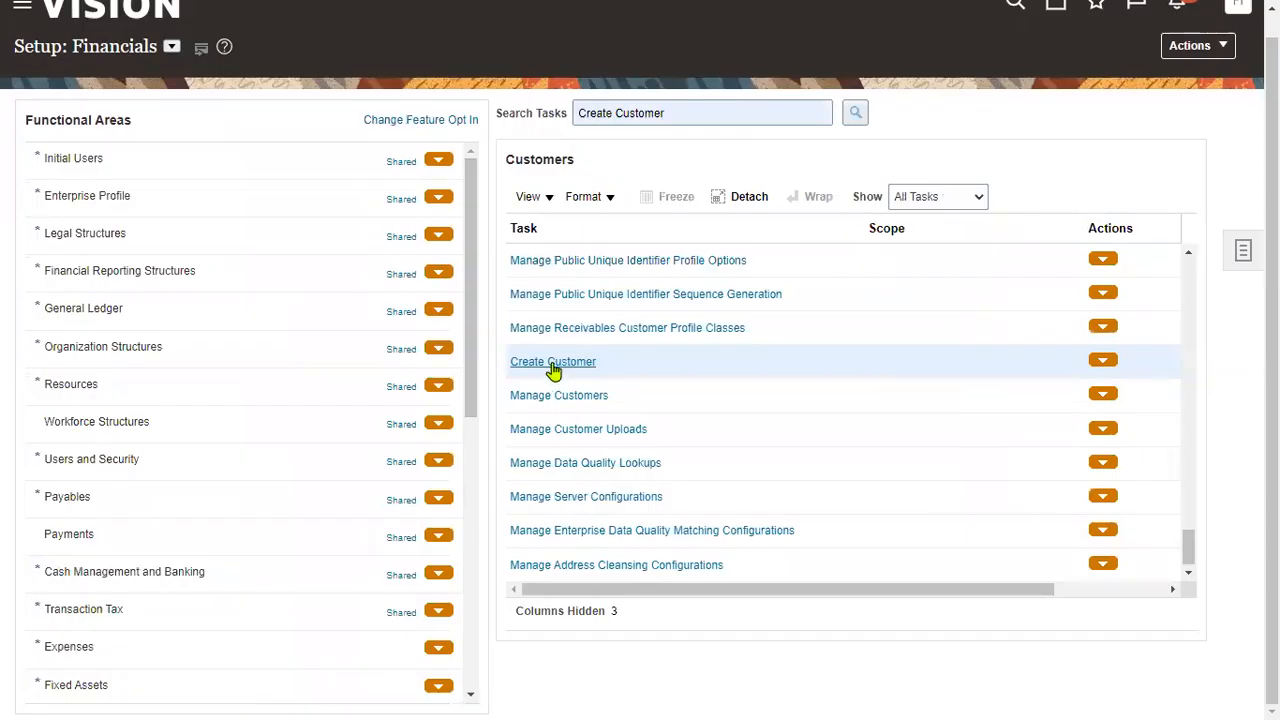
click(553, 364)
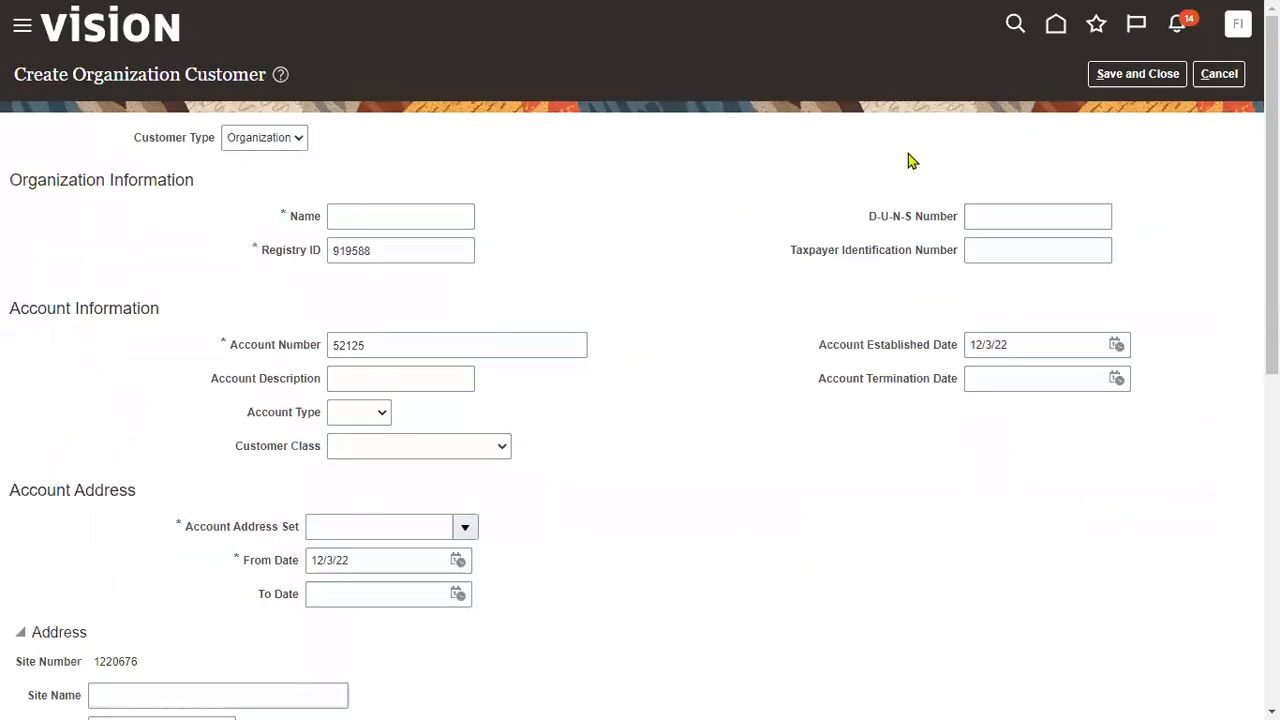
- Enter customer name RTL Customer and account description RTL Account
click(434, 217)
text(RTL Customer)
click(407, 383)
text(RTL Account)
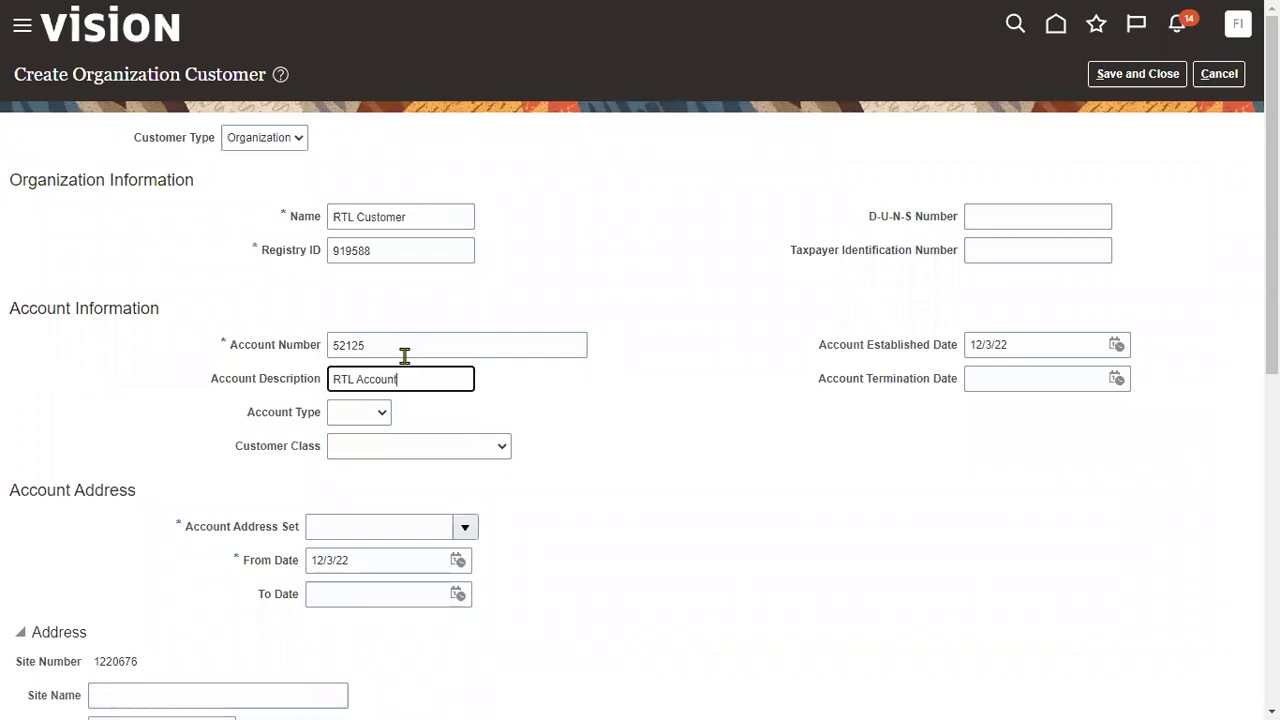
- Search set code CUST and choose CUSTSITE as the account address set
click(430, 531)
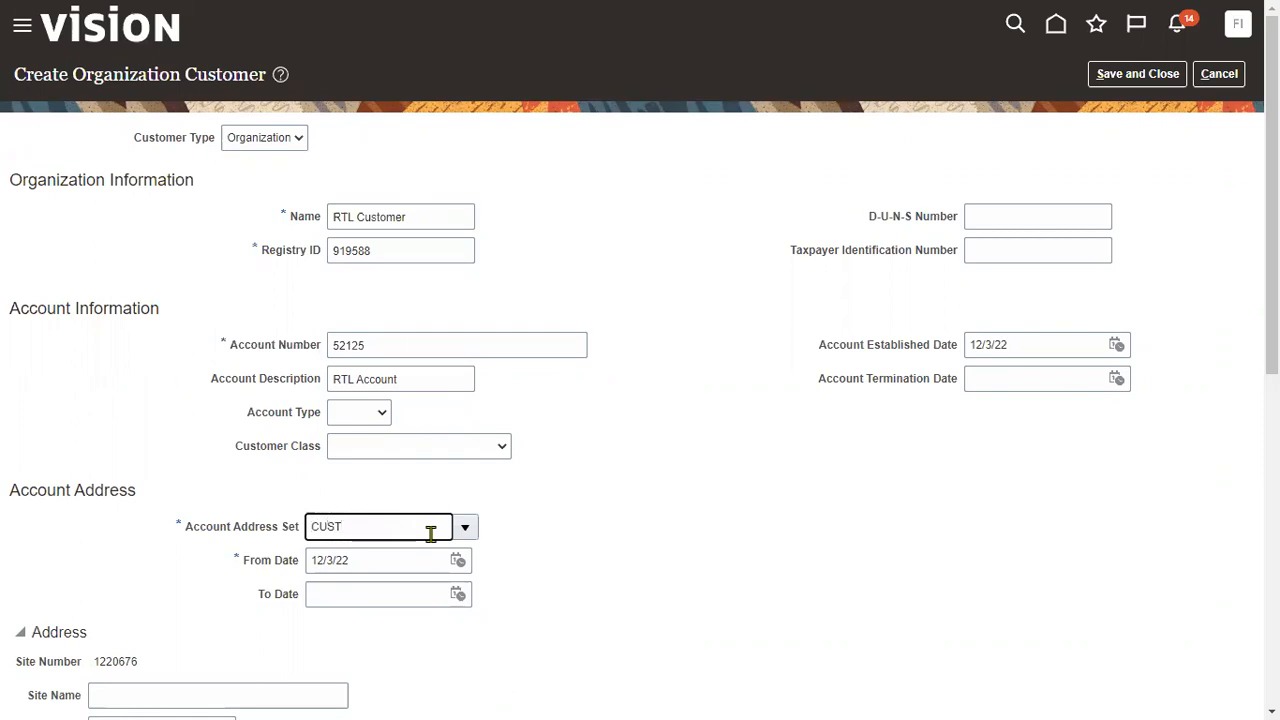
click(465, 527)
click(502, 500)
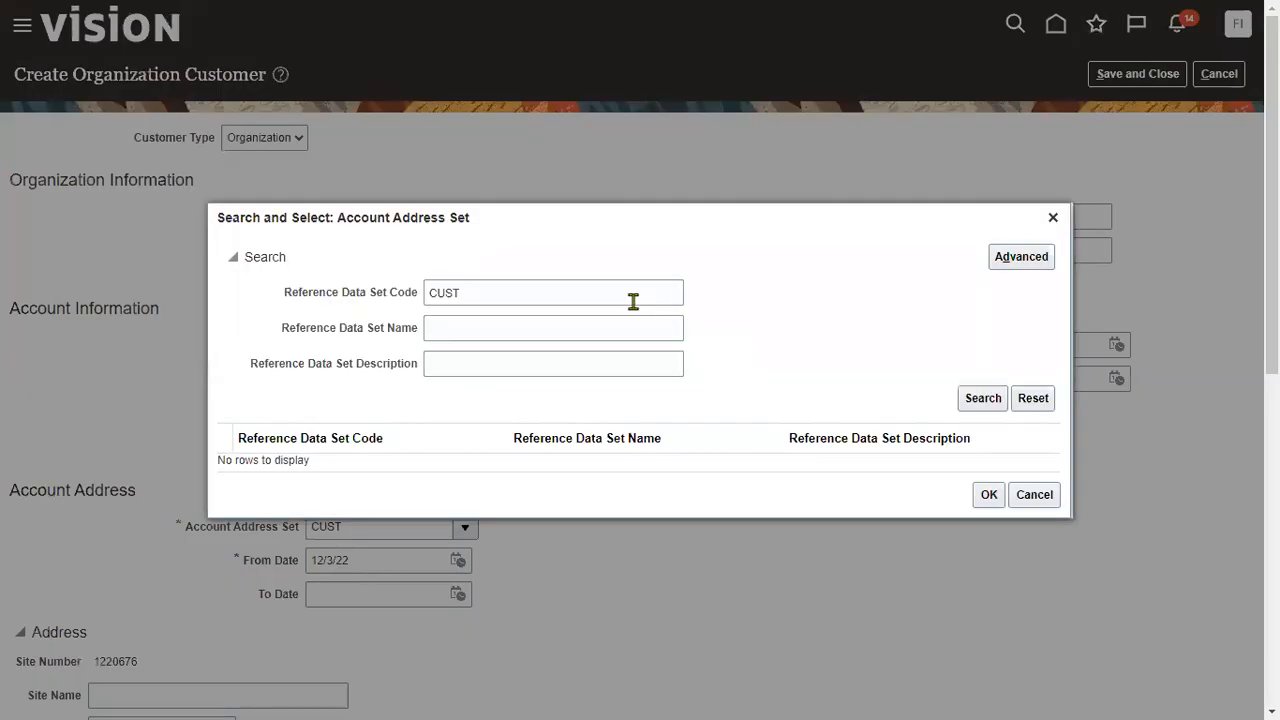
double_click(631, 300)
text(COMM)
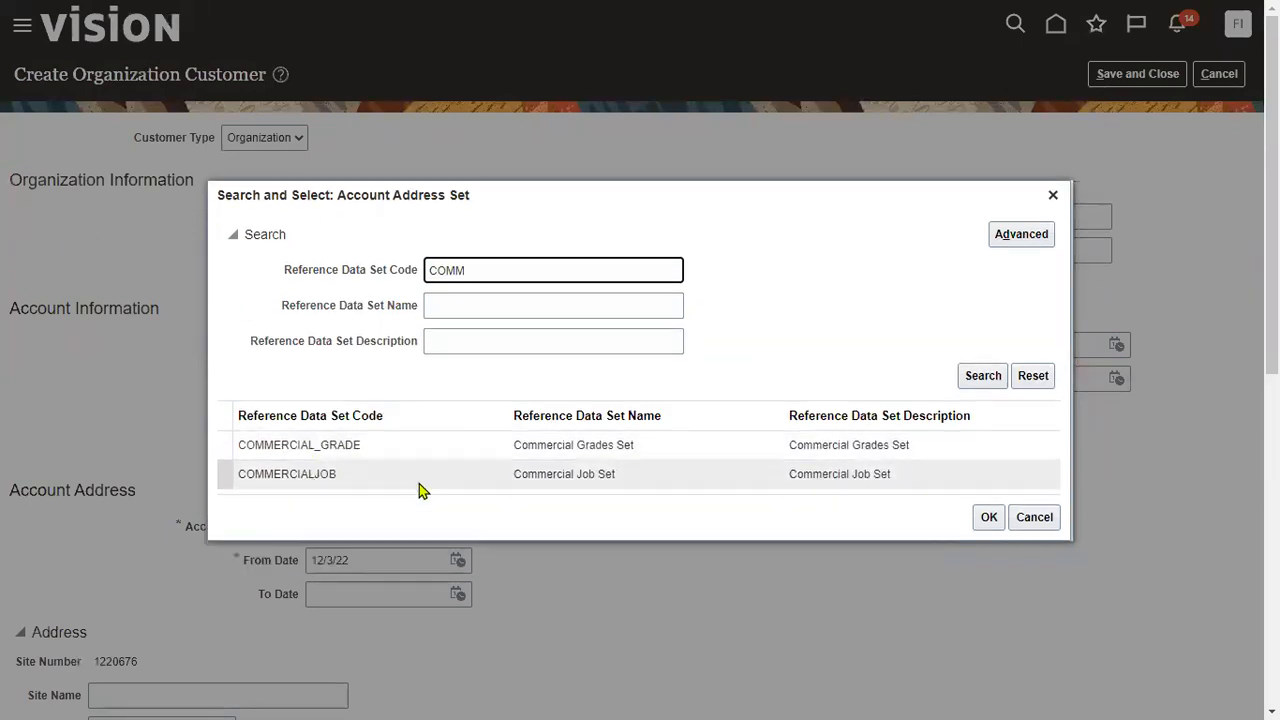
double_click(528, 266)
text(CUST)
click(970, 379)
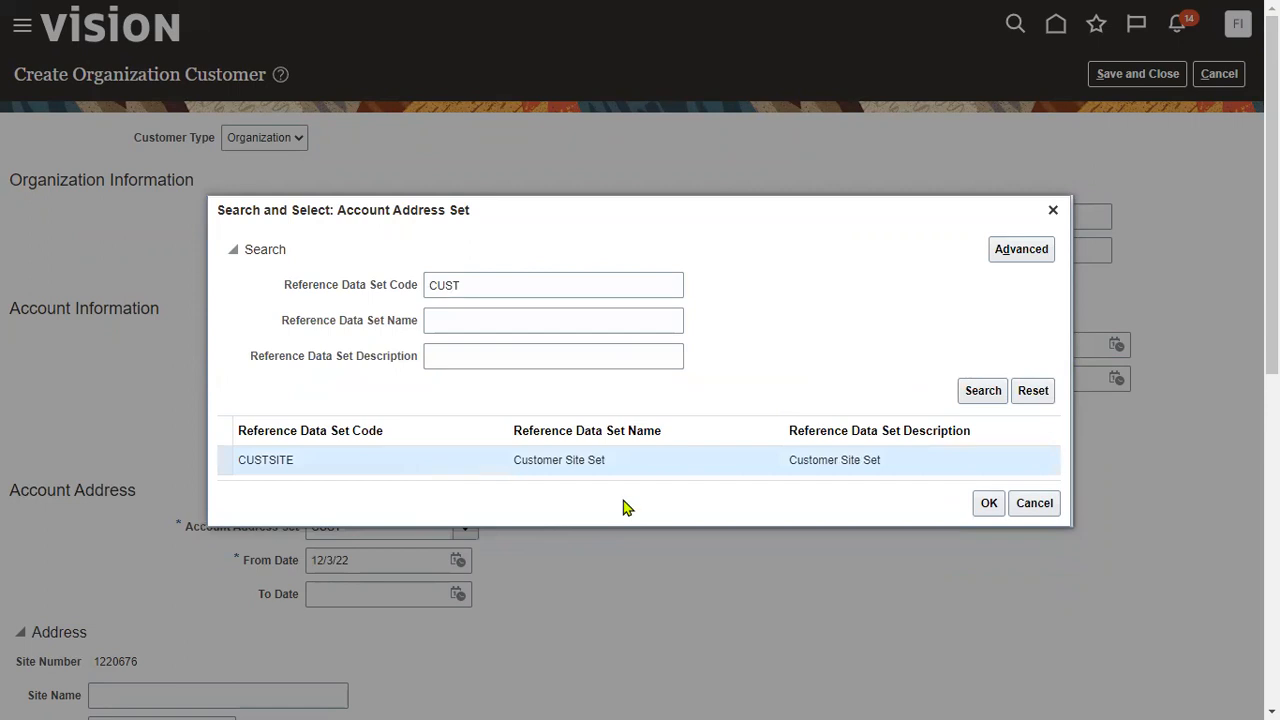
click(976, 509)
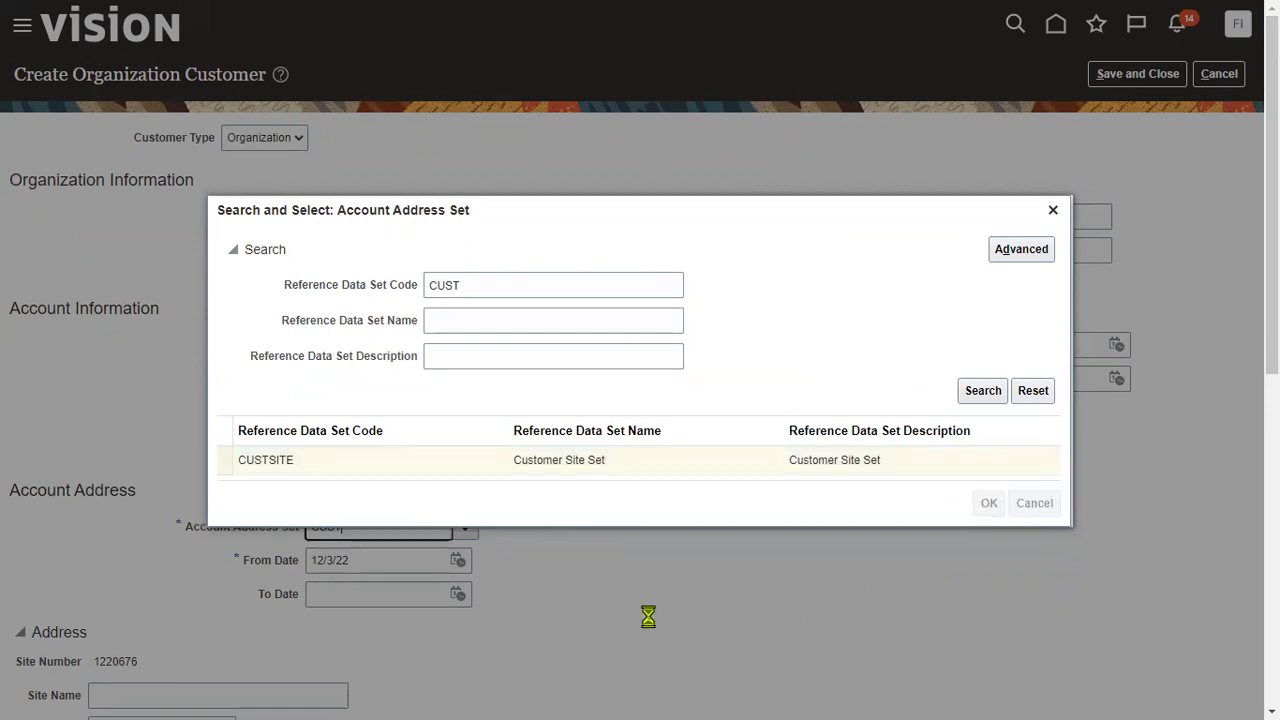
scroll(640, 605, down, 3)
scroll(630, 596, down, 1)
- Enter site name RTL Site, mail stop RTL Site Mail, and postal code 12200
click(142, 266)
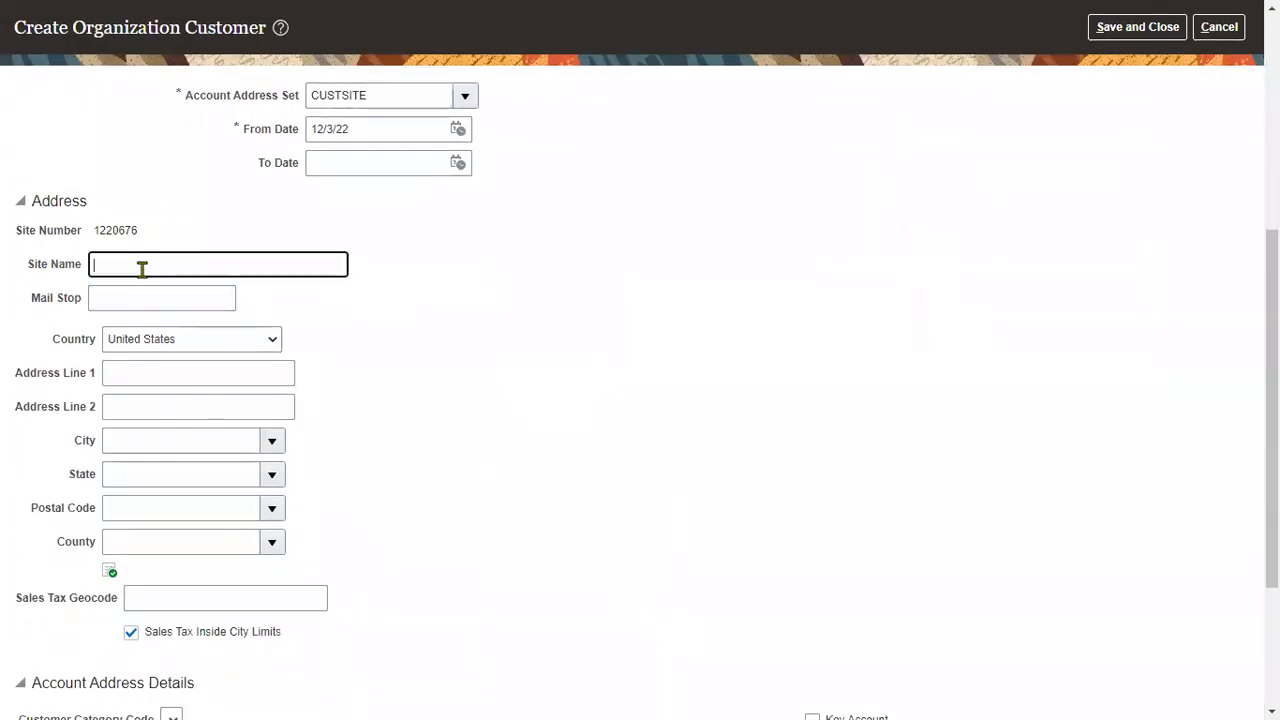
text(RTL Site)
key(Tab)
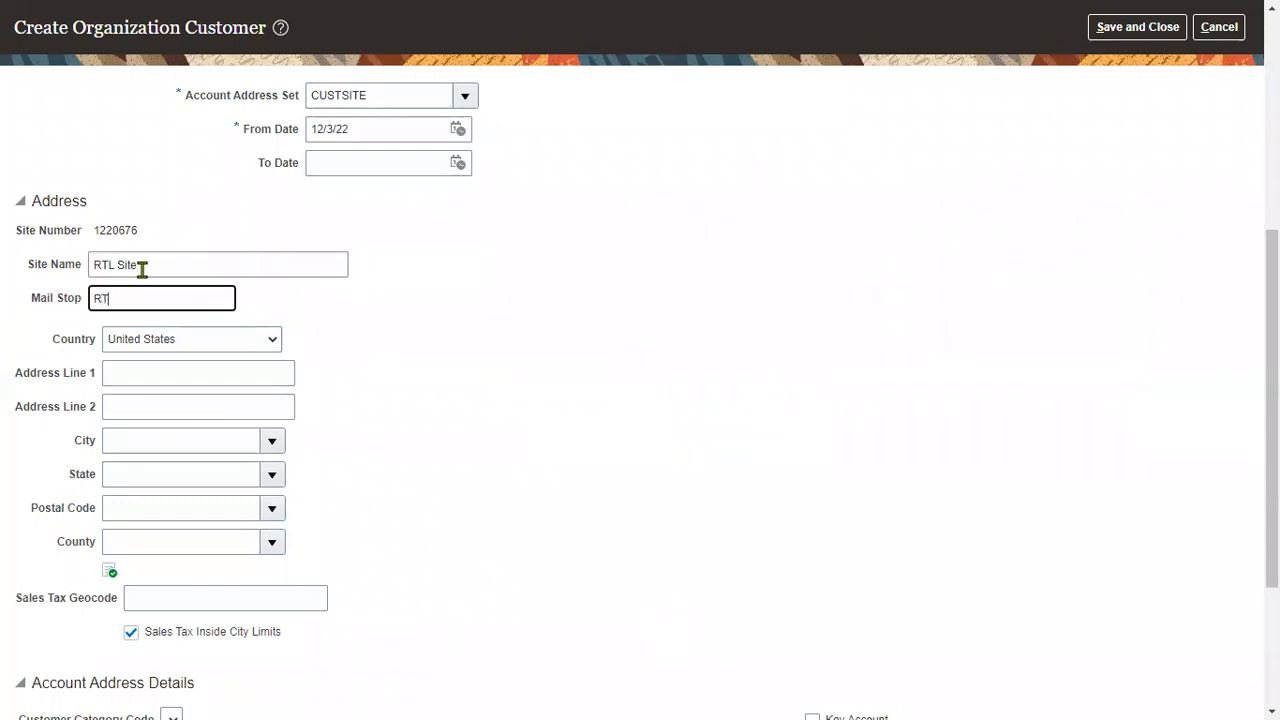
text(RTL Site Mail)
key(Tab)
key(Tab)
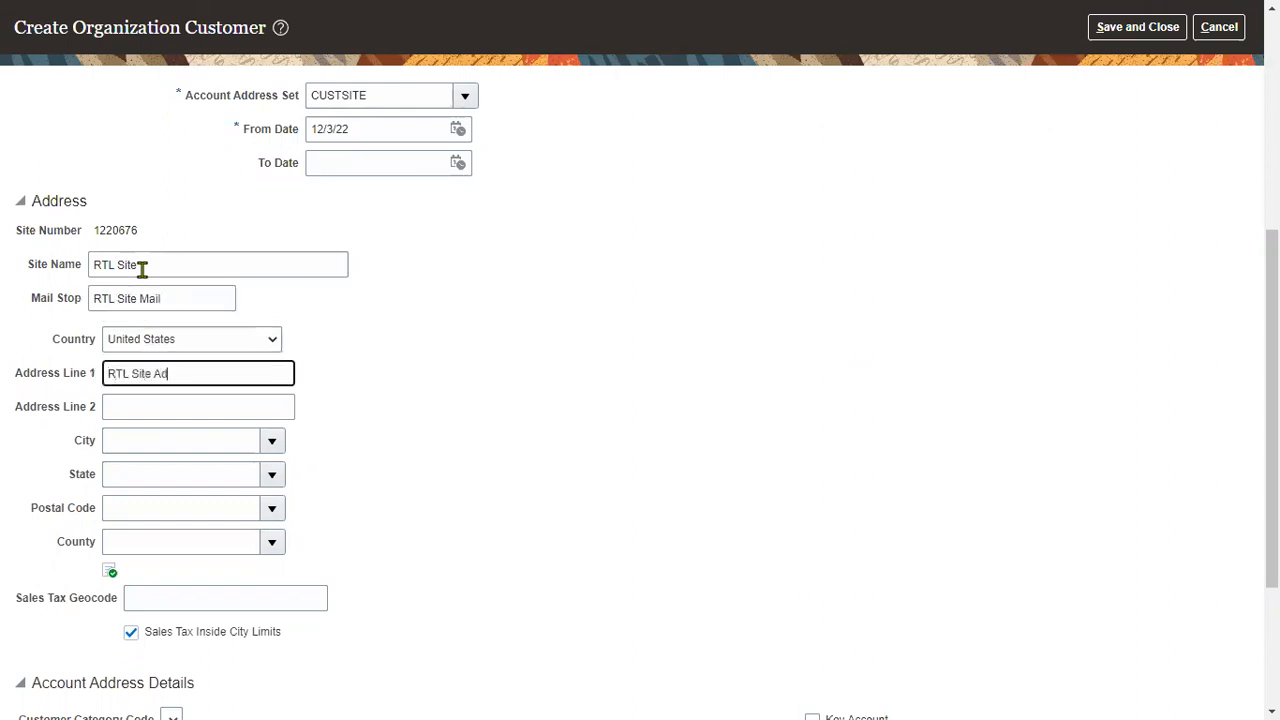
key(Tab)
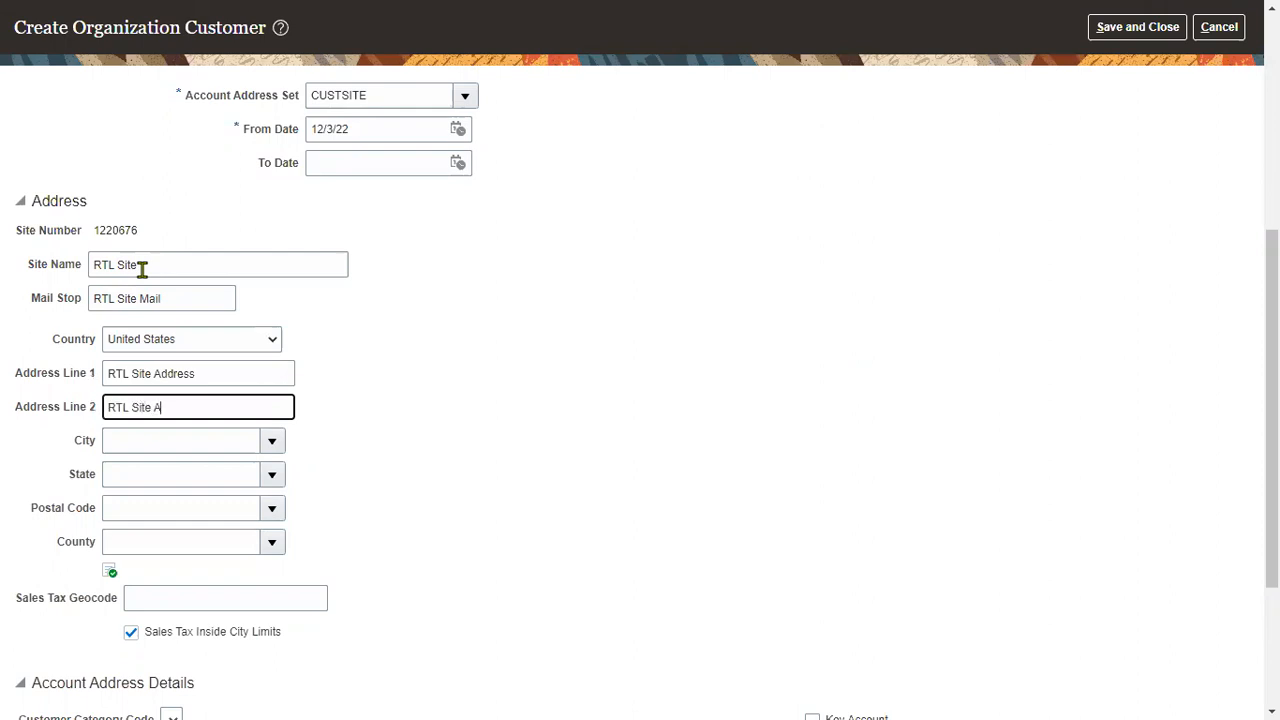
key(Tab)
key(Tab)
key(Tab)
key(shift+Tab)
text(12200)
key(Tab)
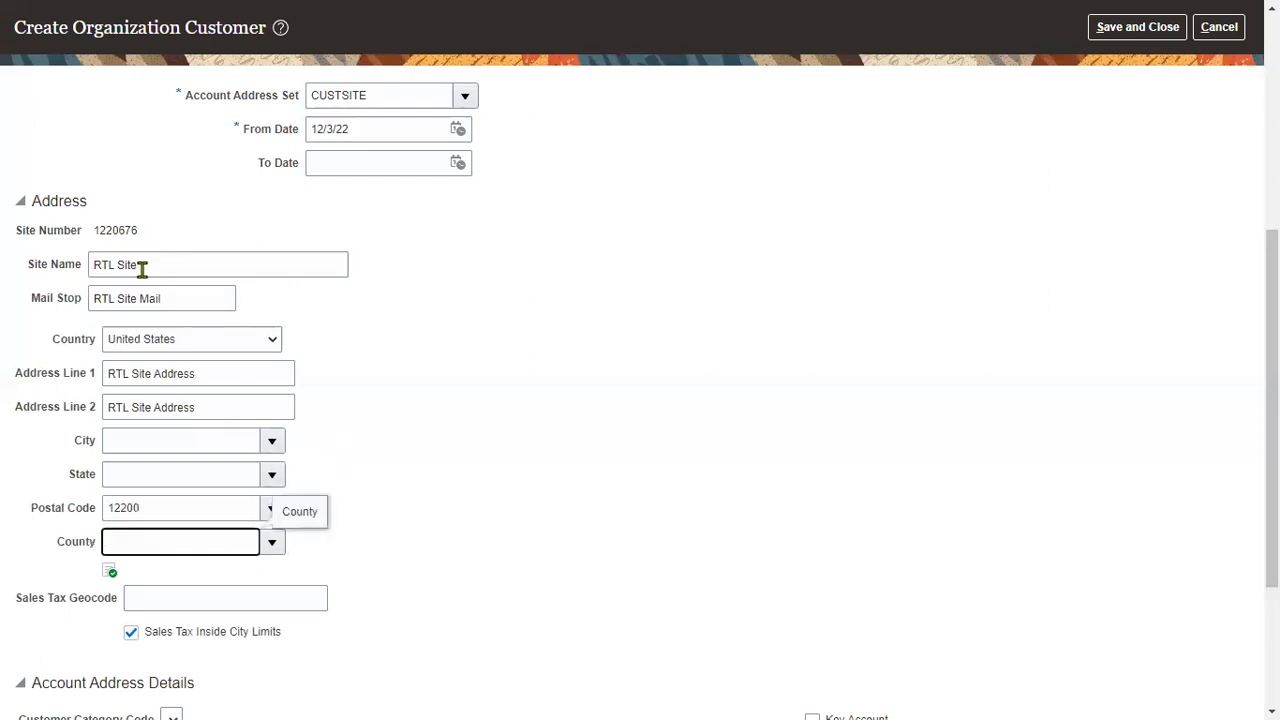
- Look up and select postal code 12200 for Albany, NY
scroll(660, 320, down, 3)
click(640, 326)
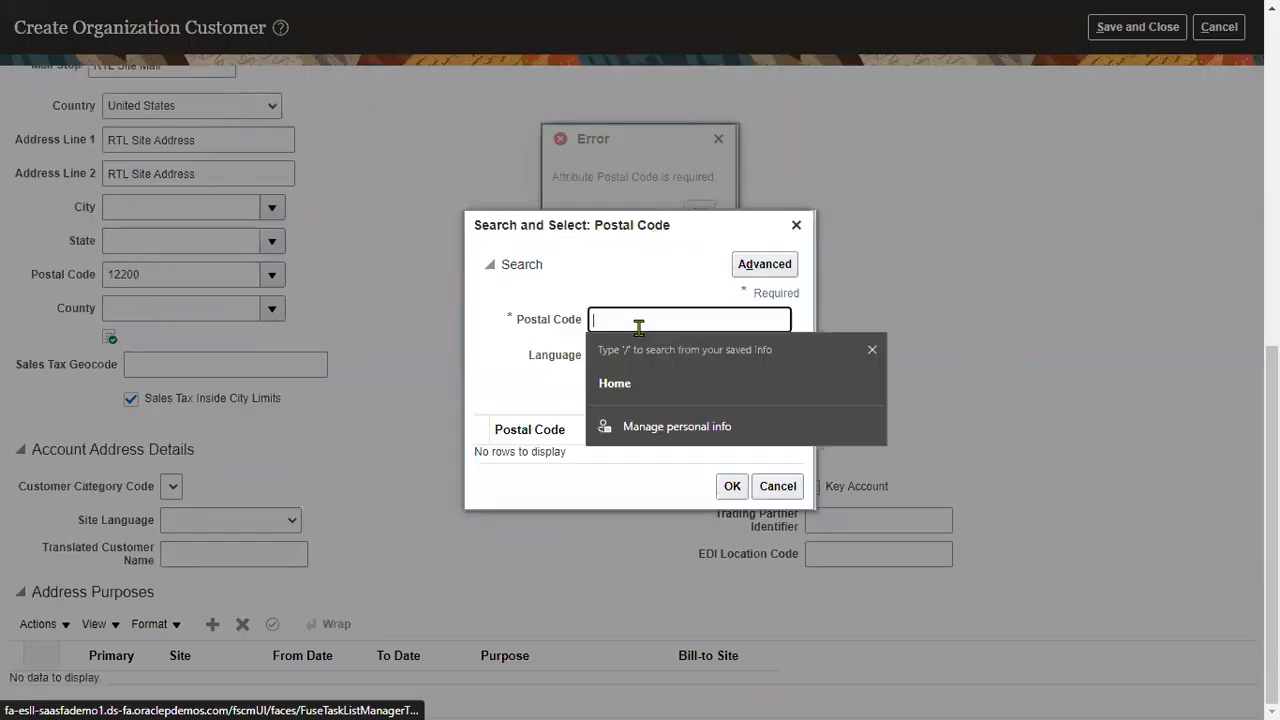
text(12200)
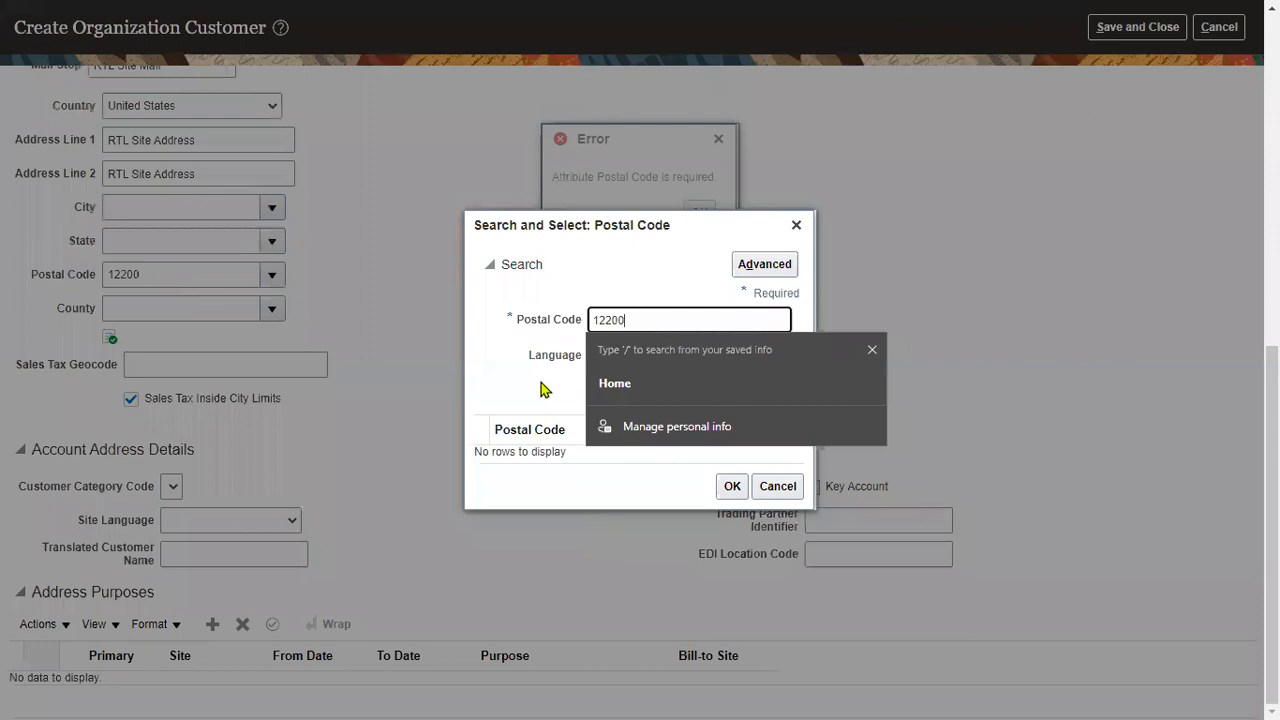
click(542, 388)
click(724, 390)
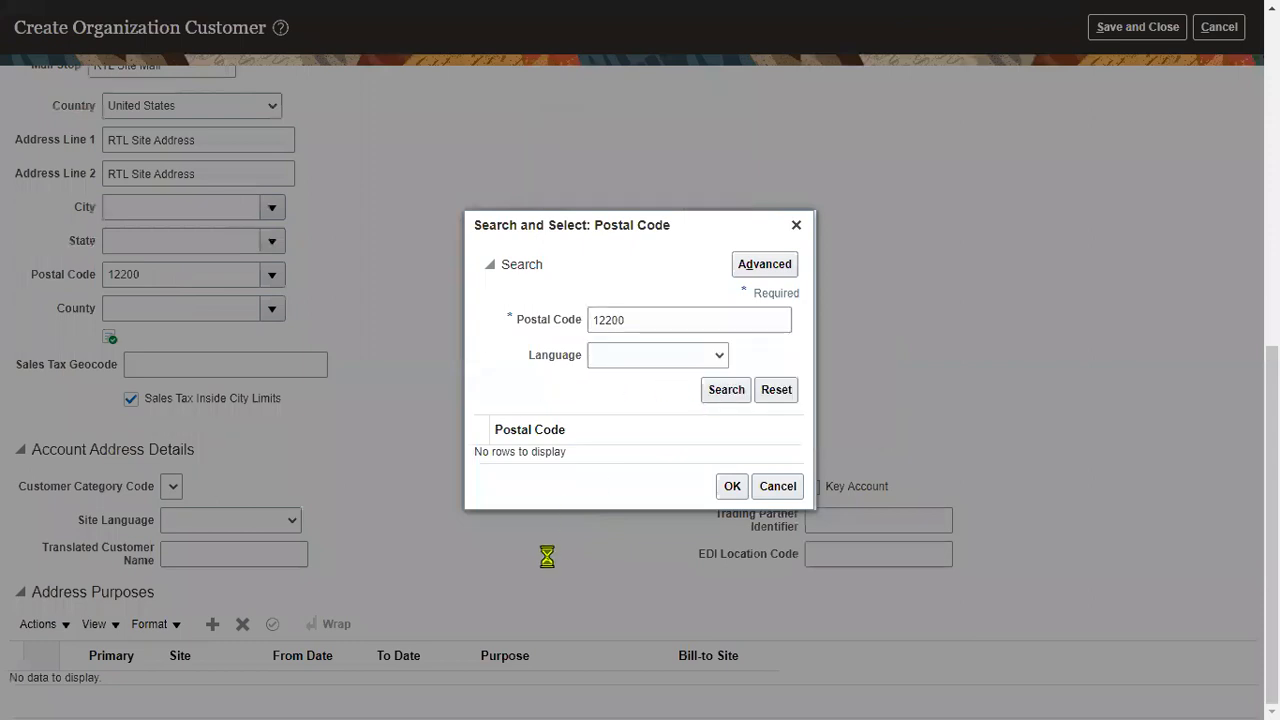
click(640, 463)
click(731, 509)
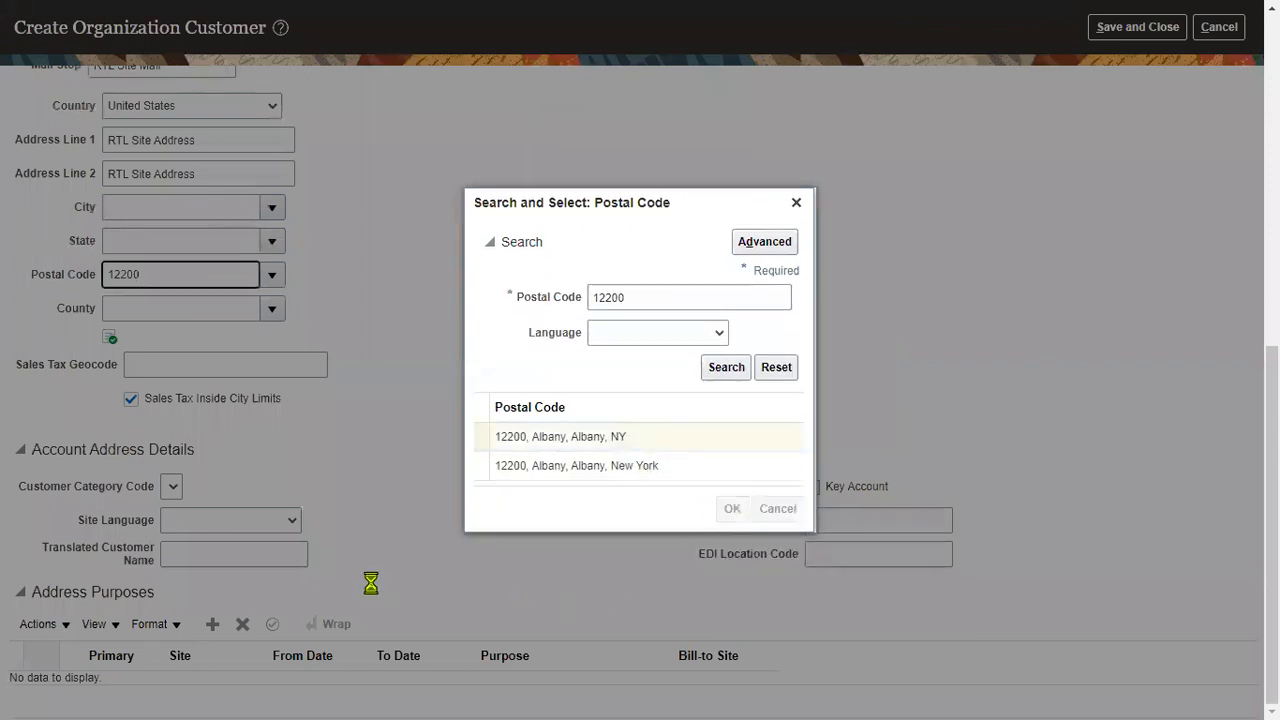
- Add Bill to and Ship to address purpose rows for the site
click(213, 625)
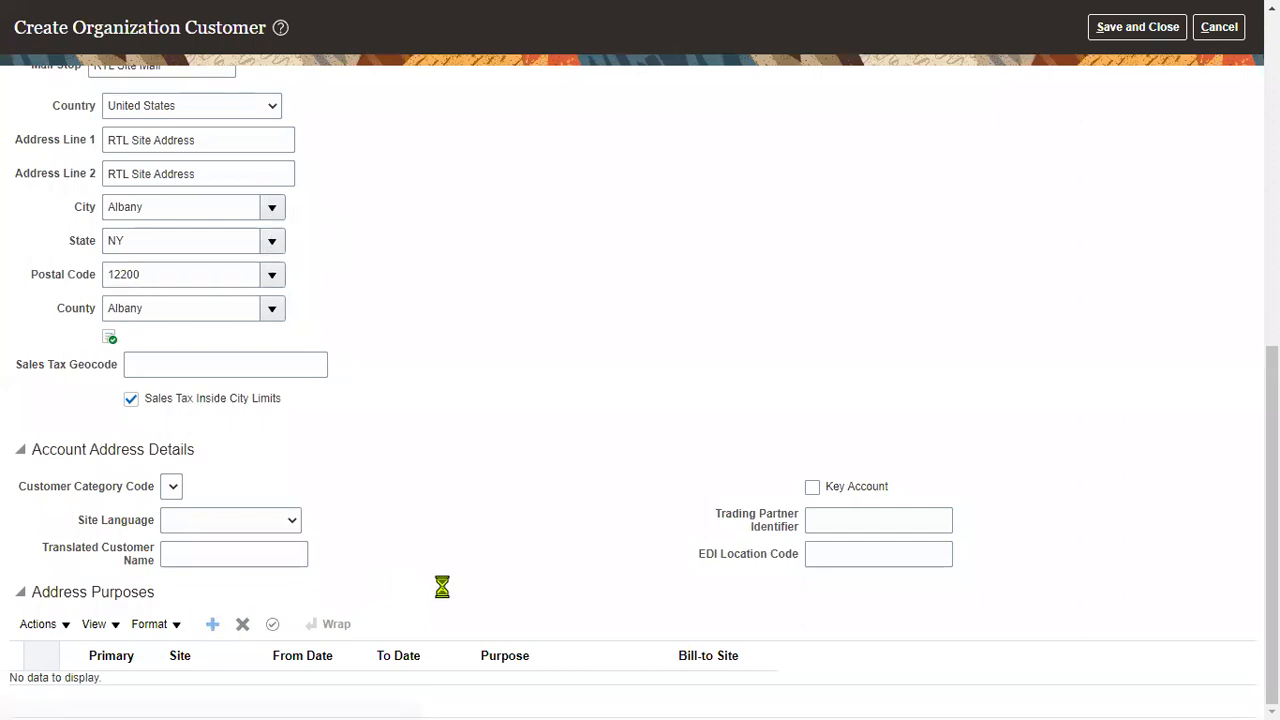
click(550, 668)
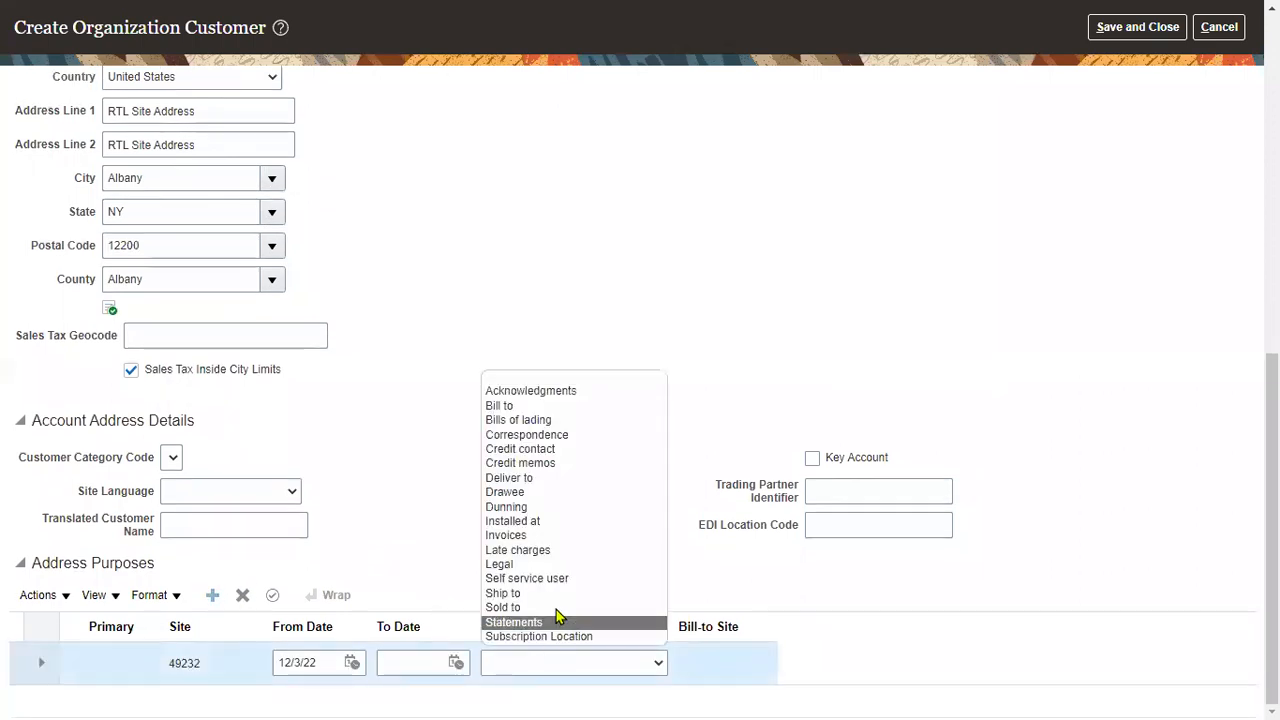
click(552, 406)
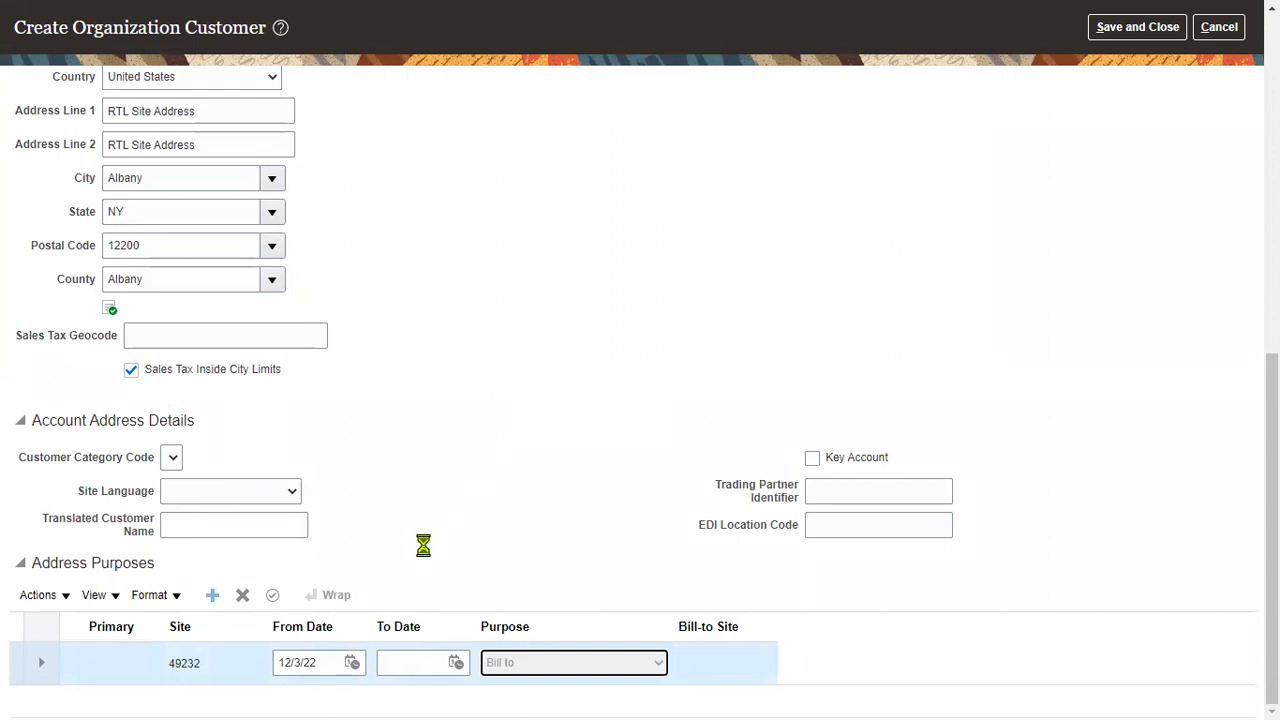
click(212, 595)
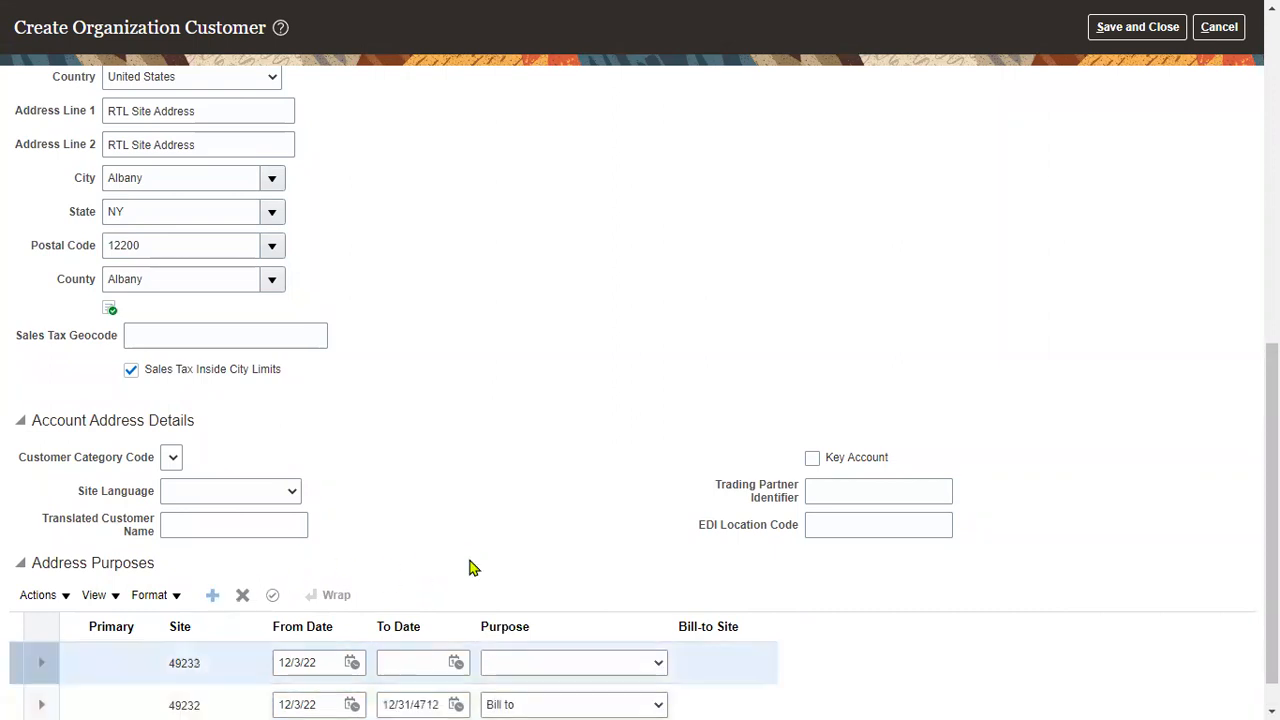
scroll(451, 651, down, 1)
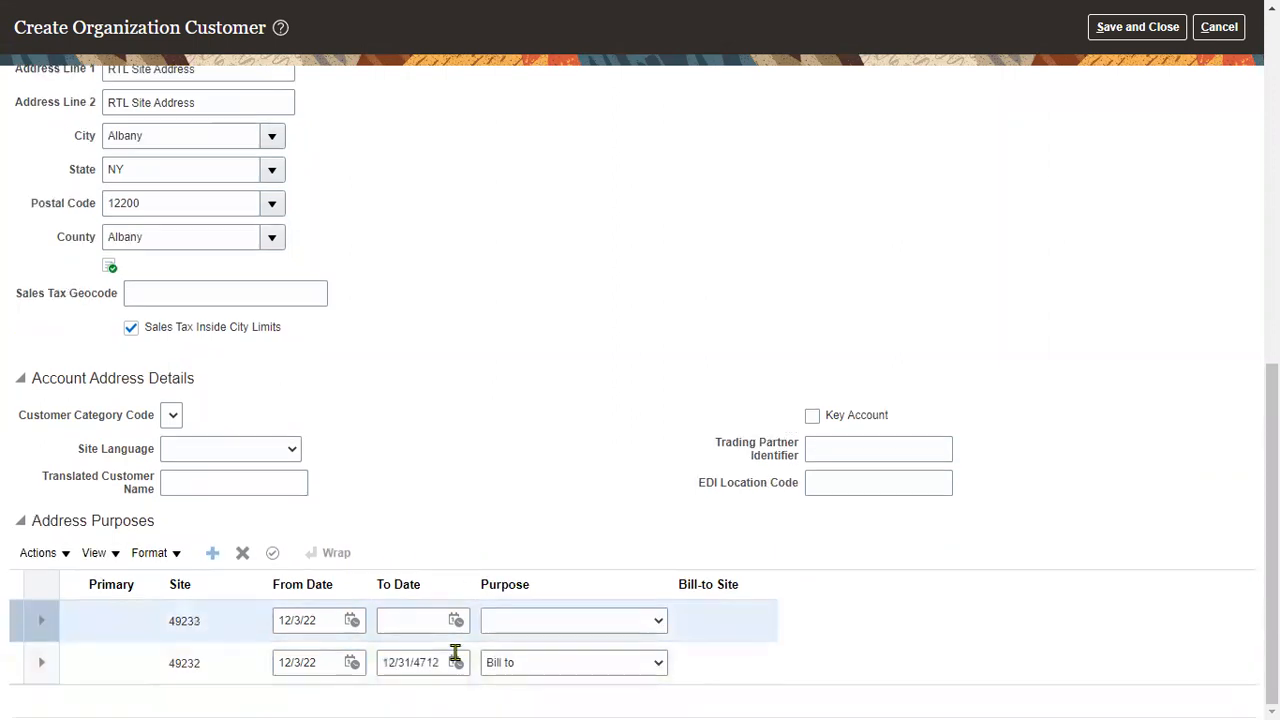
click(546, 630)
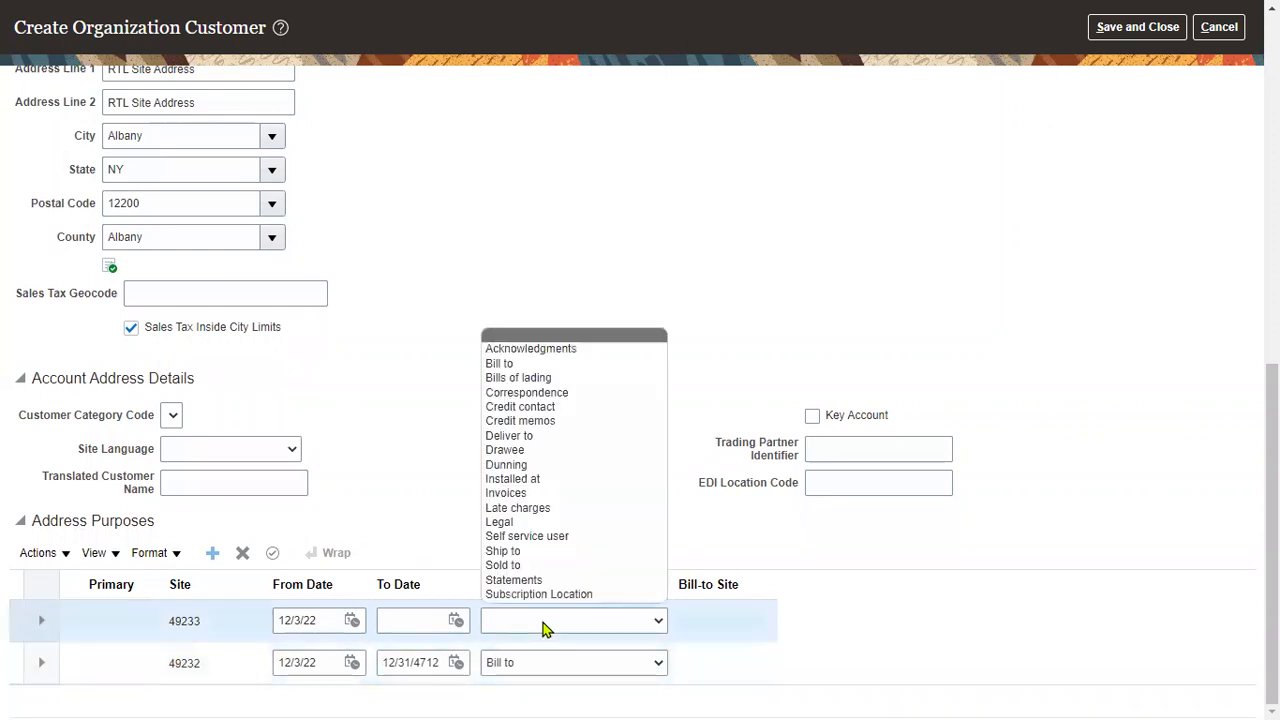
click(505, 551)
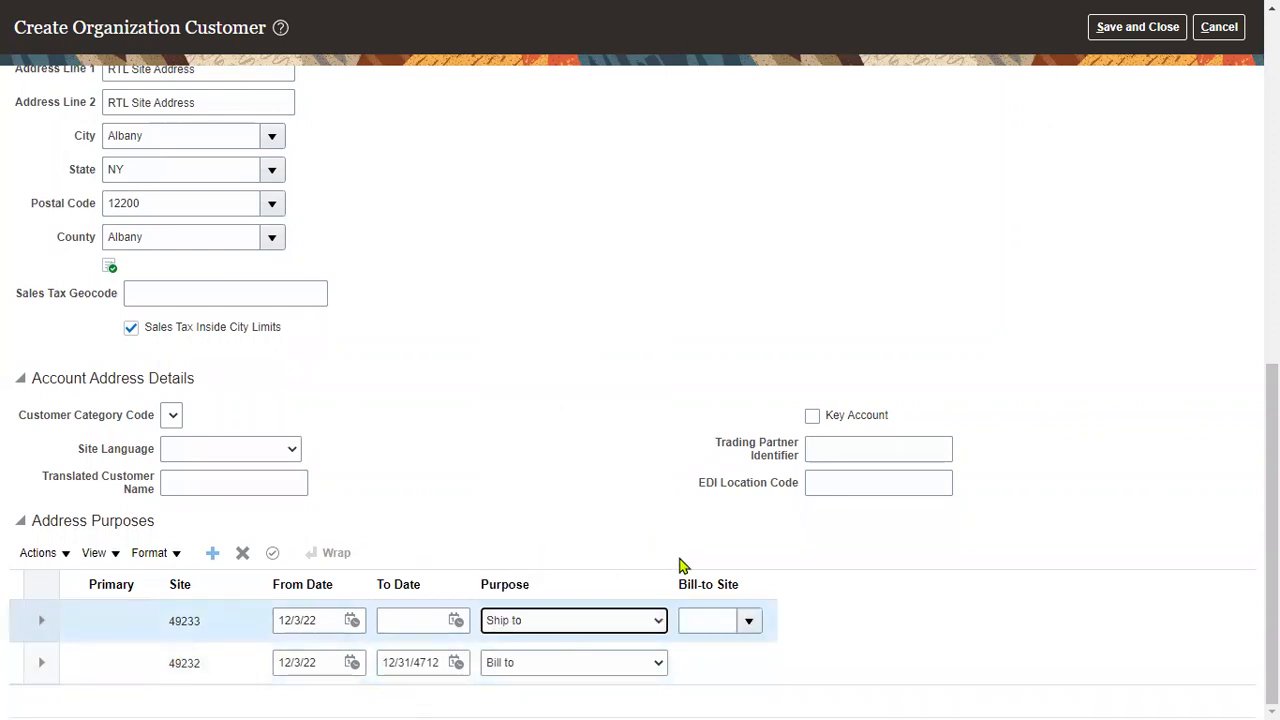
click(750, 622)
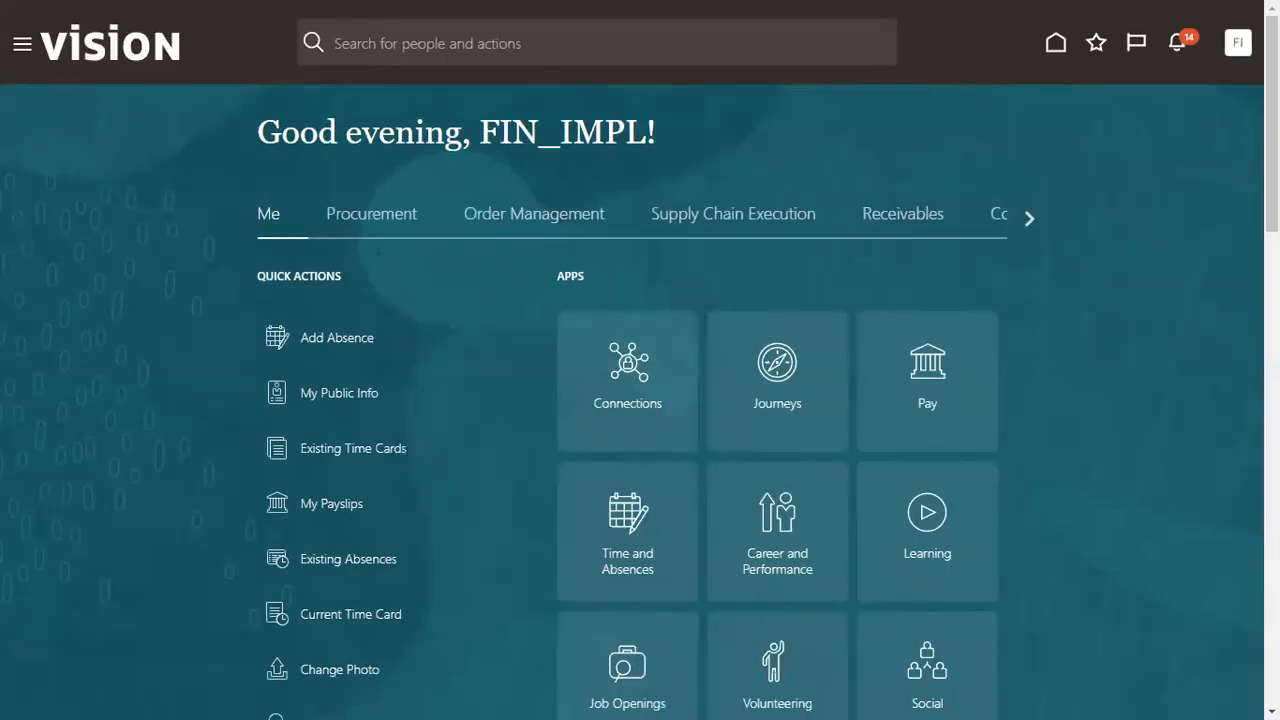
- Go to Setup and Maintenance and switch the offering to Financials
click(1237, 43)
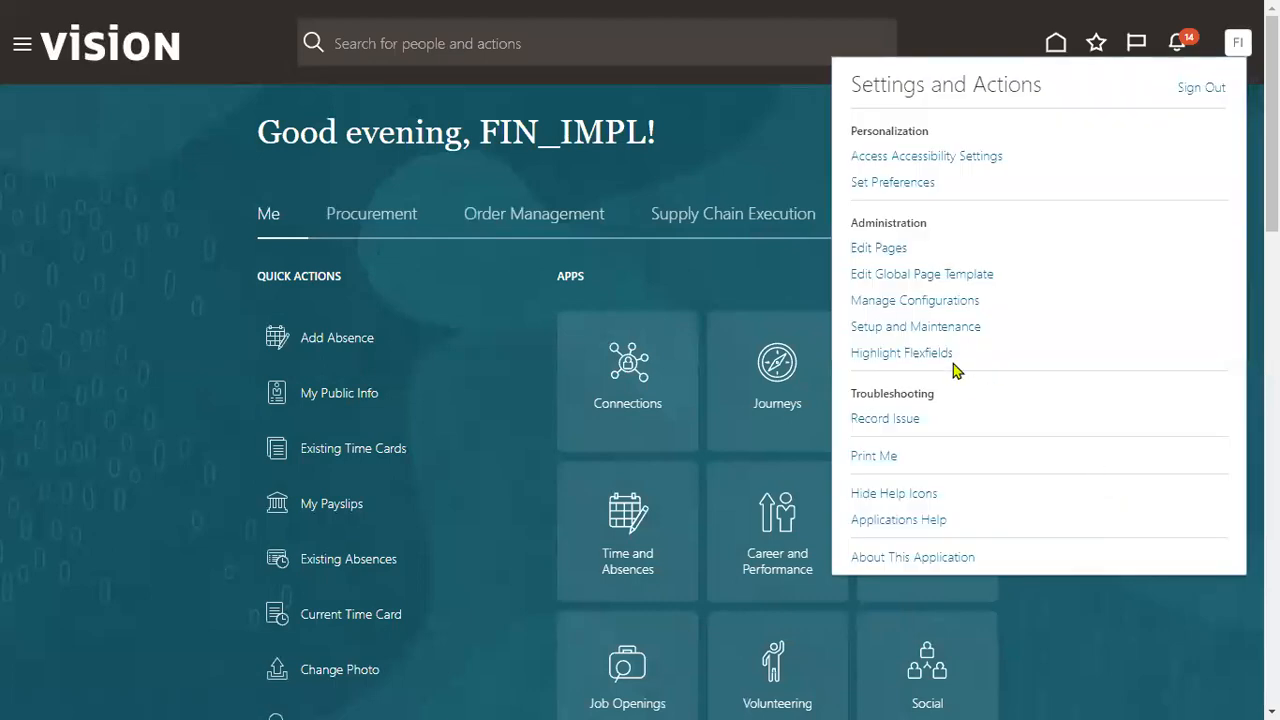
click(928, 326)
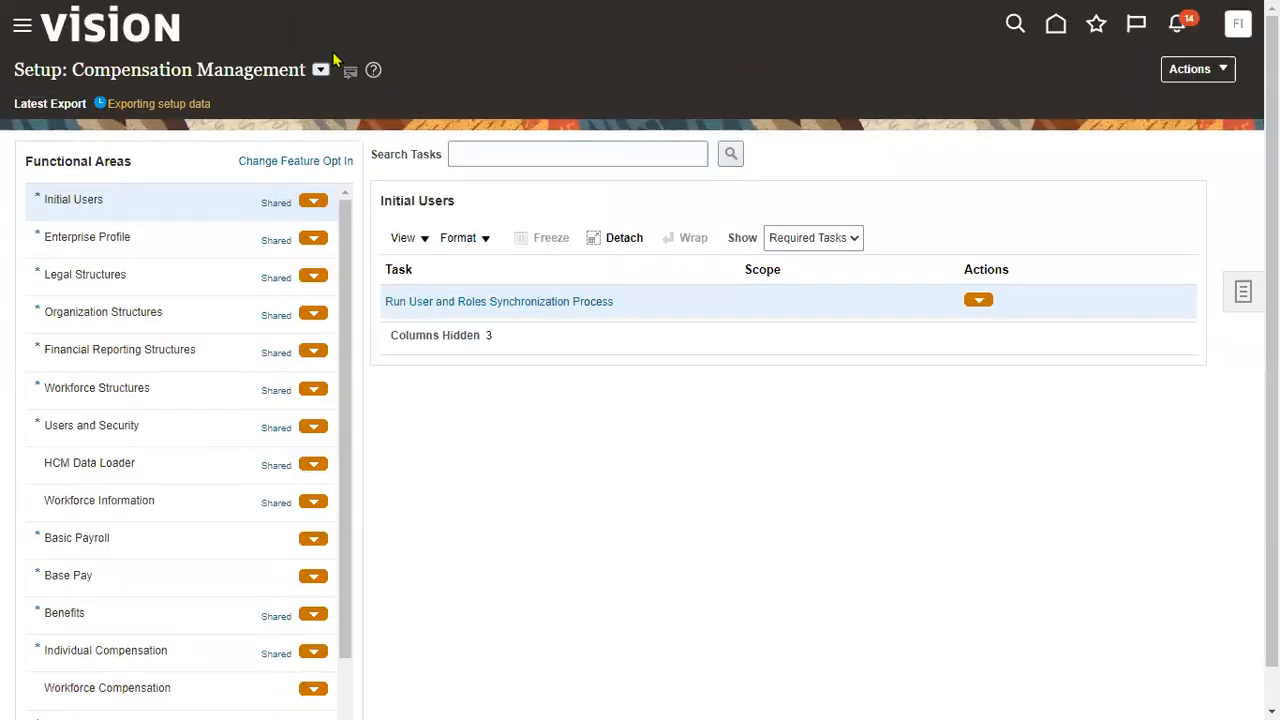
click(320, 69)
click(348, 203)
- Search tasks for Create Customer and launch it from the Customers area
click(517, 135)
text(c)
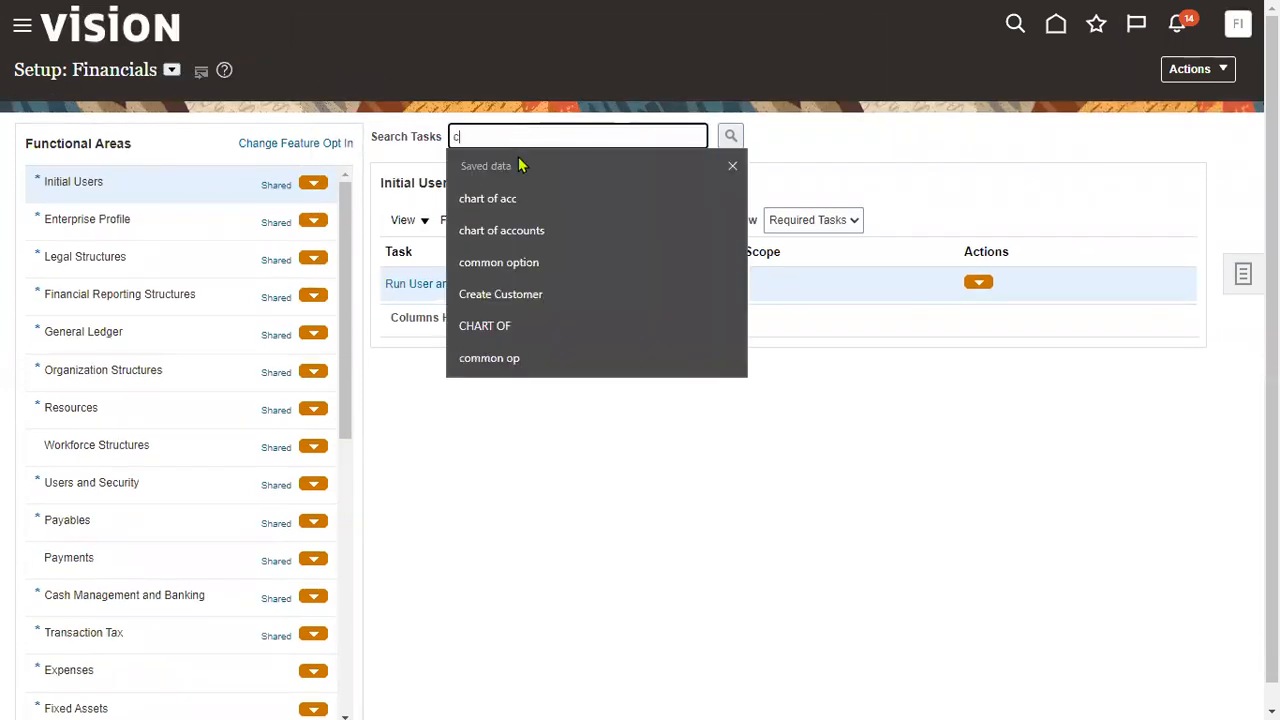
click(531, 294)
click(730, 136)
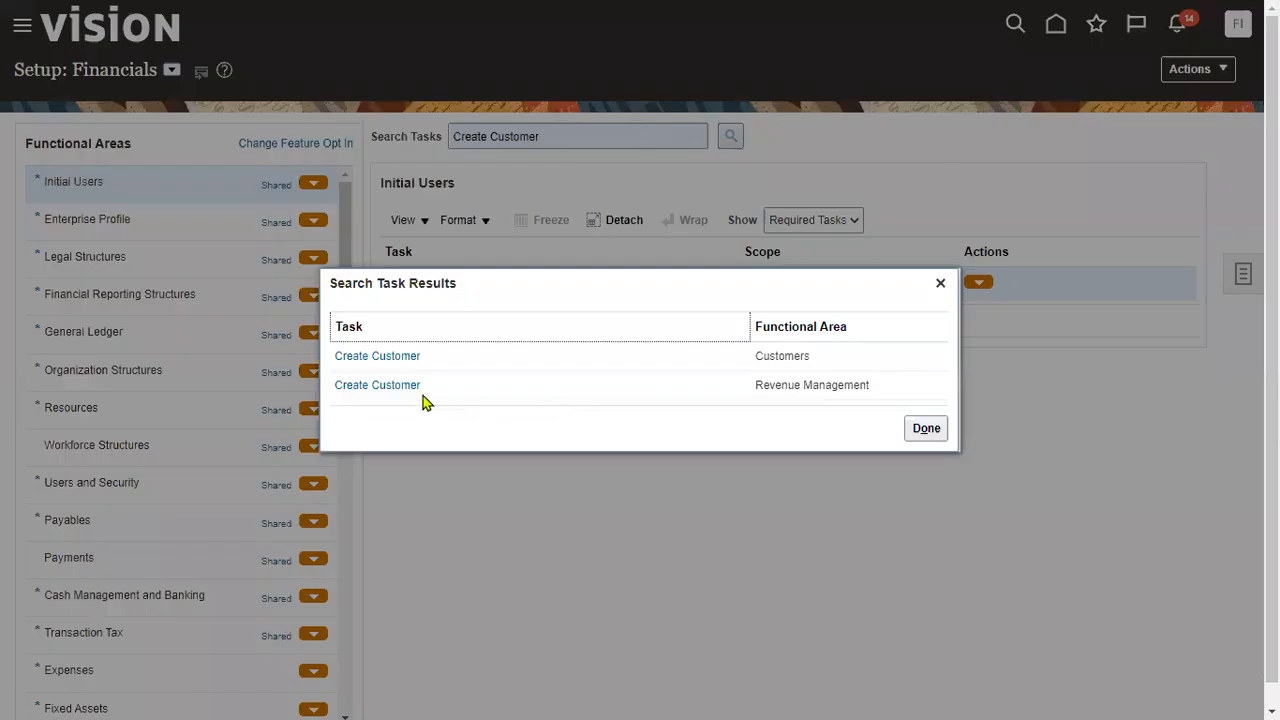
click(402, 357)
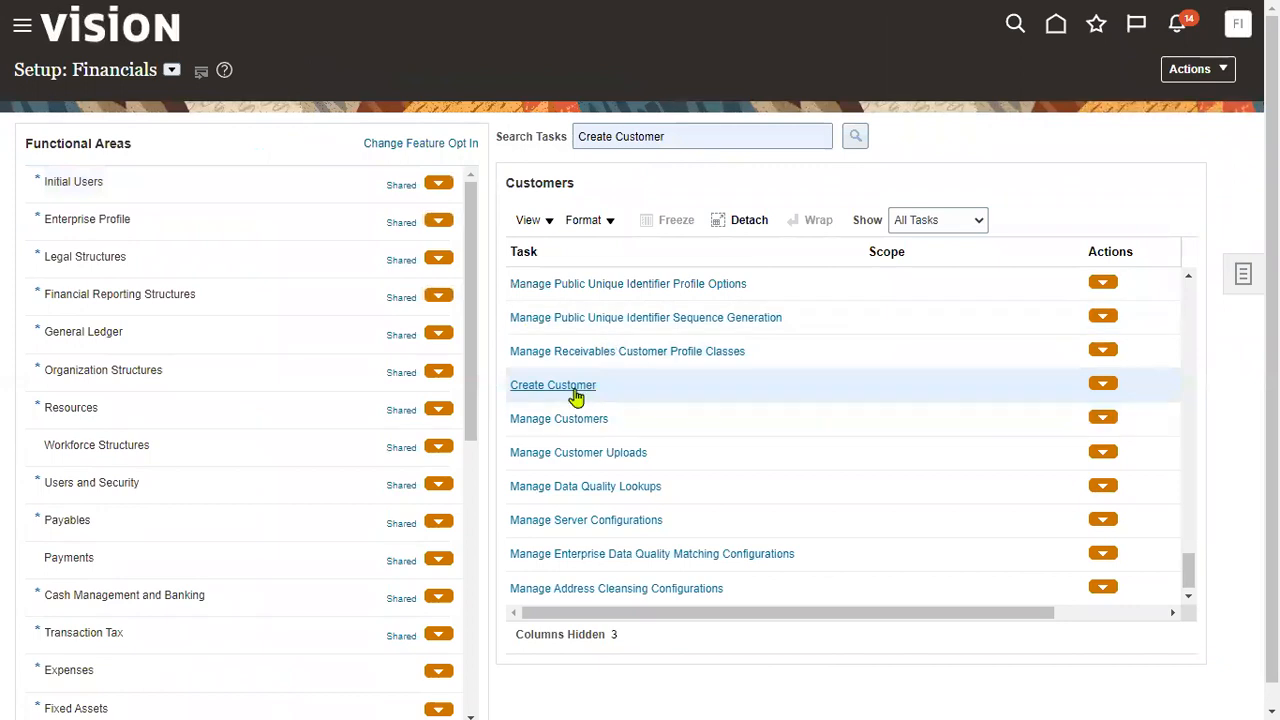
click(578, 388)
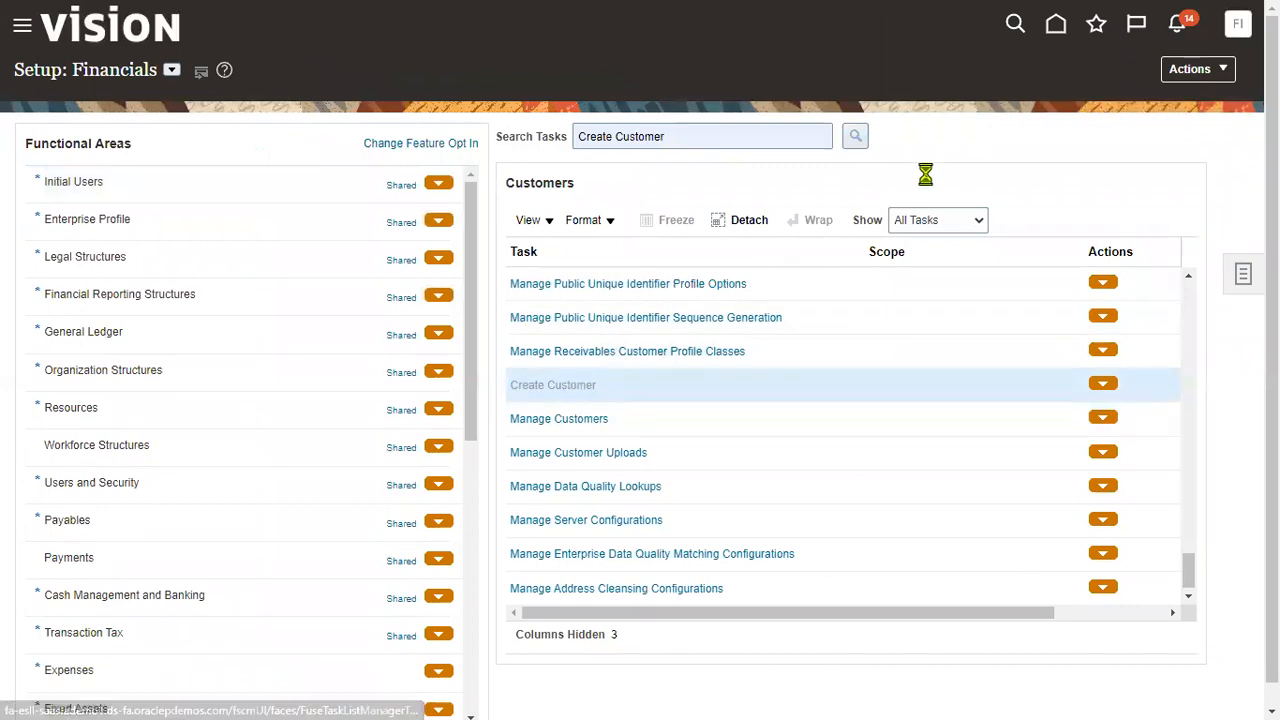
- Enter customer name RTL Customer, account description 'RTL Customer Acc Desc', and fill the account address set
click(390, 214)
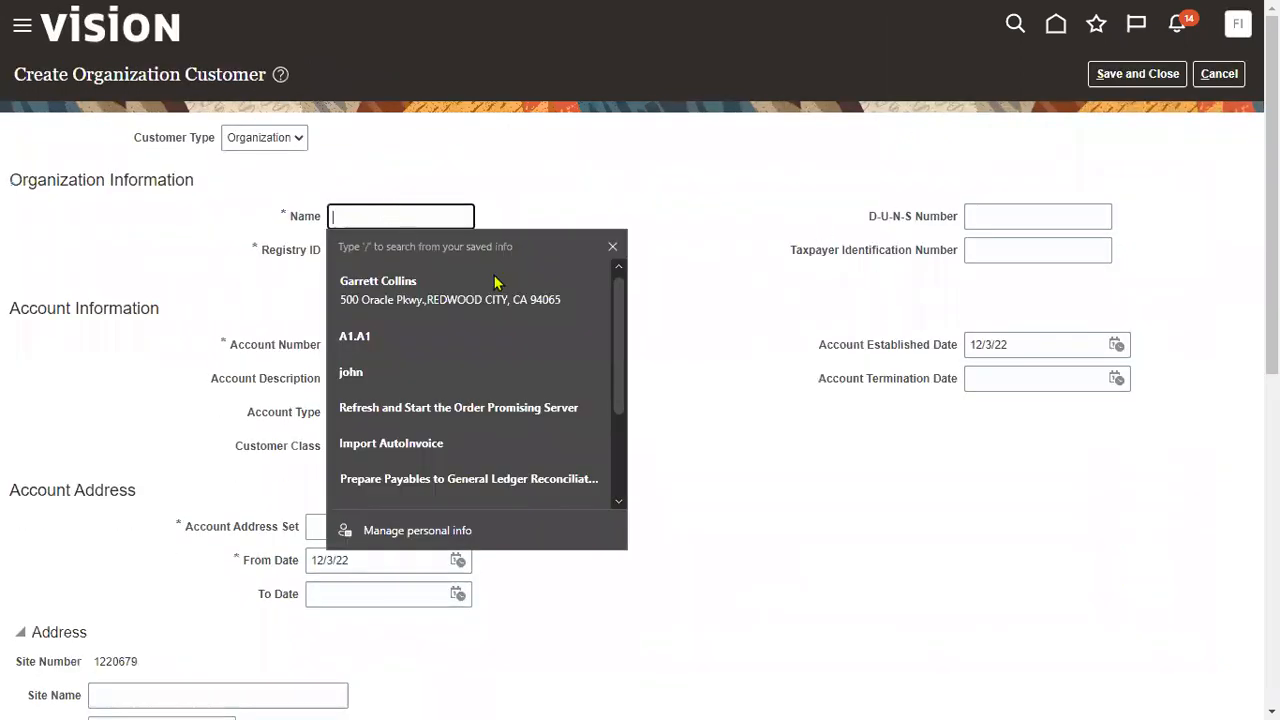
text(RTL Customer)
click(432, 380)
text(RTL Customer)
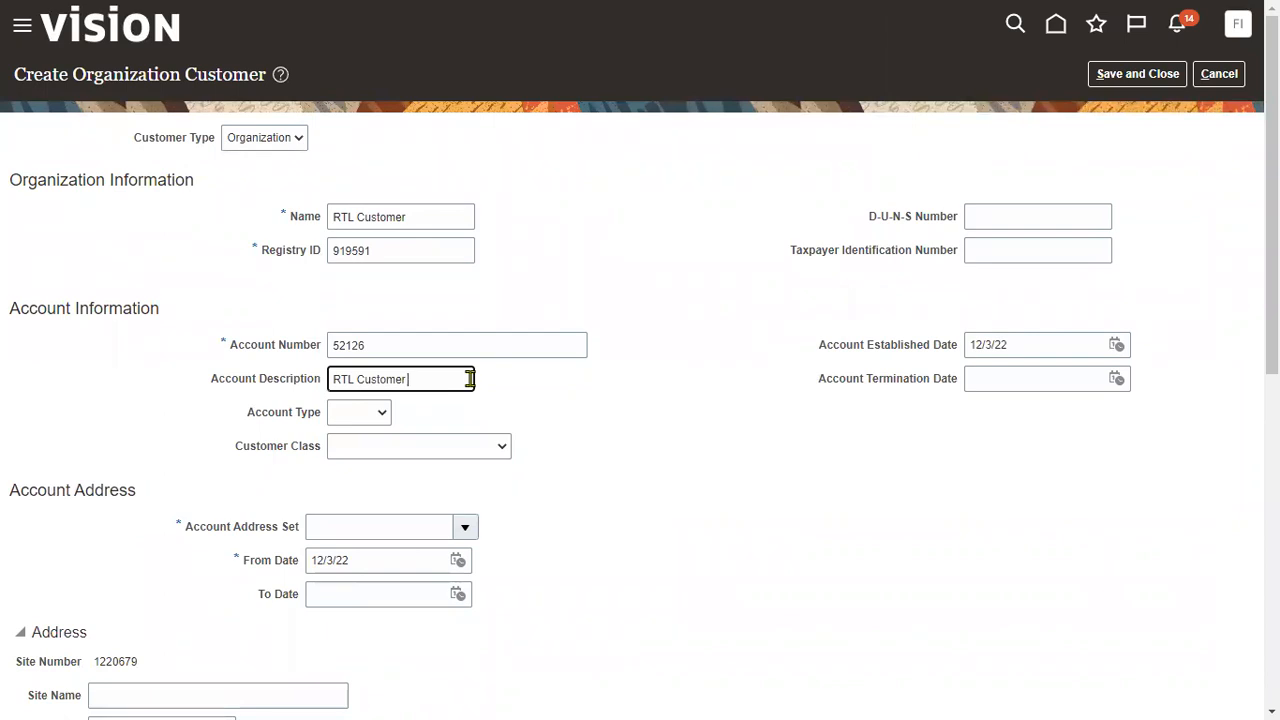
text( Acc Desc)
click(380, 526)
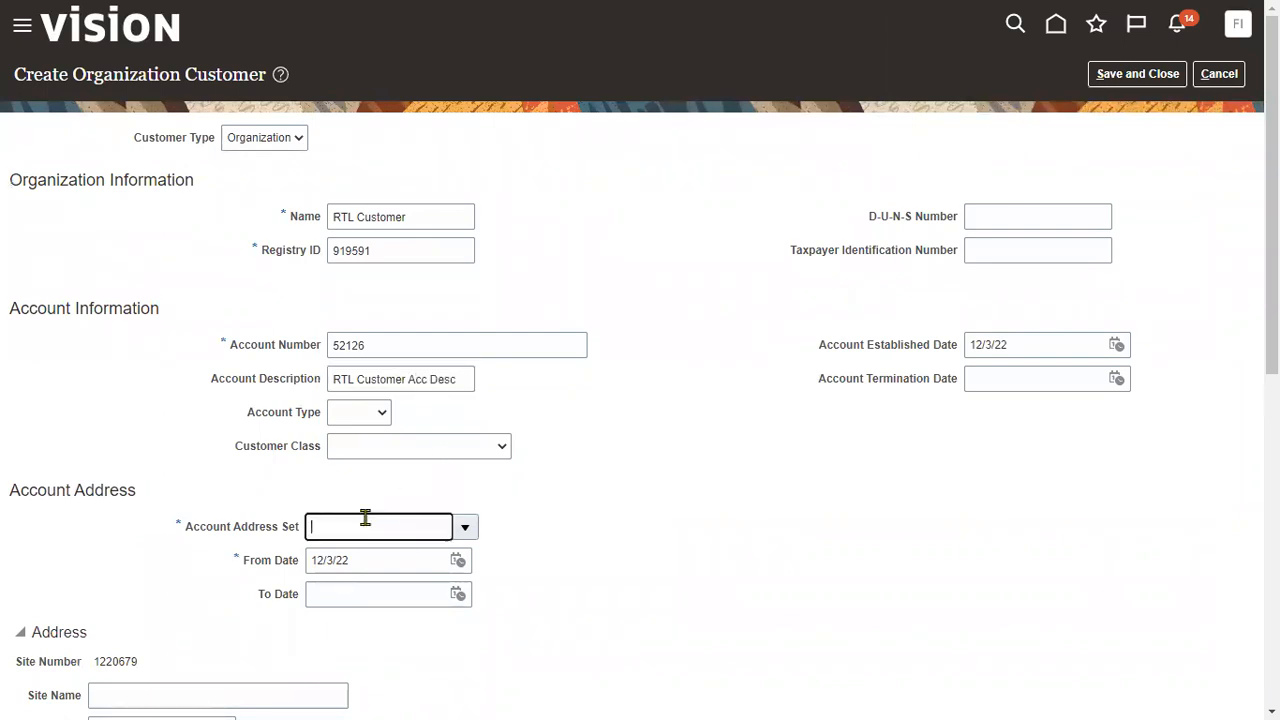
key(Tab)
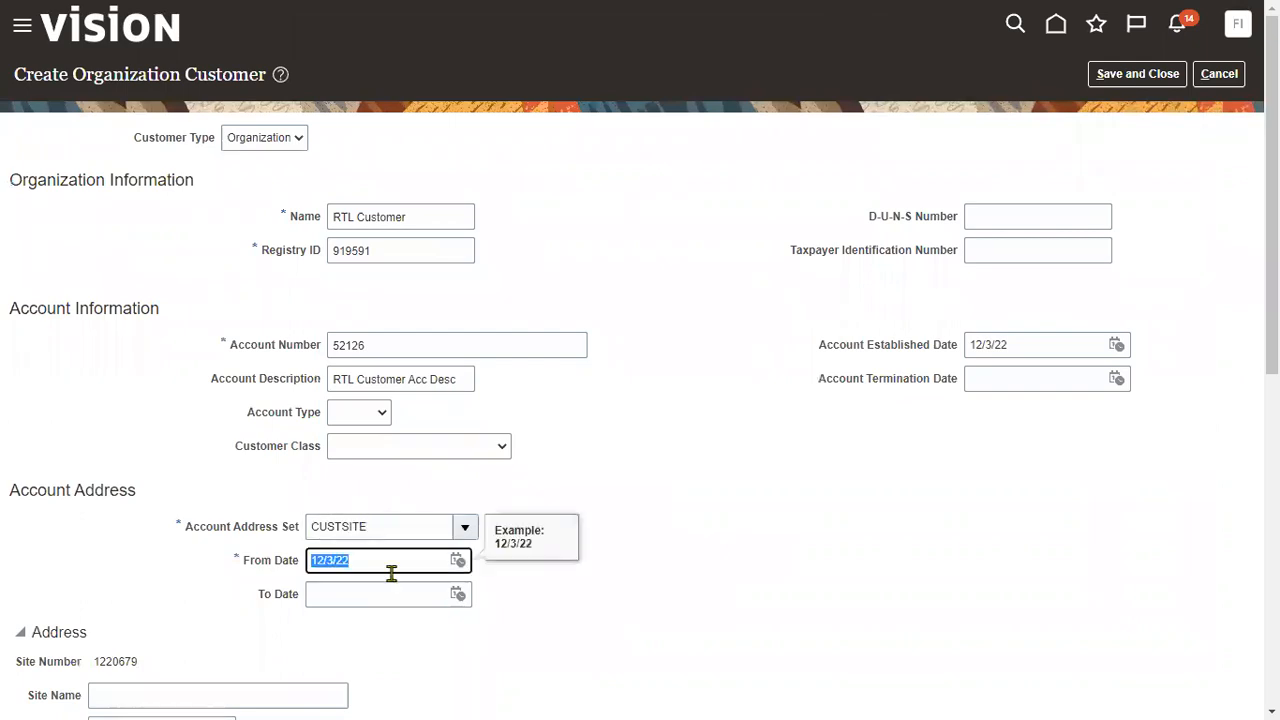
scroll(349, 280, down, 4)
- Name the site RTL Customer Site and enter address line 1 'RTL Customer Address'
click(273, 266)
text(RTL Customer)
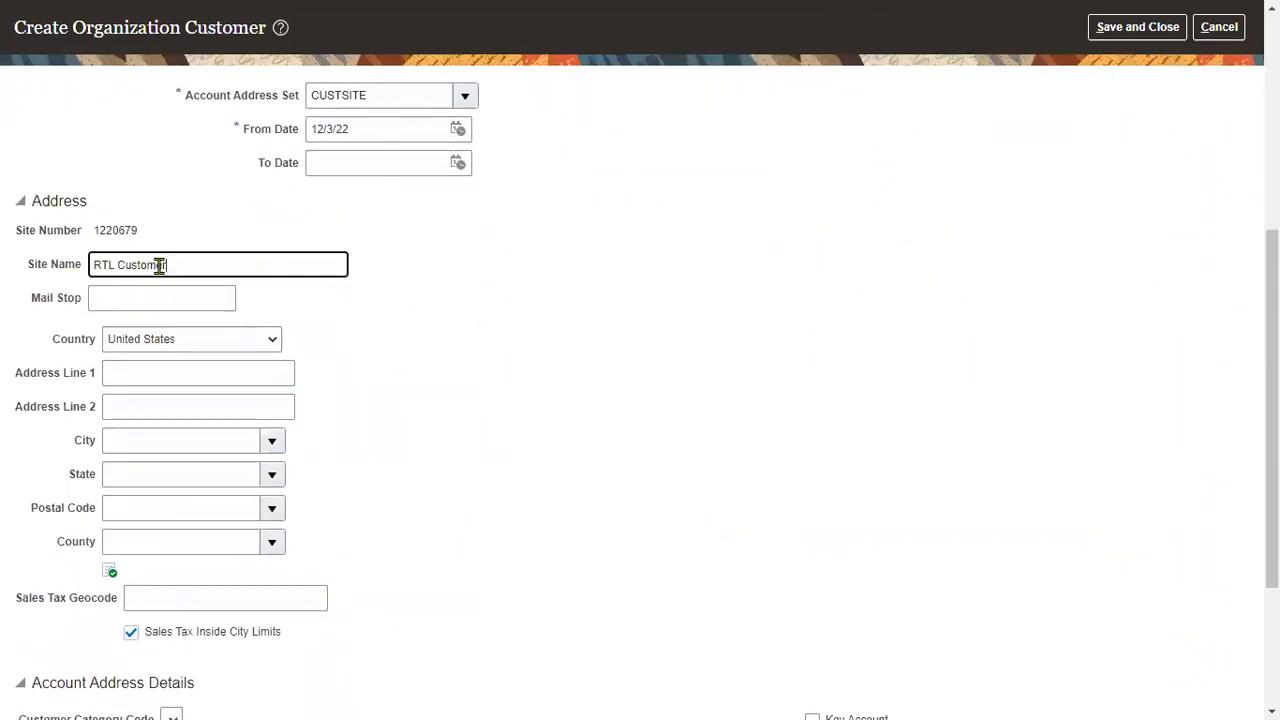
key(Tab)
key(Tab)
key(Tab)
text(RTL Customer)
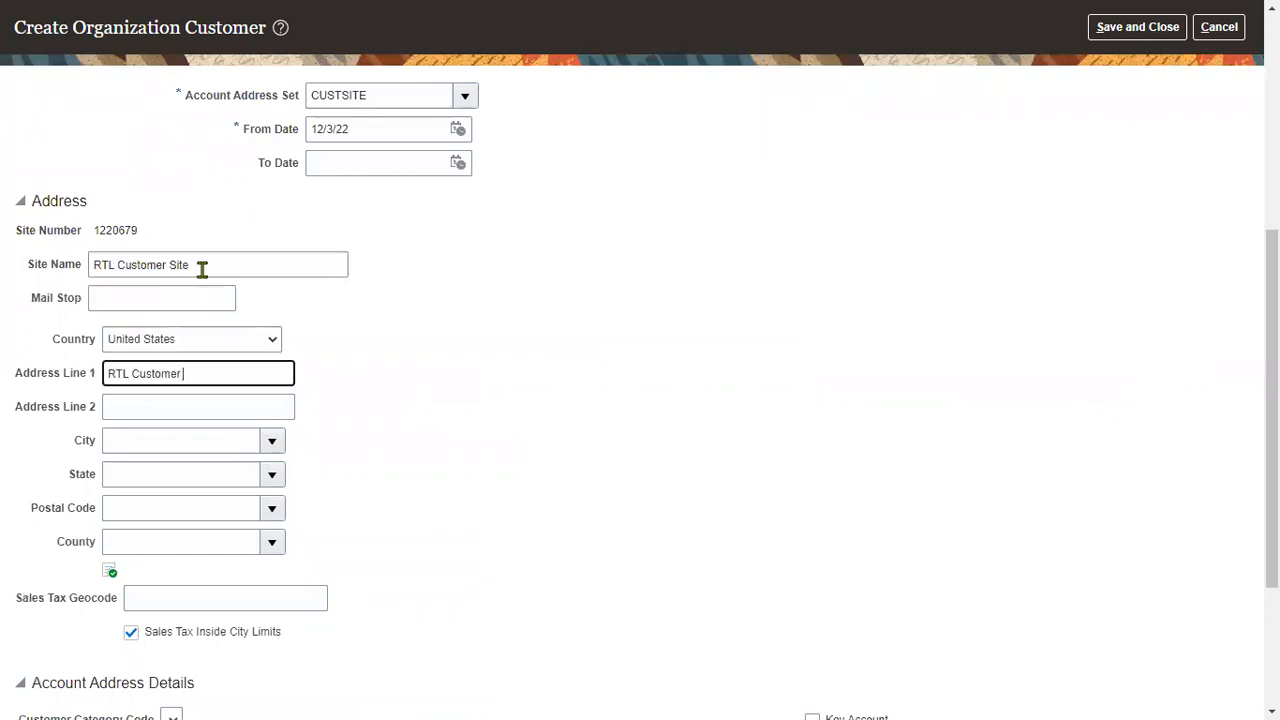
text( Address)
- Copy the address into line 2 and enter postal code 12200 to auto-fill Albany, NY
drag(237, 372, 108, 386)
key(ctrl+c)
key(Tab)
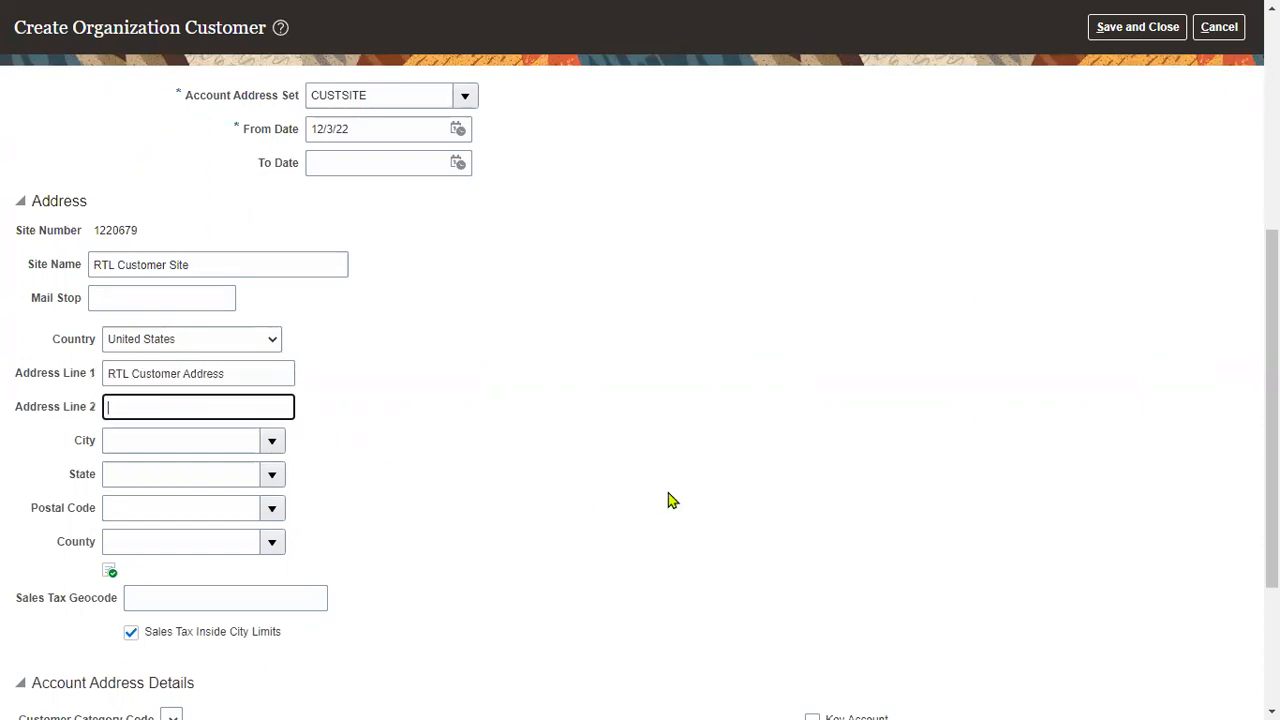
key(ctrl+v)
key(Tab)
key(Tab)
key(Tab)
text(122)
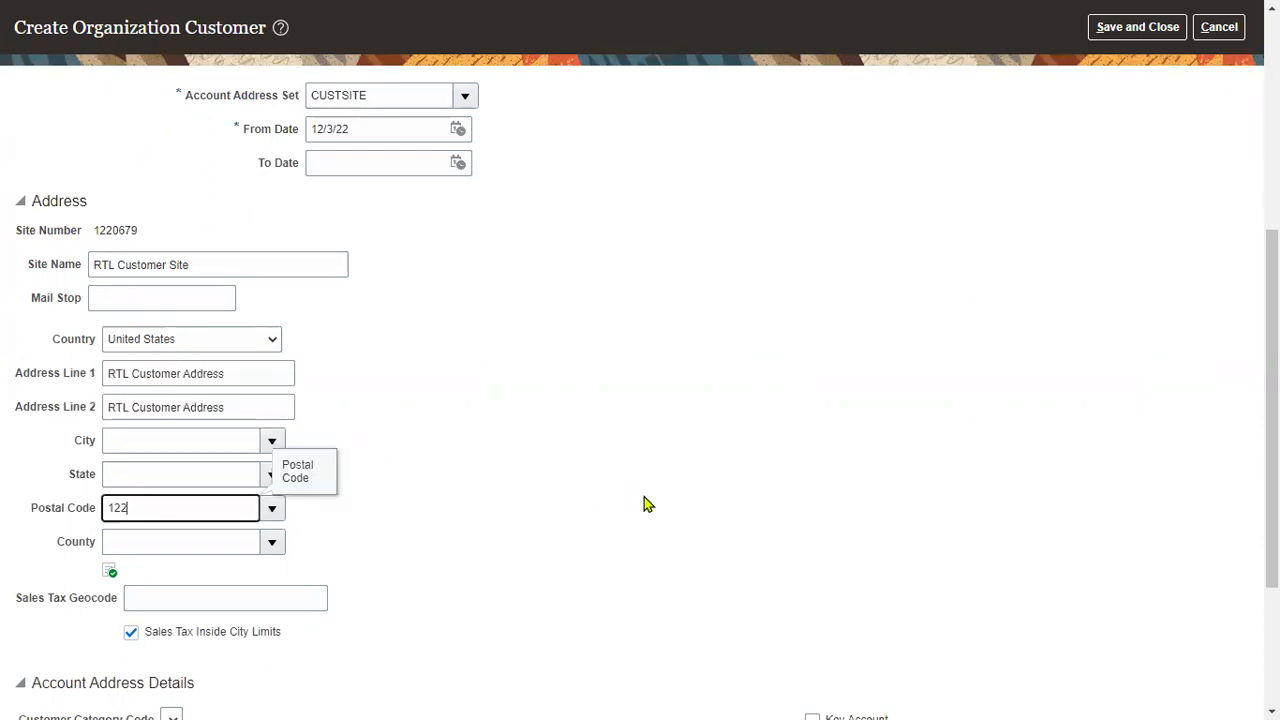
text(00)
key(Tab)
scroll(375, 480, down, 3)
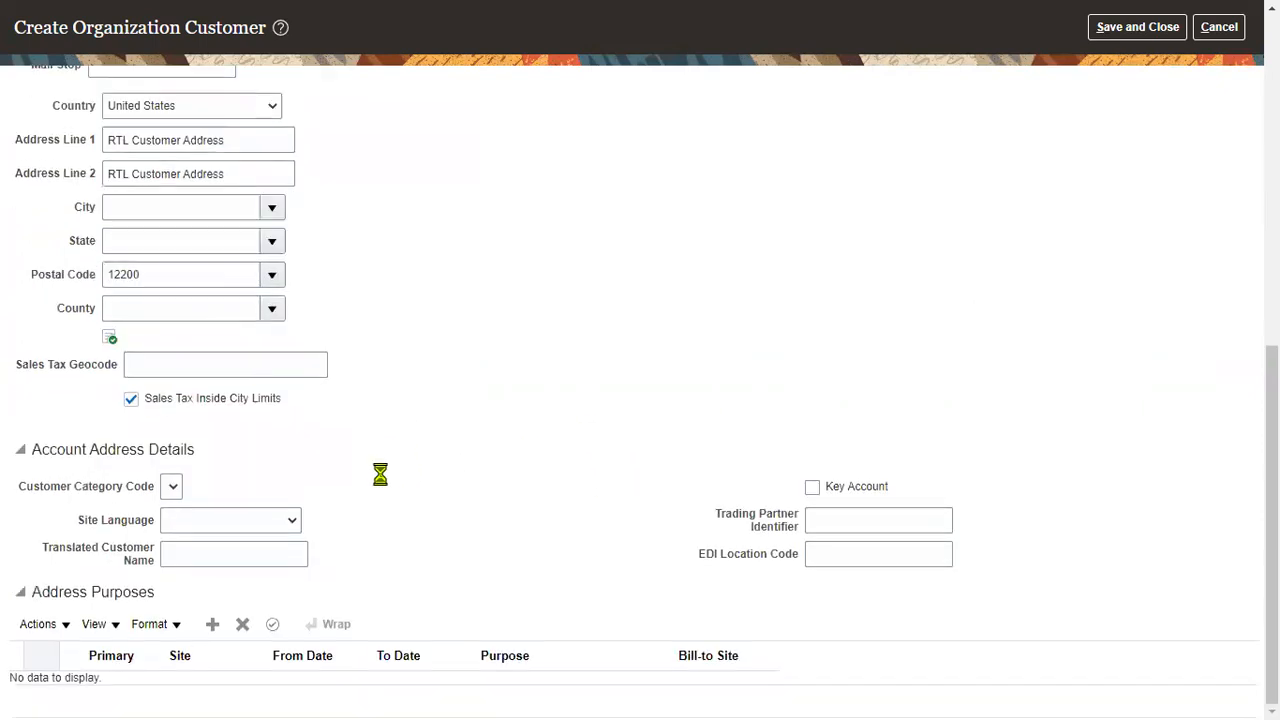
- Add Bill to and Ship to address purposes, linking Ship to to the customer's bill-to site
click(211, 627)
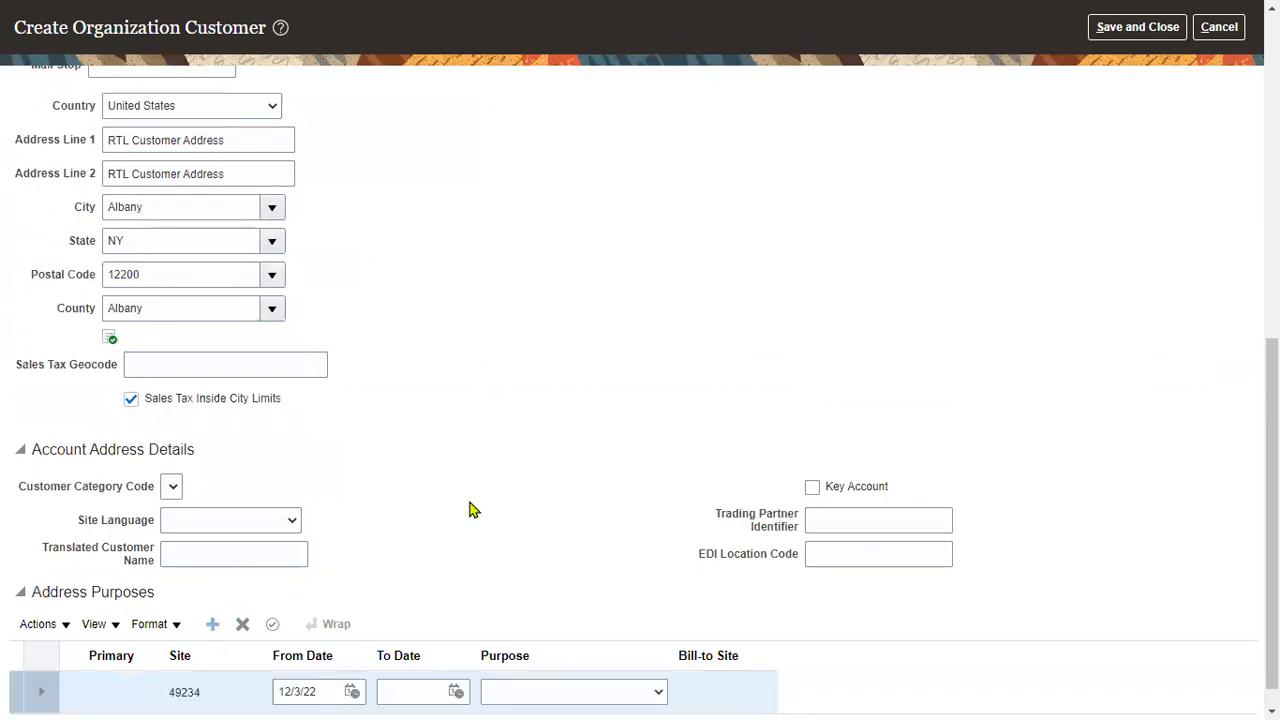
click(522, 664)
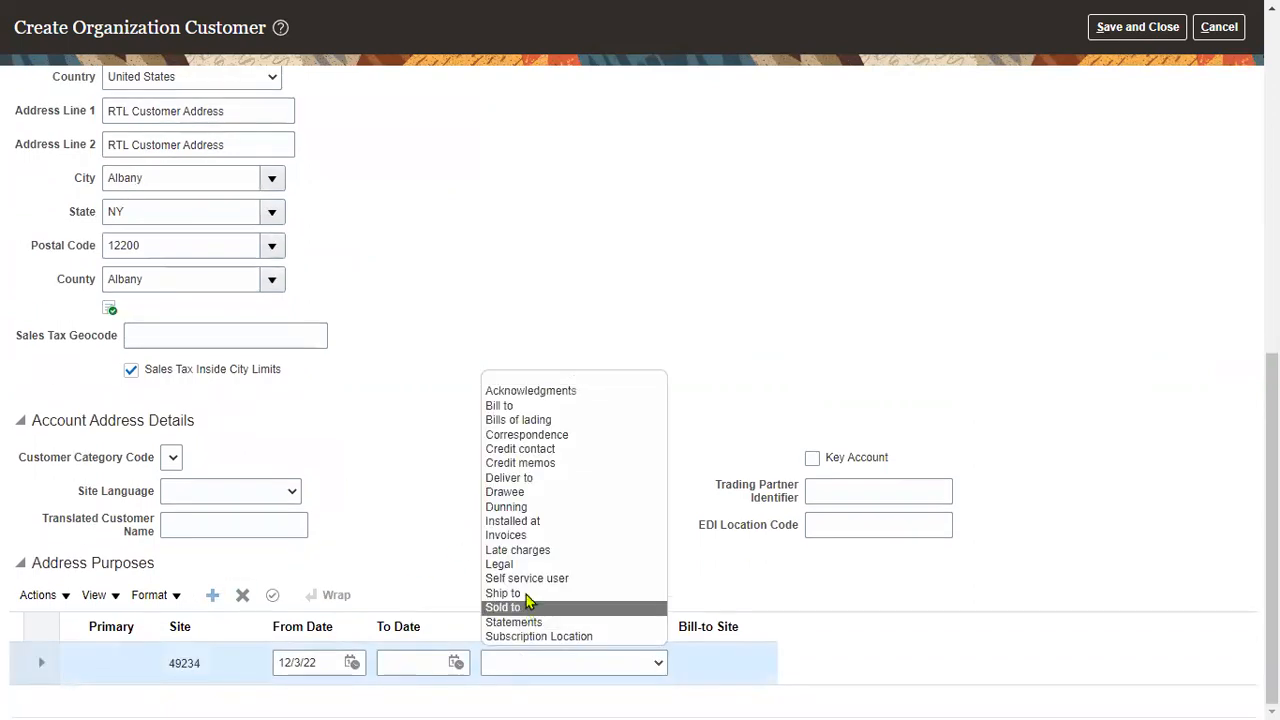
click(520, 406)
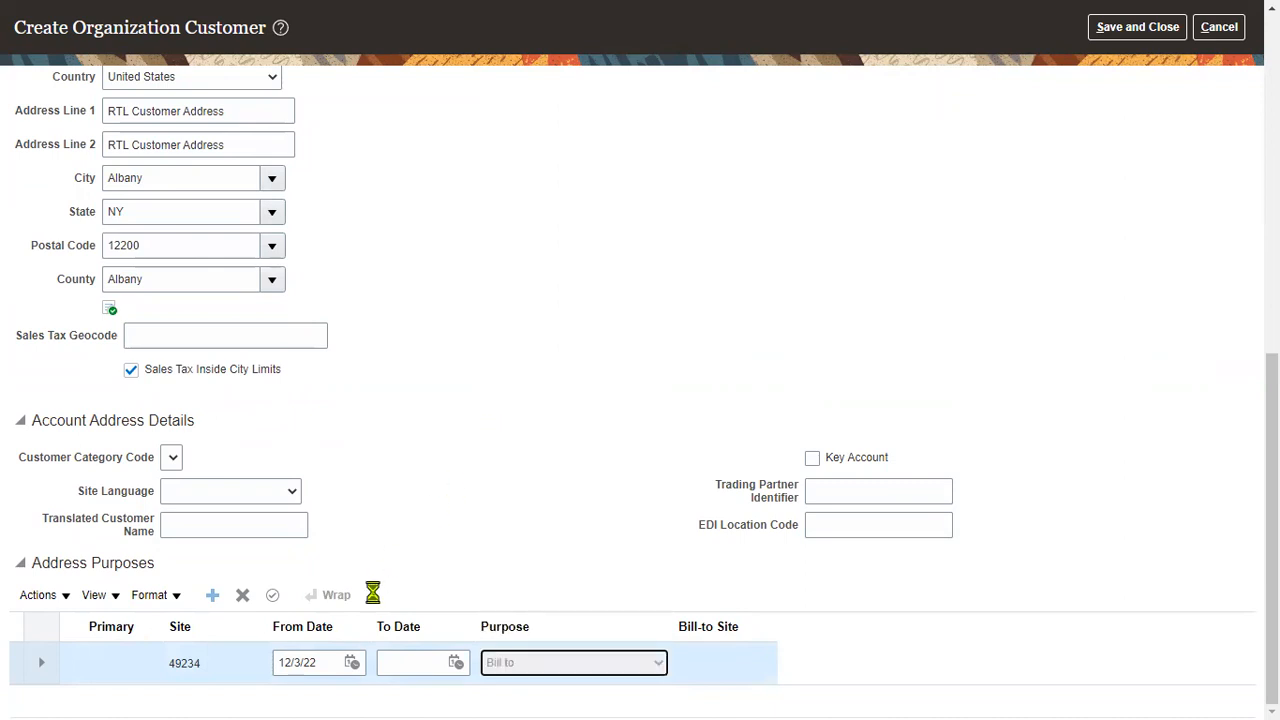
click(212, 595)
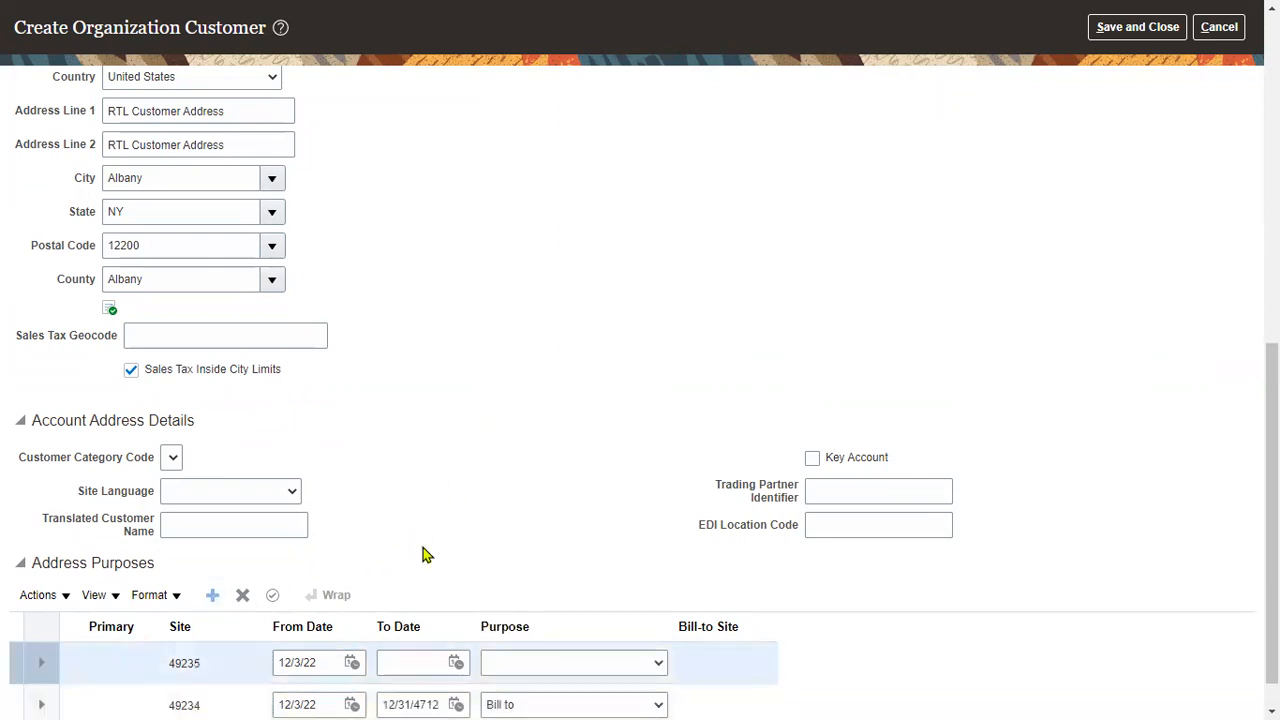
scroll(422, 555, down, 1)
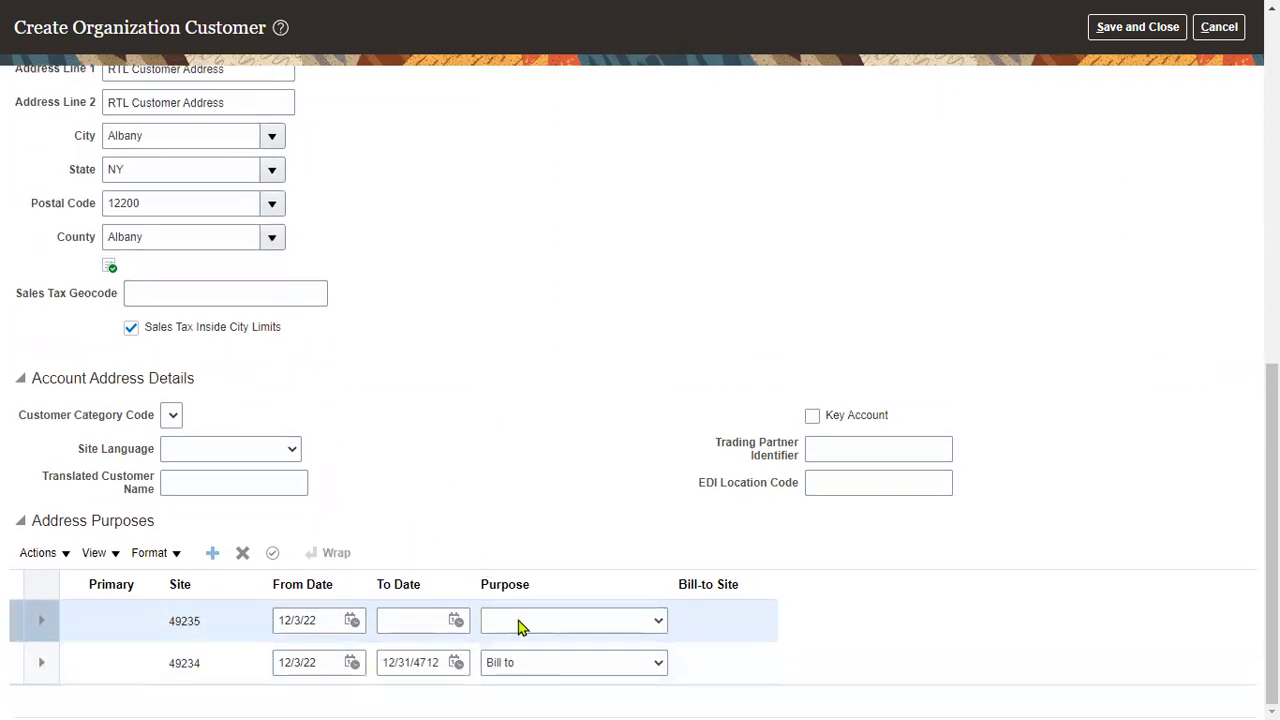
click(517, 621)
click(525, 551)
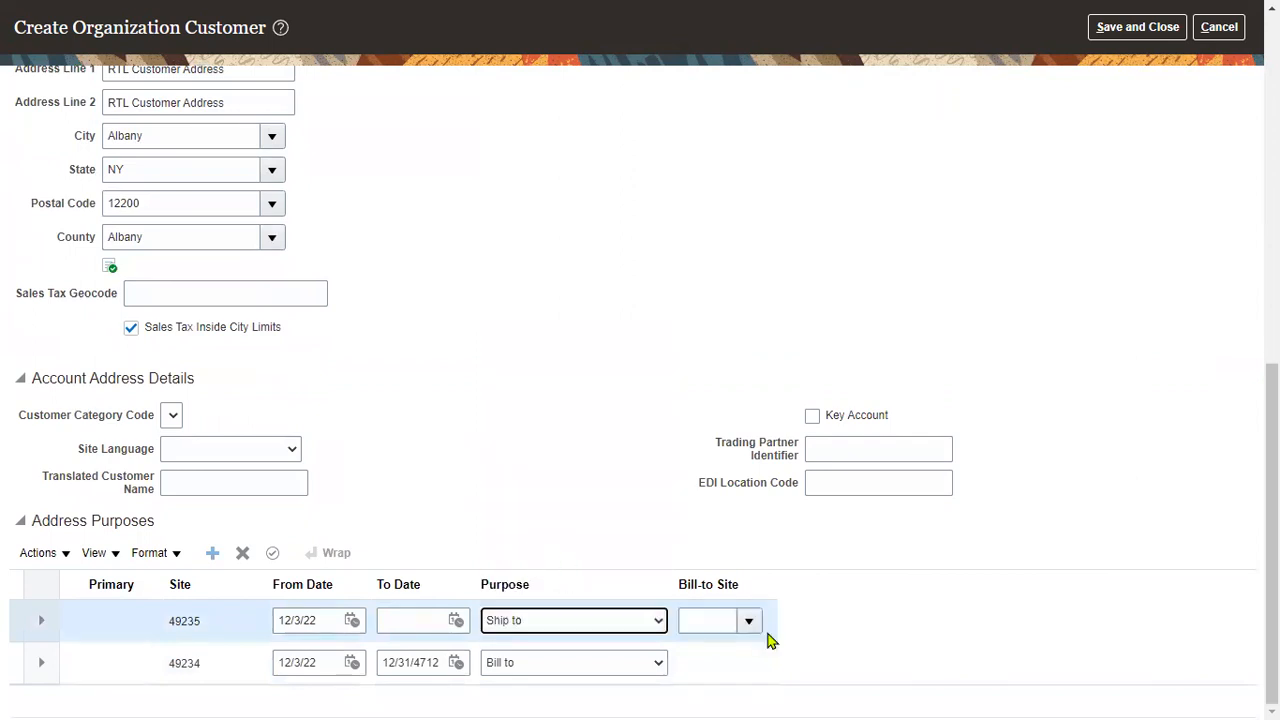
click(752, 622)
click(516, 566)
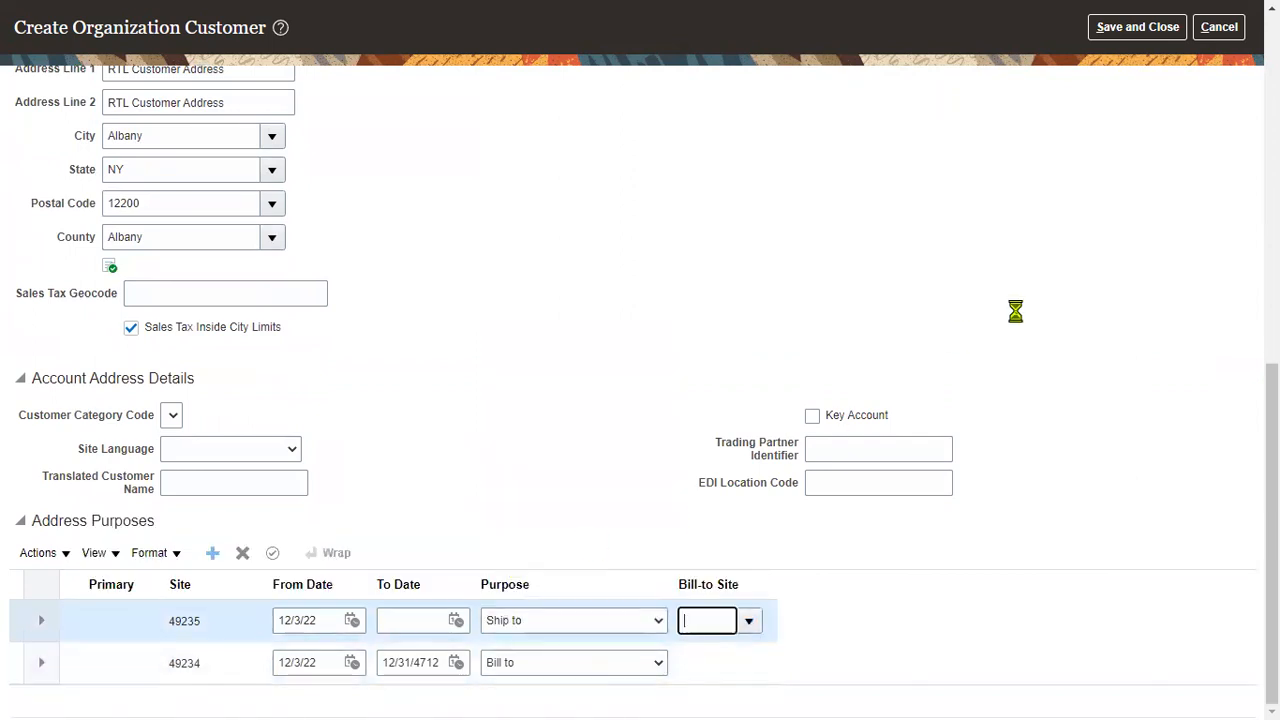
- Save RTL Customer and return to the Customers task list
scroll(1032, 313, up, 7)
scroll(1105, 120, up, 1)
click(1120, 77)
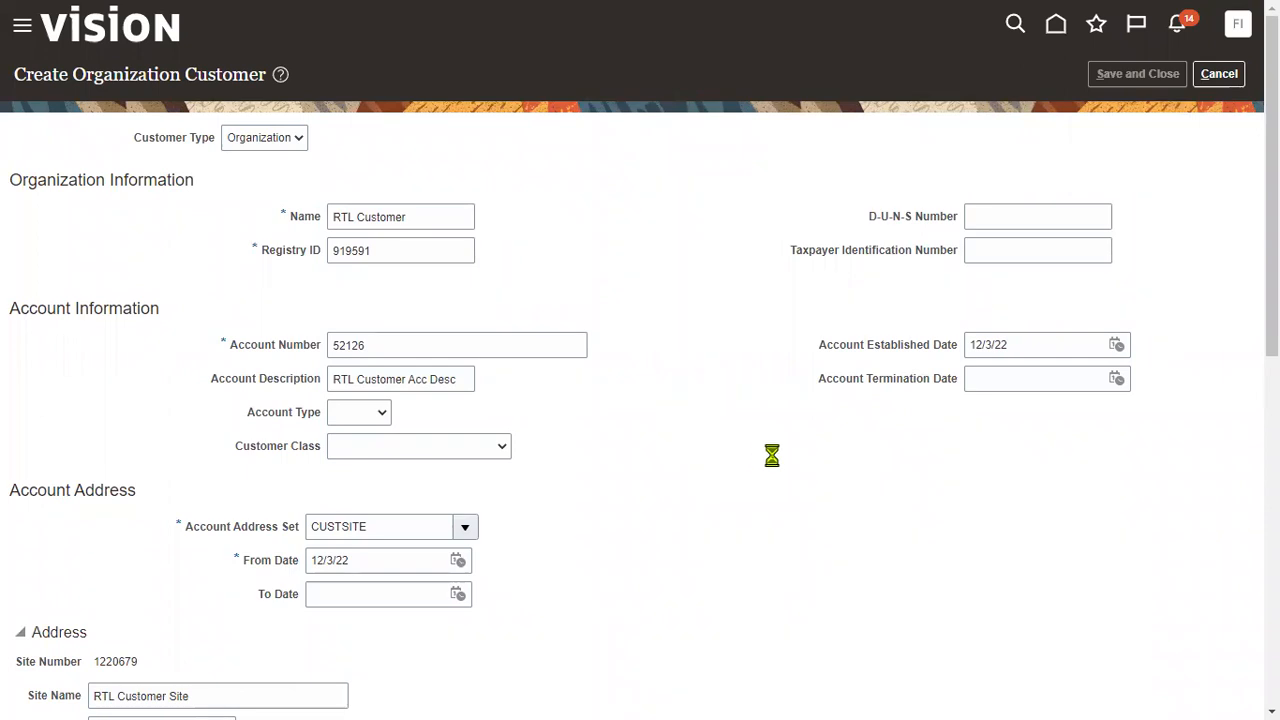
click(1224, 75)
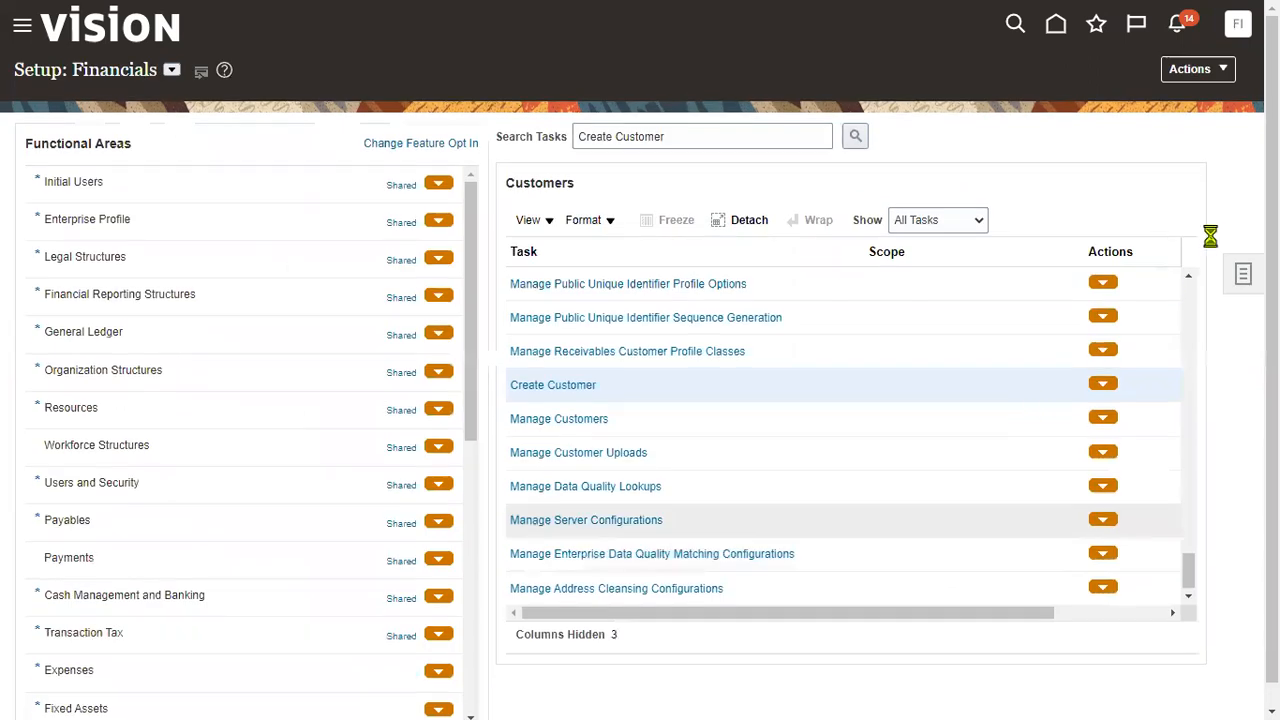
click(1238, 23)
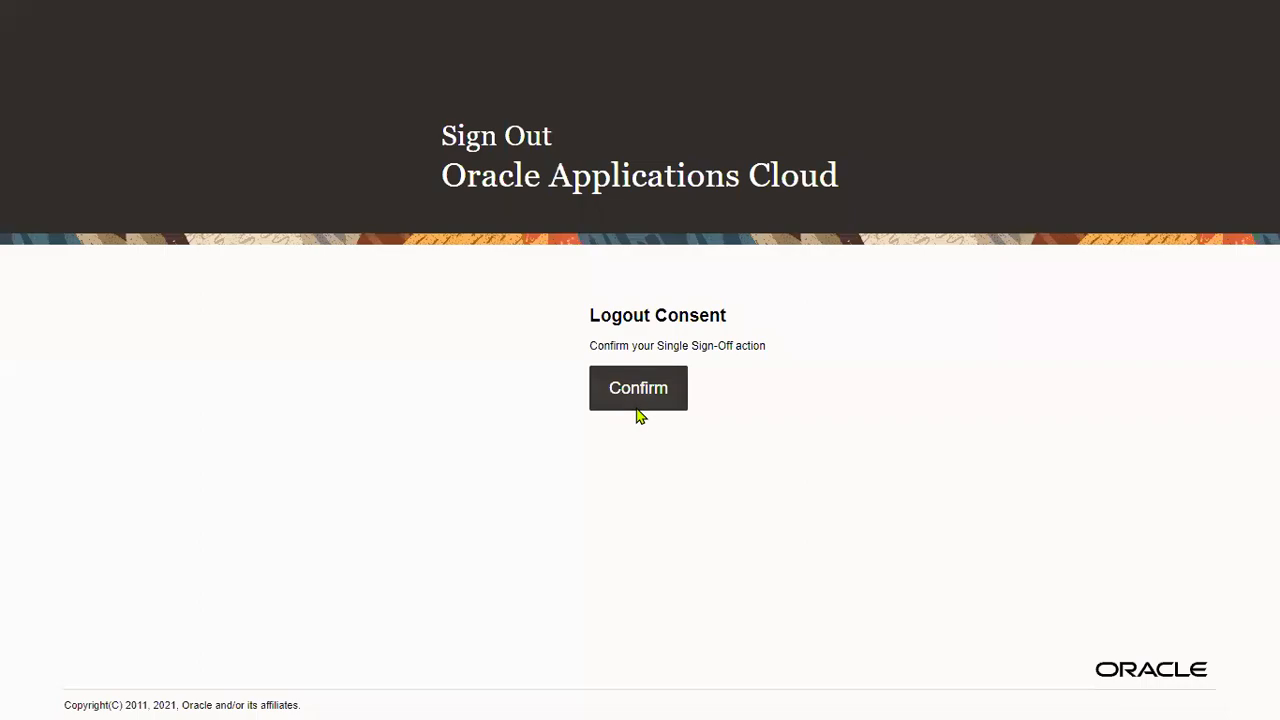
- Sign out of the setup session and start entering the receivables user's ID on the sign-in page
click(634, 402)
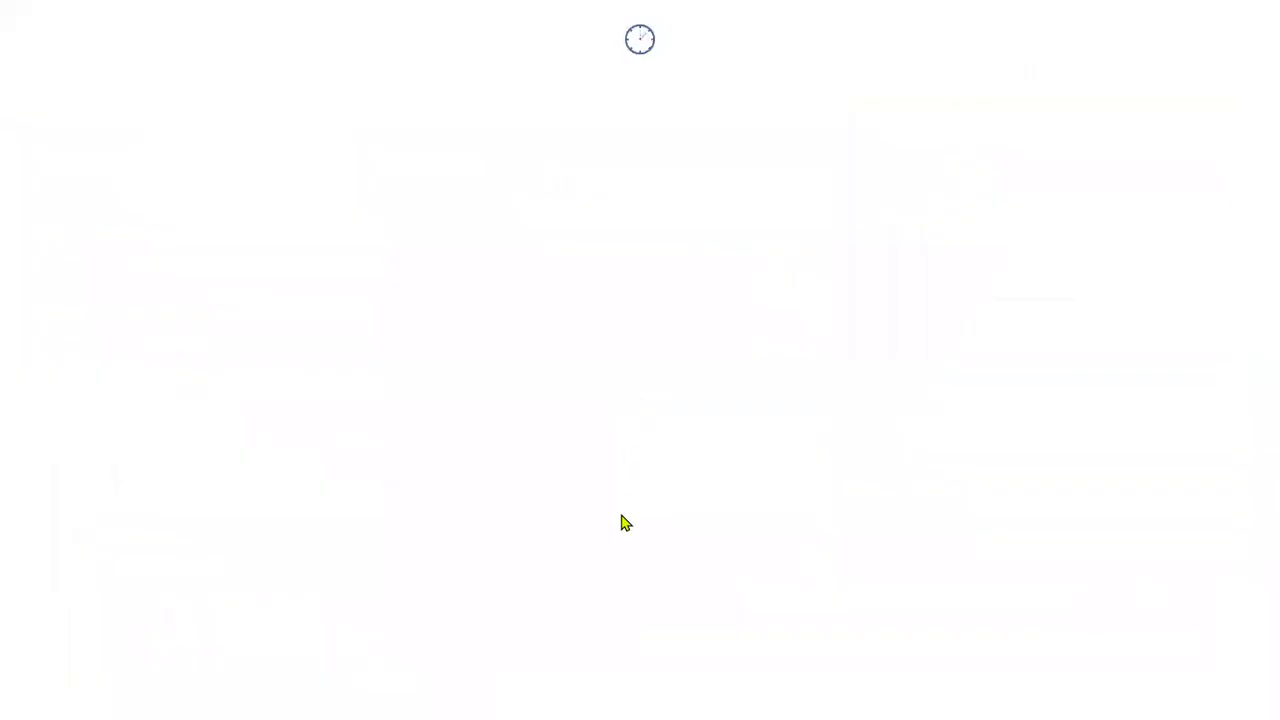
click(627, 321)
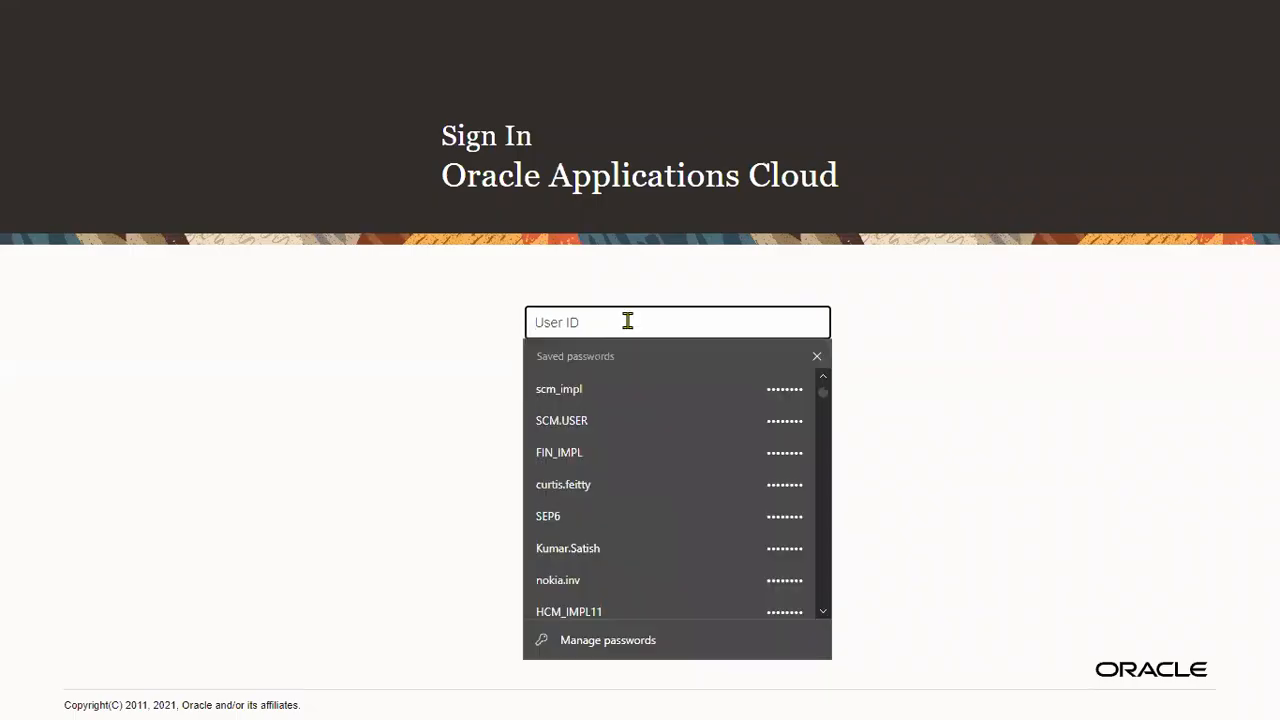
text(JOHN)
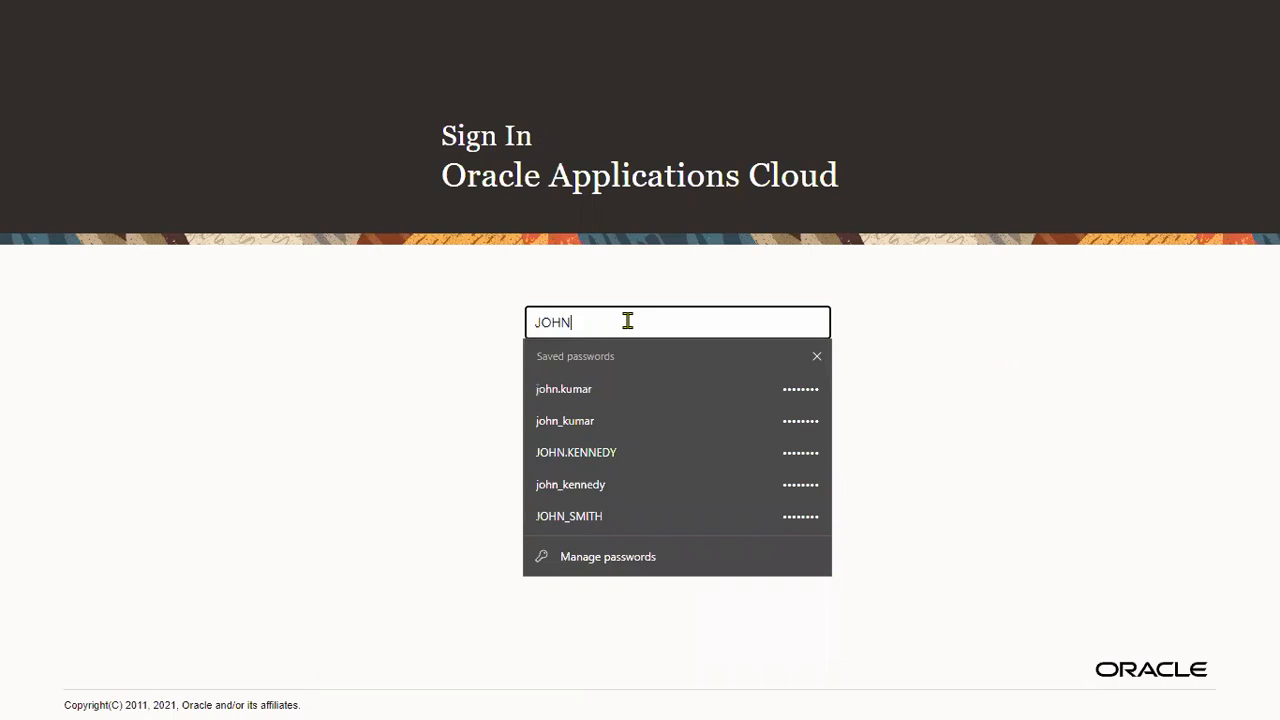
text(_REC)
- Sign in with the receivables user's password and open the Receivables Billing task list
key(Tab)
text(••••••••)
click(562, 453)
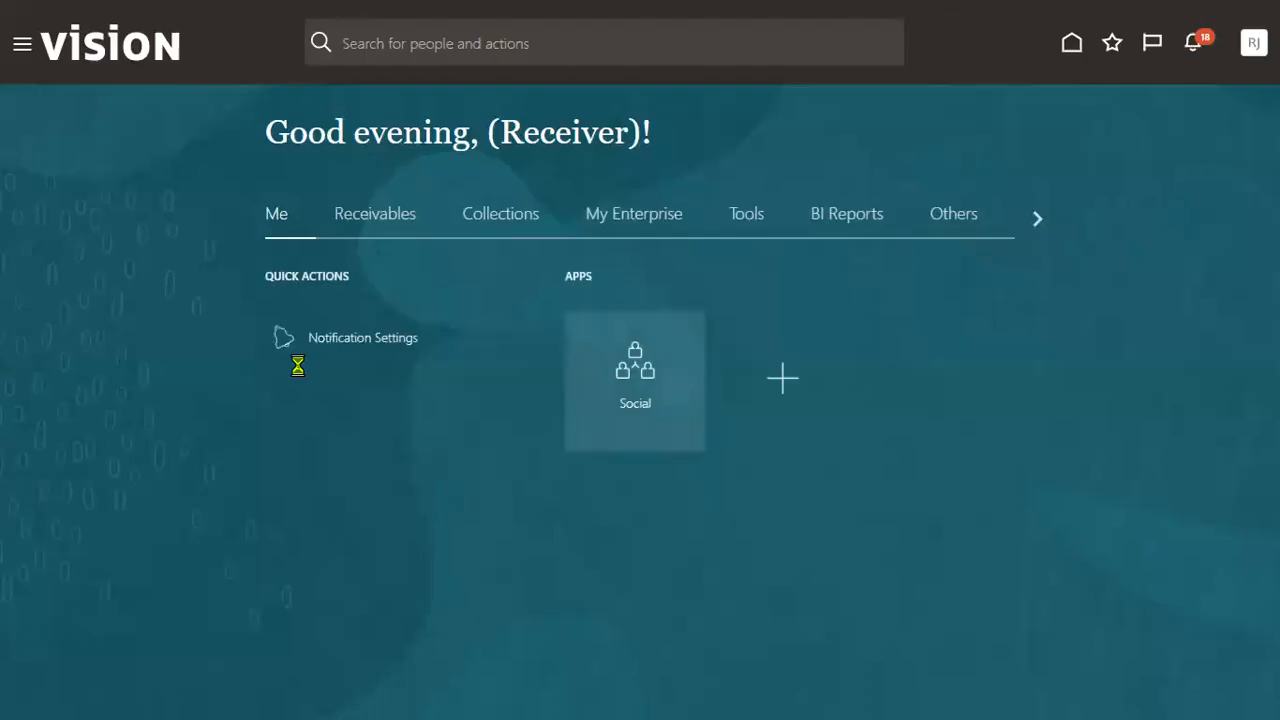
click(340, 218)
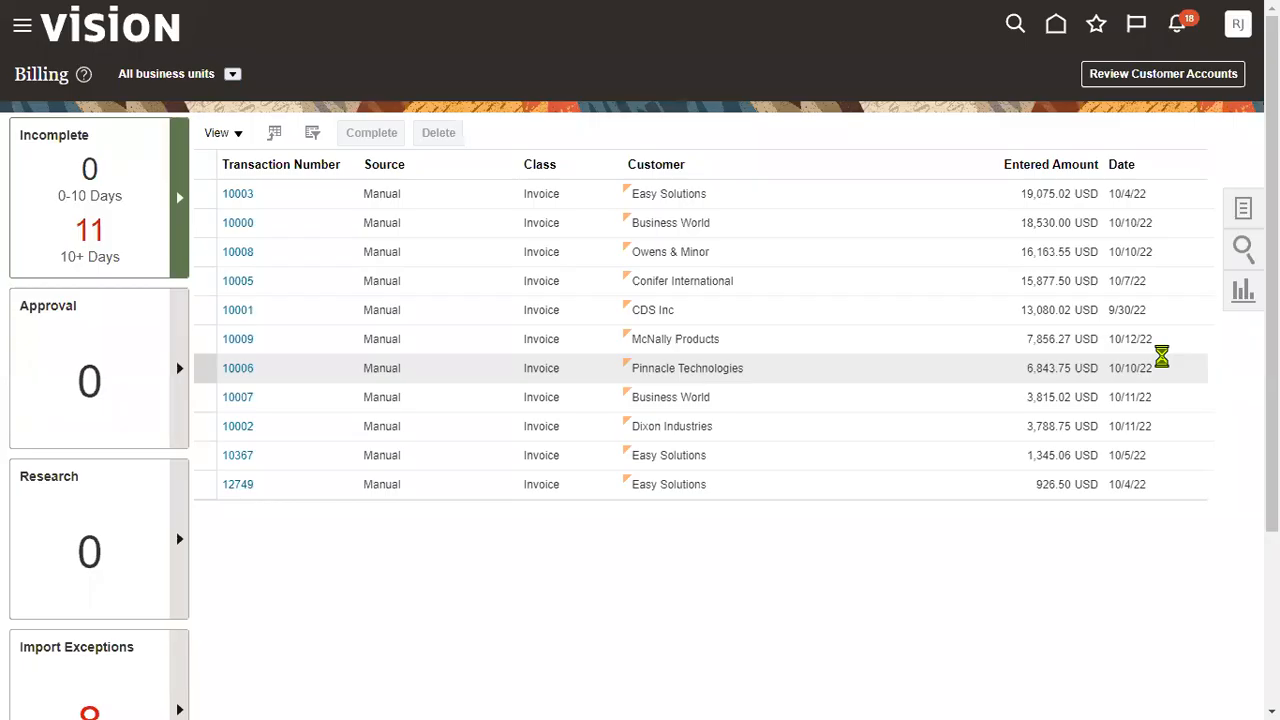
click(1240, 208)
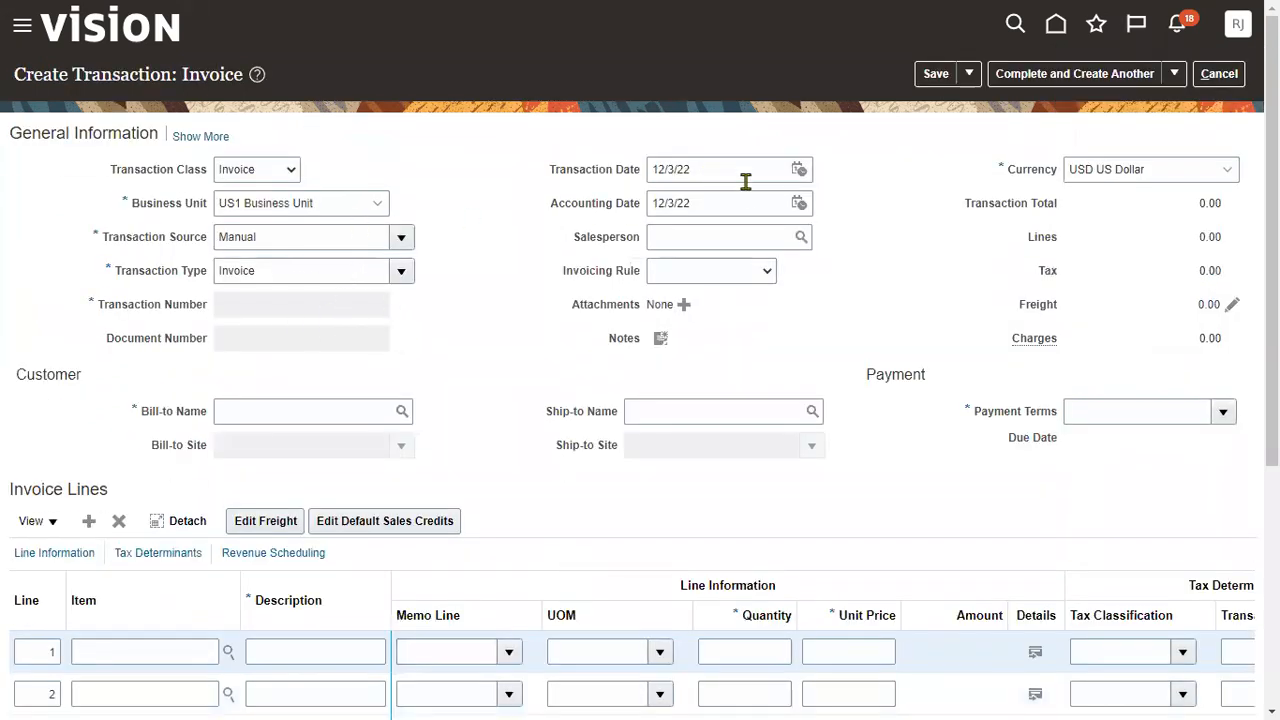
- Set the invoice's Bill-to Name to RTL Customer
click(307, 403)
text(RTL Customer Address)
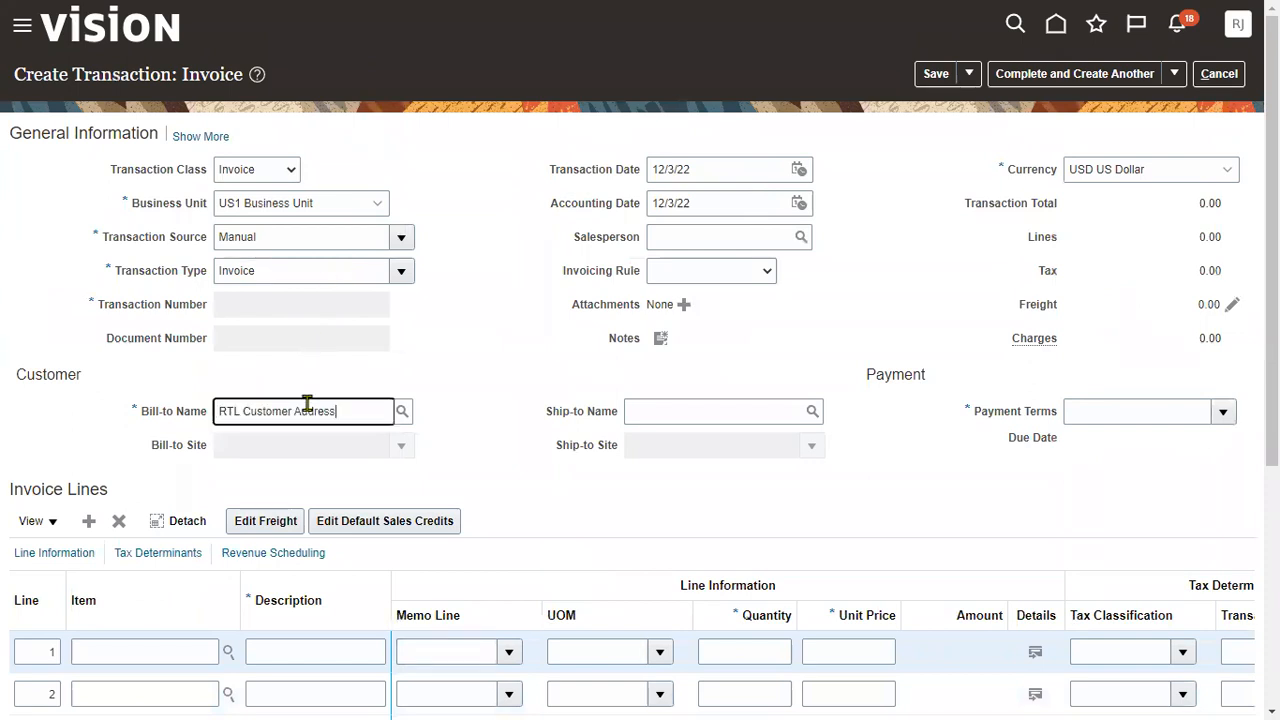
drag(293, 411, 352, 408)
key(BackSpace)
key(Tab)
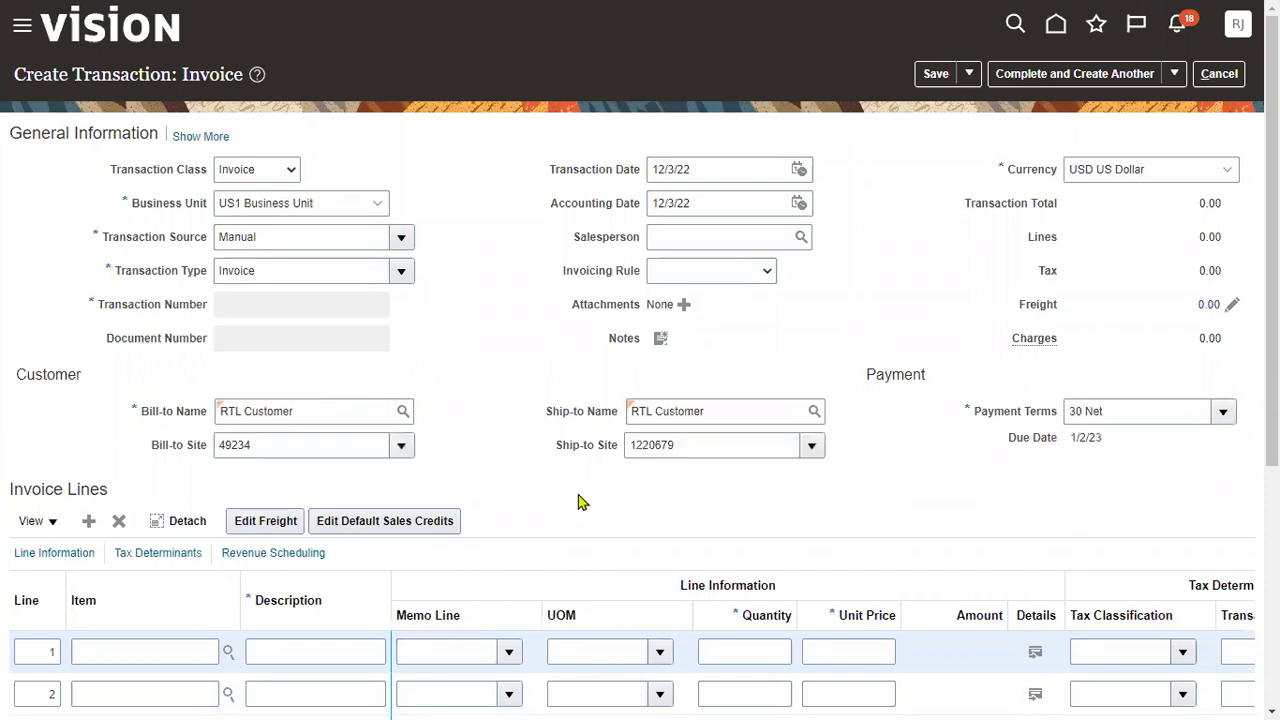
- Add line 1 'Main Invoice' with quantity 1 and unit price 10000
scroll(578, 501, down, 2)
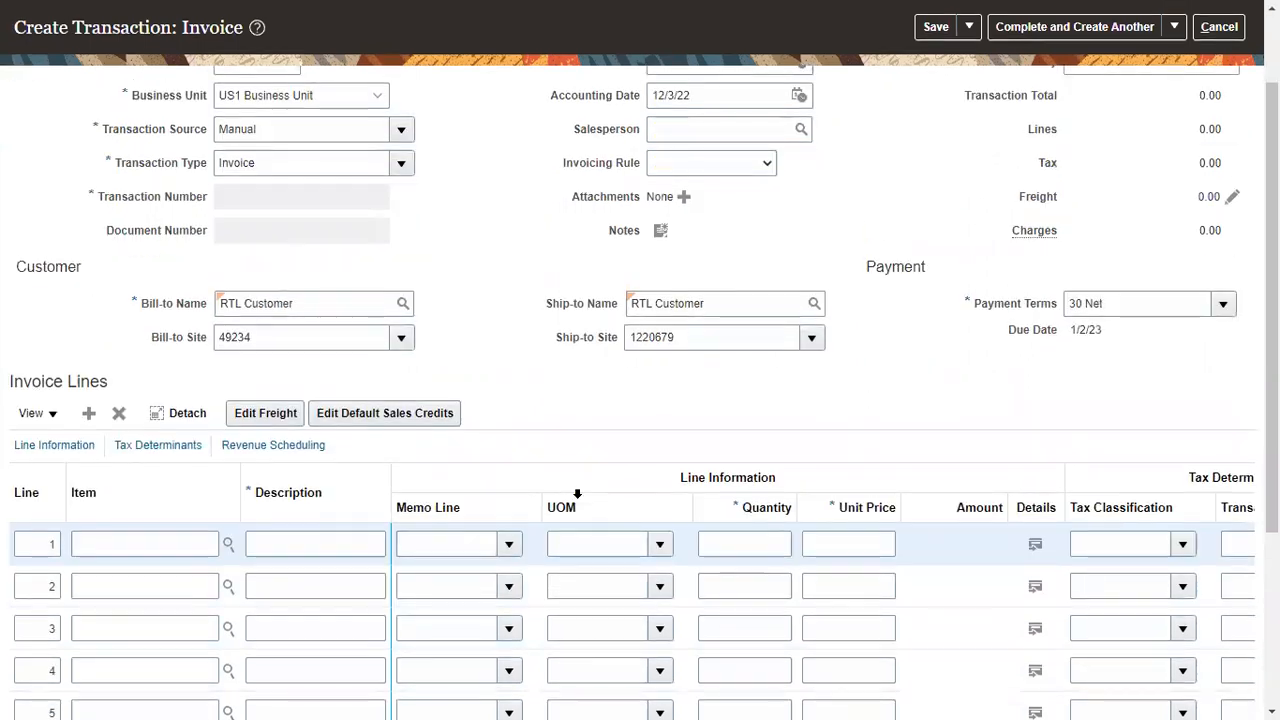
click(344, 549)
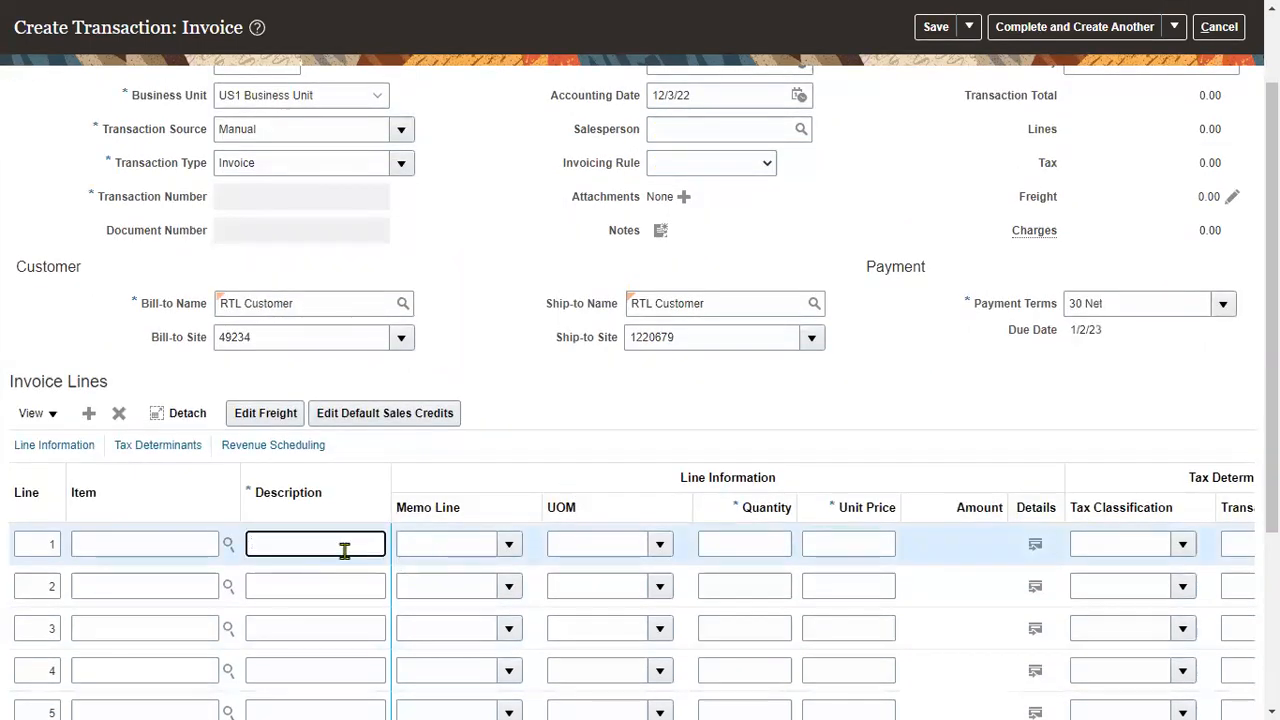
text(Main Invoice)
key(Tab)
key(Tab)
text(1)
key(Tab)
text(1)
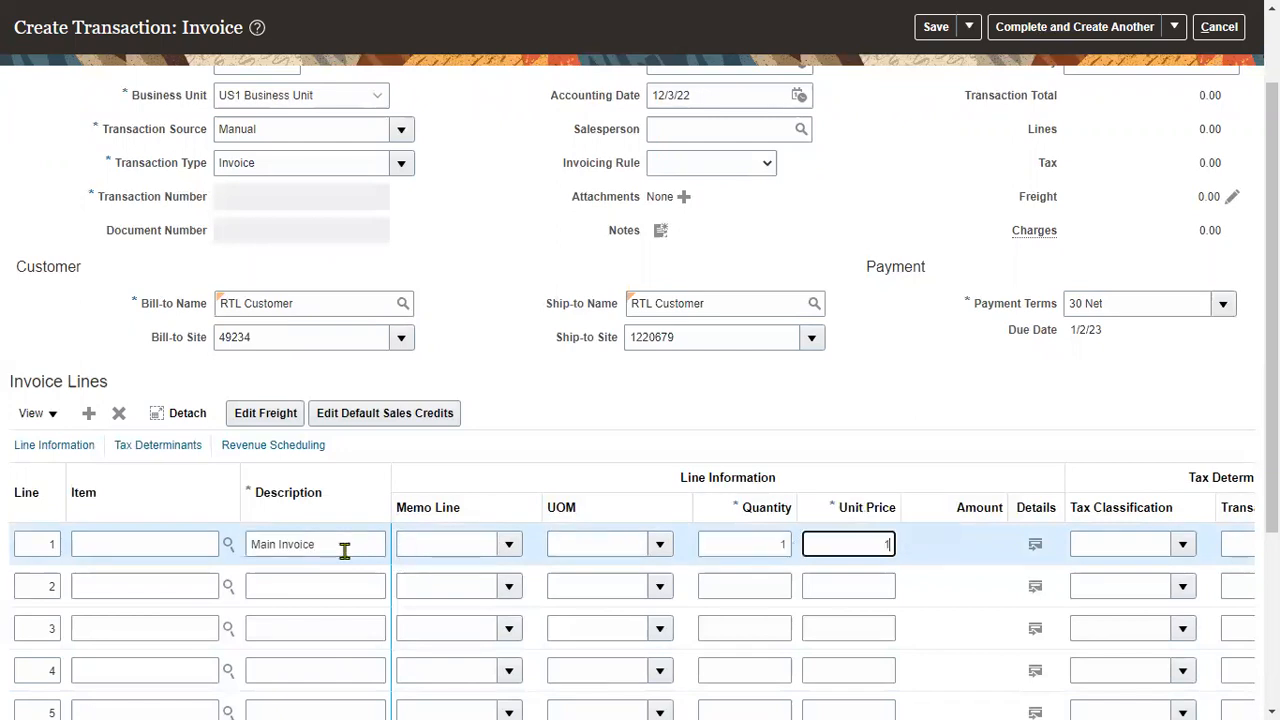
text(0000)
key(Tab)
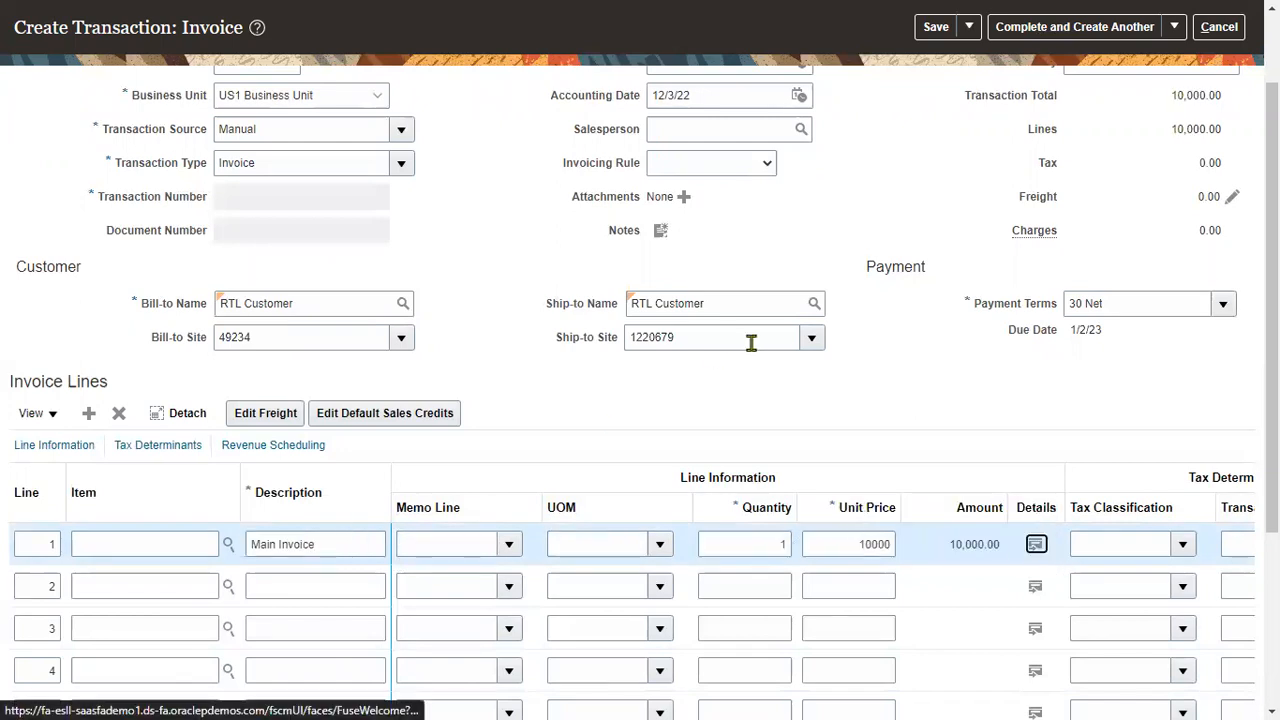
- Save the invoice, getting number 70765 with status Incomplete
scroll(900, 255, up, 2)
click(936, 80)
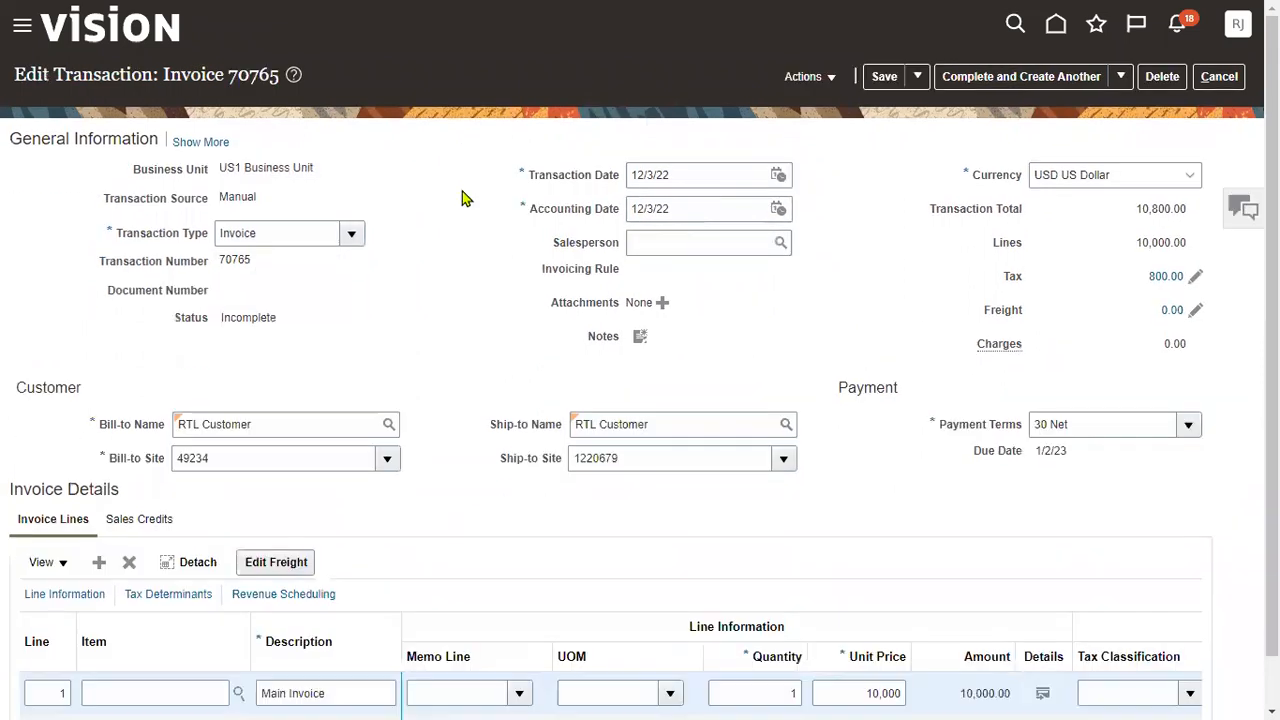
drag(230, 72, 273, 72)
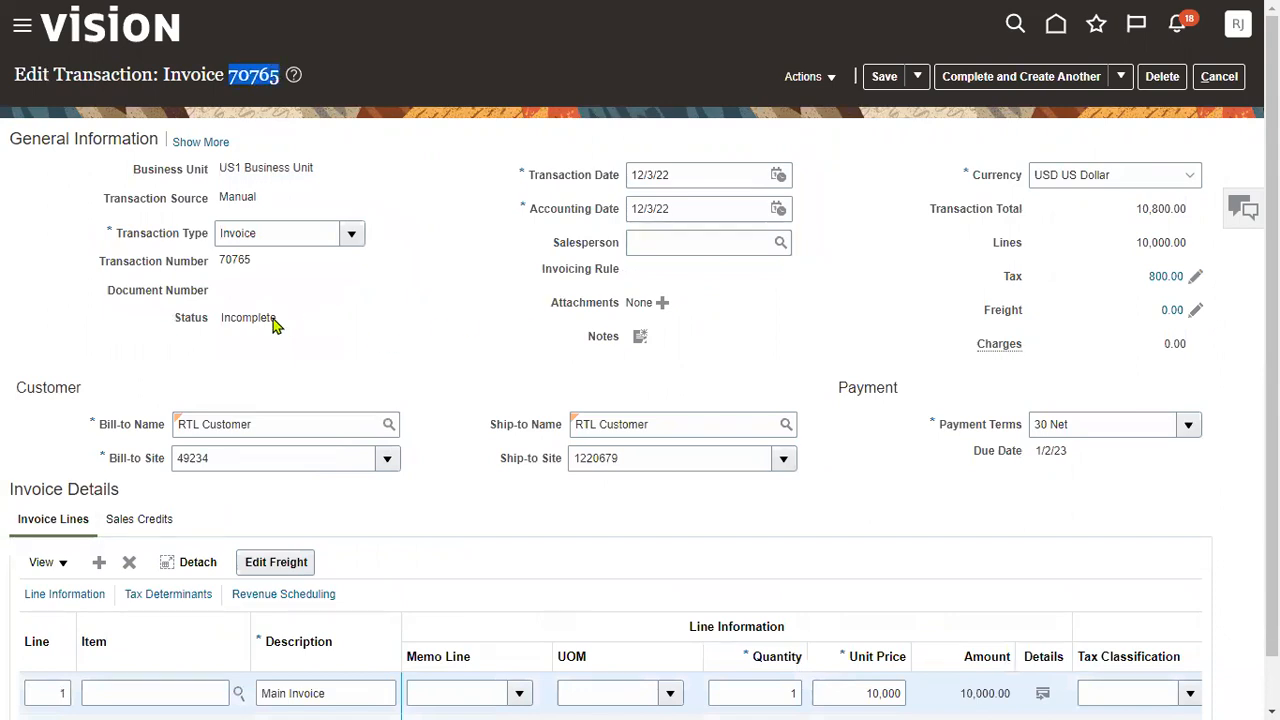
drag(221, 316, 282, 318)
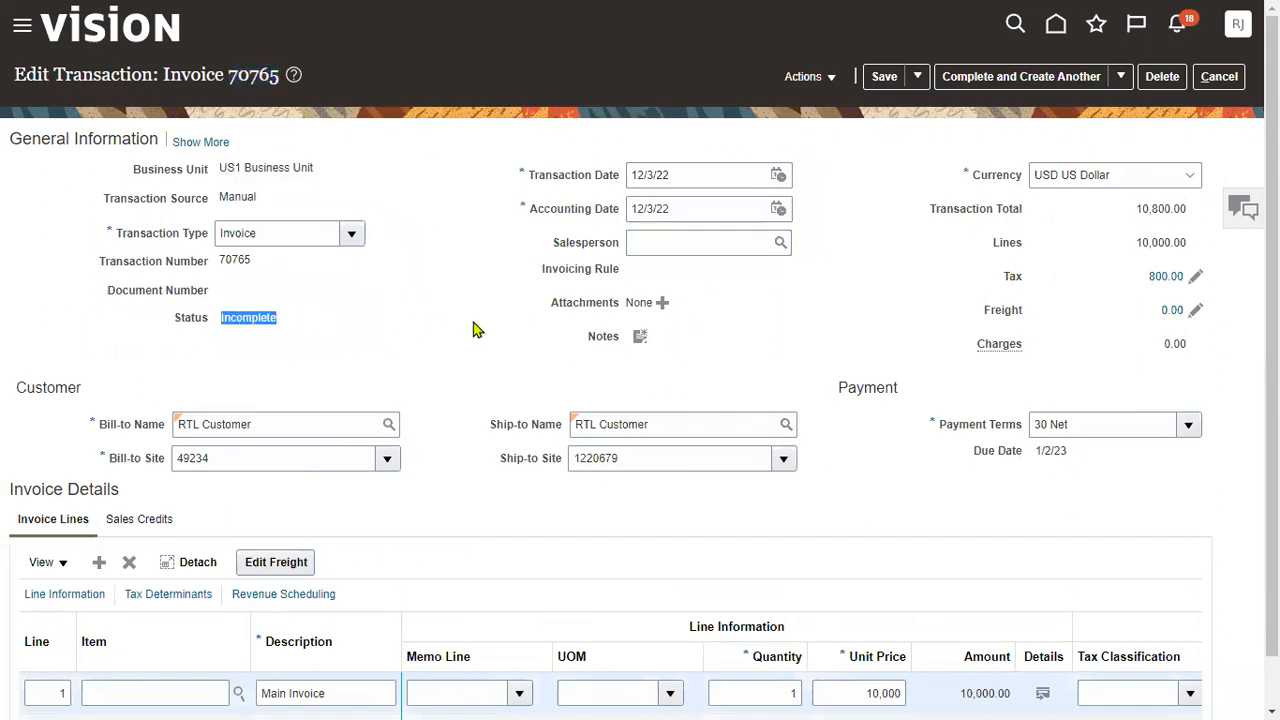
key(alt+Tab)
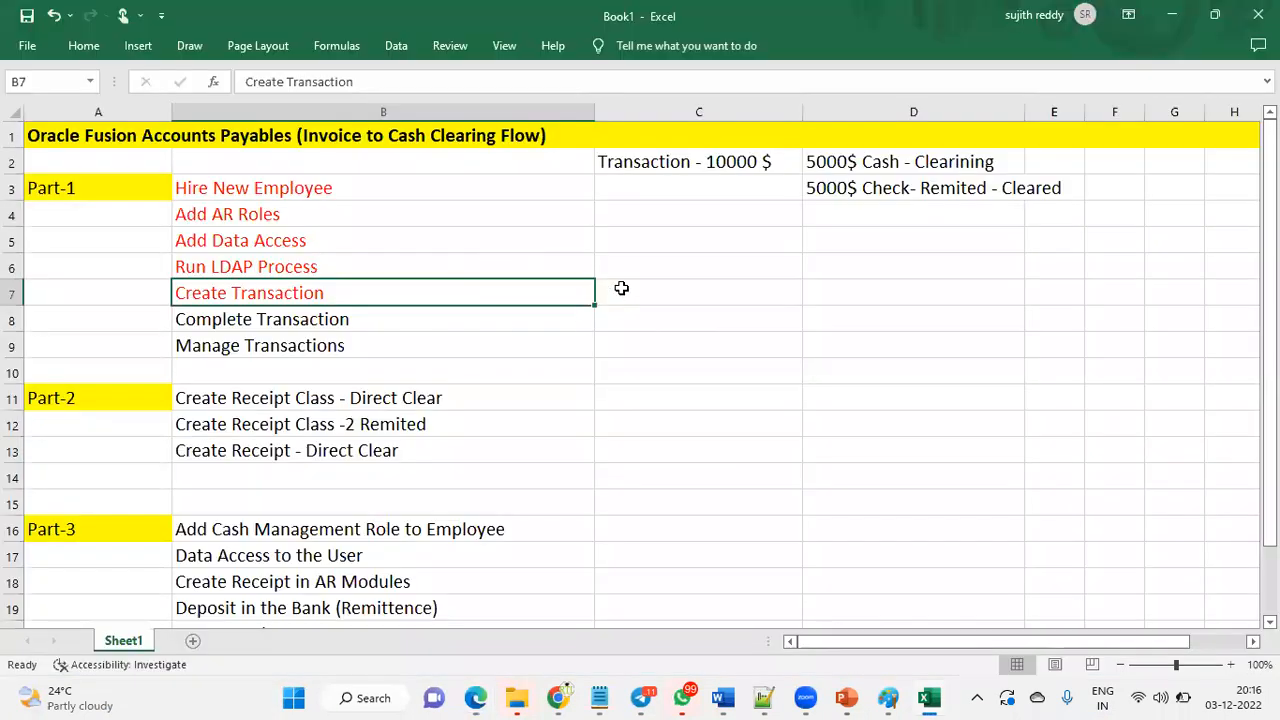
- Paste invoice number 70765 into C7 and apply Complete Transaction's formatting to C7:C9
click(621, 288)
text(70765)
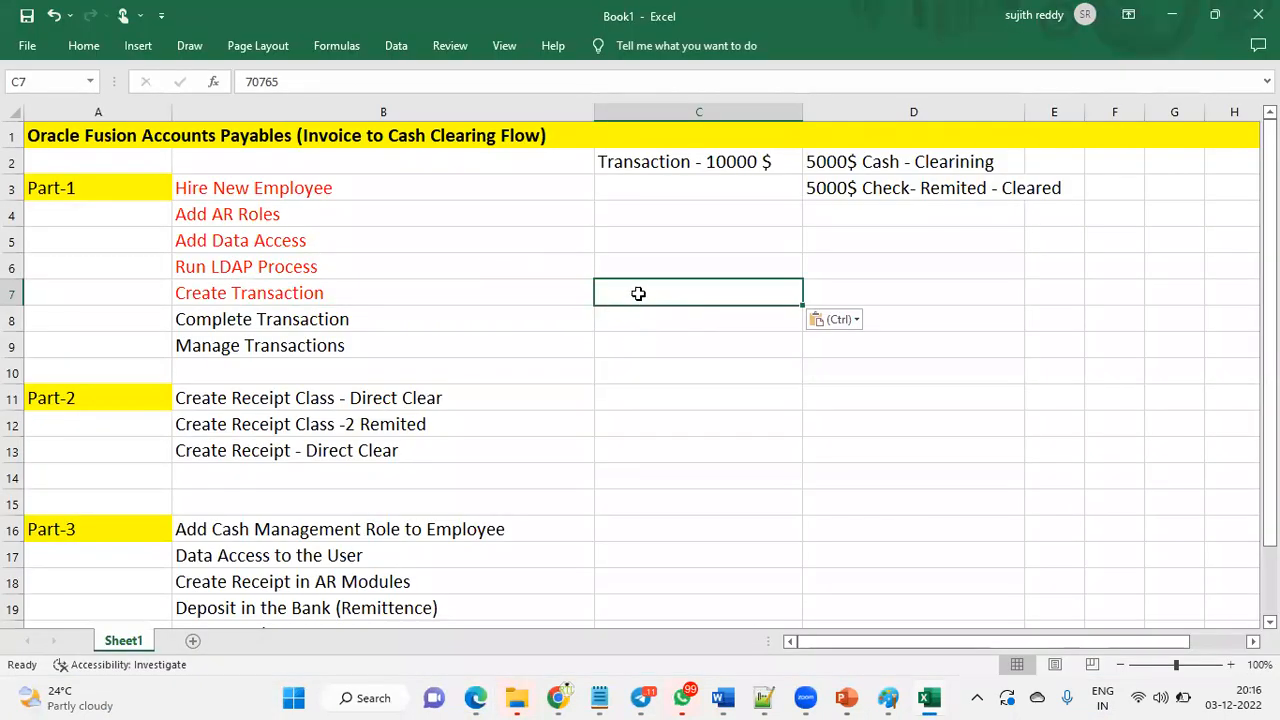
click(419, 318)
click(84, 45)
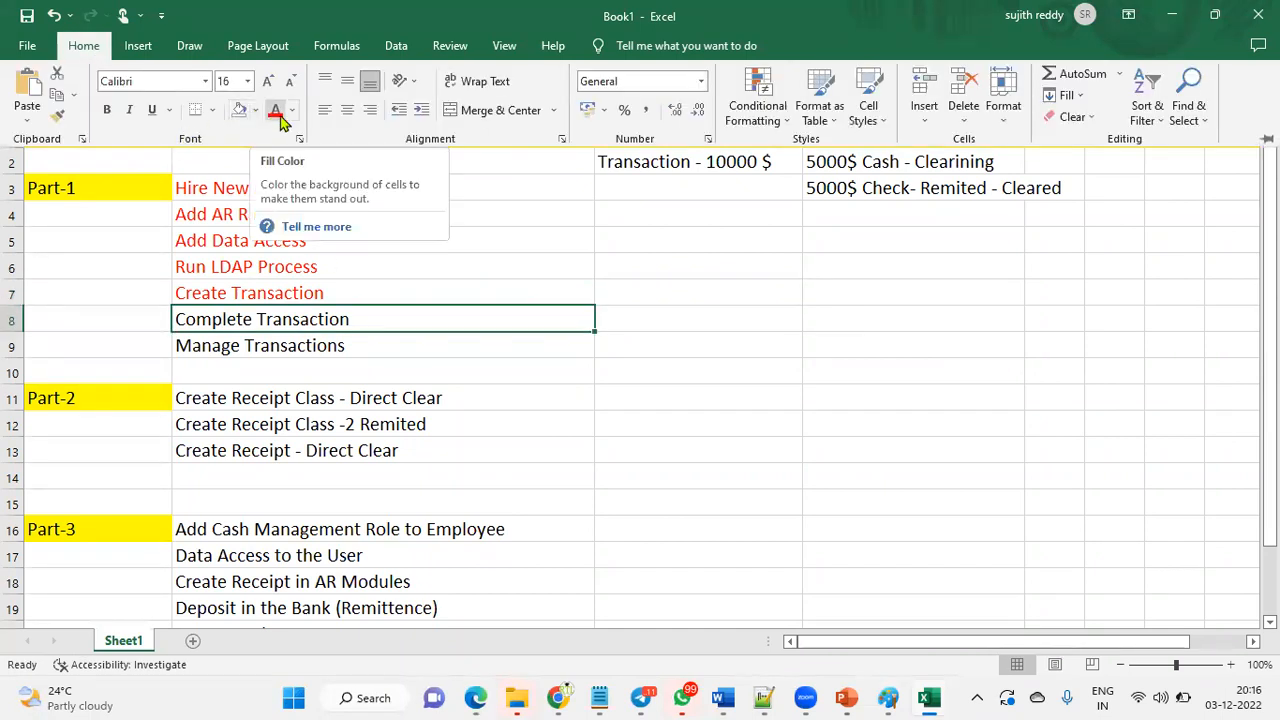
click(58, 117)
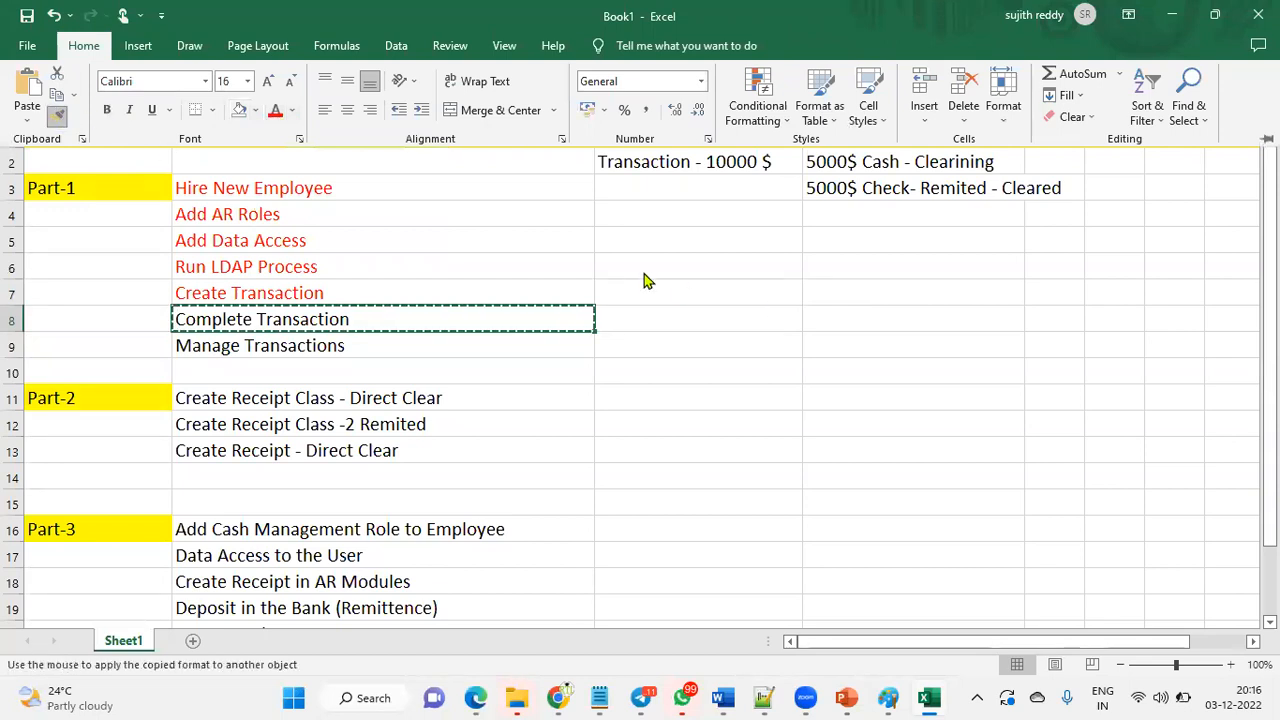
drag(700, 291, 705, 346)
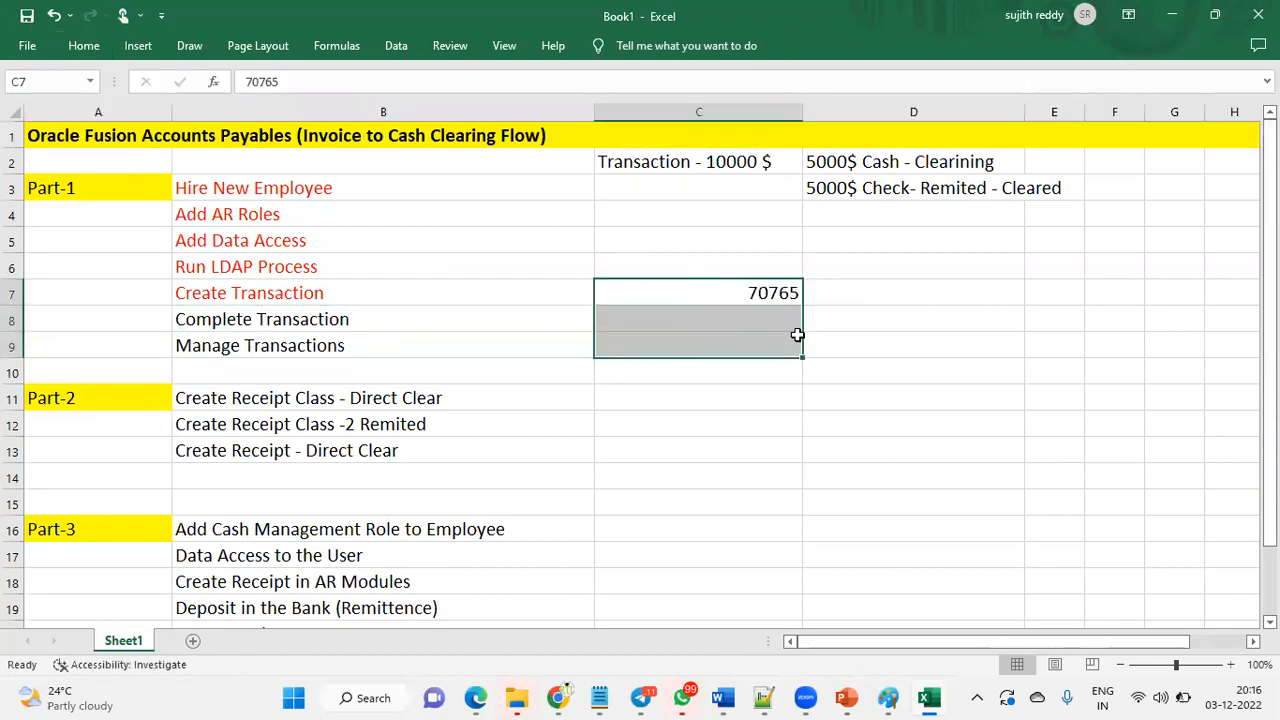
click(852, 322)
click(396, 310)
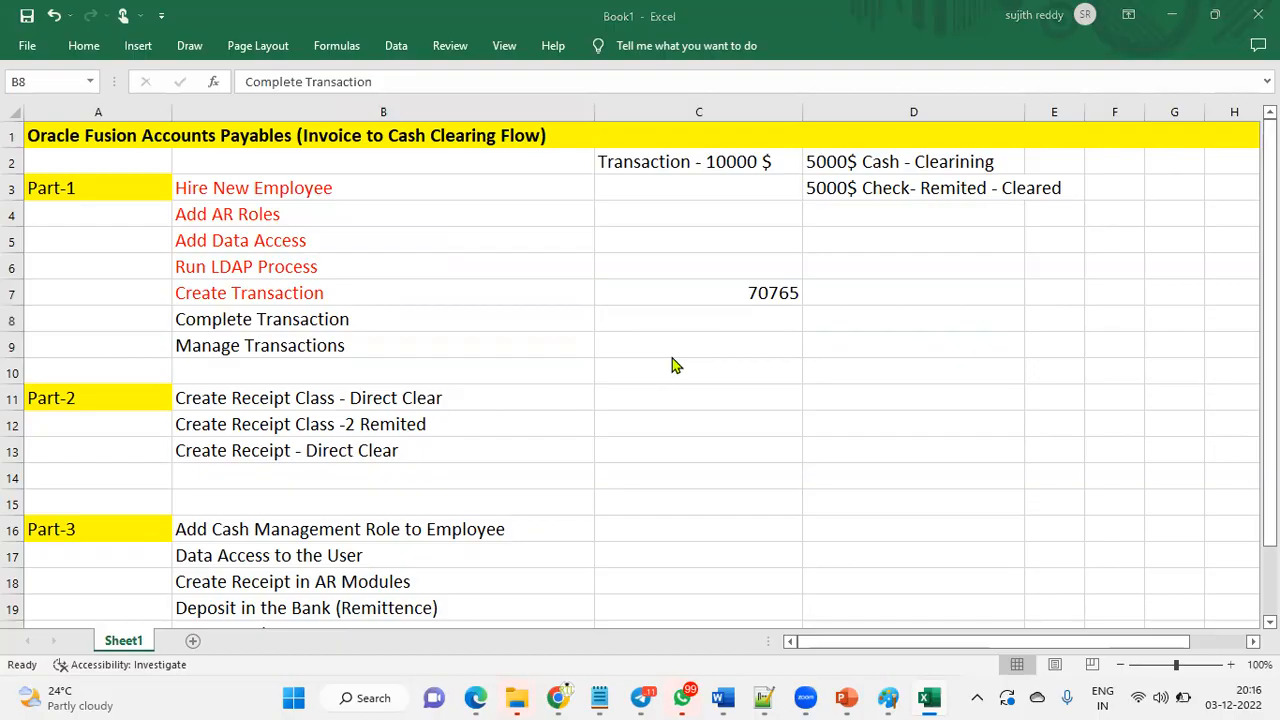
key(alt+Tab)
- Complete invoice 70765 and review its 800.00 tax breakdown into two 400.00 lines
click(1121, 76)
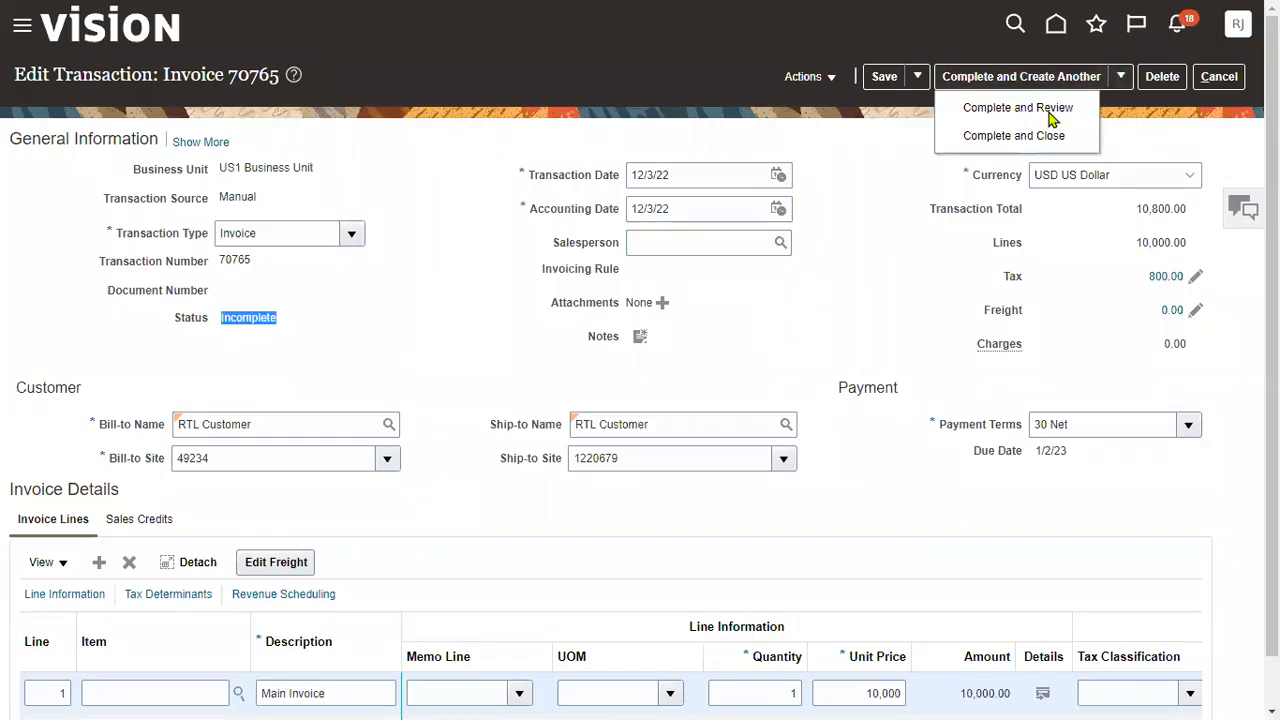
click(1052, 108)
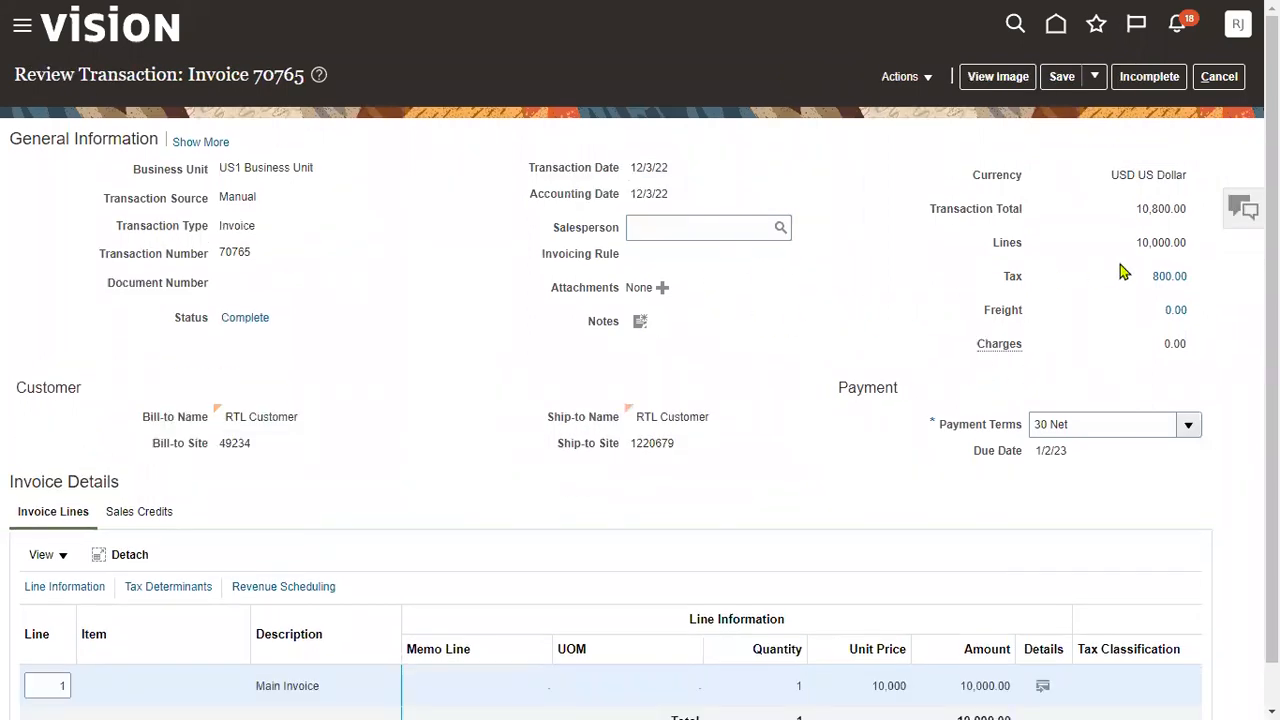
click(1166, 277)
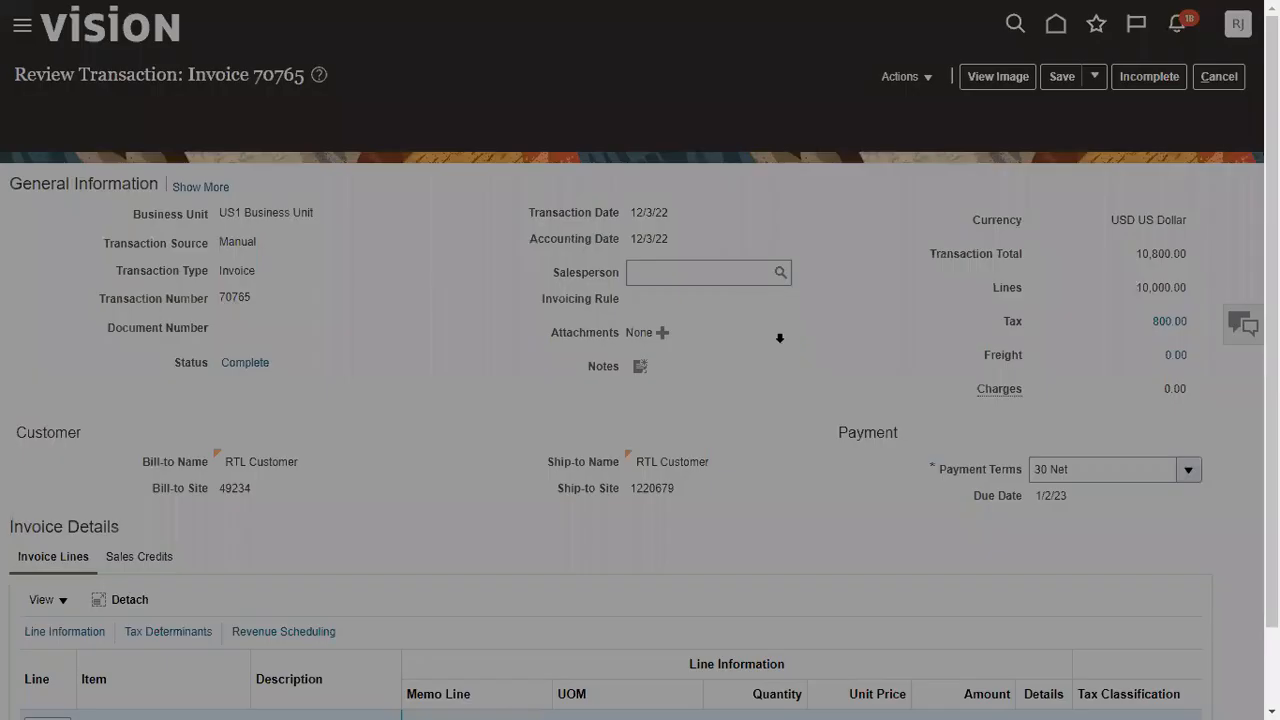
click(686, 379)
click(682, 353)
click(635, 383)
drag(549, 409, 711, 408)
drag(633, 352, 528, 417)
click(635, 388)
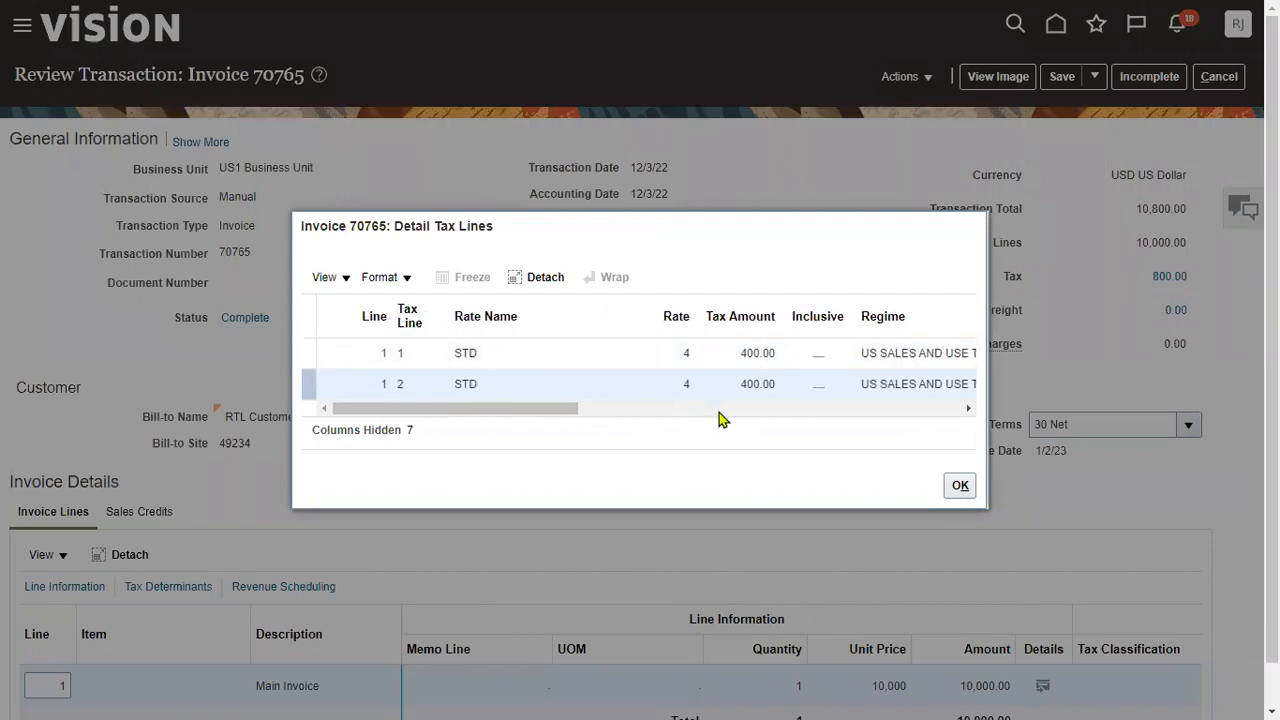
click(963, 490)
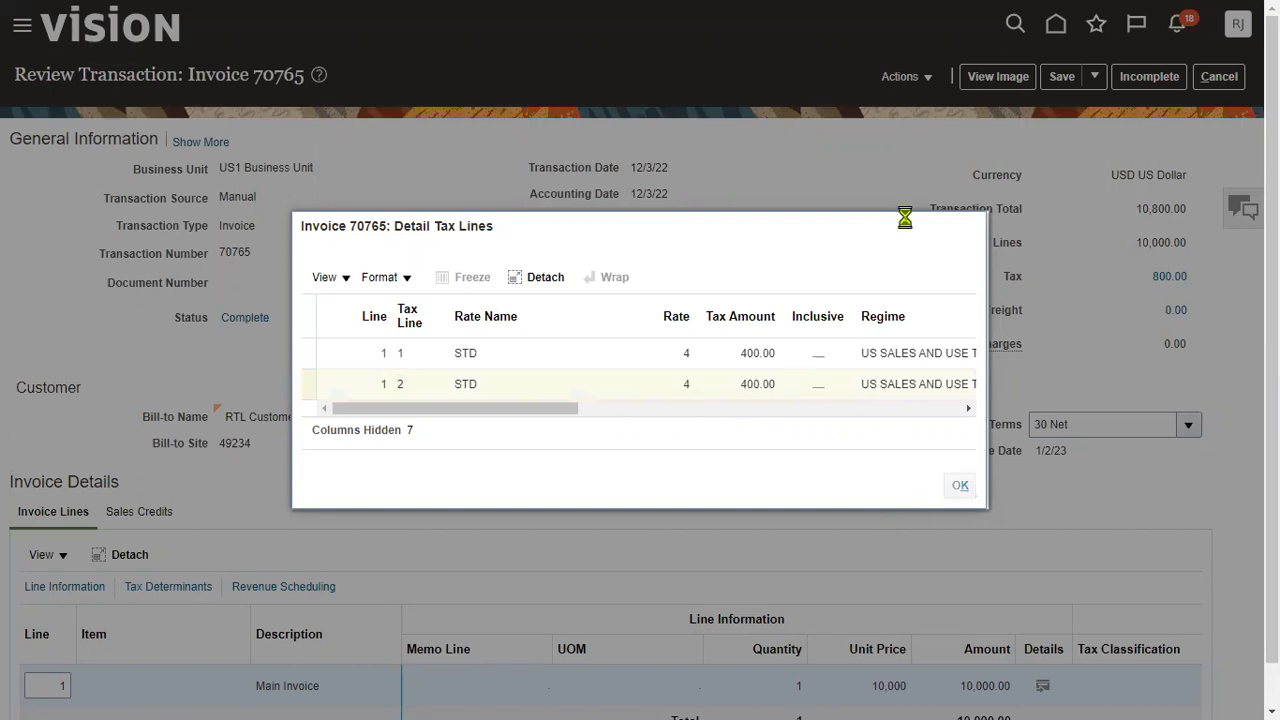
- Check the 10,800.00 transaction total and the additional save options
drag(1143, 211, 1164, 206)
double_click(1155, 208)
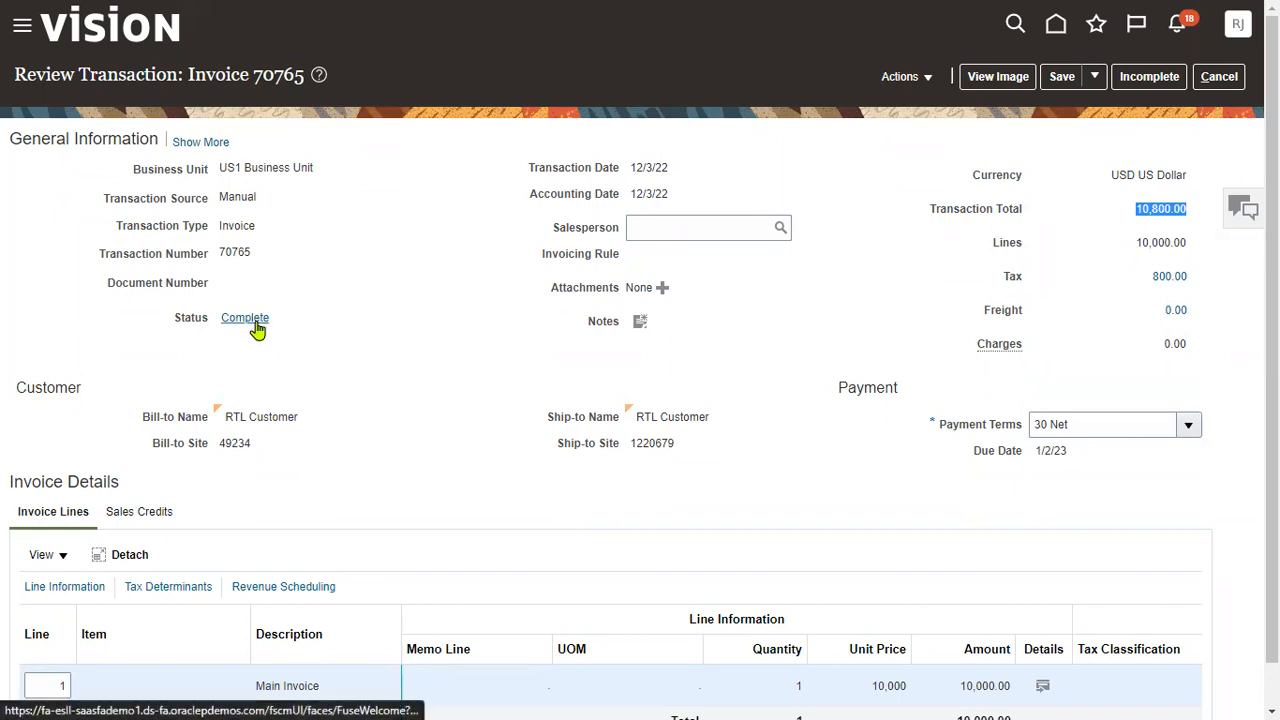
click(1094, 78)
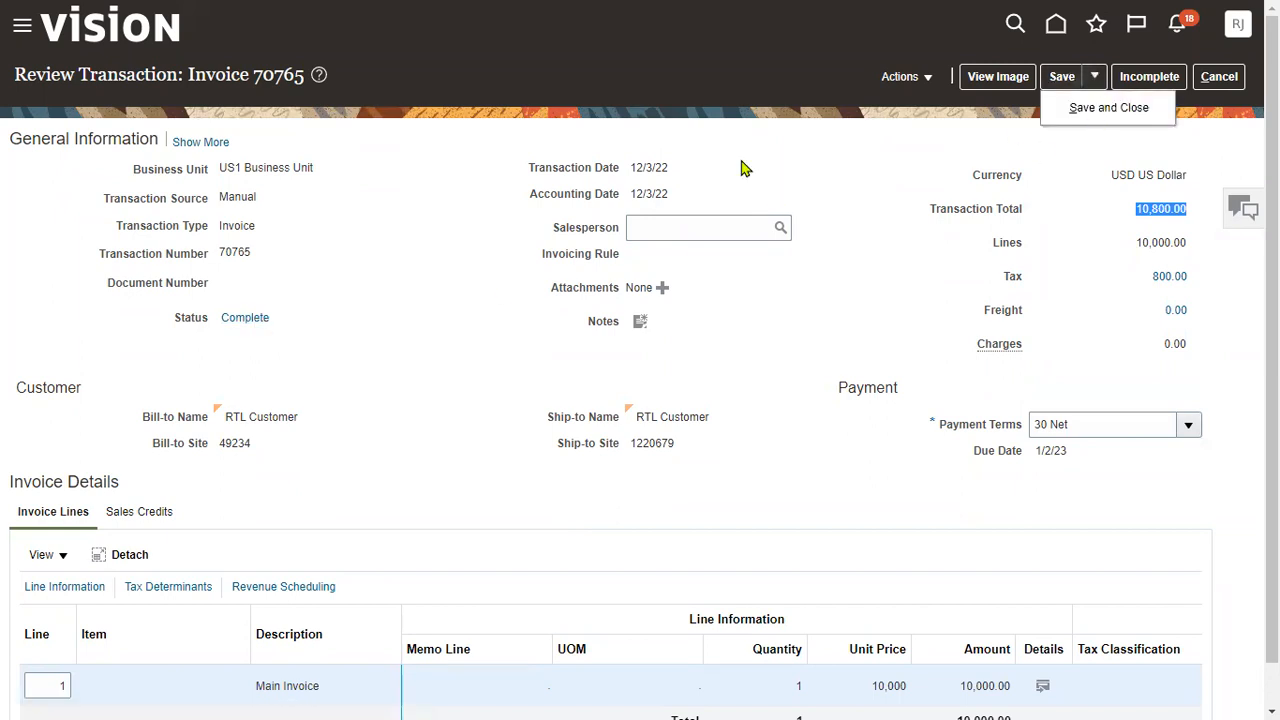
key(alt+Tab)
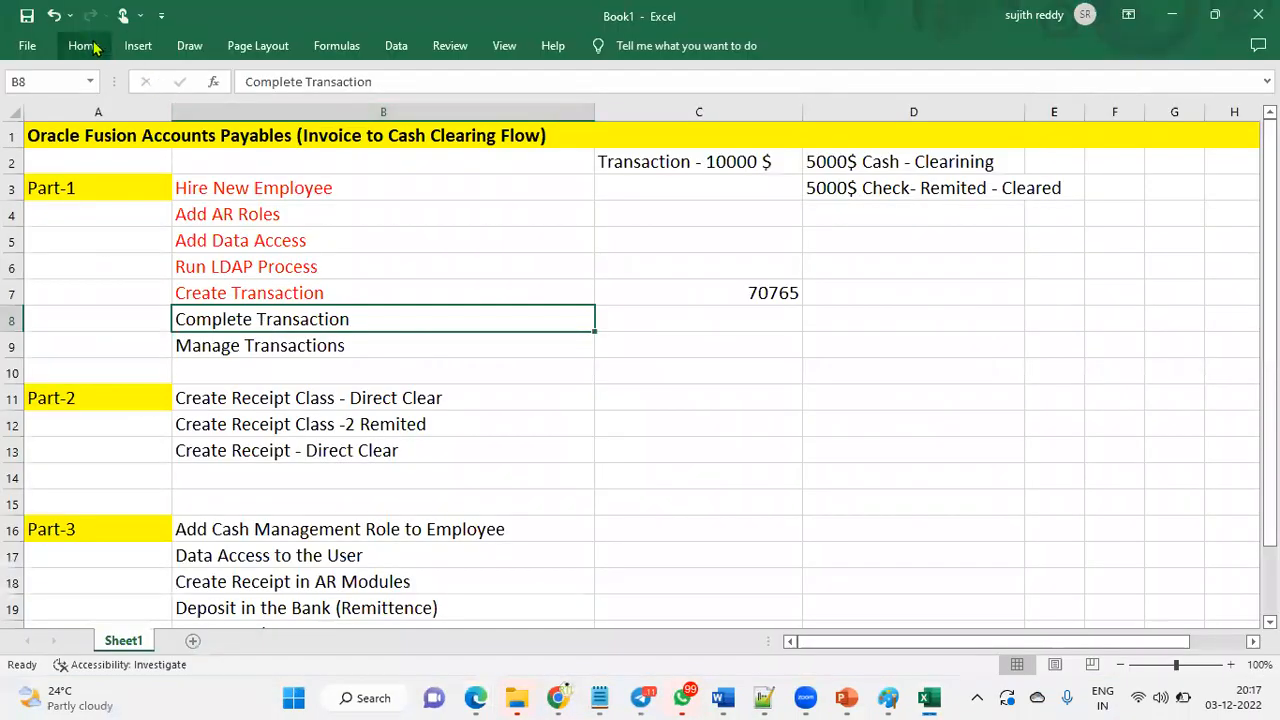
- Color the Complete Transaction and Manage Transactions cells red
click(84, 45)
click(274, 110)
click(289, 349)
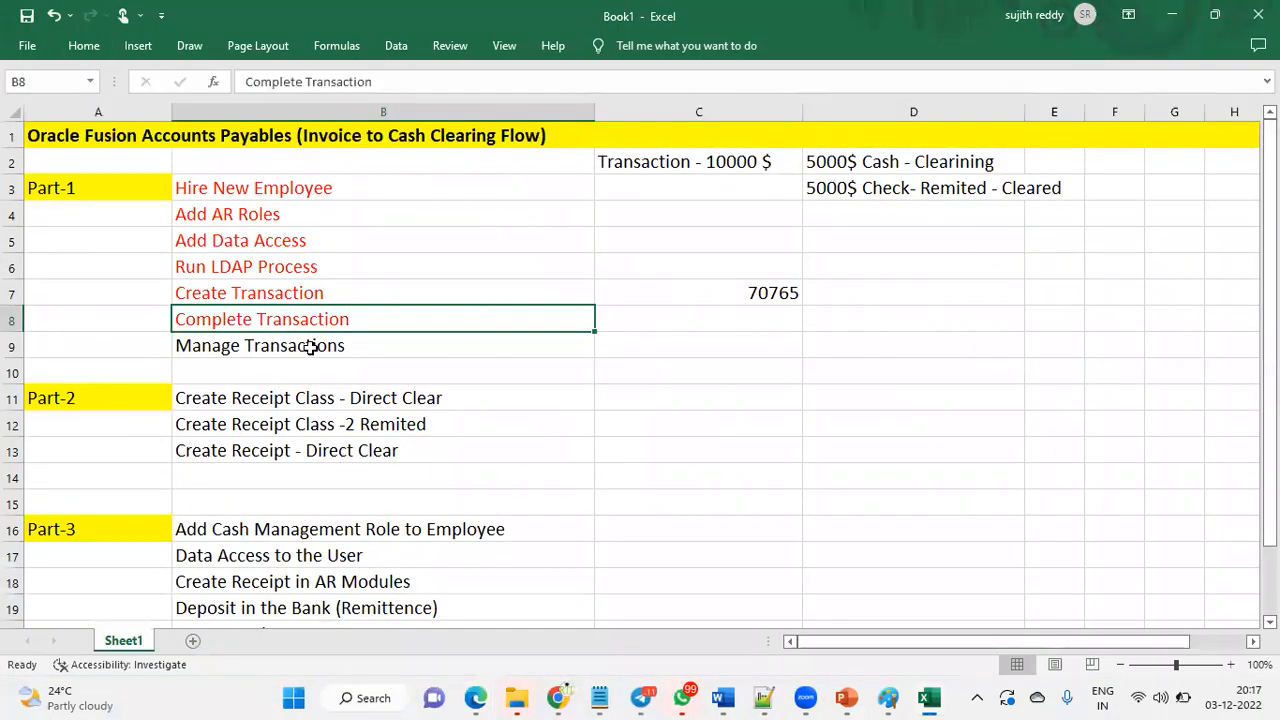
click(84, 45)
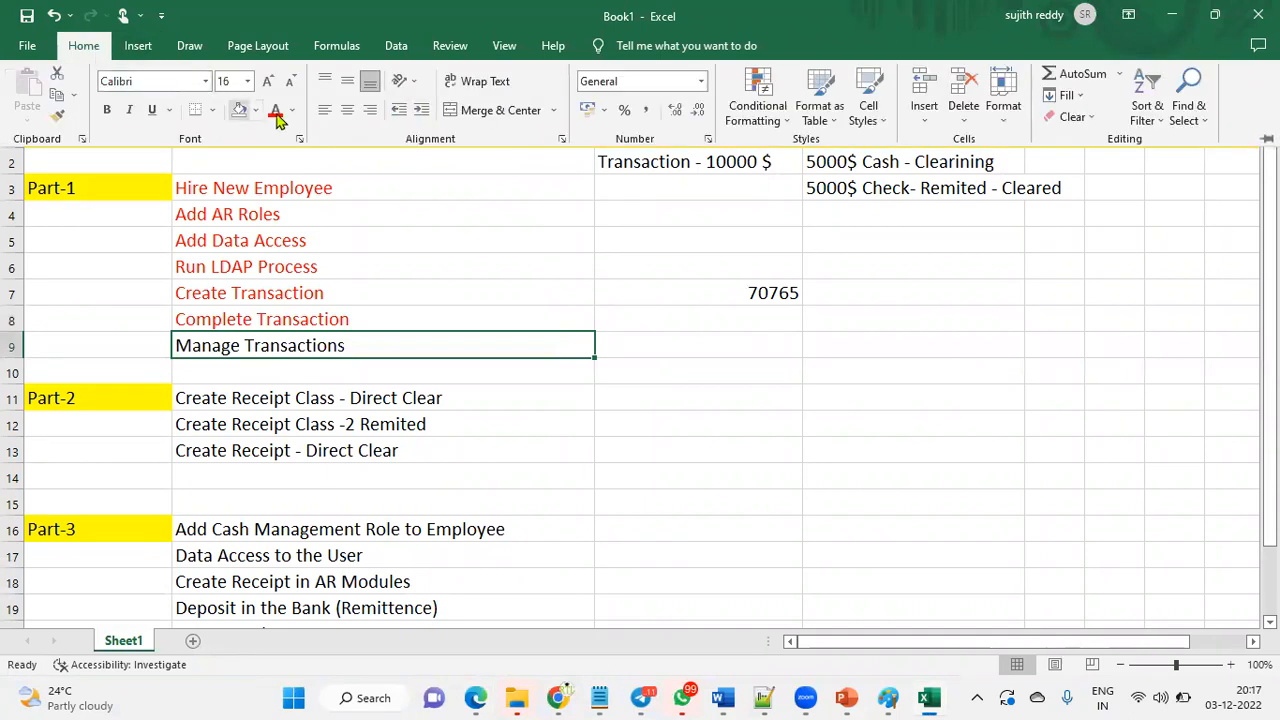
click(276, 116)
key(alt+Tab)
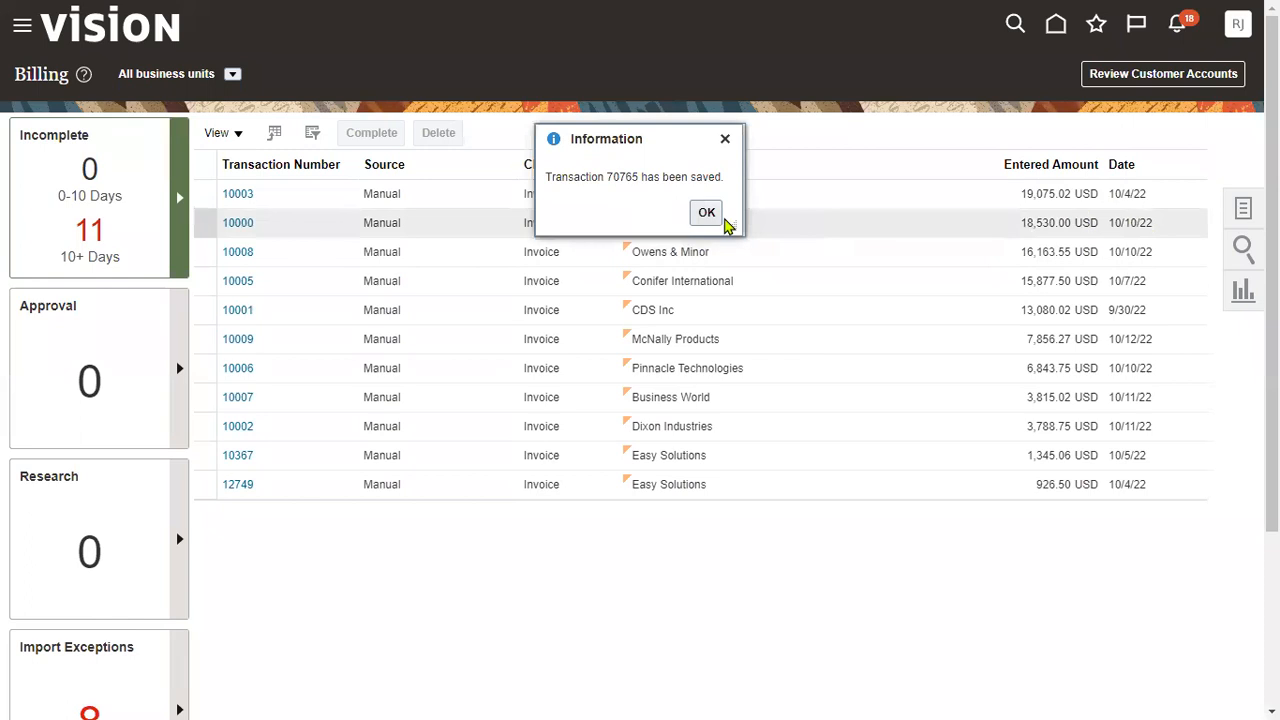
- Dismiss the saved notice, search Manage Transactions for 70765, and open that invoice
click(720, 218)
click(1246, 208)
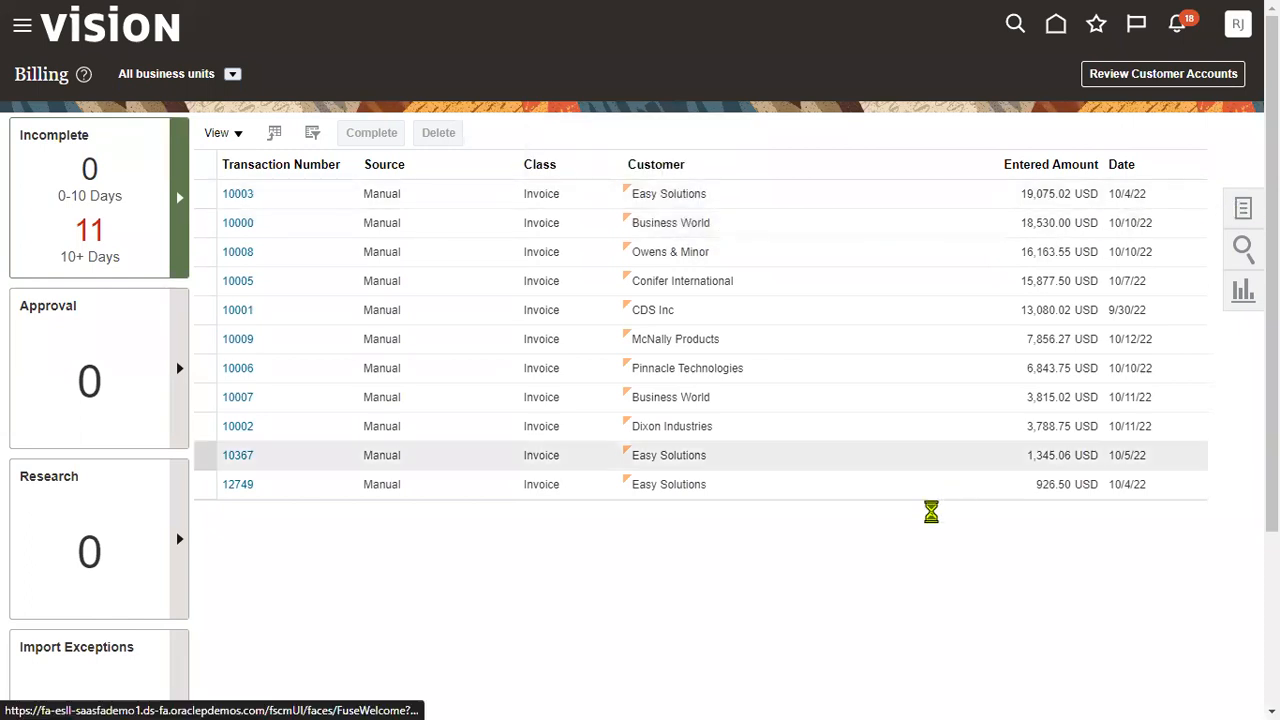
click(1172, 131)
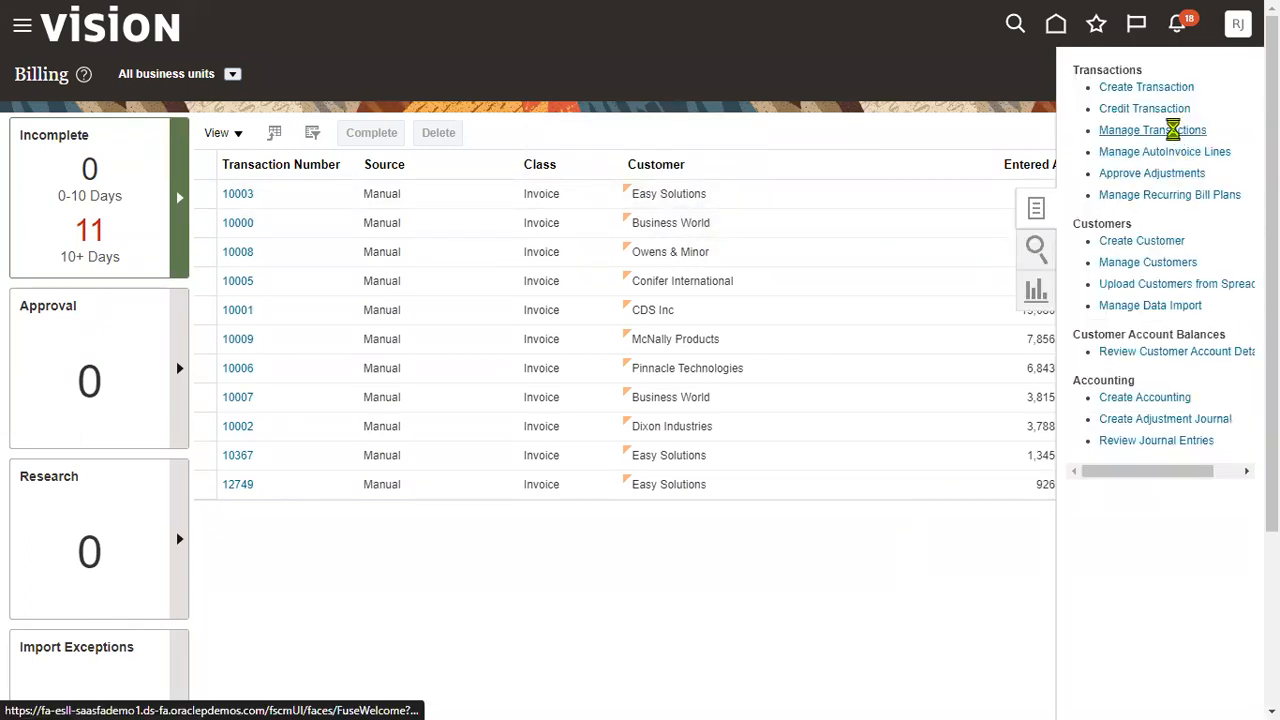
click(757, 195)
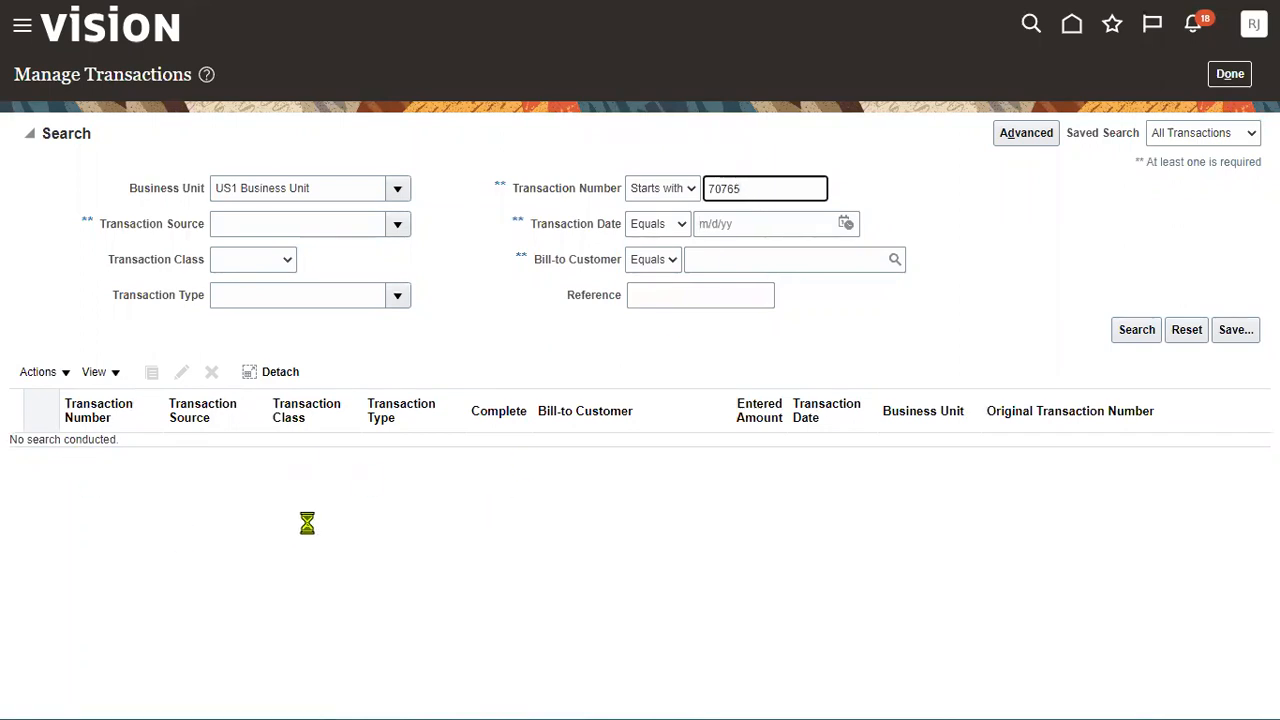
click(80, 258)
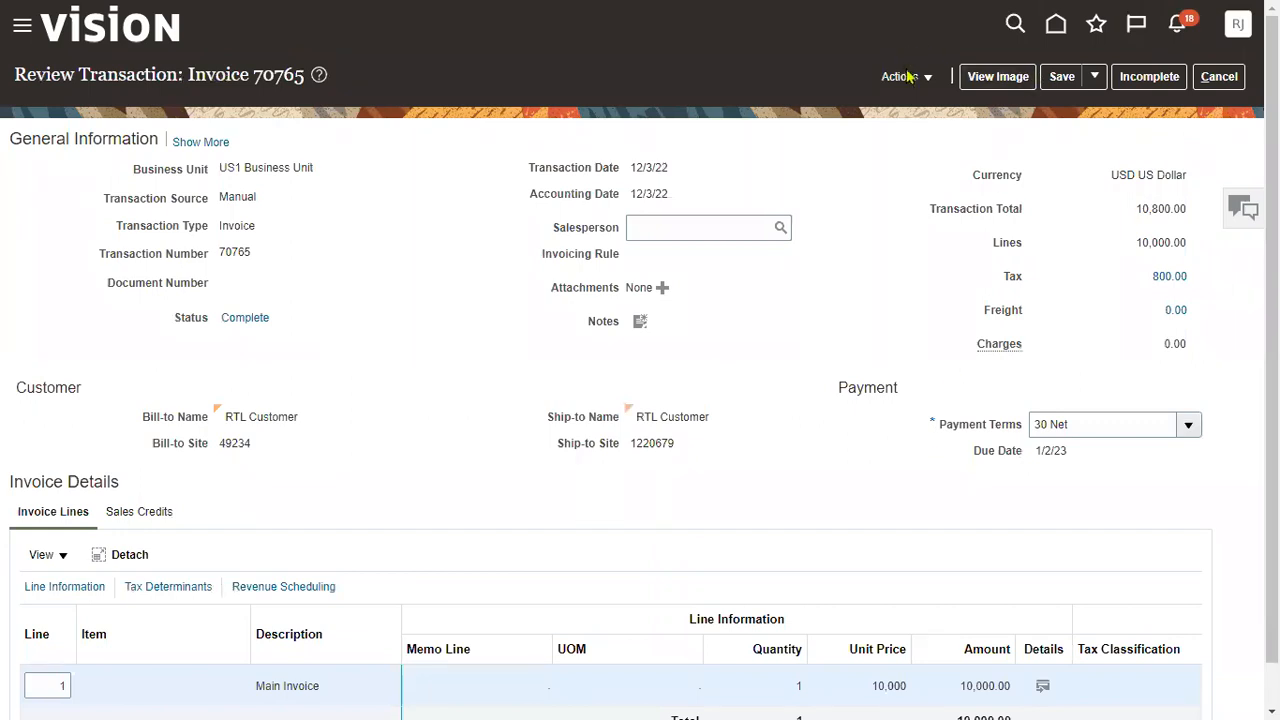
- Show invoice 70765's balance details and check the 10,800.00 balance and currency view options
click(907, 76)
click(942, 367)
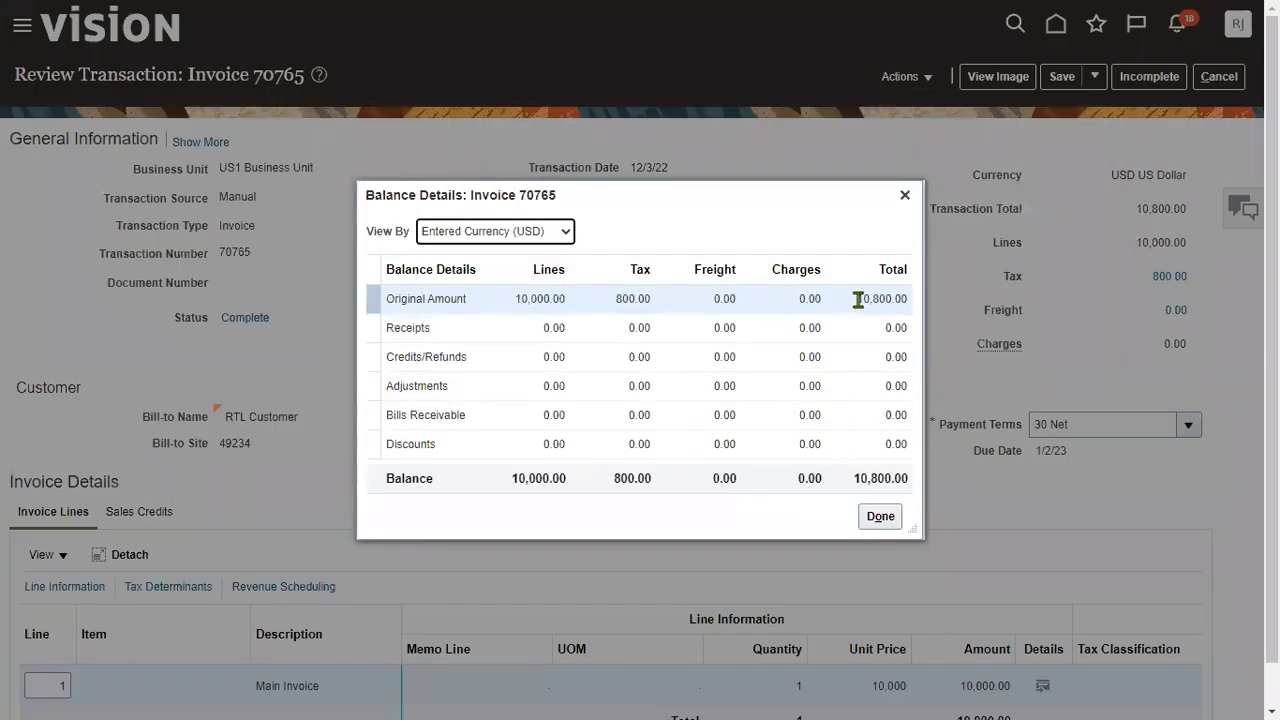
drag(857, 300, 896, 300)
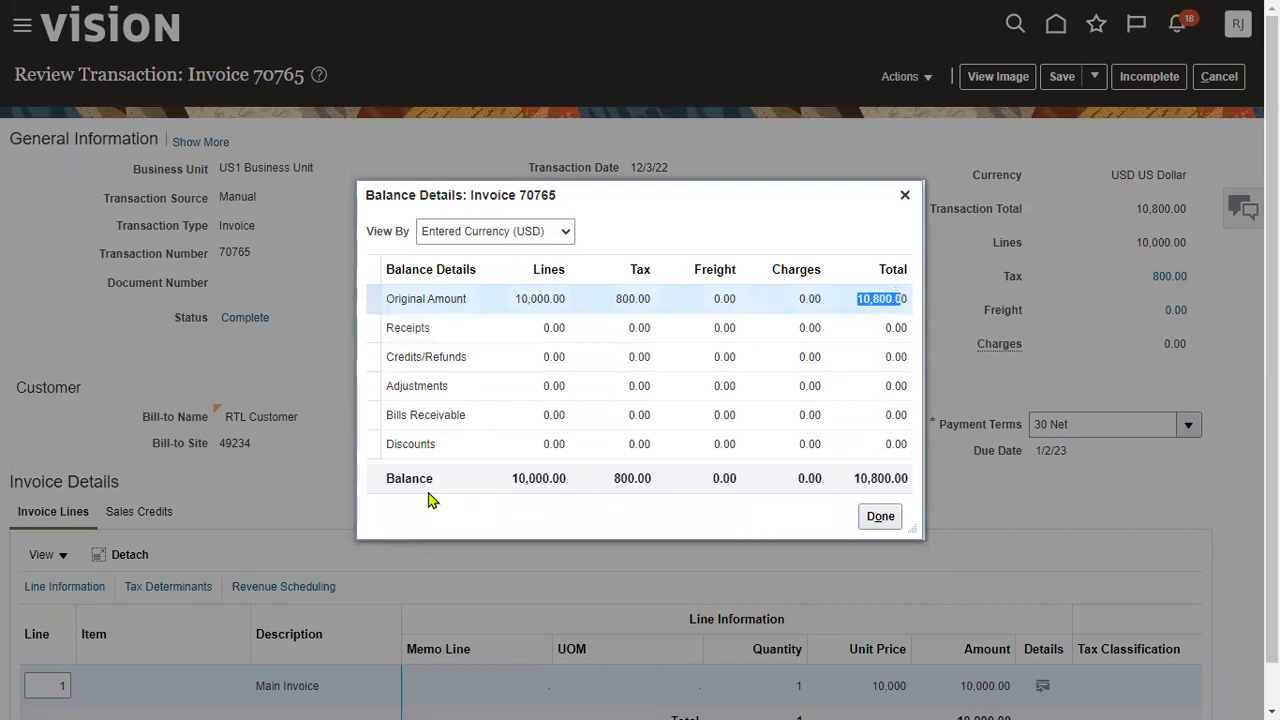
click(476, 472)
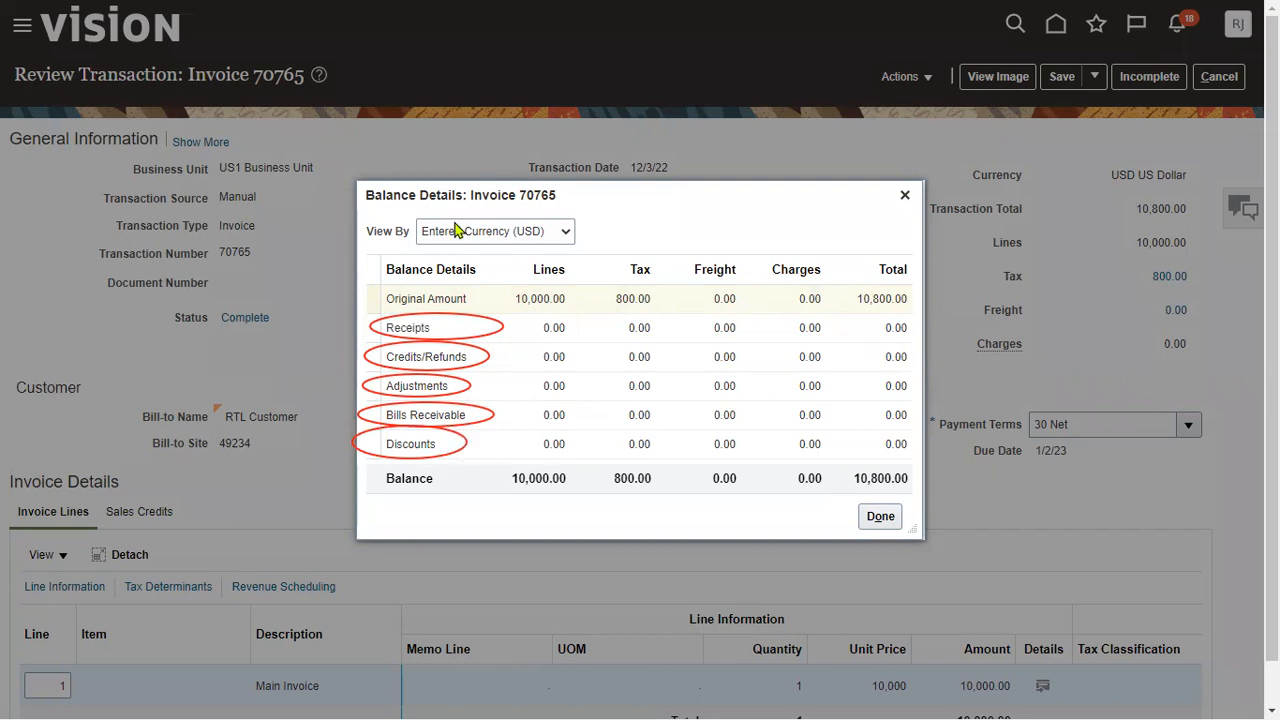
click(539, 234)
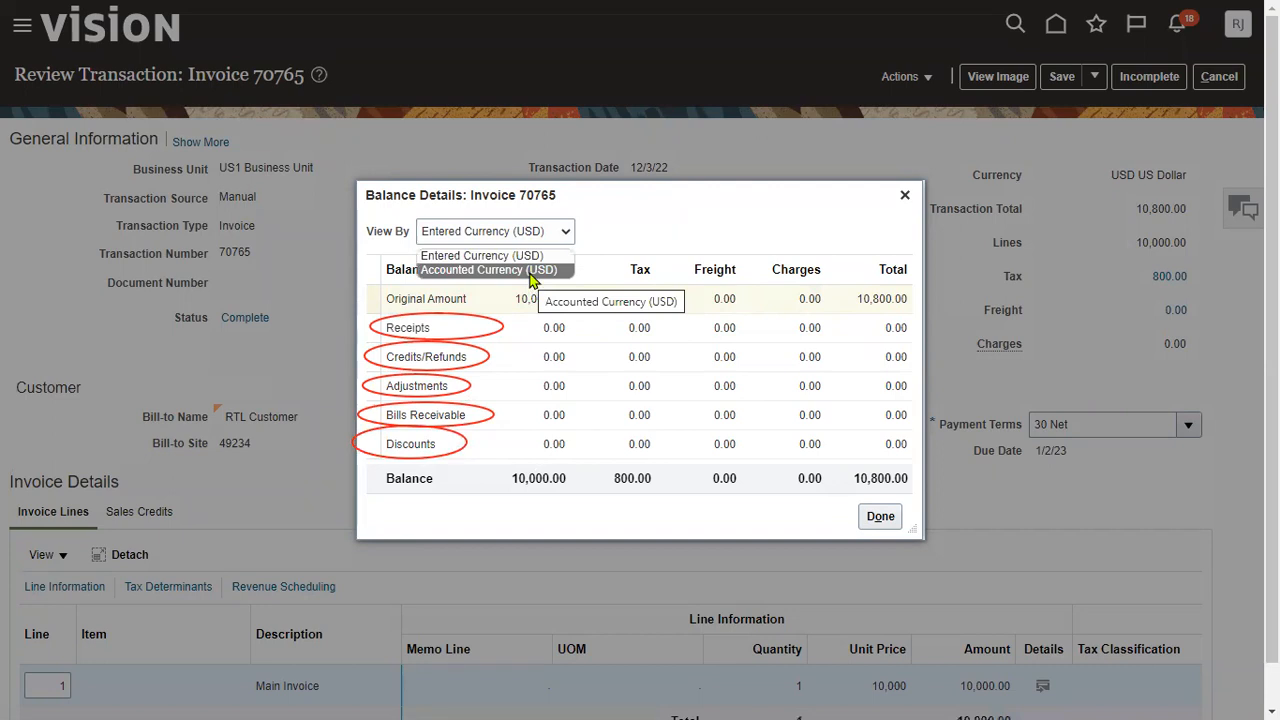
click(692, 223)
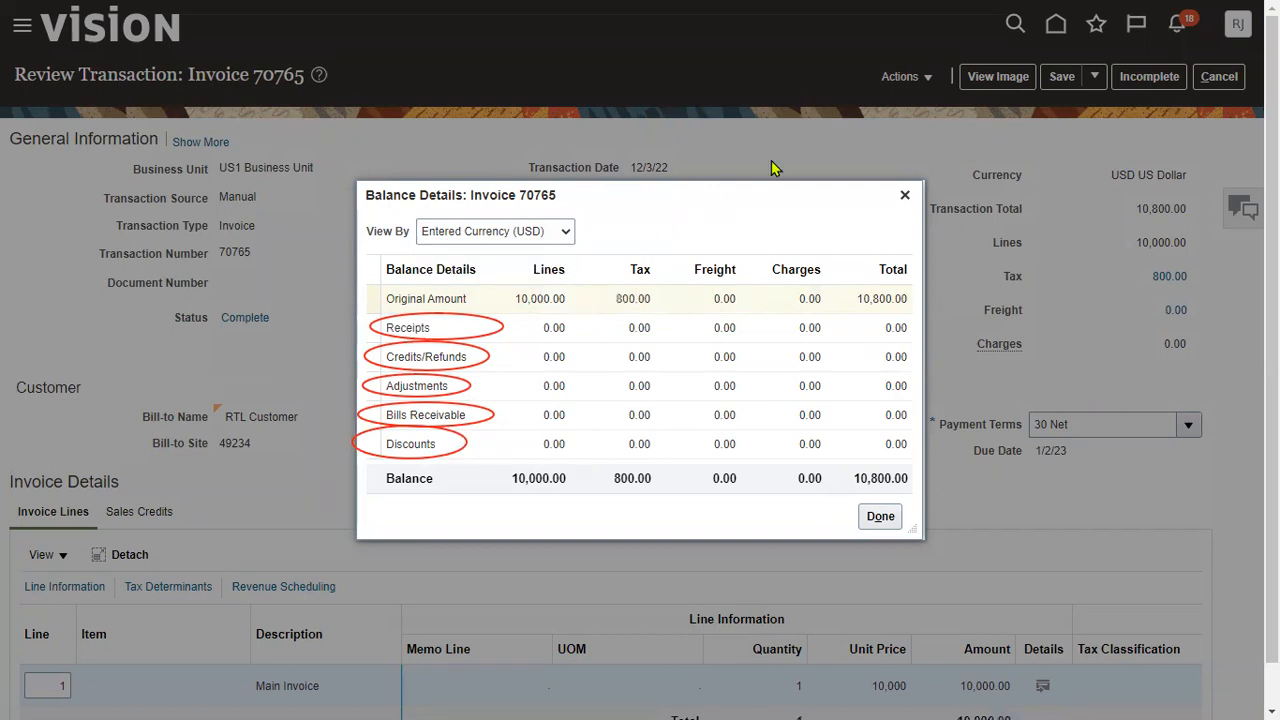